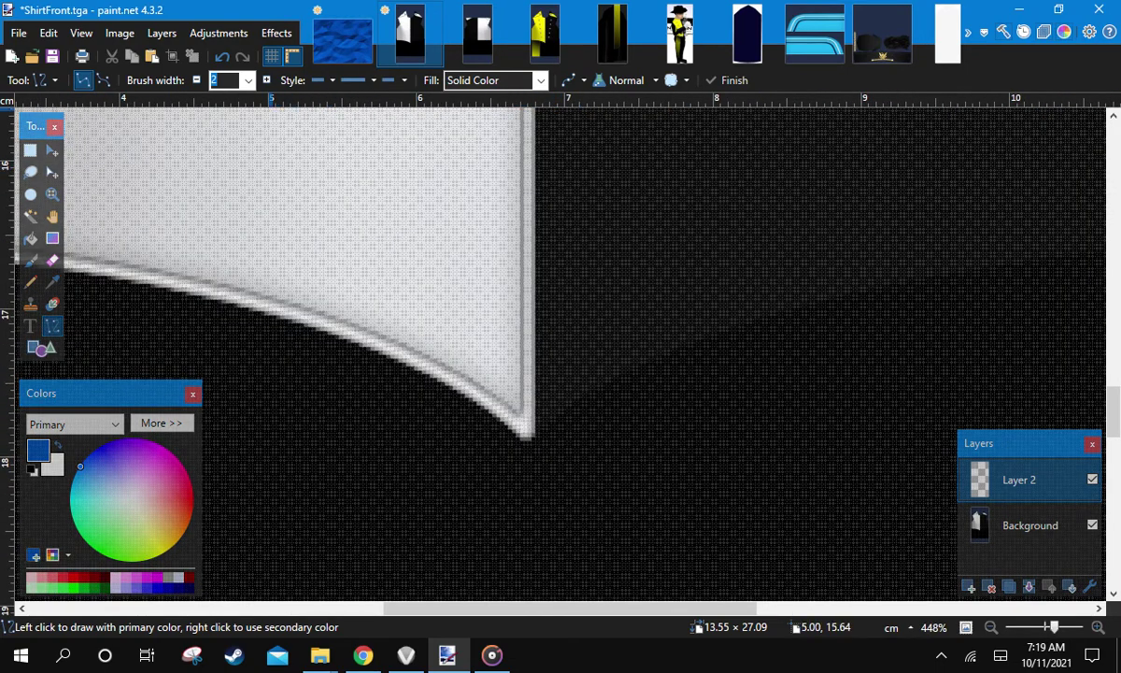
Set the line brush width to 5 and try short blue strokes from the white shirt half's bottom tip
click(248, 80)
click(248, 80)
drag(527, 436, 639, 411)
key(ctrl+z)
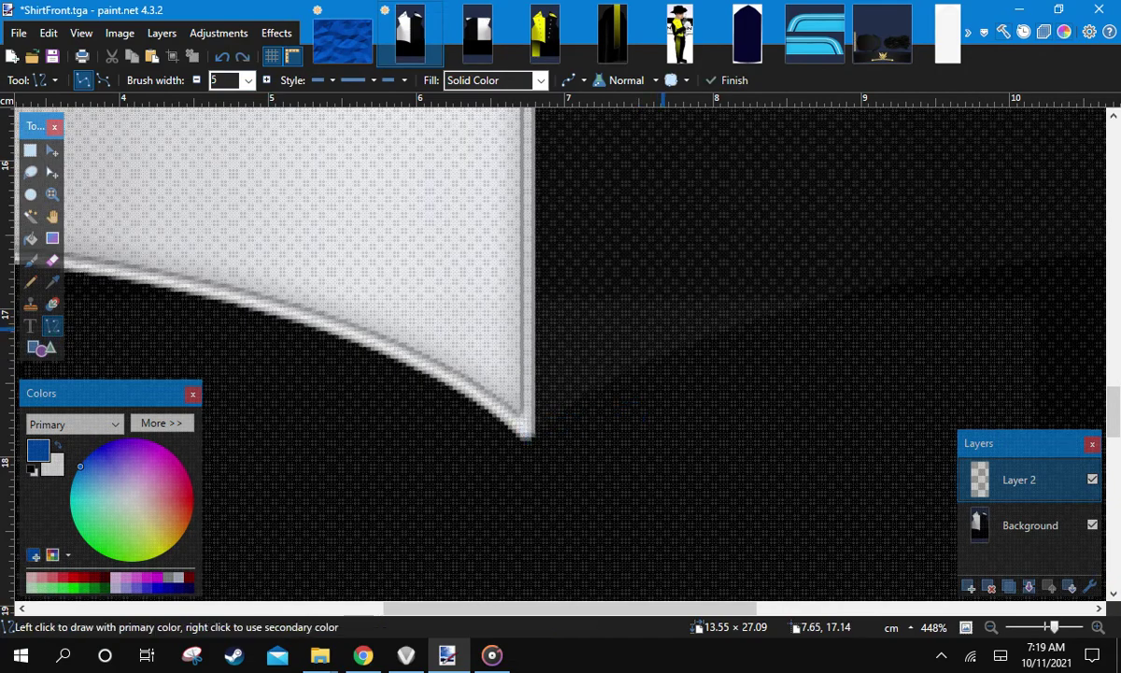
scroll(631, 373, down, 3)
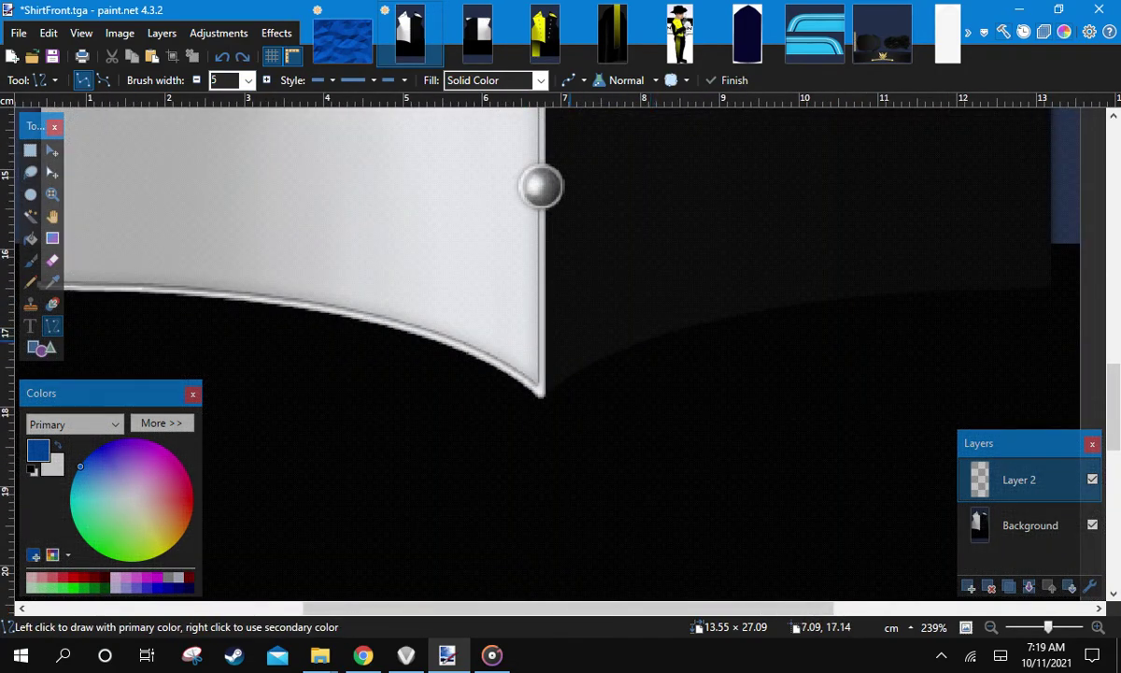
scroll(572, 343, down, 2)
scroll(561, 355, up, 3)
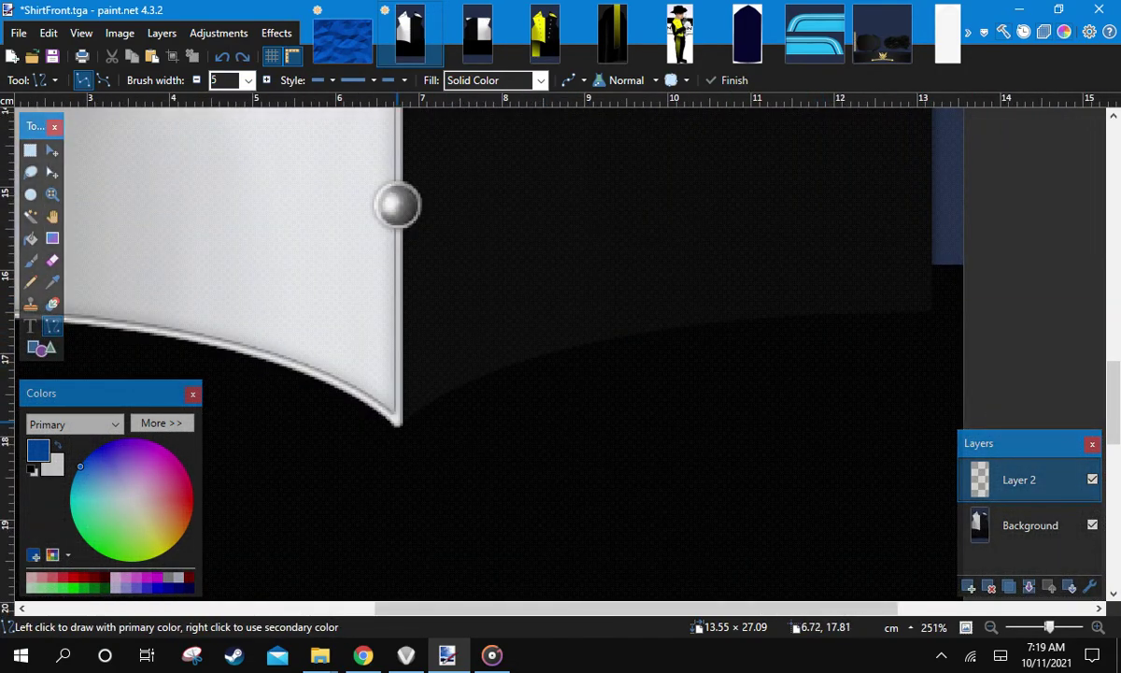
drag(397, 422, 539, 408)
key(ctrl+z)
Draw a straight blue line about 6.8 cm long from the shirt's bottom tip up to the black half's lower outer corner
drag(398, 422, 929, 260)
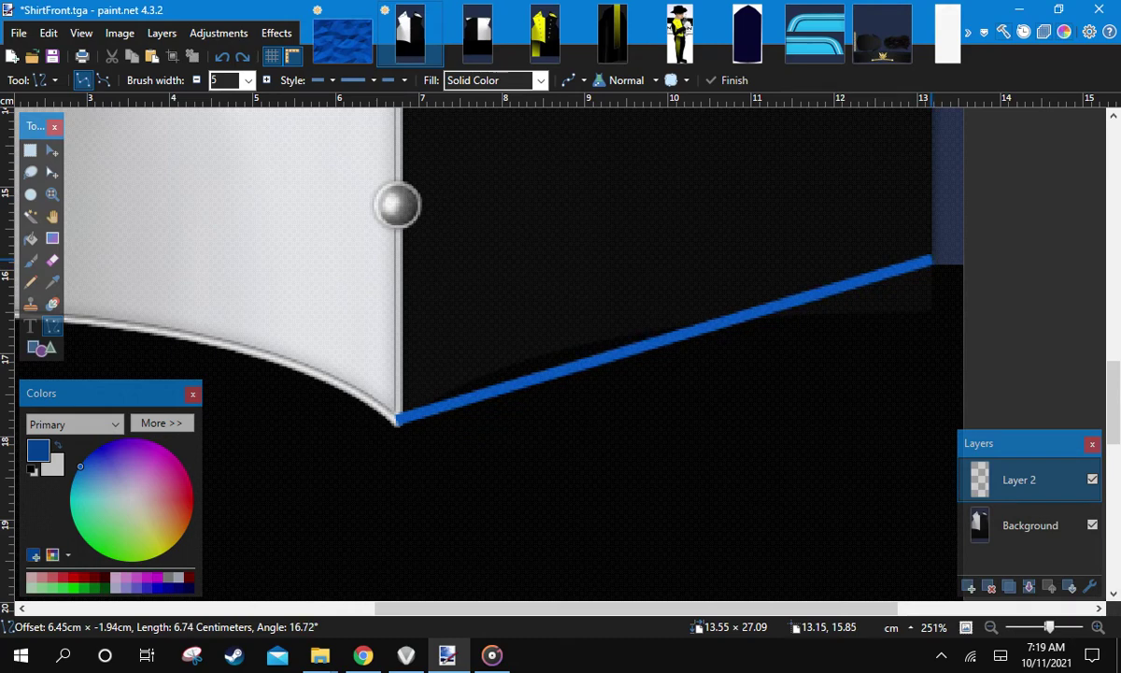
scroll(898, 370, down, 5)
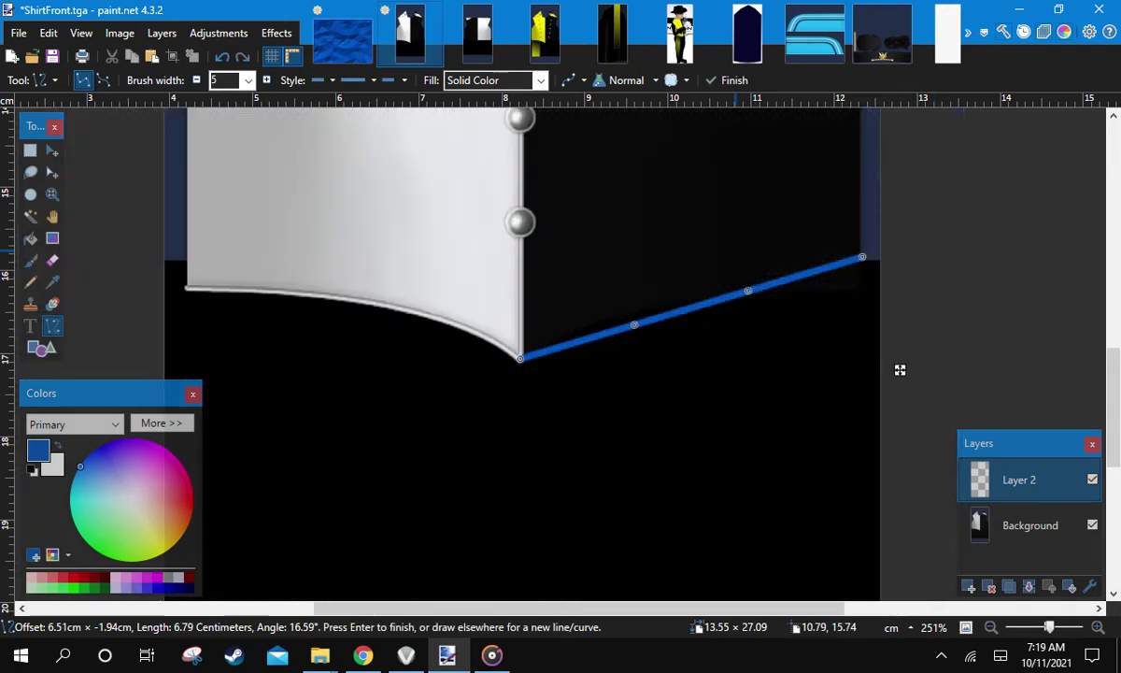
scroll(879, 354, up, 5)
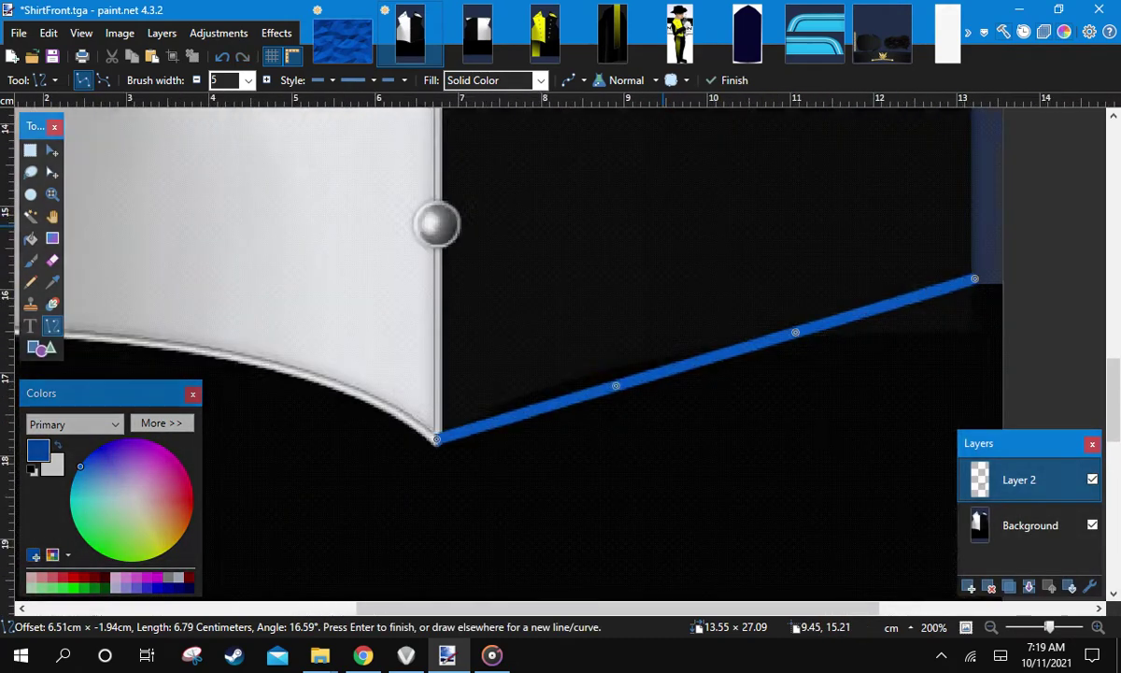
drag(392, 483, 391, 484)
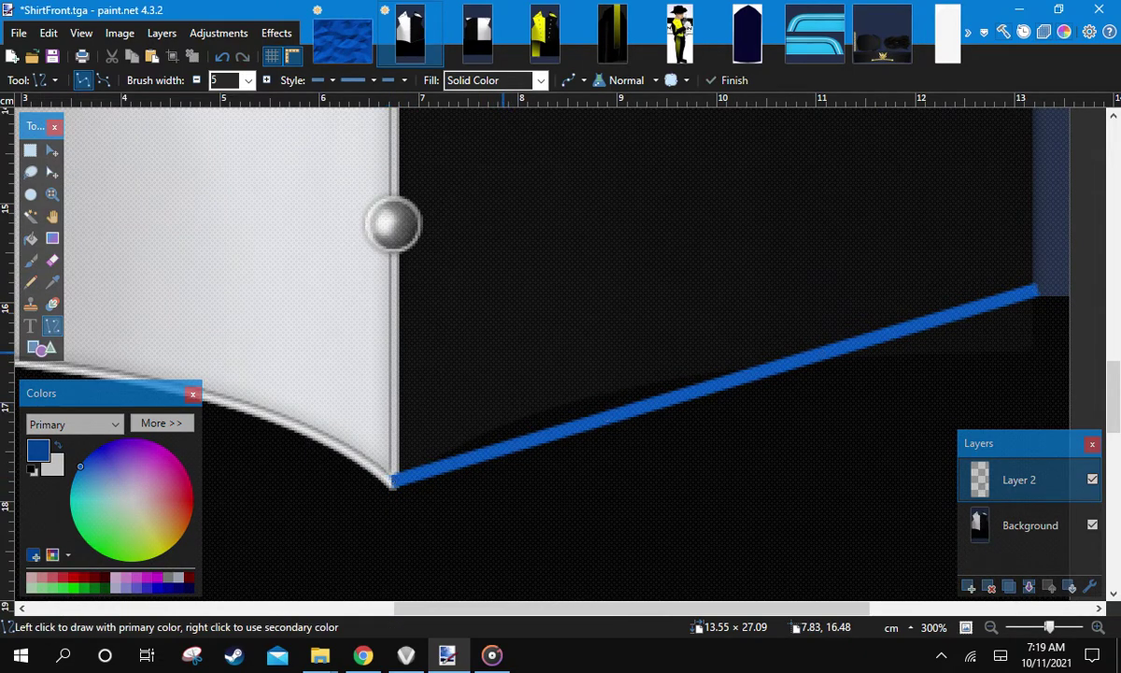
Draw a vertical blue line about 11.8 cm long along the button placket, from the bottom tip up to the neckline
scroll(393, 484, up, 8)
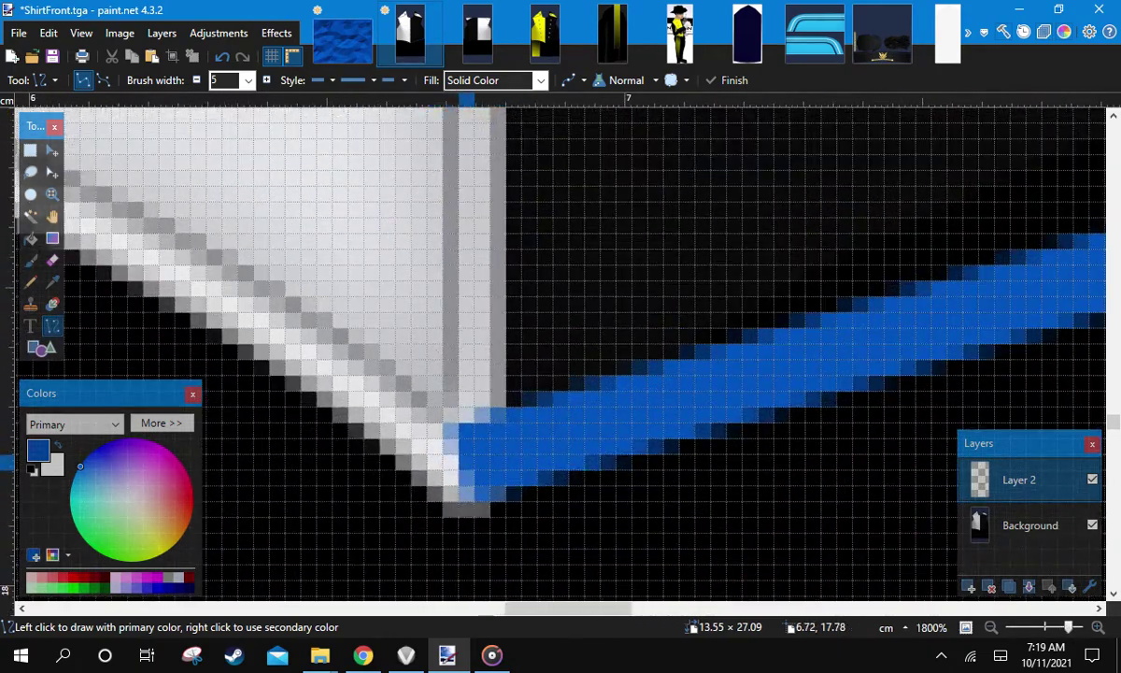
drag(467, 478, 483, 179)
key(ctrl+z)
scroll(467, 305, down, 2)
scroll(471, 133, up, 4)
scroll(464, 535, down, 2)
scroll(496, 503, down, 3)
scroll(502, 505, down, 3)
drag(484, 135, 479, 131)
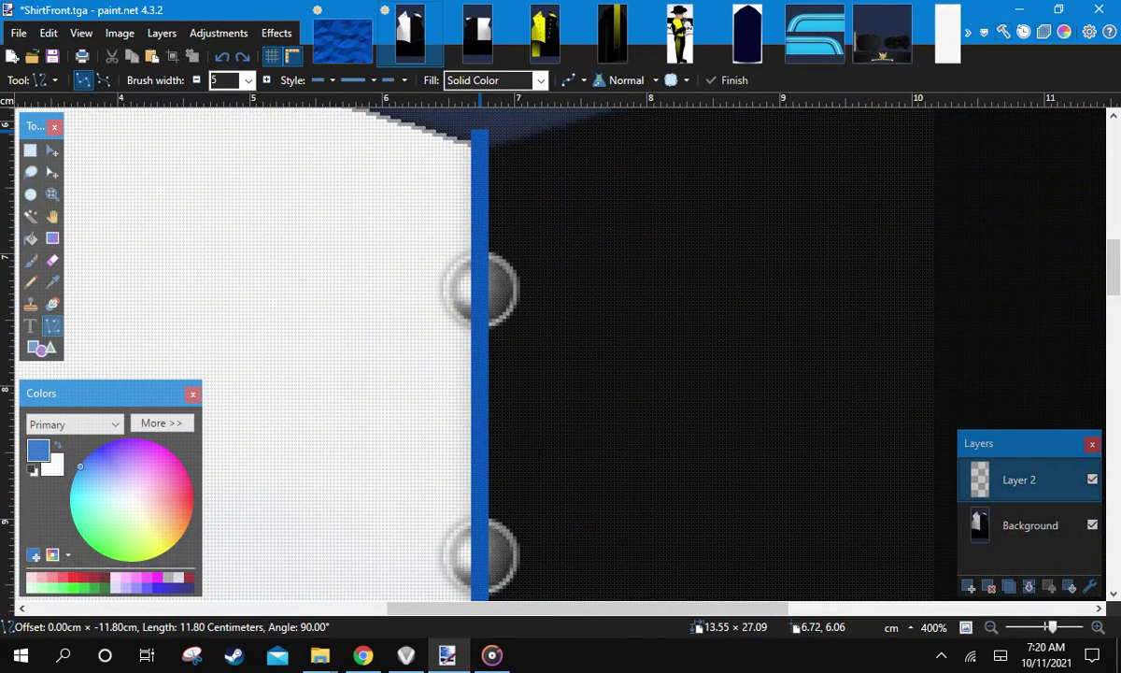
click(600, 170)
Outline the black half's neckline and collar up to its peak, plus a shoulder line about 4.8 cm long down past the epaulette
scroll(616, 194, down, 4)
drag(608, 227, 413, 522)
scroll(400, 417, up, 3)
drag(331, 456, 390, 361)
mouse_move(383, 319)
mouse_down()
mouse_move(520, 179)
mouse_move(463, 388)
mouse_move(344, 207)
mouse_move(335, 431)
mouse_move(386, 196)
mouse_move(403, 187)
mouse_move(626, 258)
mouse_move(715, 400)
mouse_move(721, 473)
mouse_up()
click(477, 280)
scroll(478, 286, down, 3)
key(Return)
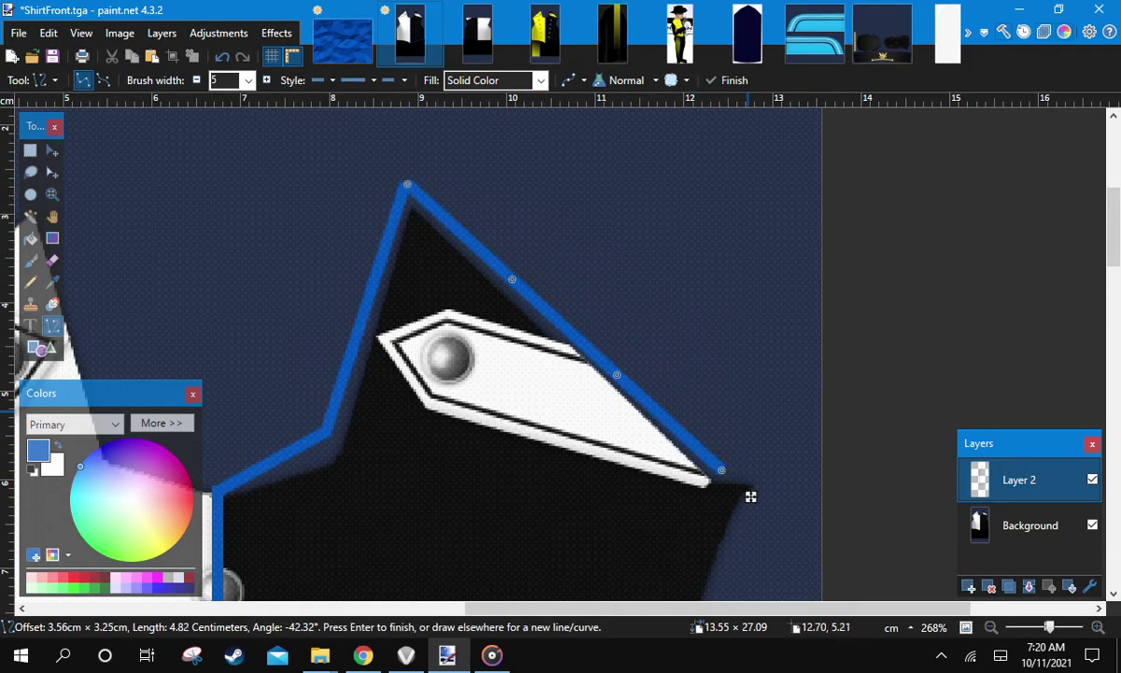
key(Return)
Draw a blue curve line about 3.3 cm long from the end of the shoulder line down to the black half's waist point
scroll(748, 495, up, 7)
scroll(739, 421, up, 3)
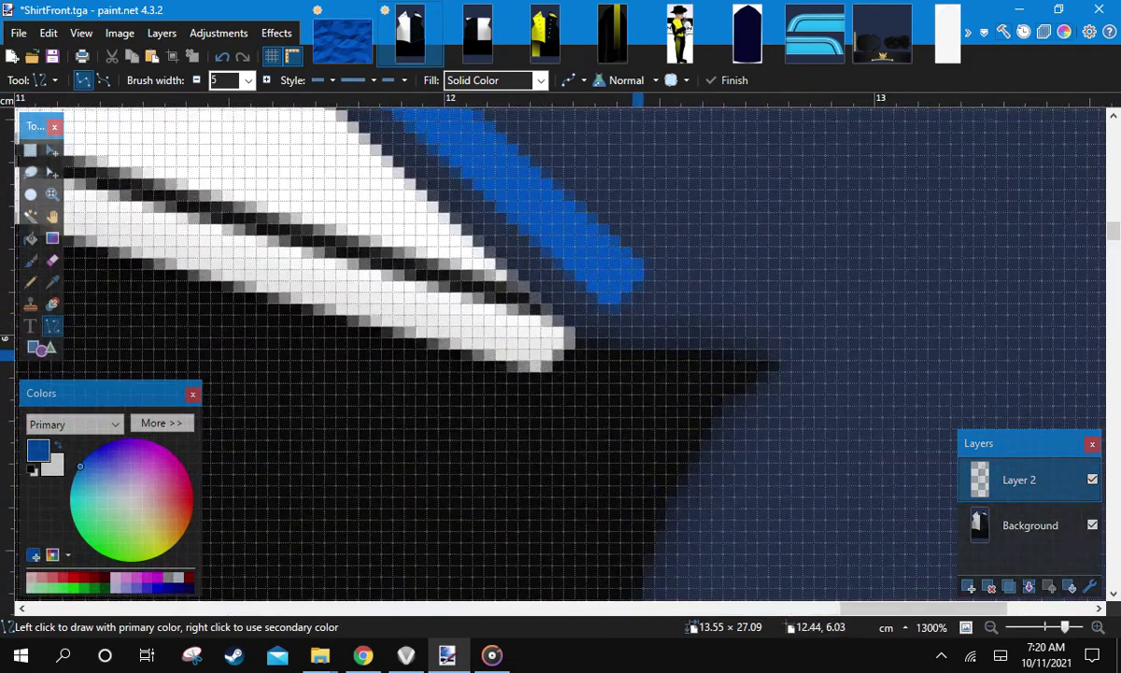
scroll(613, 275, down, 8)
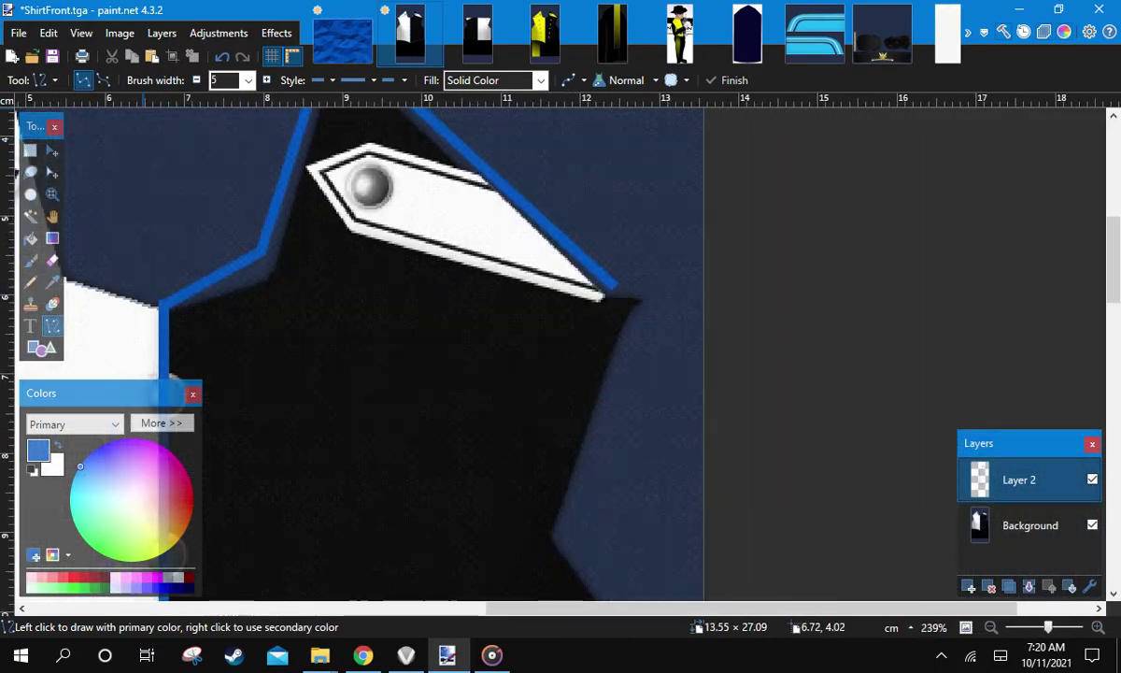
scroll(455, 235, down, 3)
scroll(633, 357, up, 5)
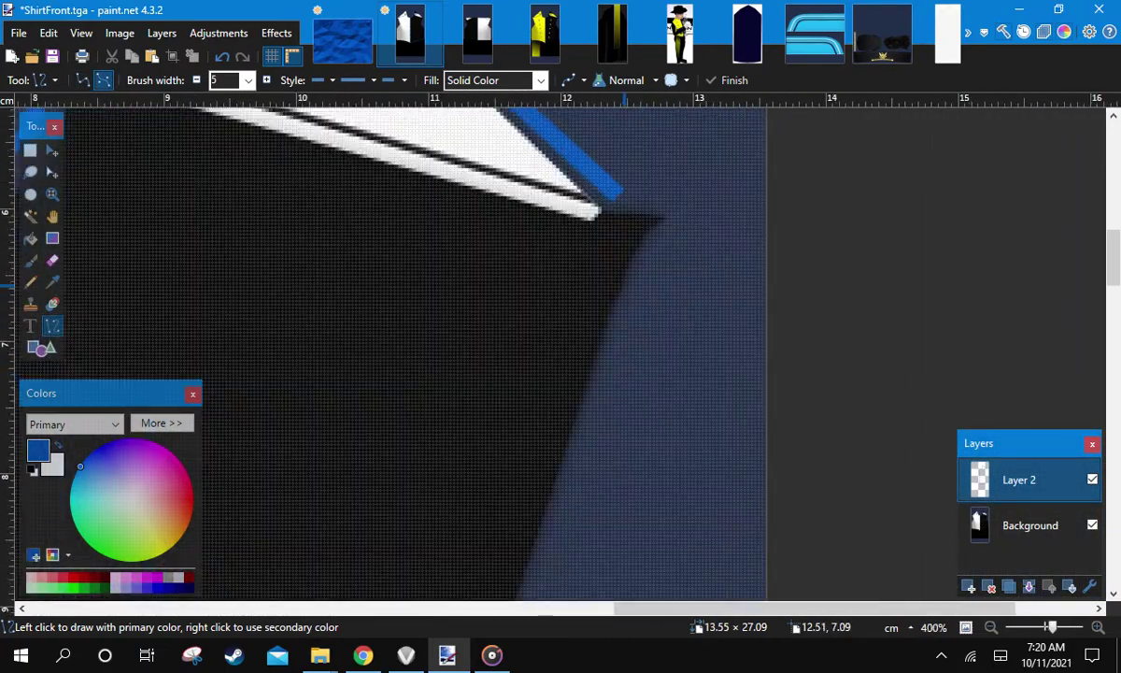
scroll(619, 261, down, 1)
scroll(625, 229, down, 1)
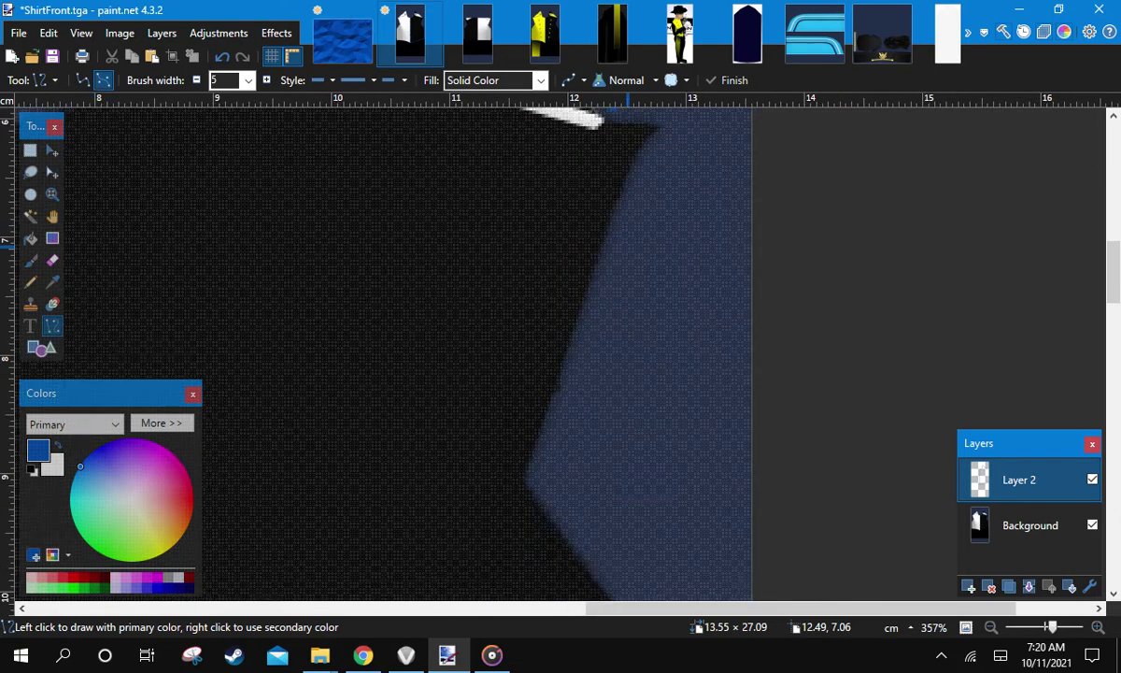
scroll(630, 247, up, 1)
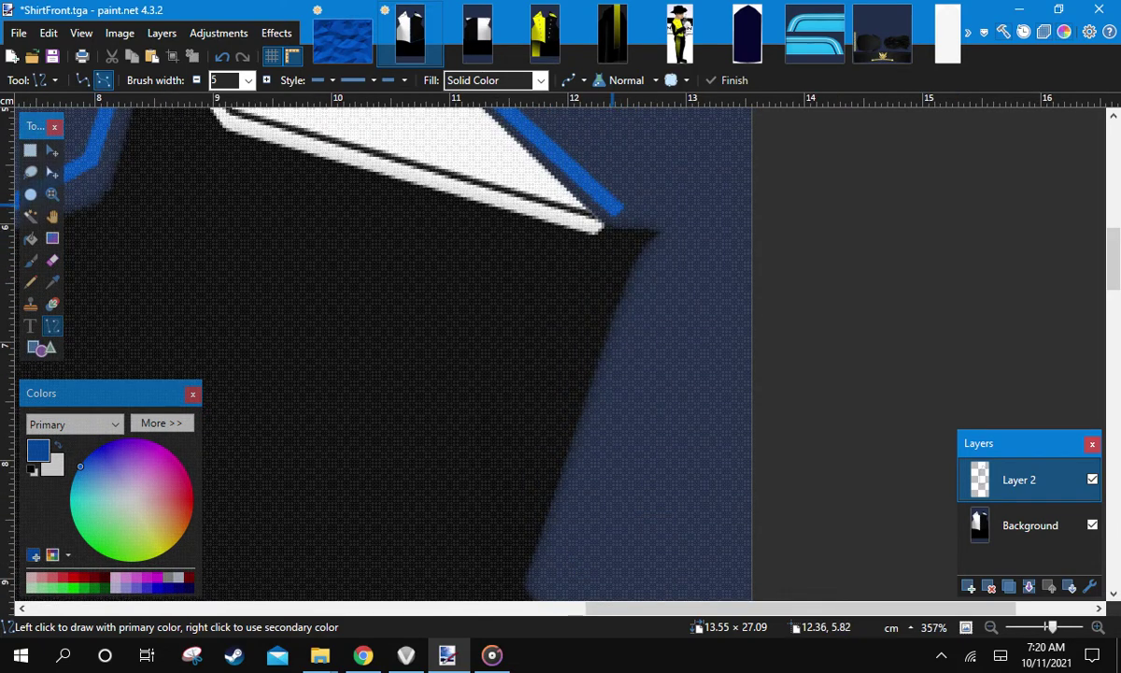
drag(599, 225, 512, 576)
scroll(590, 537, up, 2)
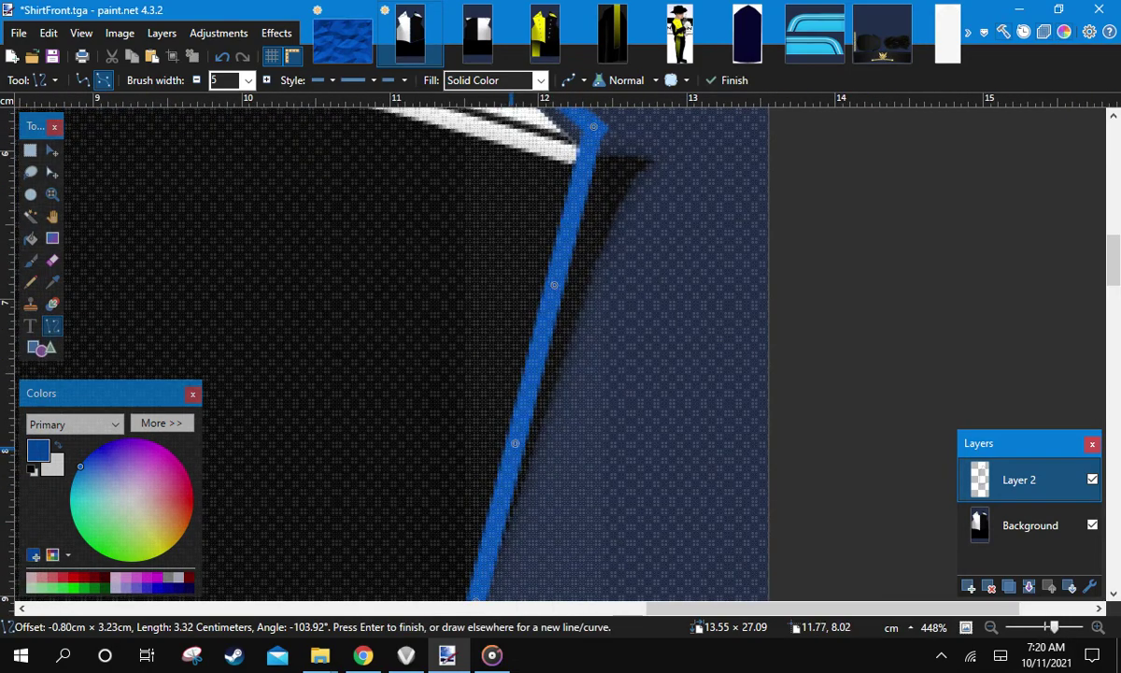
Bend the armhole line inward into a smooth curve by shifting its two middle control points, and finish it
drag(515, 443, 496, 434)
drag(555, 285, 476, 242)
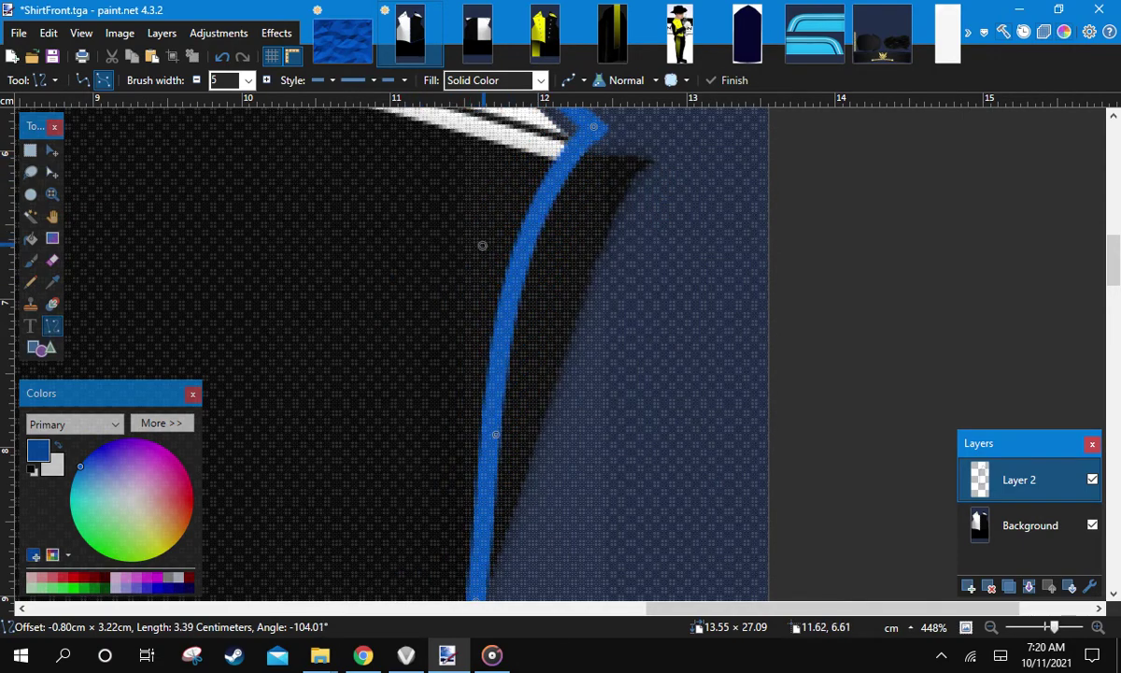
scroll(586, 526, down, 4)
scroll(566, 462, up, 3)
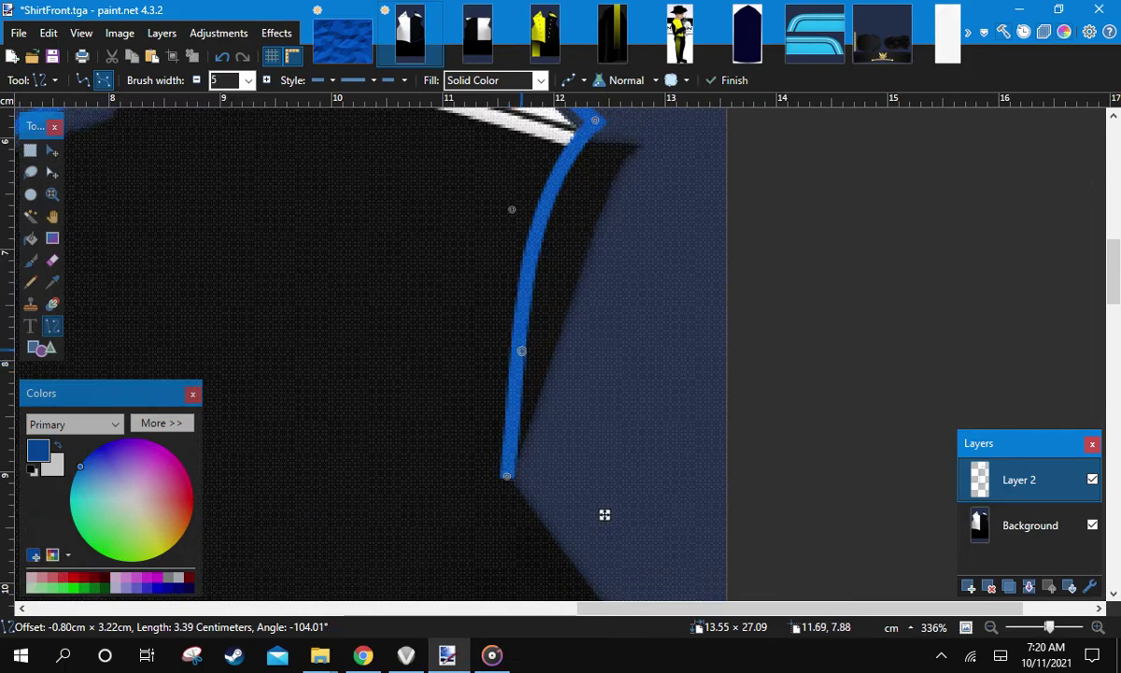
drag(521, 350, 506, 350)
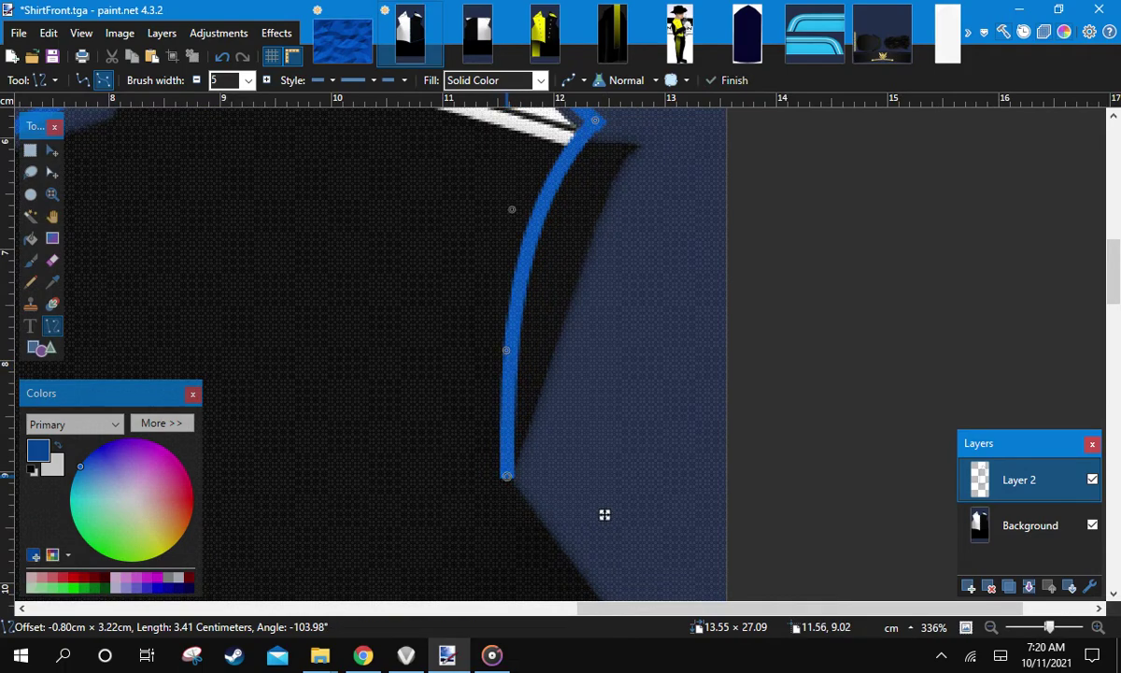
key(Return)
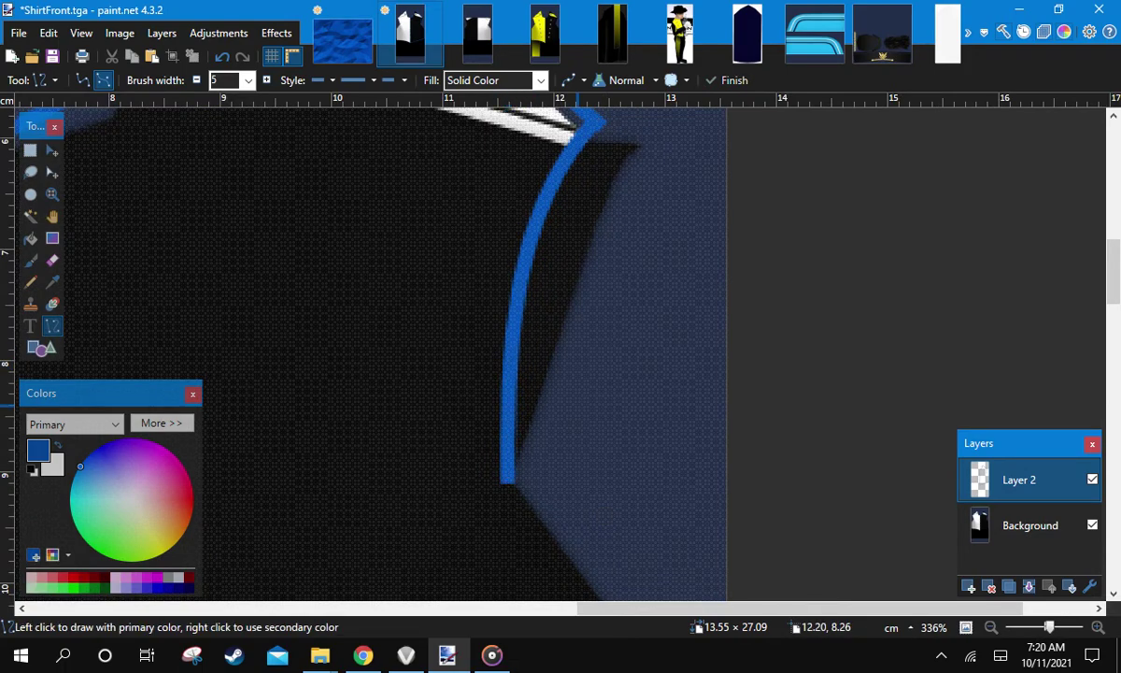
Draw a diagonal blue line along the black half's edge from the armhole curve's lower end to the side corner
scroll(604, 514, down, 5)
scroll(604, 514, up, 4)
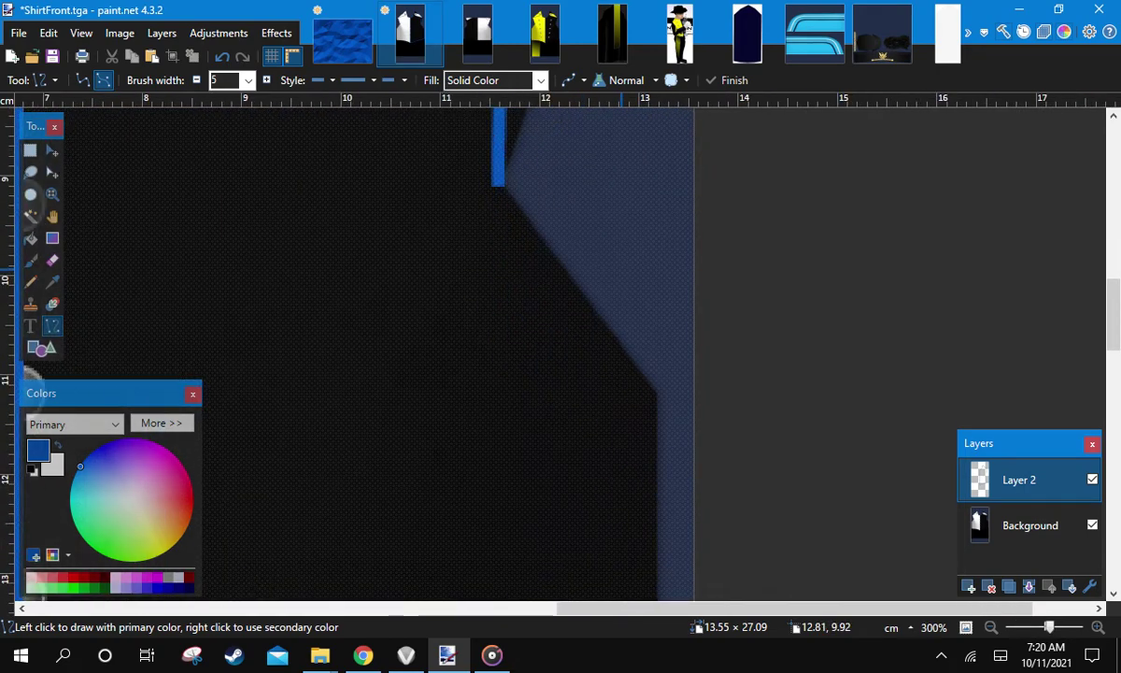
scroll(589, 560, up, 2)
drag(481, 167, 747, 519)
scroll(755, 397, down, 2)
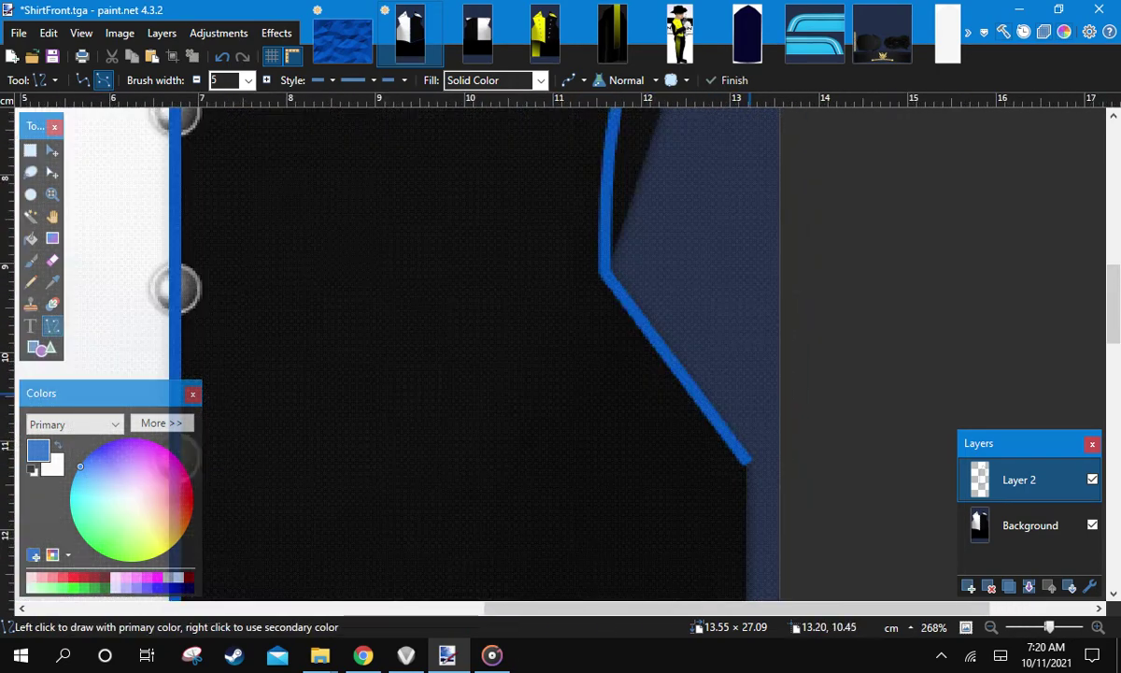
Draw a vertical blue side line about 4.7 cm long down to the bottom hem line, closing the outline
scroll(768, 472, up, 2)
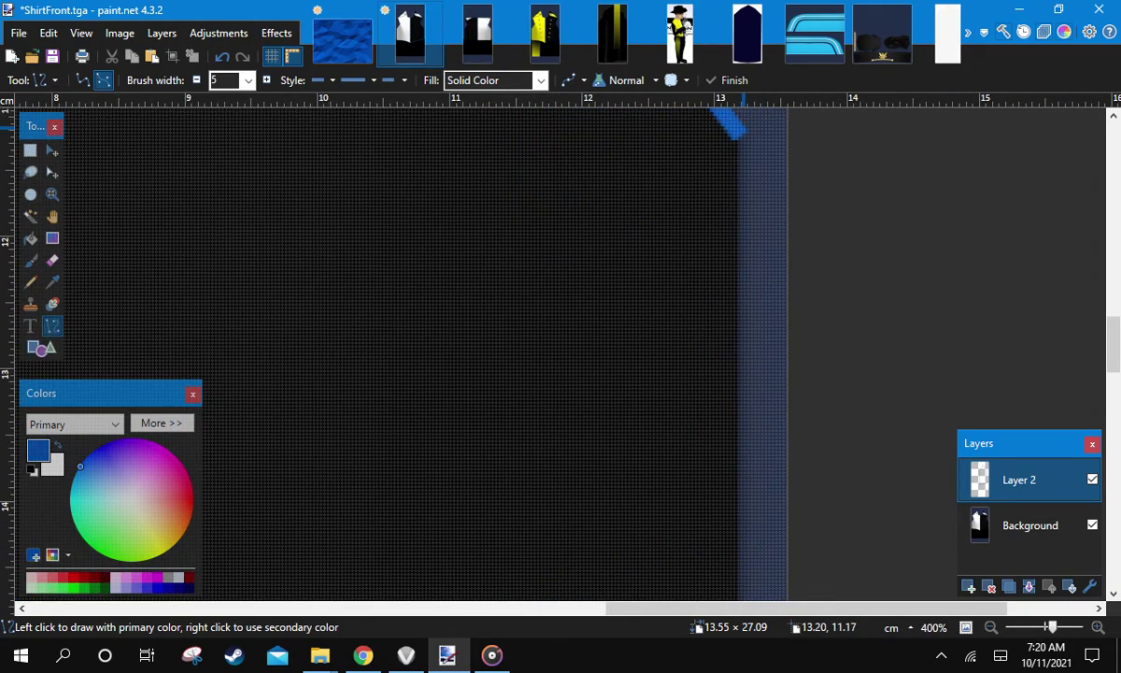
mouse_move(744, 124)
mouse_down()
mouse_move(734, 472)
mouse_move(737, 268)
mouse_move(745, 324)
mouse_up()
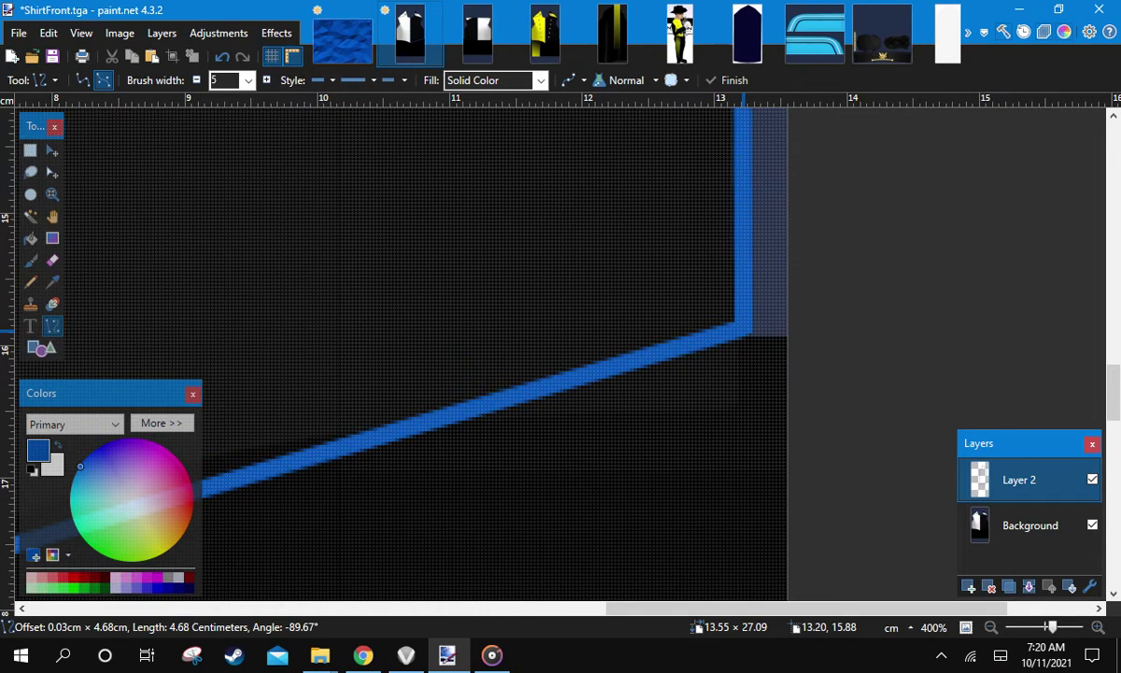
key(Return)
Fill the outlined shirt half on Layer 2 with solid blue using the Paint Bucket at 73% tolerance
scroll(743, 371, down, 4)
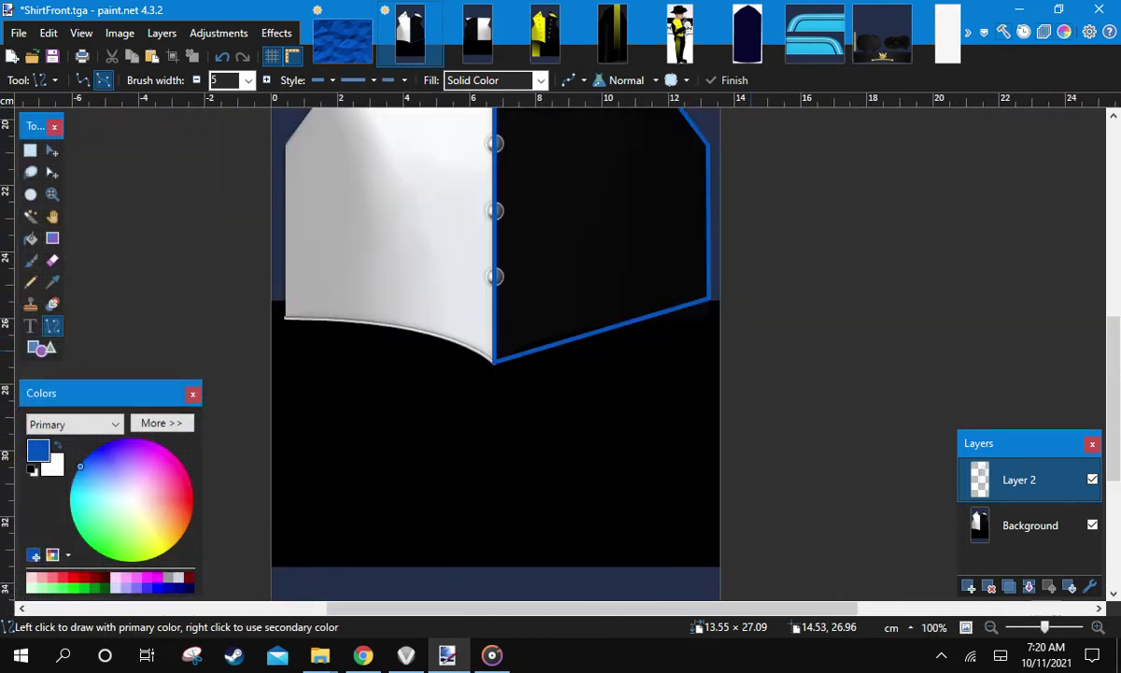
scroll(725, 346, down, 3)
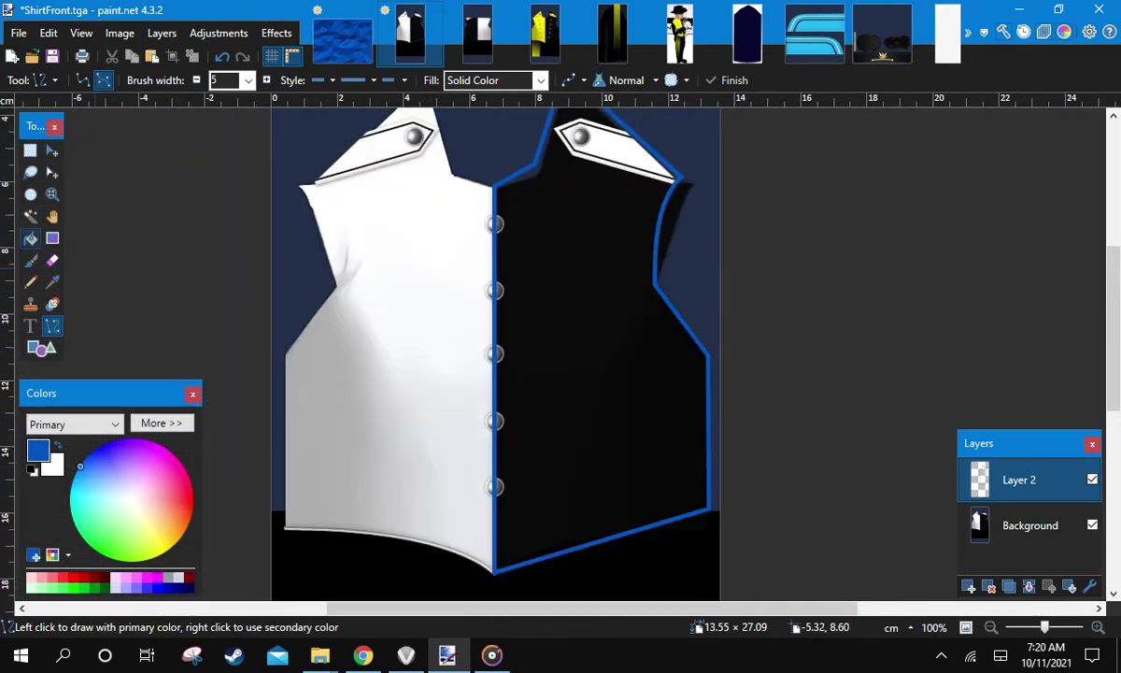
click(31, 238)
click(600, 305)
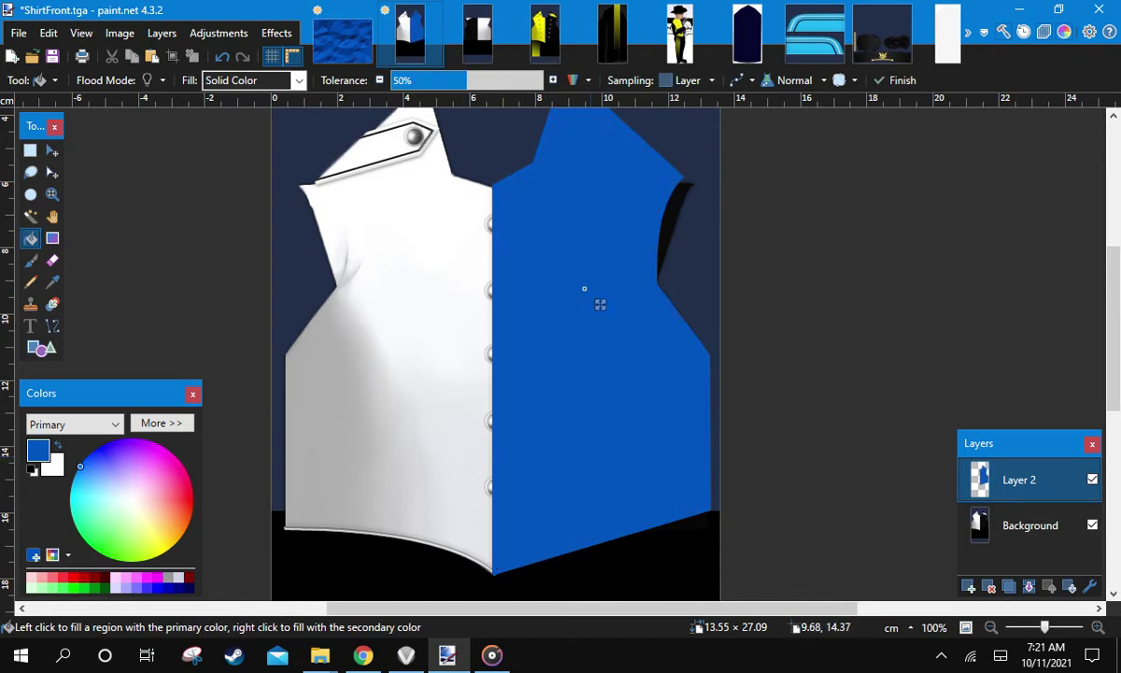
key(ctrl+z)
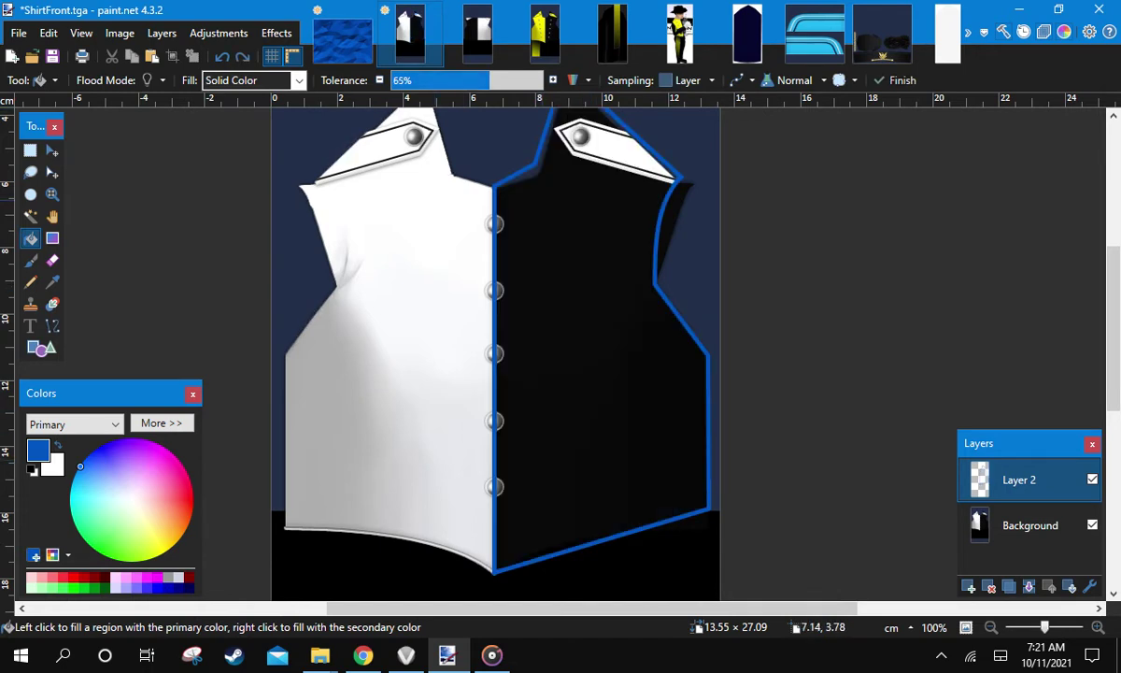
click(581, 277)
key(ctrl+z)
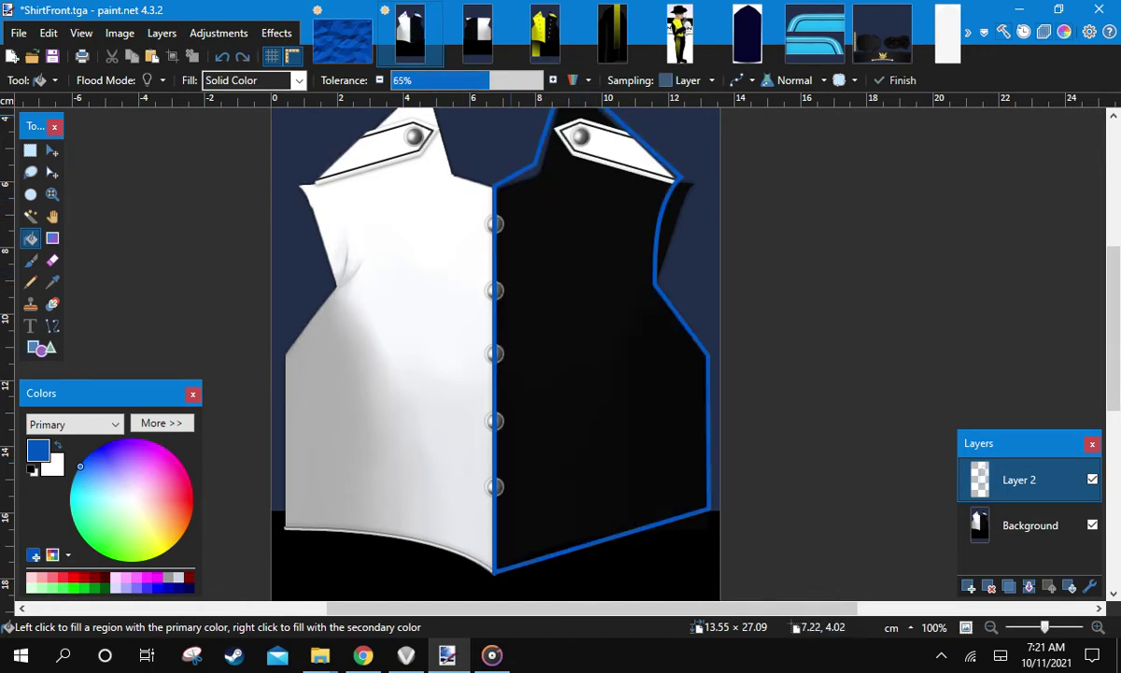
click(578, 226)
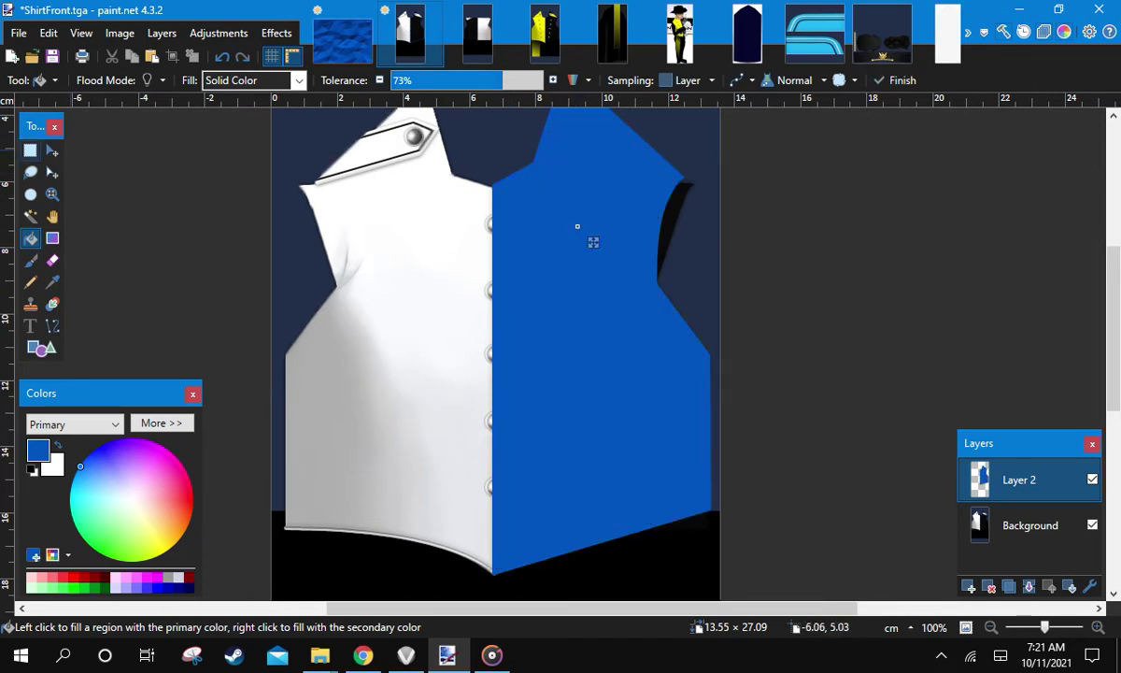
key(s)
scroll(509, 268, up, 3)
scroll(510, 269, down, 4)
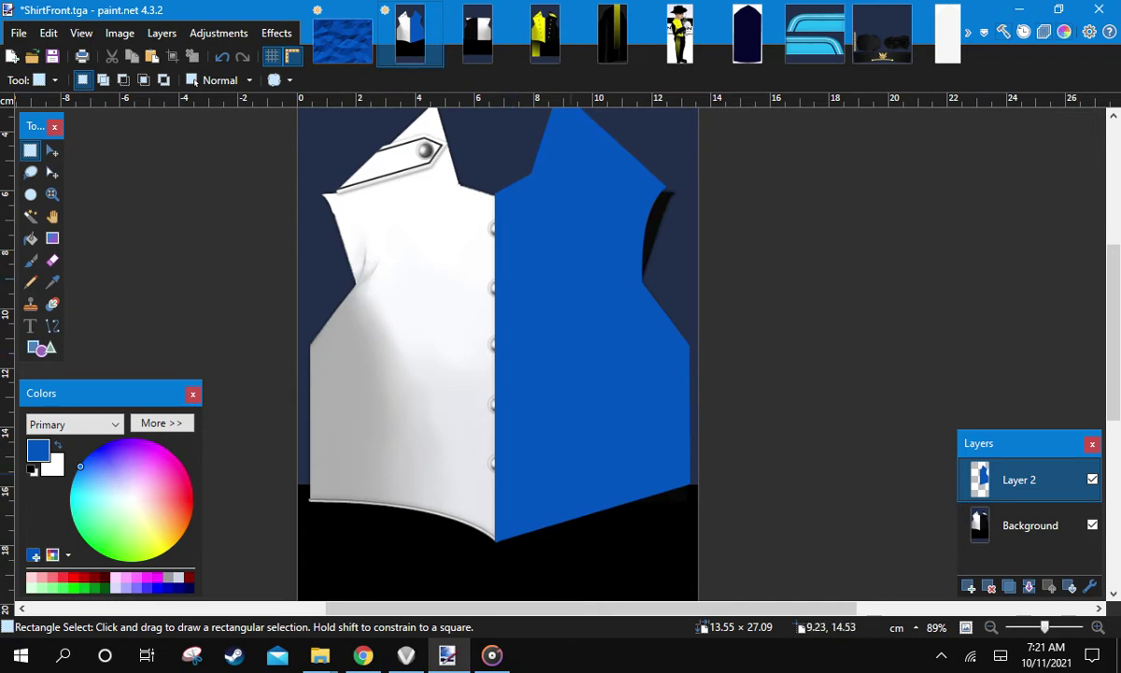
Activate the Line/Curve tool and swap the primary and secondary colors so white is the drawing color
mouse_move(363, 655)
click(52, 325)
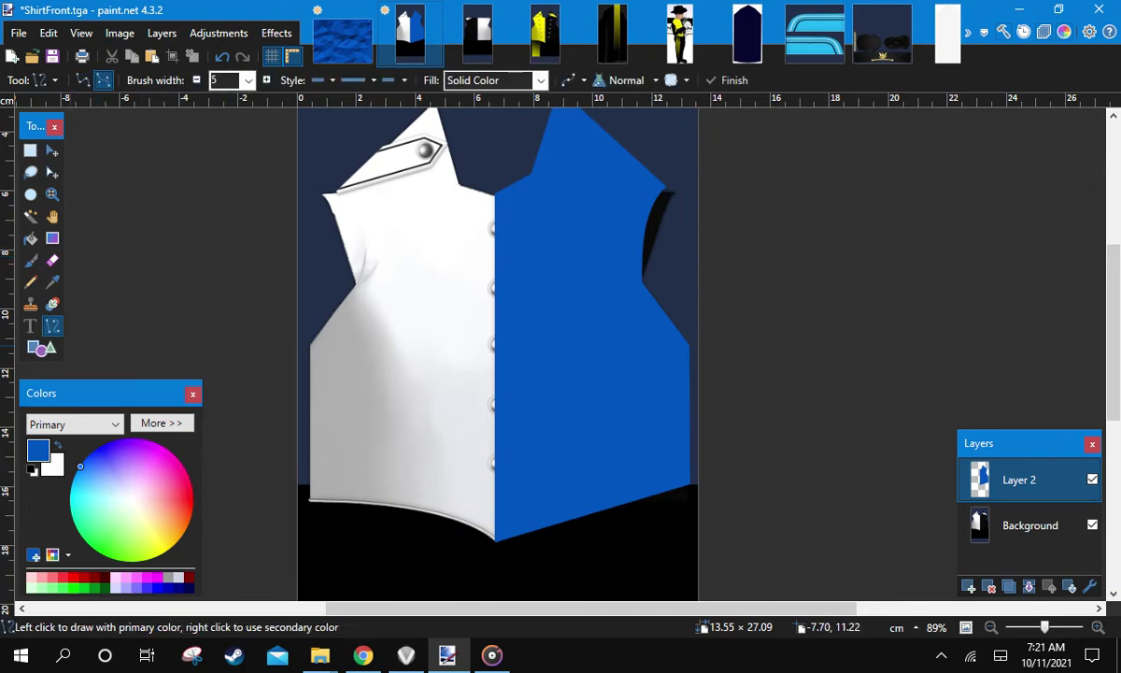
click(58, 447)
scroll(437, 336, up, 2)
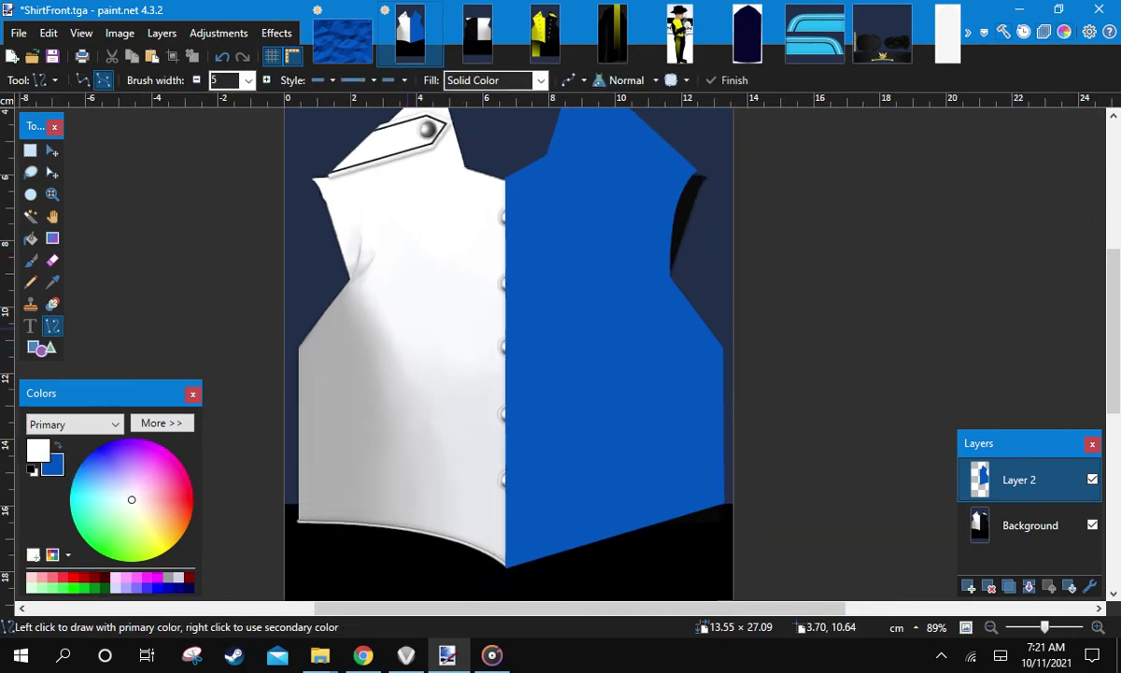
scroll(532, 339, up, 3)
scroll(535, 339, down, 2)
scroll(583, 339, up, 3)
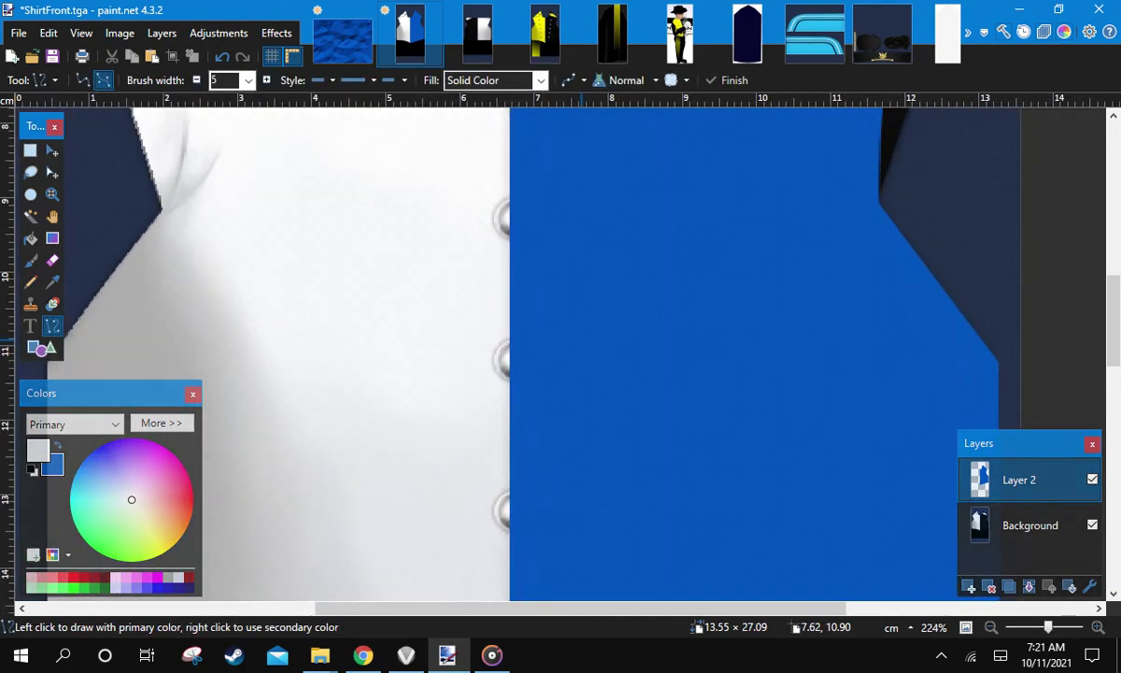
scroll(584, 338, down, 3)
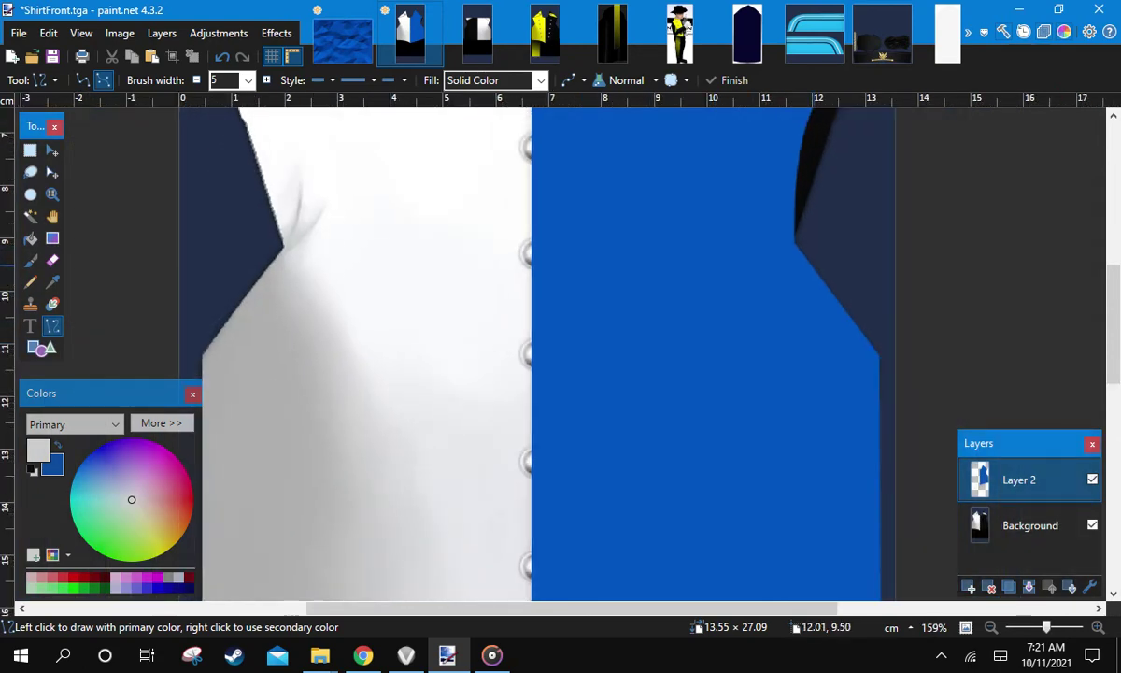
Draw a white S-curve about 6.7 cm long across the blue half, from the side edge down toward the buttons
drag(815, 265, 764, 258)
drag(698, 265, 559, 488)
drag(645, 414, 620, 321)
drag(730, 340, 769, 360)
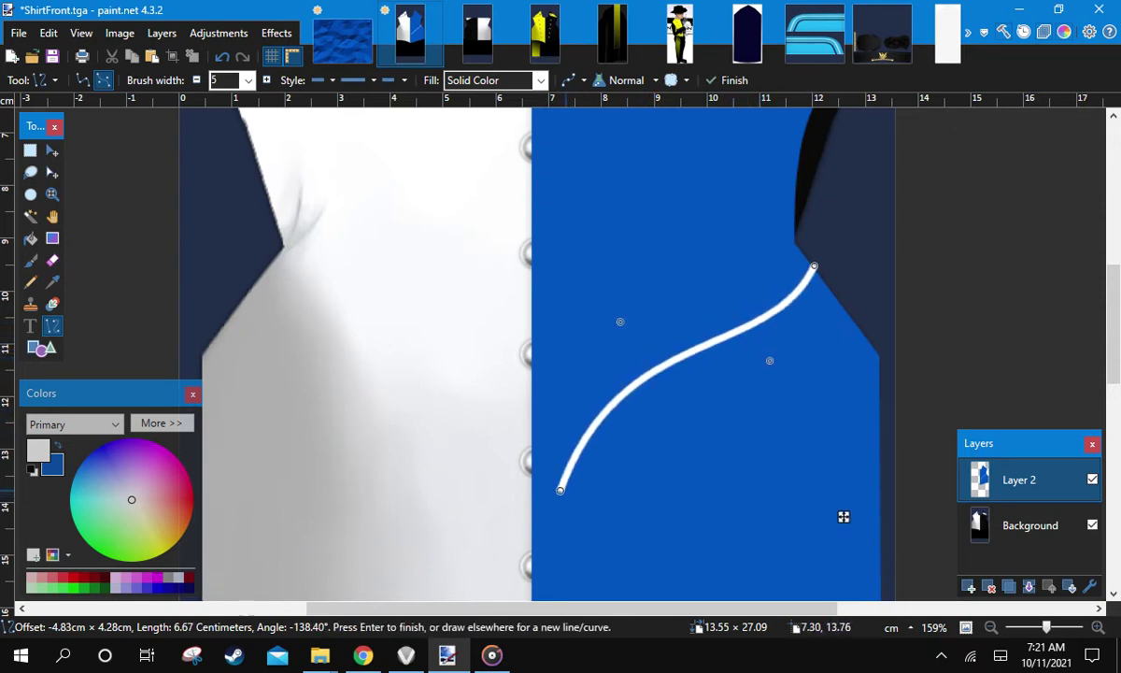
Draw a second white S-curve about 7 cm long from the first curve's lower end to the side edge, and adjust its bend
mouse_move(560, 488)
mouse_down()
mouse_move(557, 512)
mouse_move(668, 446)
mouse_move(823, 309)
mouse_move(984, 231)
mouse_move(1018, 190)
mouse_move(992, 143)
mouse_up()
key(Return)
scroll(570, 523, up, 3)
drag(843, 259, 905, 335)
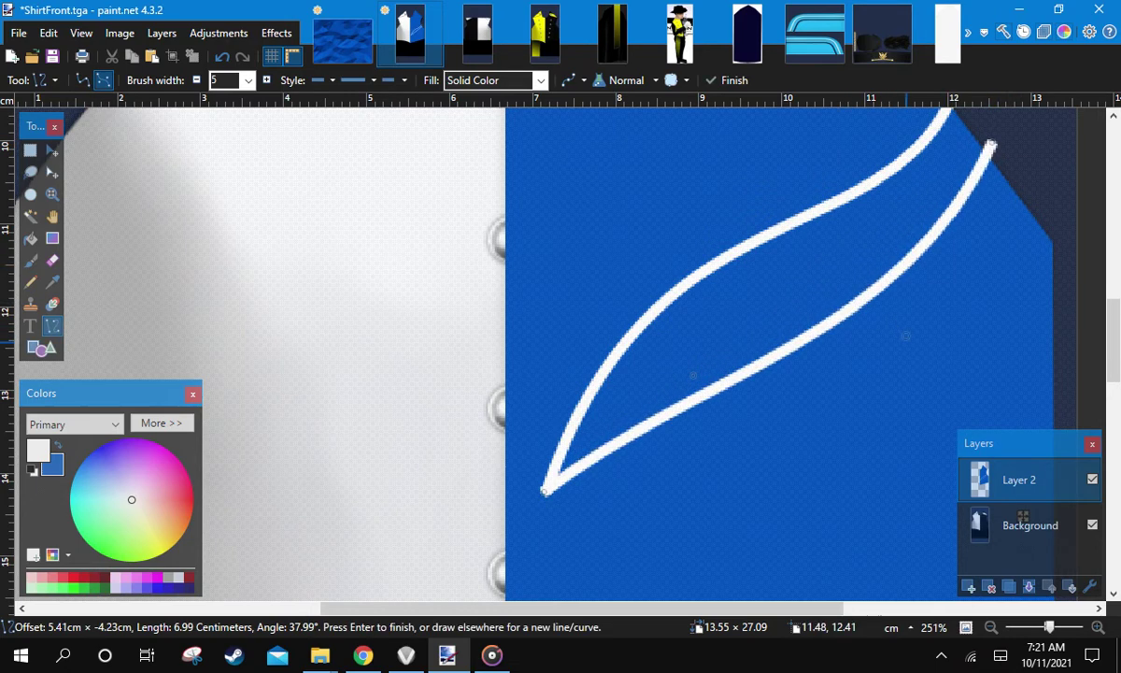
drag(693, 374, 757, 254)
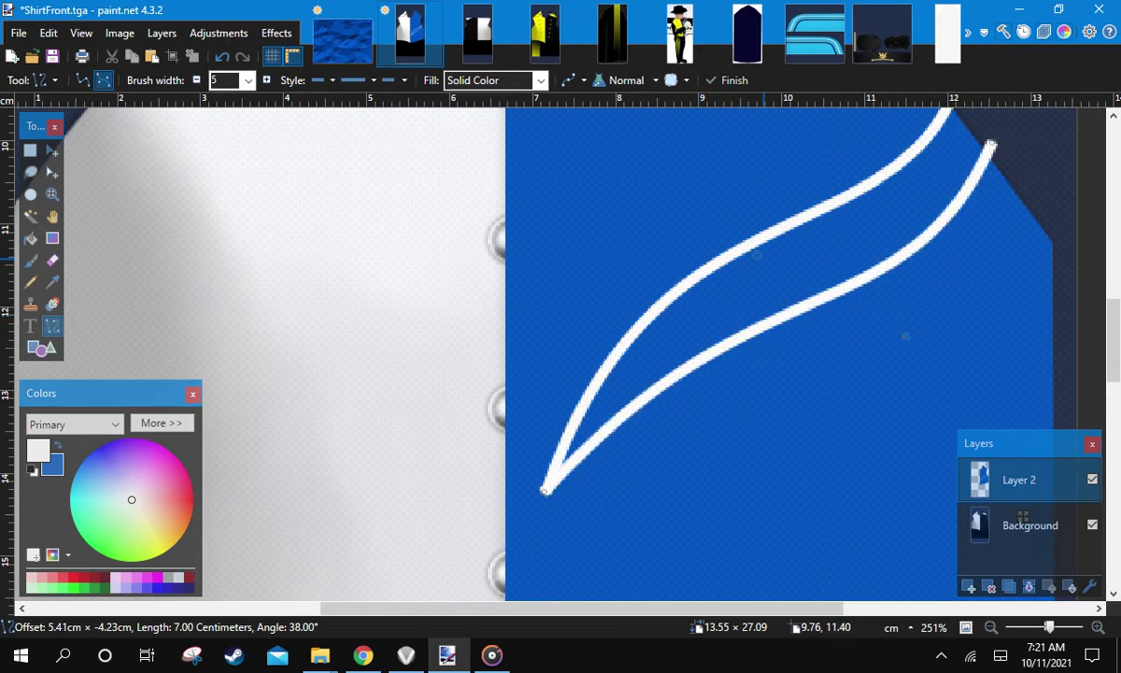
scroll(967, 392, down, 4)
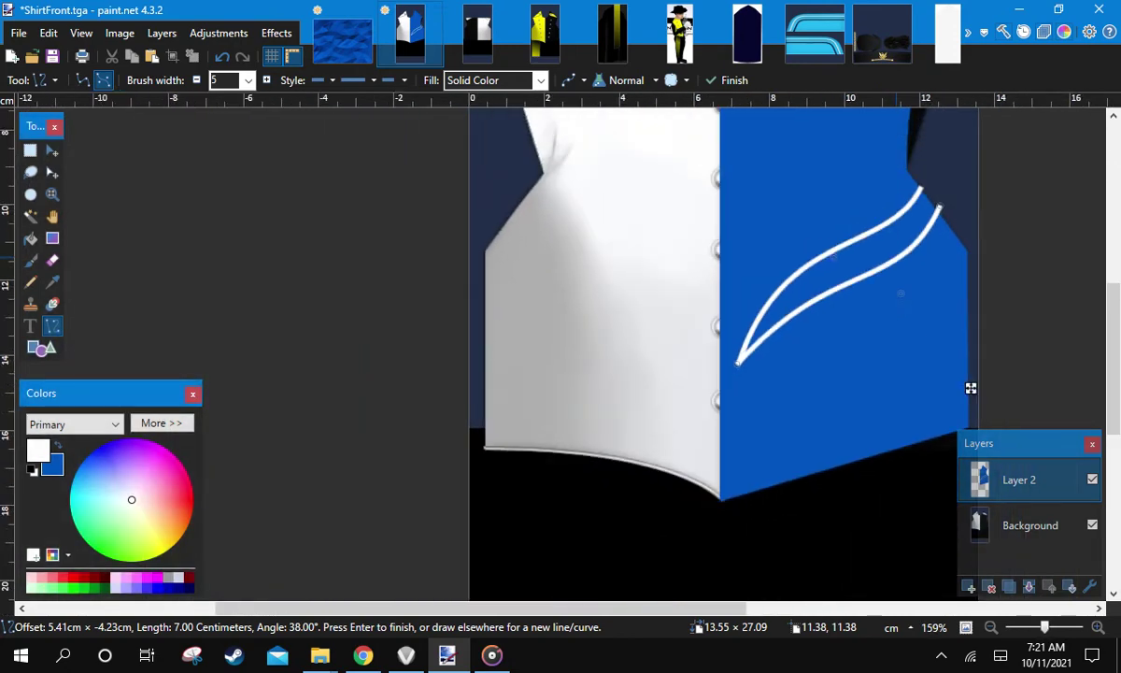
scroll(669, 381, up, 4)
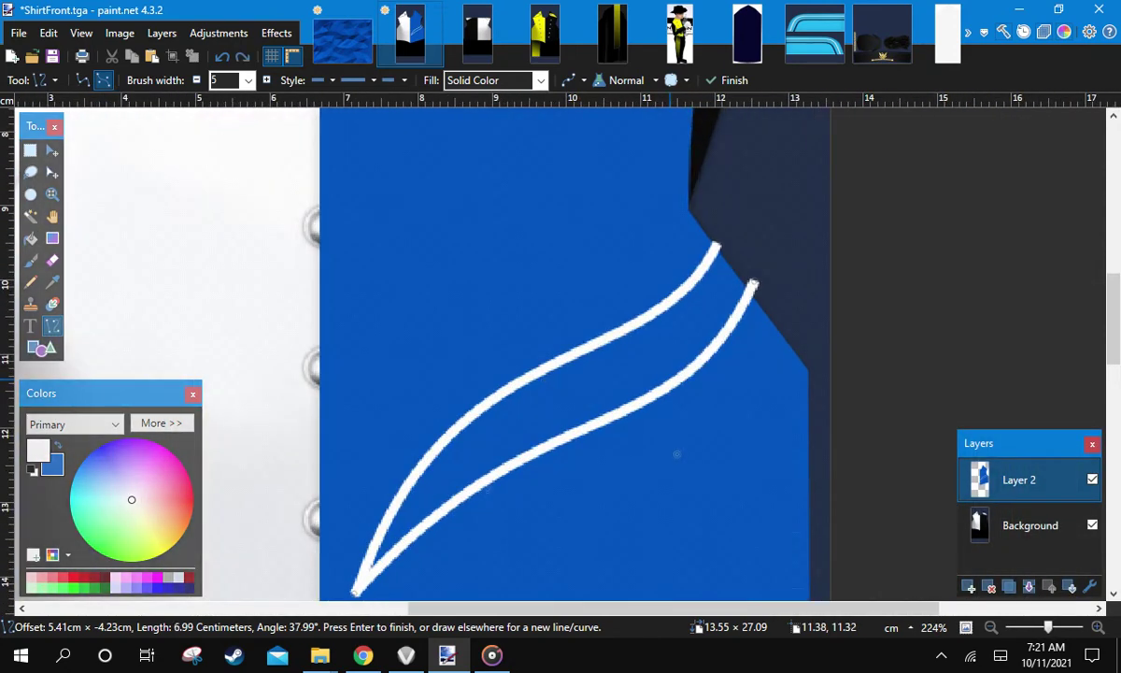
Undo both white curves drawn on Layer 2
key(ctrl+z)
key(ctrl+z)
key(ctrl+z)
key(ctrl+z)
key(ctrl+z)
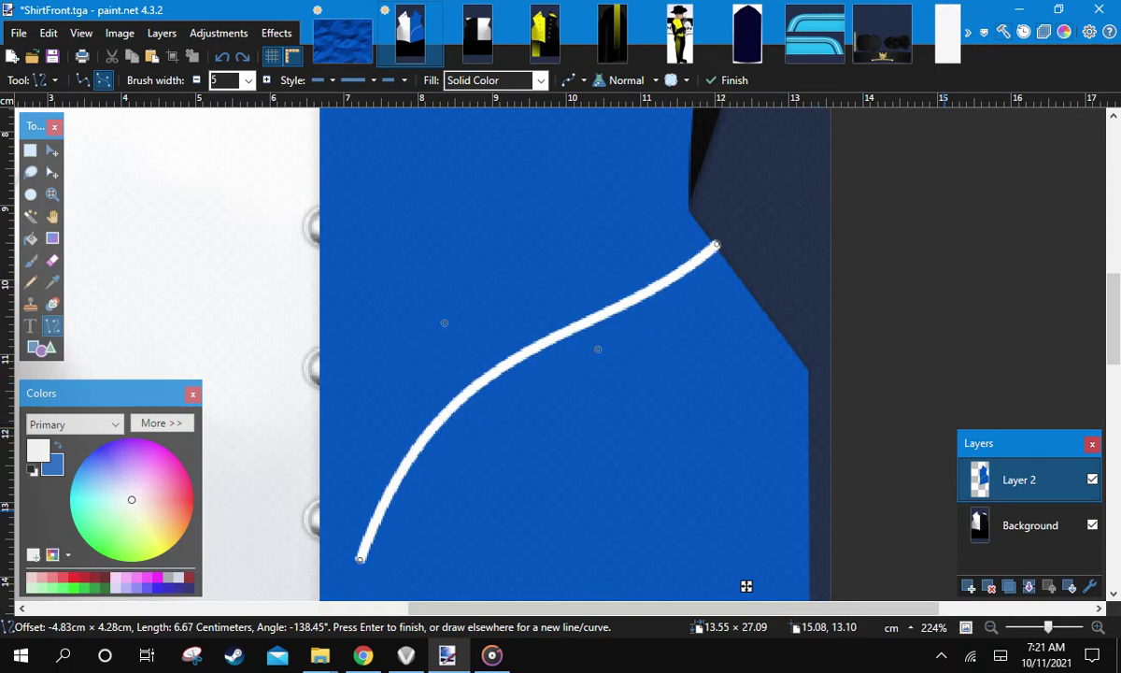
key(ctrl+z)
key(ctrl+z)
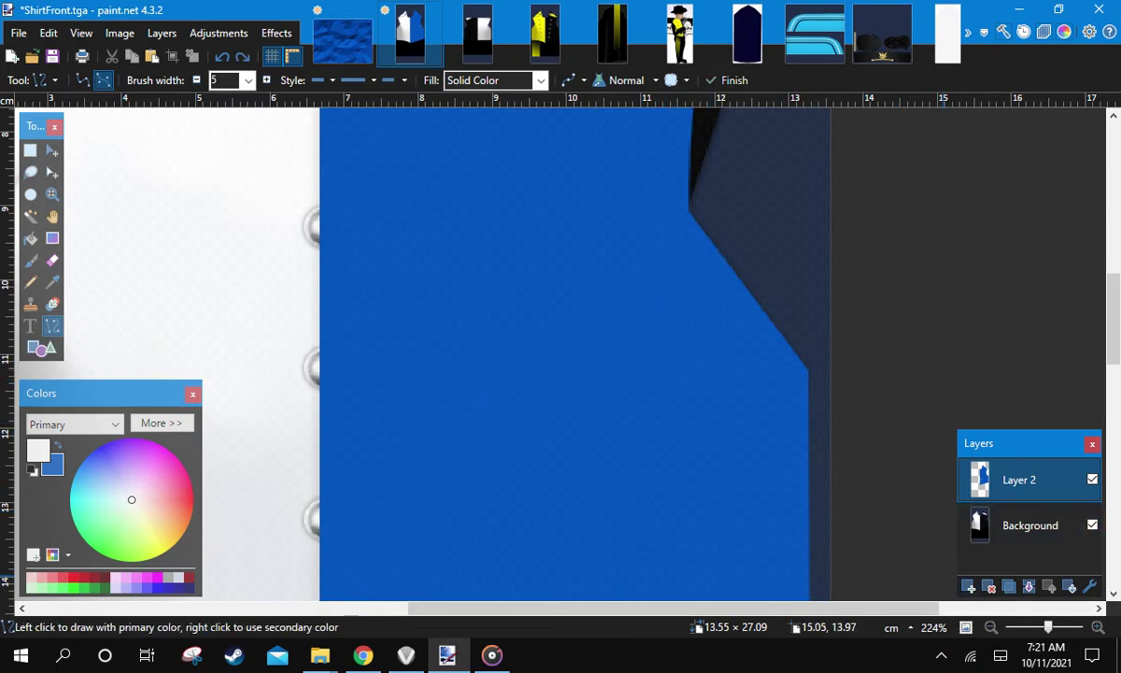
Add a new layer and draw a white line about 6.1 cm long across the blue half, bending it into an S-curve
click(968, 586)
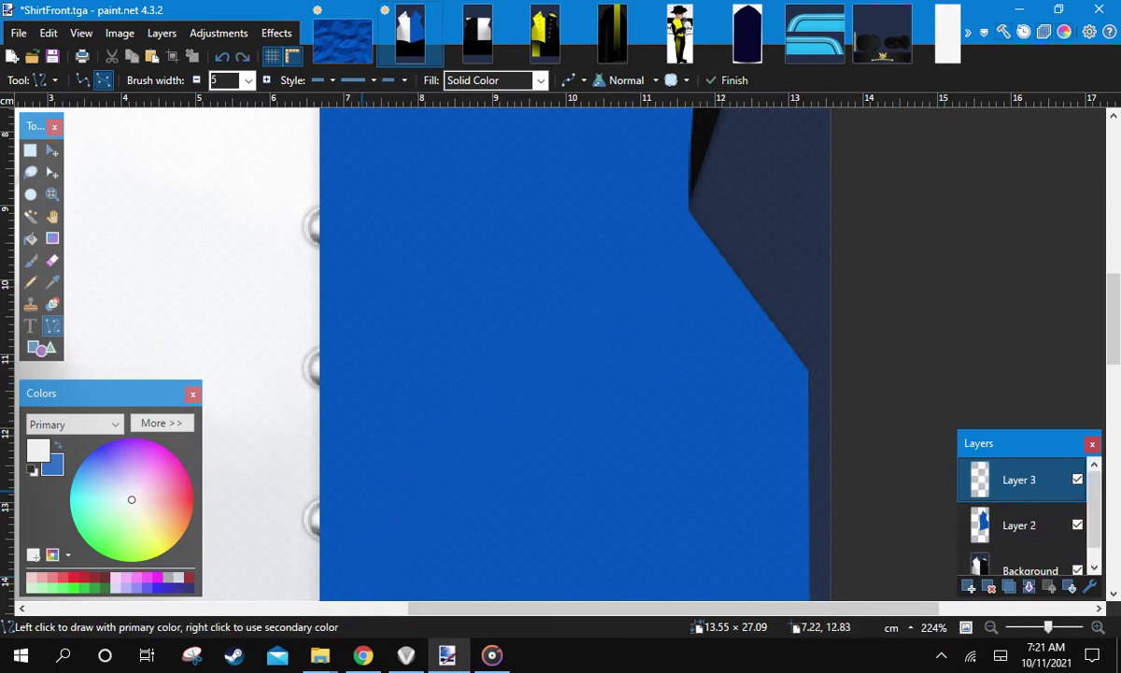
drag(344, 483, 704, 219)
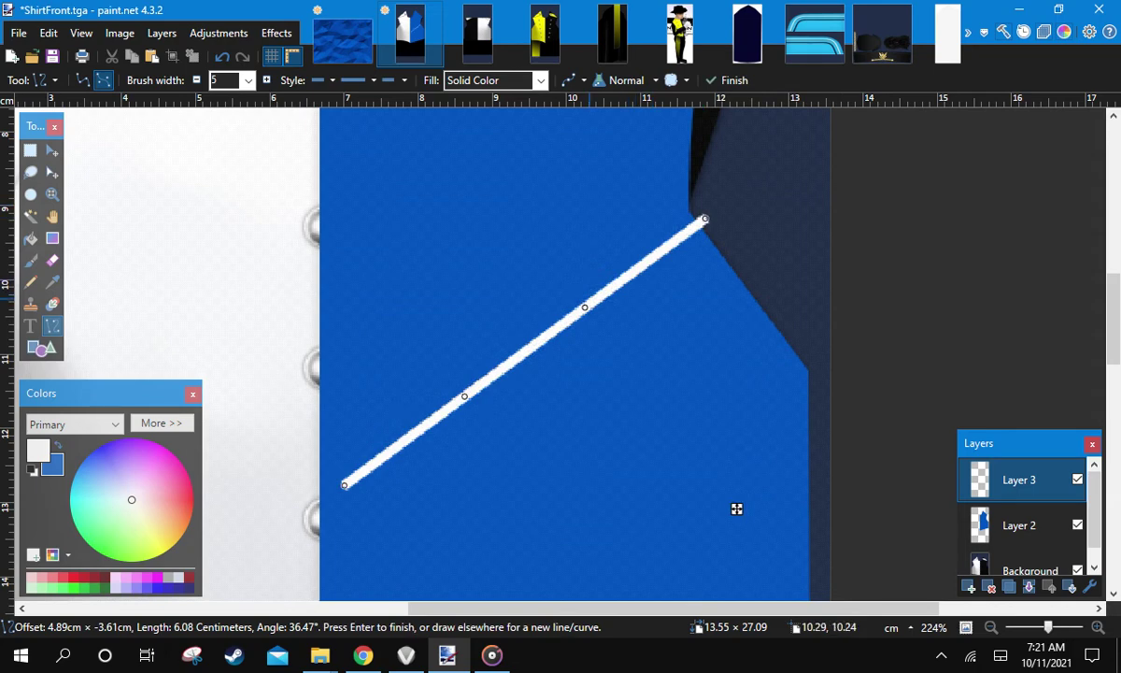
drag(585, 307, 647, 392)
drag(464, 396, 466, 295)
Draw a second white S-curve on Layer 3 from the first curve's lower end to the side edge just below it, and finish it
mouse_move(345, 484)
mouse_down()
mouse_move(342, 516)
mouse_move(581, 412)
mouse_move(744, 280)
mouse_move(736, 263)
mouse_up()
key(Return)
drag(605, 347, 683, 448)
drag(474, 431, 480, 356)
key(Return)
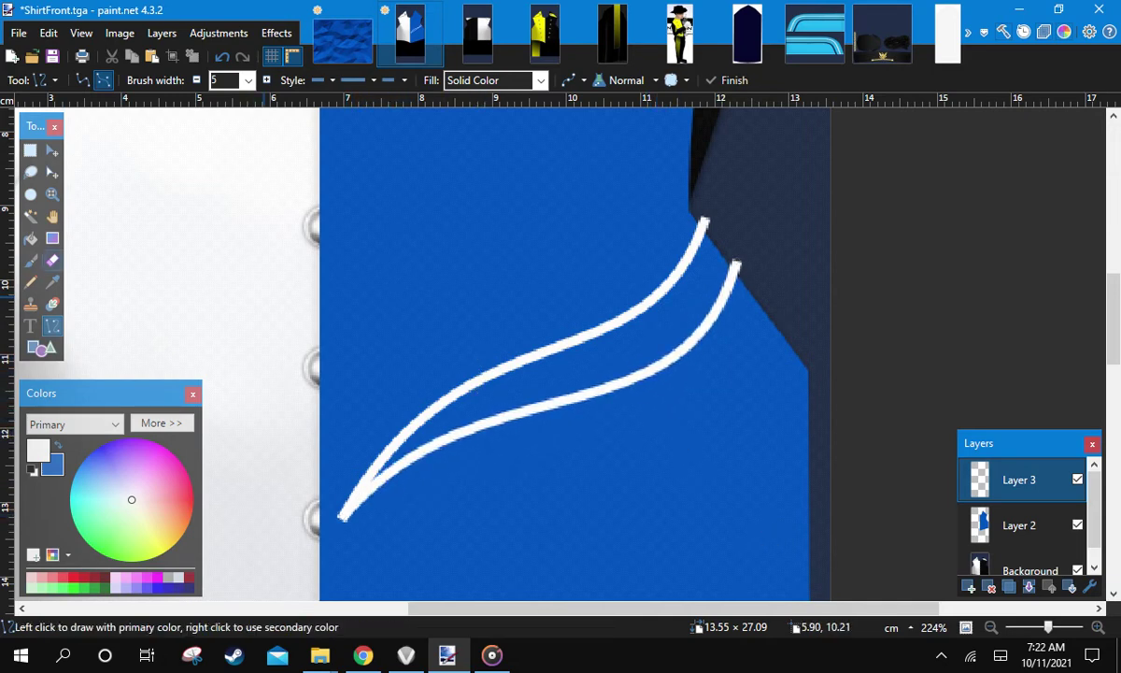
Close the stripe outline with a short white line joining the two curve ends along the shirt's side edge
click(31, 238)
click(52, 326)
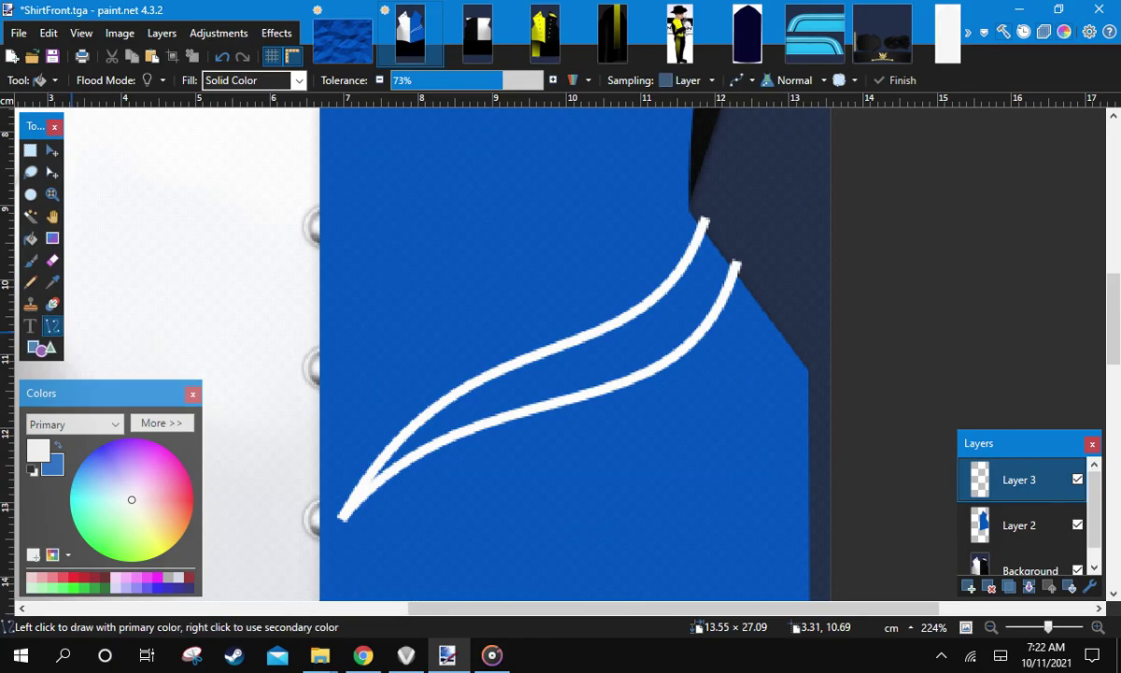
scroll(750, 214, up, 7)
drag(579, 222, 732, 438)
key(Return)
scroll(767, 280, down, 4)
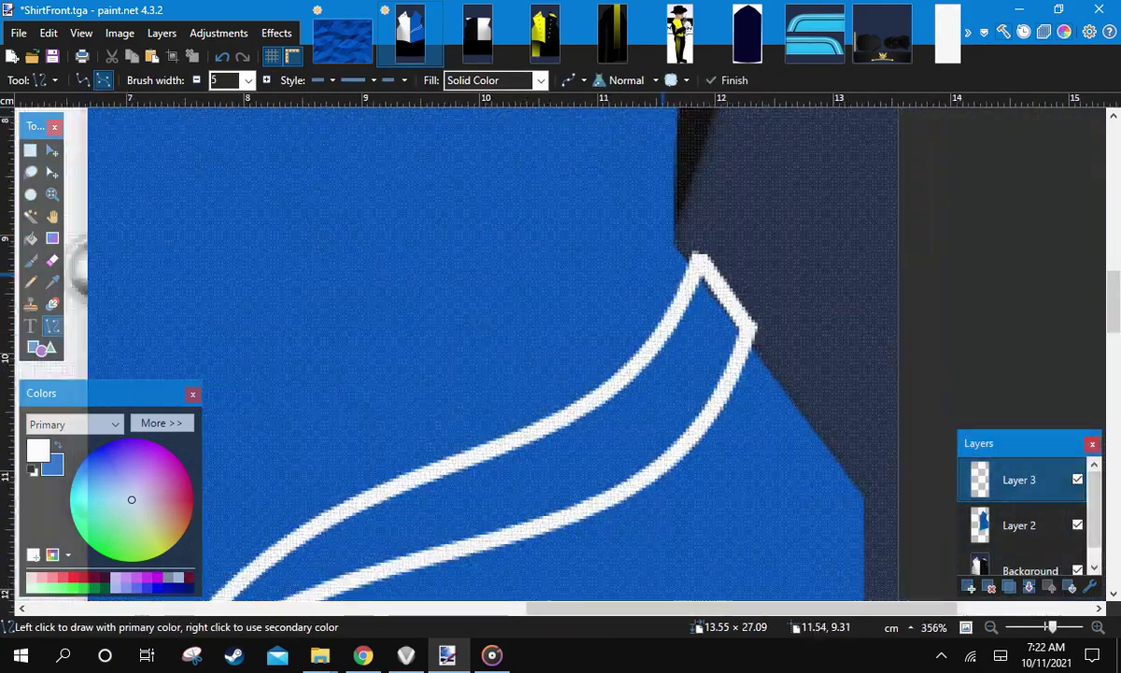
Fill the stripe outline on Layer 3 with solid white using the Paint Bucket at 73% tolerance
click(31, 238)
click(618, 432)
scroll(635, 451, down, 3)
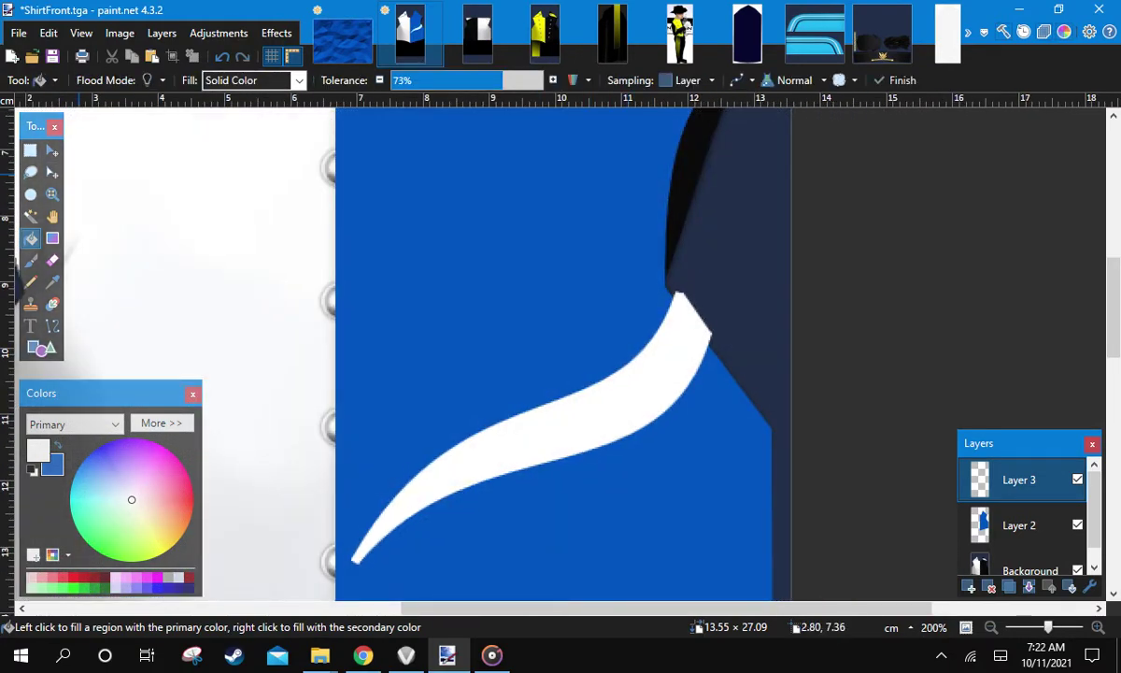
click(30, 150)
scroll(522, 238, down, 2)
scroll(504, 280, down, 1)
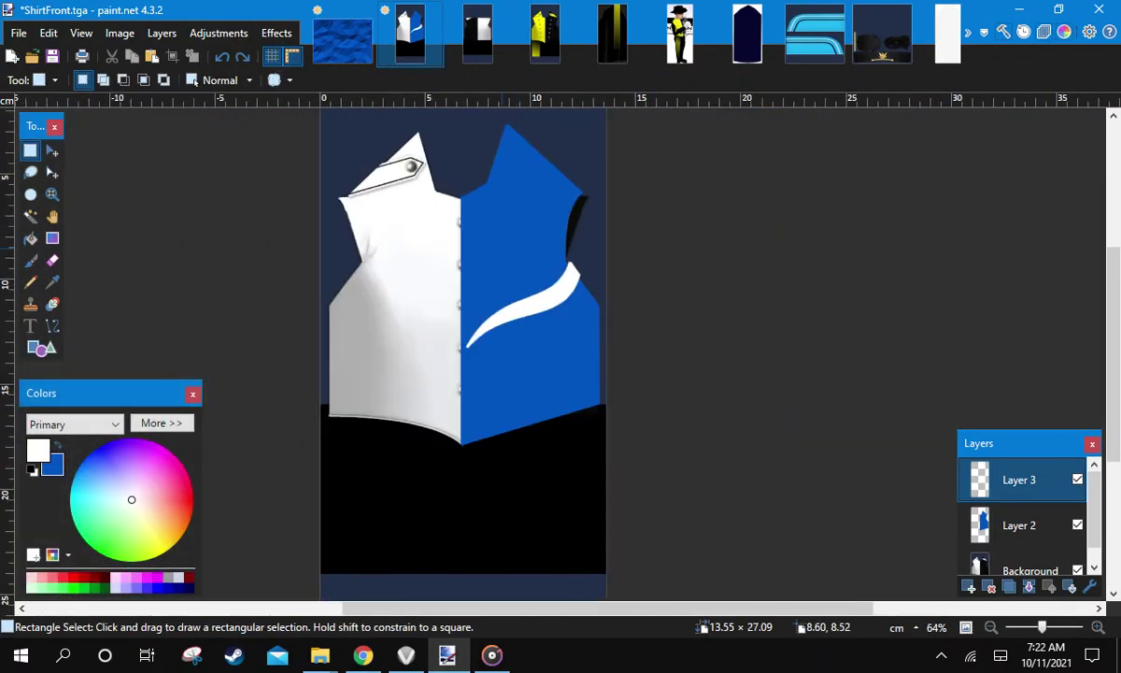
Select the white stripe with the Magic Wand at 73% tolerance, then copy and paste it onto Layer 3
scroll(504, 281, up, 4)
click(30, 216)
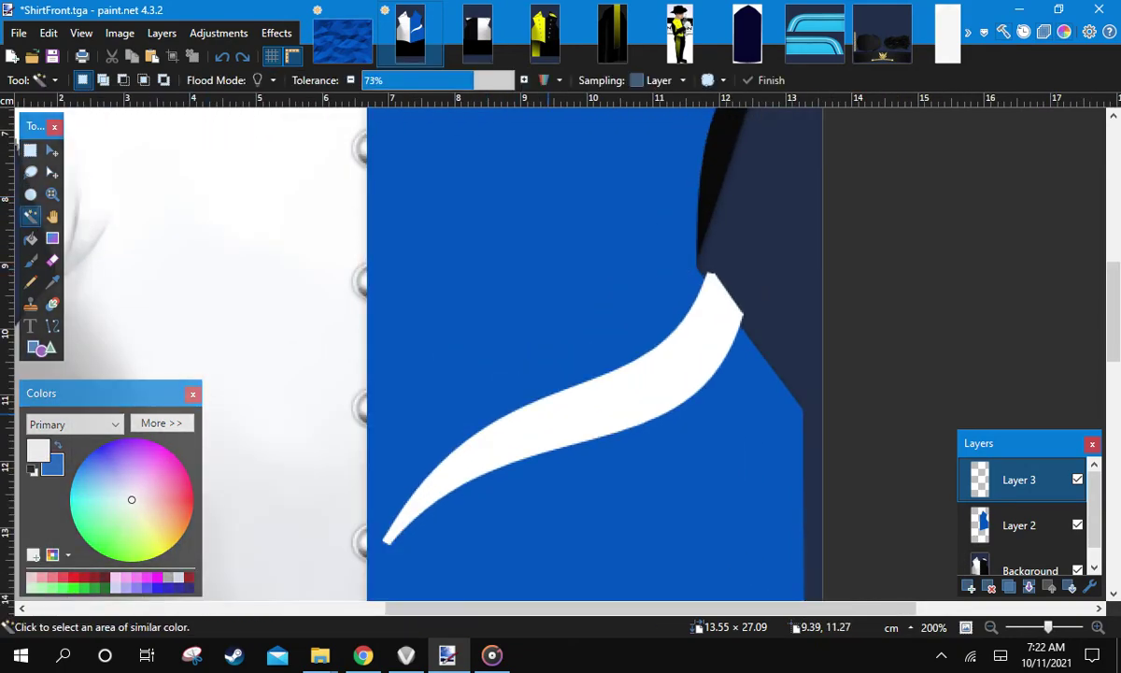
click(545, 413)
scroll(546, 413, up, 3)
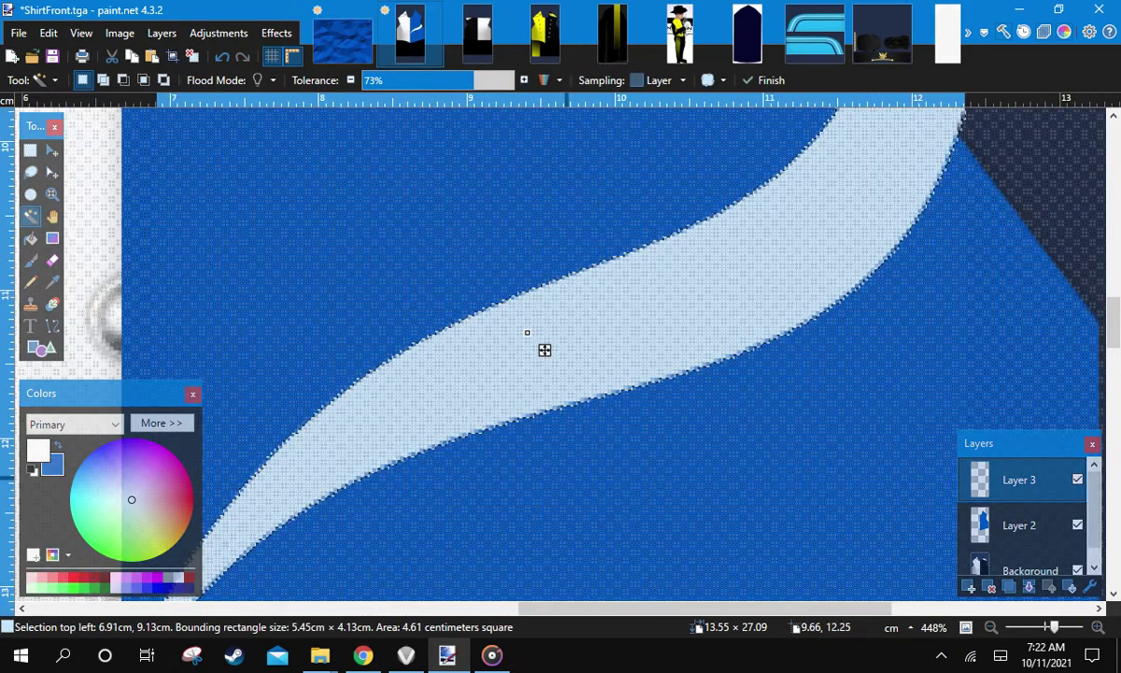
scroll(545, 349, down, 3)
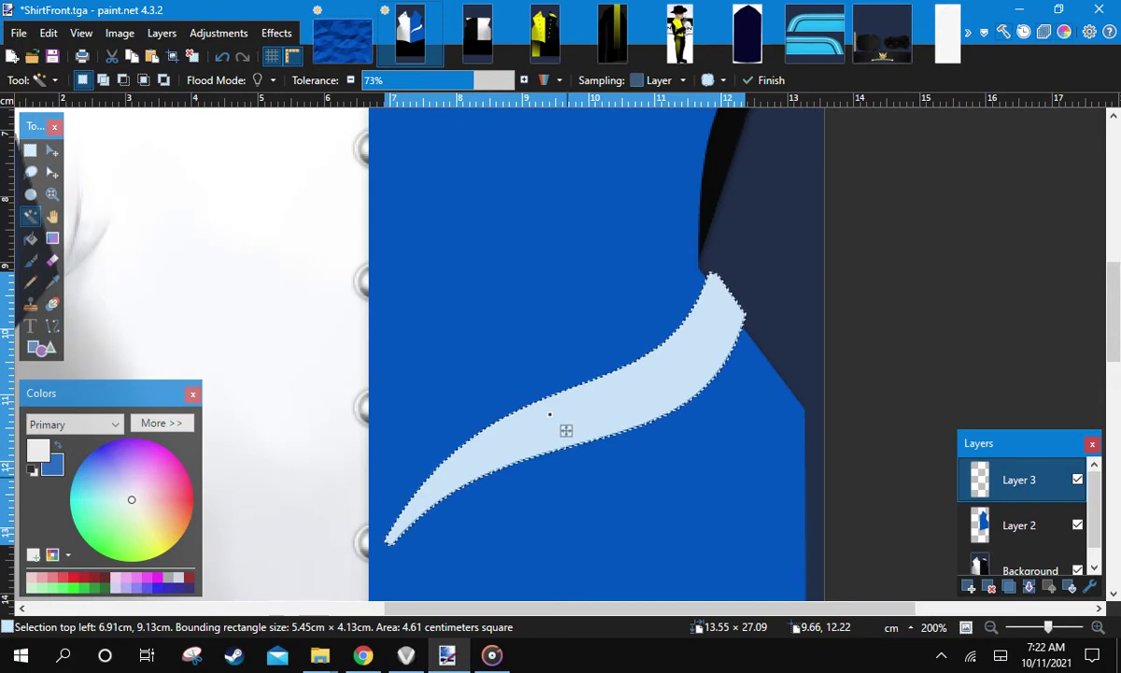
key(ctrl+v)
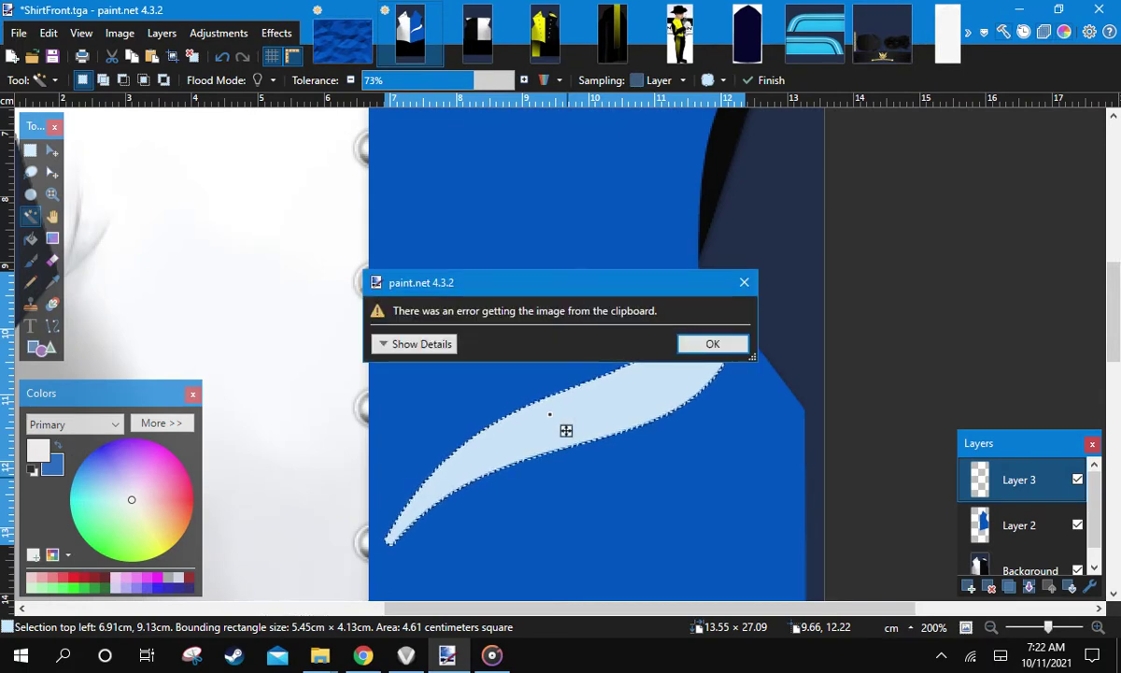
key(Return)
key(ctrl+v)
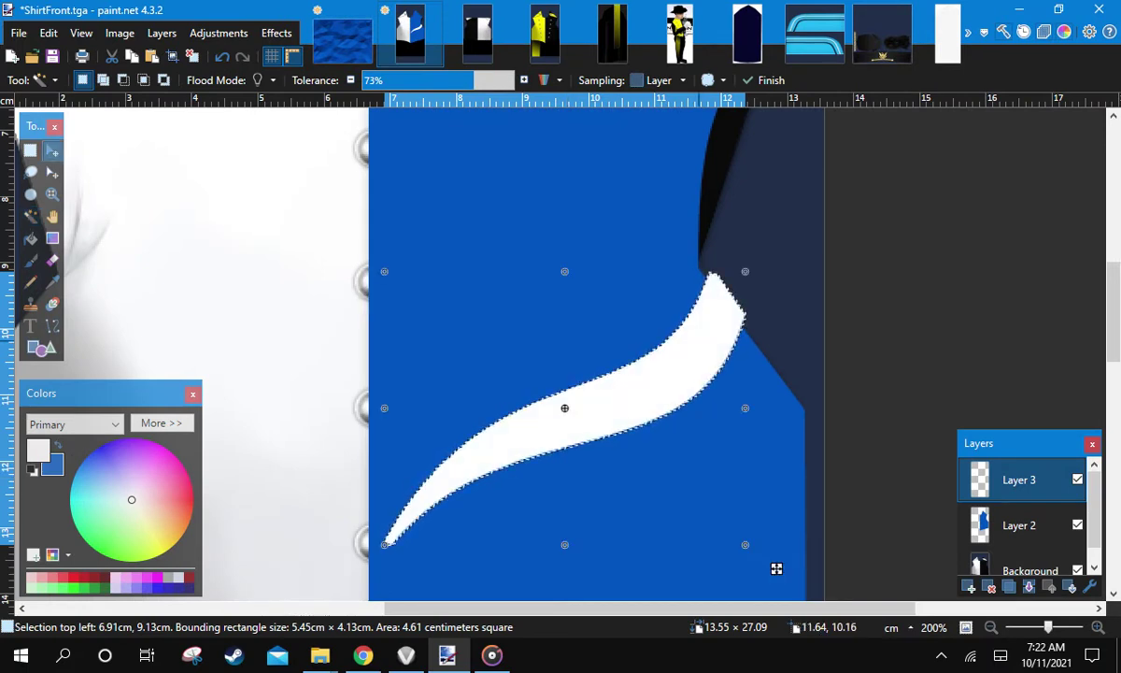
Place the pasted stripe just below the original and enlarge it to about 6.43 × 4.89 cm
drag(776, 569, 750, 487)
drag(755, 484, 776, 456)
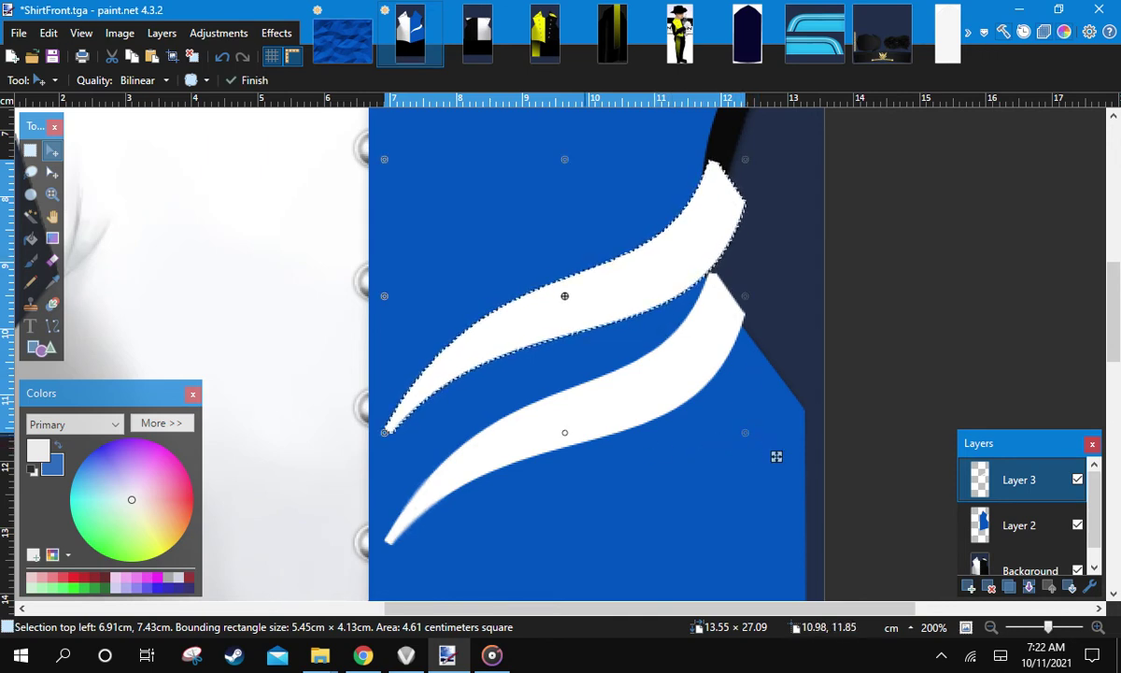
mouse_move(776, 456)
mouse_down()
mouse_move(801, 417)
mouse_move(776, 456)
mouse_up()
scroll(776, 456, down, 1)
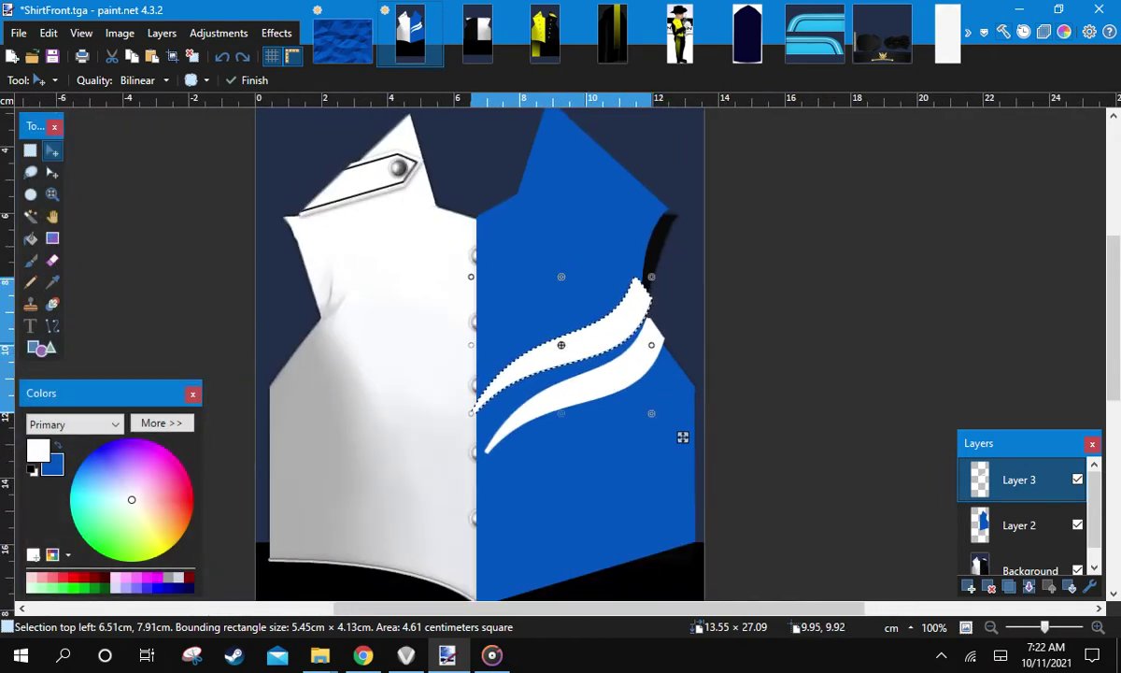
drag(683, 438, 730, 532)
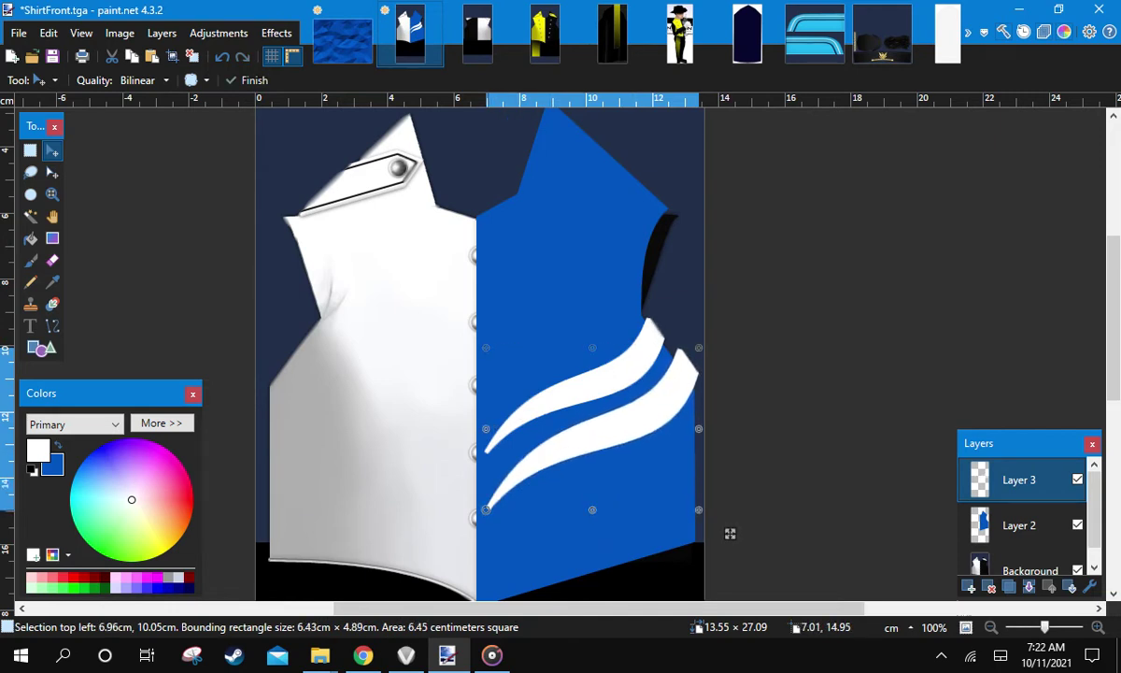
Place a third stripe copy below the second, stretch it to about 6.93 × 5.40 cm, and deselect it
drag(730, 534, 748, 590)
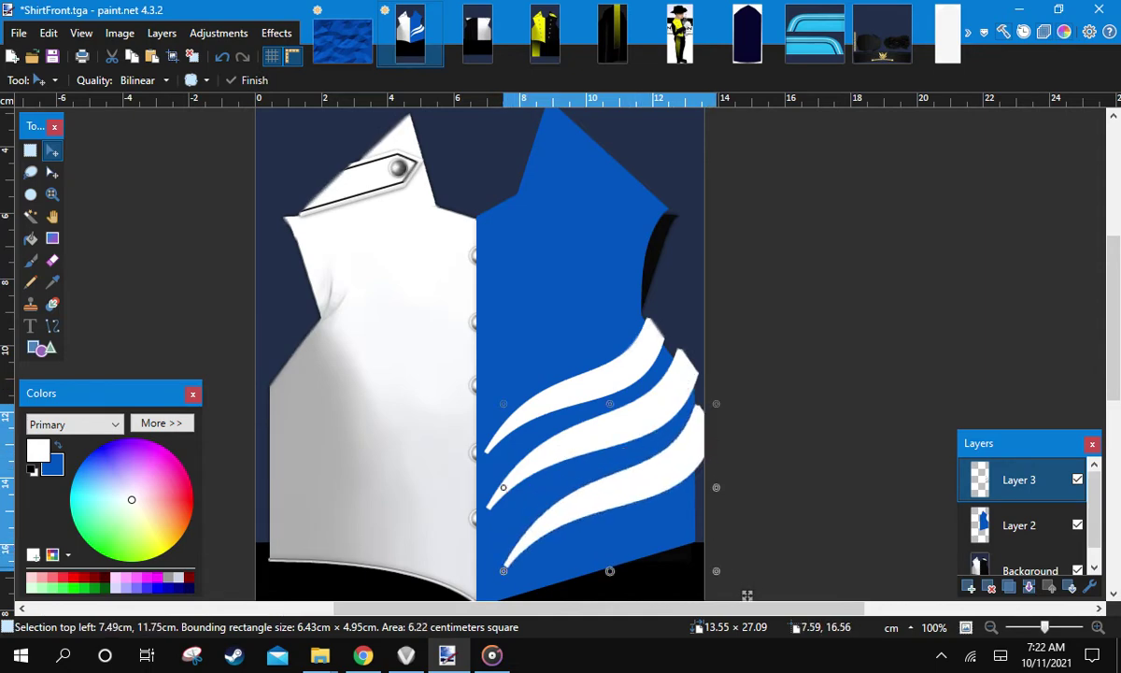
drag(504, 568, 496, 581)
scroll(568, 512, down, 2)
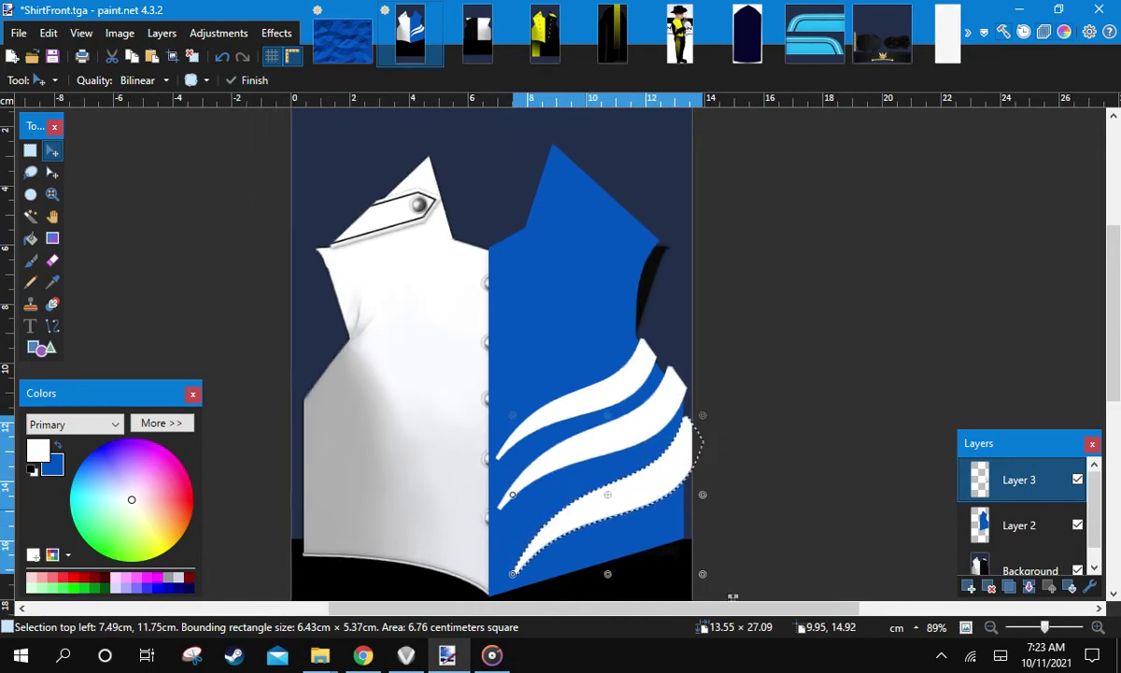
scroll(565, 561, down, 2)
scroll(536, 486, up, 3)
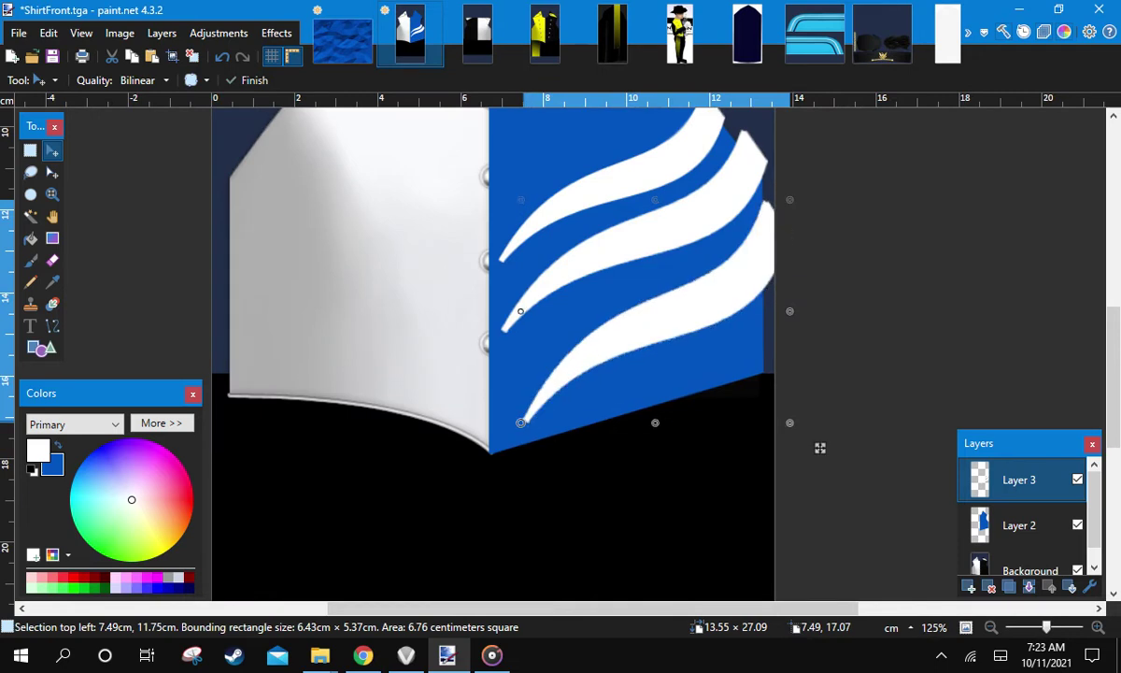
drag(521, 422, 502, 423)
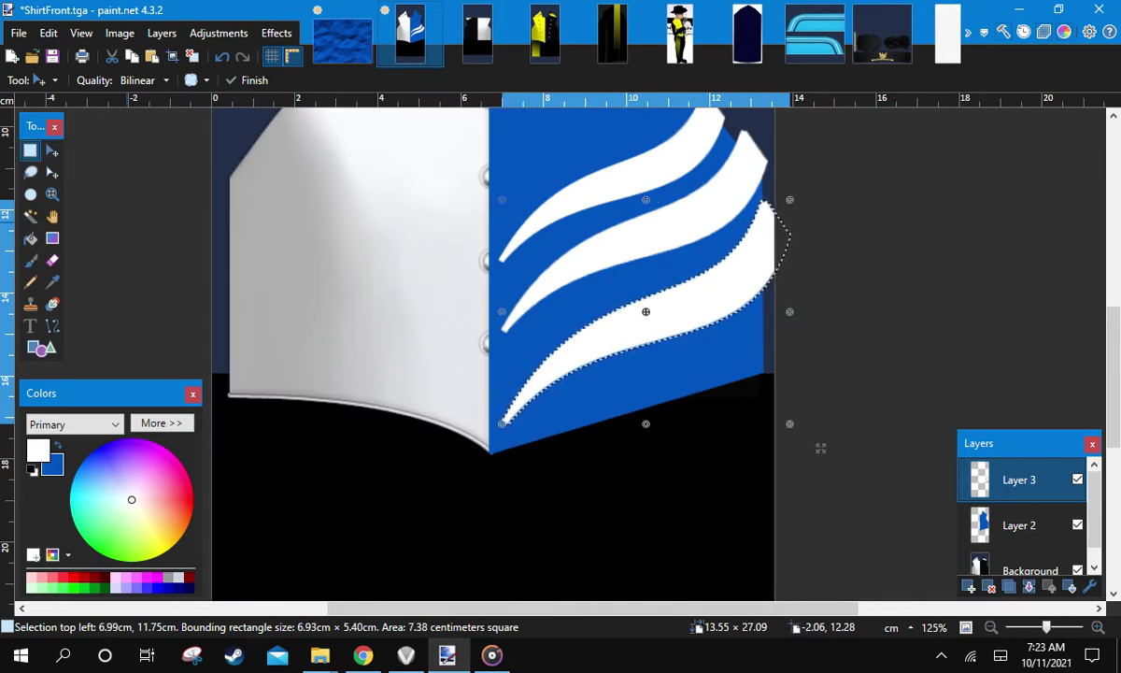
key(s)
Examine the three white stripes against the whole shirt front
scroll(557, 332, down, 3)
scroll(557, 326, up, 3)
scroll(555, 308, down, 3)
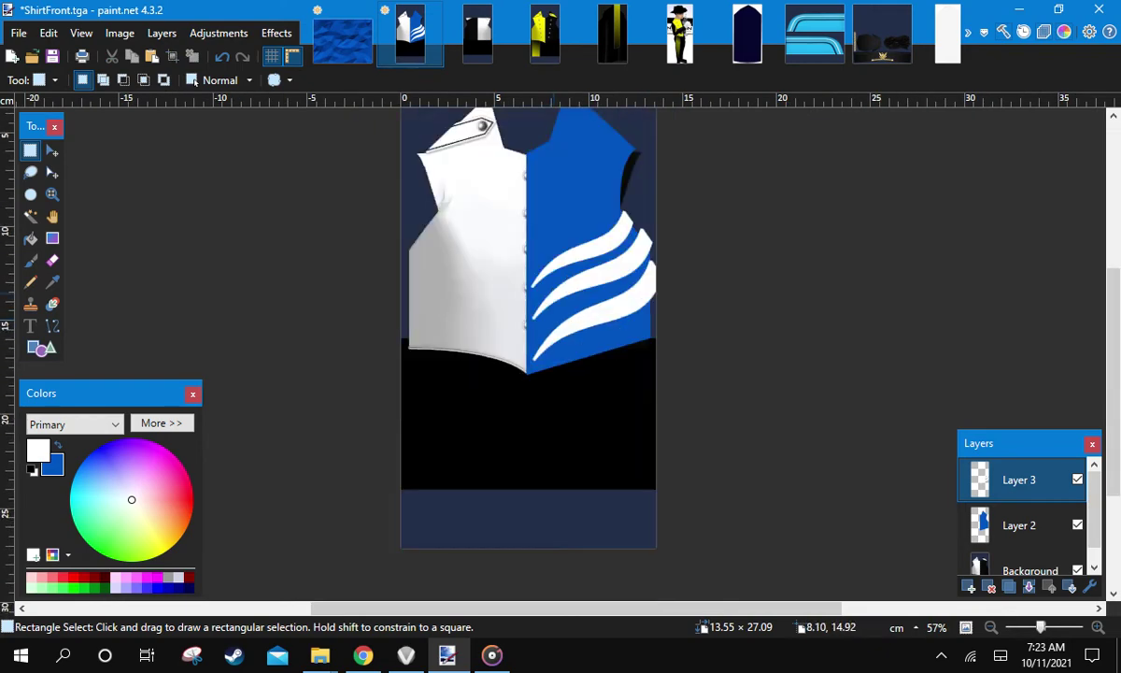
scroll(557, 271, up, 2)
scroll(559, 267, up, 3)
scroll(558, 266, down, 2)
scroll(561, 387, up, 1)
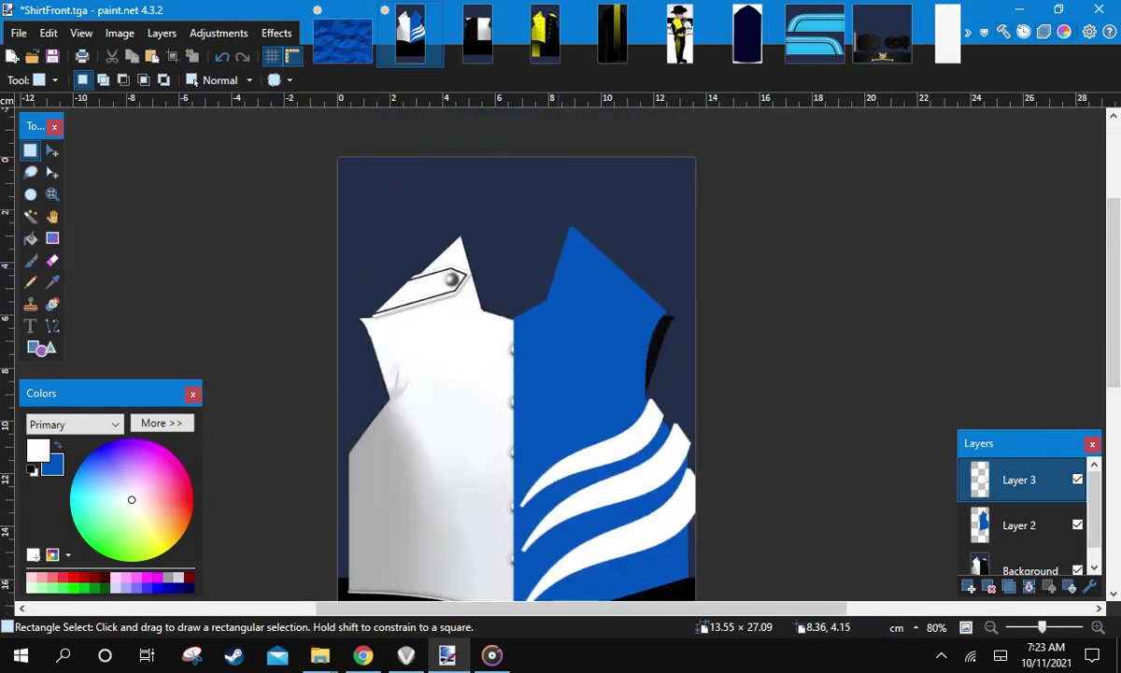
scroll(516, 355, down, 1)
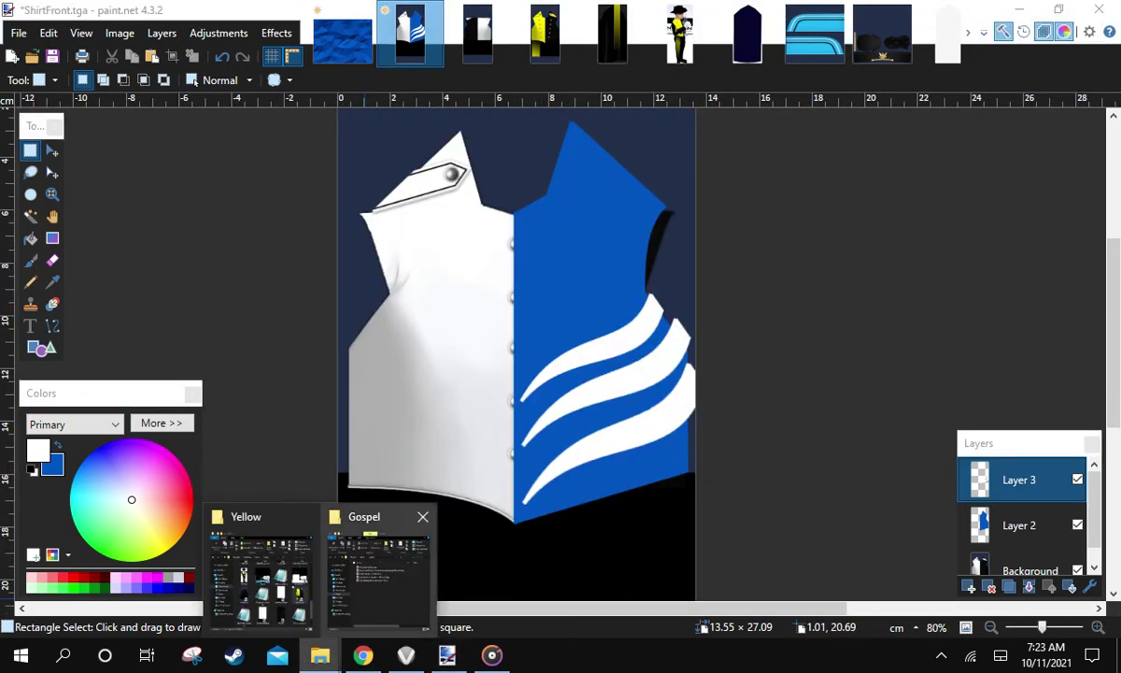
Browse the Pictures and Downloads folders for an ornament image to put on the shirt
click(363, 551)
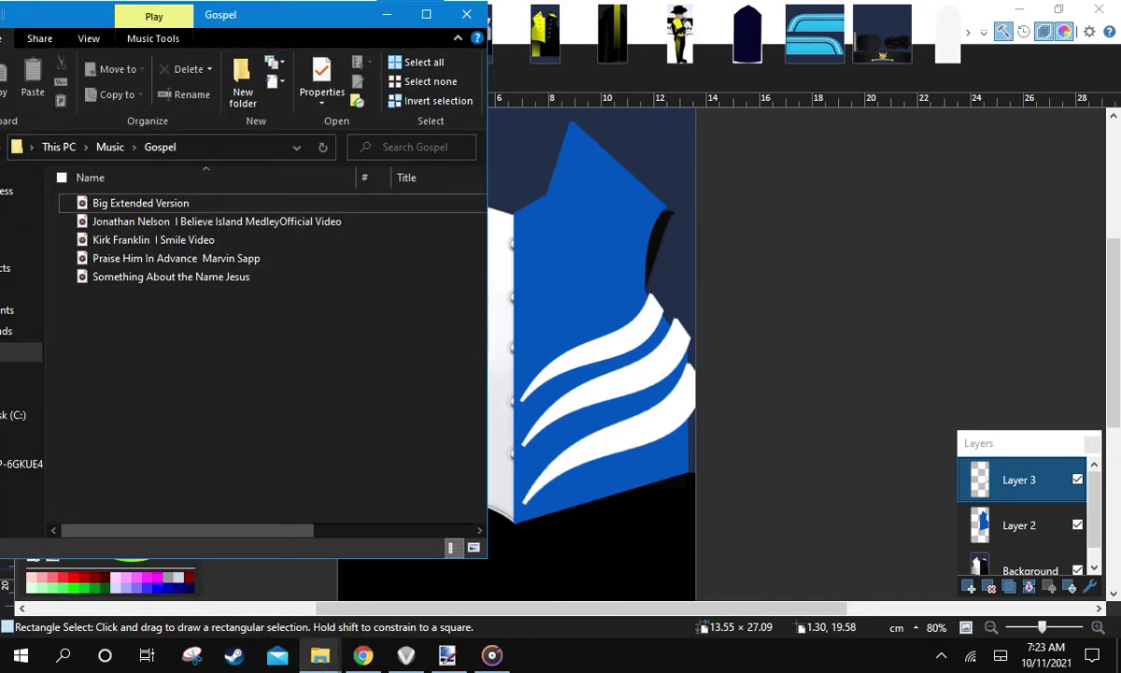
drag(251, 15, 343, 33)
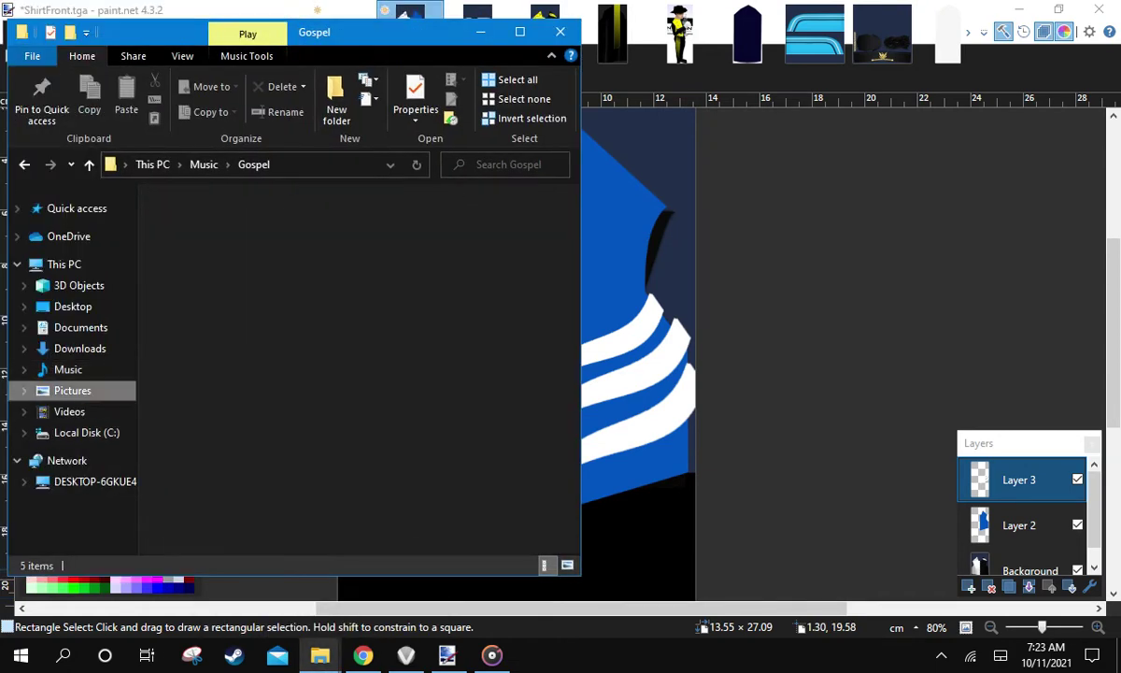
click(71, 390)
scroll(397, 229, down, 15)
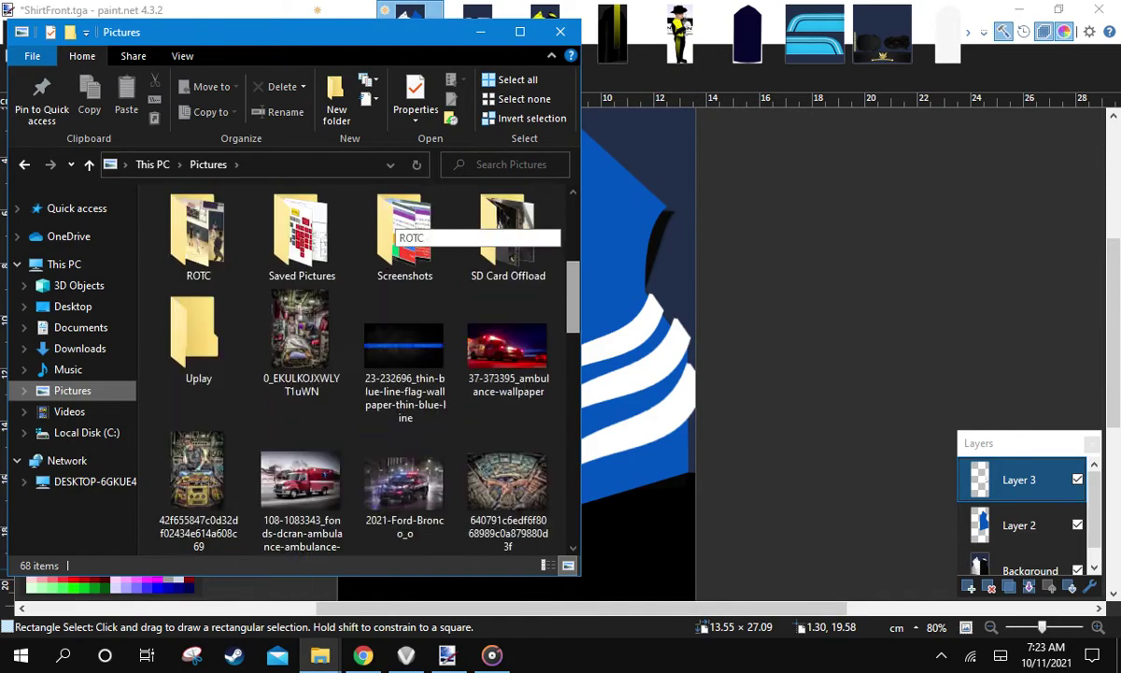
scroll(397, 229, down, 3)
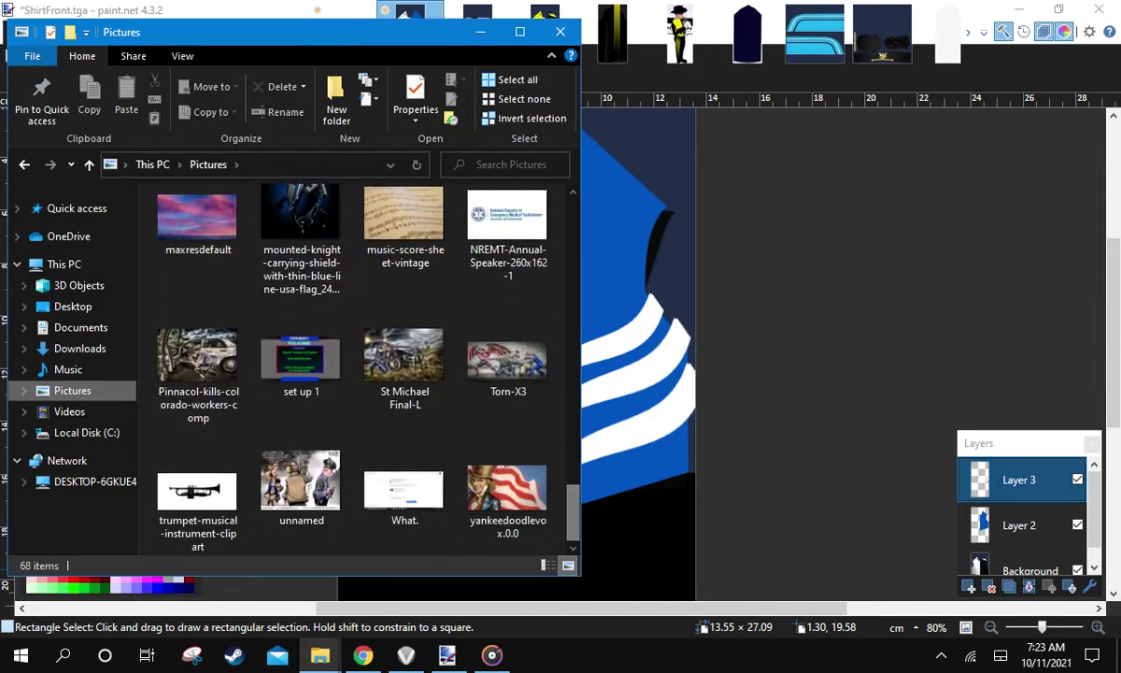
click(79, 348)
scroll(402, 220, down, 10)
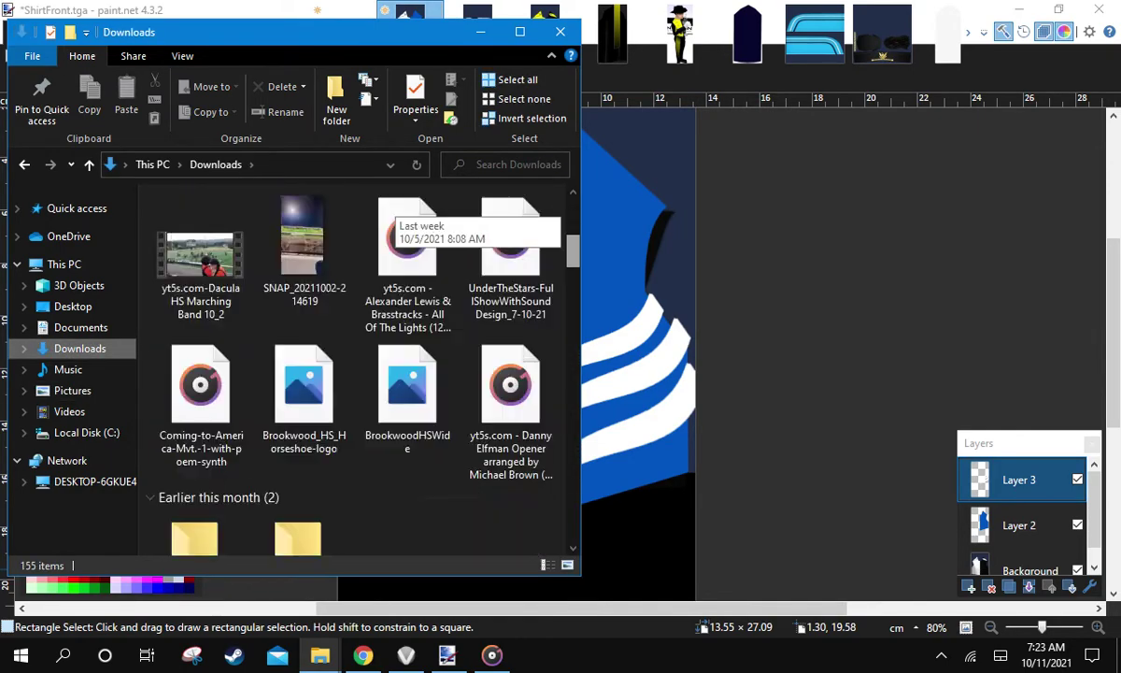
scroll(402, 220, up, 6)
scroll(402, 220, up, 1)
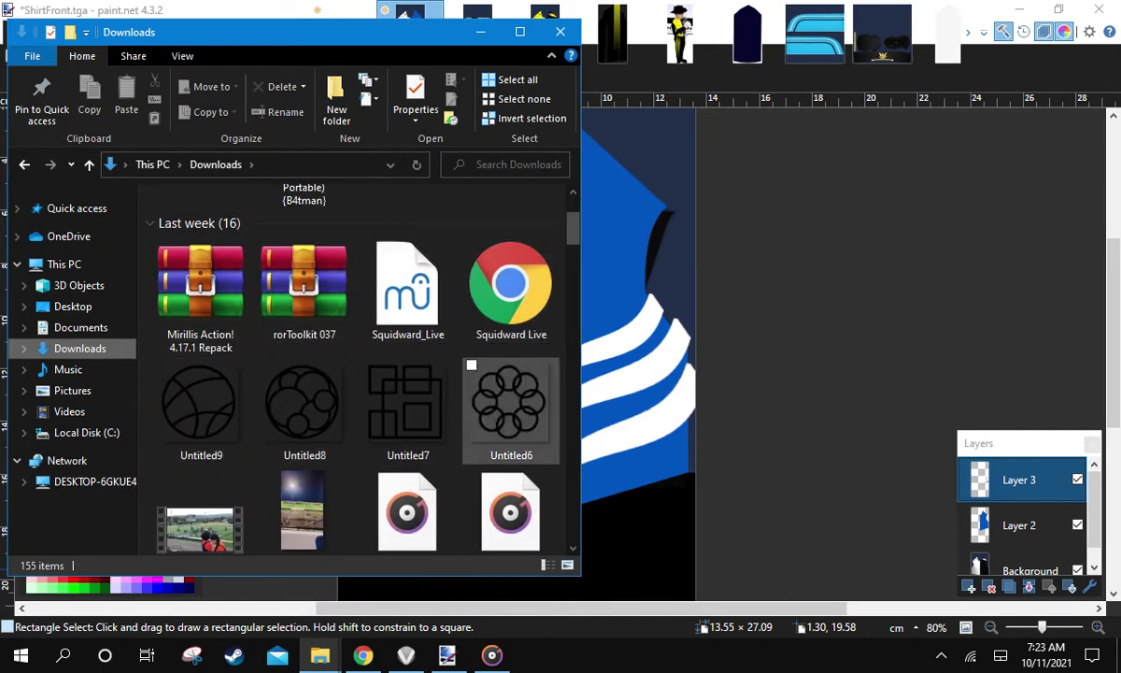
Open the ring-of-circles image Untitled6 from Downloads as a separate image in paint.net
click(304, 406)
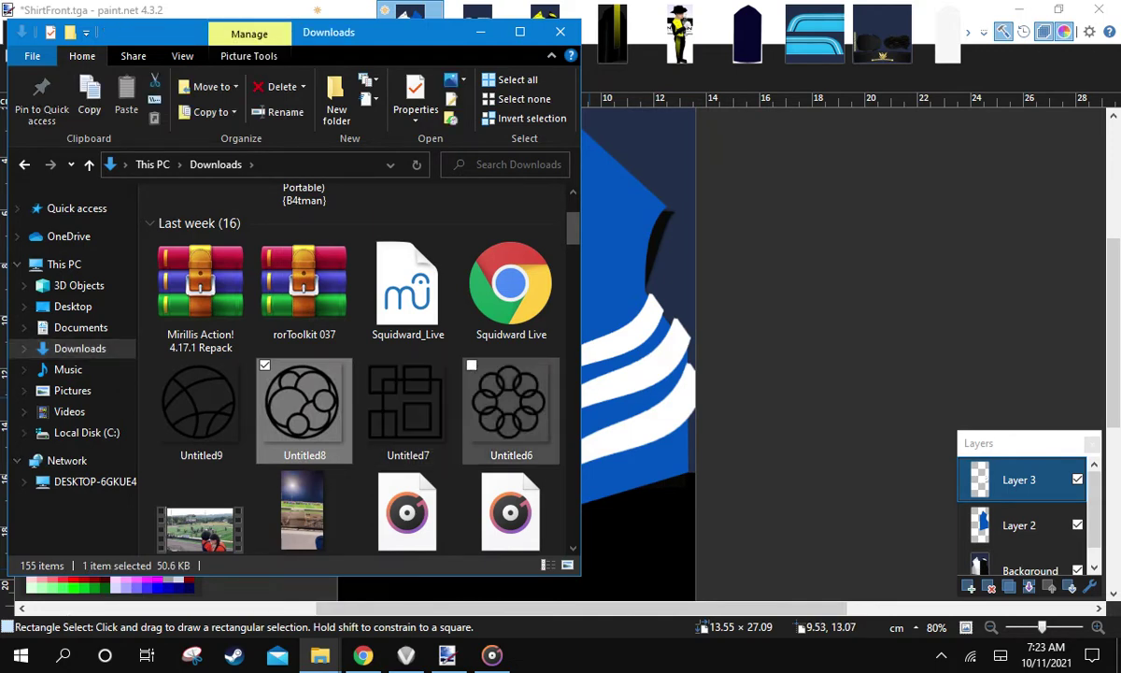
click(511, 406)
drag(511, 406, 617, 393)
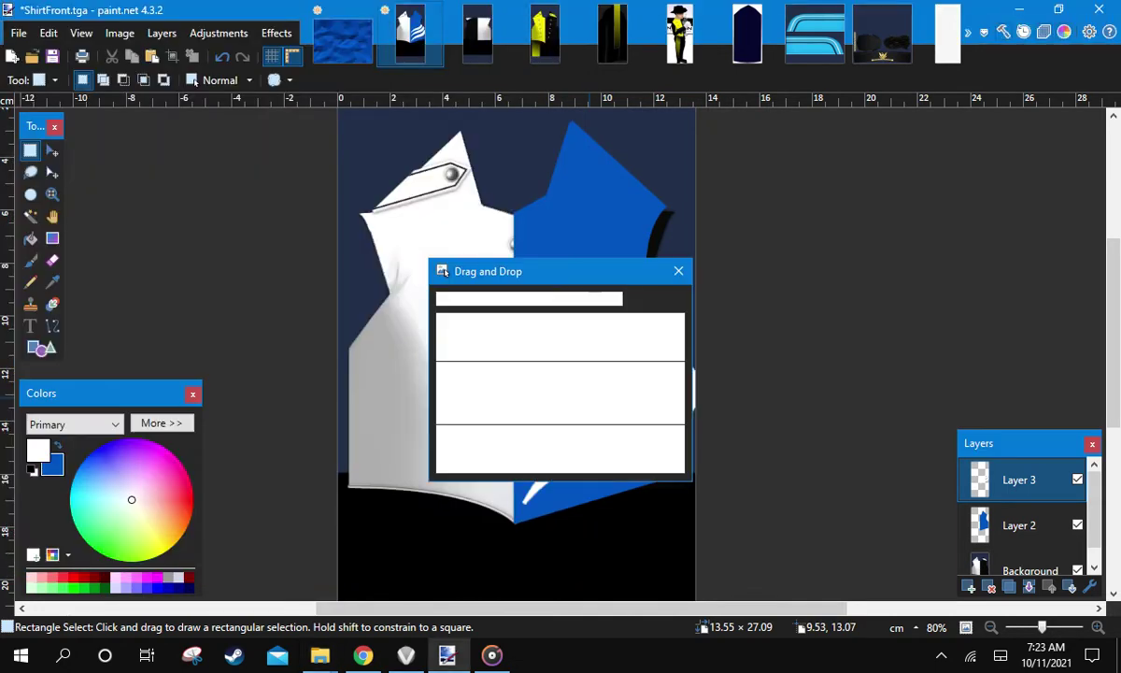
click(477, 329)
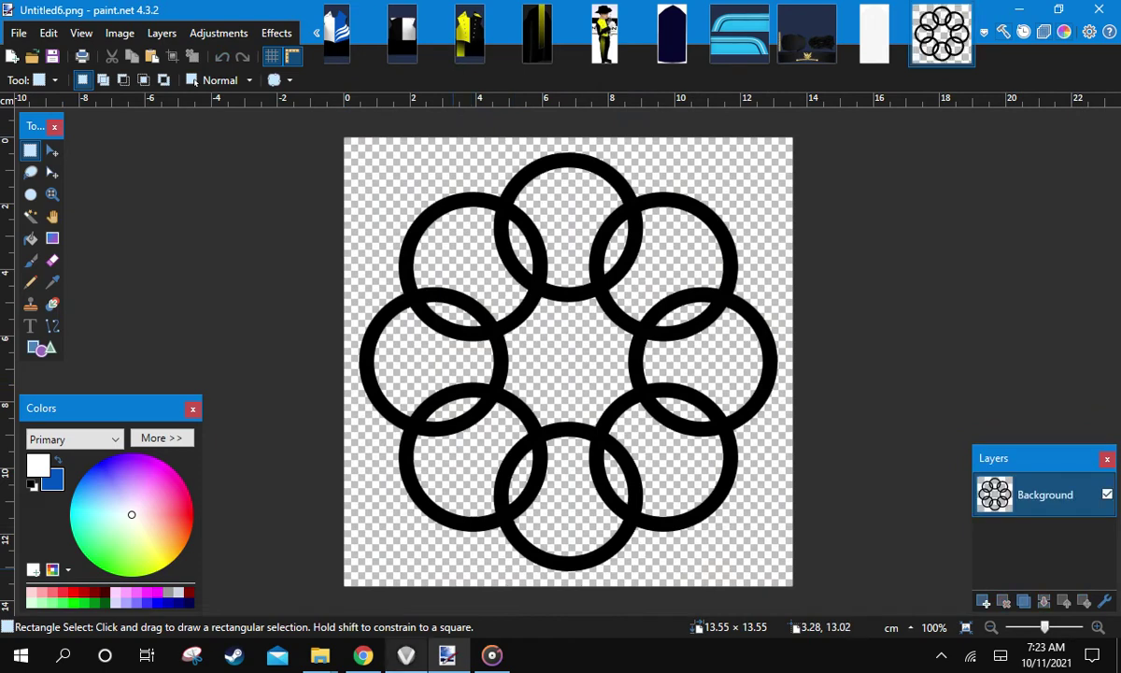
Play the Jonathan Nelson I Believe track from the Gospel music folder, and minimize the folder and music player windows
mouse_move(320, 656)
click(378, 570)
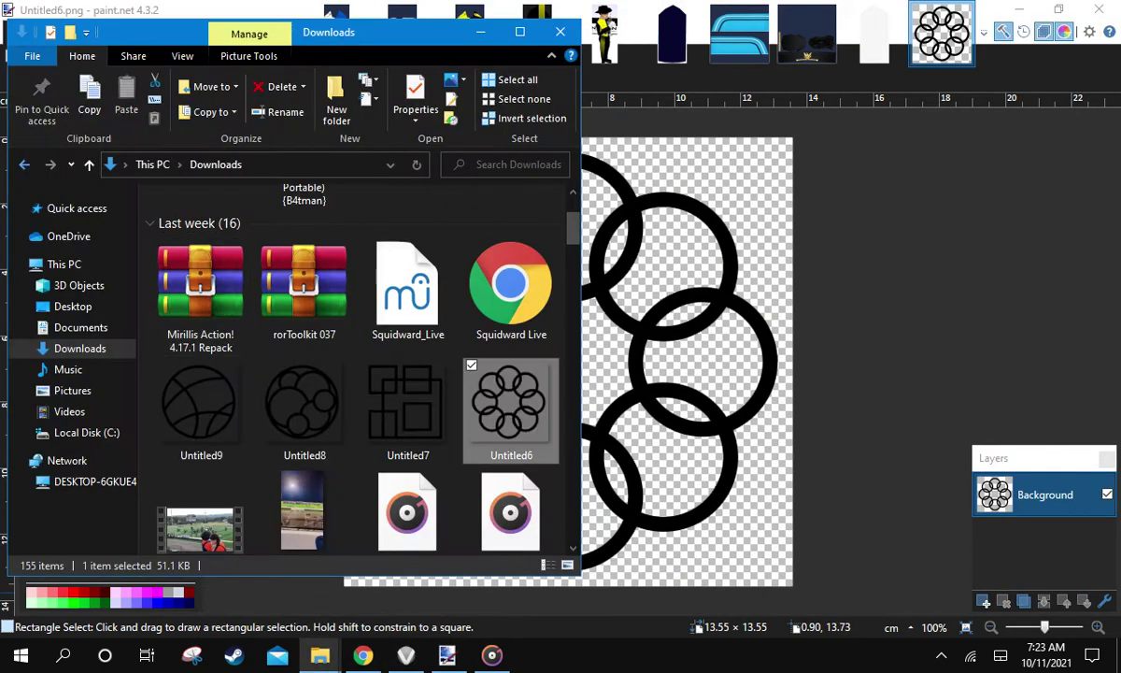
click(72, 391)
click(24, 165)
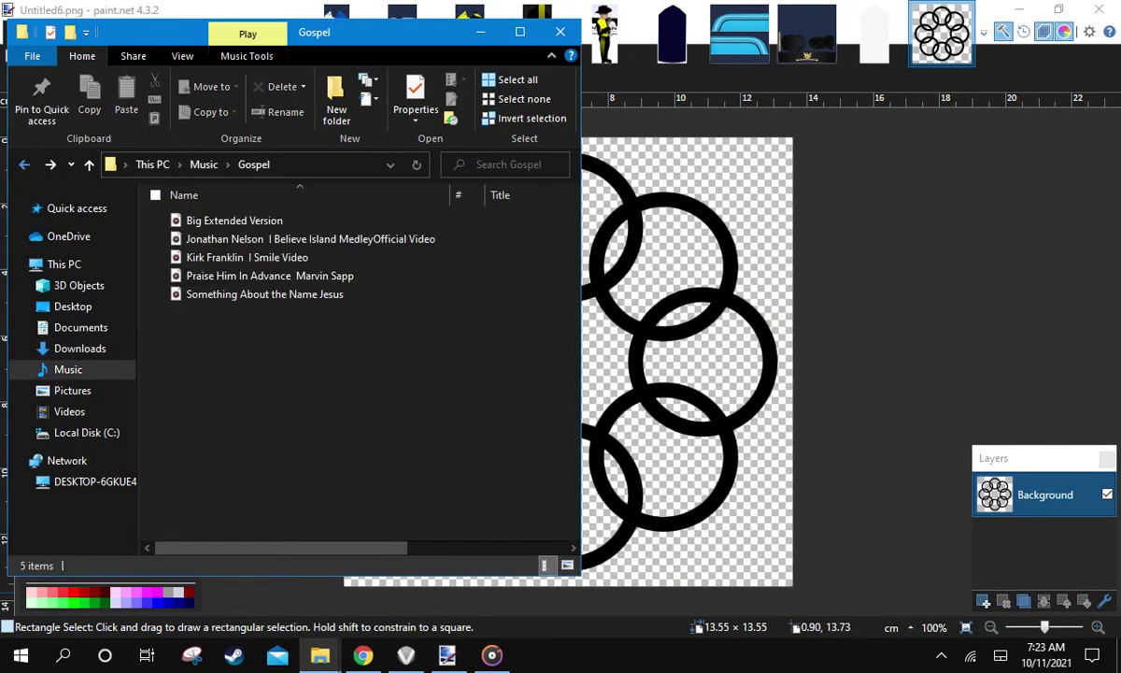
click(245, 239)
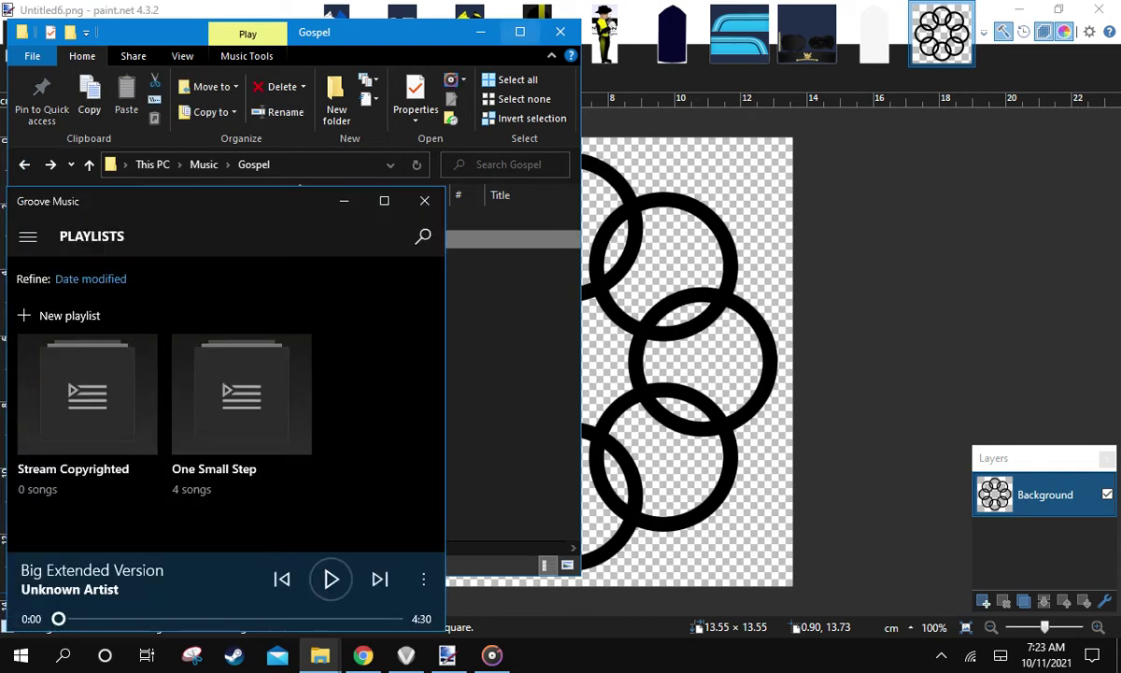
click(481, 32)
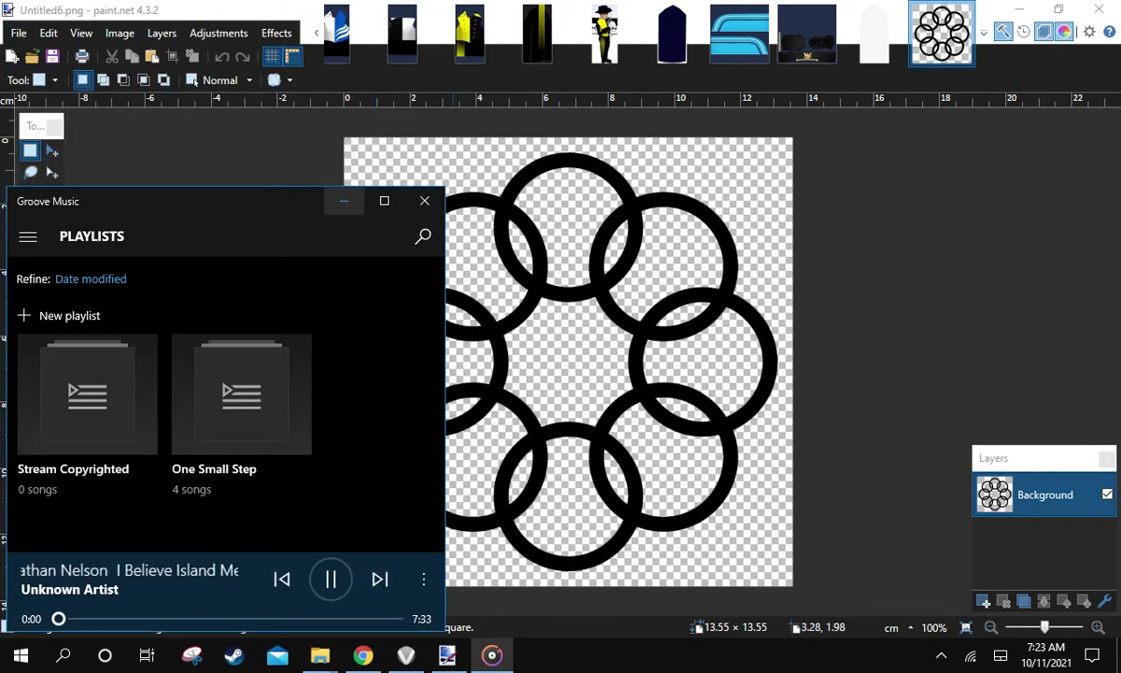
click(344, 201)
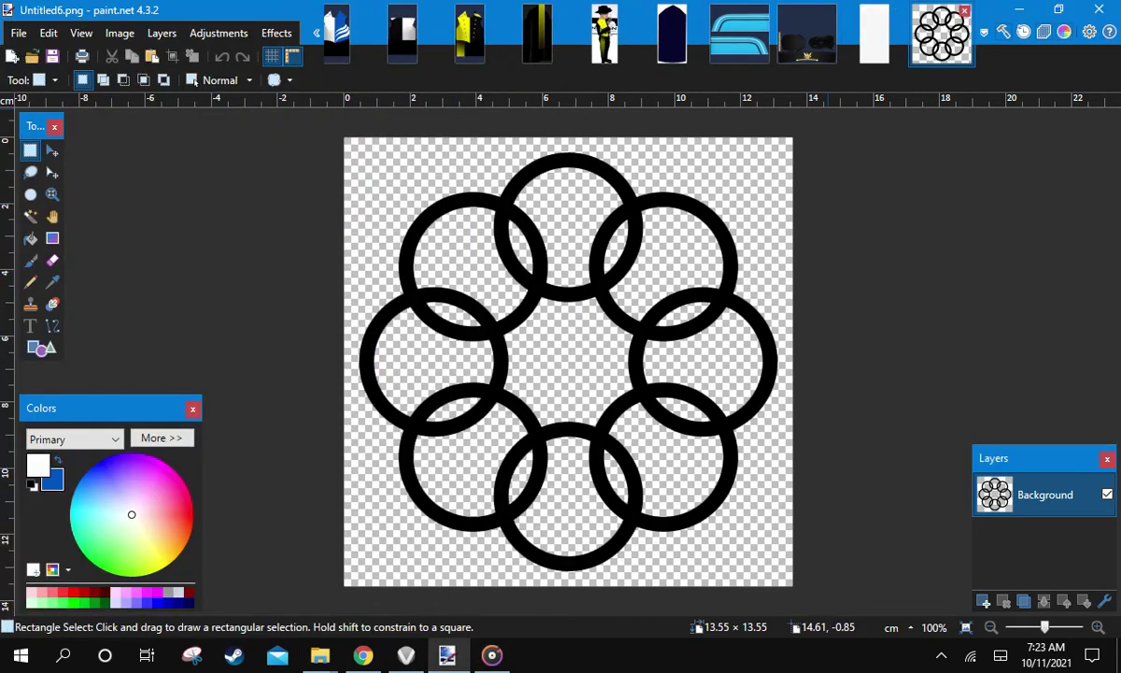
Copy the entire ring-of-circles image and paste it onto a new layer in ShirtFront.tga
key(ctrl+a)
click(337, 35)
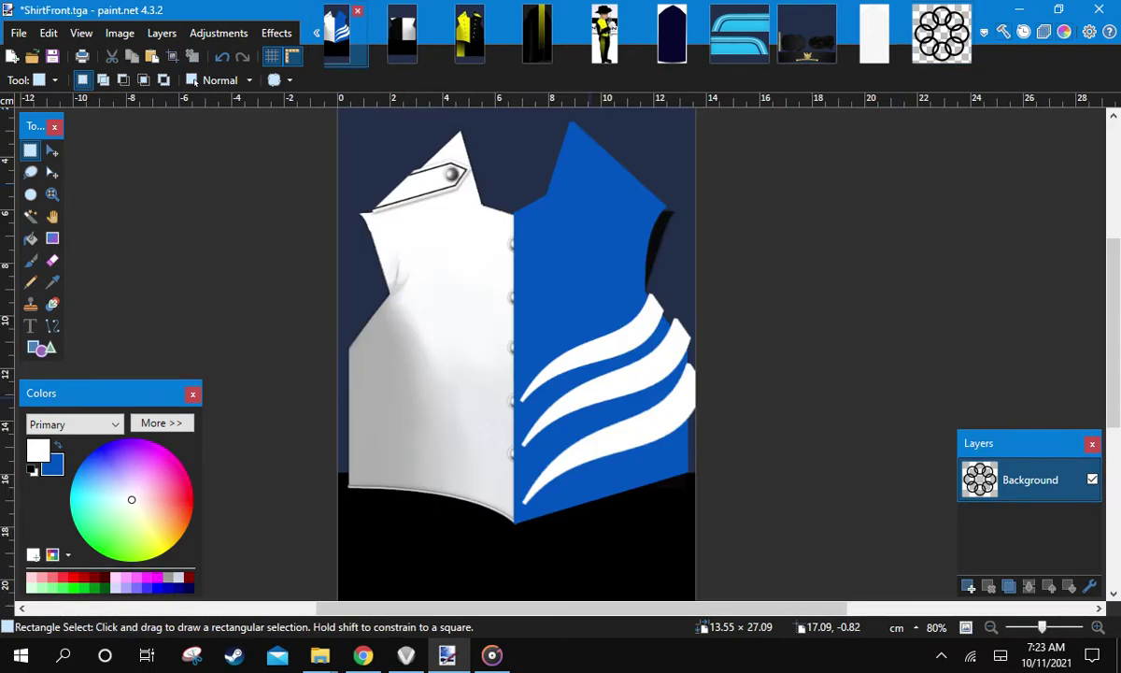
key(ctrl+shift+v)
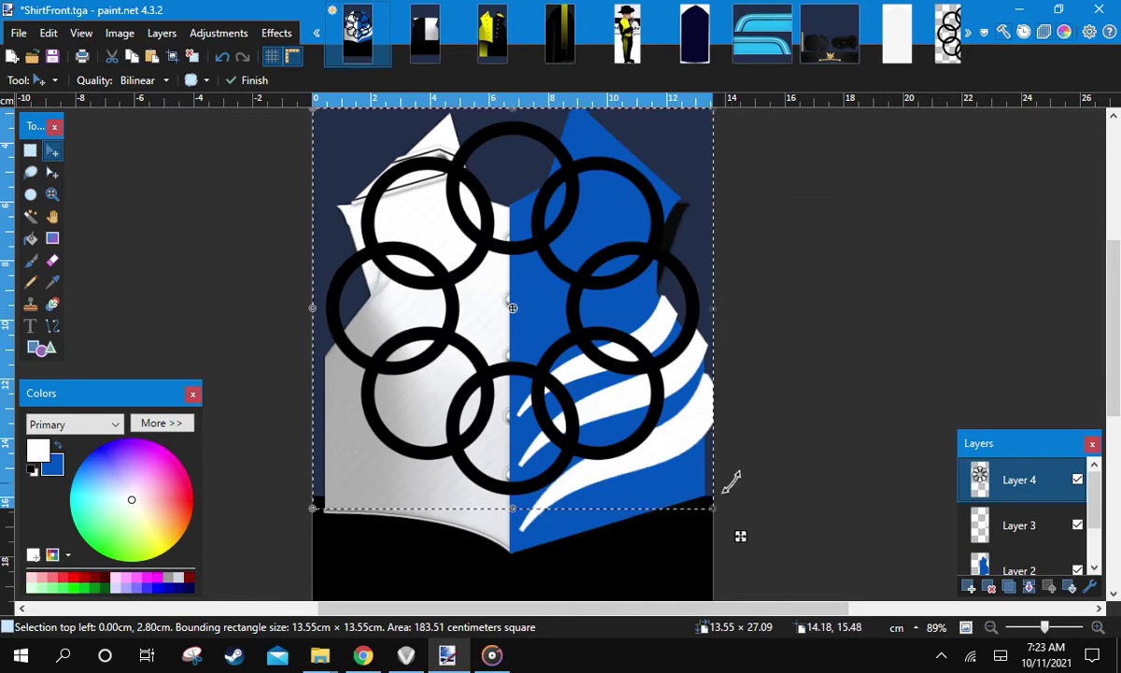
Shrink the ring ornament to about 4.58 × 4.21 cm, place it on the blue chest above the stripes, and deselect it
drag(741, 536, 762, 458)
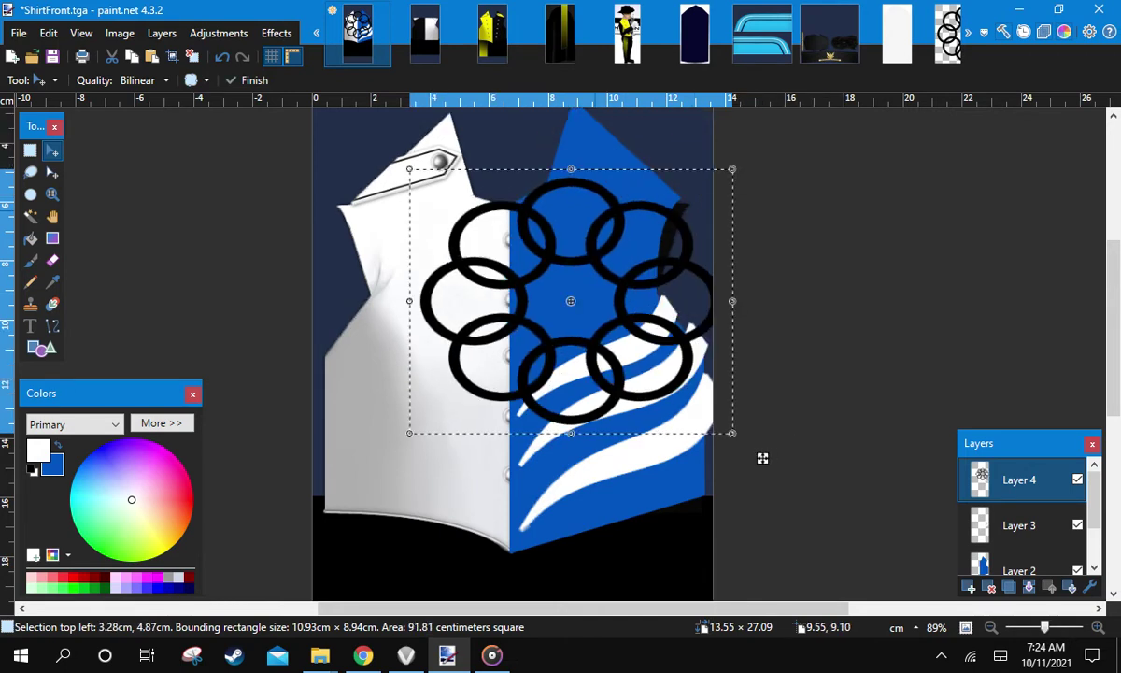
drag(410, 171, 587, 300)
drag(760, 460, 711, 406)
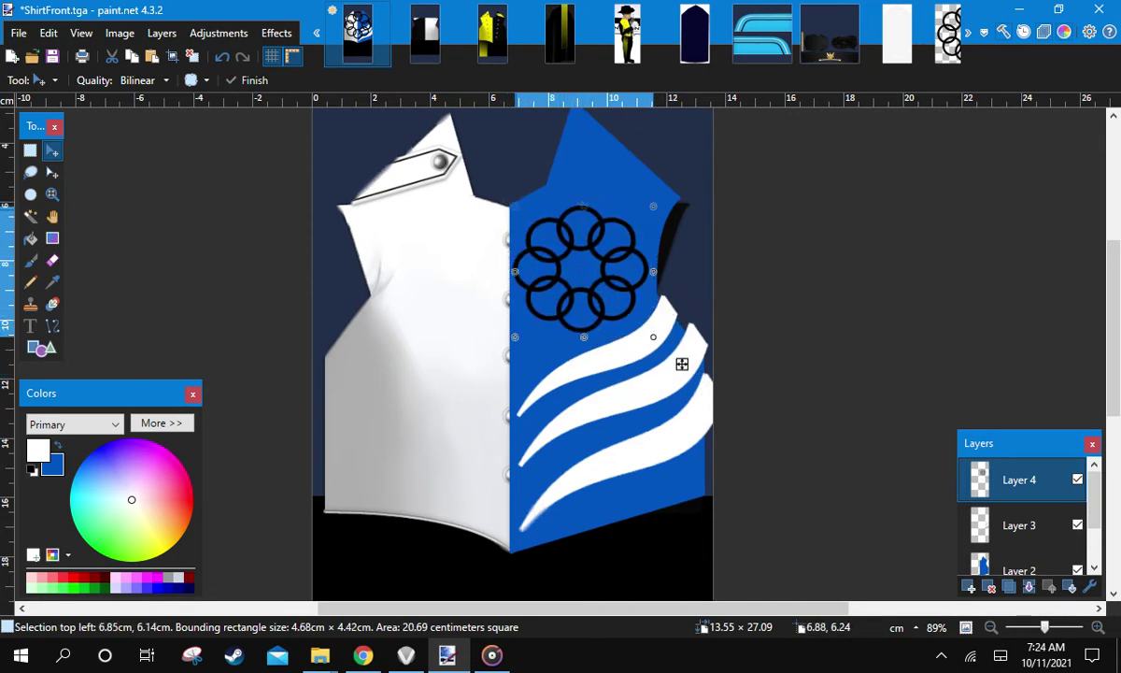
mouse_move(682, 363)
mouse_down()
mouse_move(671, 355)
mouse_move(677, 364)
mouse_up()
key(s)
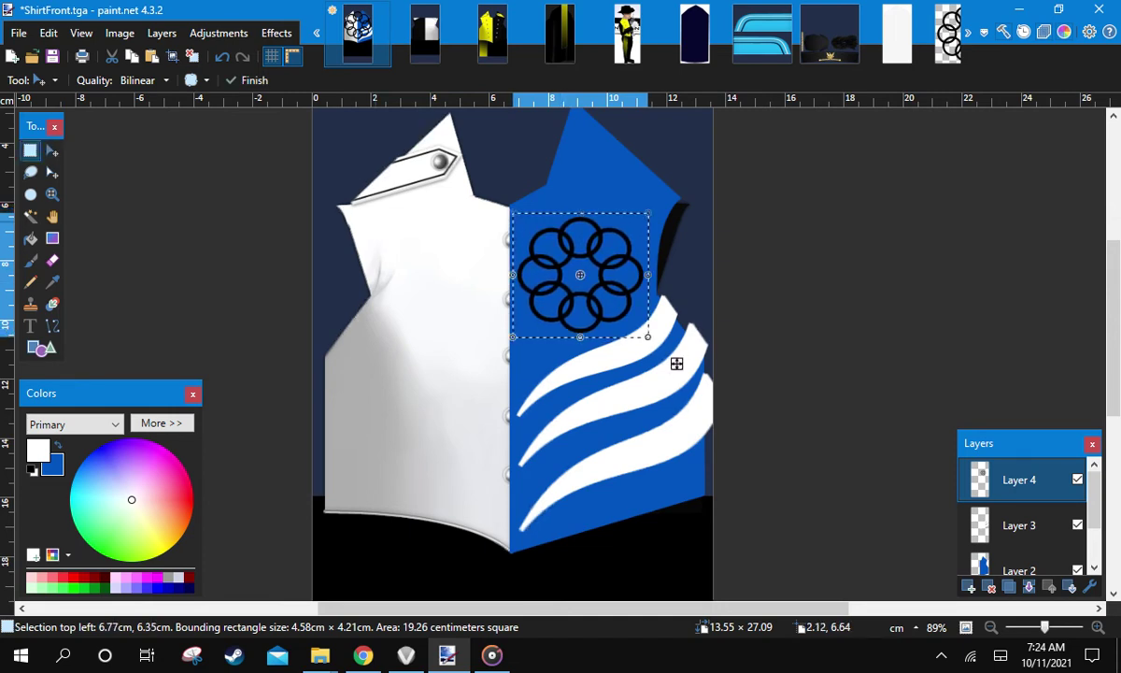
key(ctrl+d)
Copy the upper part of the blue shape on Layer 2 with a selection about 8.89 × 7.46 cm and paste it onto a new layer
scroll(505, 232, down, 4)
scroll(477, 227, up, 13)
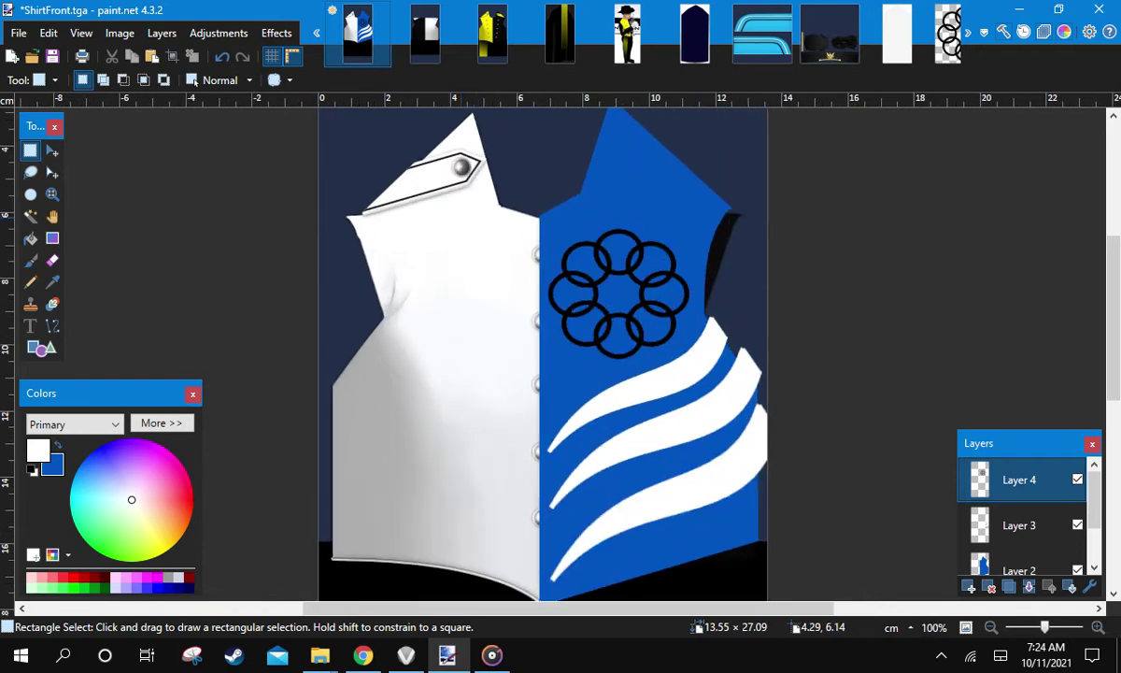
scroll(336, 271, down, 2)
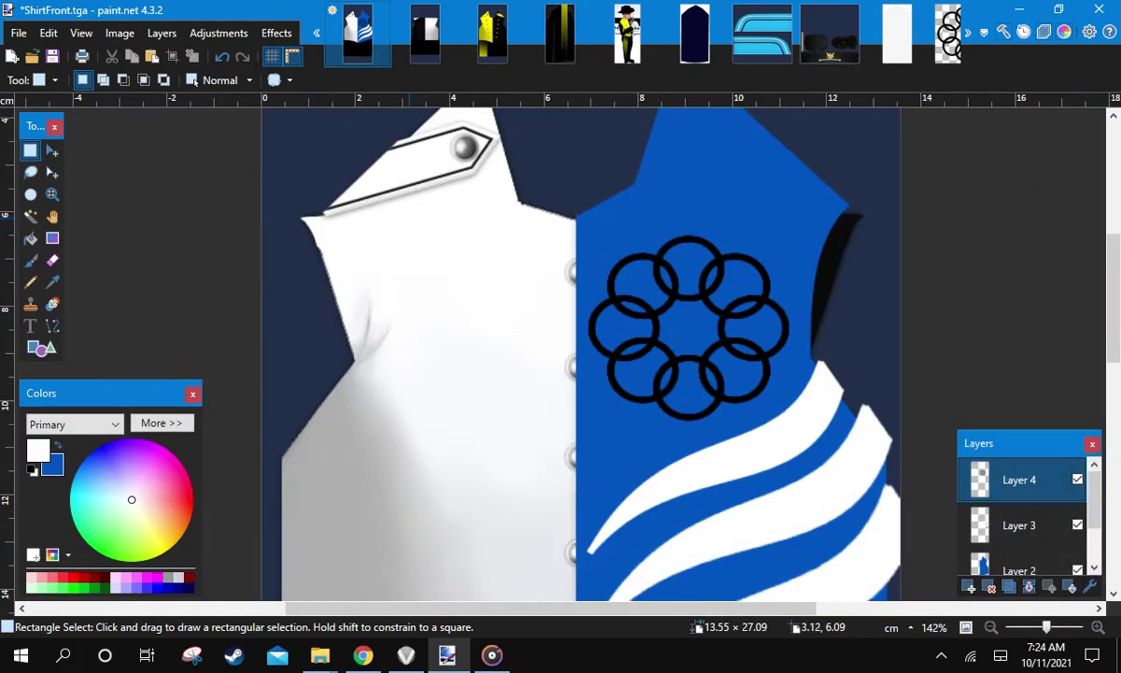
scroll(410, 219, down, 2)
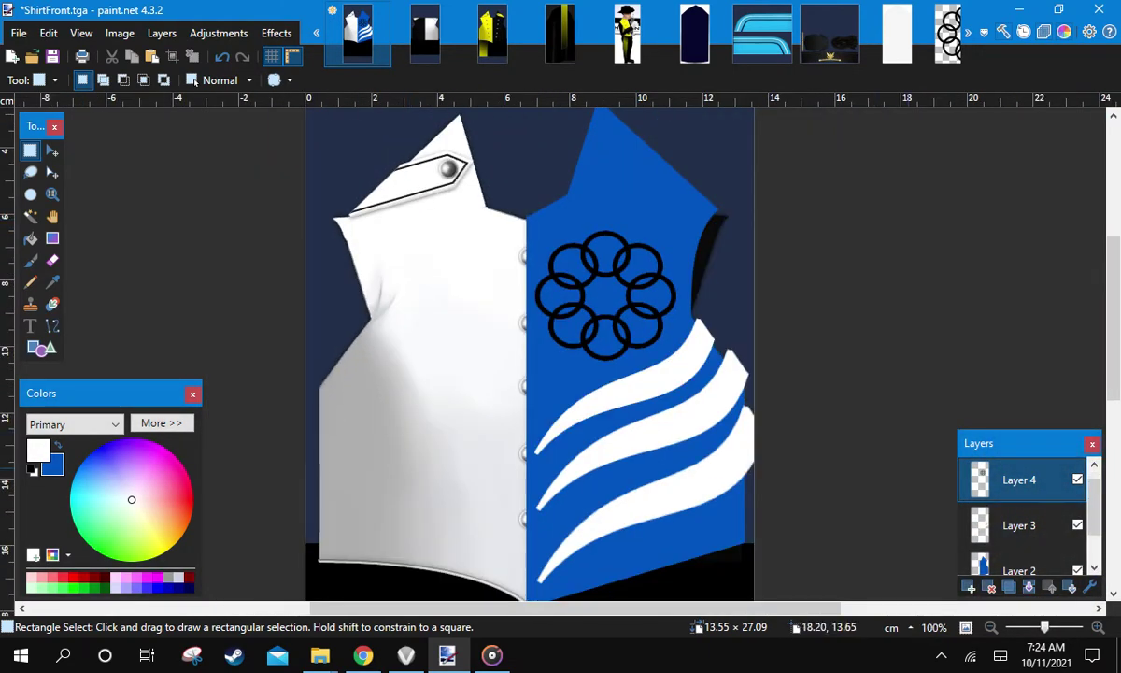
click(1017, 567)
scroll(610, 249, up, 2)
drag(460, 173, 754, 419)
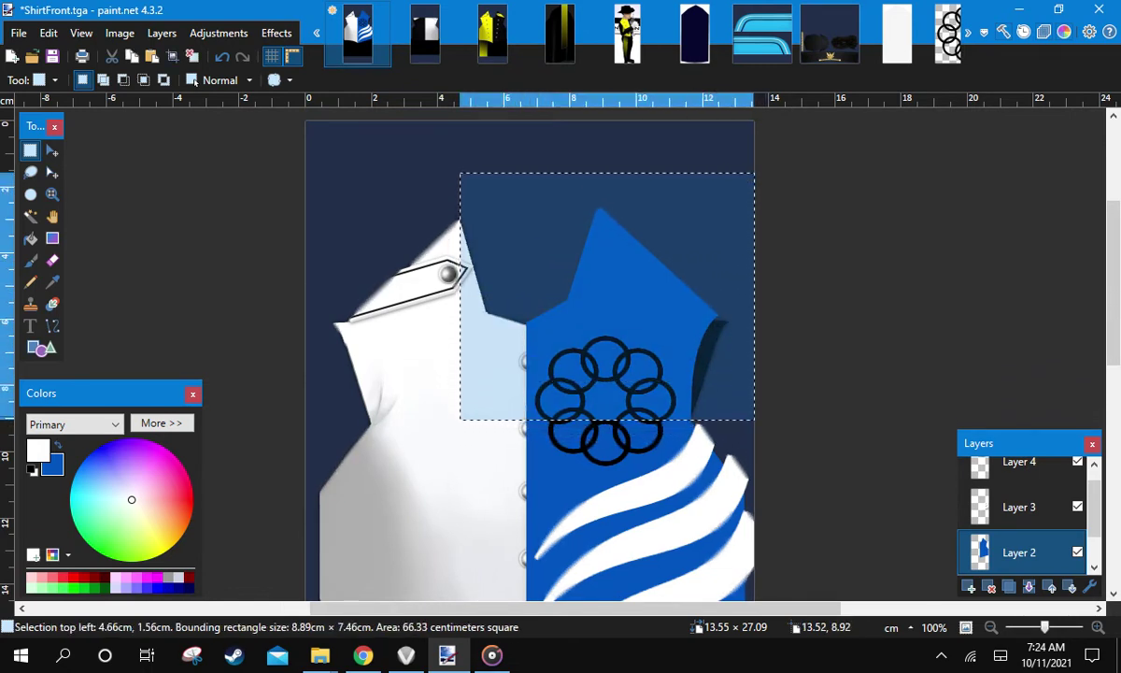
click(491, 290)
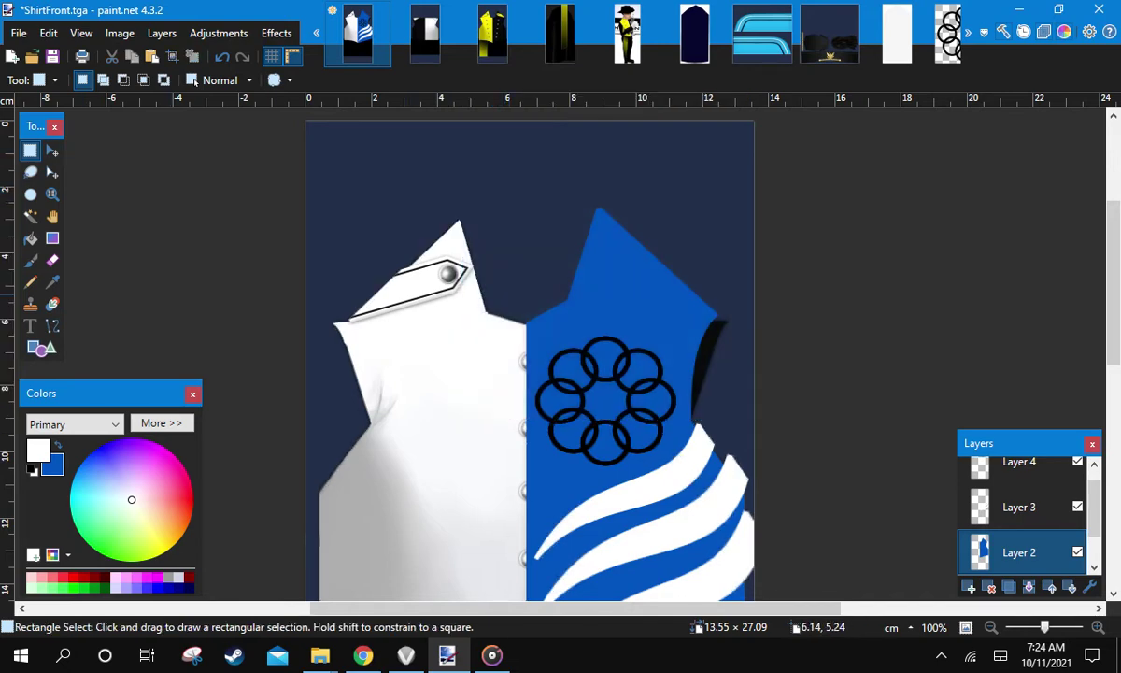
key(ctrl+v)
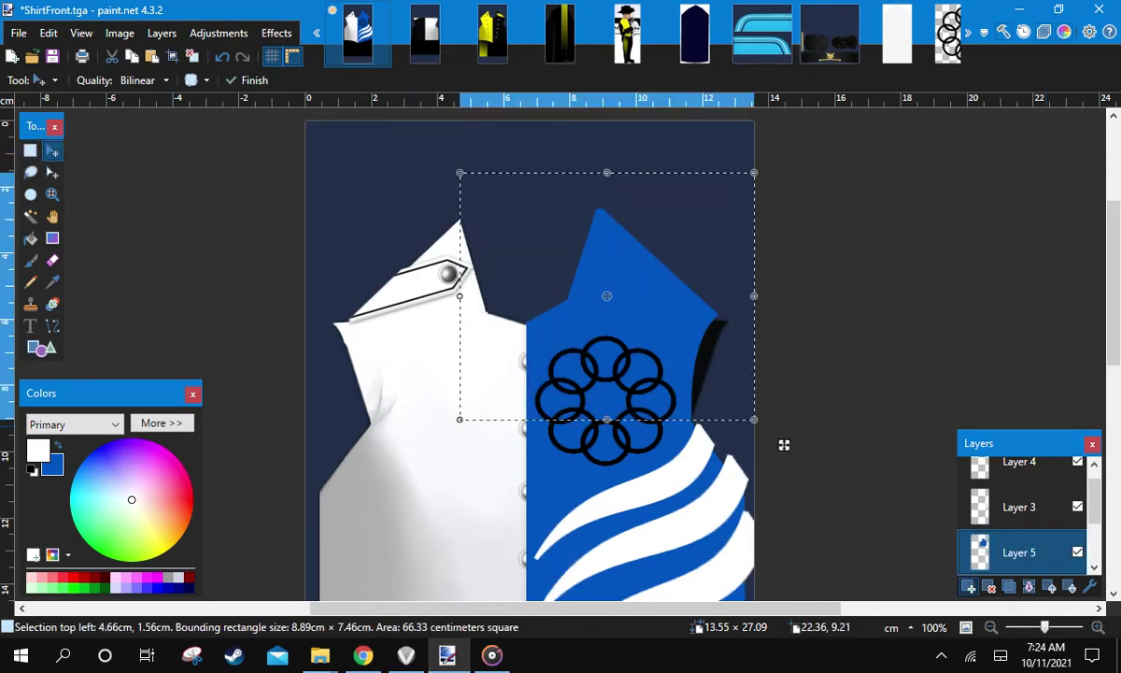
Try to mirror the copied blue shoulder onto the white side by flipping Layer 5 horizontally
key(alt+a)
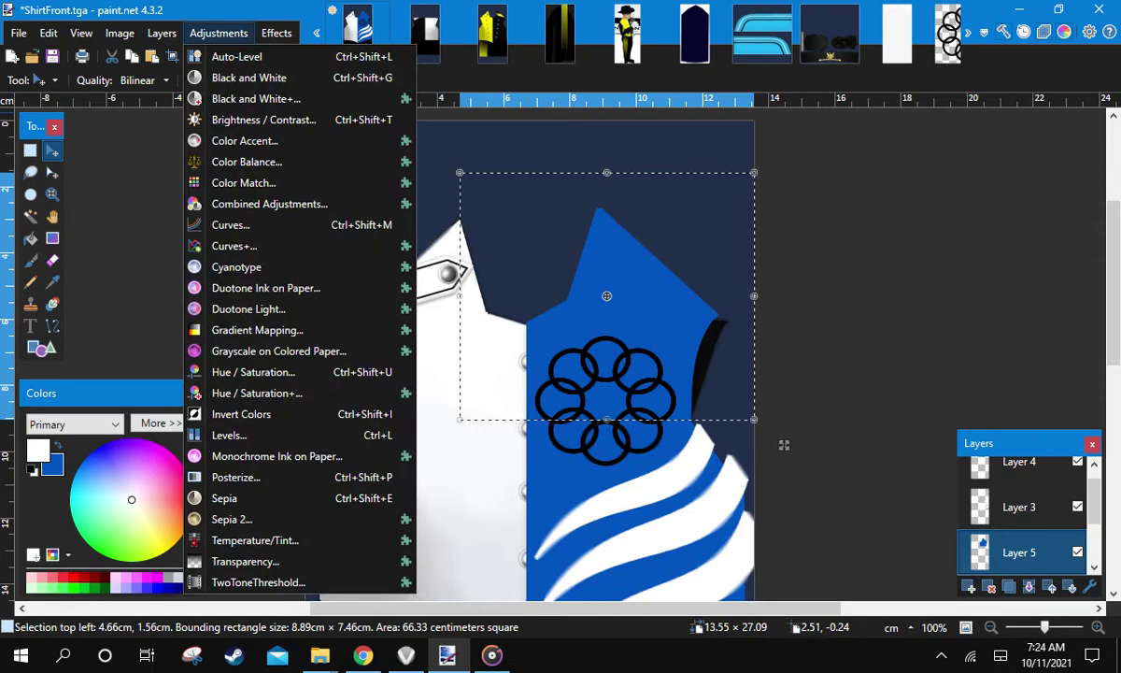
mouse_move(162, 33)
click(202, 173)
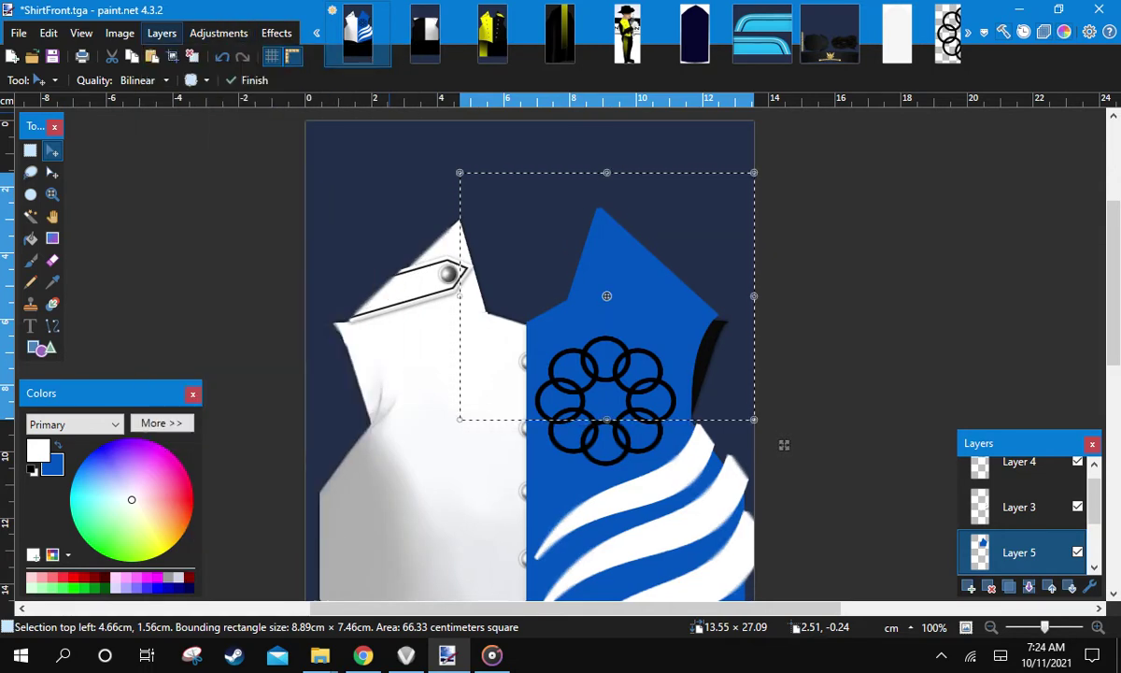
key(s)
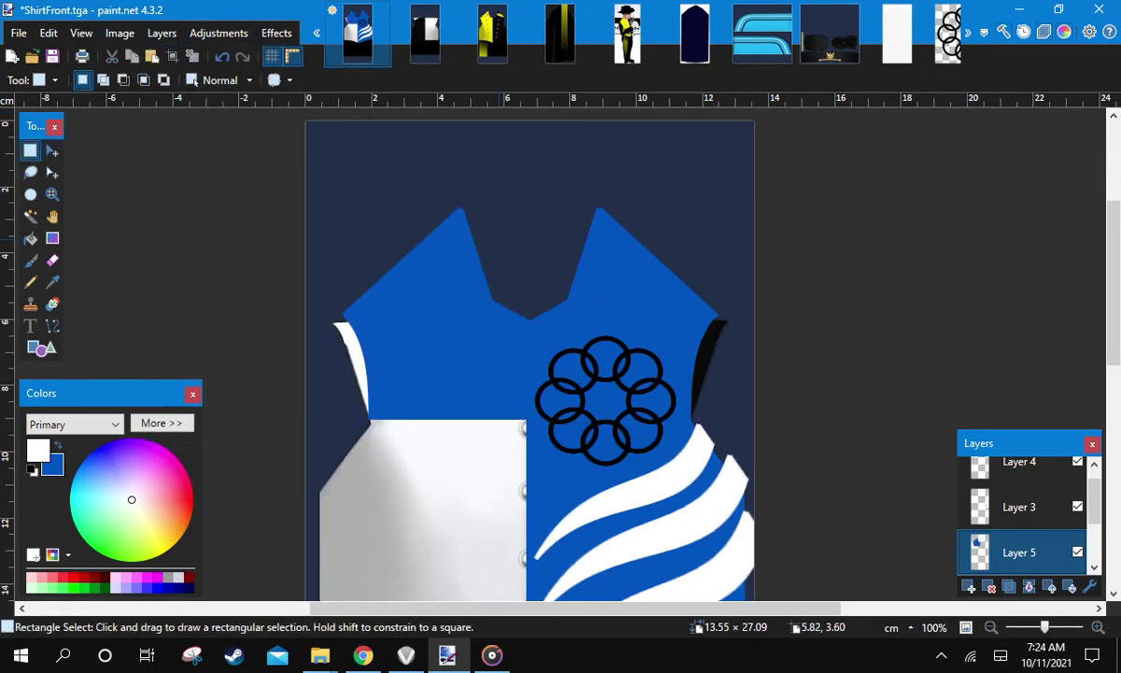
Check the mirrored shoulder against the lower shirt and undo the horizontal flip of Layer 5
scroll(529, 355, down, 3)
scroll(512, 255, up, 2)
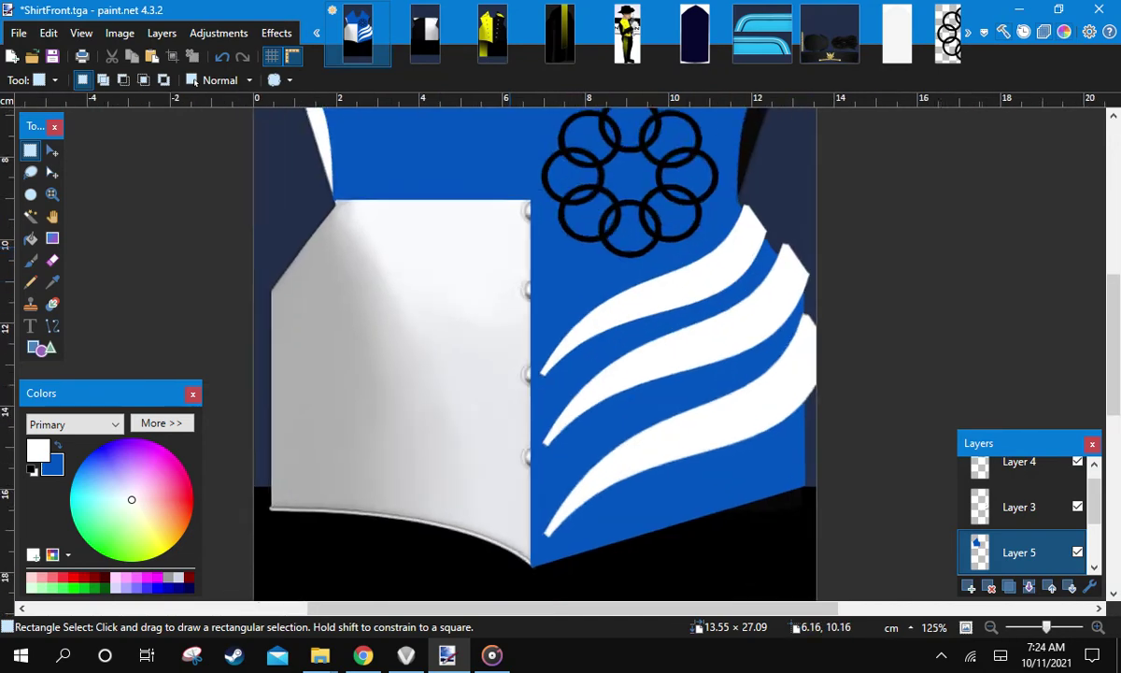
scroll(512, 255, up, 4)
key(ctrl+z)
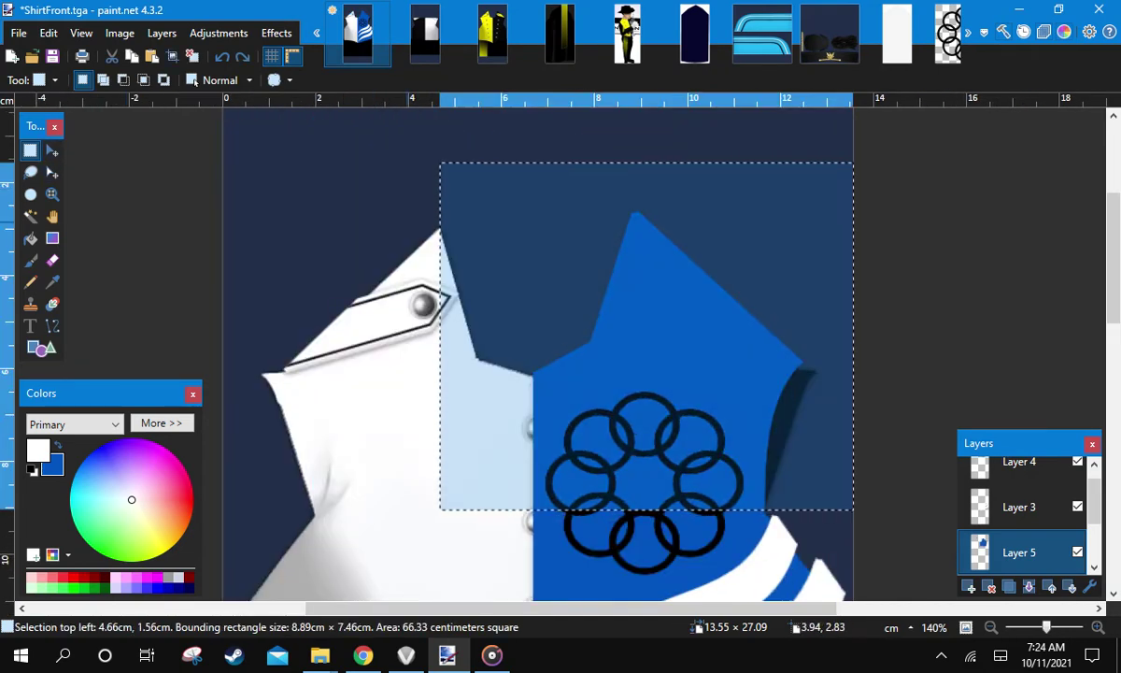
scroll(658, 281, down, 2)
scroll(551, 156, down, 1)
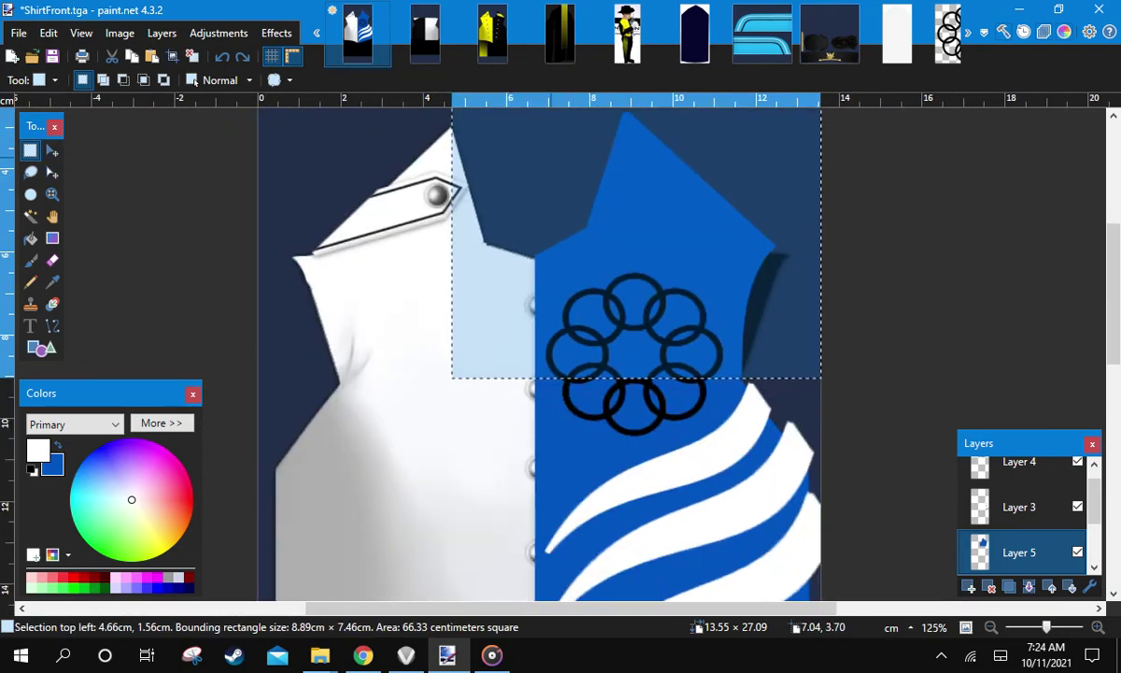
scroll(555, 178, up, 2)
drag(506, 185, 852, 498)
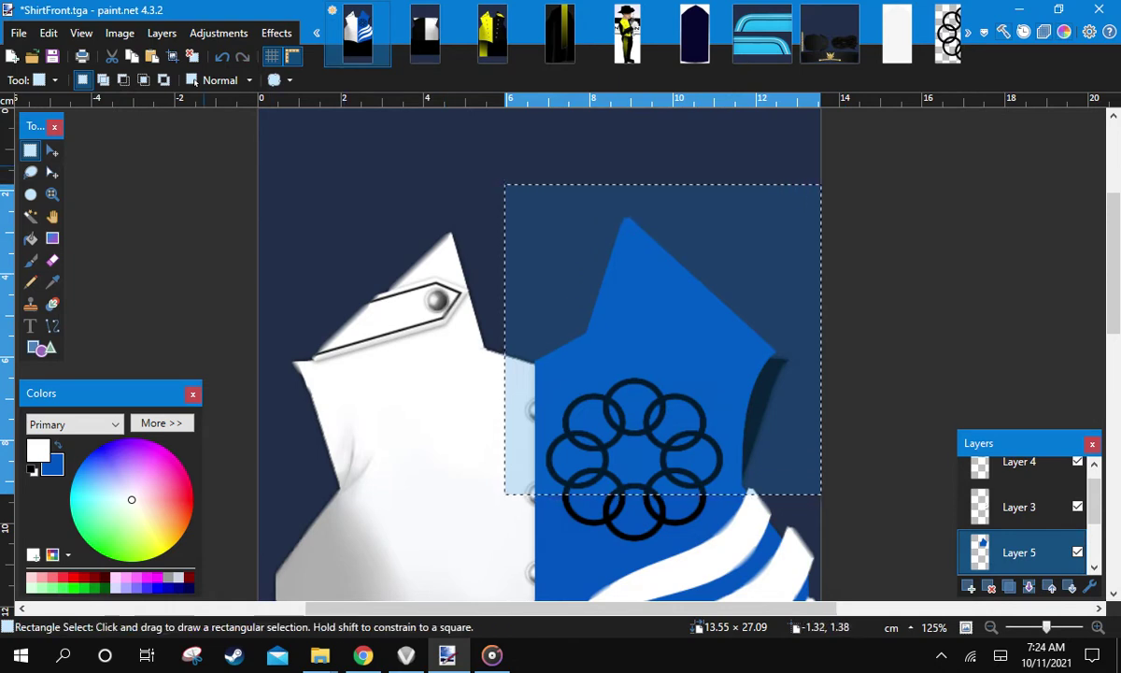
drag(206, 167, 915, 488)
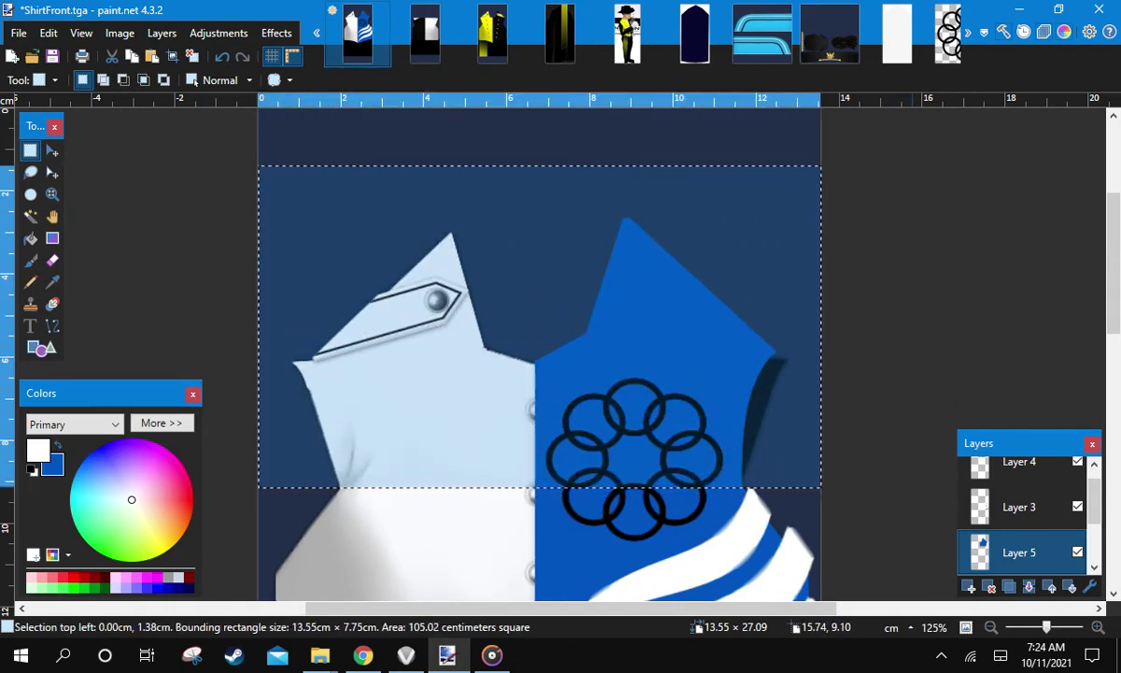
Select the blue shoulder area on Layer 5, about 6.88 × 7.22 cm, with the selection edge aligned exactly to the shirt's center seam
drag(915, 488, 544, 193)
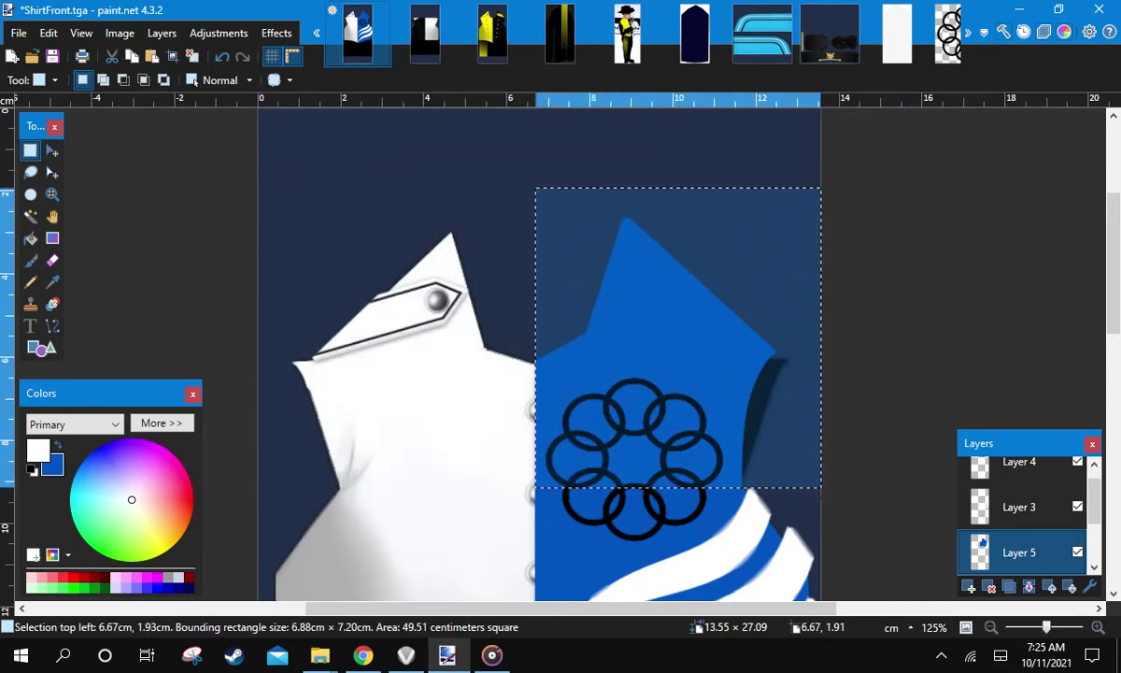
scroll(534, 254, up, 10)
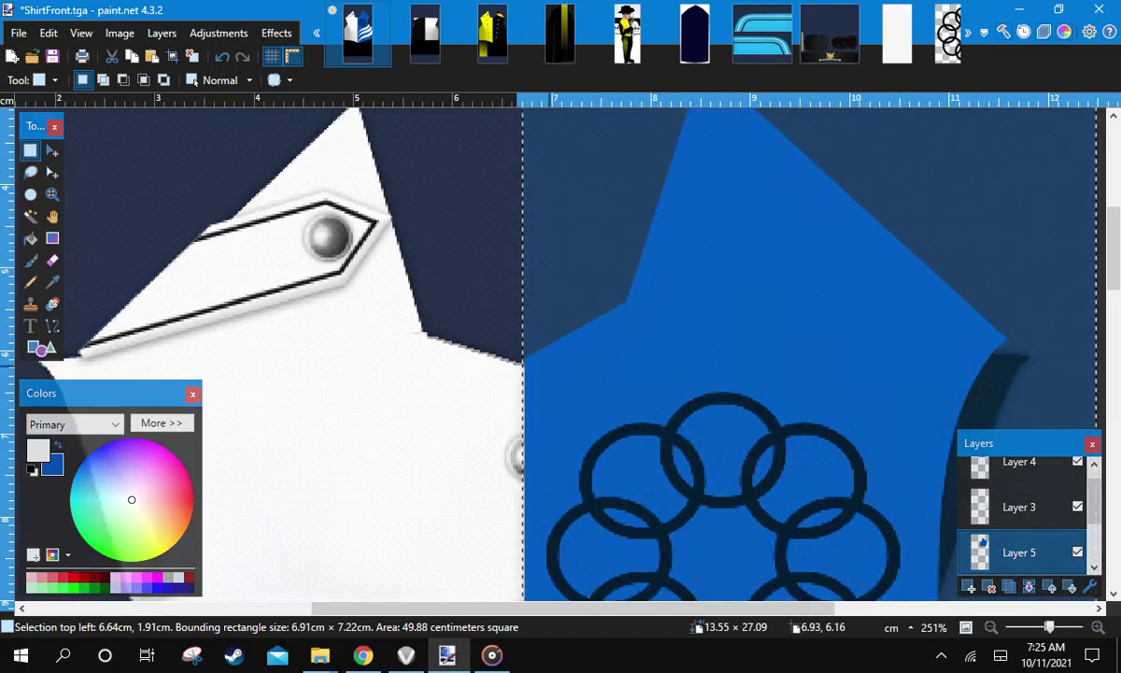
click(52, 172)
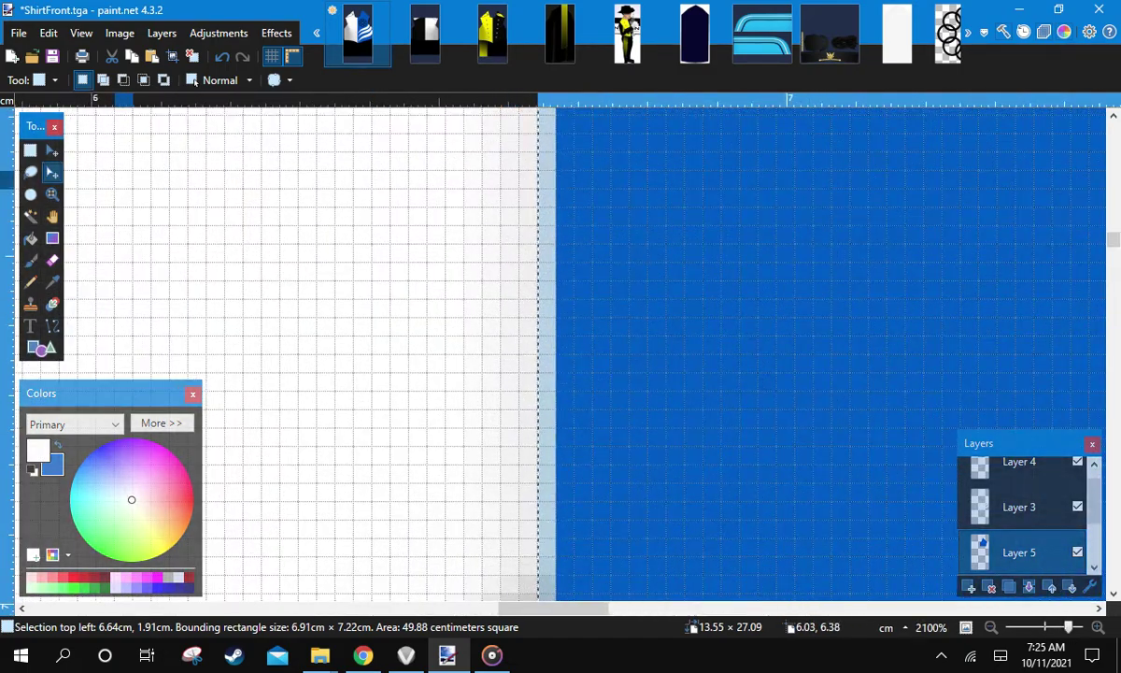
key(Right)
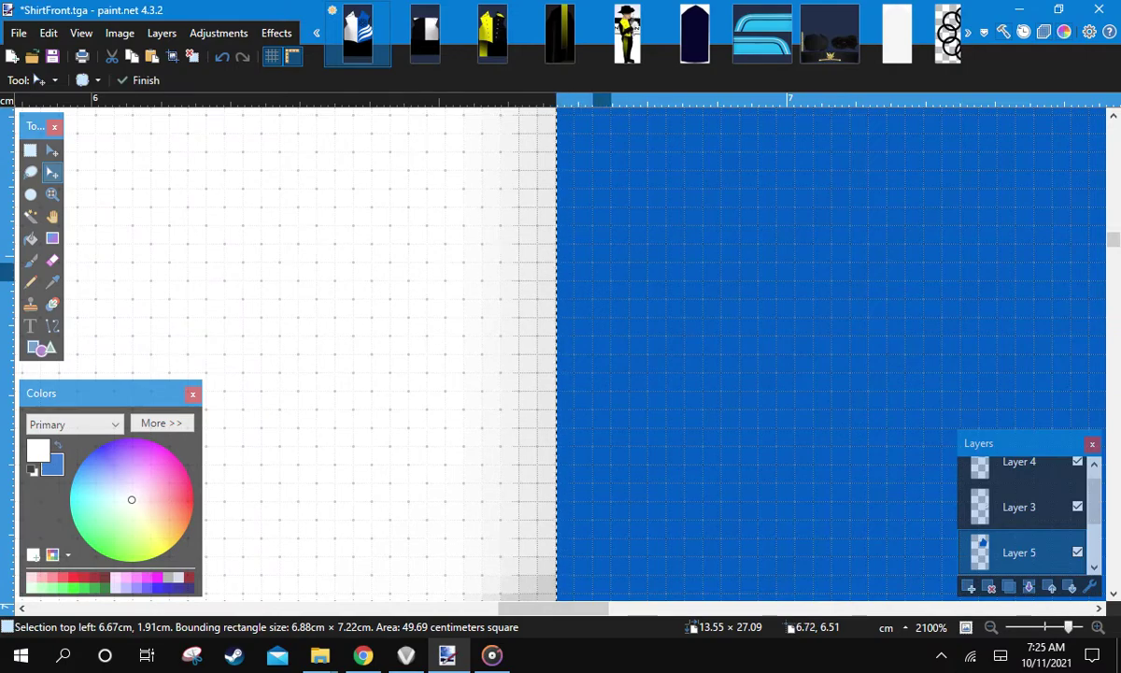
Merge Layer 5 down into Layer 2 and paste the copied shoulder area onto a new layer above it
scroll(898, 354, down, 10)
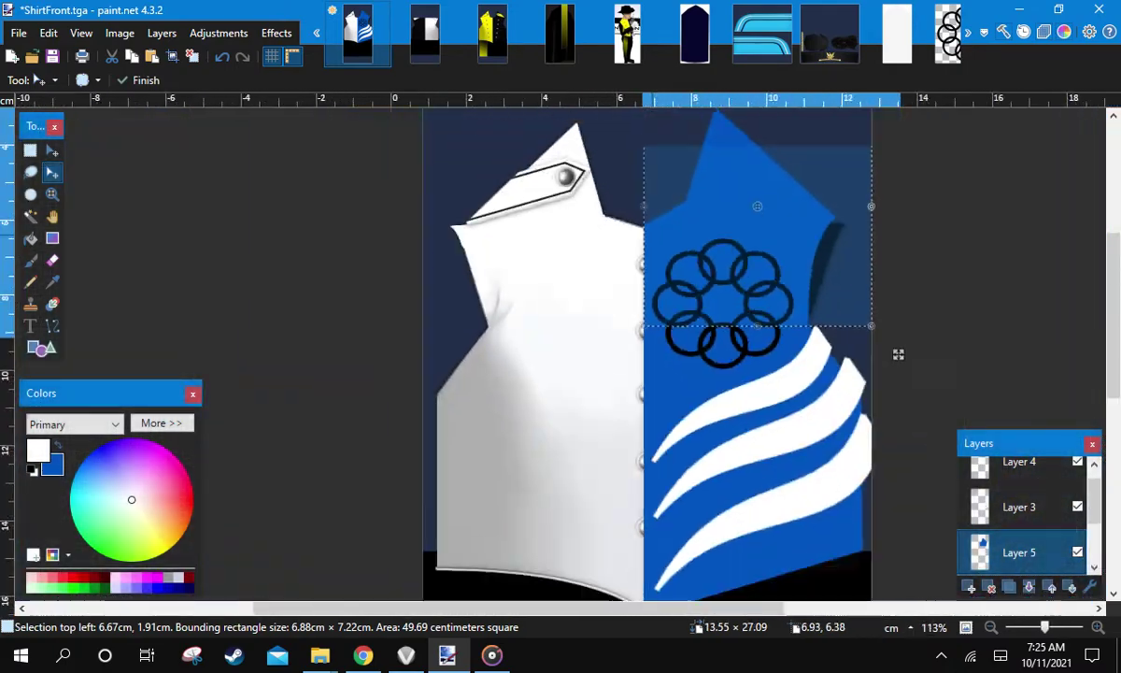
scroll(898, 354, down, 2)
key(ctrl+m)
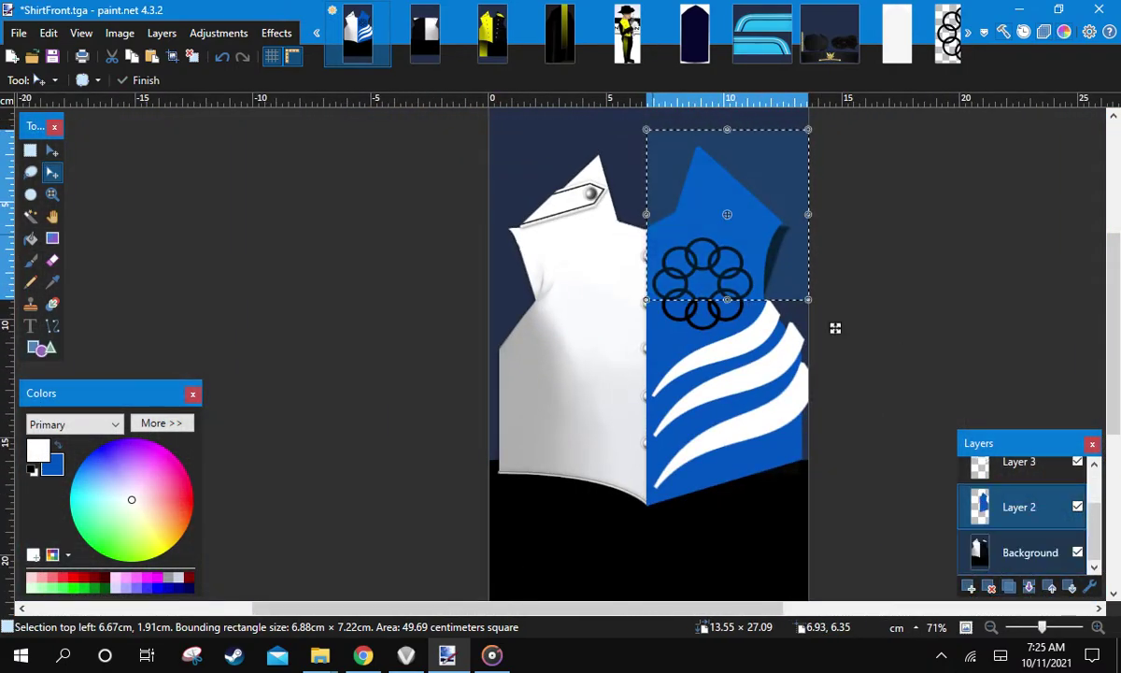
click(969, 587)
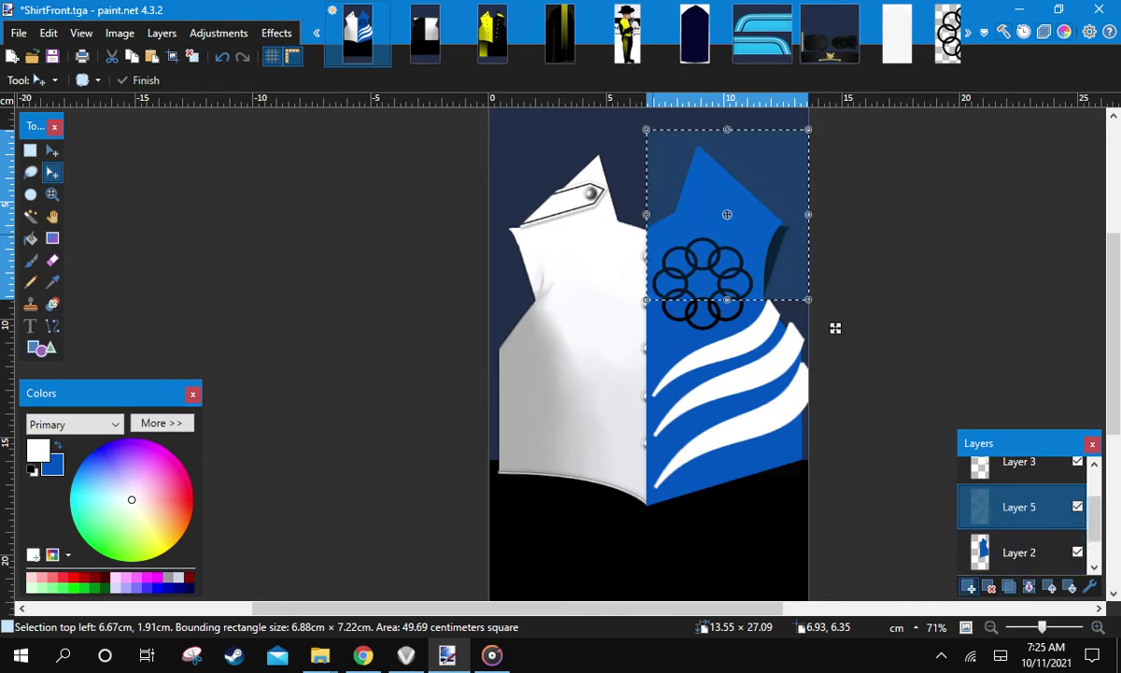
key(ctrl+v)
Flip the new layer horizontally so the blue shoulder covers the upper white half, and clear the selection
key(alt+a)
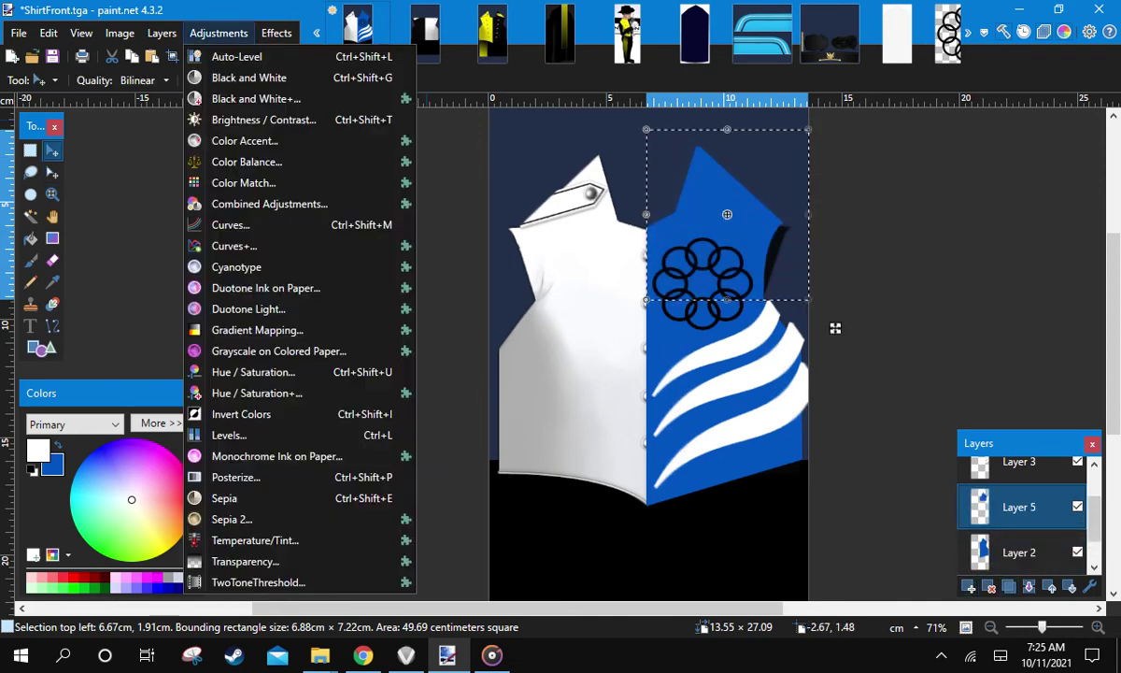
key(Left)
key(Down)
key(Down)
key(Down)
key(Down)
key(Down)
key(Down)
key(Up)
key(Return)
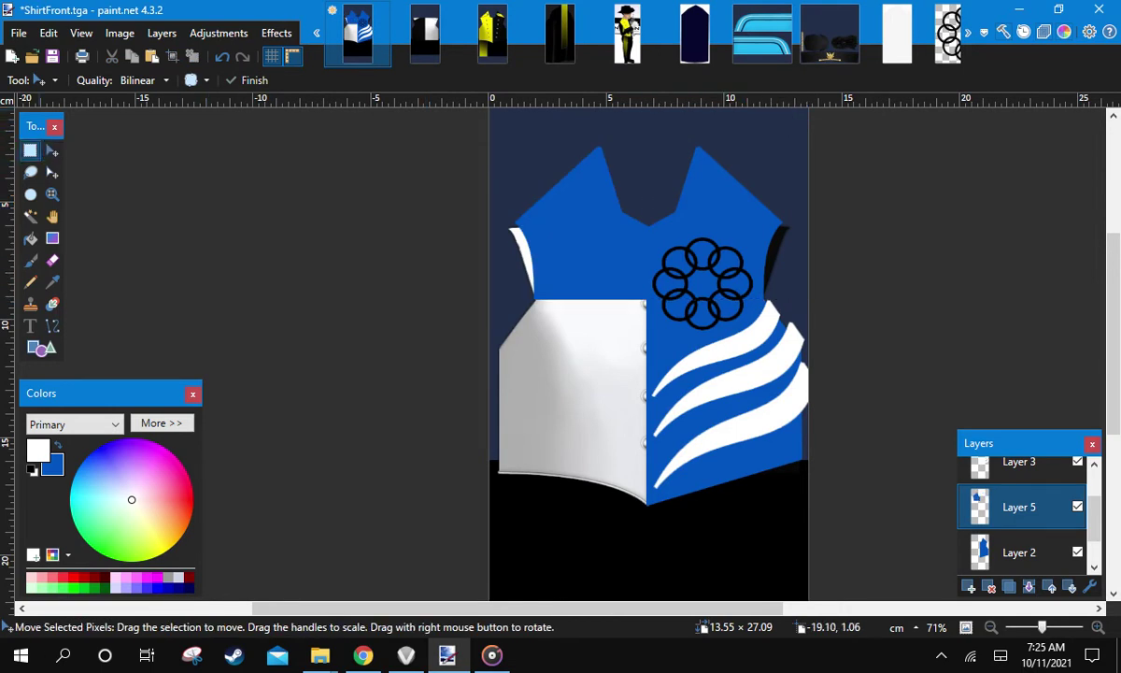
click(31, 151)
drag(625, 259, 692, 314)
click(724, 291)
scroll(741, 270, up, 4)
scroll(742, 270, down, 4)
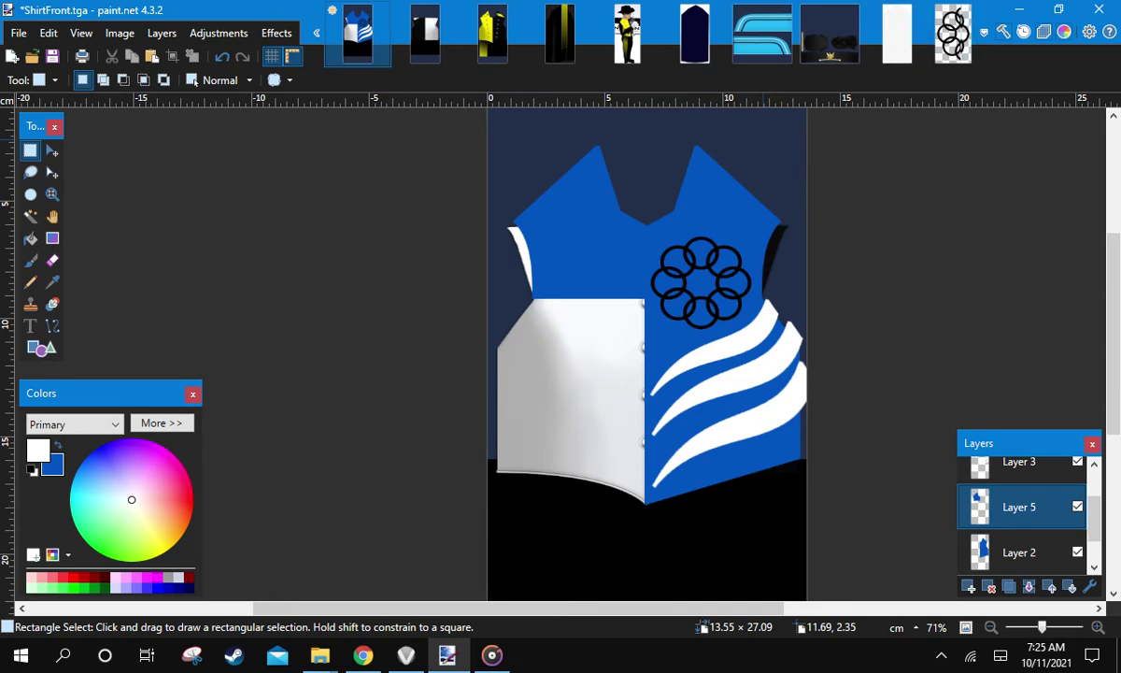
Paste the copied blue low-poly picture as a new image, select all of it, and return to the shirt texture
key(ctrl+alt+v)
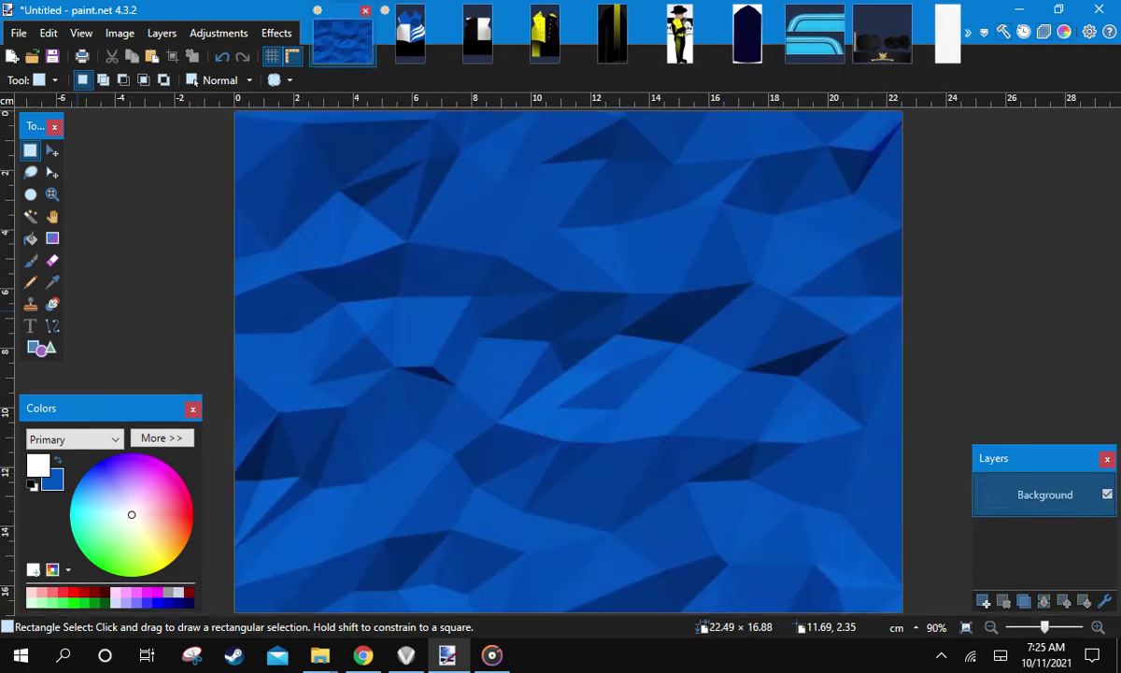
key(ctrl+a)
click(410, 35)
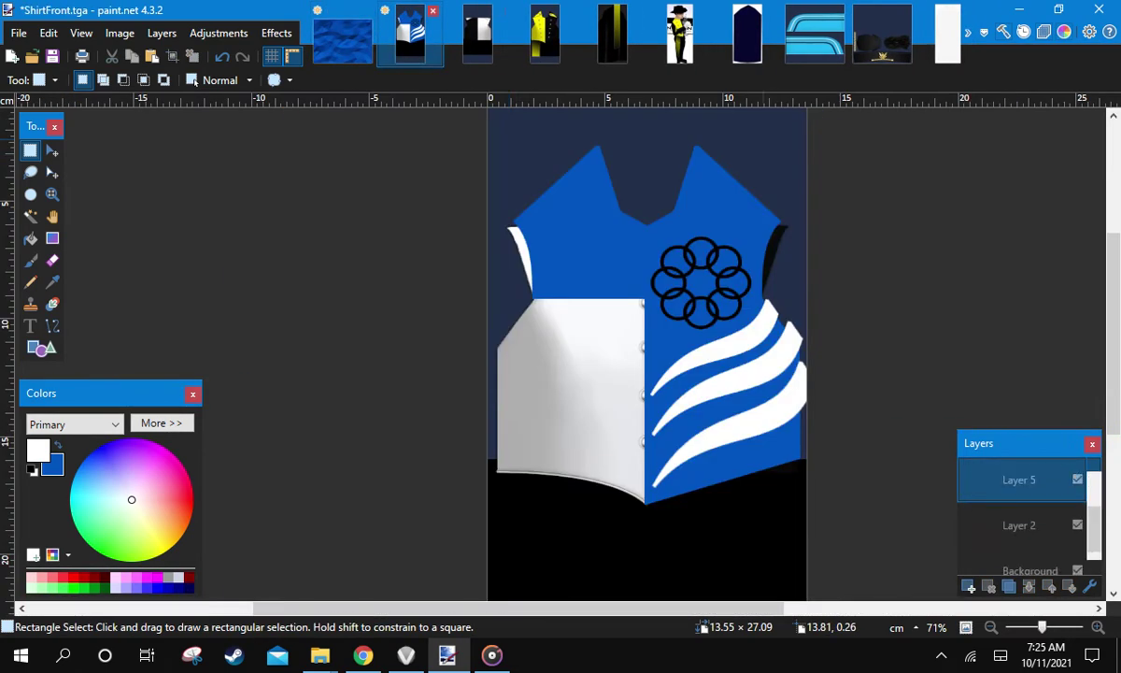
Paste the low-poly picture onto a new layer directly above Background, keeping the canvas size
scroll(578, 291, up, 1)
scroll(609, 291, up, 5)
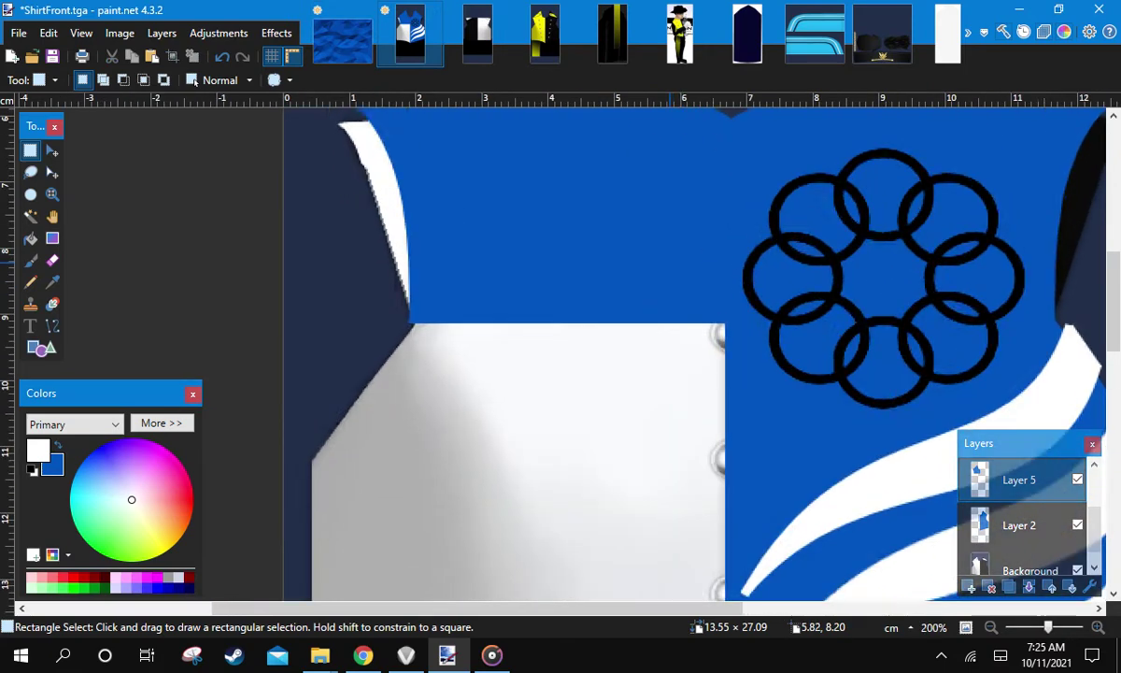
scroll(674, 264, down, 4)
scroll(872, 285, up, 4)
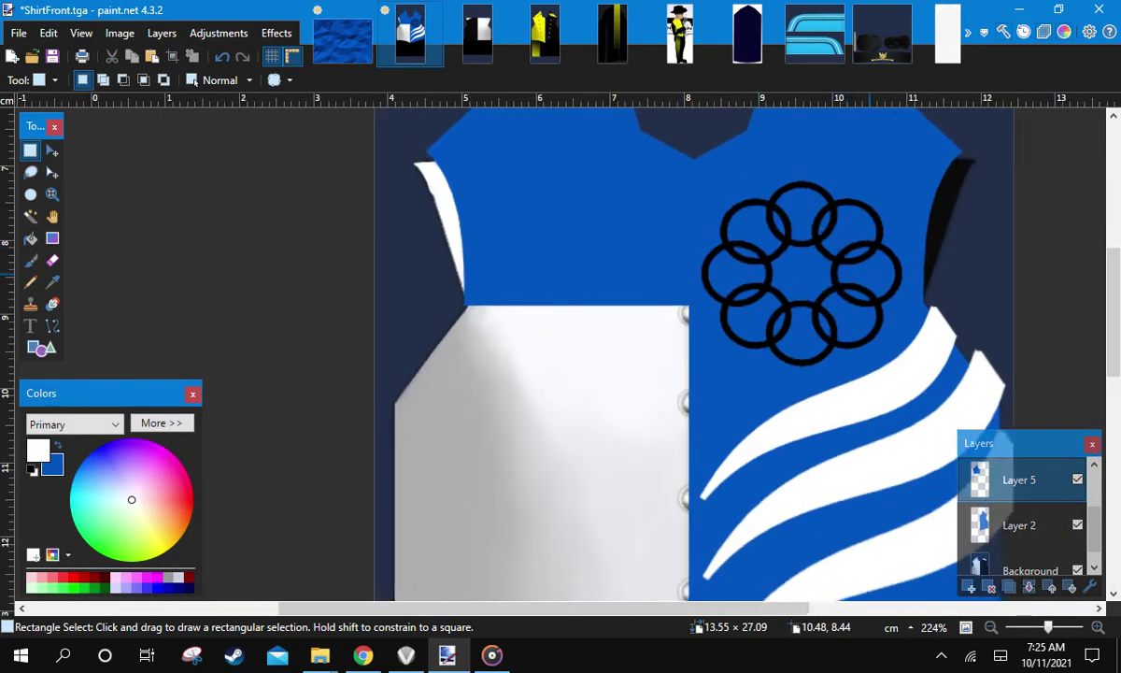
scroll(872, 285, down, 5)
scroll(645, 351, down, 5)
scroll(645, 369, up, 4)
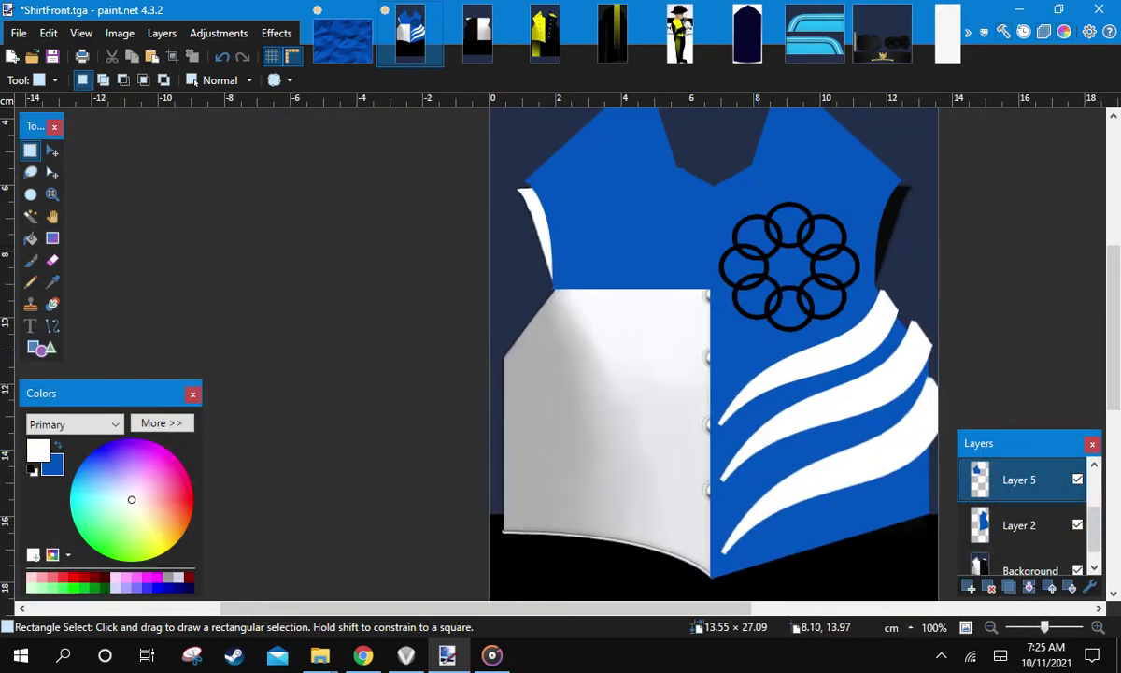
scroll(903, 415, down, 3)
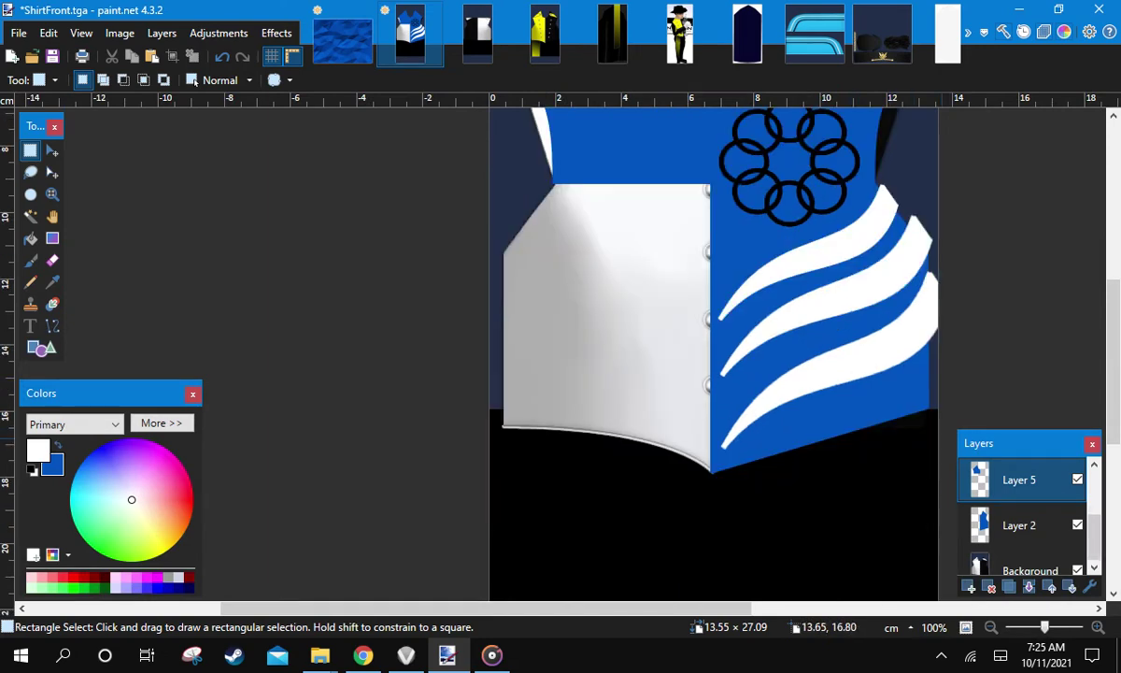
click(1019, 569)
key(ctrl+v)
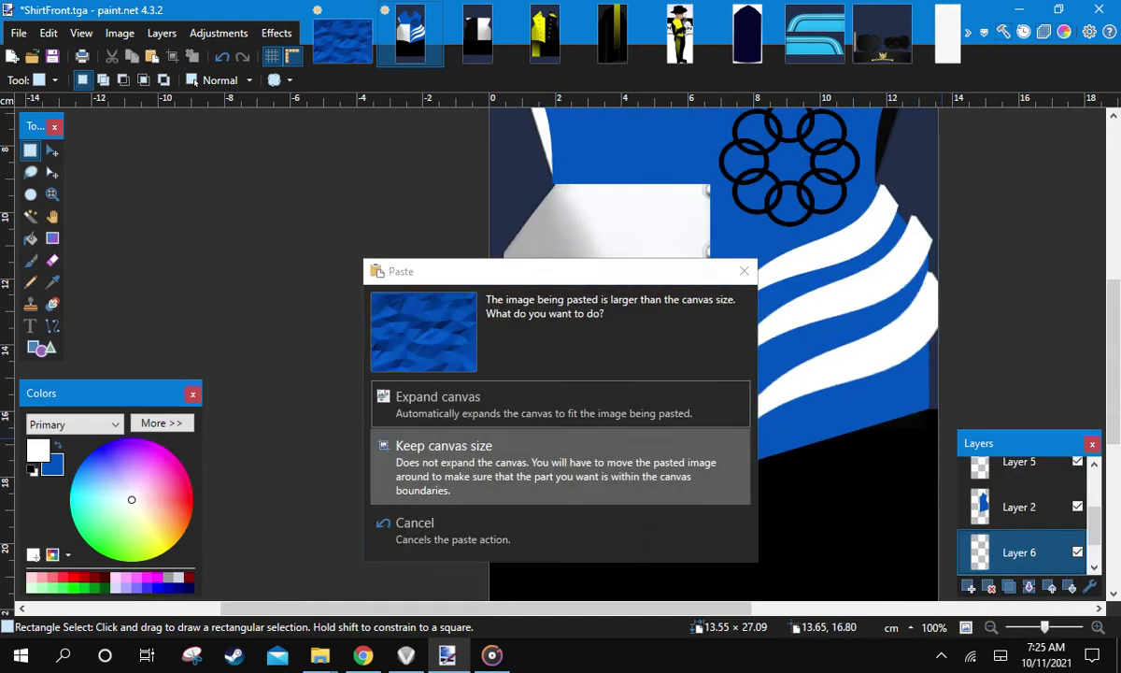
click(485, 452)
Shrink the pasted low-poly picture to about 5.87 × 7.41 cm and place it over the lower white half
scroll(947, 526, down, 1)
scroll(947, 525, down, 3)
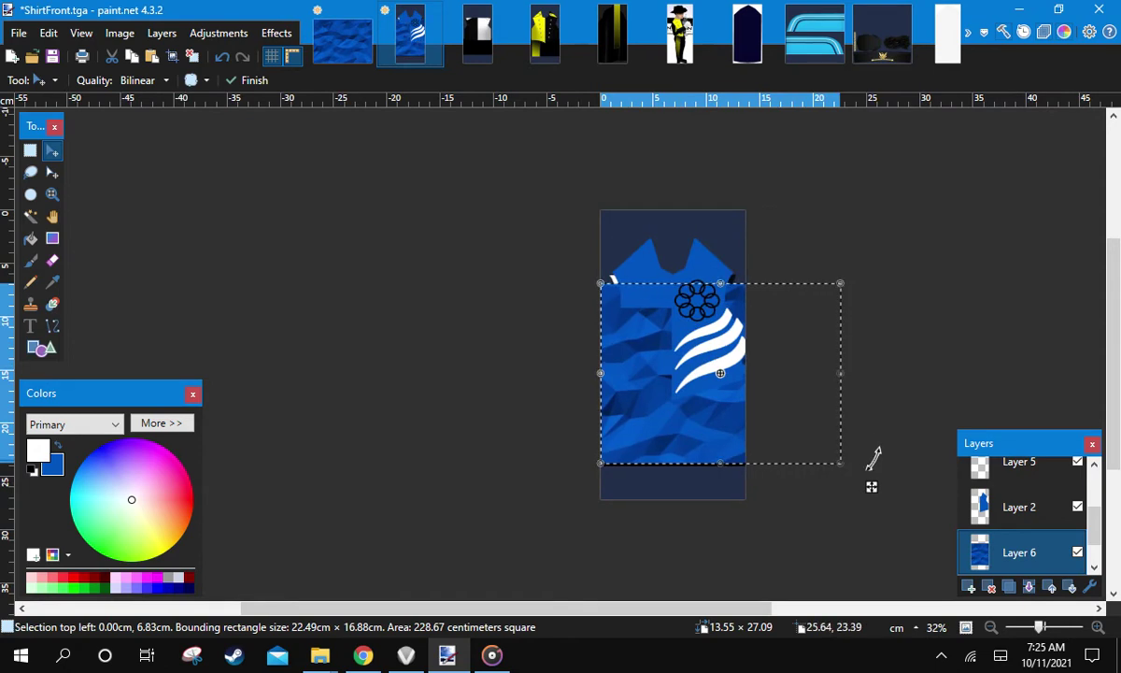
drag(871, 486, 705, 431)
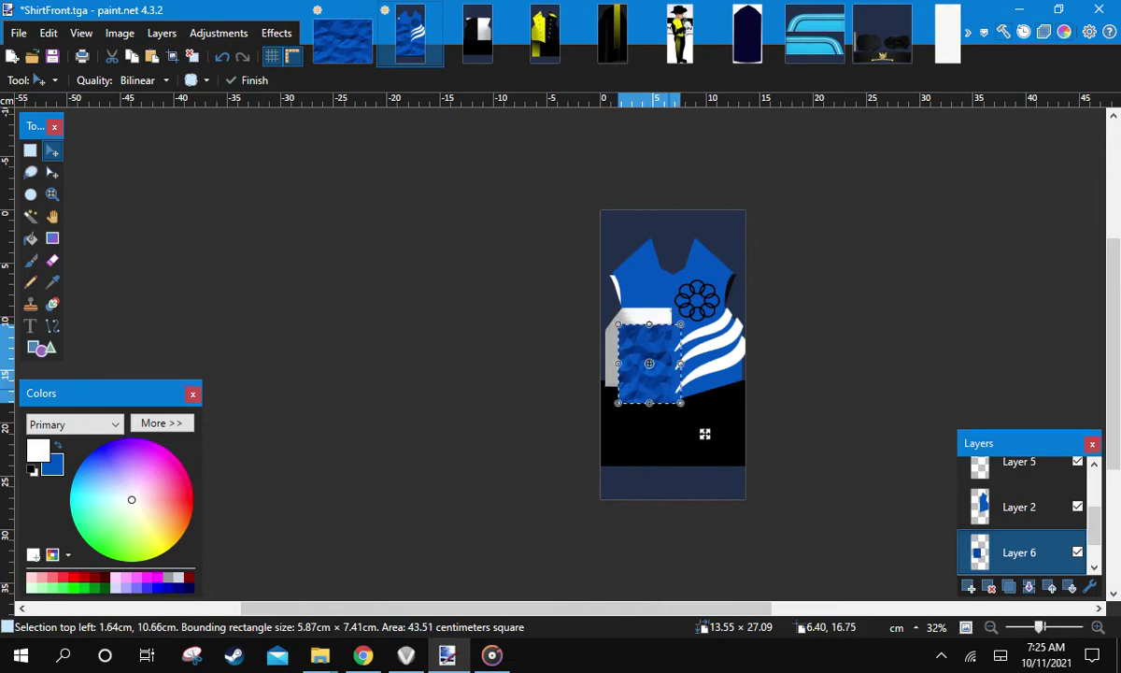
scroll(704, 433, up, 4)
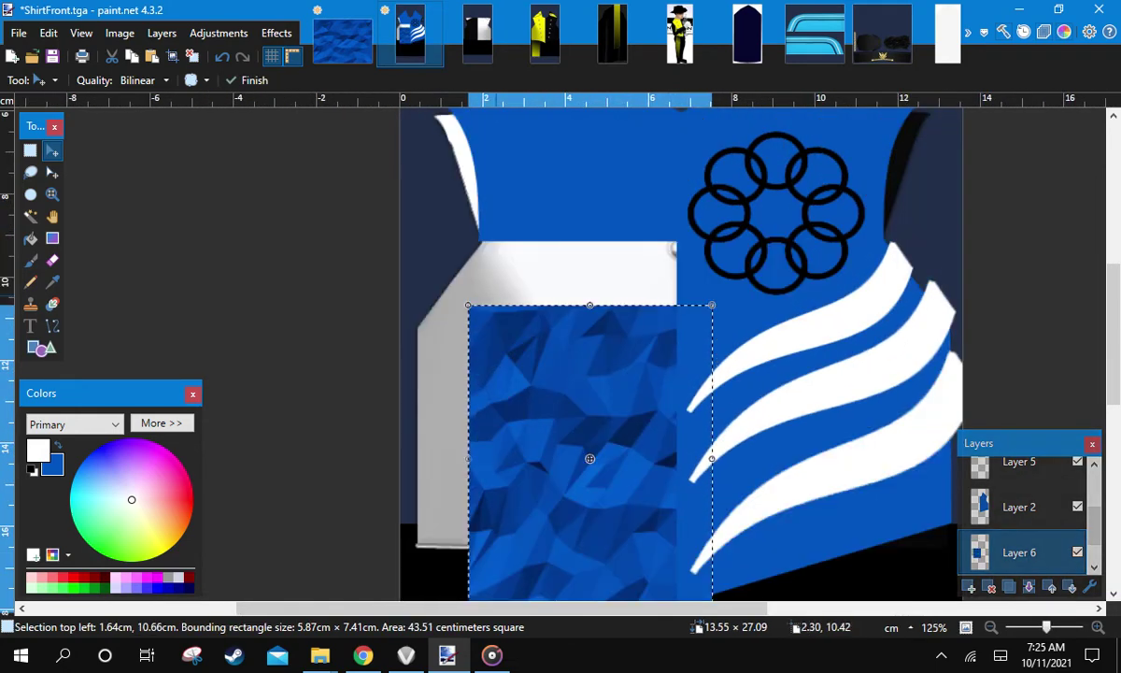
Try enlarging the low-poly picture to about 7.20 × 8.97 cm so it covers the whole lower white half, and deselect it
drag(463, 308, 410, 238)
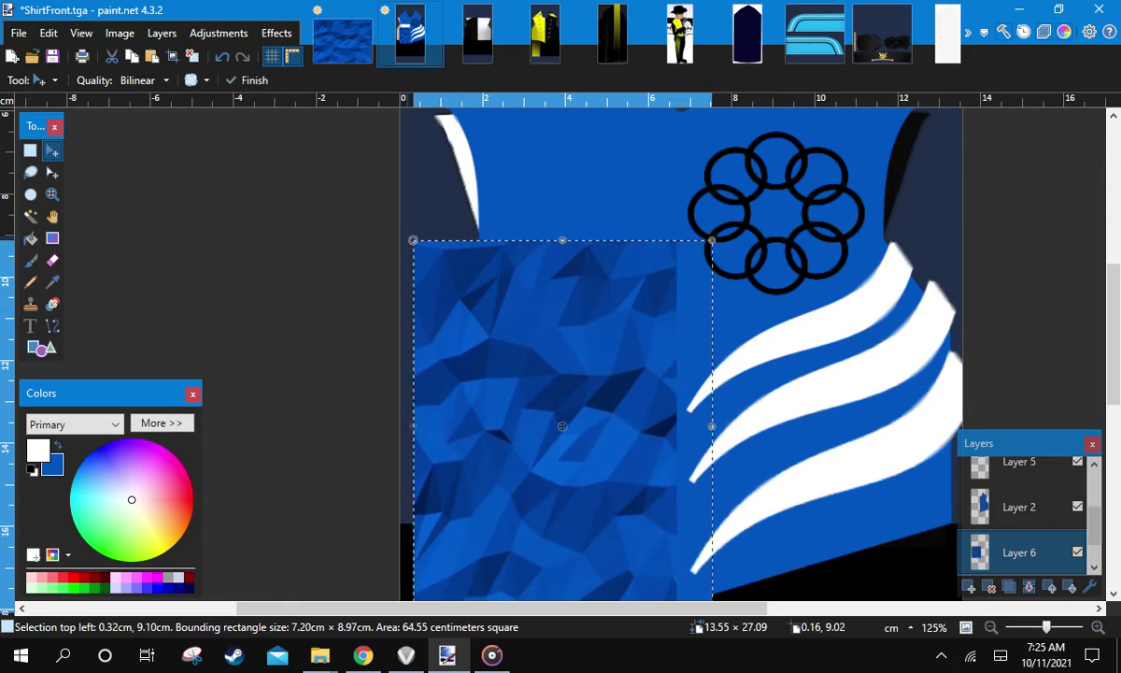
scroll(657, 477, down, 3)
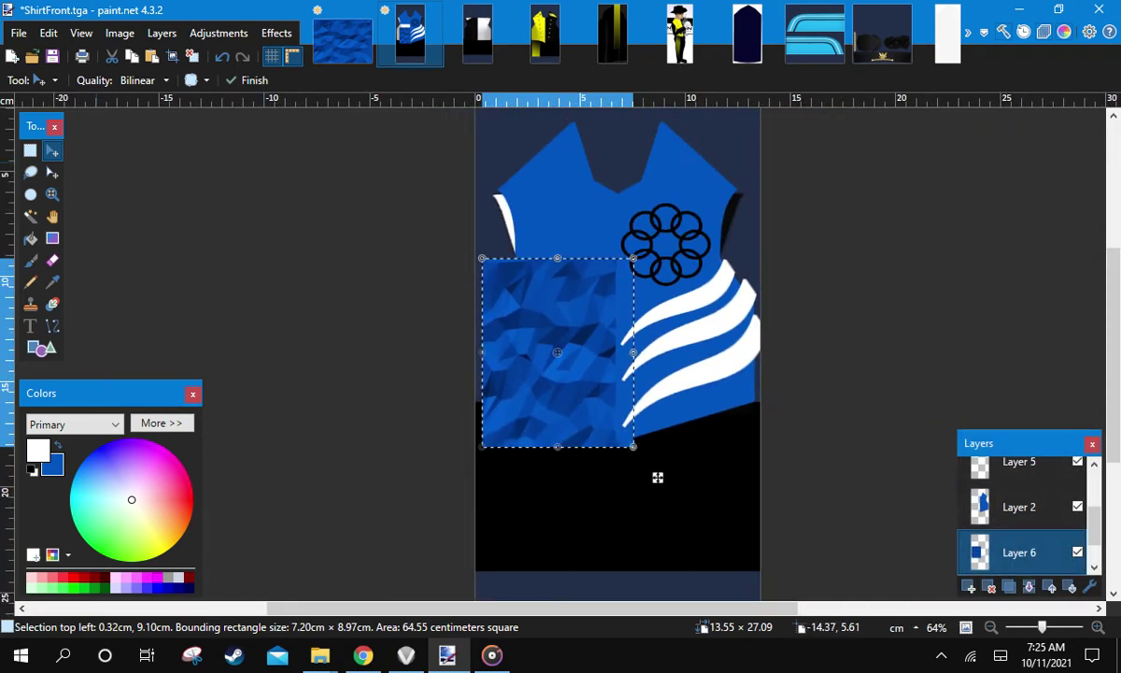
key(s)
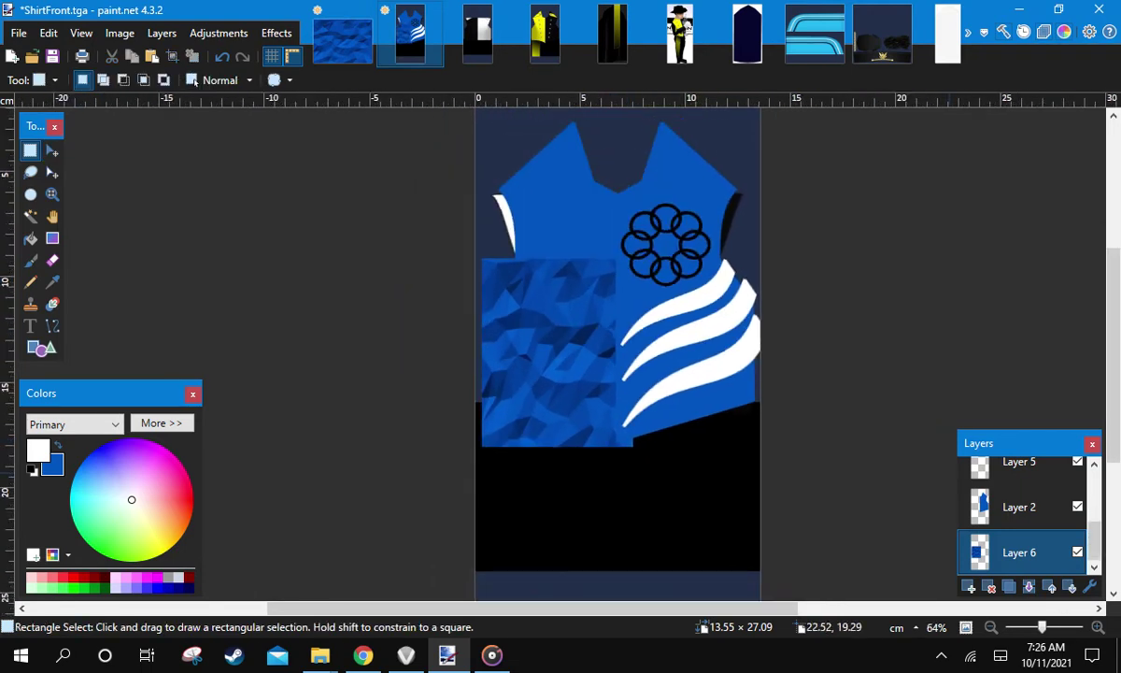
Try trimming the low-poly layer to the shirt outline with a Magic Wand selection of the surrounding area on Background
scroll(1023, 509, down, 1)
click(1028, 552)
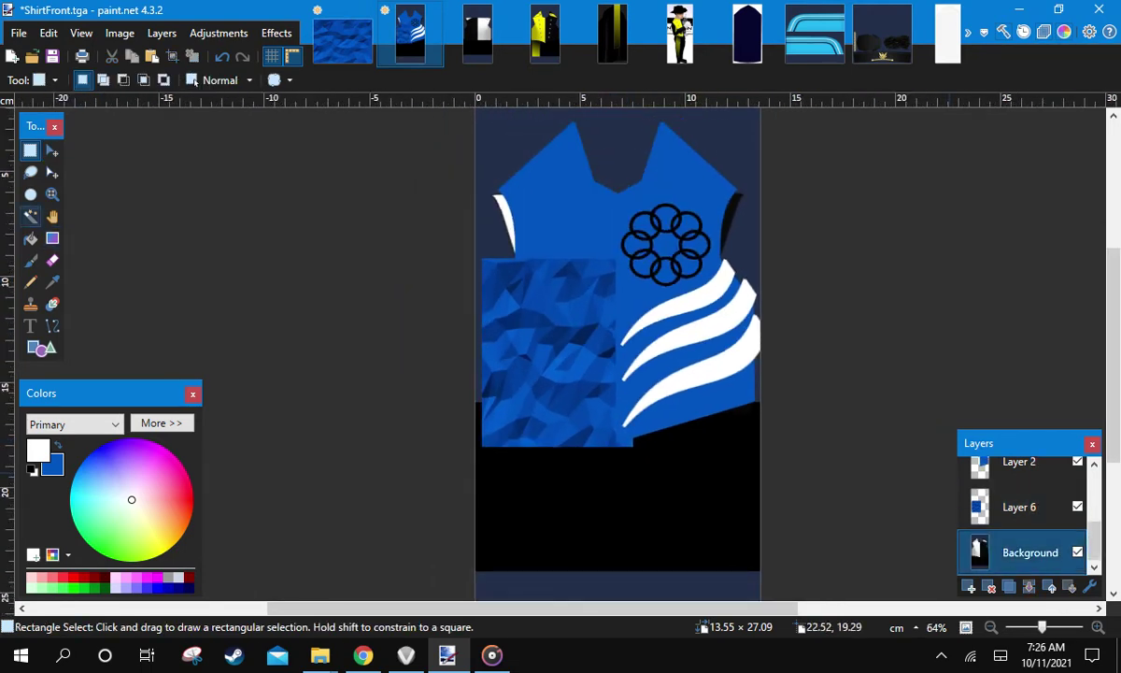
click(31, 216)
click(591, 474)
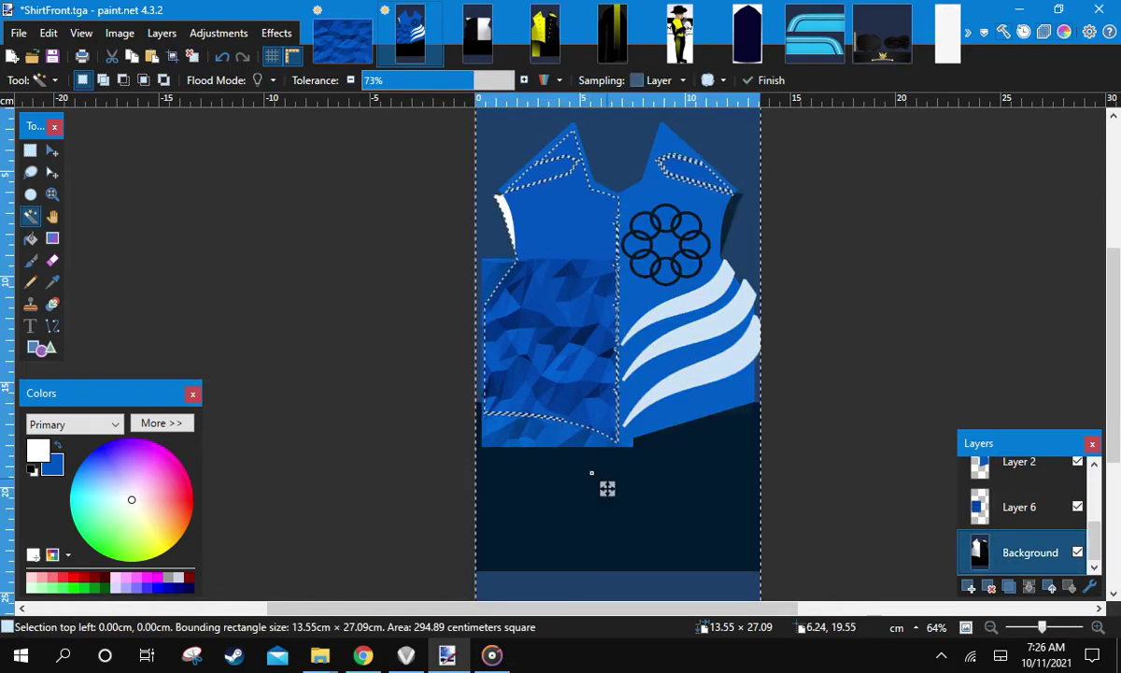
click(1020, 506)
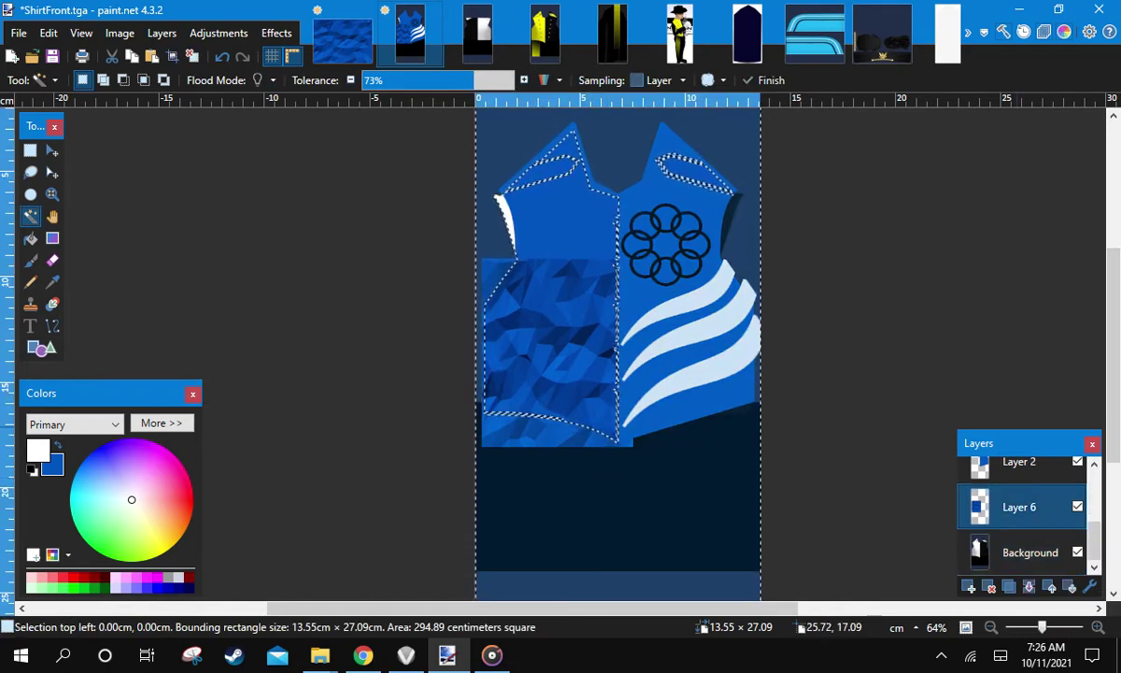
key(ctrl+d)
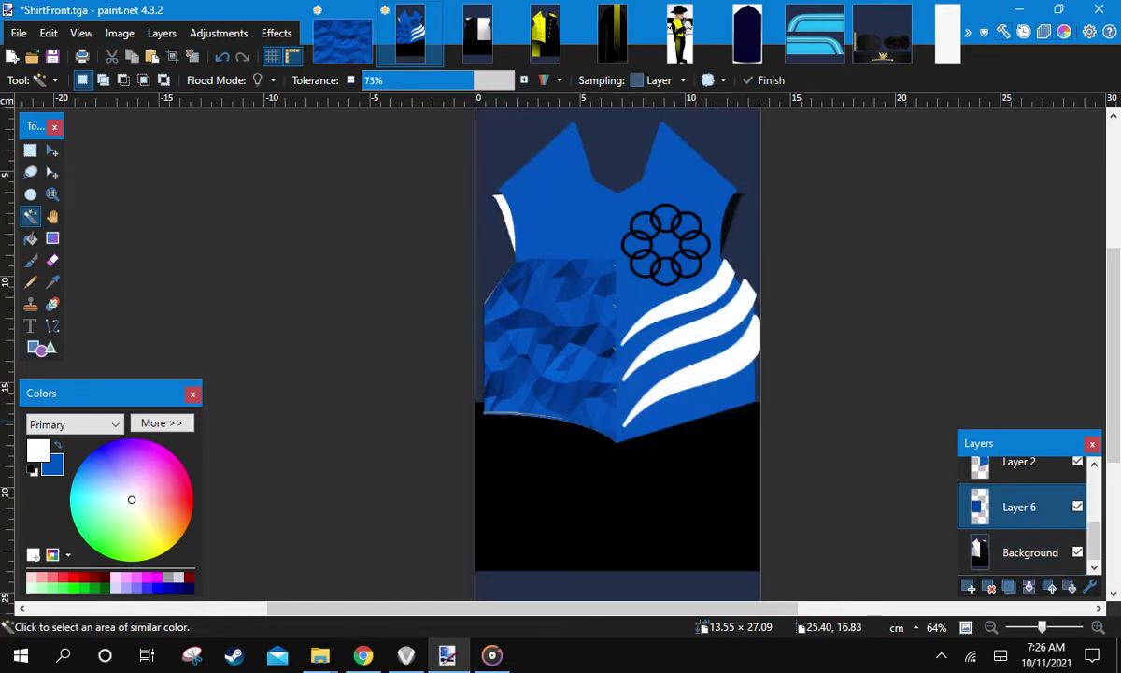
Inspect the trimmed edges of the low-poly pattern along the hem, side and center seam
click(29, 151)
drag(478, 255, 483, 259)
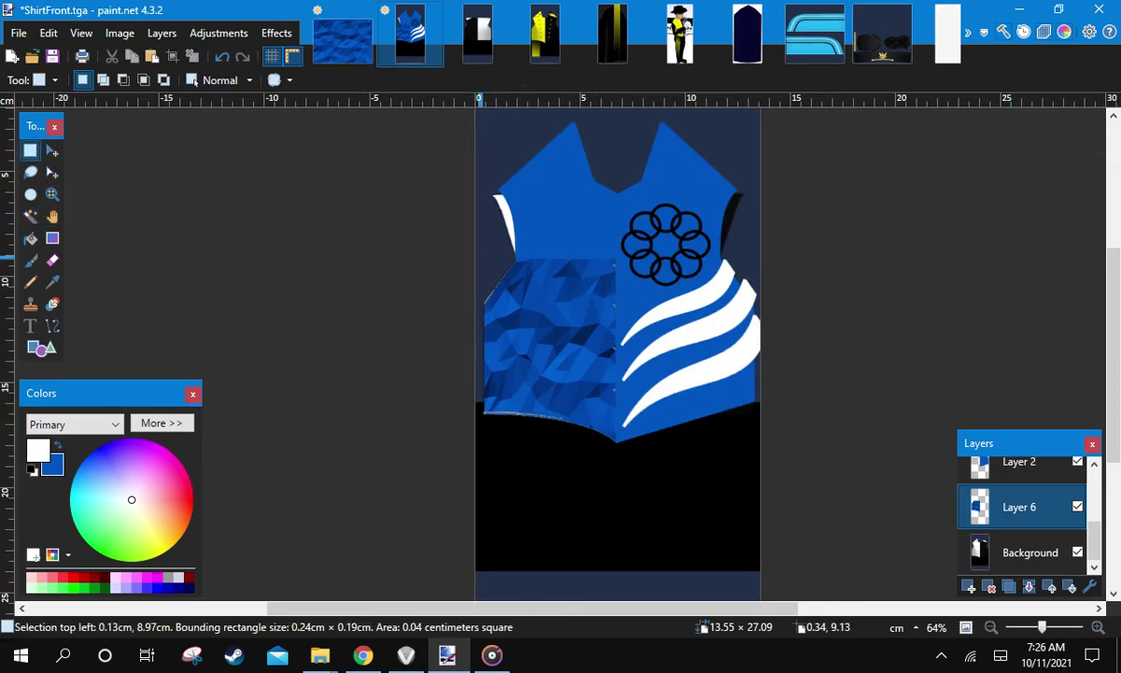
drag(530, 294, 605, 342)
key(ctrl+d)
scroll(598, 385, up, 3)
scroll(593, 387, up, 5)
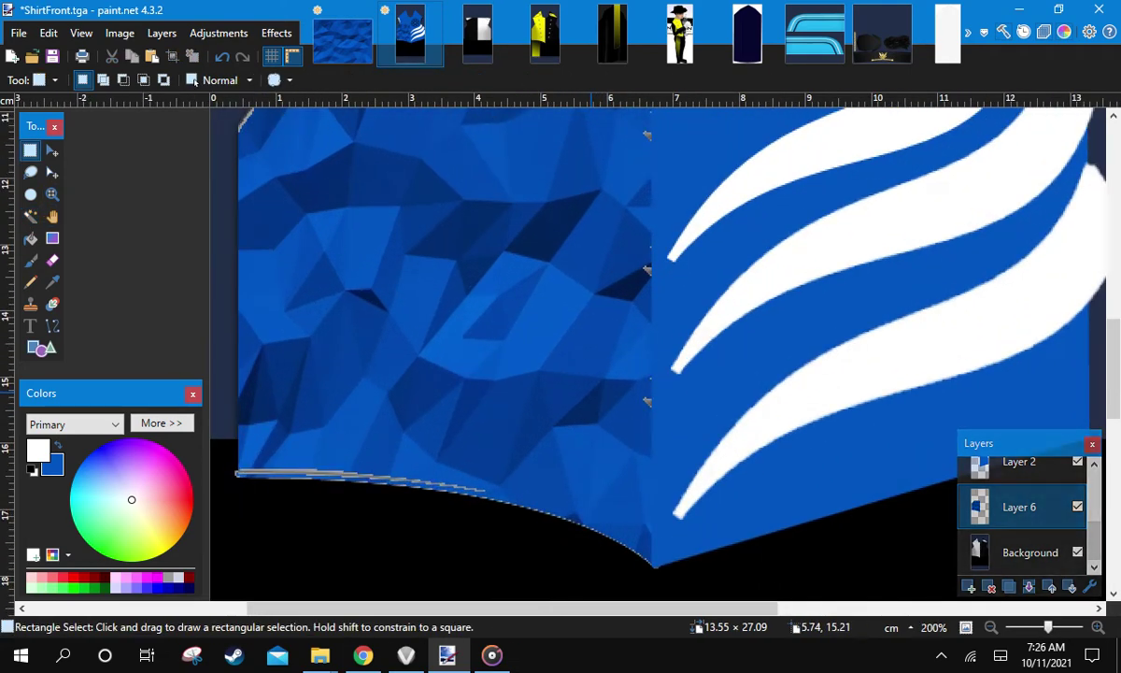
scroll(590, 388, down, 9)
scroll(520, 246, up, 5)
Undo the trimming and the last enlargement of the low-poly picture
key(ctrl+z)
key(ctrl+z)
key(ctrl+z)
key(ctrl+z)
key(ctrl+z)
key(ctrl+z)
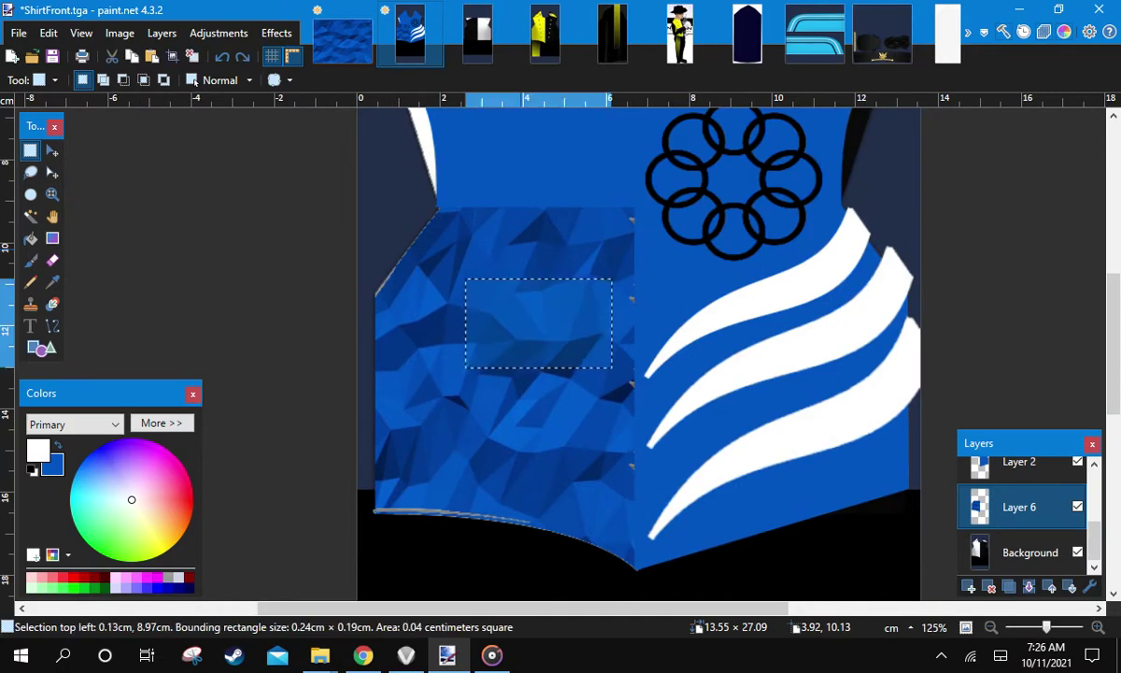
key(ctrl+z)
key(ctrl+z)
key(ctrl+z)
key(ctrl+z)
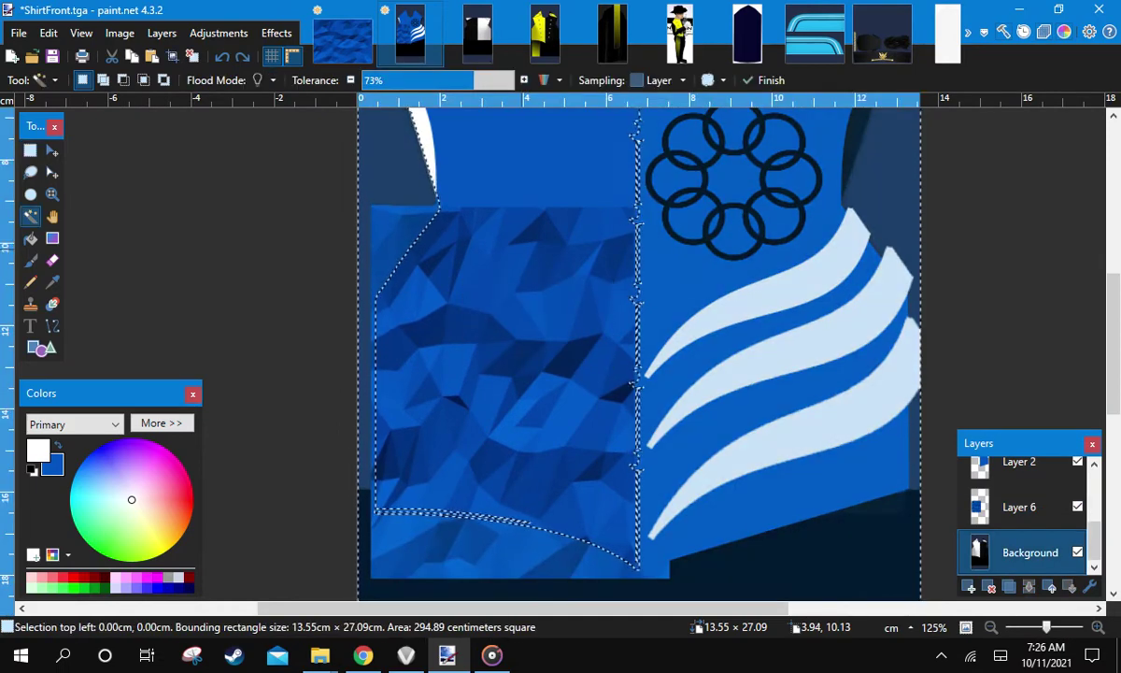
key(ctrl+z)
key(ctrl+z)
key(ctrl+z)
key(ctrl+z)
key(ctrl+z)
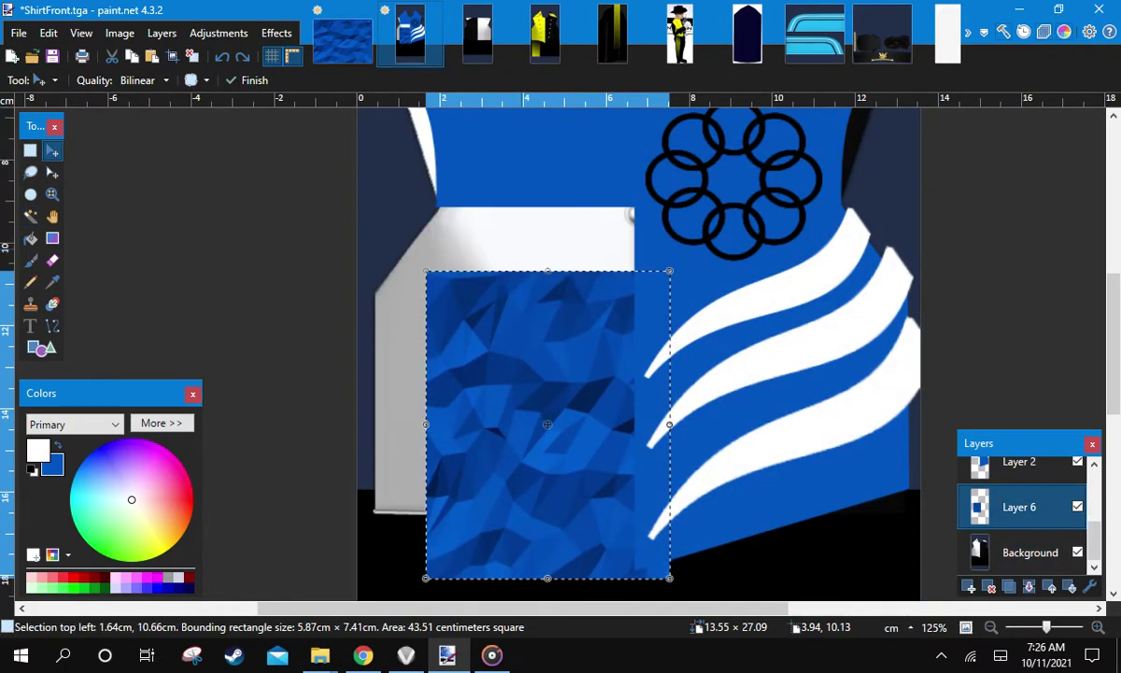
Choose the Paint Bucket and set the primary color to a darker blue, hex 00397F with a brightness value of 50
scroll(577, 276, down, 5)
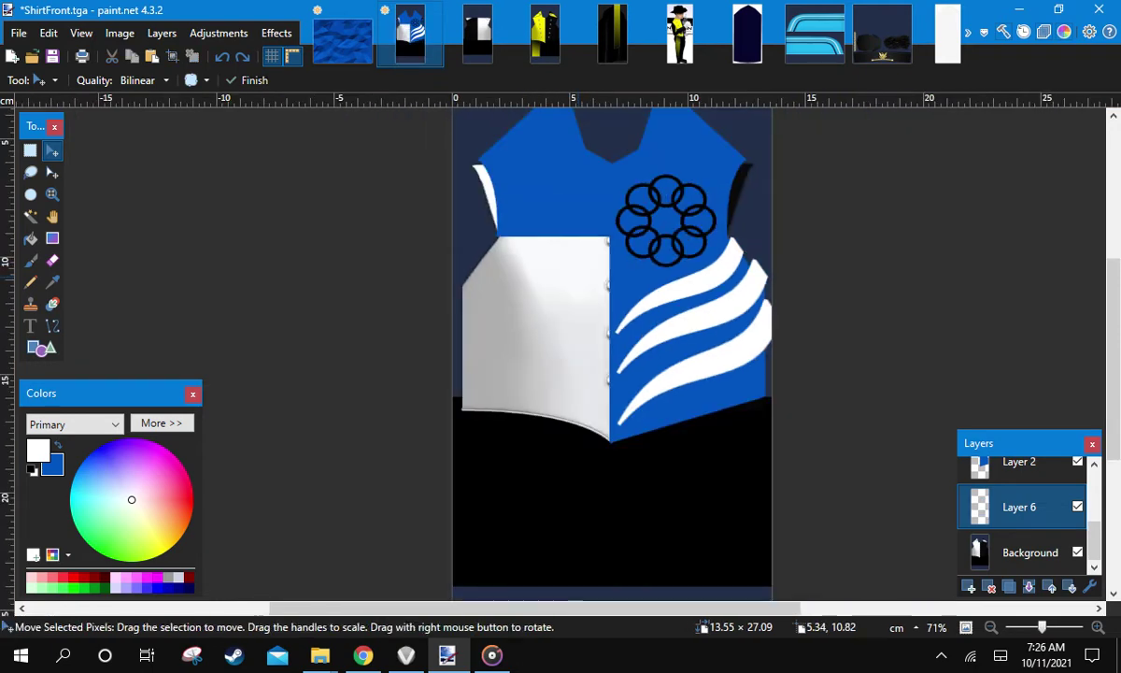
scroll(577, 276, up, 3)
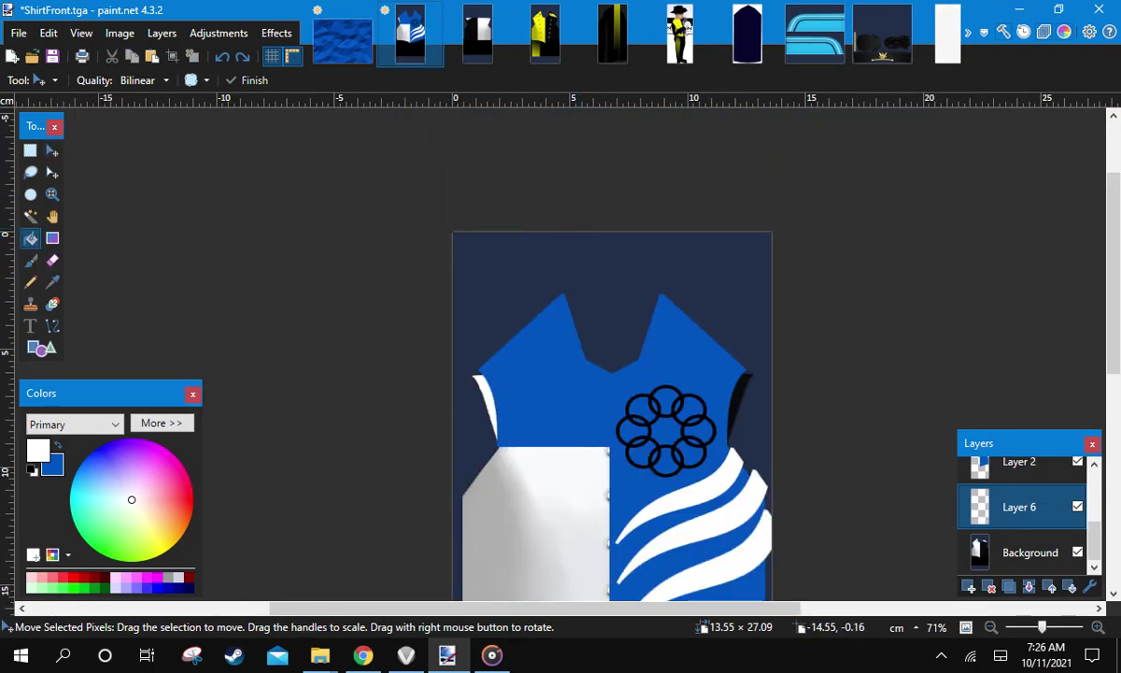
click(30, 238)
click(162, 424)
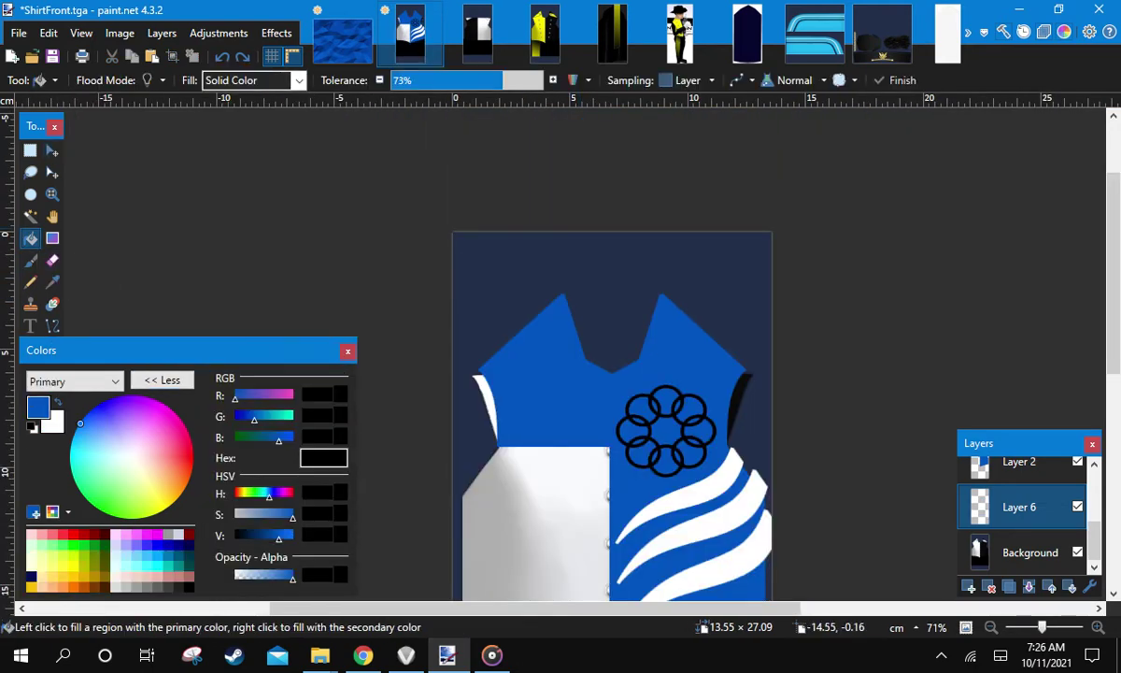
drag(278, 536, 265, 536)
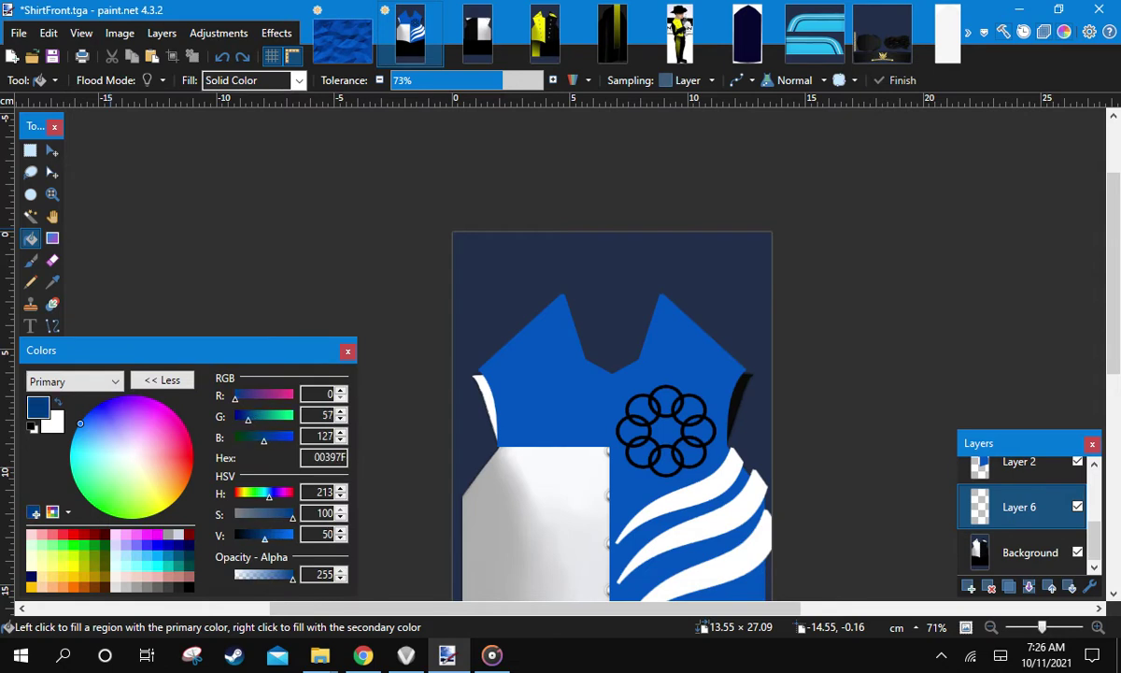
click(162, 380)
Merge Layer 5 down into Layer 2 and fill the merged shirt area with the dark blue
scroll(621, 304, down, 3)
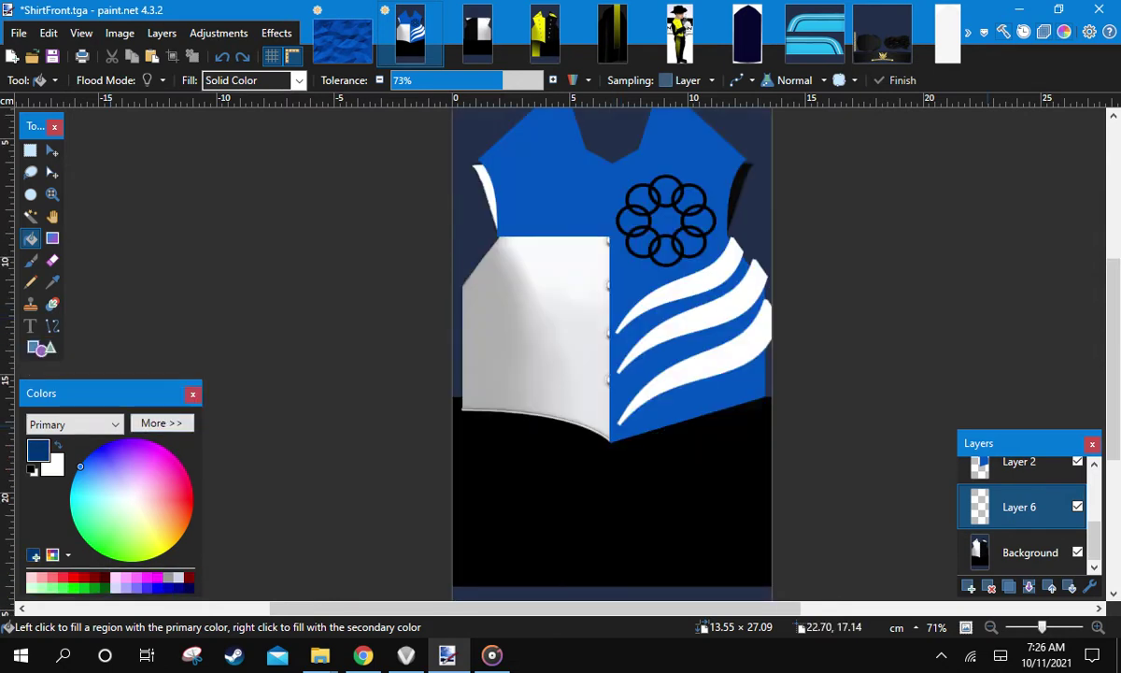
scroll(1023, 517, up, 3)
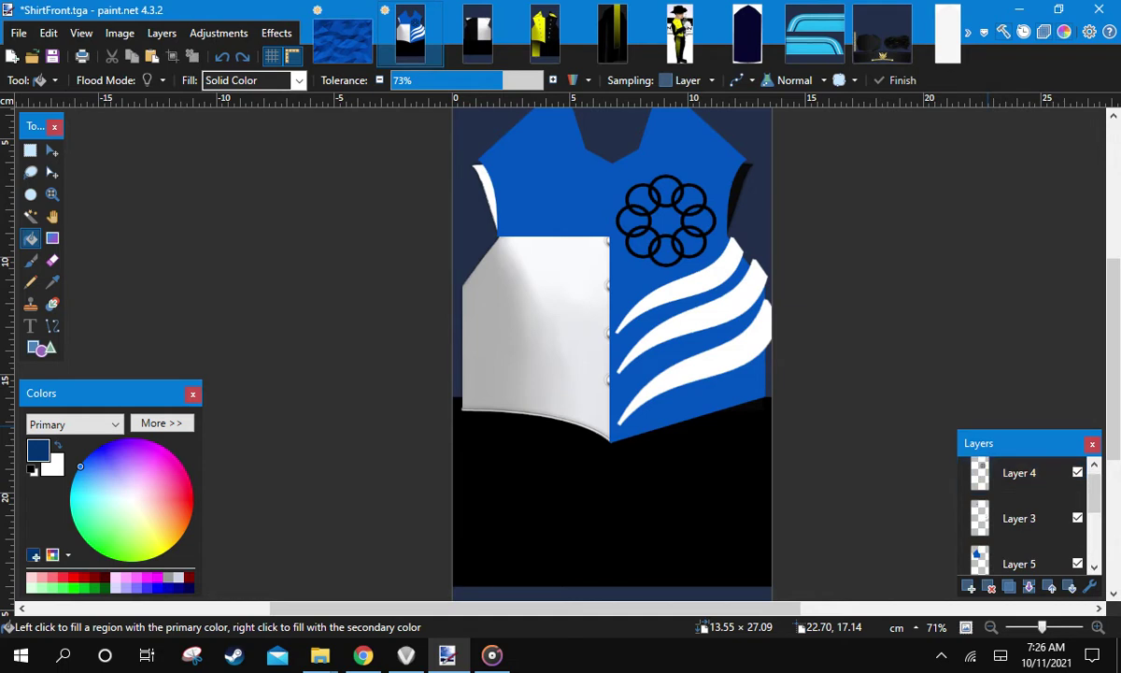
click(1020, 561)
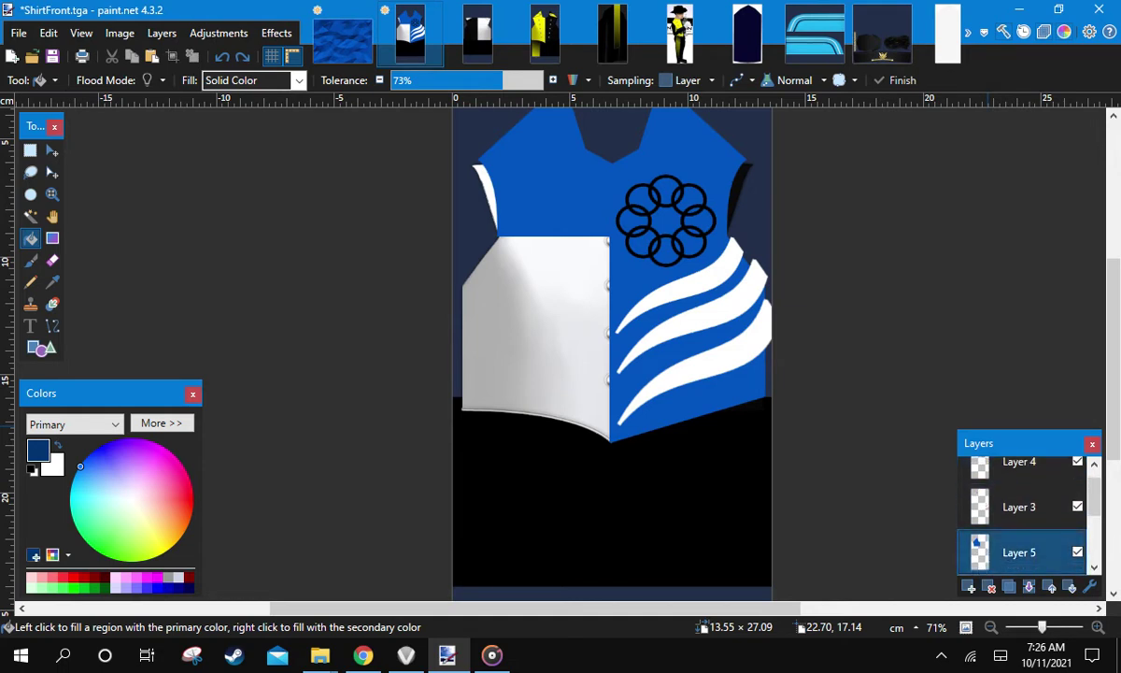
scroll(1023, 518, down, 2)
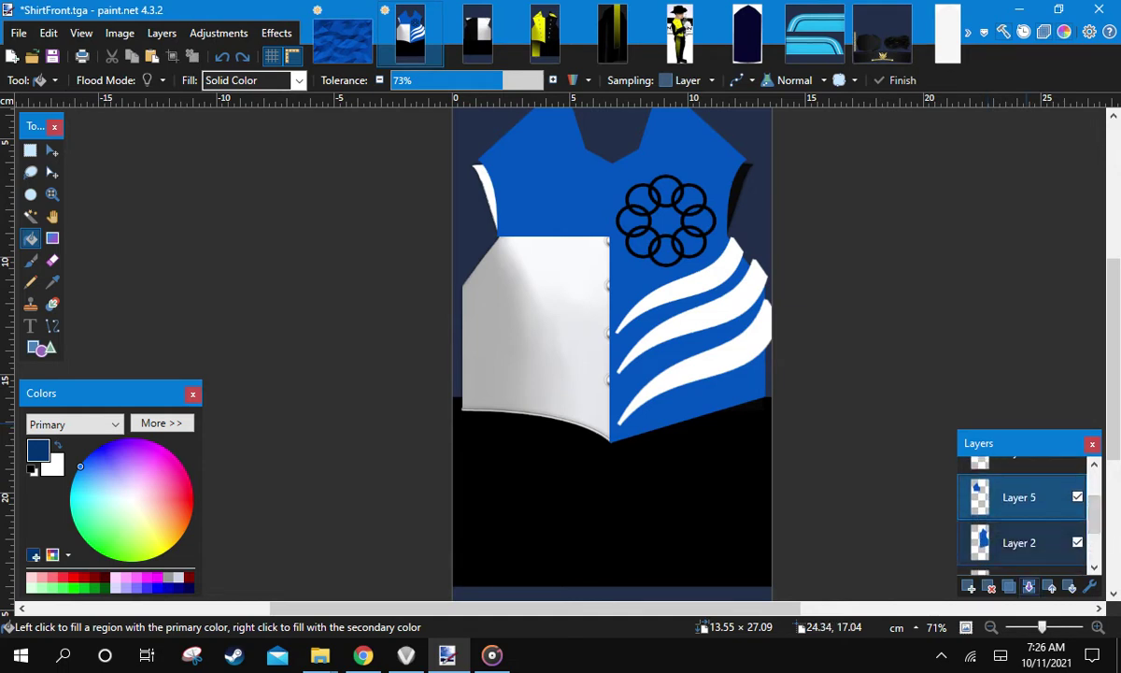
click(652, 233)
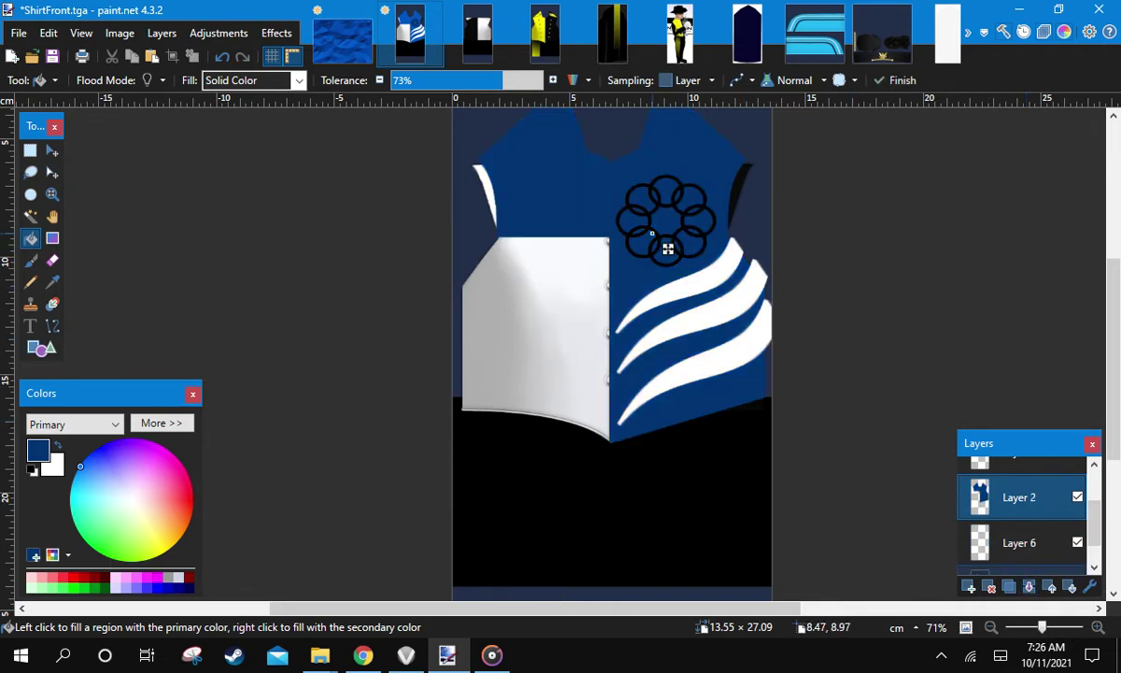
scroll(669, 247, up, 2)
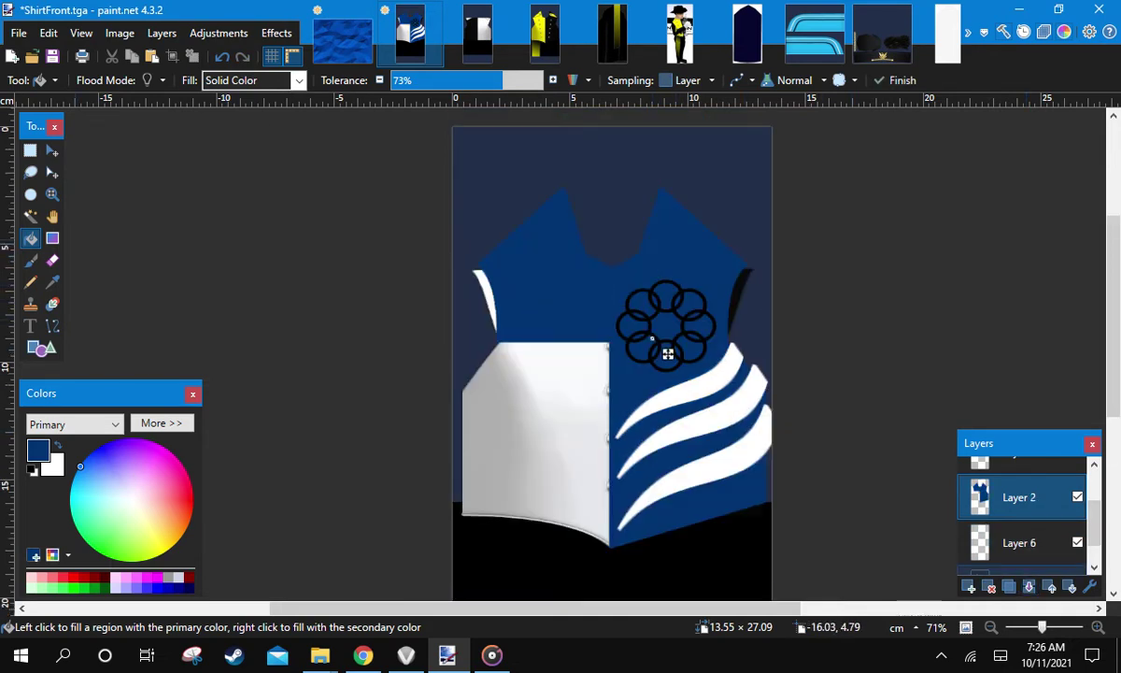
click(30, 150)
drag(479, 215, 541, 253)
click(541, 252)
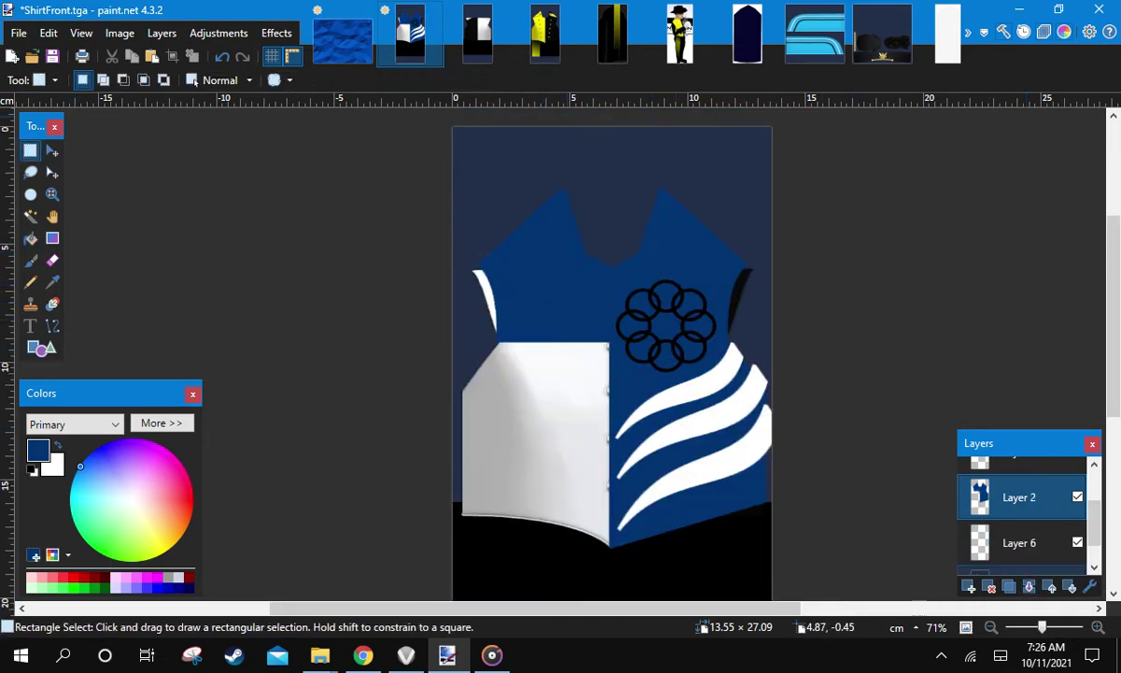
Try pasting the low-poly picture from the untitled image into the empty Layer 6 of the shirt, and undo the paste
click(342, 41)
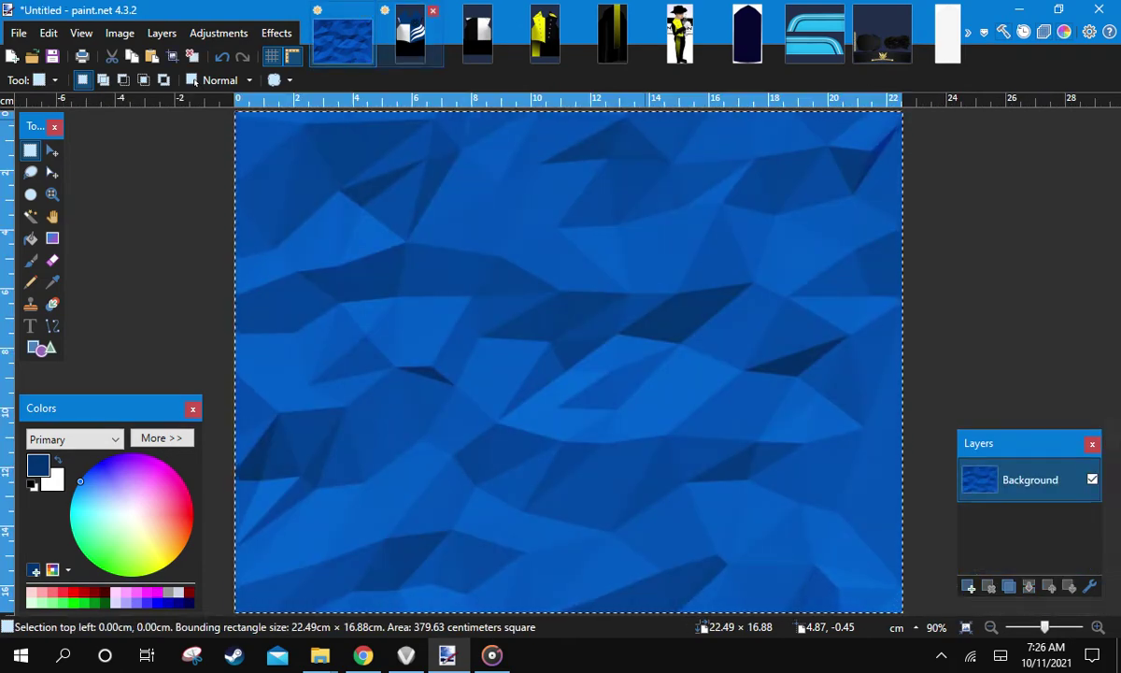
click(410, 35)
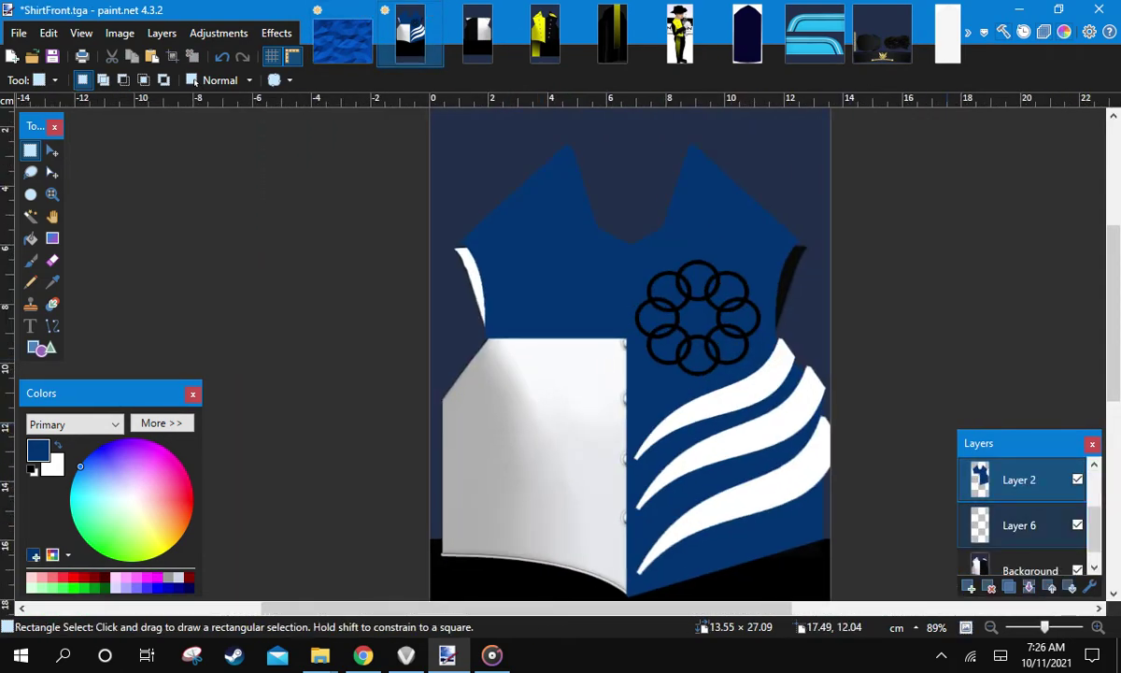
click(1020, 526)
key(ctrl+v)
click(495, 451)
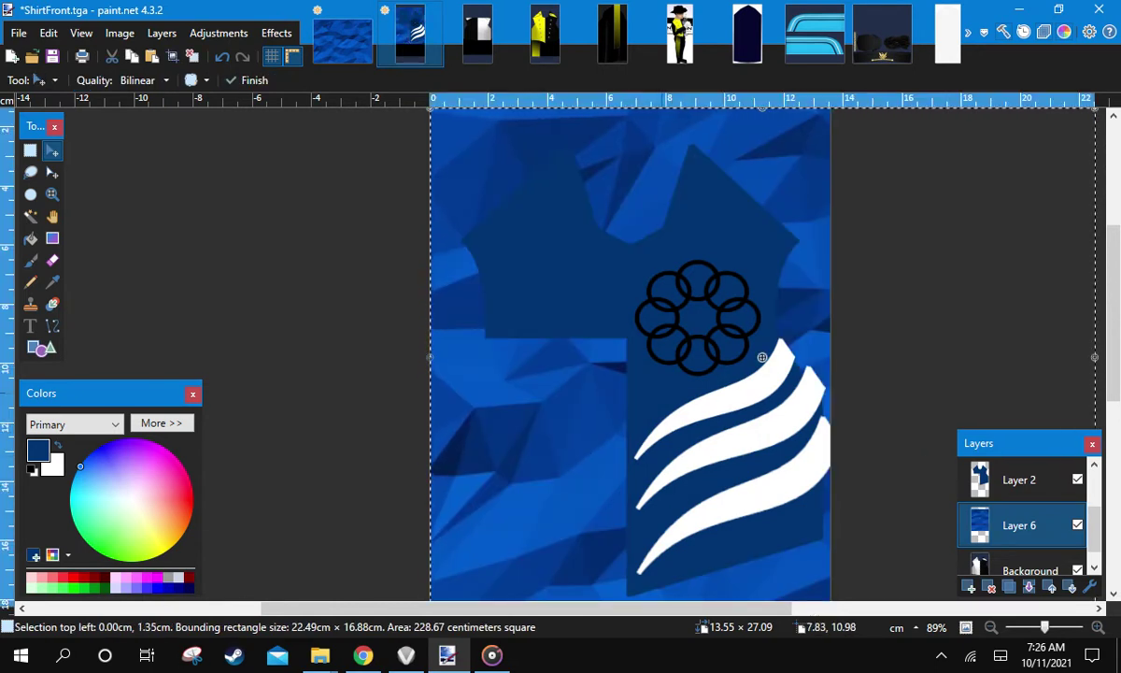
key(ctrl+z)
click(30, 150)
drag(538, 228, 599, 270)
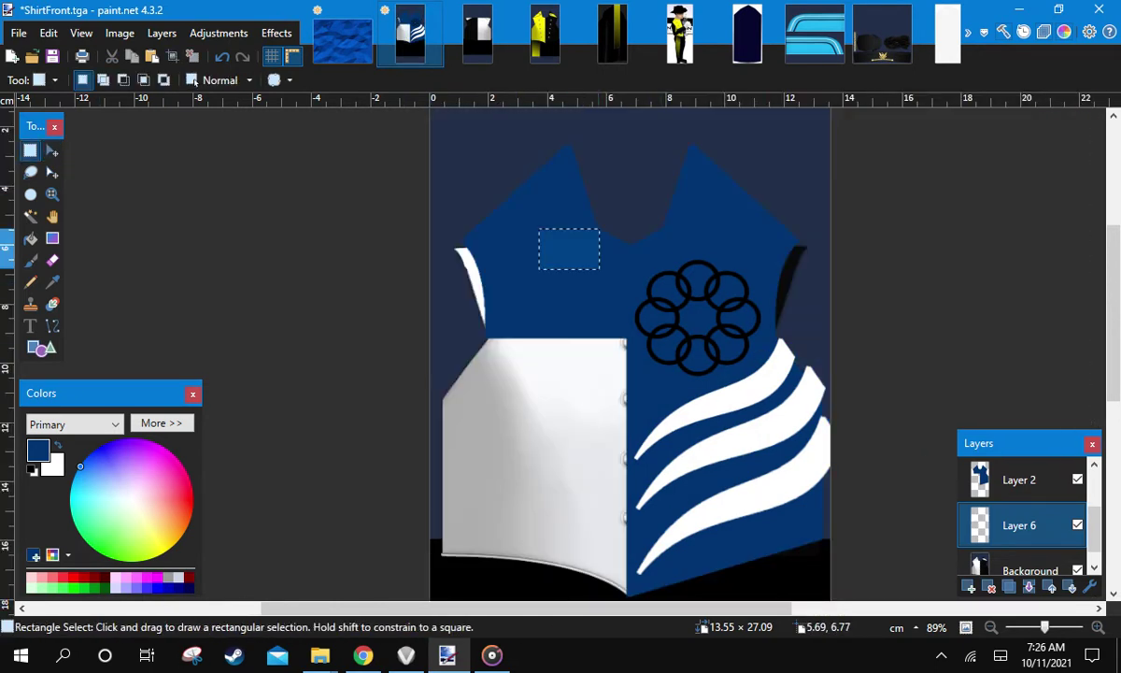
click(608, 272)
Copy the black armhole area of Background, about 2.09 × 3.39 cm, onto a new layer directly above Background
scroll(768, 297, up, 3)
click(1030, 568)
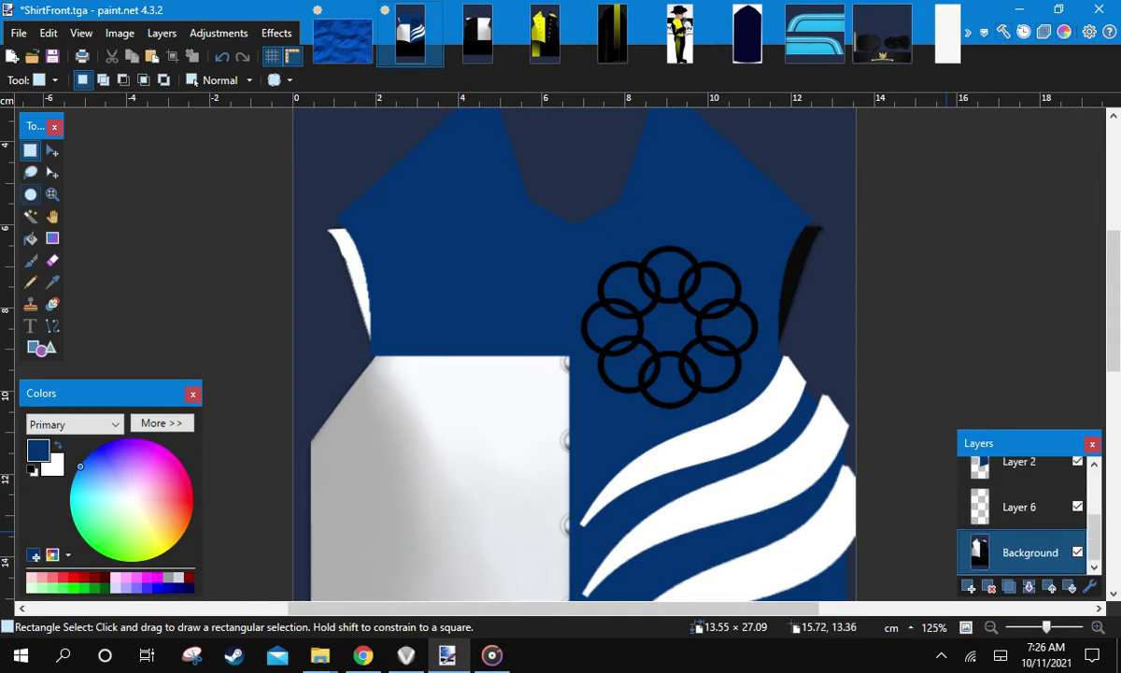
scroll(627, 315, up, 3)
drag(825, 214, 654, 492)
scroll(654, 384, down, 3)
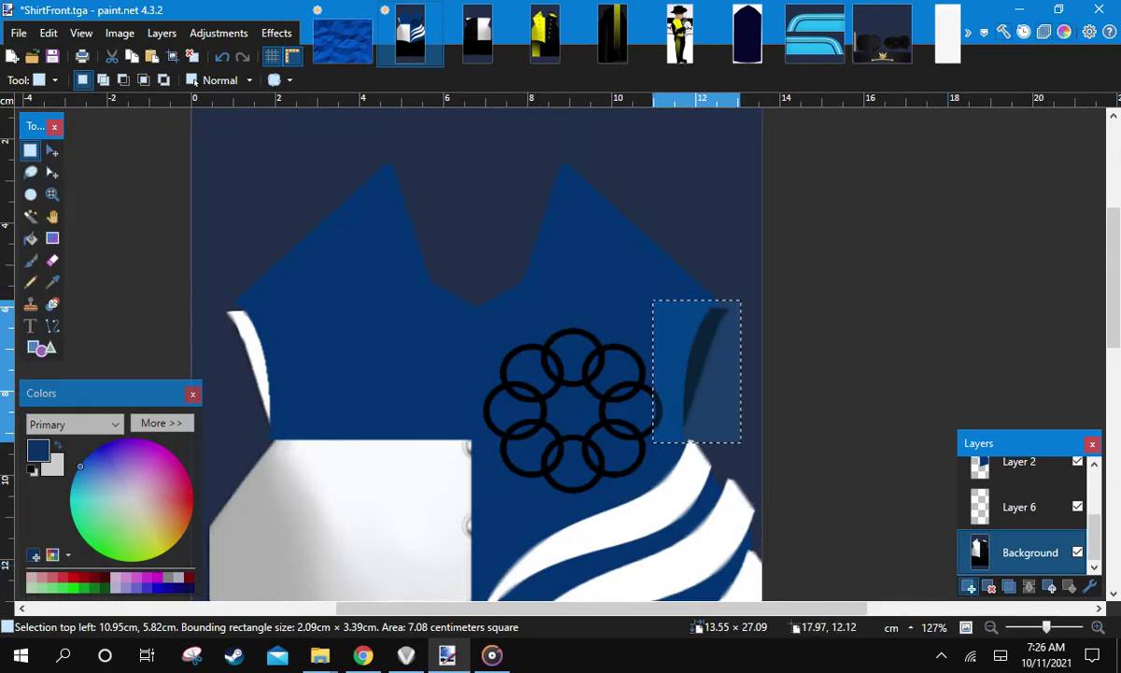
key(ctrl+shift+v)
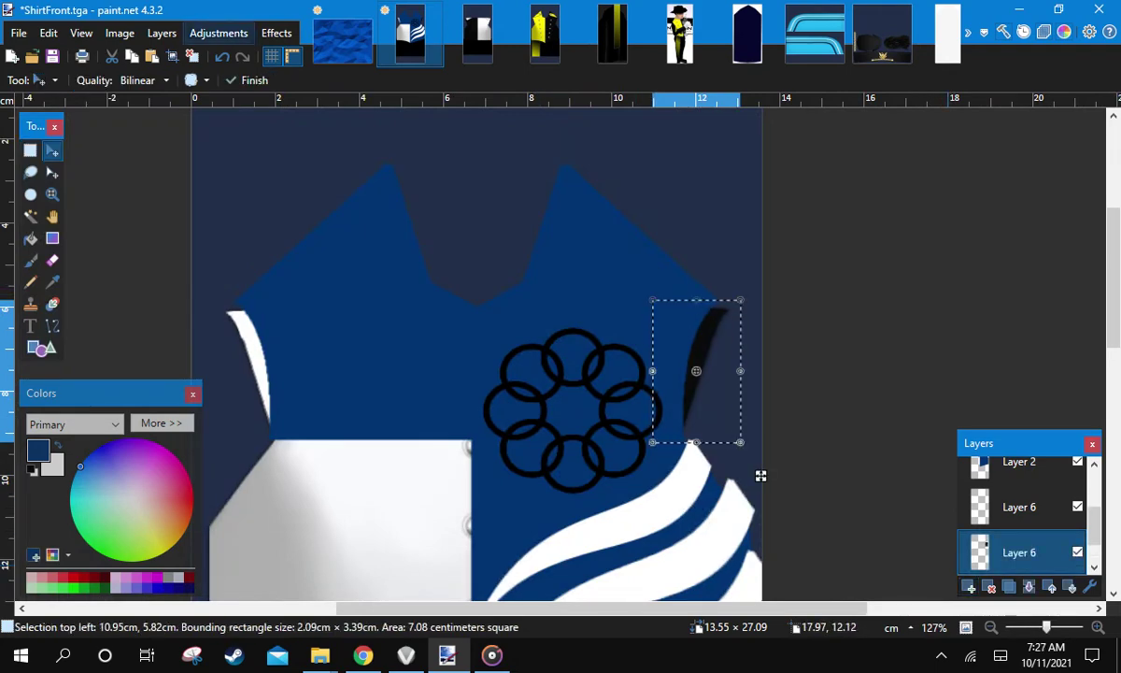
Flip the copied armhole layer horizontally so the black piece covers the white armhole on the opposite side
key(alt+a)
key(Left)
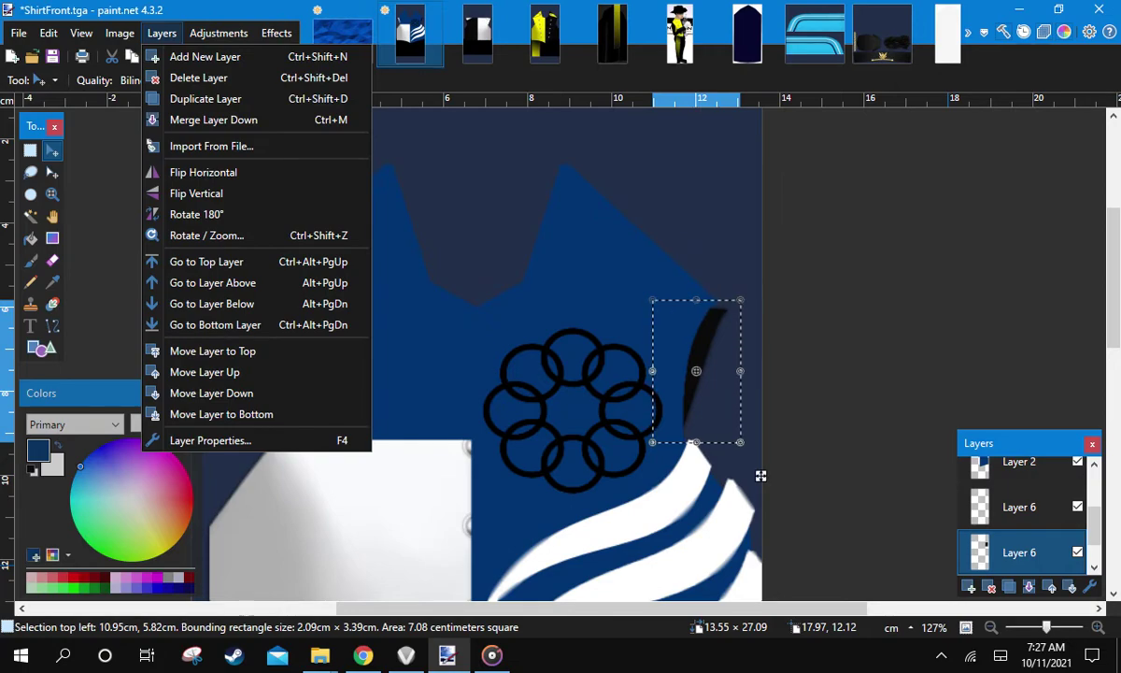
key(Down)
key(Down)
key(Down)
key(Down)
key(Down)
key(Down)
key(Return)
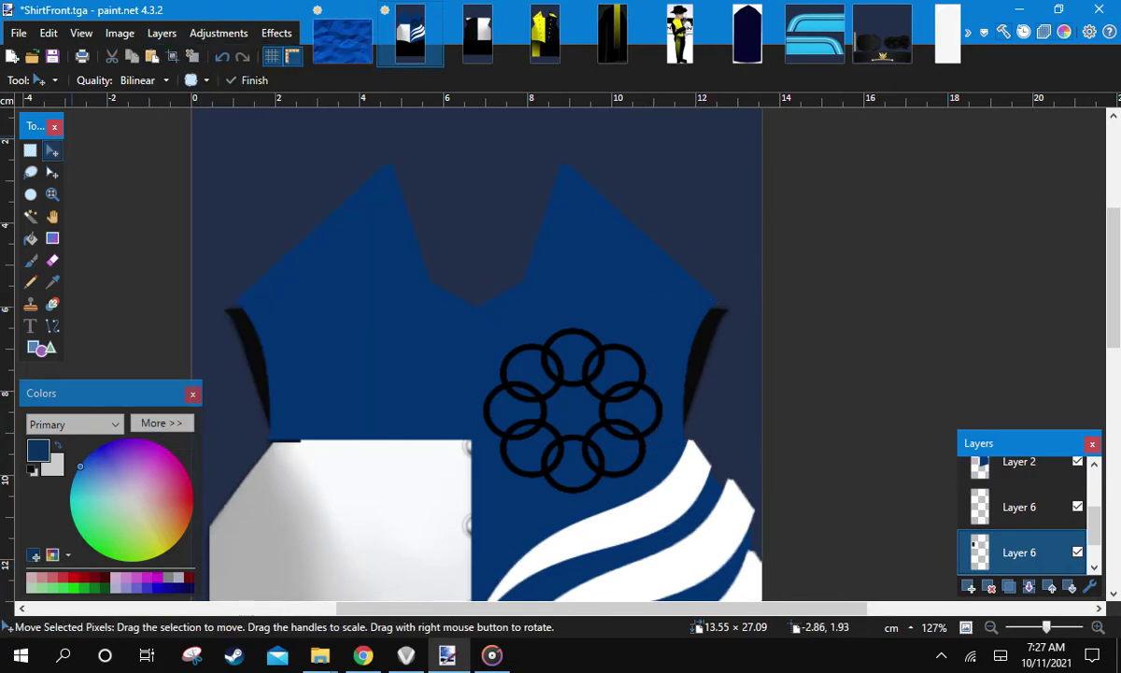
Delete the stray black strip below the mirrored armhole along the top edge of the white panel
key(s)
scroll(272, 446, up, 6)
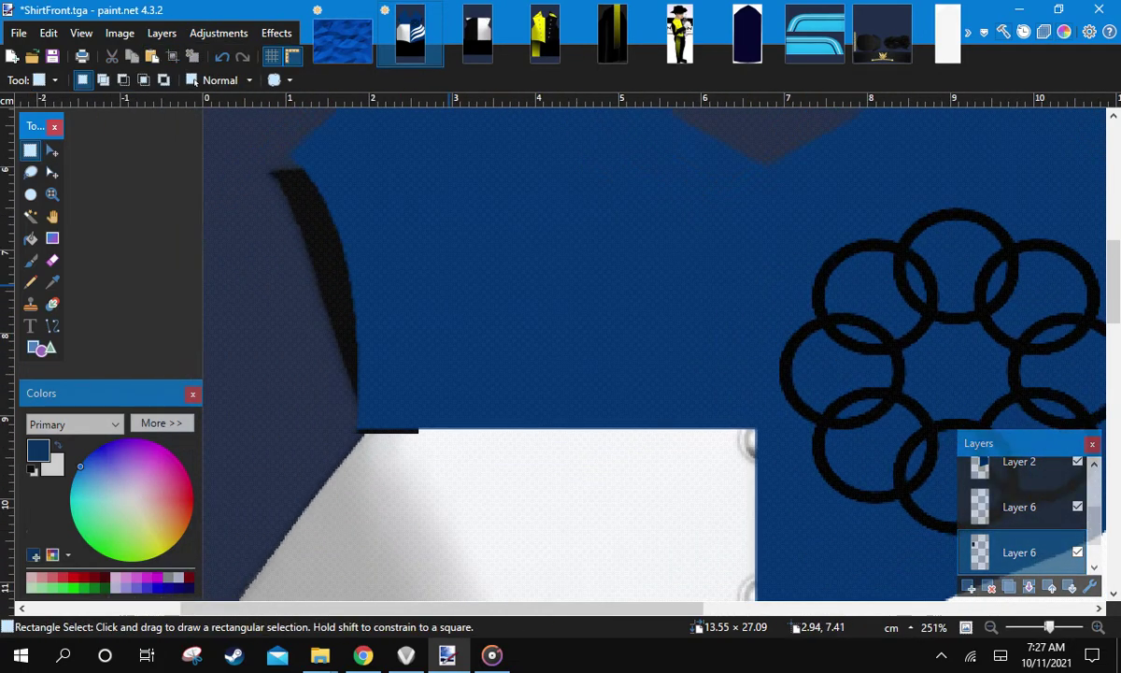
scroll(572, 360, up, 1)
drag(569, 362, 488, 354)
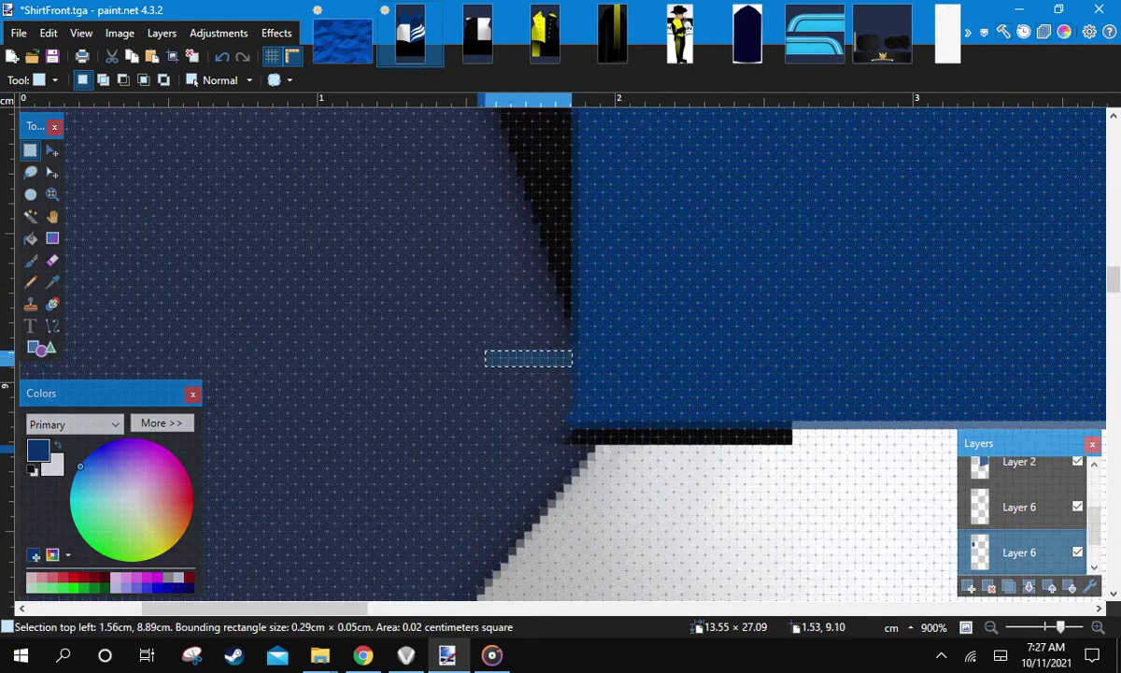
mouse_move(486, 468)
mouse_down()
mouse_move(806, 401)
mouse_move(836, 384)
mouse_up()
key(Delete)
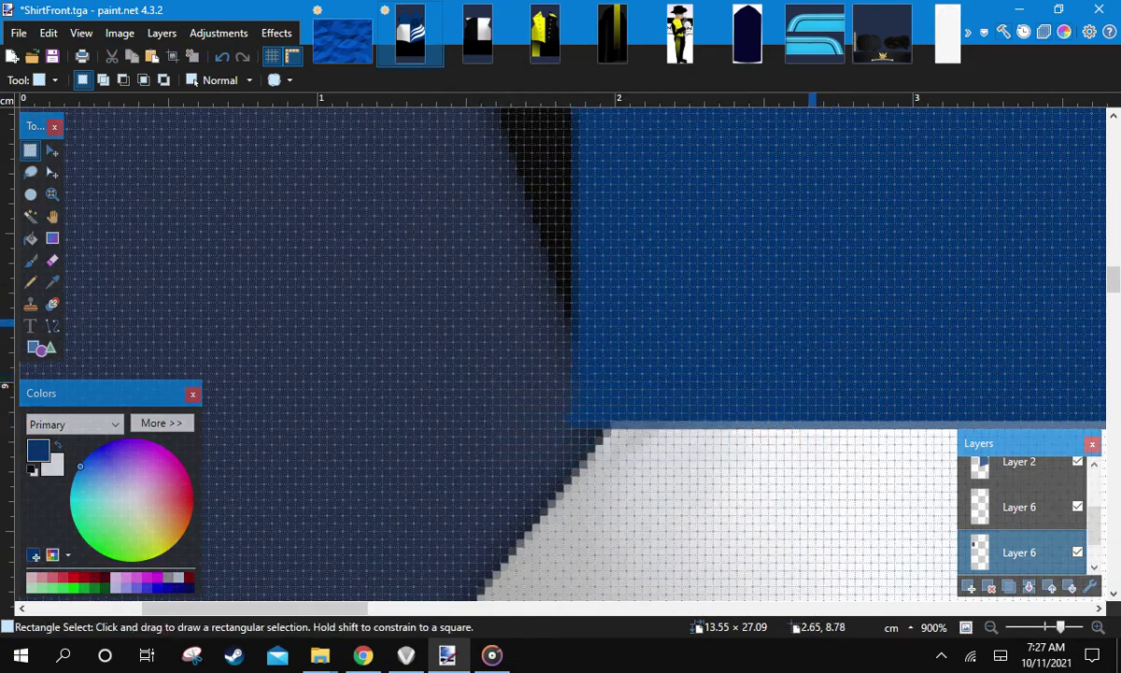
scroll(561, 355, down, 8)
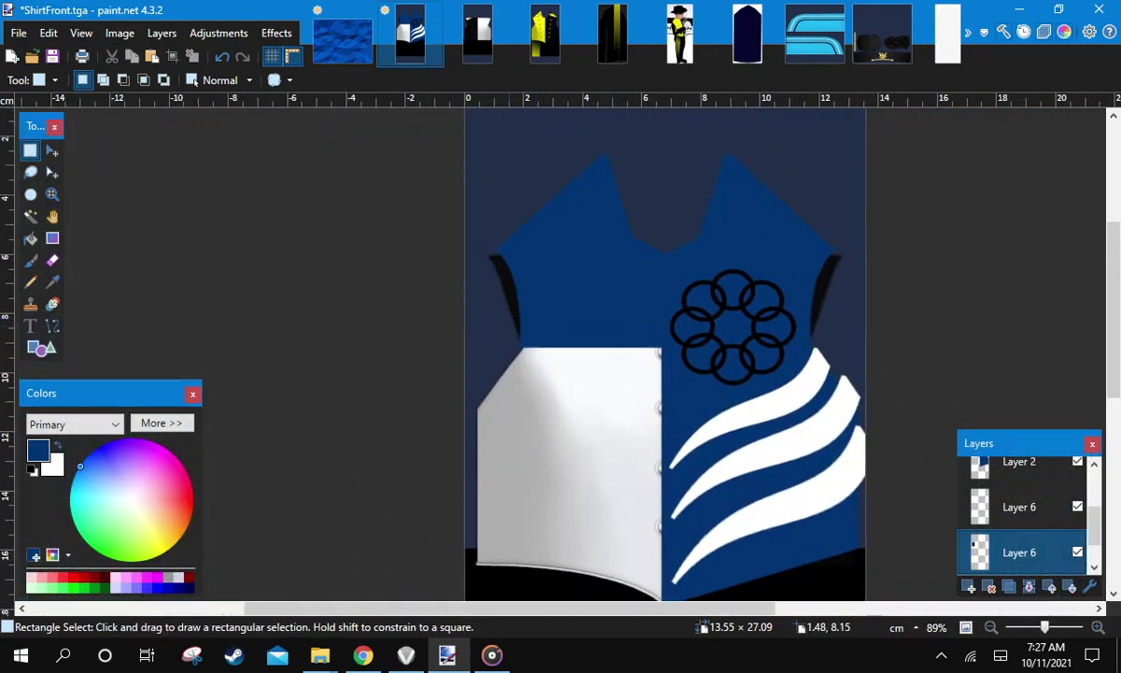
scroll(755, 240, down, 6)
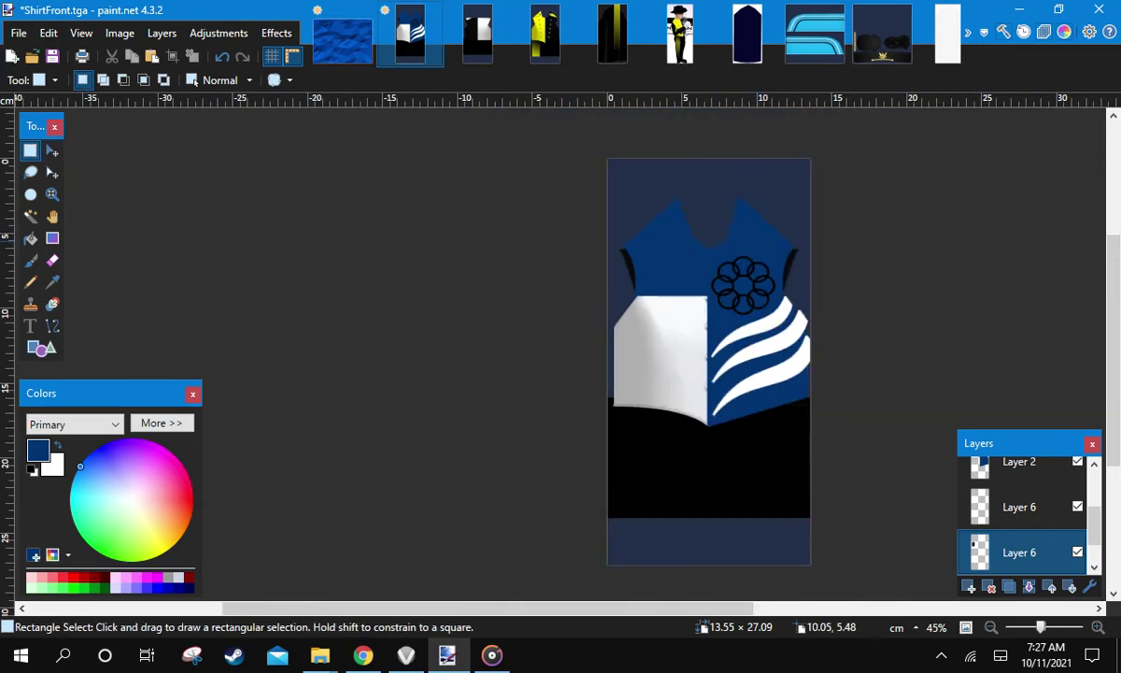
drag(758, 240, 550, 224)
scroll(562, 273, up, 5)
drag(556, 265, 650, 265)
scroll(590, 233, up, 2)
drag(590, 227, 606, 275)
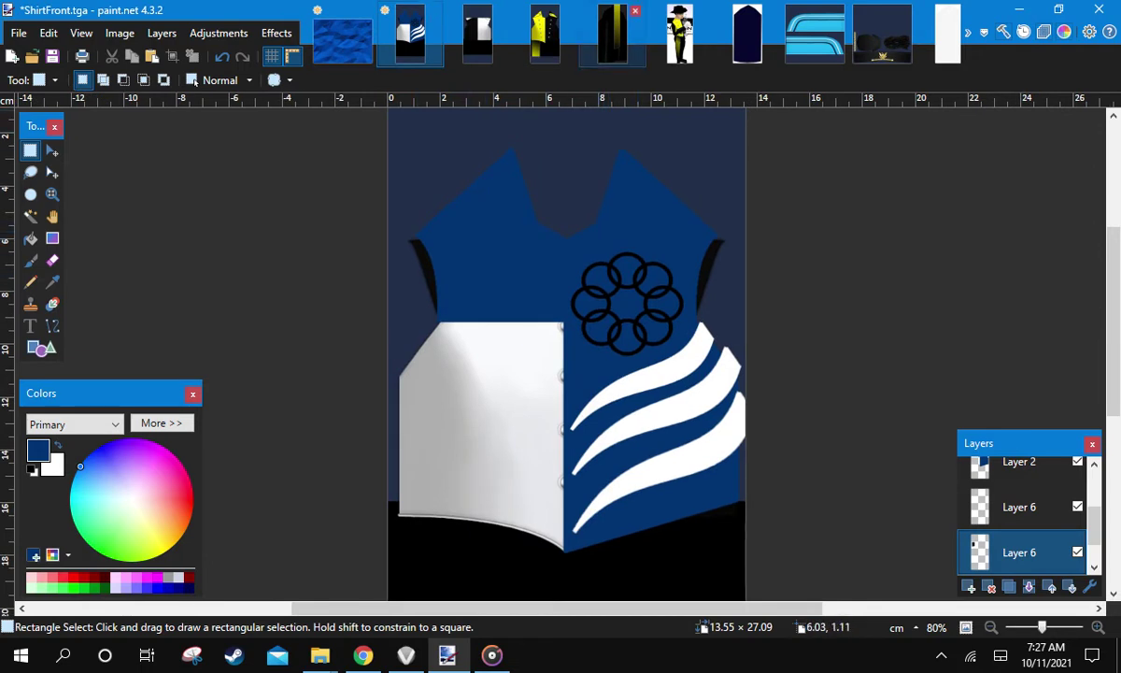
Switch to the yellow ShirtFront.tga and select the bordered yellow panel below the shirt hem, about 3.70 × 7.65 cm
click(679, 33)
click(544, 33)
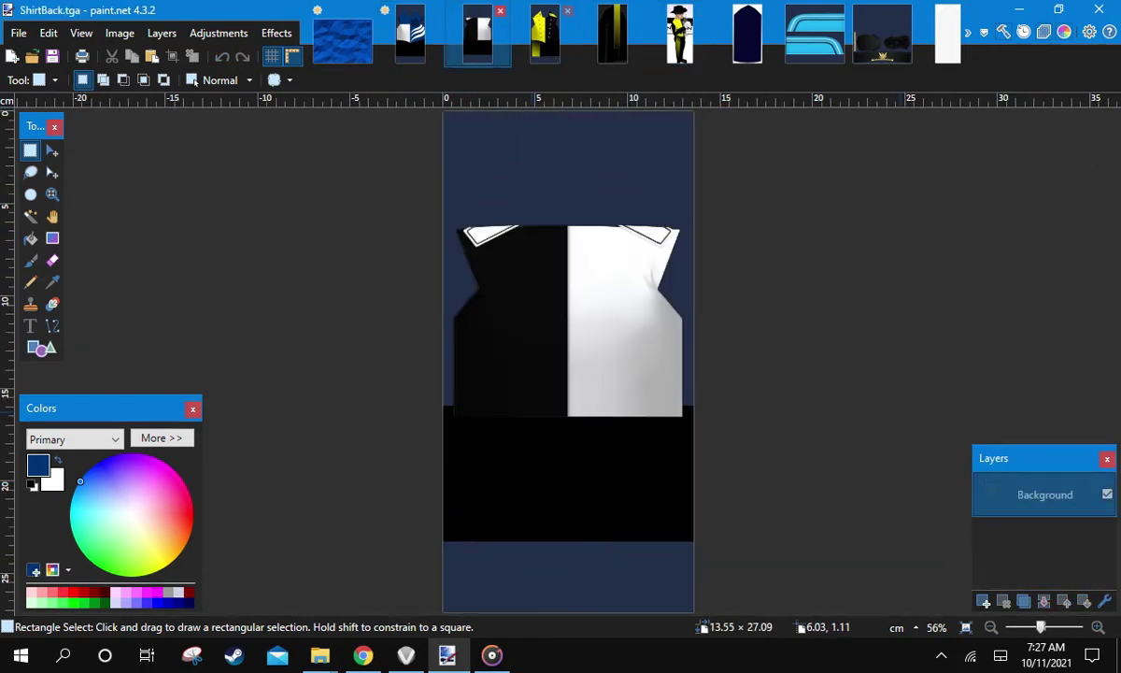
scroll(531, 317, up, 4)
scroll(531, 316, down, 5)
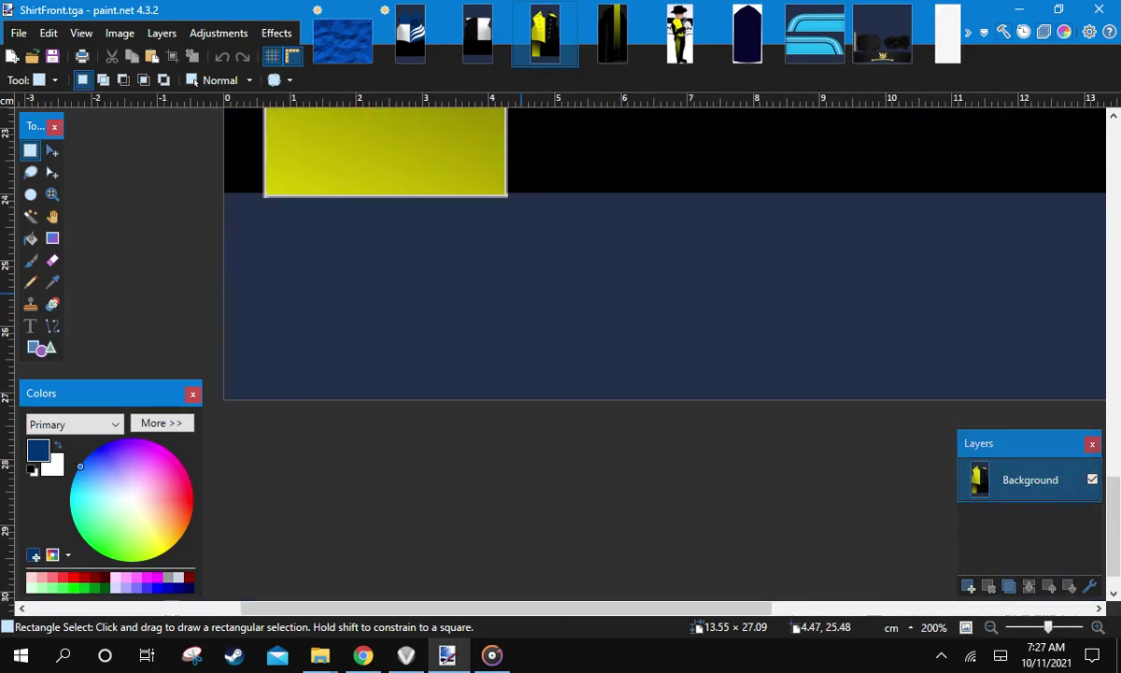
scroll(412, 179, up, 7)
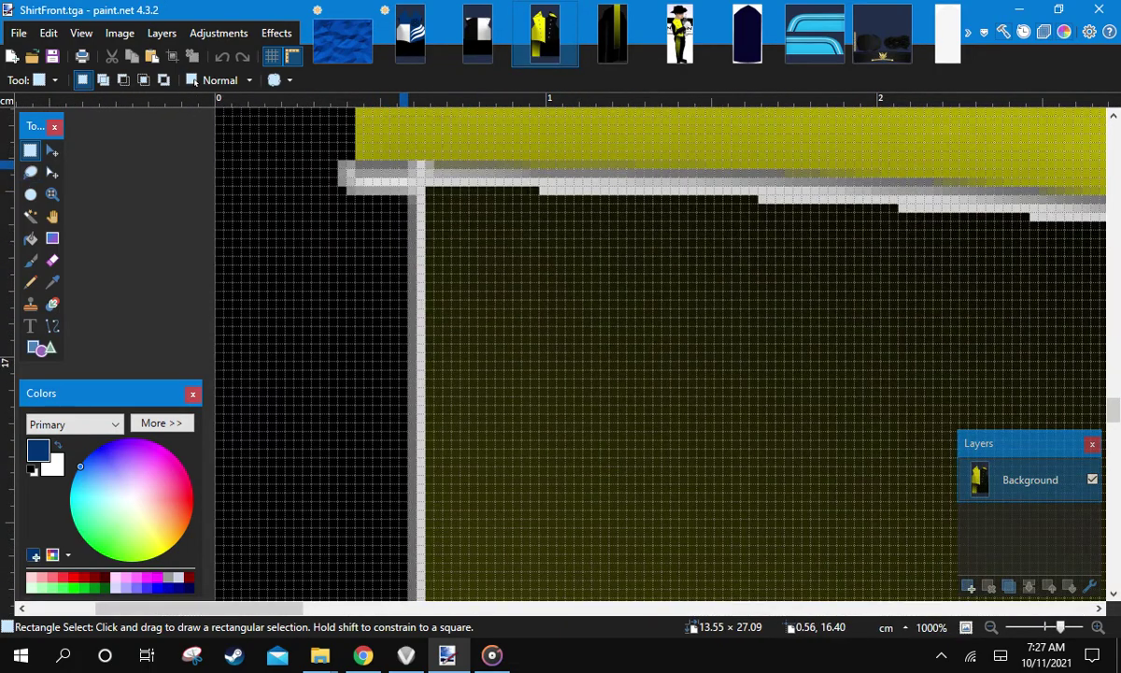
drag(404, 168, 638, 308)
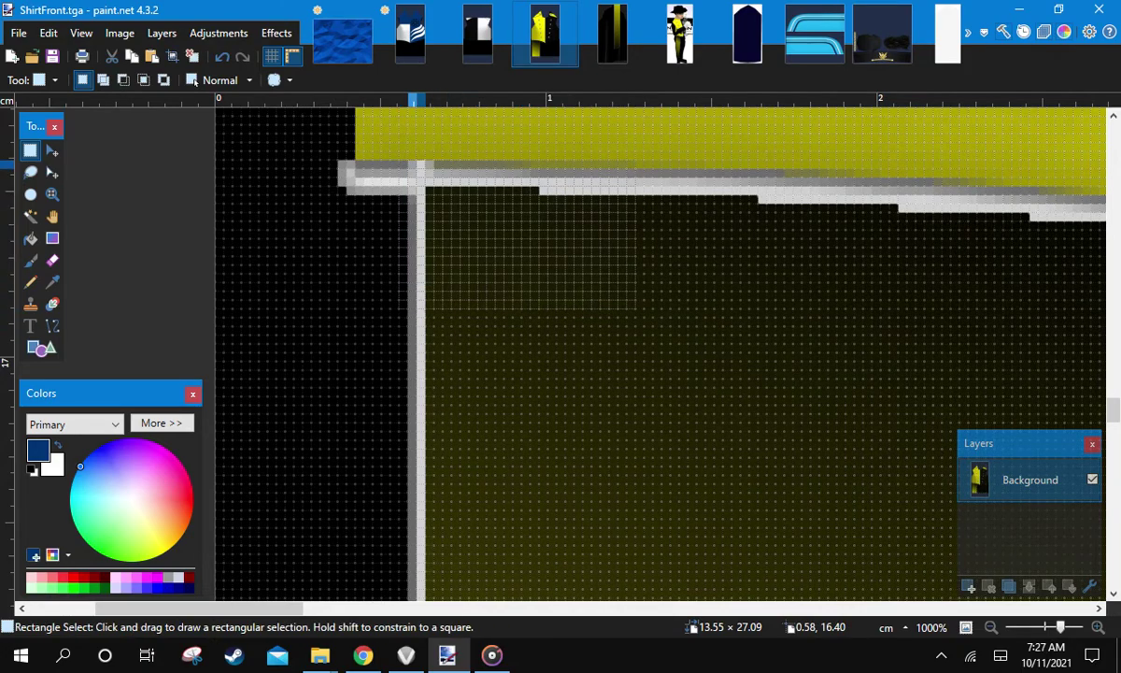
scroll(619, 259, down, 8)
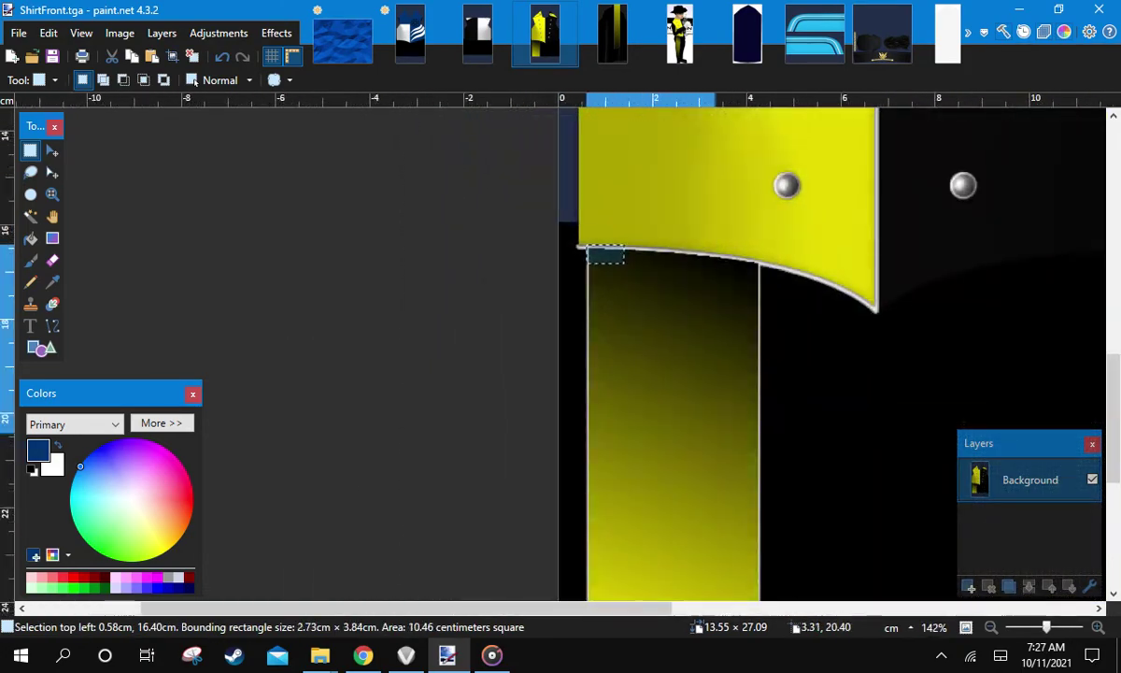
drag(715, 433, 744, 409)
scroll(767, 468, up, 4)
scroll(778, 436, up, 6)
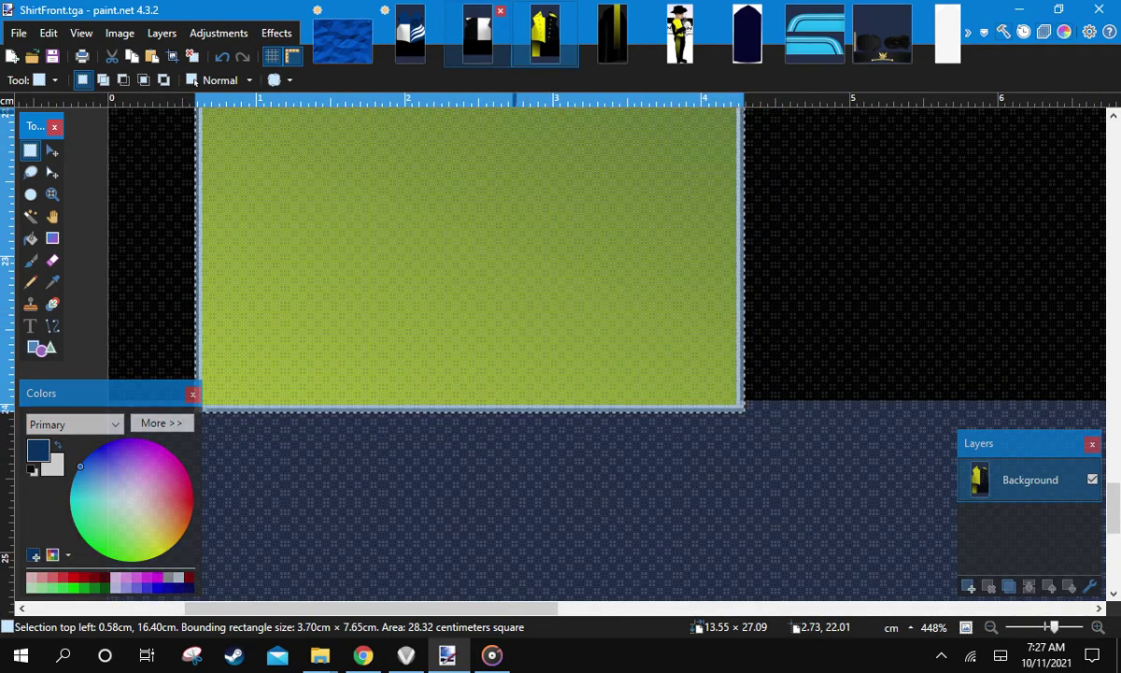
Switch to the blue-and-white ShirtFront.tga and paste the yellow panel onto a new layer directly above Background, below the shirt hem
click(477, 39)
click(410, 39)
scroll(860, 482, down, 3)
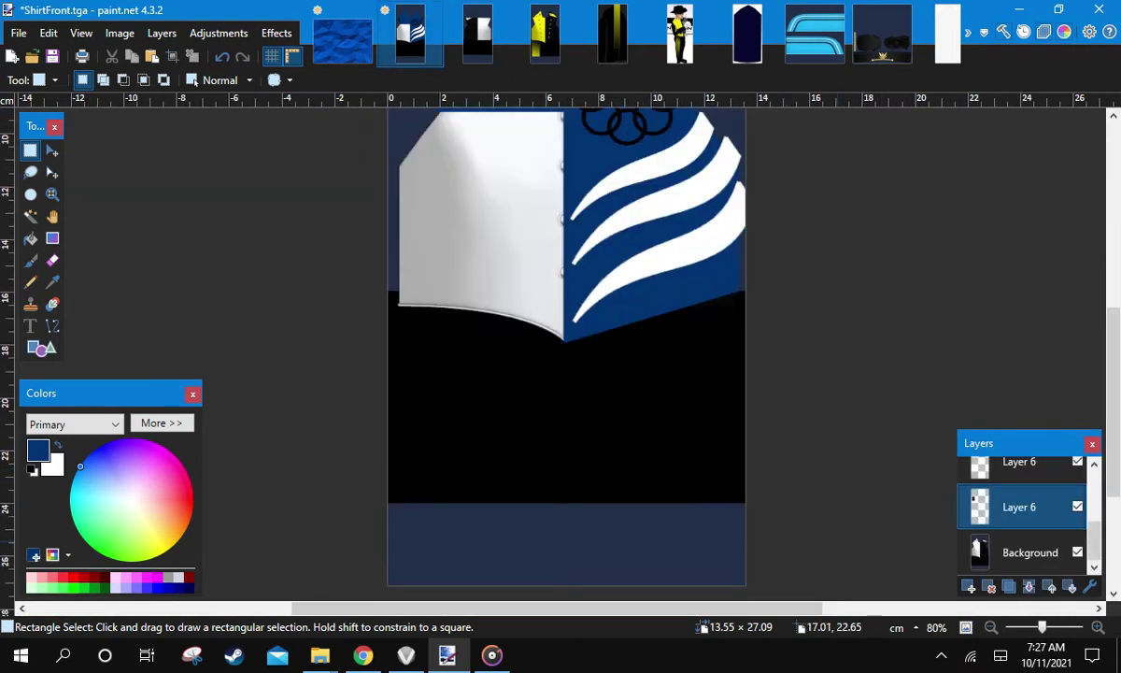
drag(1094, 498, 1094, 536)
scroll(1023, 513, up, 3)
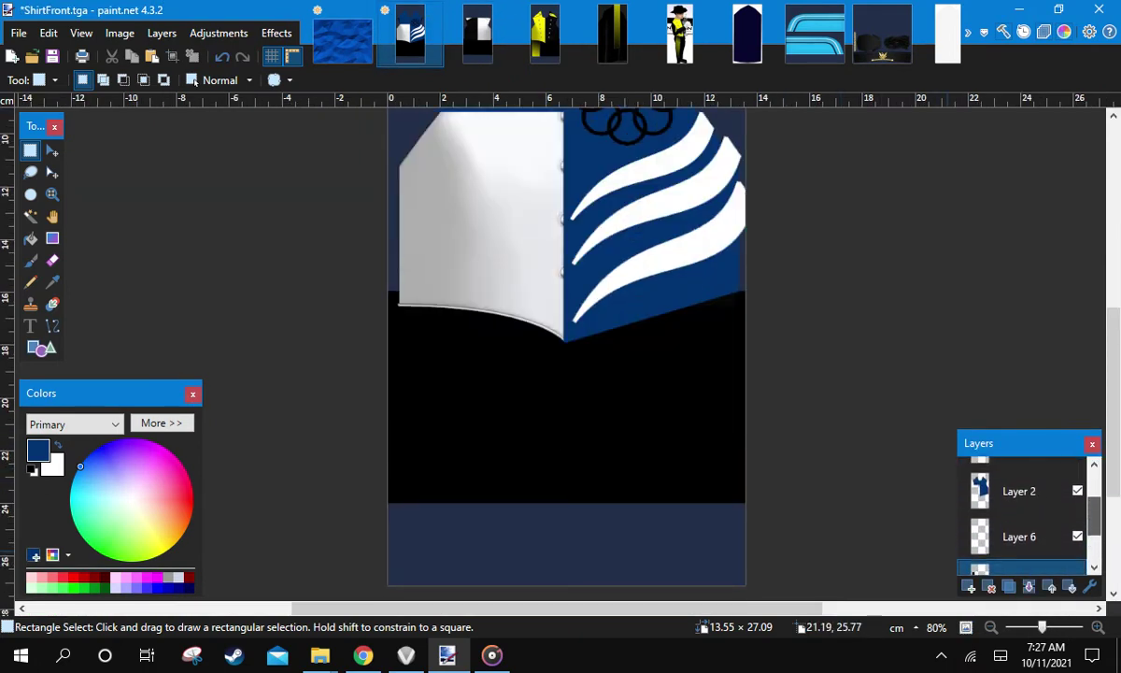
scroll(1024, 514, down, 3)
scroll(1024, 519, up, 1)
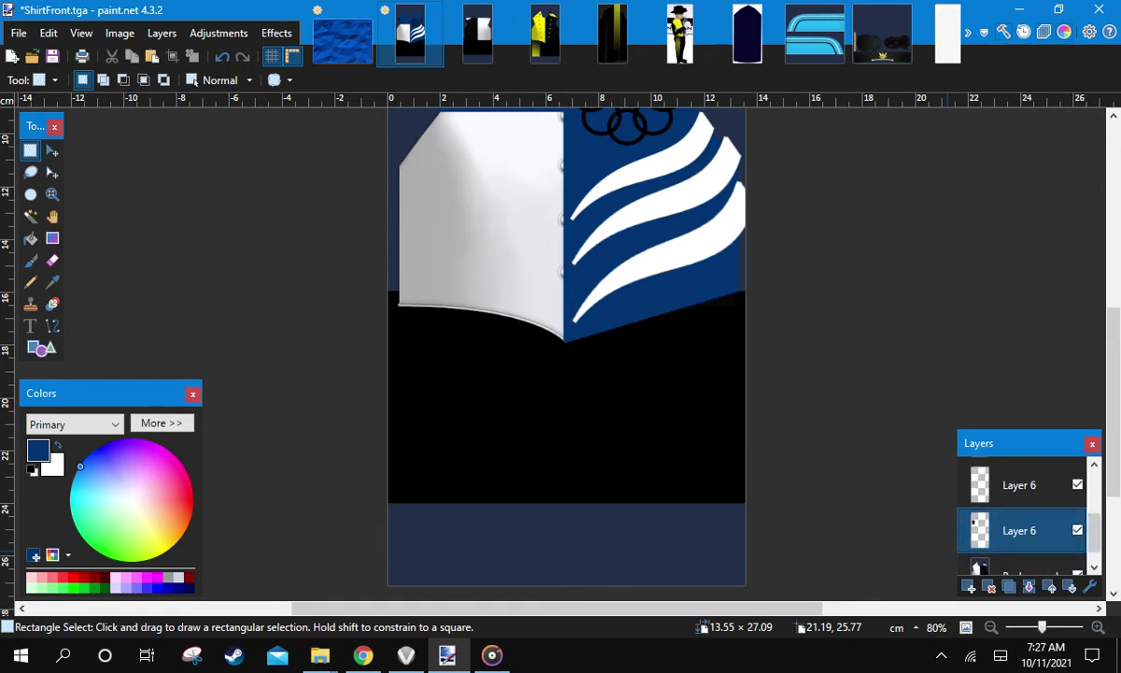
scroll(1023, 518, up, 2)
scroll(1023, 518, down, 3)
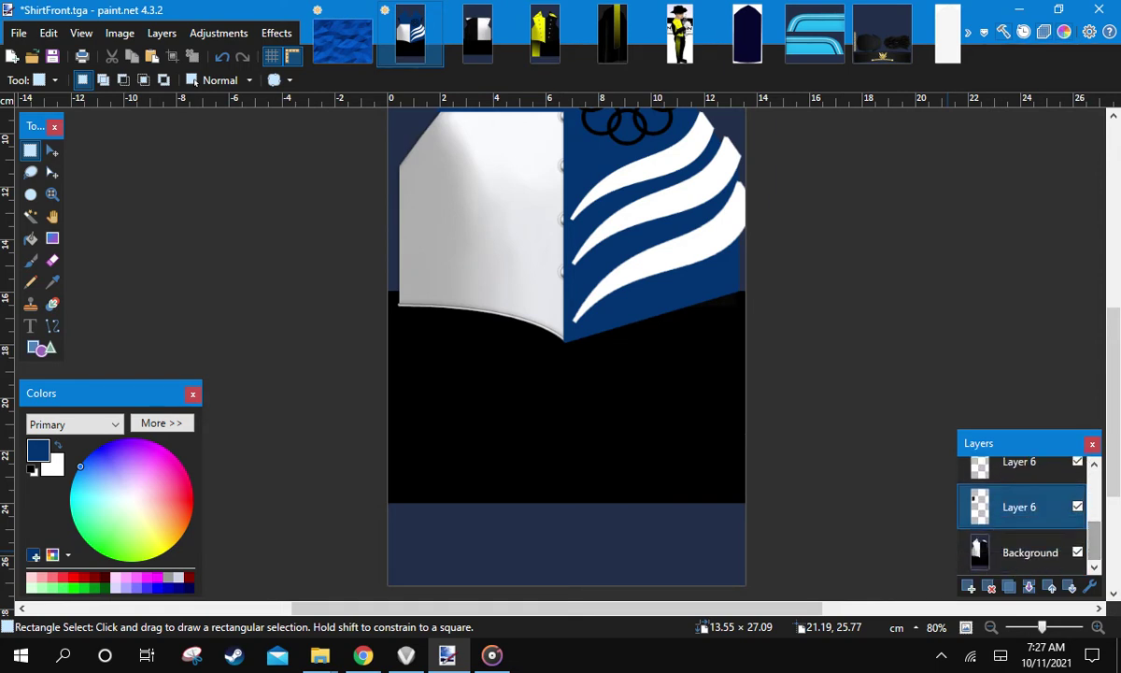
click(1023, 553)
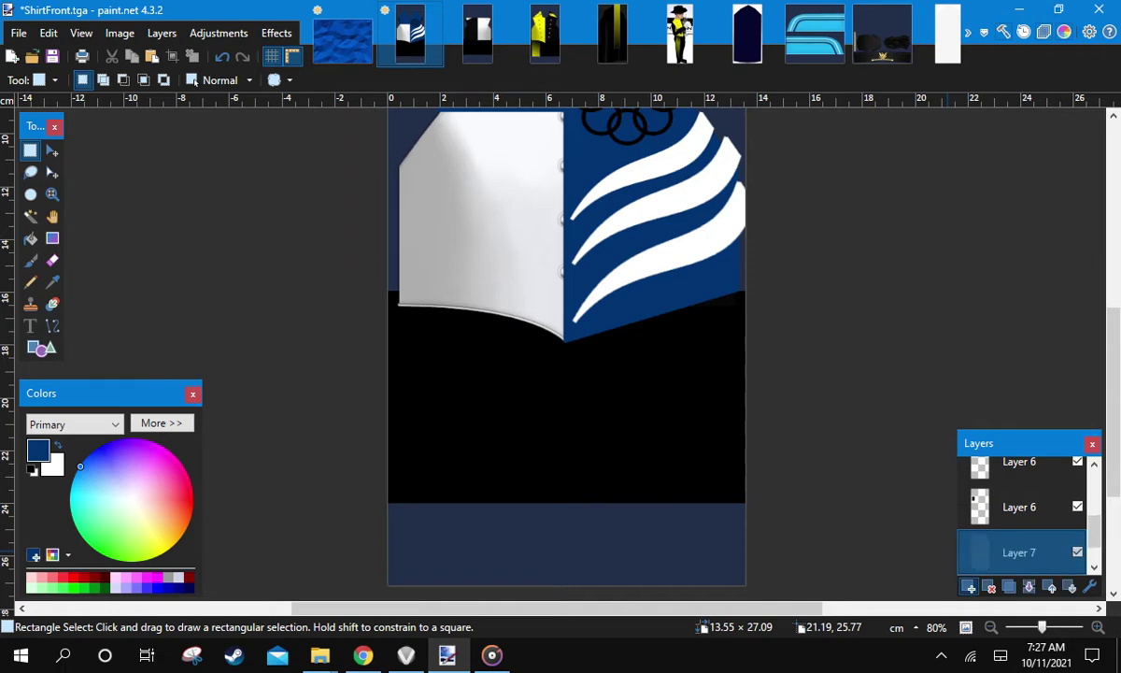
key(ctrl+v)
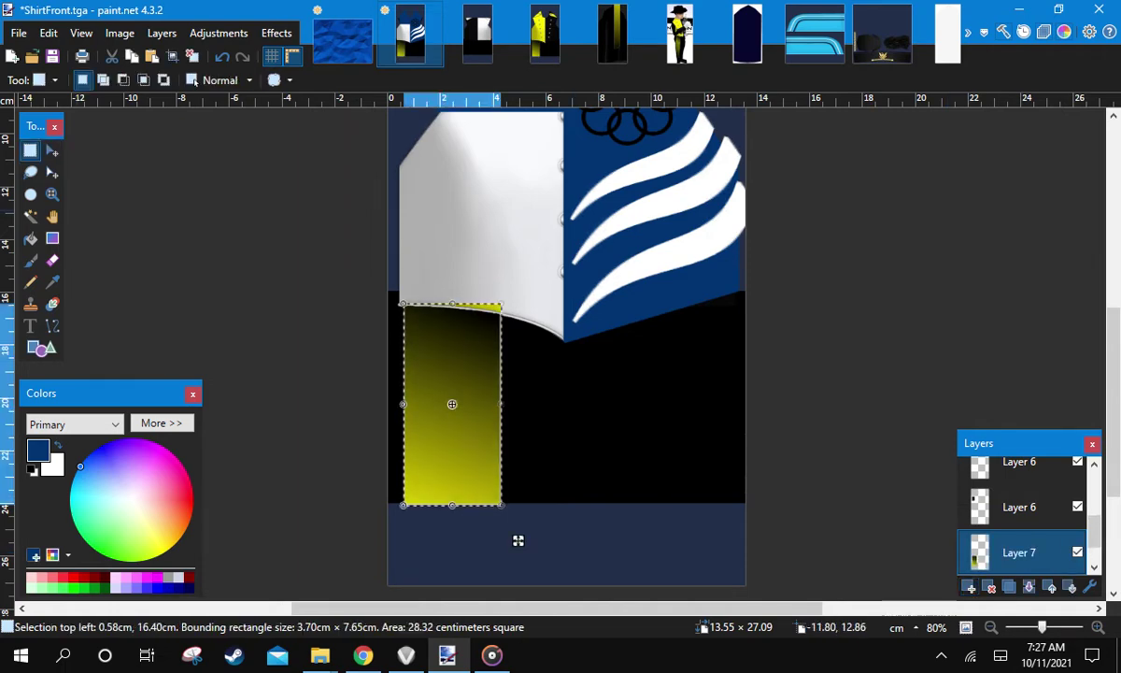
drag(451, 213, 531, 259)
click(470, 362)
Switch to the untitled blue polygon texture image and copy the entire texture
scroll(470, 362, up, 9)
scroll(548, 335, down, 8)
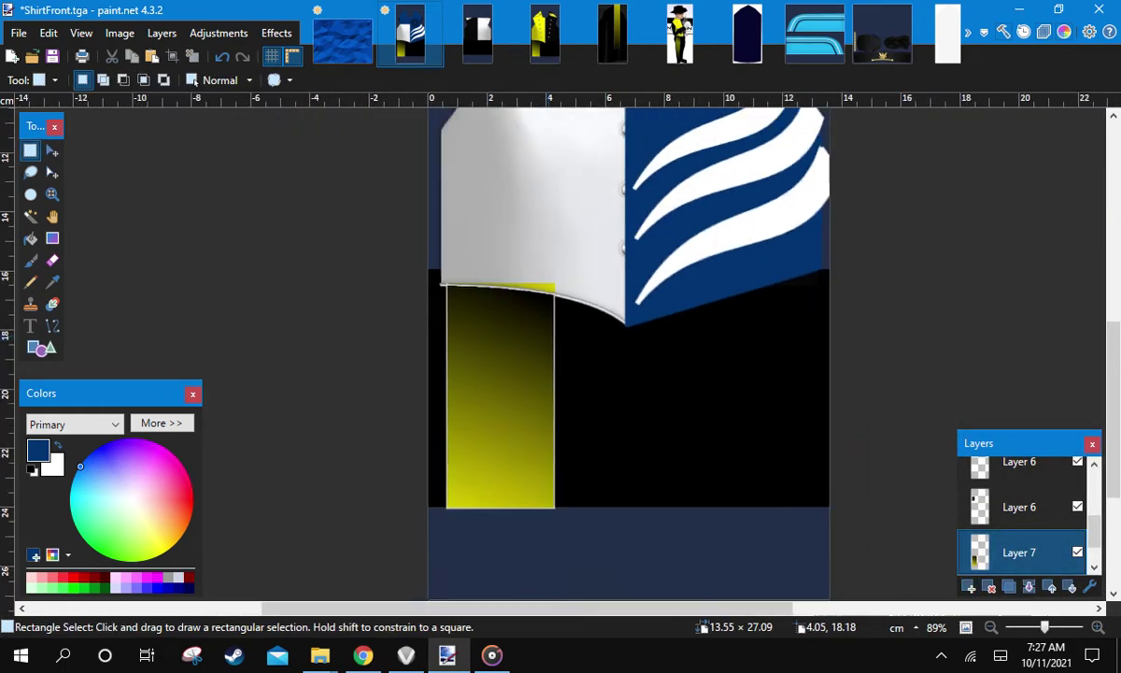
scroll(549, 335, down, 1)
drag(548, 335, 587, 346)
mouse_move(598, 244)
mouse_down()
mouse_move(606, 278)
mouse_move(604, 252)
mouse_up()
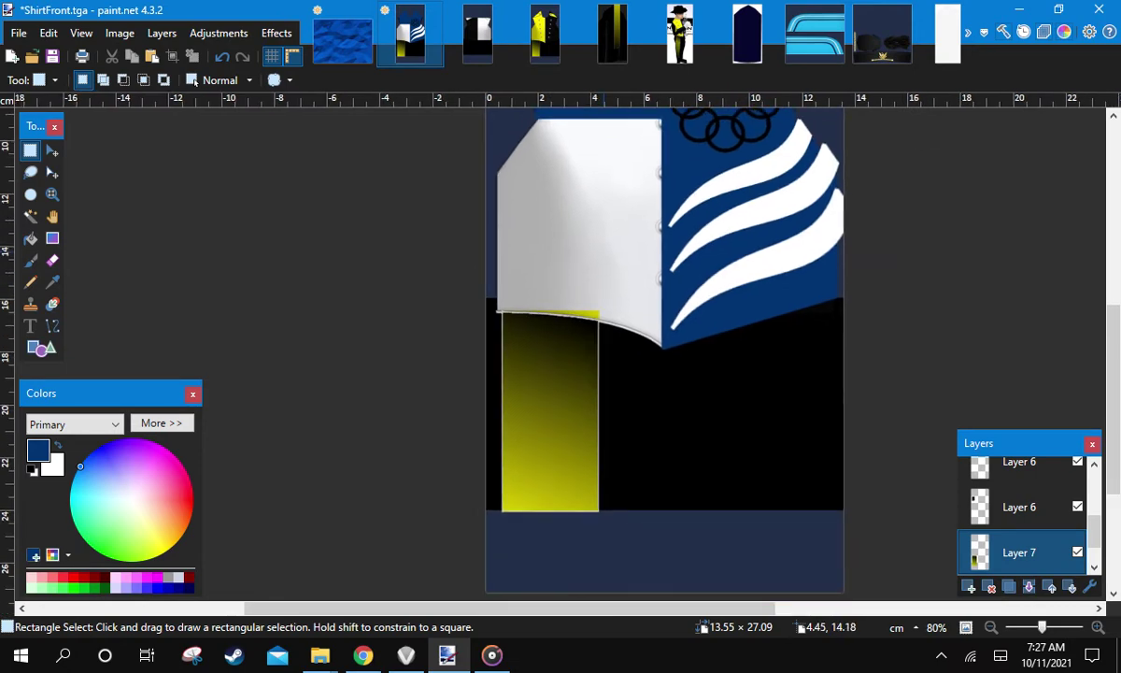
scroll(664, 351, up, 3)
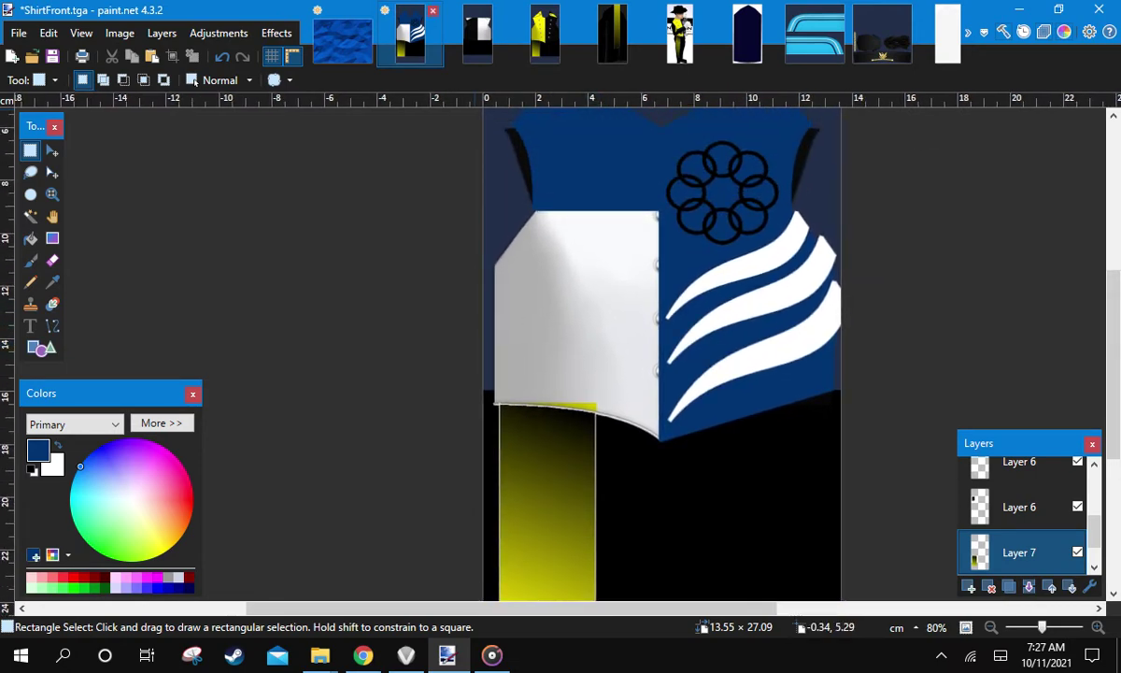
click(343, 35)
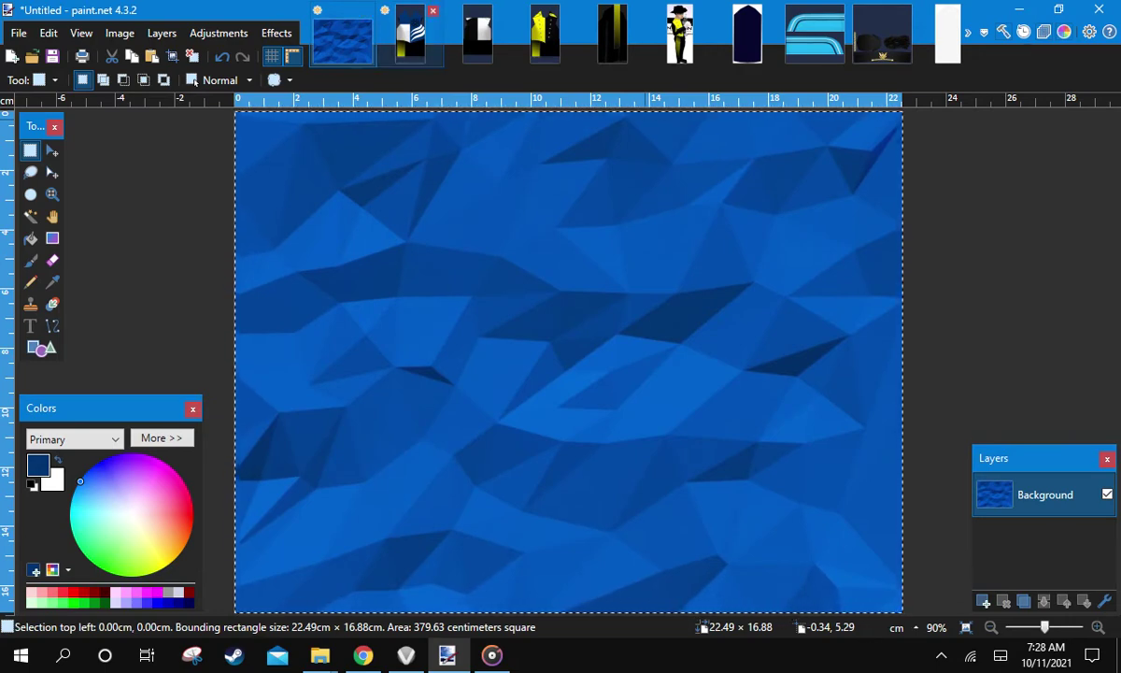
Paste the blue texture onto a new layer above the yellow panel in ShirtFront.tga and shrink it to just cover the panel
click(411, 35)
scroll(889, 426, down, 6)
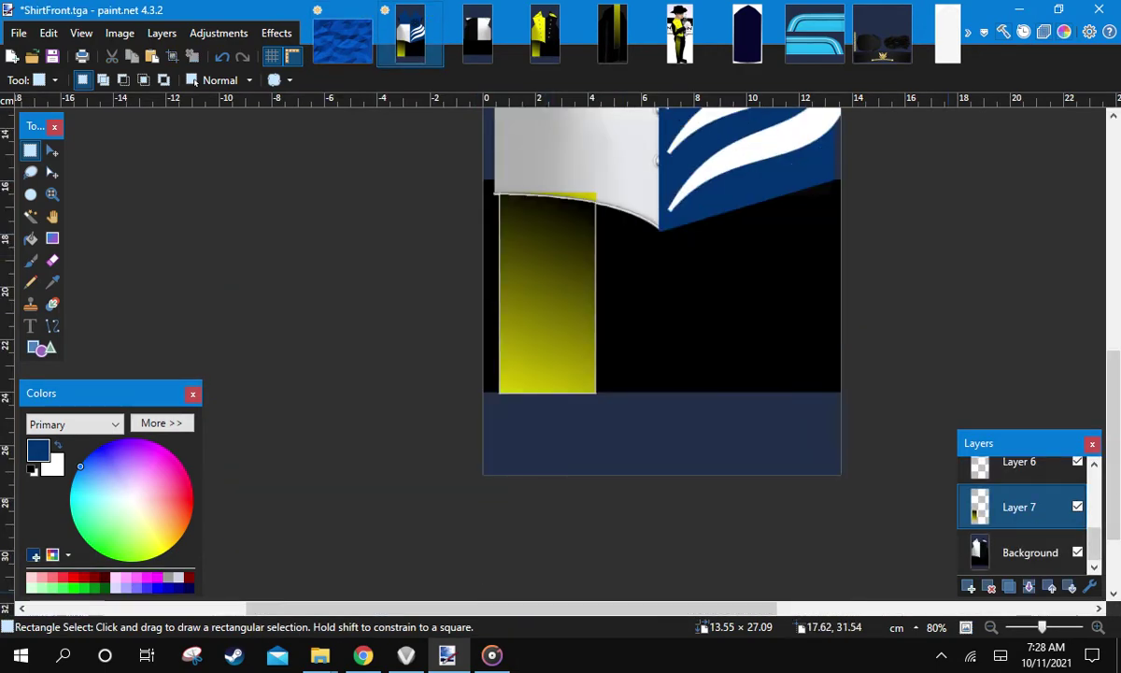
scroll(688, 290, up, 2)
scroll(688, 290, down, 2)
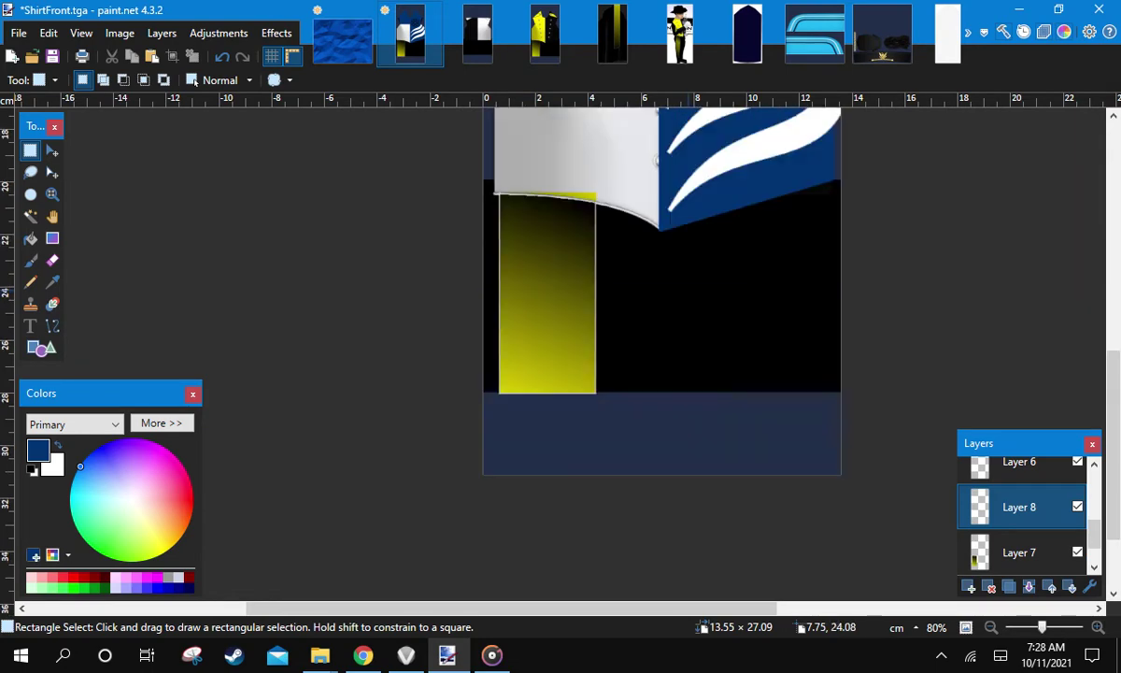
scroll(688, 289, up, 1)
key(ctrl+v)
click(637, 459)
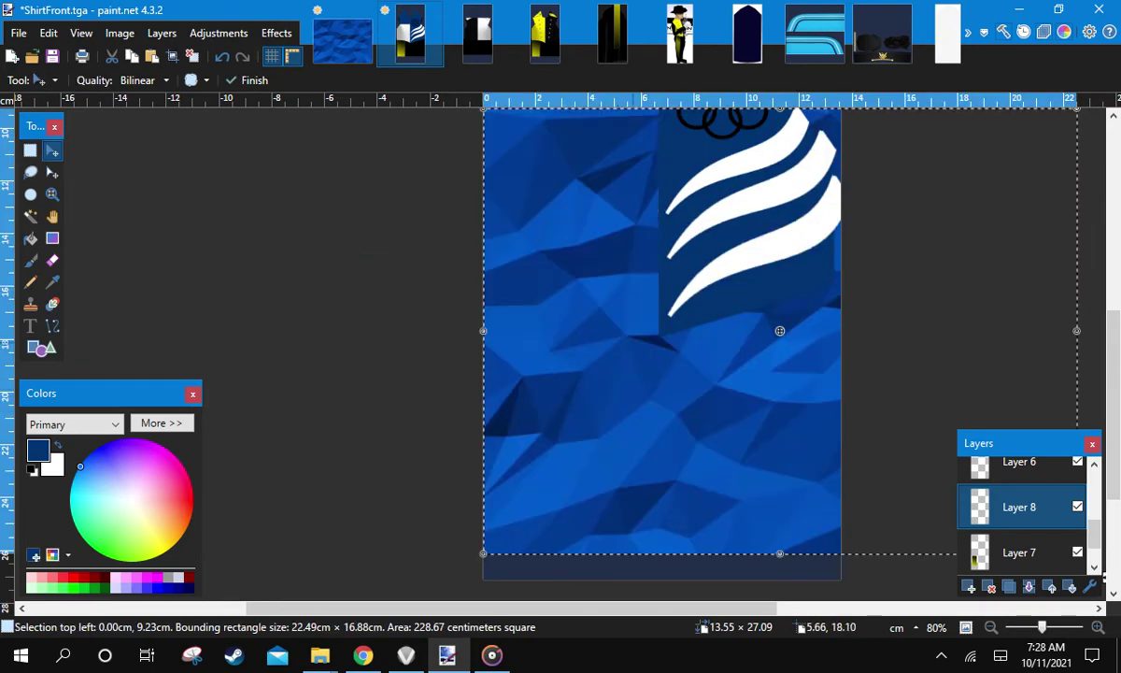
scroll(634, 331, down, 4)
drag(916, 479, 649, 484)
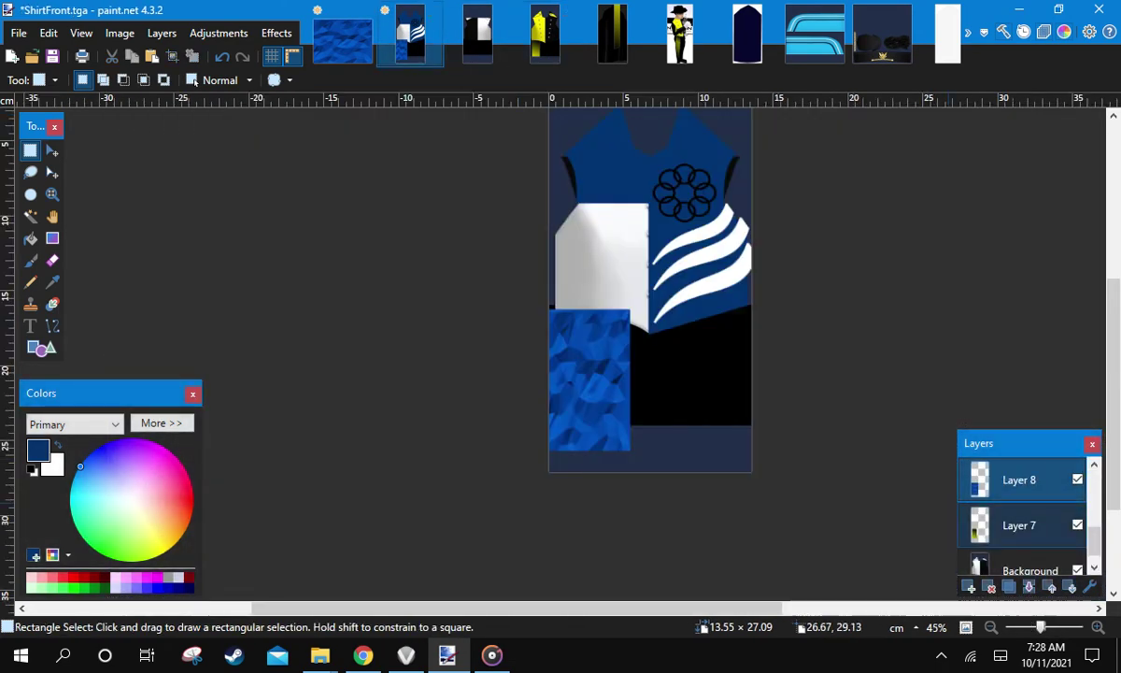
Cut the texture to the panel's 3.70 × 7.65 cm outline, delete the surplus texture layer and place the piece over the yellow panel on Layer 7
click(1020, 525)
key(m)
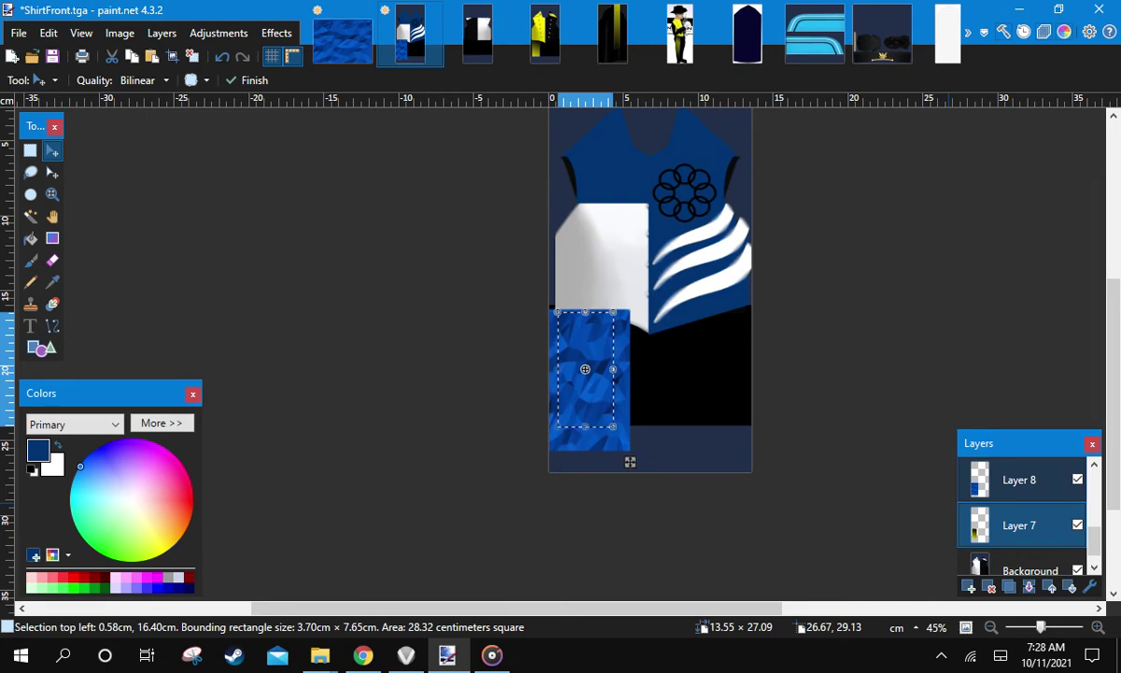
click(1019, 480)
key(Delete)
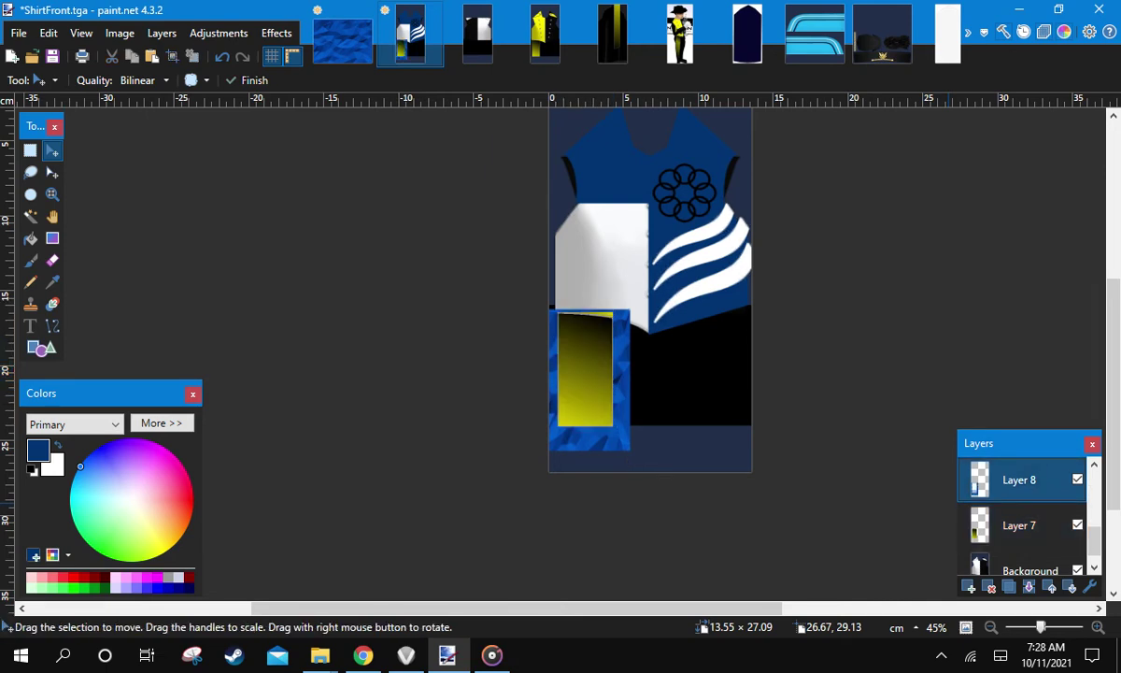
click(990, 587)
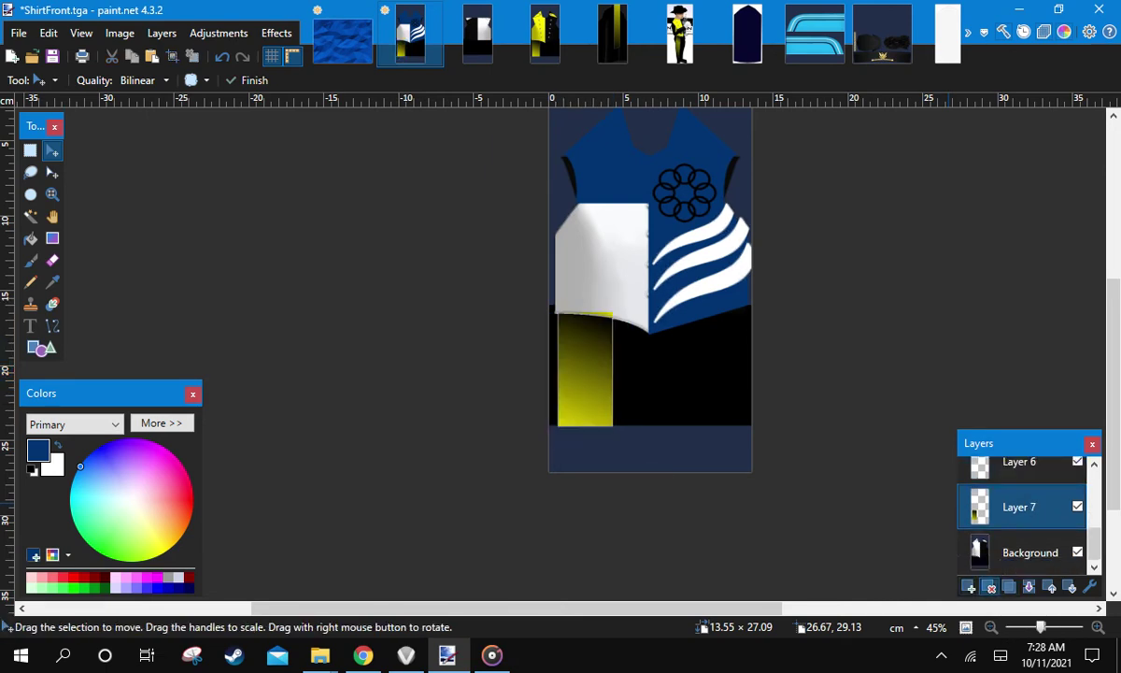
click(990, 586)
key(ctrl+z)
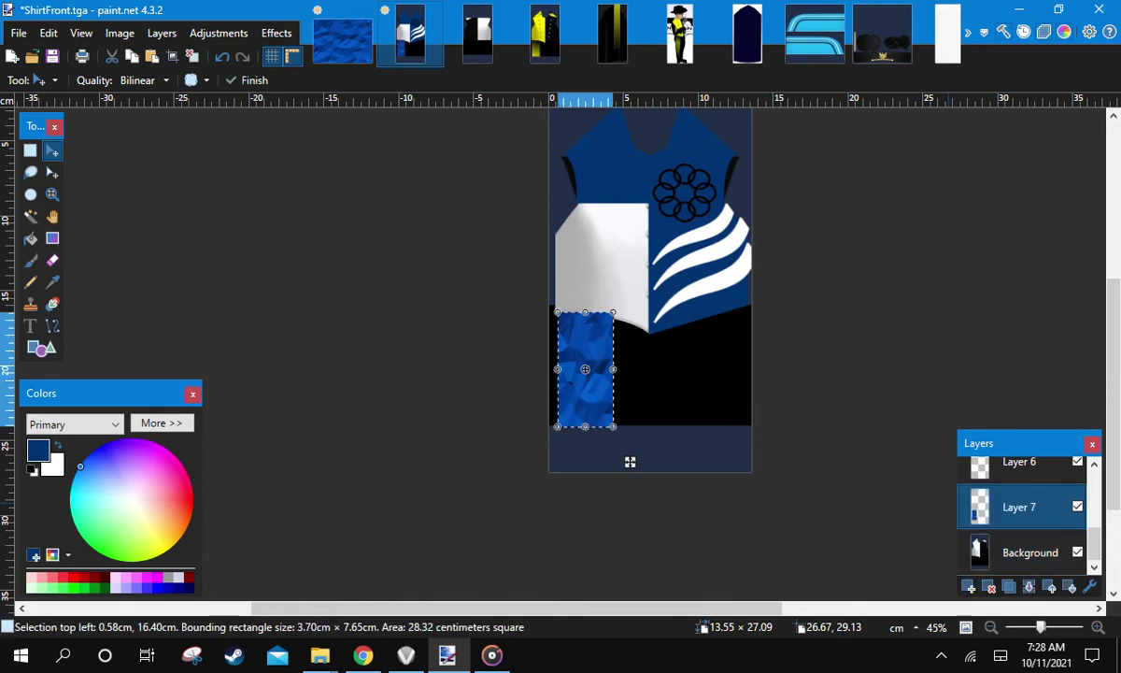
click(773, 201)
Examine how the blue texture panel fits against the shirt hem and compare it with the source texture image
scroll(595, 298, up, 10)
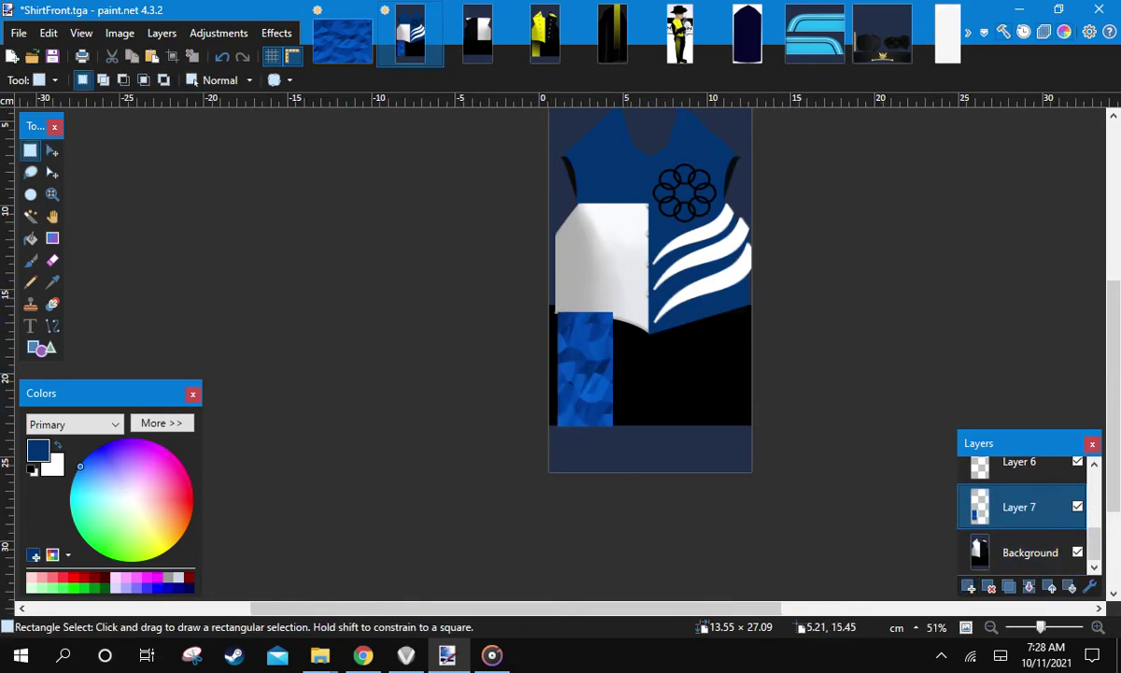
scroll(562, 289, down, 4)
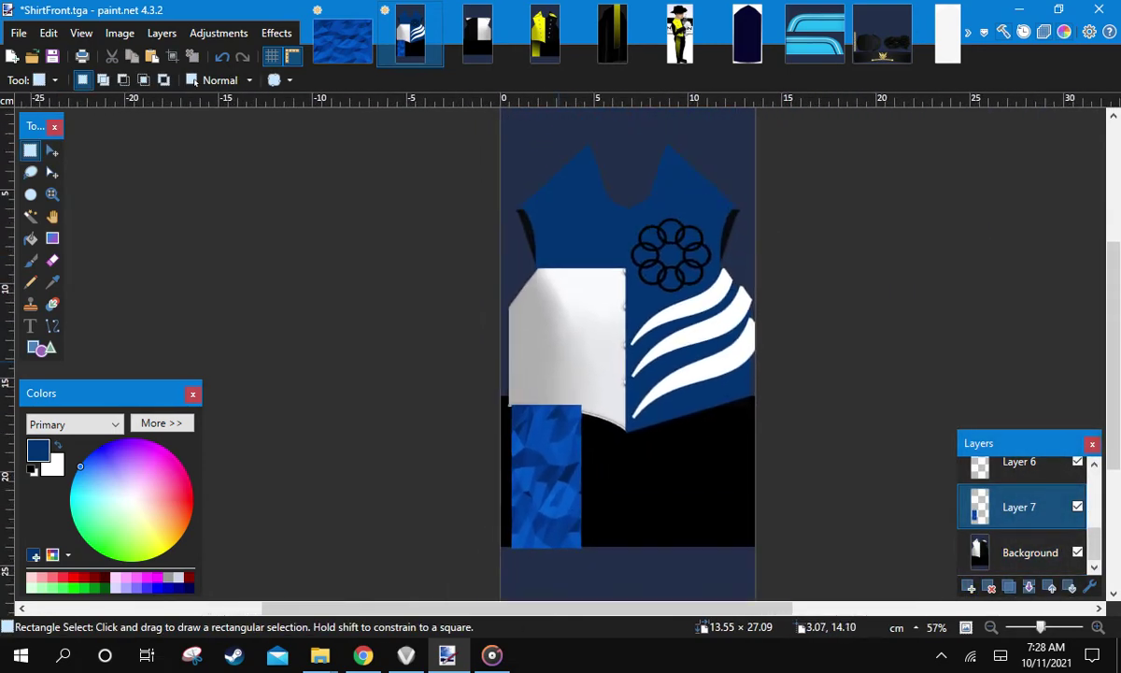
scroll(560, 353, up, 4)
scroll(560, 353, up, 3)
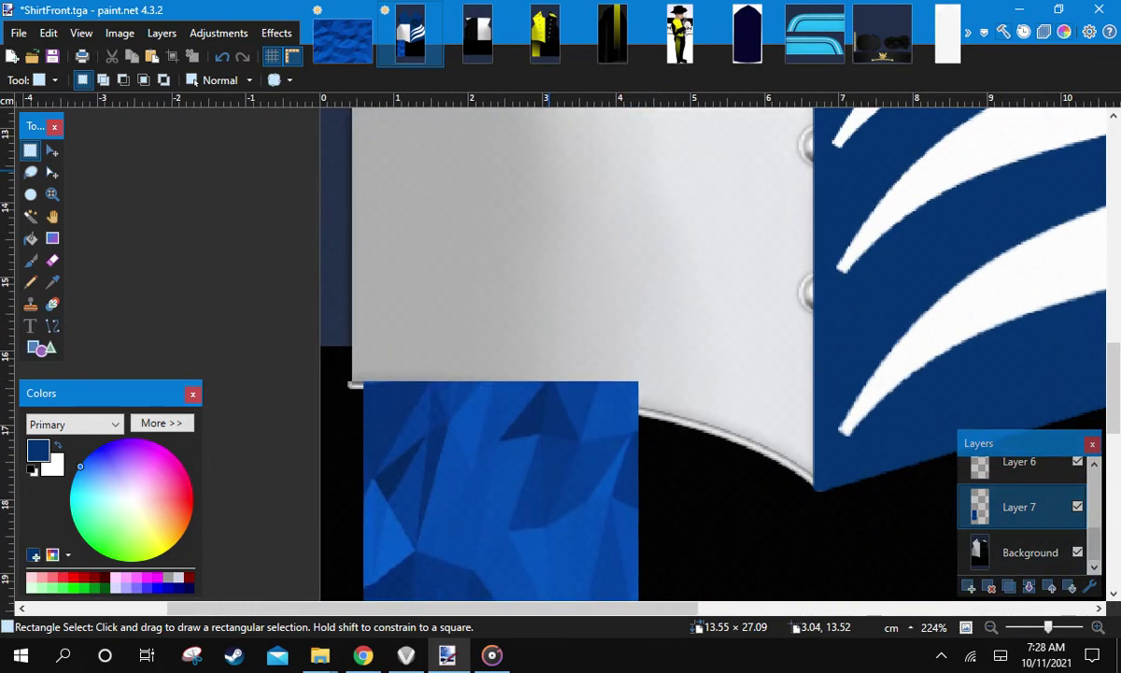
scroll(606, 351, down, 4)
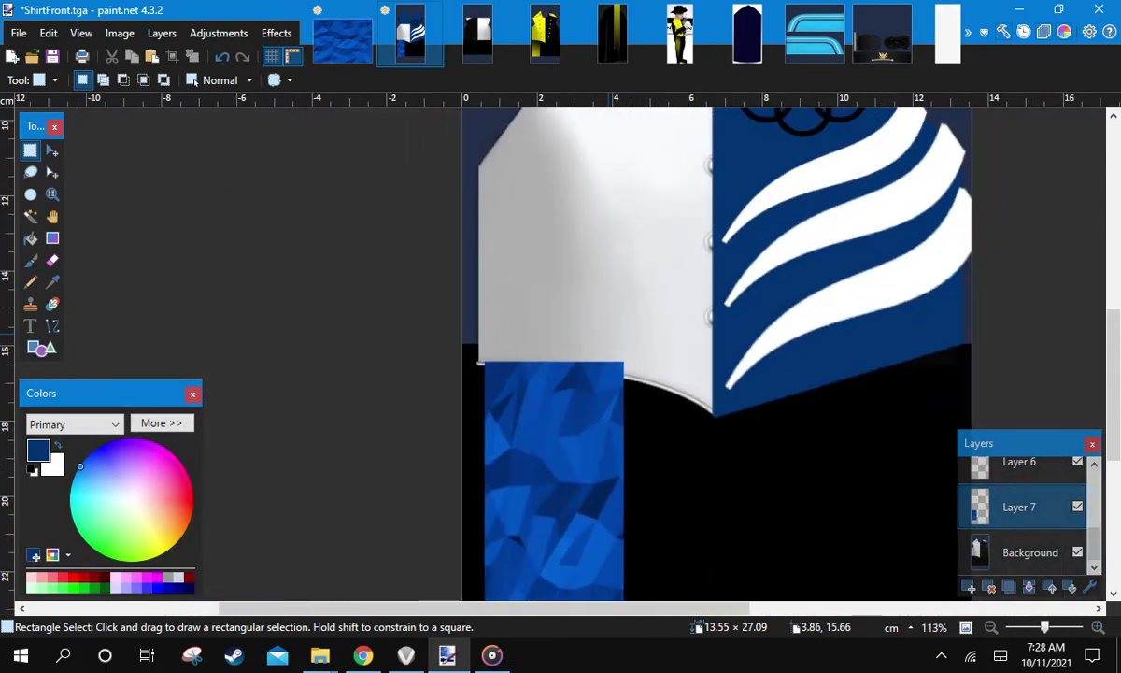
scroll(577, 339, down, 4)
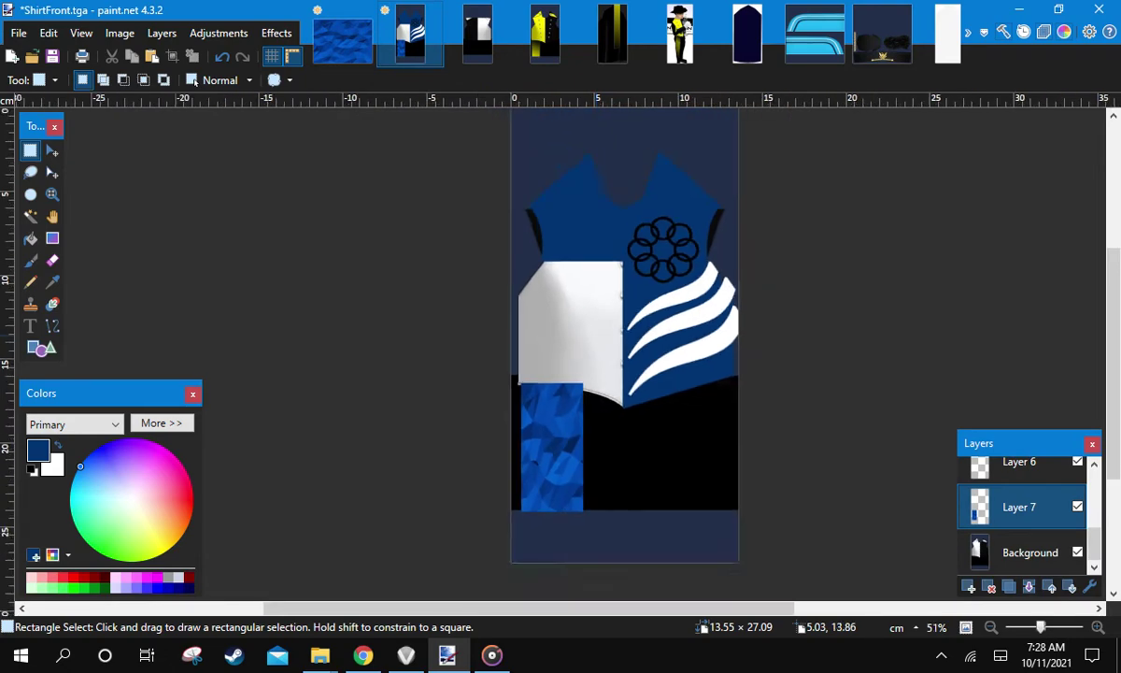
click(343, 32)
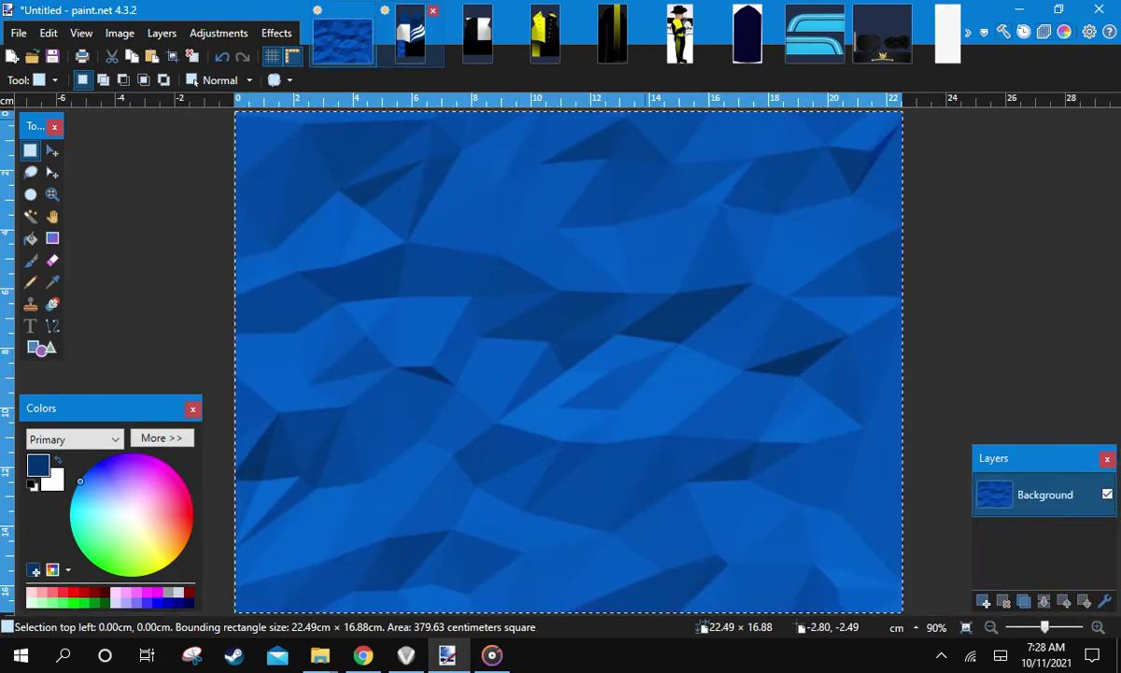
click(411, 33)
Add an empty layer above the blue texture panel and prepare the Line/Curve tool with black and brush width 5
scroll(654, 425, up, 4)
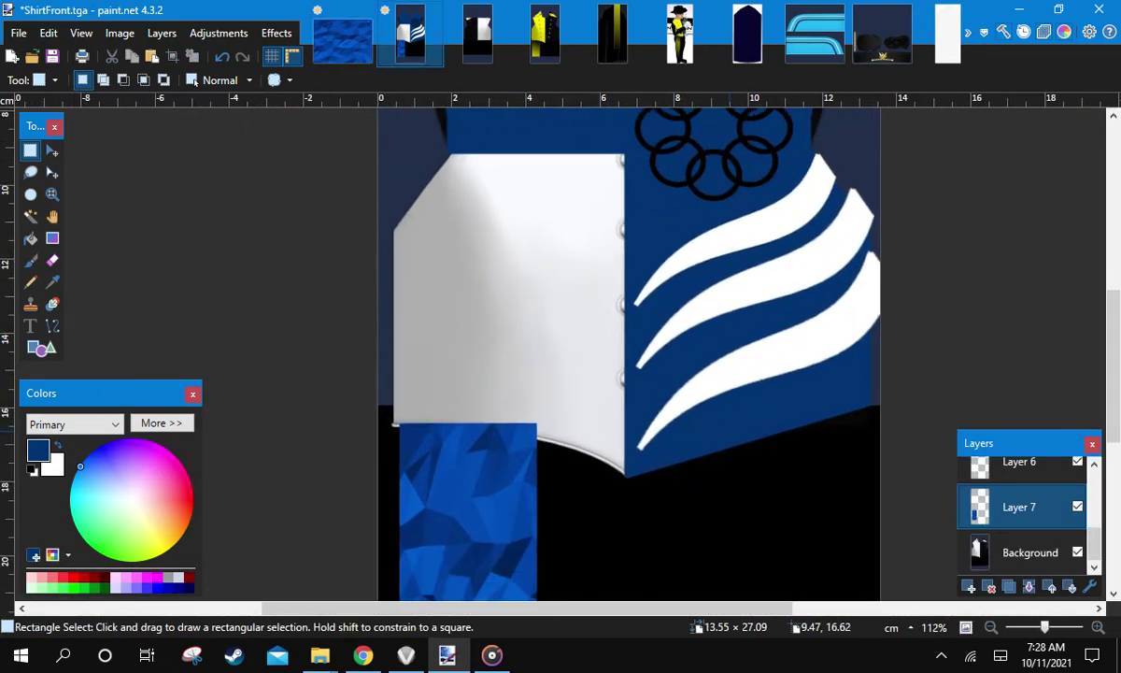
key(ctrl+shift+v)
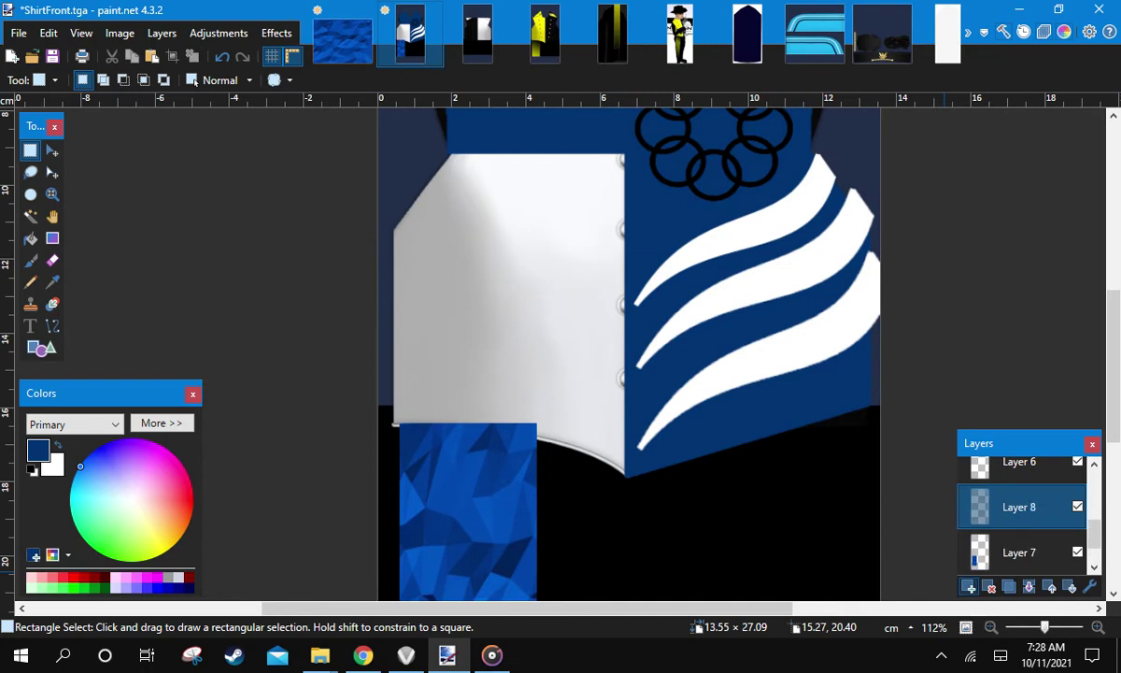
click(645, 478)
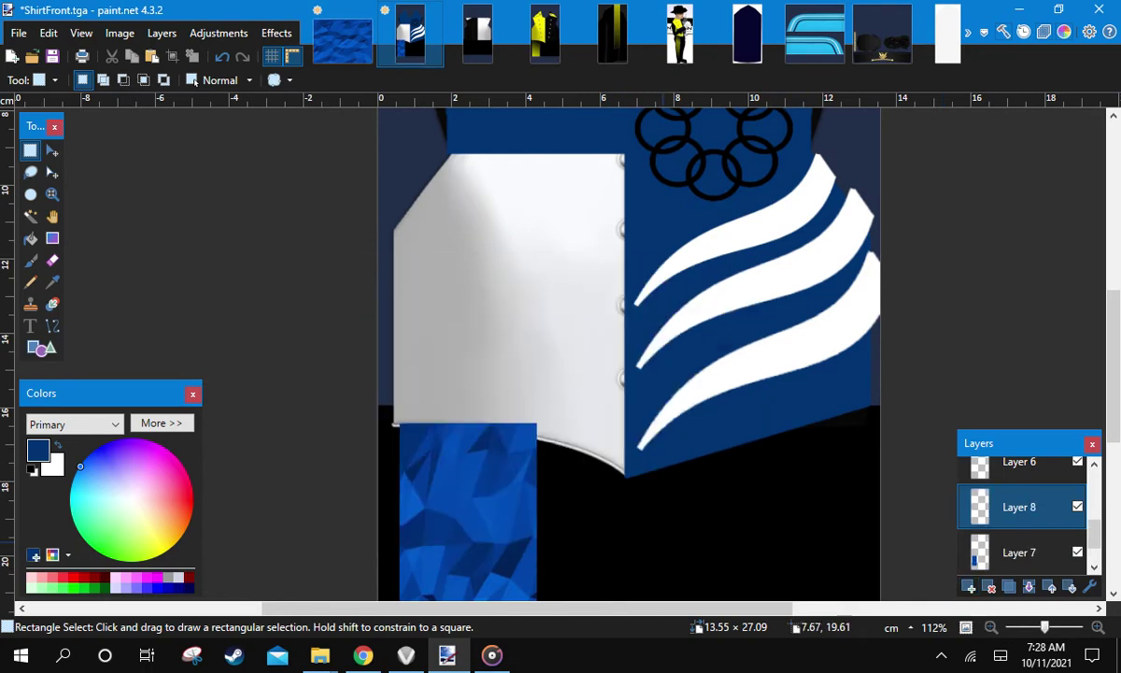
click(53, 326)
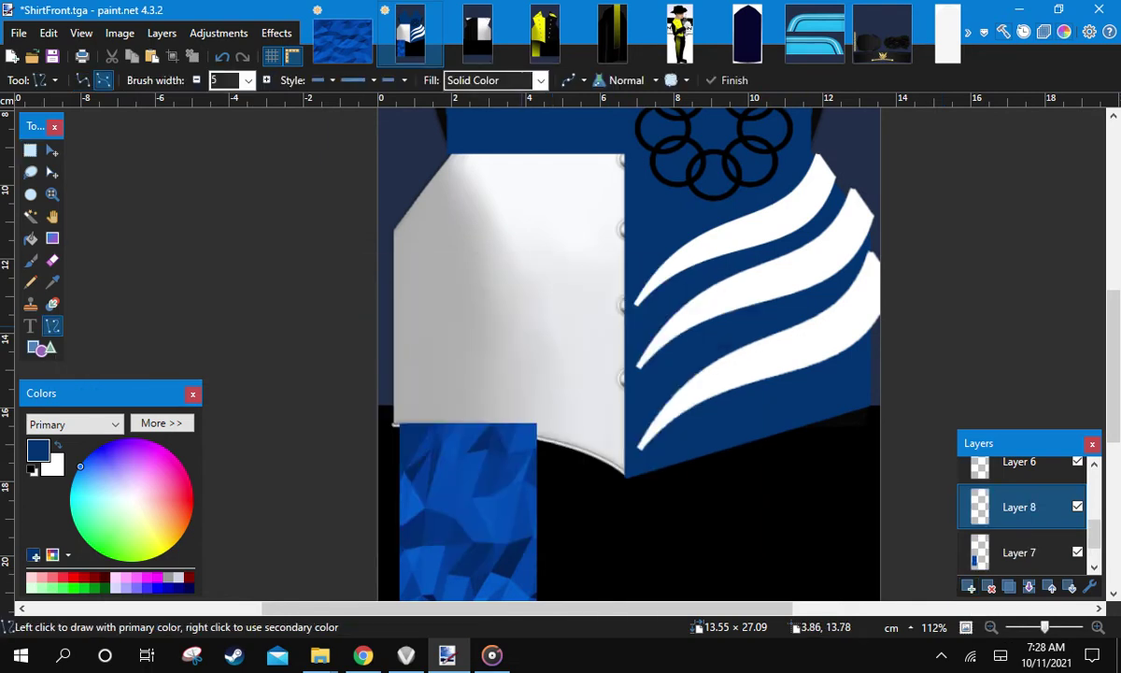
scroll(524, 326, down, 1)
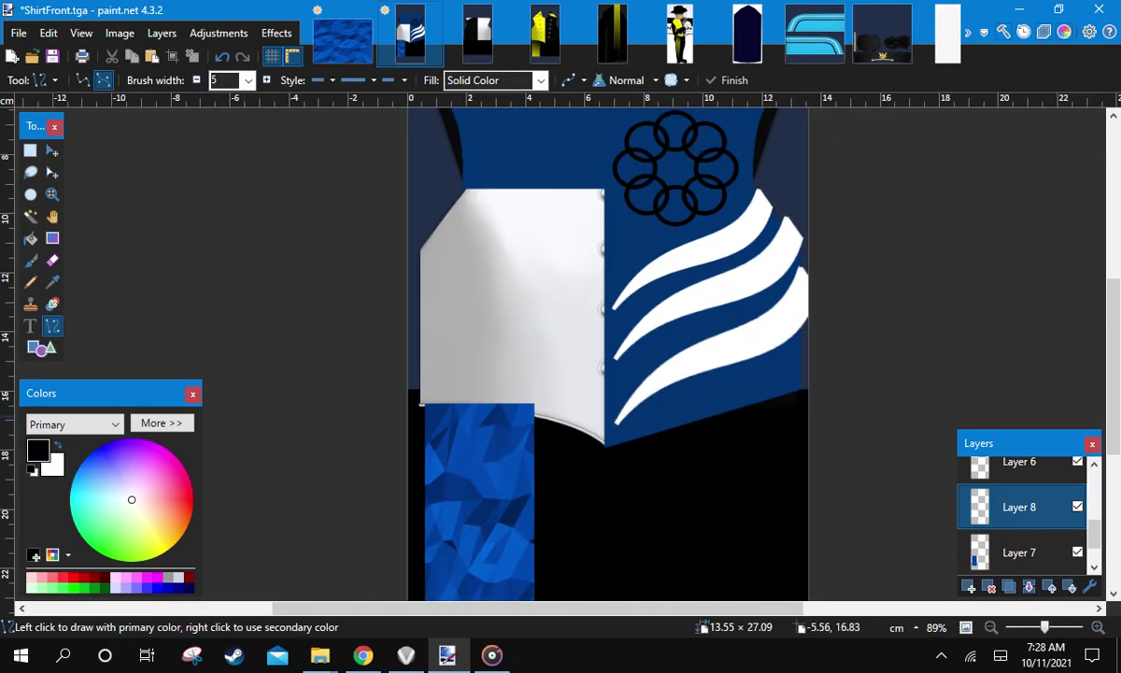
scroll(570, 308, up, 3)
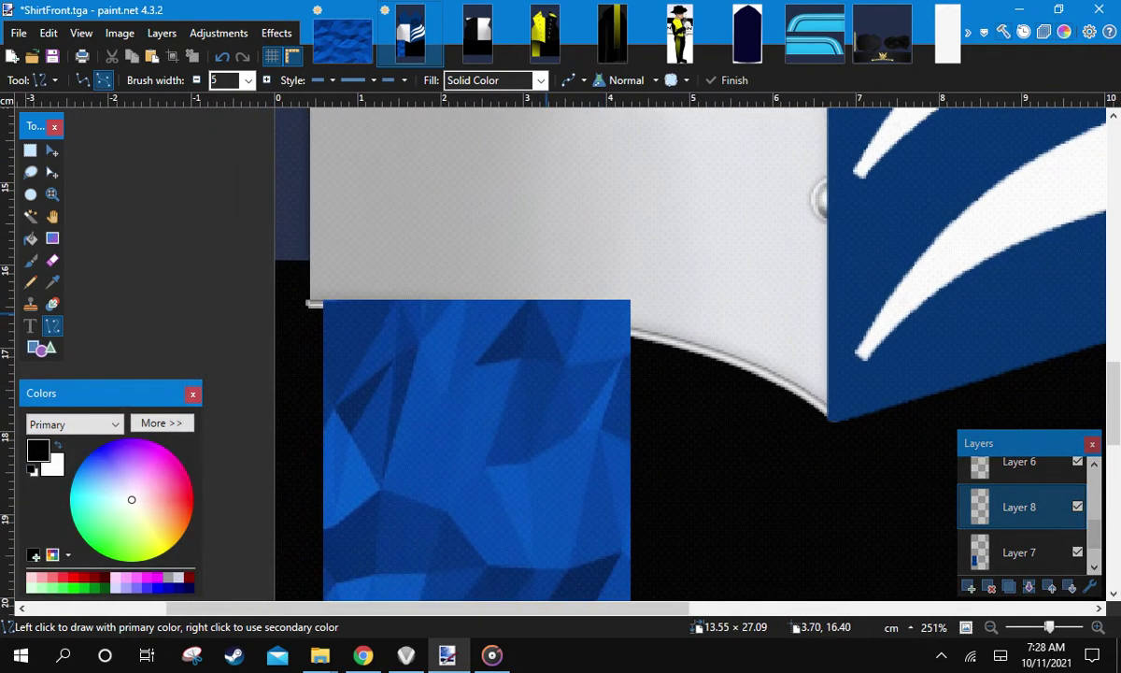
On the Background layer, draw a black line about 6.48 cm long across the lower edge of the white panel
scroll(585, 297, up, 2)
scroll(1023, 509, down, 1)
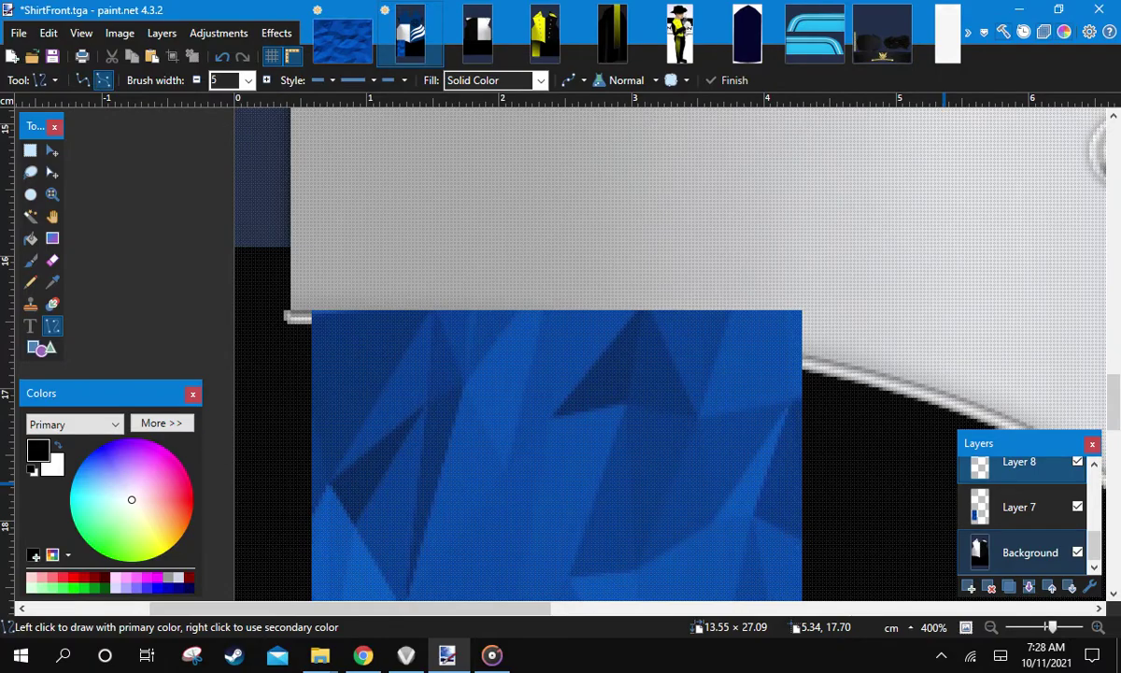
click(1031, 552)
scroll(620, 377, right, 3)
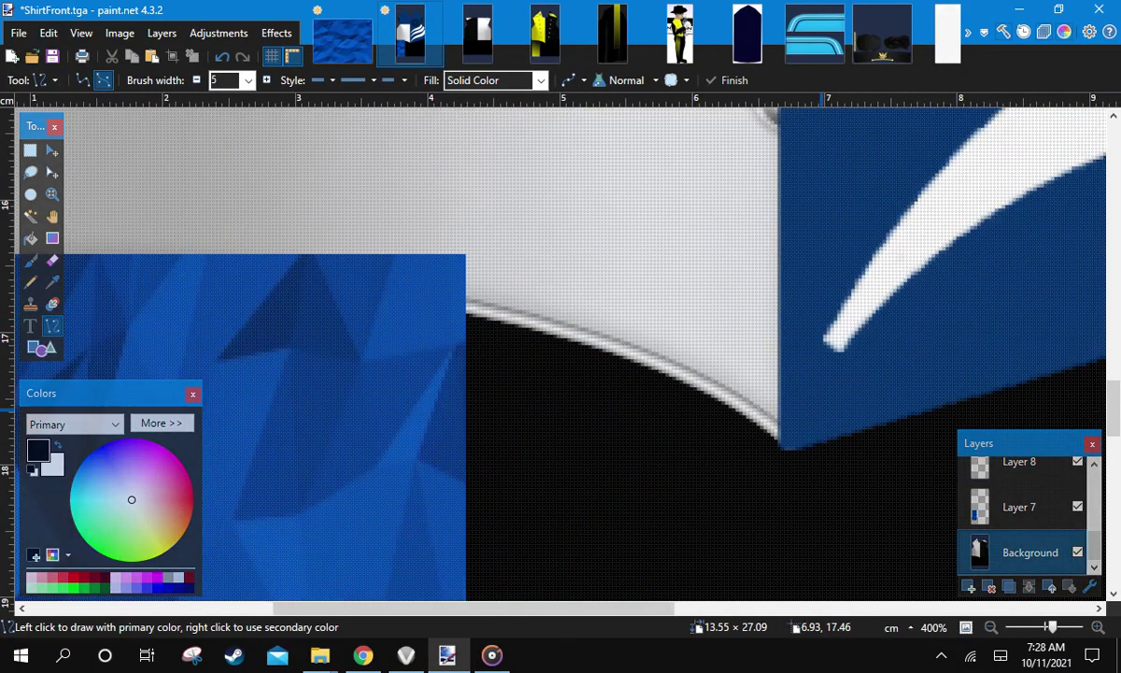
scroll(804, 453, up, 3)
scroll(693, 391, down, 3)
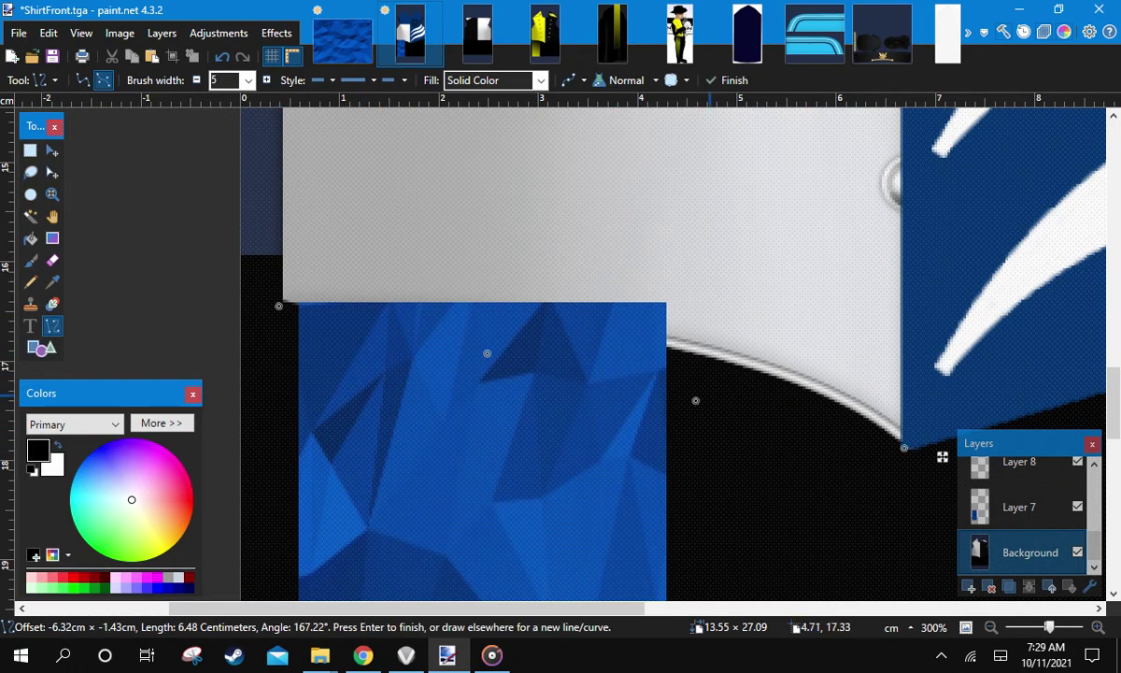
Bend the black line along the white panel's curved hem to cover its light trim, and finish the curve
drag(719, 323, 726, 288)
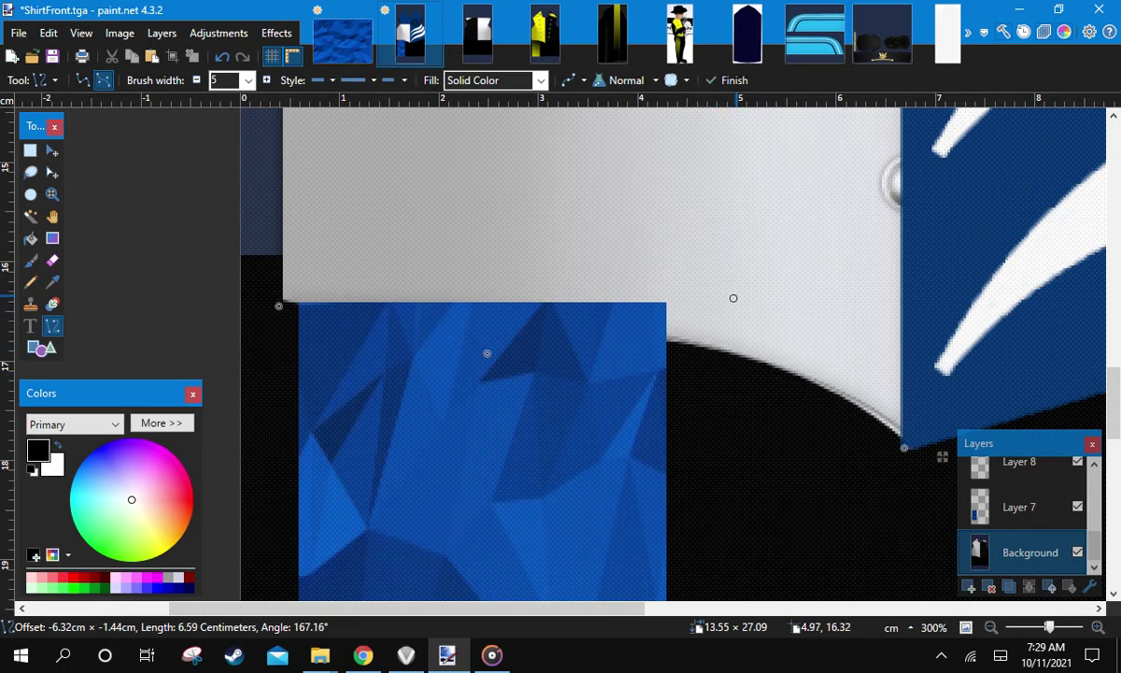
drag(904, 447, 905, 437)
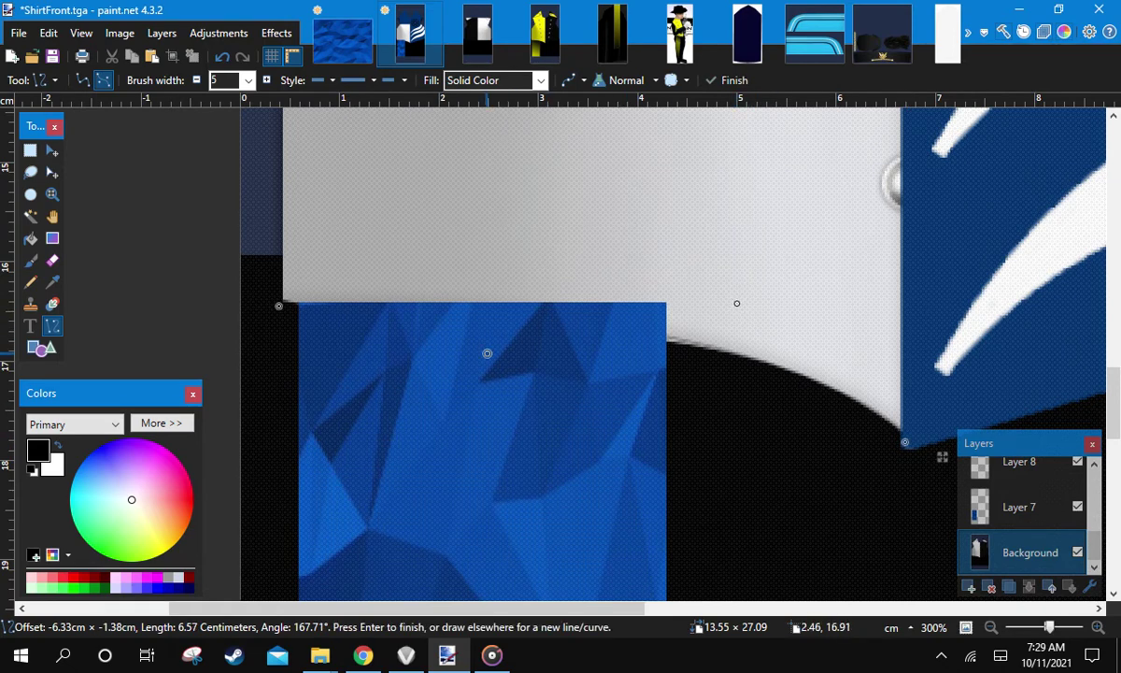
mouse_move(487, 353)
mouse_down()
mouse_move(497, 304)
mouse_move(454, 424)
mouse_move(489, 346)
mouse_up()
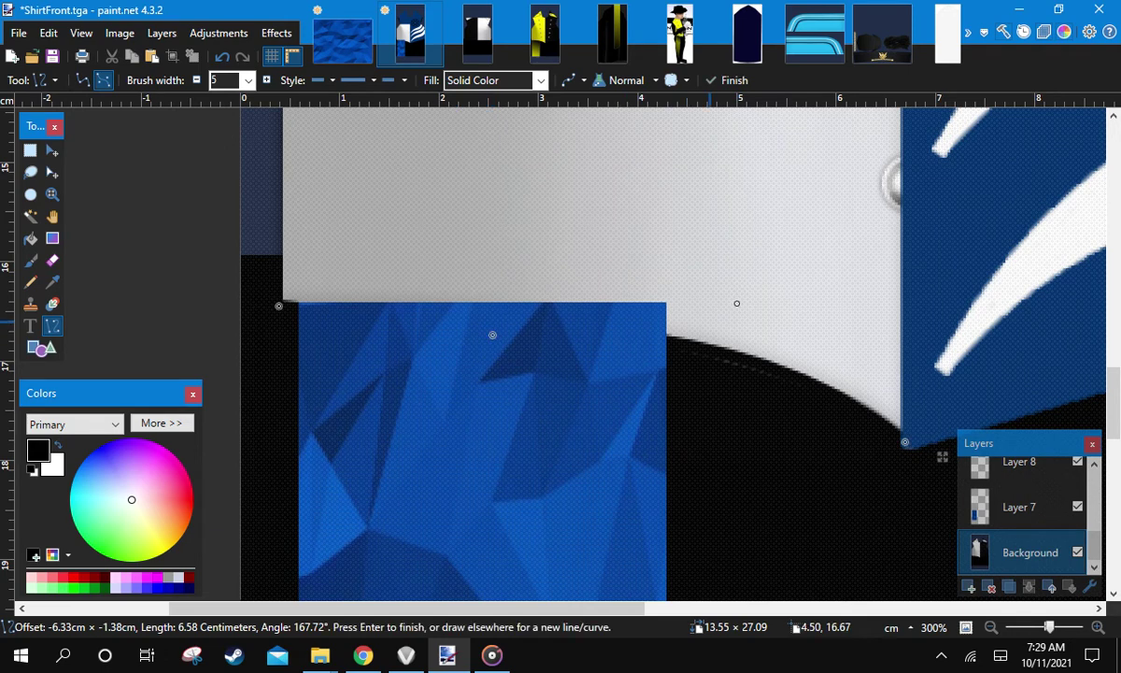
drag(736, 302, 730, 342)
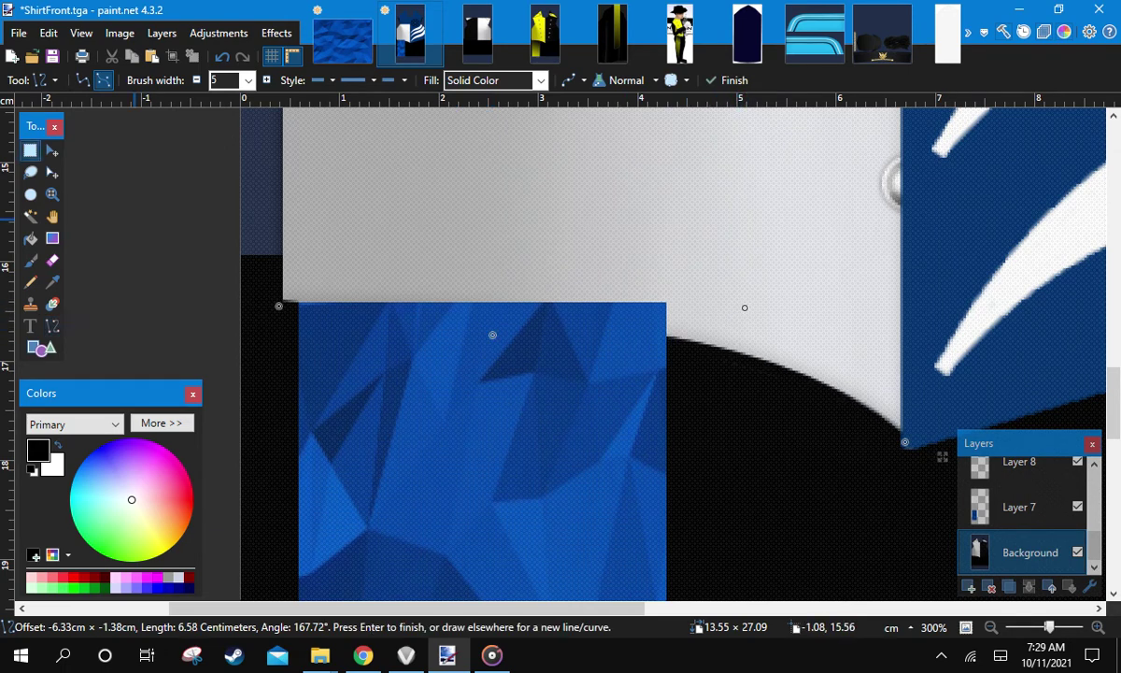
key(s)
key(ctrl+0)
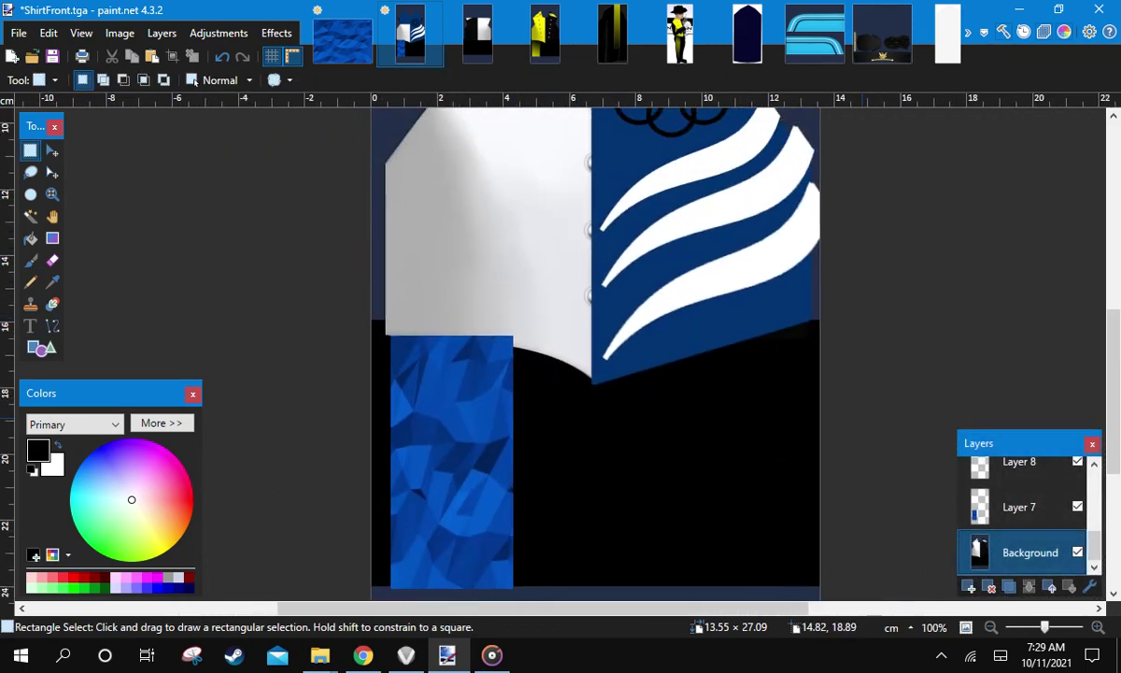
Add a layer above Layer 7 and paste the blue polygon texture onto it, keeping the canvas size
click(1023, 509)
key(ctrl+shift+n)
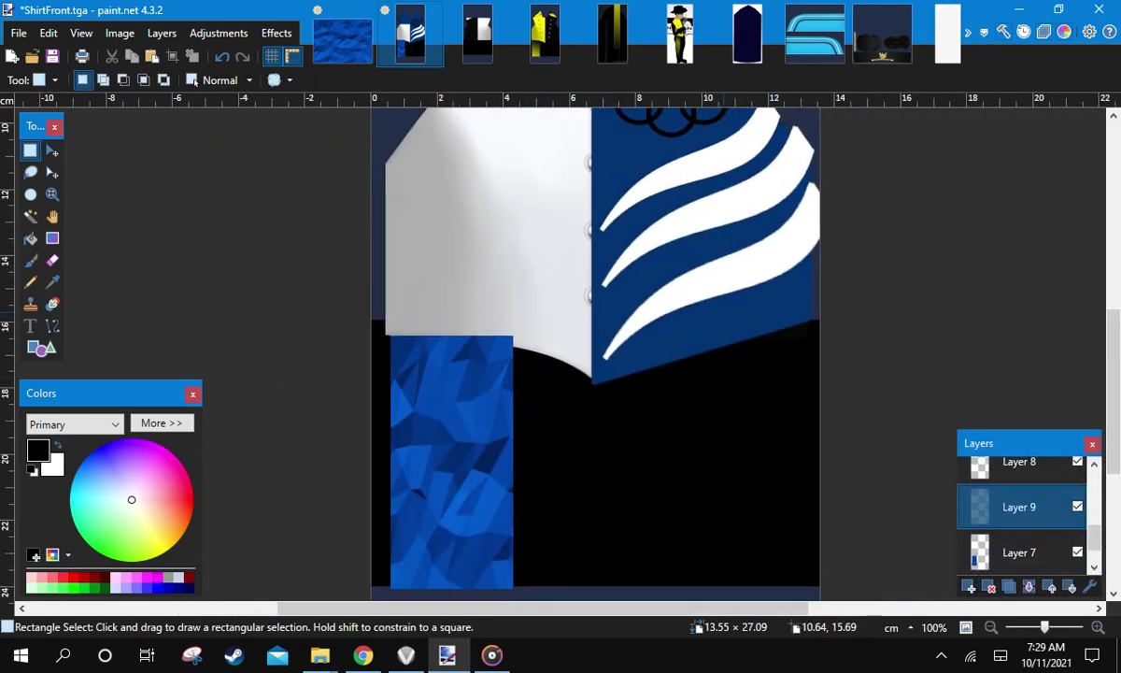
click(342, 42)
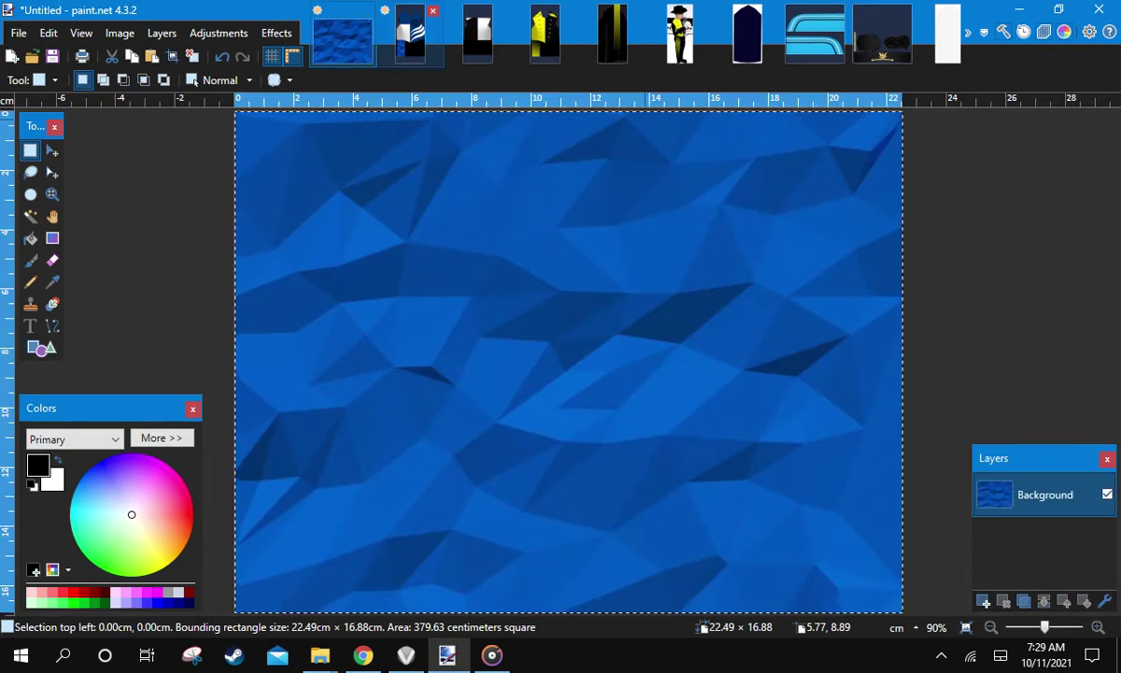
click(409, 42)
scroll(588, 355, down, 3)
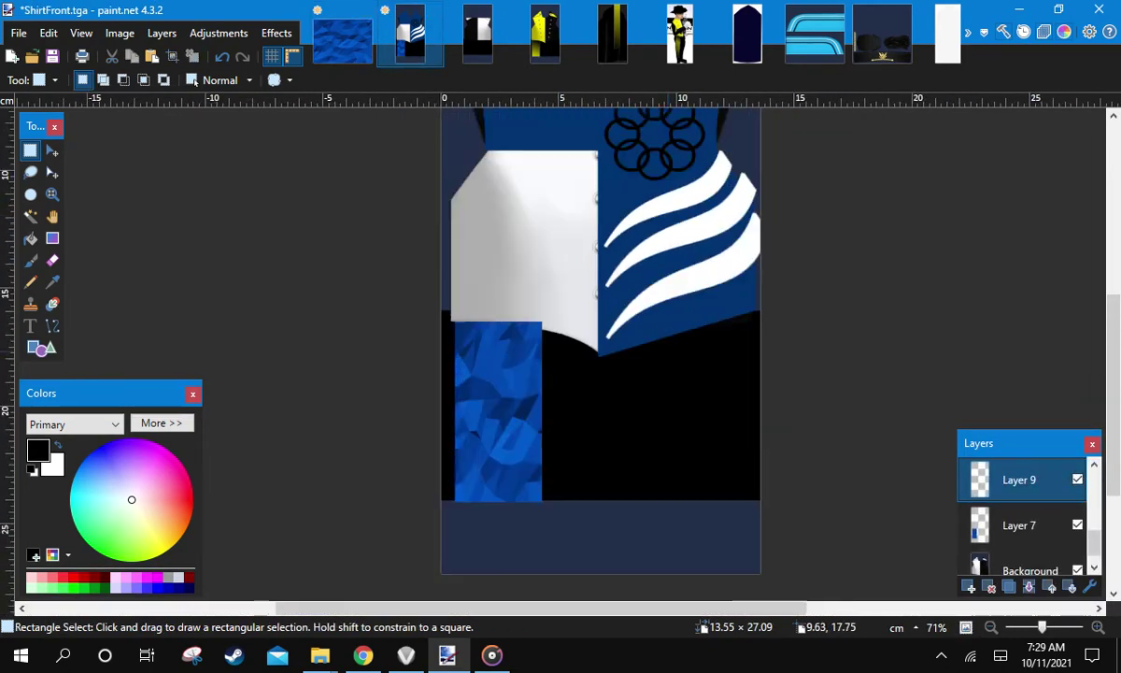
key(ctrl+v)
click(608, 465)
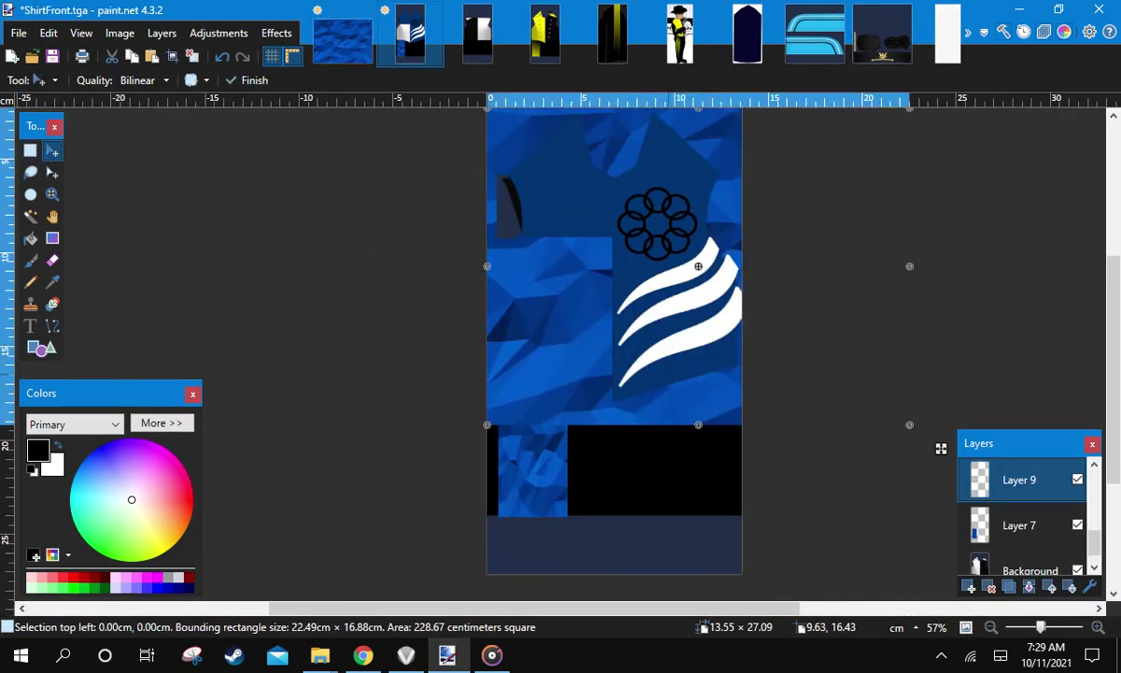
Shrink the pasted texture to about 9.55 × 9.02 cm, place it over the white panel and deselect it
scroll(866, 415, down, 3)
drag(866, 415, 846, 472)
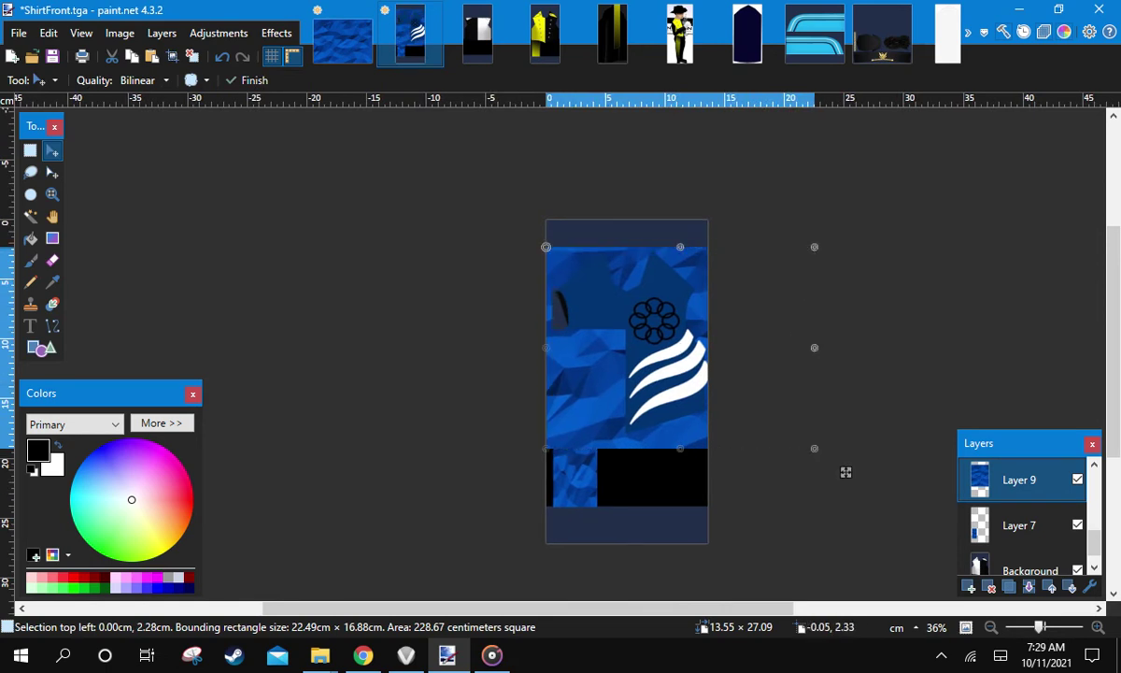
drag(546, 247, 712, 348)
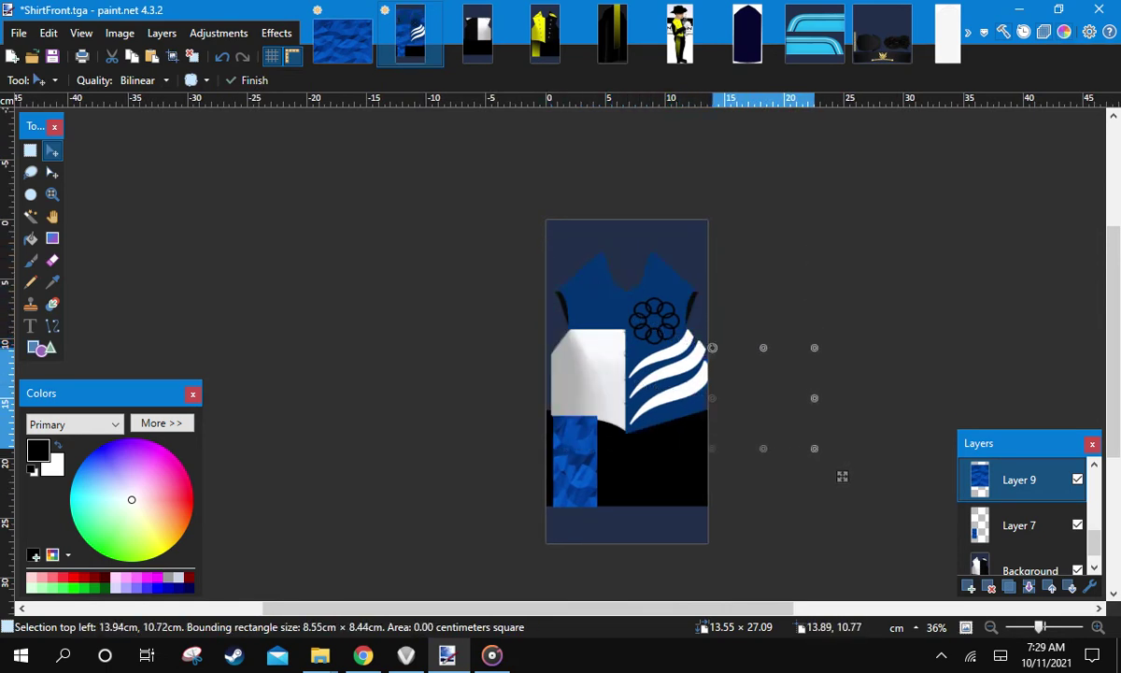
drag(832, 475, 683, 450)
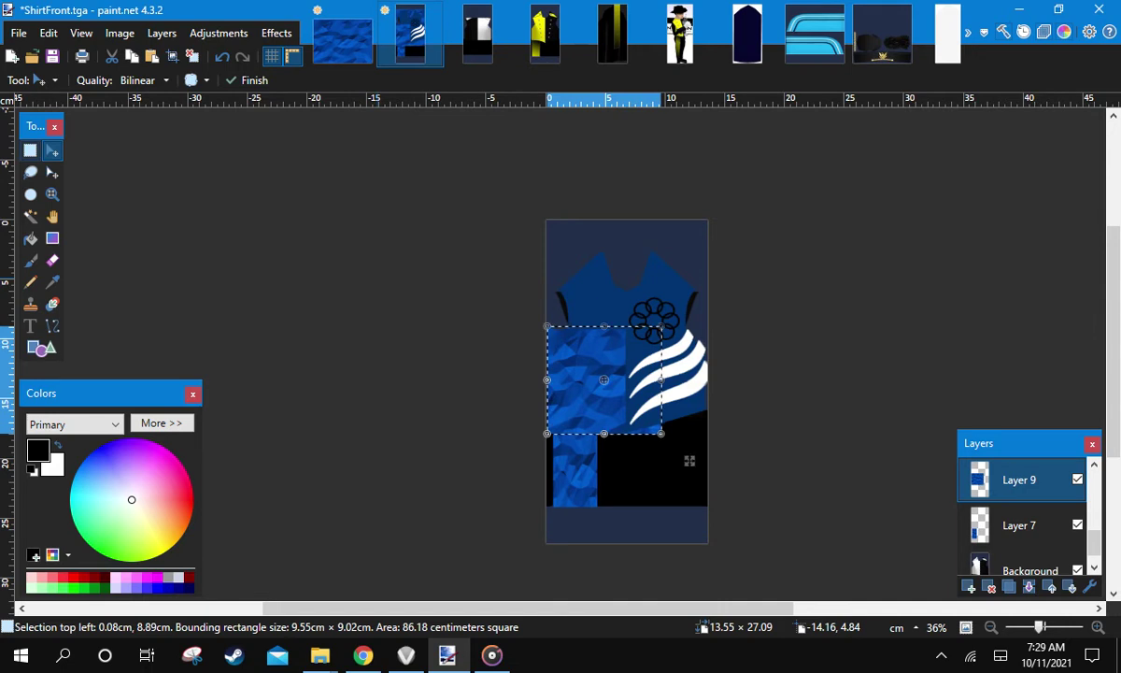
click(31, 153)
click(662, 403)
scroll(662, 402, up, 2)
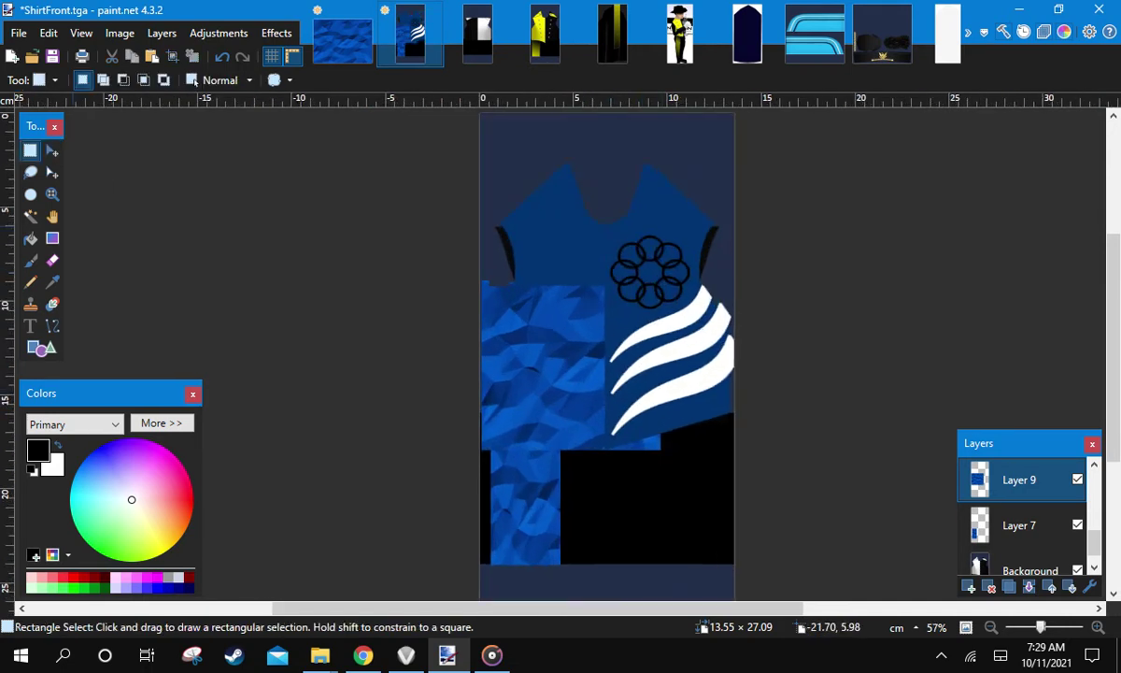
Select the area outside the white panel on Background with 73% tolerance, delete it from the Layer 9 texture and deselect
click(31, 238)
scroll(652, 308, down, 2)
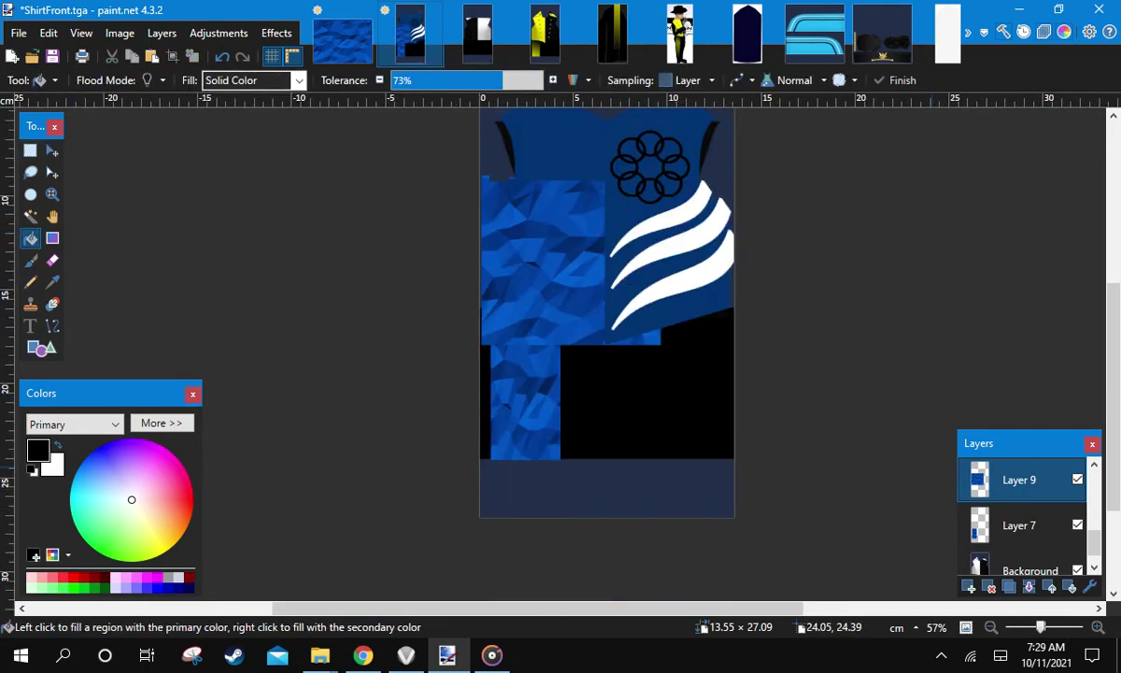
scroll(1023, 514, down, 1)
click(1025, 552)
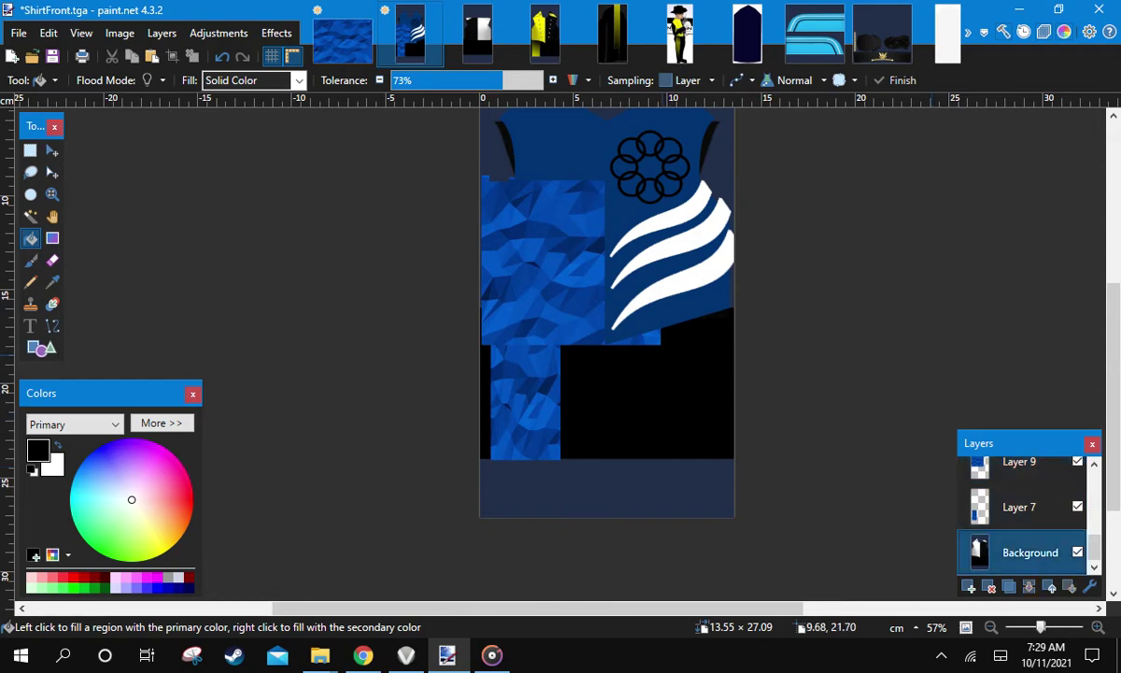
key(s)
click(704, 393)
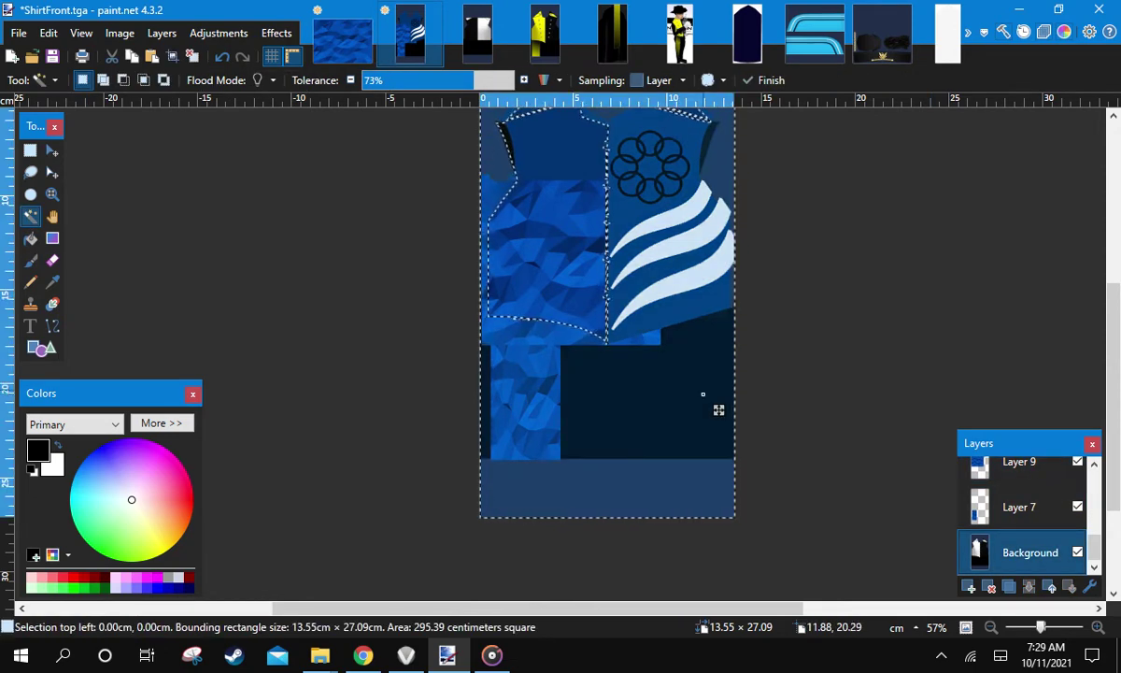
scroll(704, 394, up, 2)
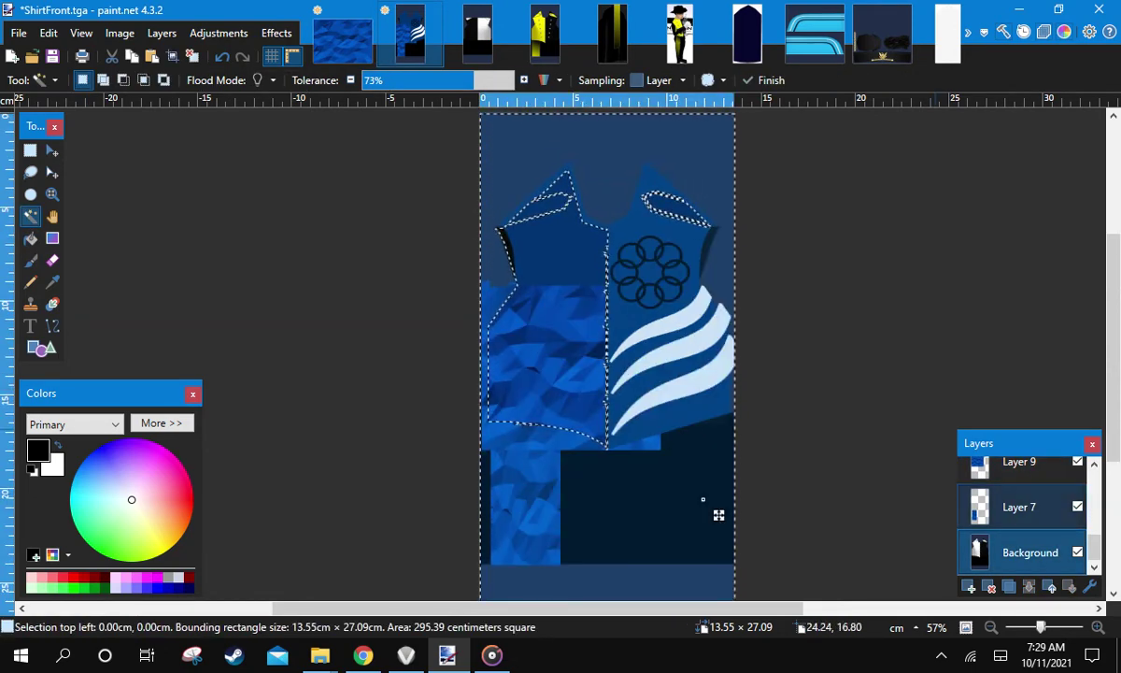
click(1020, 507)
click(1020, 465)
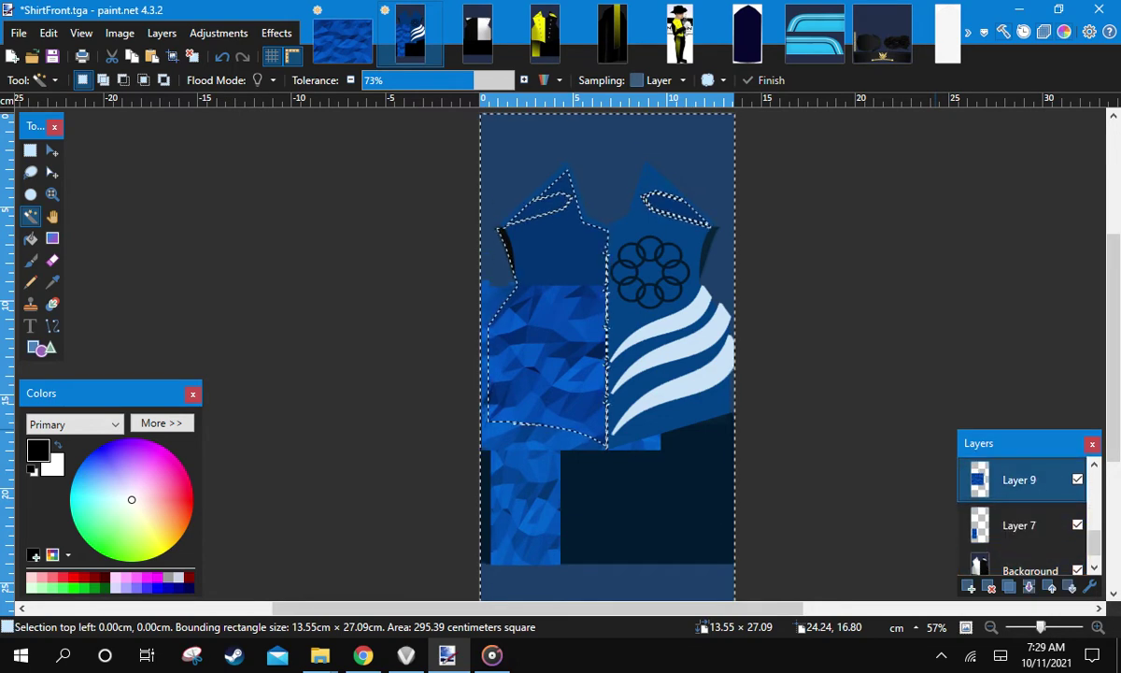
key(ctrl+d)
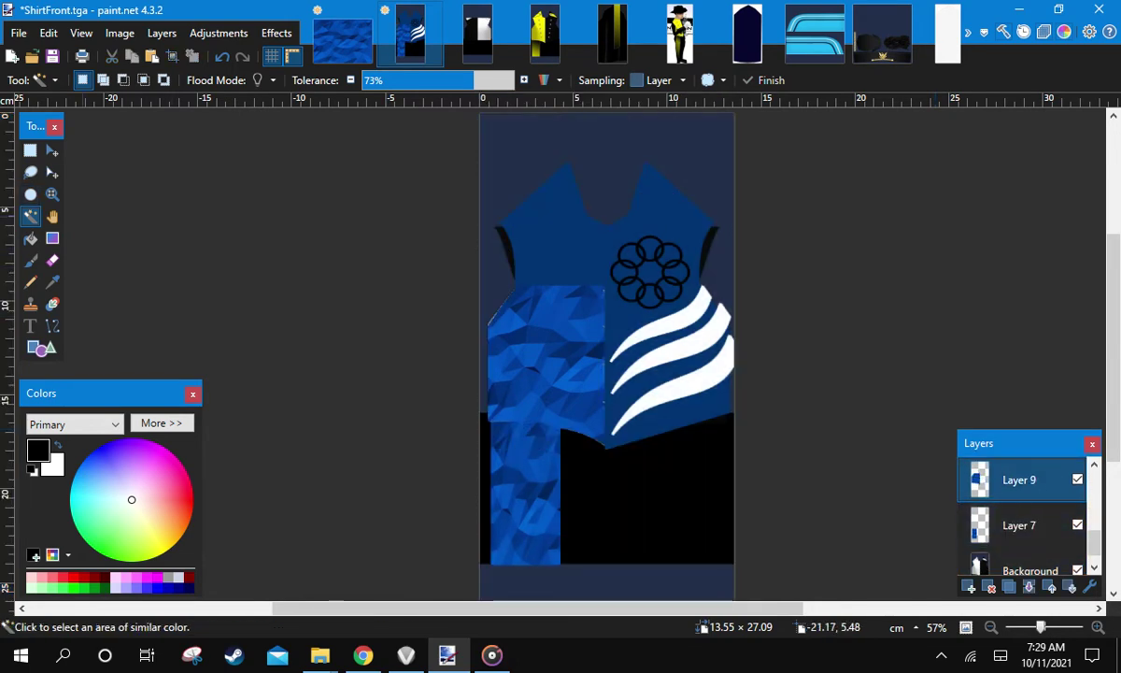
Inspect the trimmed texture edges and undo the trimming of the texture on Layer 9
scroll(616, 327, up, 10)
scroll(511, 297, down, 7)
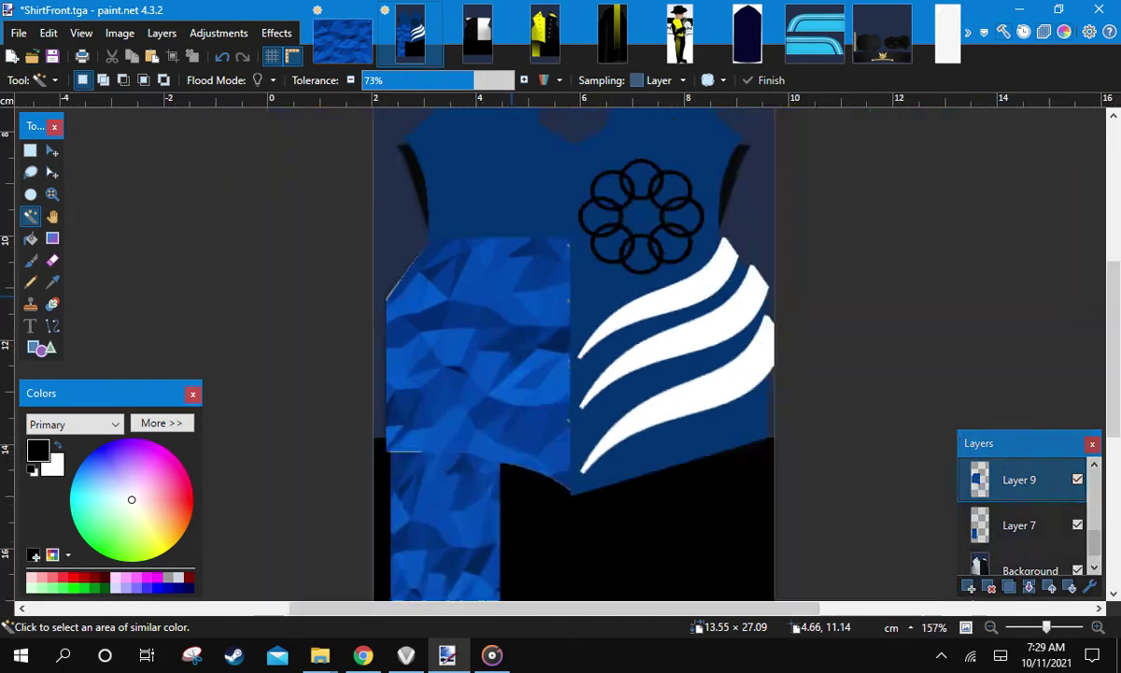
click(511, 297)
key(ctrl+z)
key(ctrl+z)
key(ctrl+z)
key(ctrl+z)
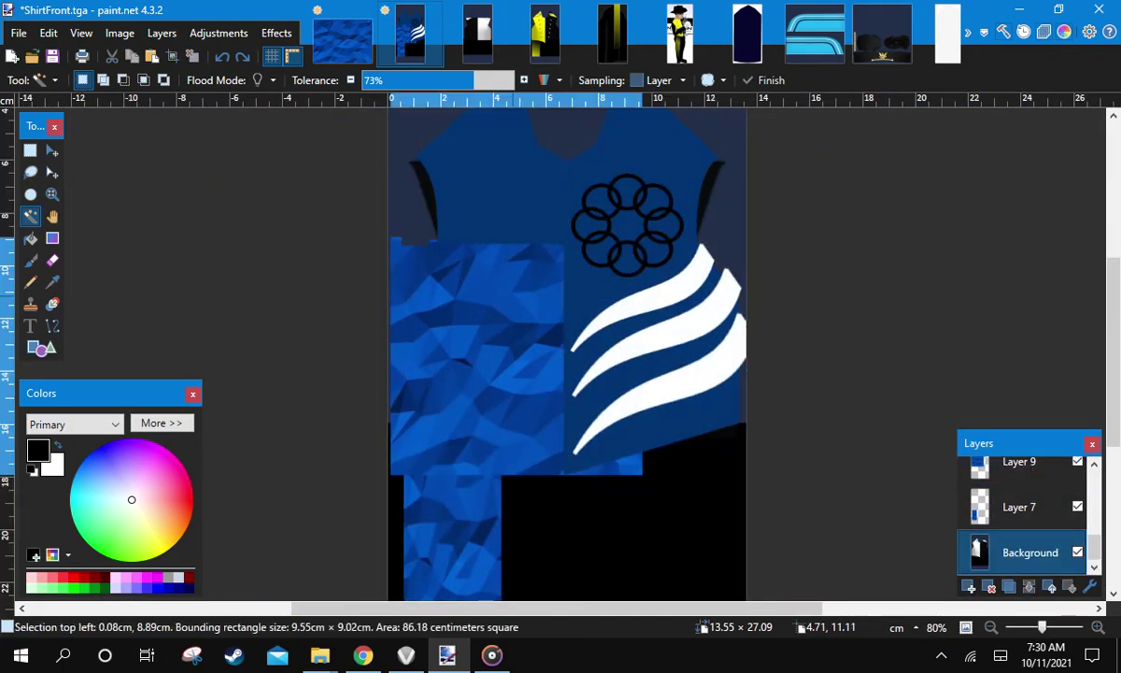
Return to Layer 9 and reduce the texture over the white panel to about 8.55 × 8.44 cm
key(alt+Page_Up)
key(alt+Page_Up)
drag(671, 502, 643, 487)
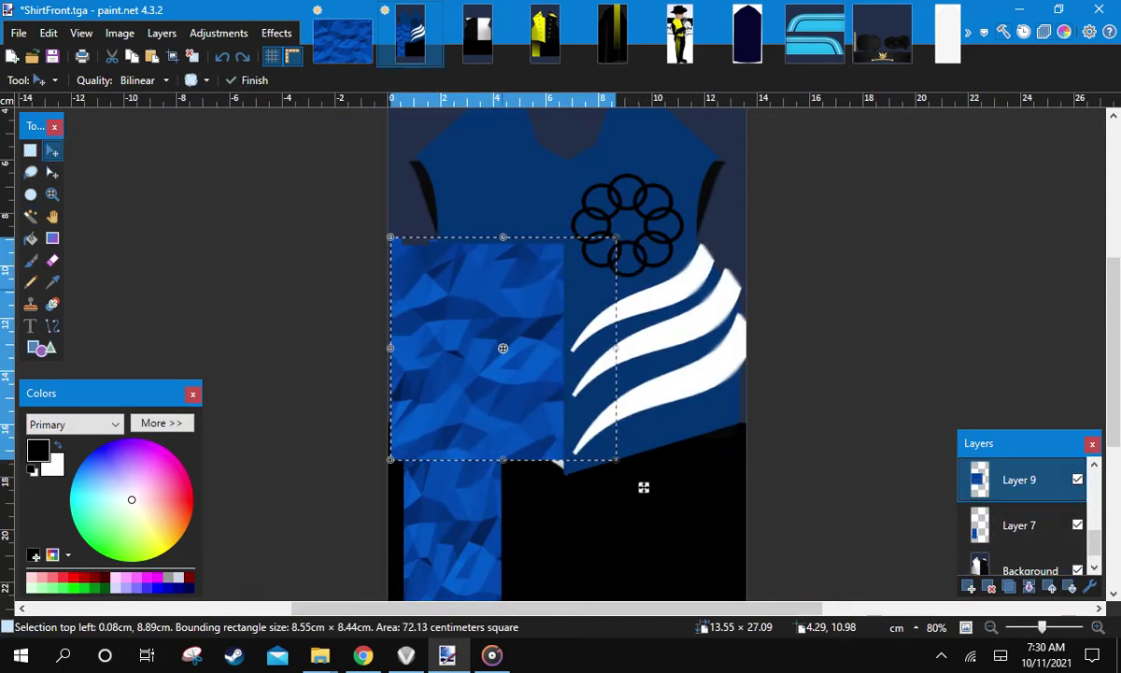
Switch to Chrome and look through the open texture images and the related images of the WallpapersMug abstract lines wallpaper
key(alt+Tab)
key(ctrl+Tab)
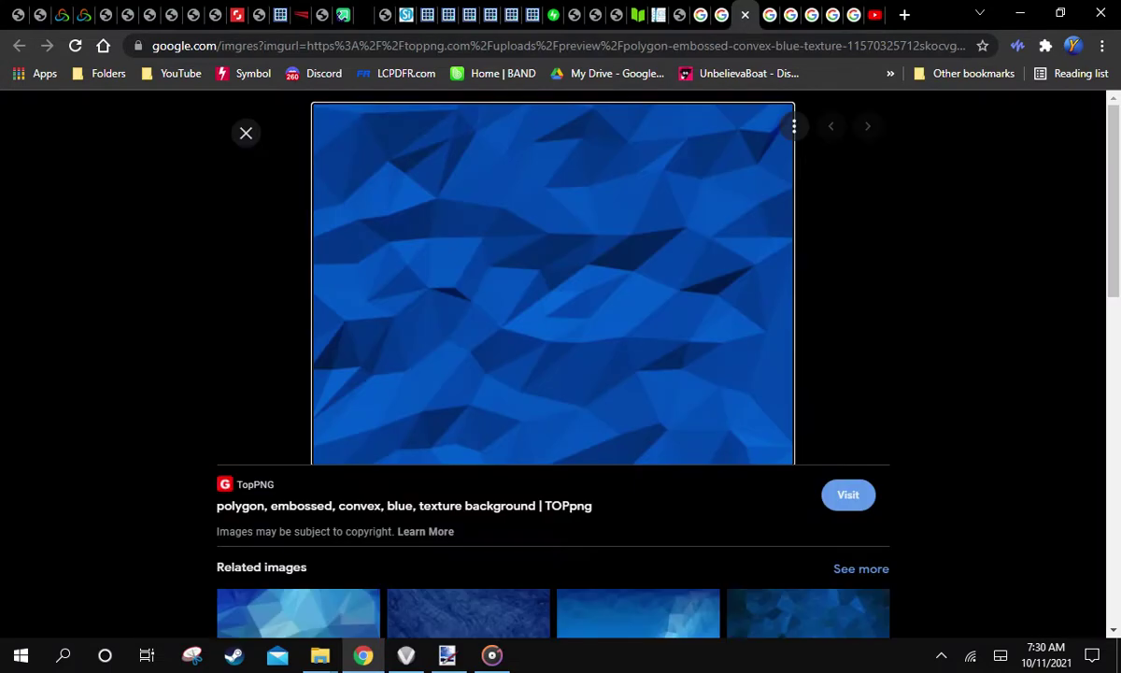
key(ctrl+Tab)
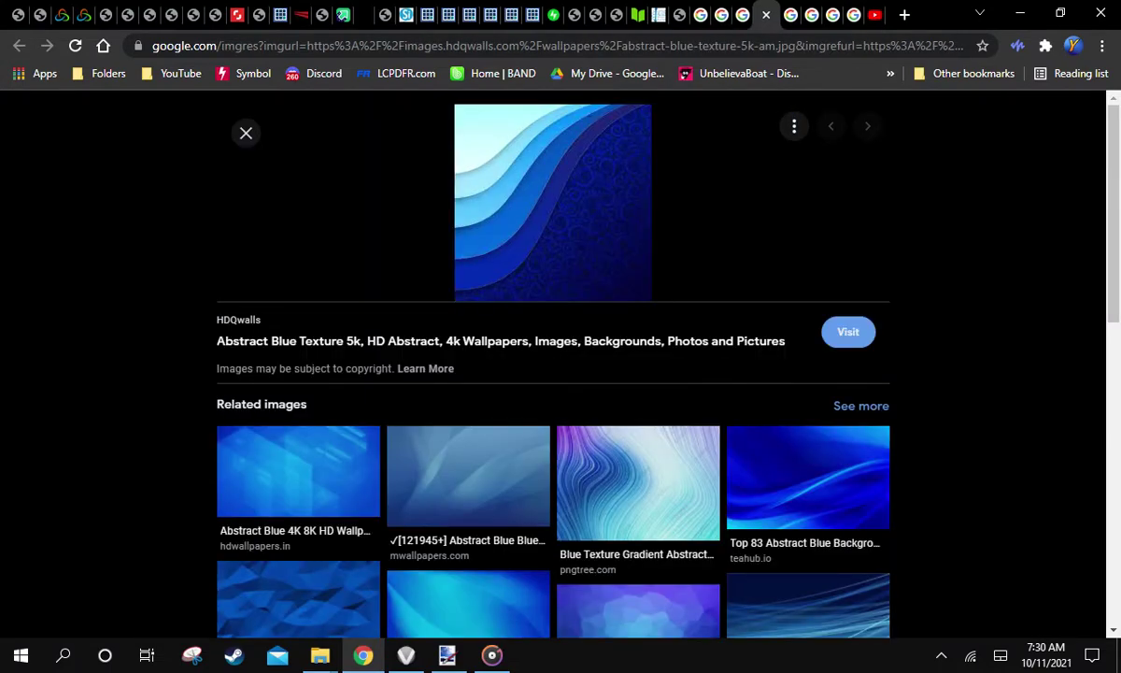
key(ctrl+Tab)
key(ctrl+Tab)
key(ctrl+shift+Tab)
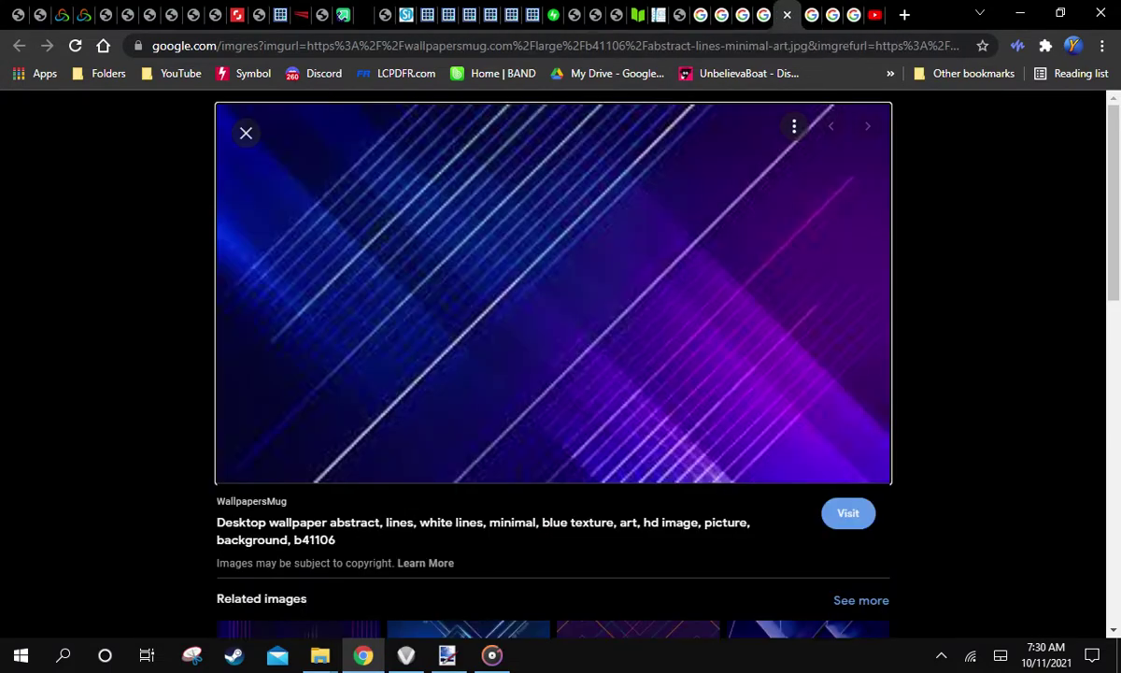
scroll(553, 365, down, 4)
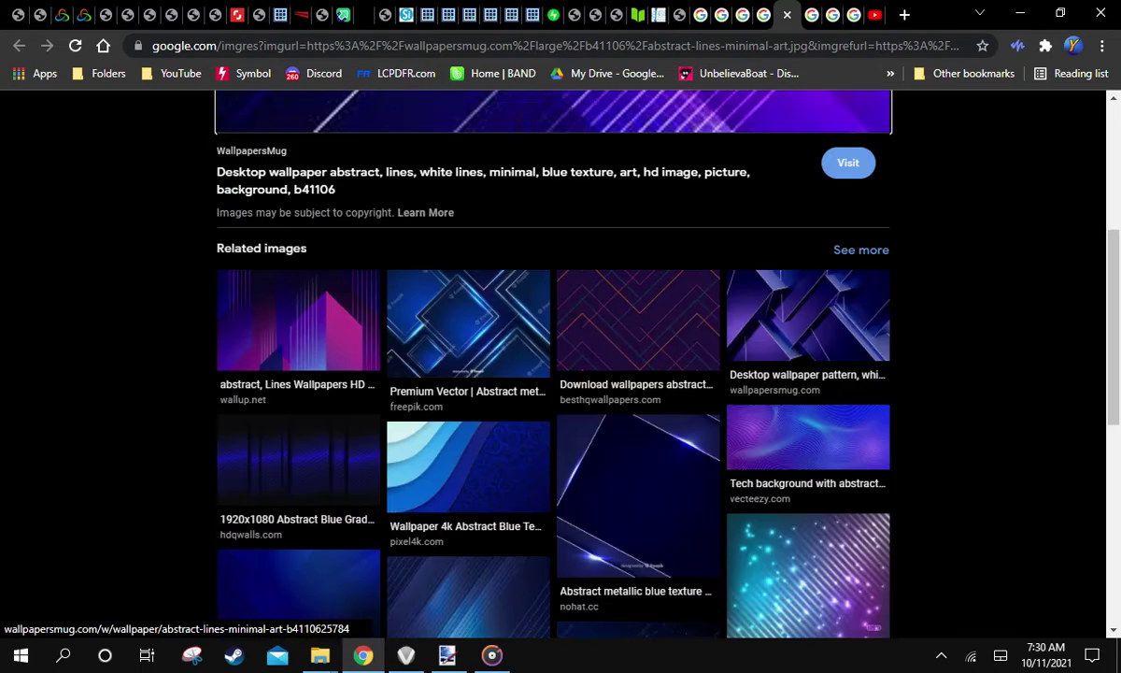
scroll(553, 365, down, 1)
Open the wallup.net abstract lines image and the vecteezy.com abstract blue background in new tabs
right_click(303, 225)
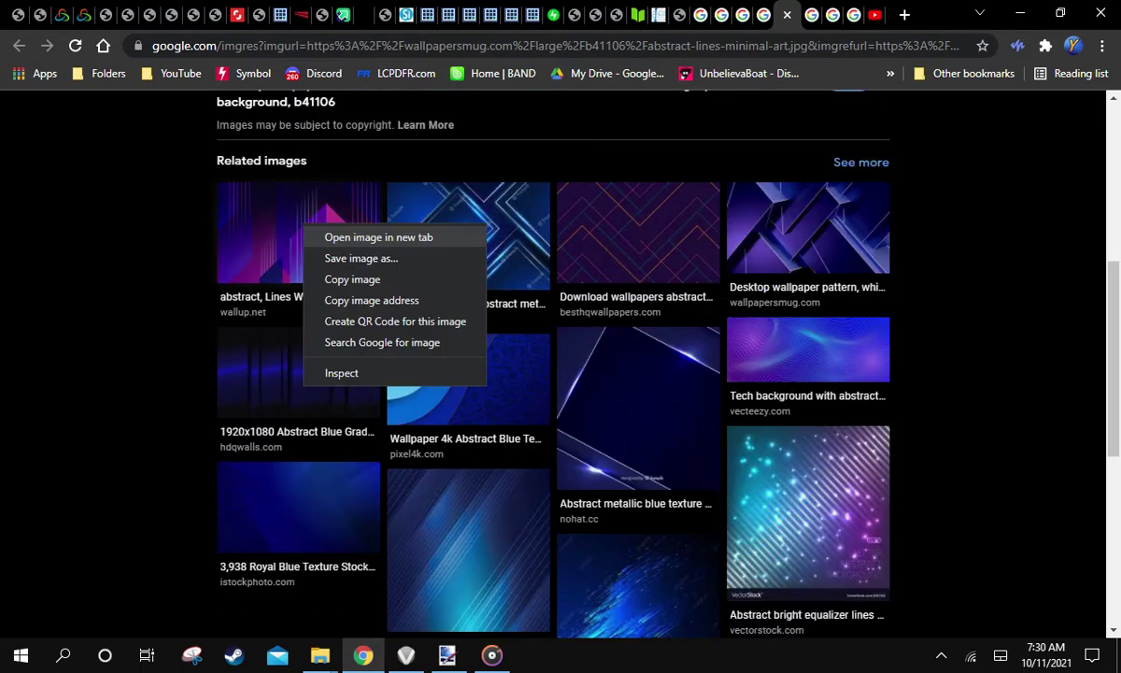
click(280, 215)
right_click(261, 209)
click(358, 231)
scroll(358, 231, down, 3)
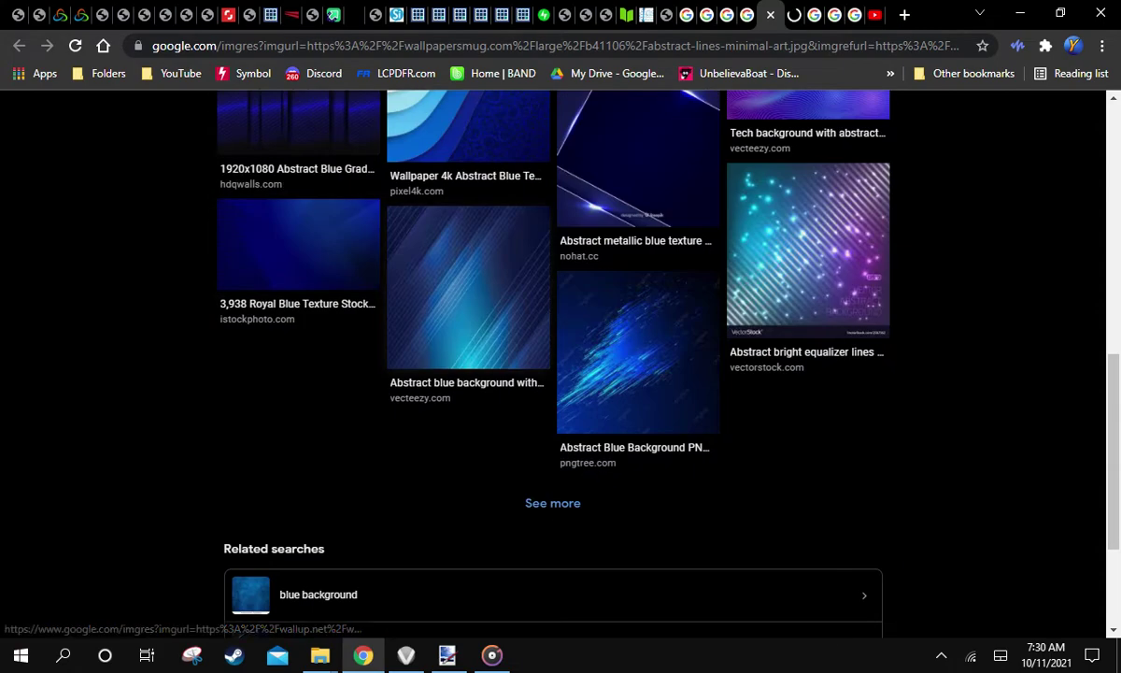
right_click(472, 275)
click(523, 287)
Open the related wallpapersmug.com pattern wallpaper and further candidate wallpaper images in new tabs
scroll(524, 286, up, 2)
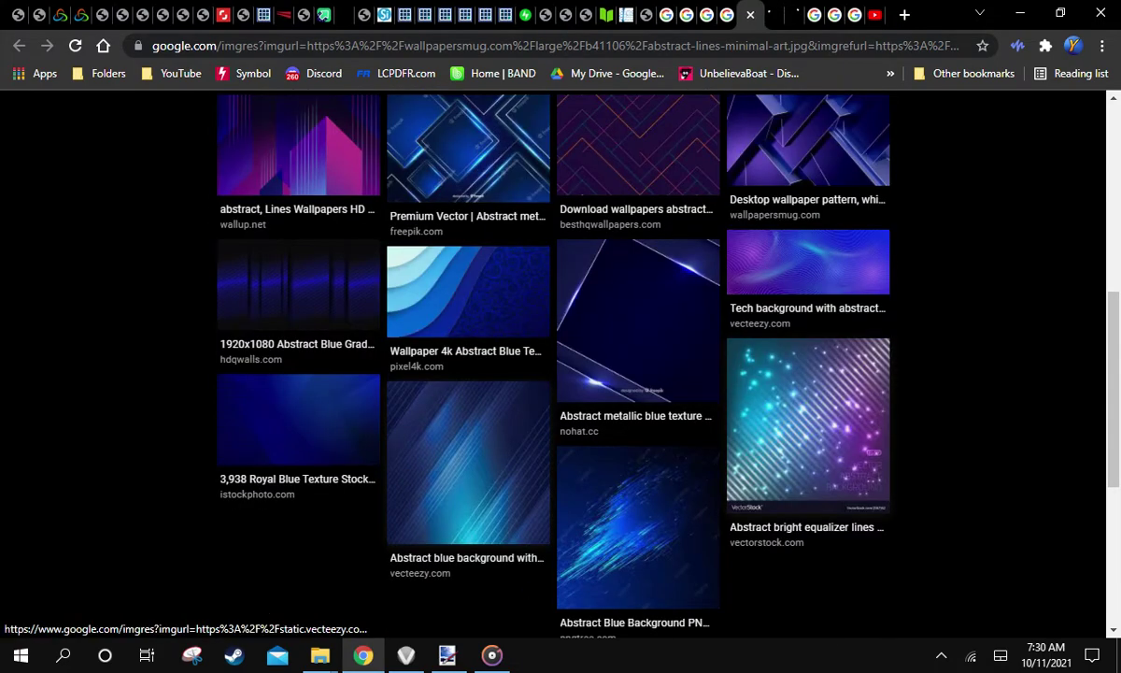
scroll(813, 234, up, 3)
right_click(819, 218)
click(841, 249)
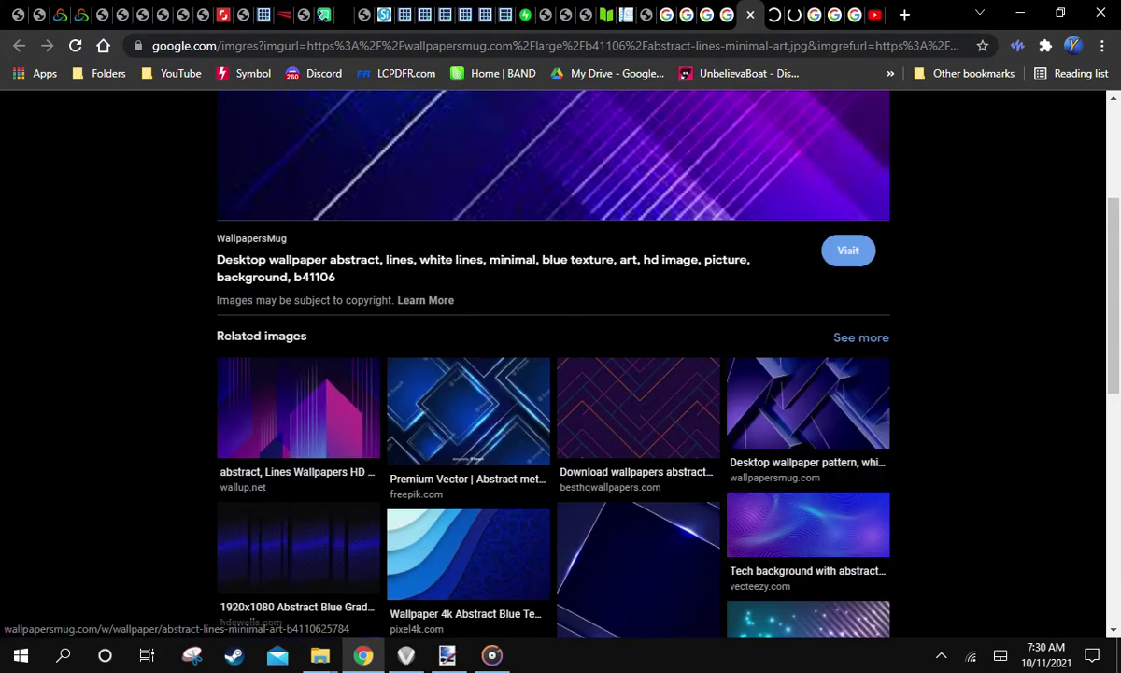
right_click(783, 86)
click(822, 109)
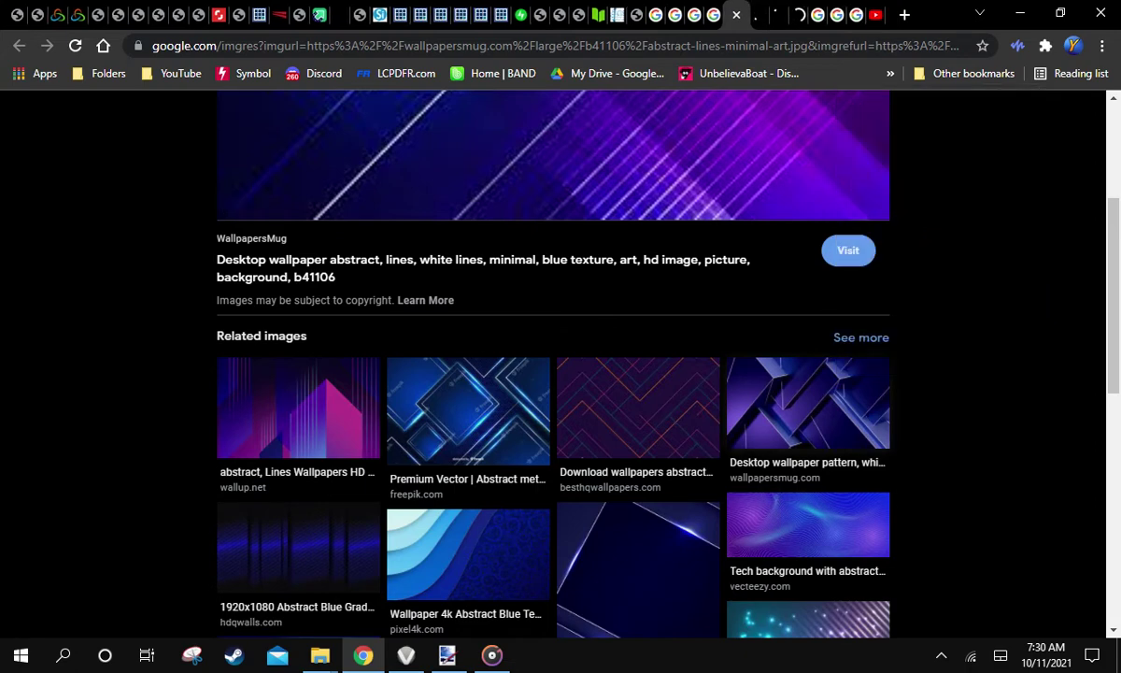
right_click(729, 206)
click(766, 220)
scroll(766, 219, up, 3)
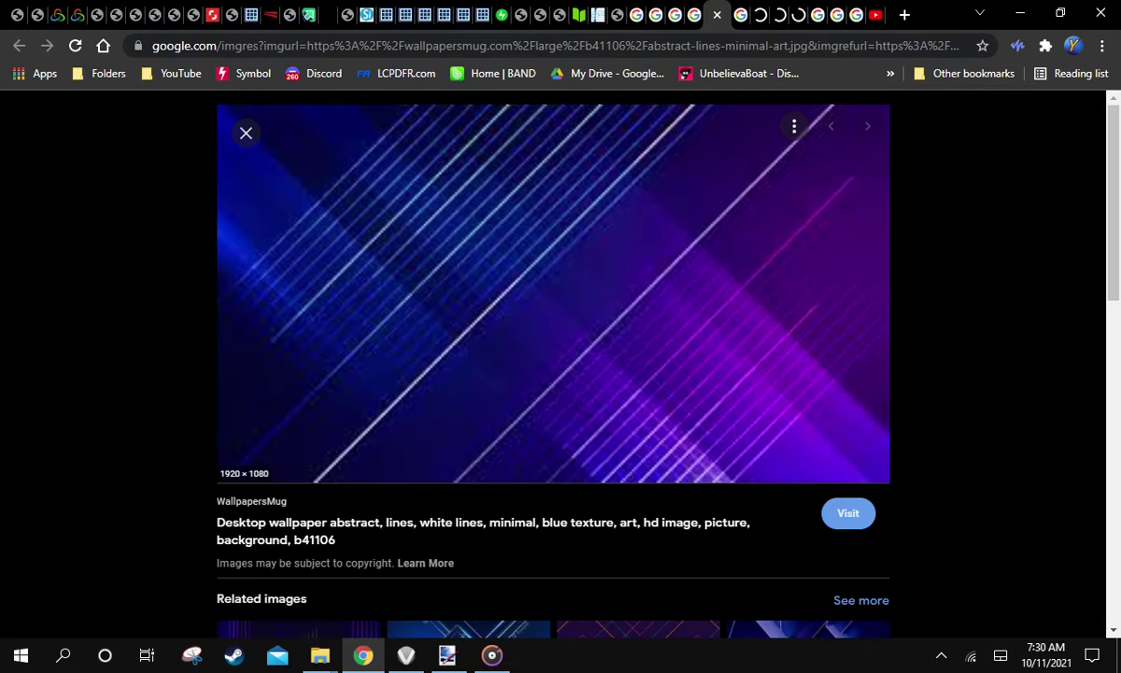
From the related images of the wallup.net abstract lines picture, open the pinterest.com Abstract Lines HD Wallpaper in a new tab
key(ctrl+Tab)
scroll(766, 219, down, 2)
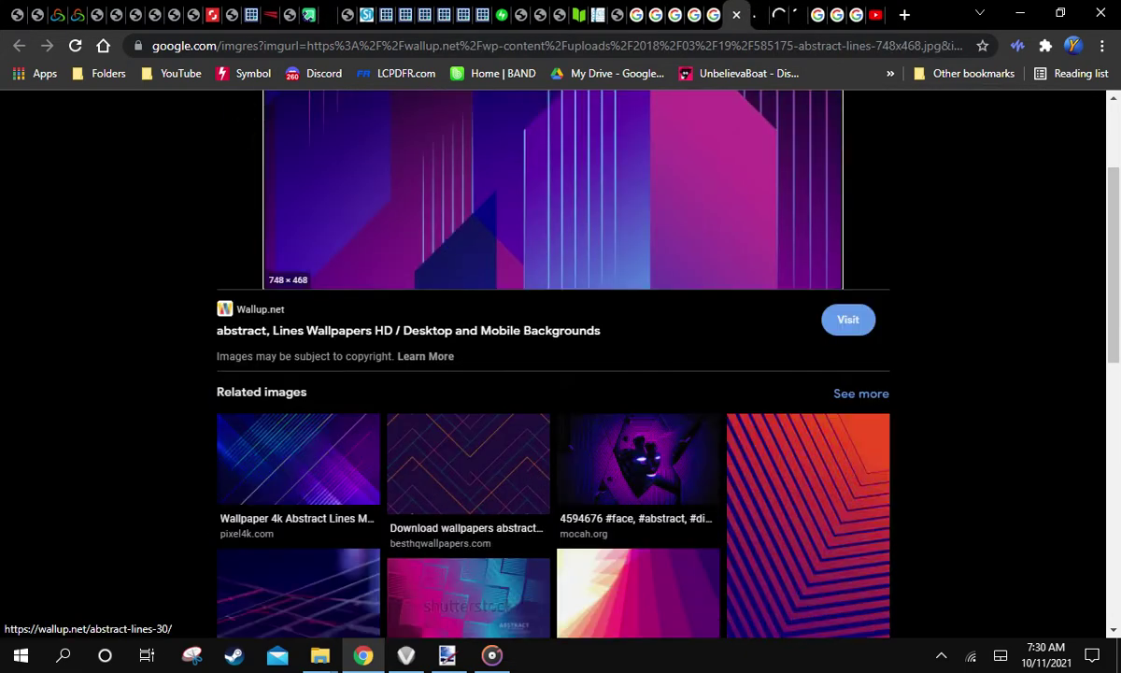
scroll(553, 374, down, 3)
scroll(772, 353, down, 4)
scroll(771, 353, up, 6)
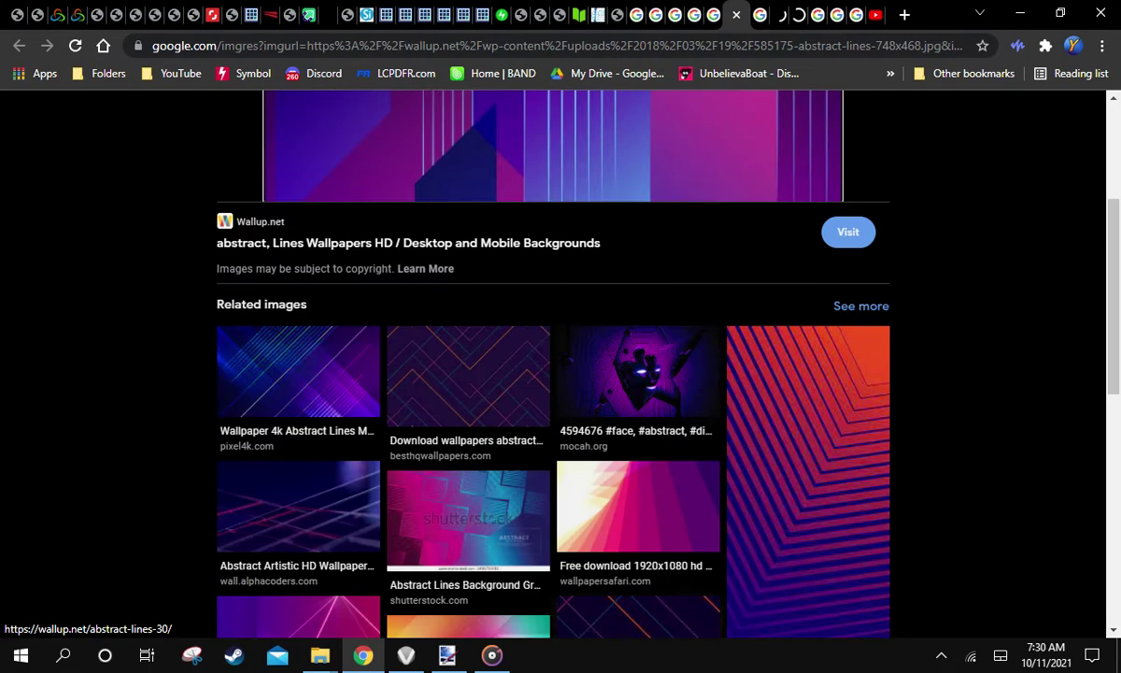
right_click(772, 354)
click(852, 79)
scroll(553, 364, down, 4)
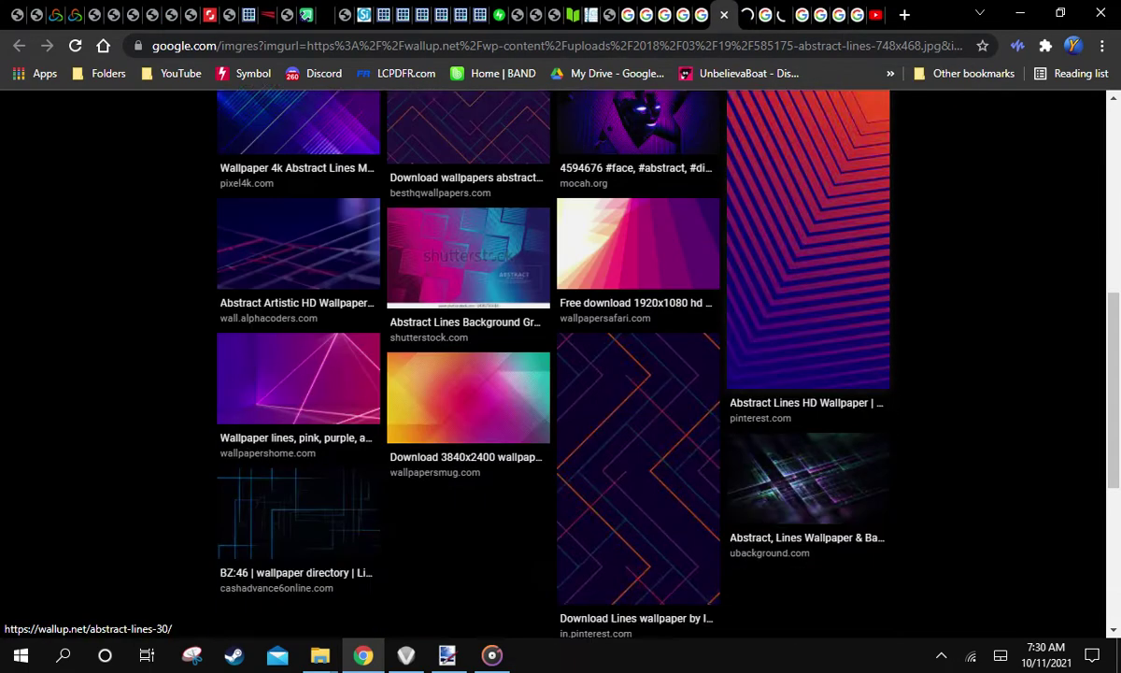
scroll(804, 215, up, 7)
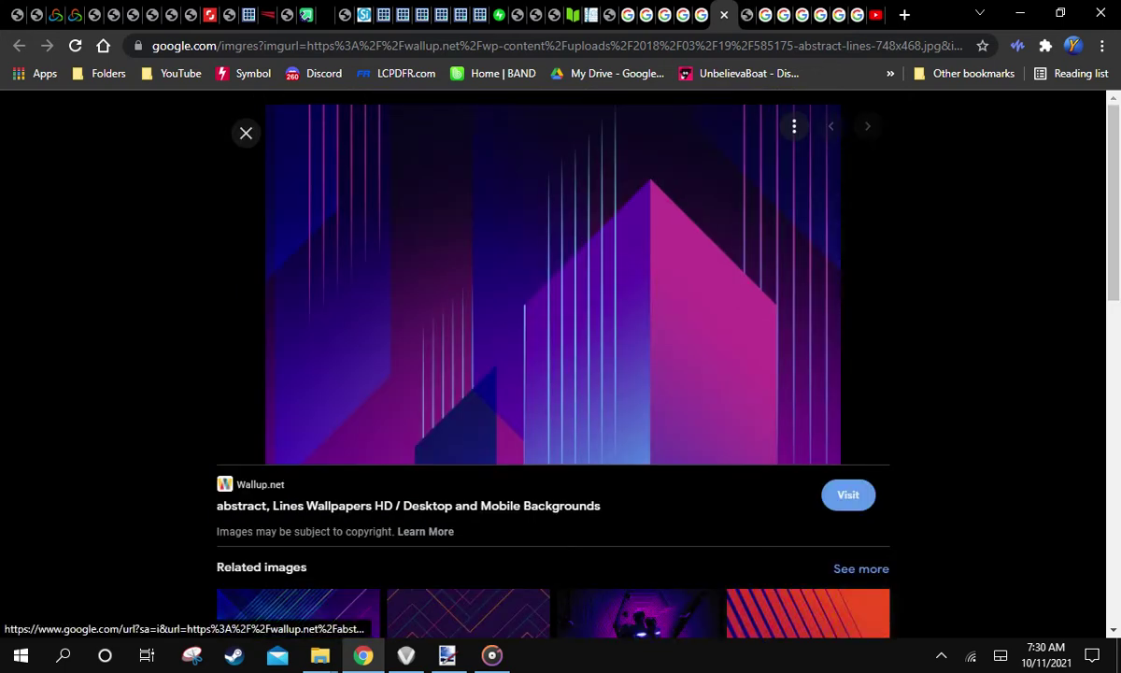
Look through the open candidate images from the Pinterest line wallpaper to the tOrange.biz polygonal metallic blue texture and beyond
click(751, 15)
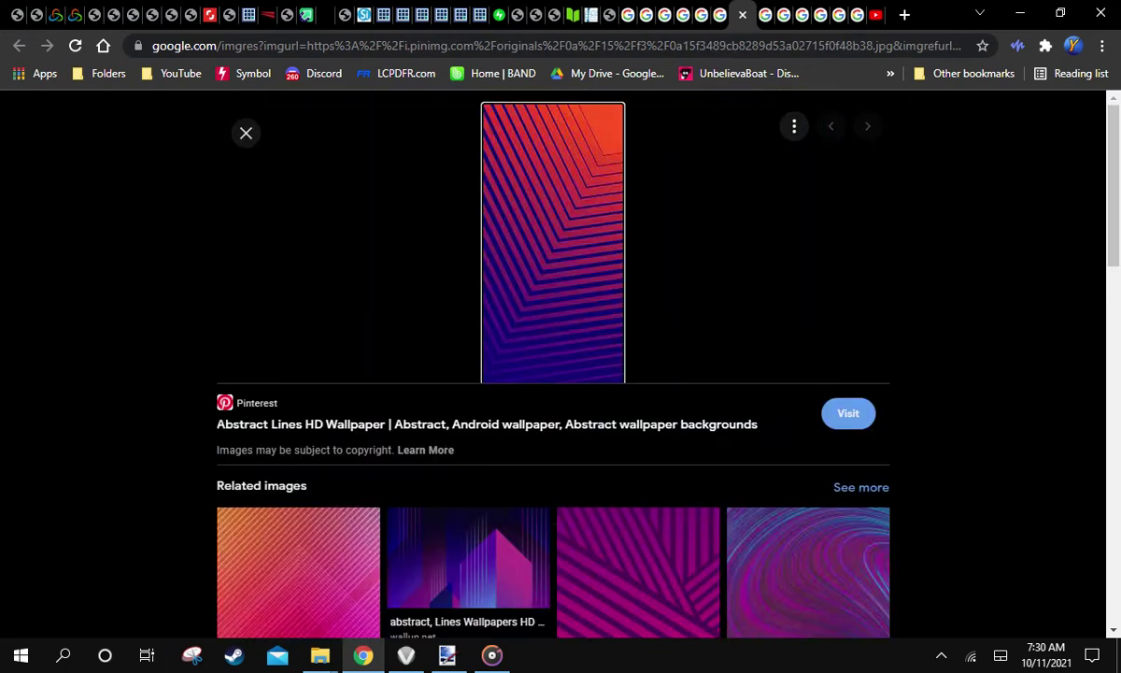
click(765, 15)
click(784, 15)
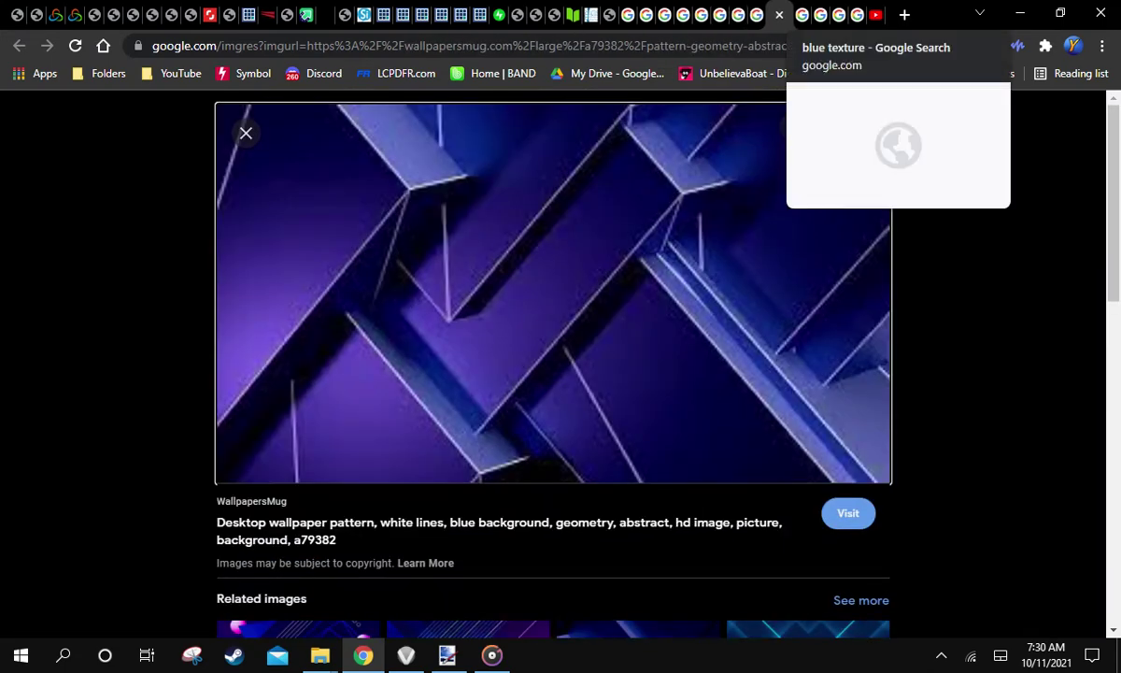
click(798, 14)
click(820, 14)
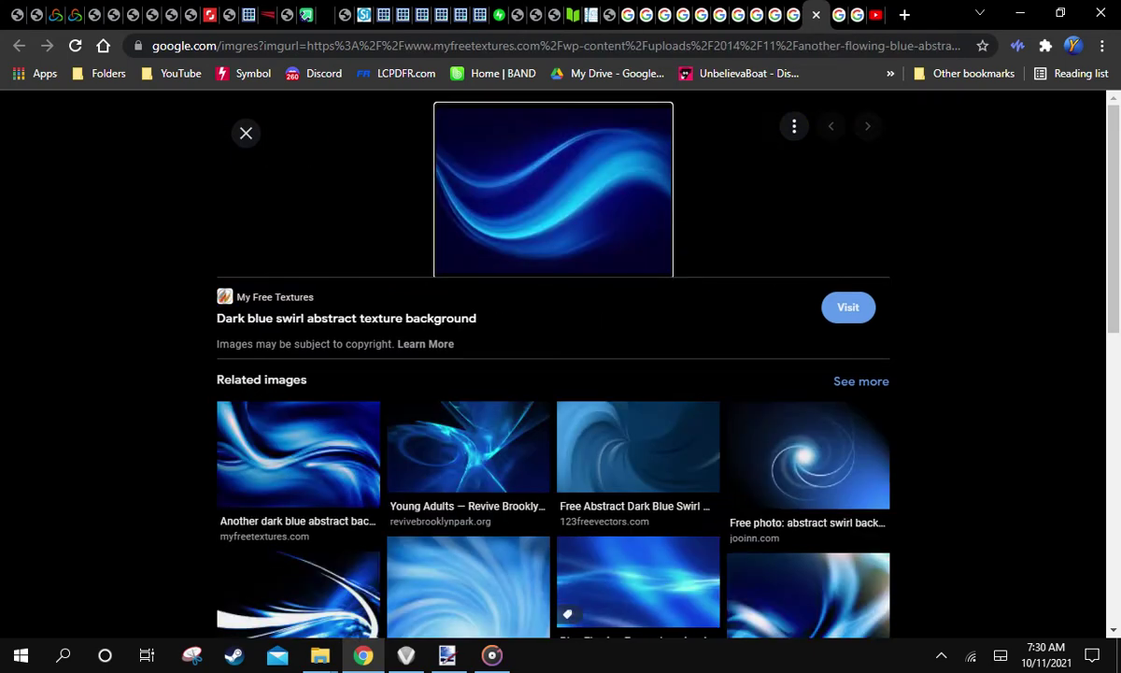
click(839, 14)
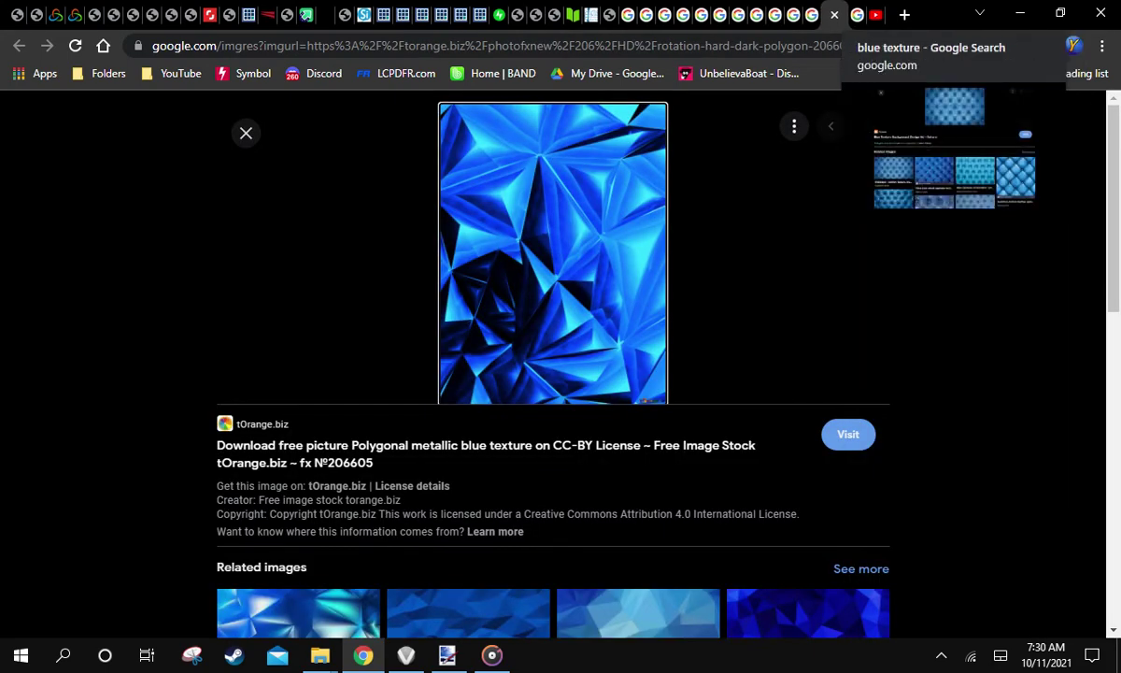
click(857, 14)
Go back through the candidate tabs, comparing the Vecteezy backgrounds and other wallpapers, to the WallpapersMug abstract lines image
click(830, 14)
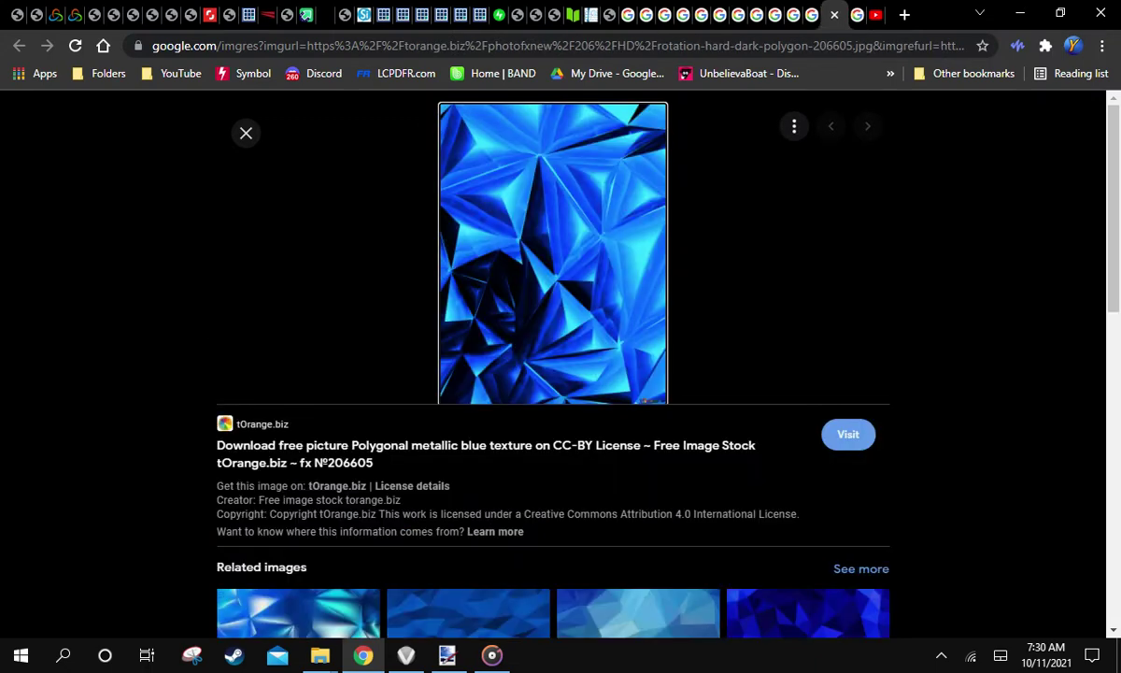
click(812, 14)
click(786, 14)
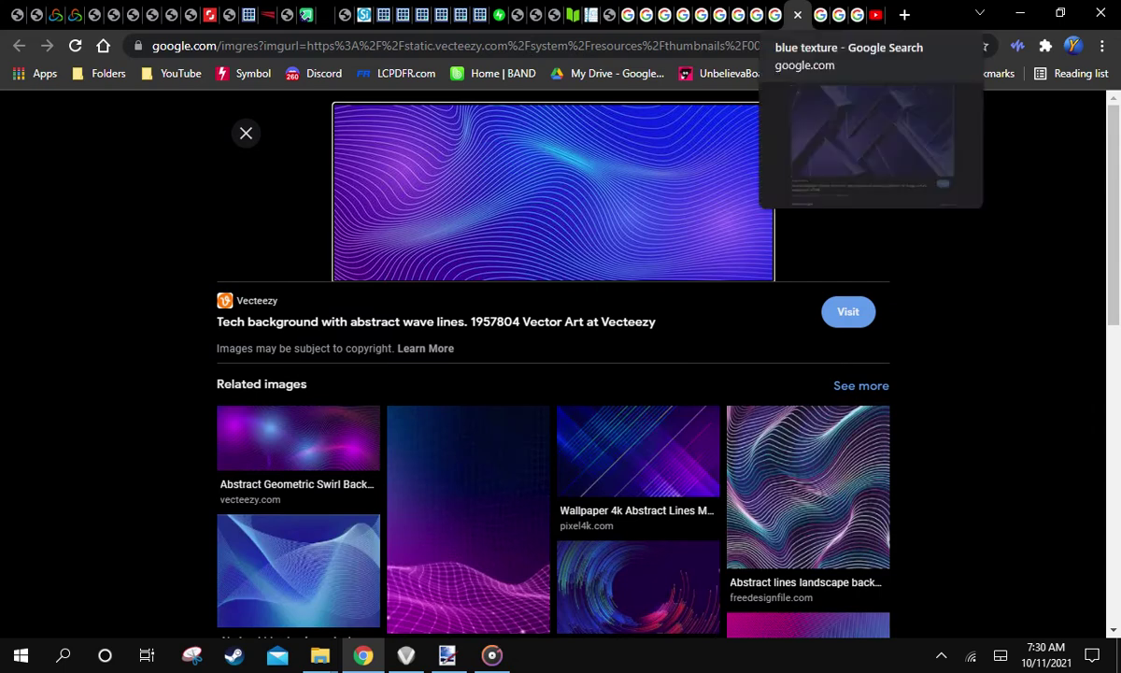
click(768, 14)
key(ctrl+Tab)
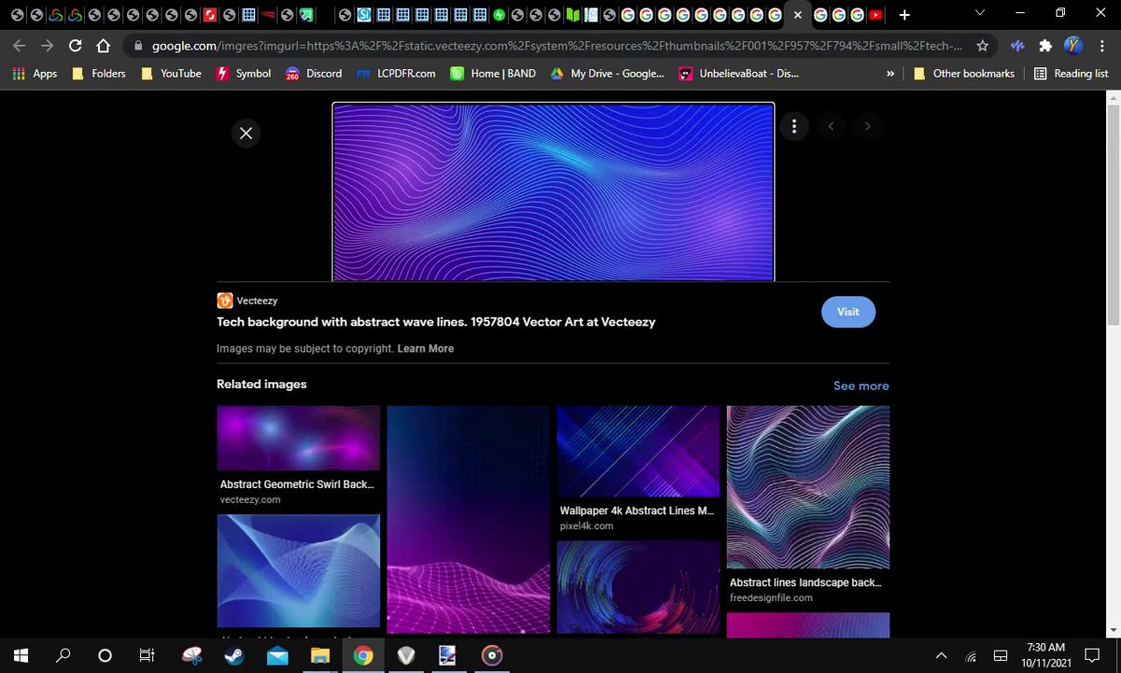
key(ctrl+shift+Tab)
key(ctrl+shift+Tab)
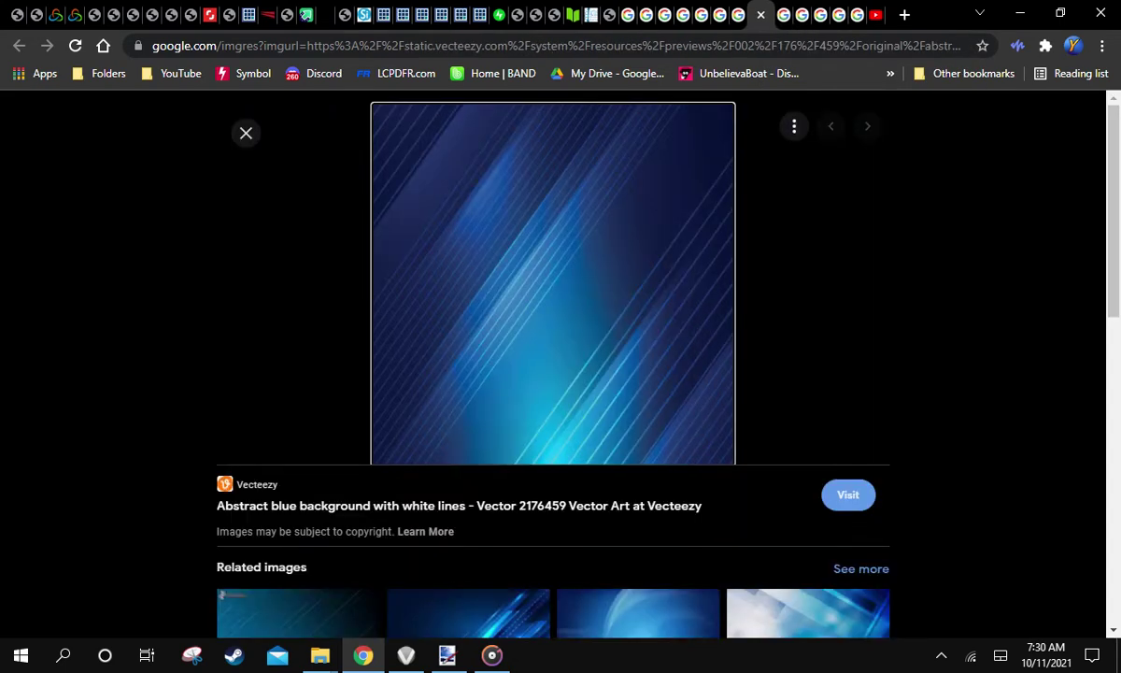
click(743, 14)
click(724, 14)
click(705, 14)
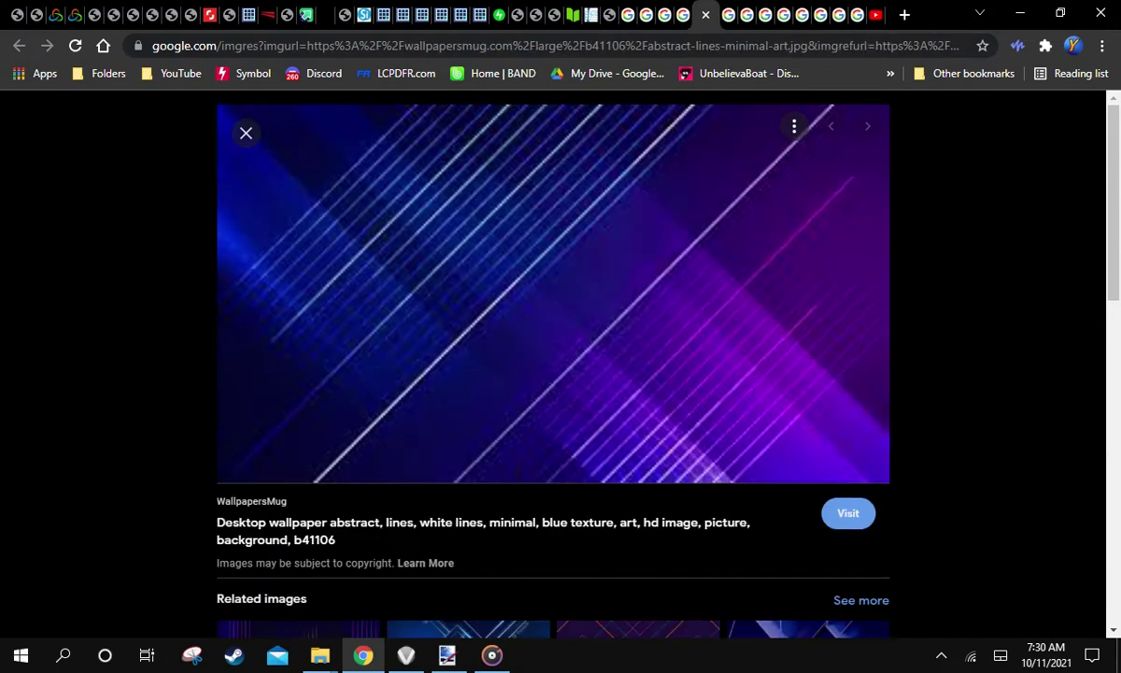
Copy the Vecteezy image "Abstract blue background with white lines" and check the rest of its page
click(724, 14)
click(743, 14)
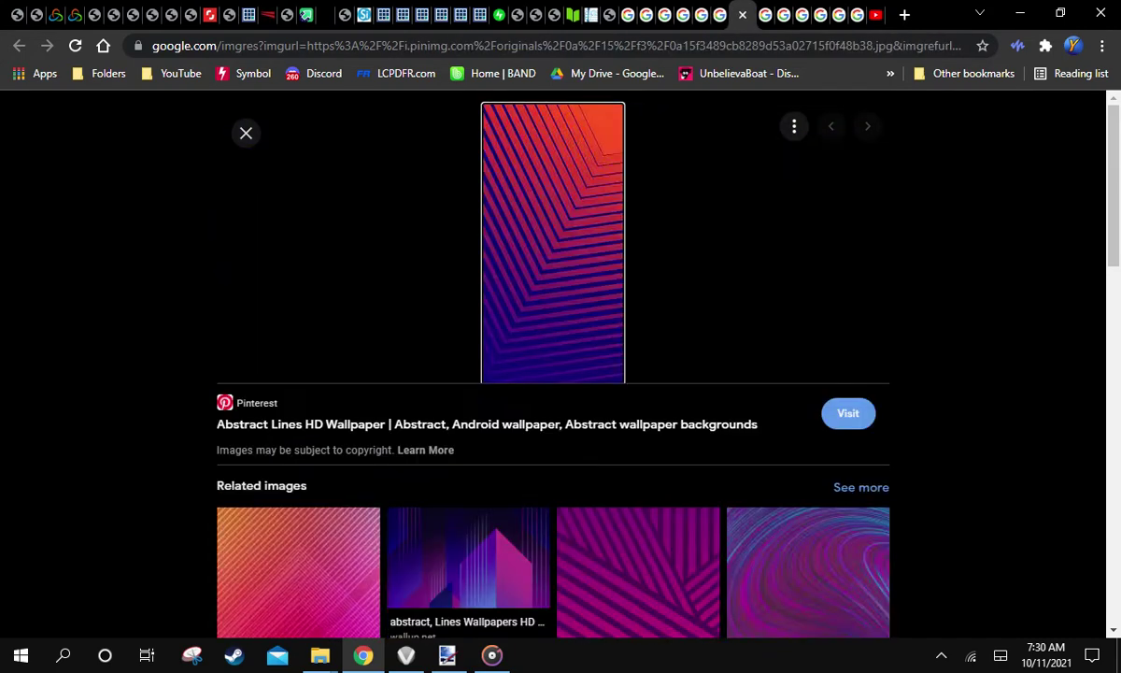
click(761, 14)
right_click(587, 201)
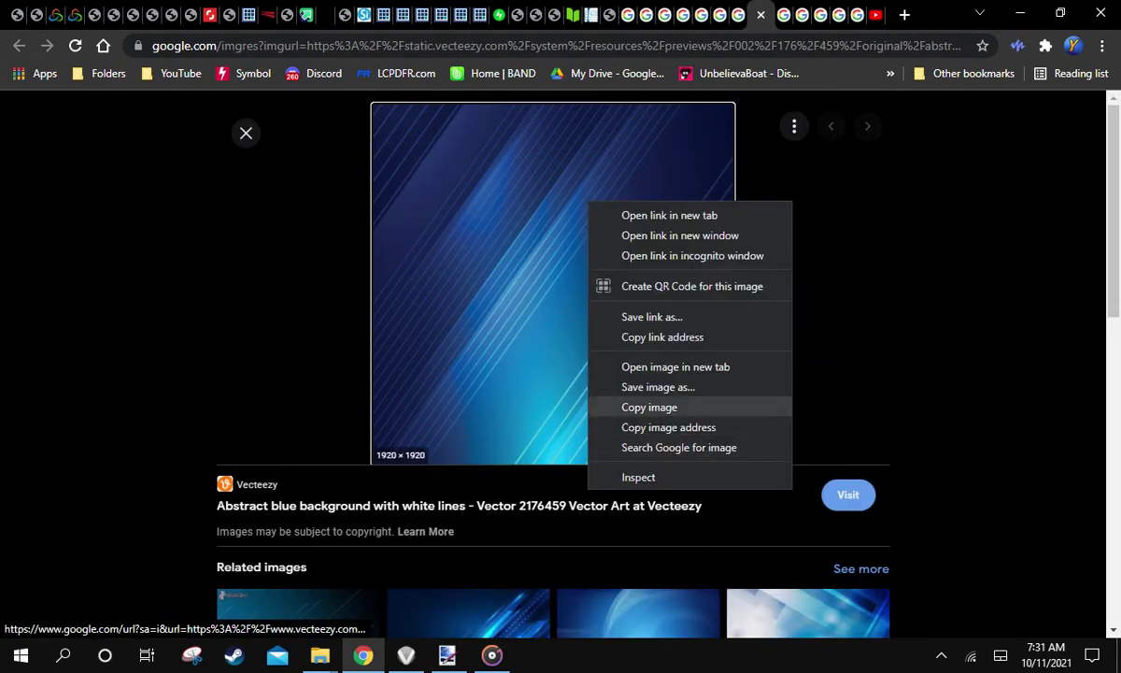
click(644, 406)
scroll(645, 405, down, 10)
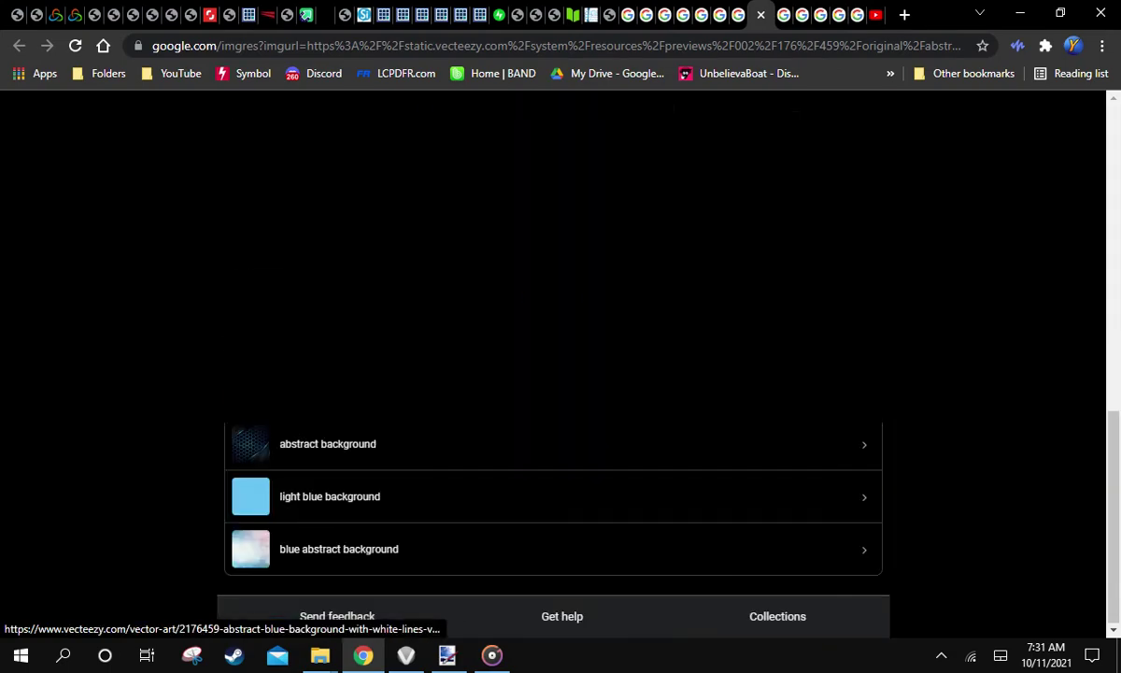
scroll(644, 405, up, 4)
scroll(644, 406, up, 5)
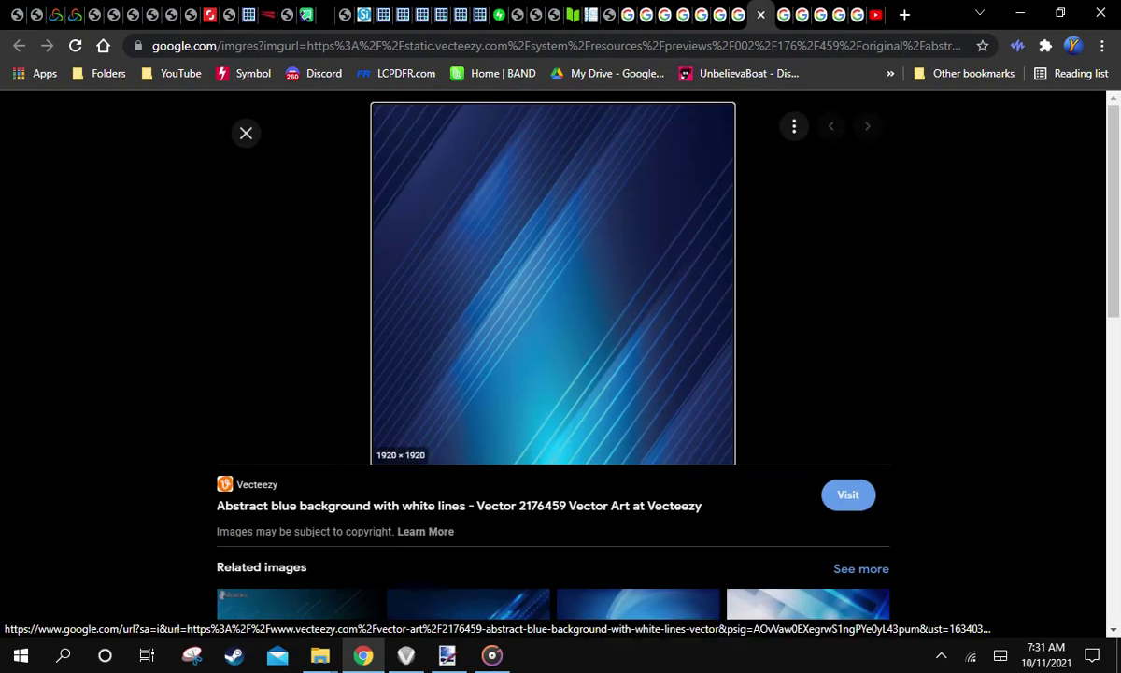
View the earlier candidate tabs, including the HDQwalls abstract blue texture, and return to the "blue texture" image search results
click(664, 14)
key(ctrl+Tab)
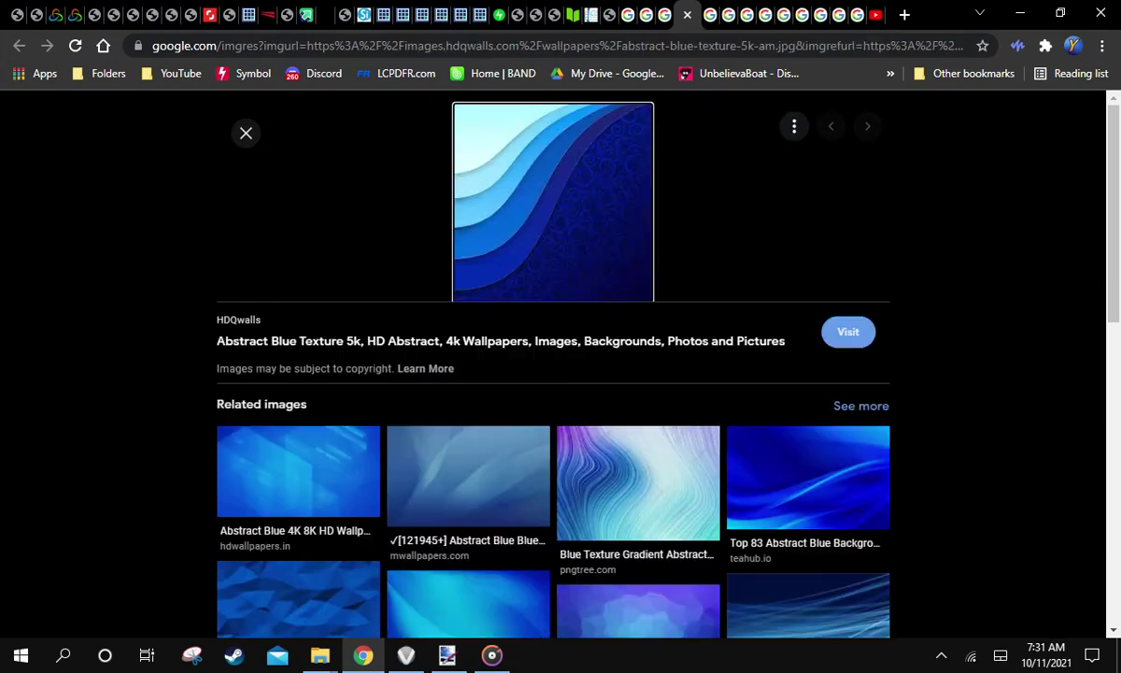
click(647, 15)
click(629, 15)
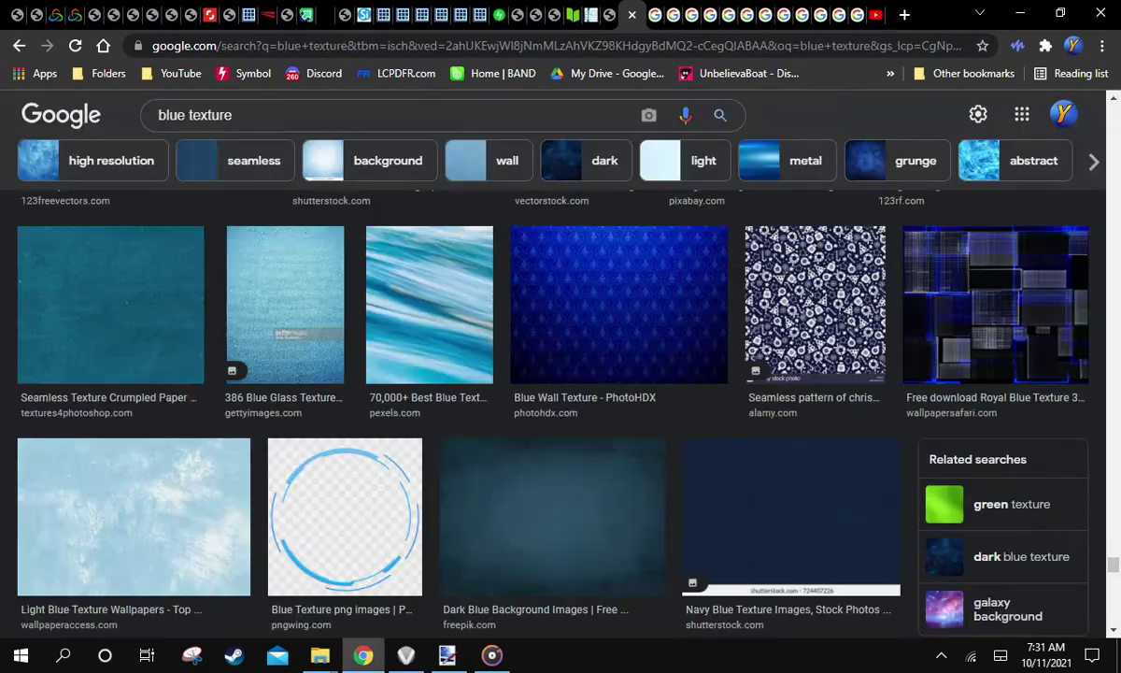
click(321, 655)
click(378, 561)
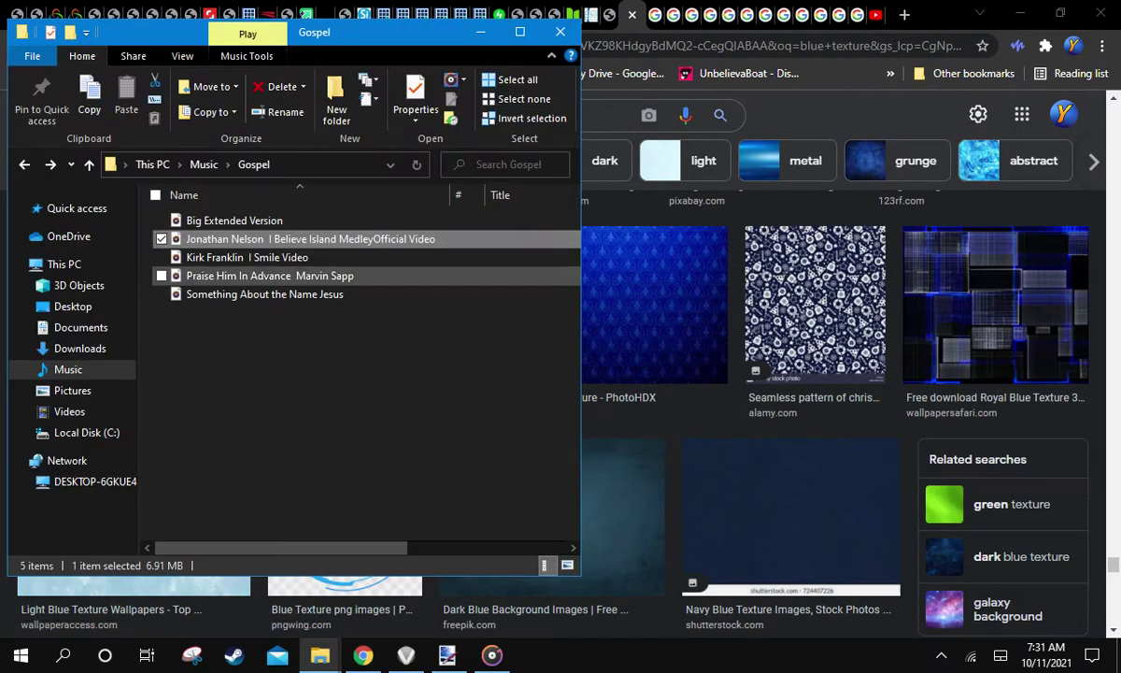
click(480, 32)
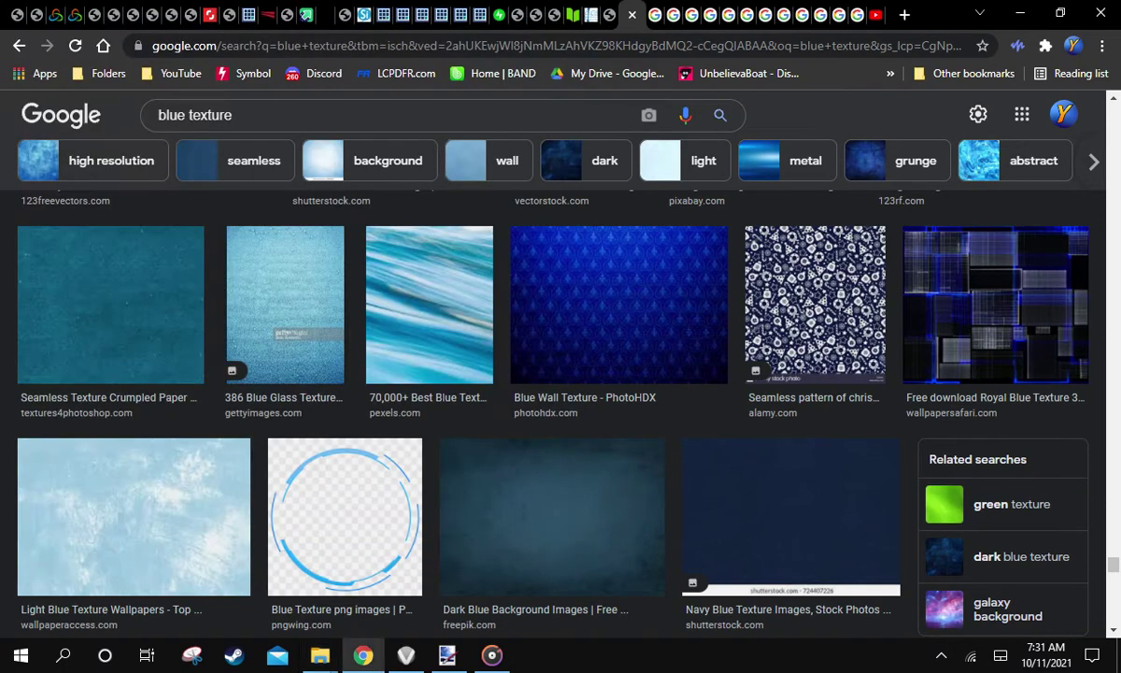
click(492, 655)
click(343, 200)
Look at the 123FreeVectors "Free Cool Blue Texture Background" image and its related images
click(651, 15)
scroll(552, 374, down, 5)
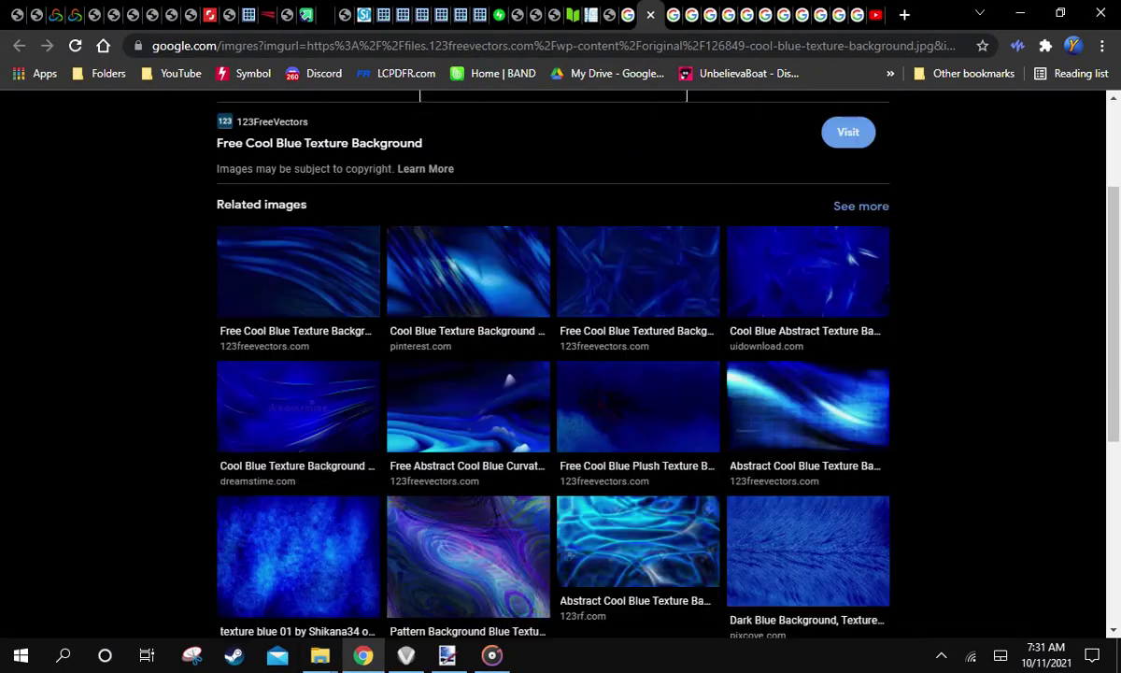
scroll(551, 374, up, 5)
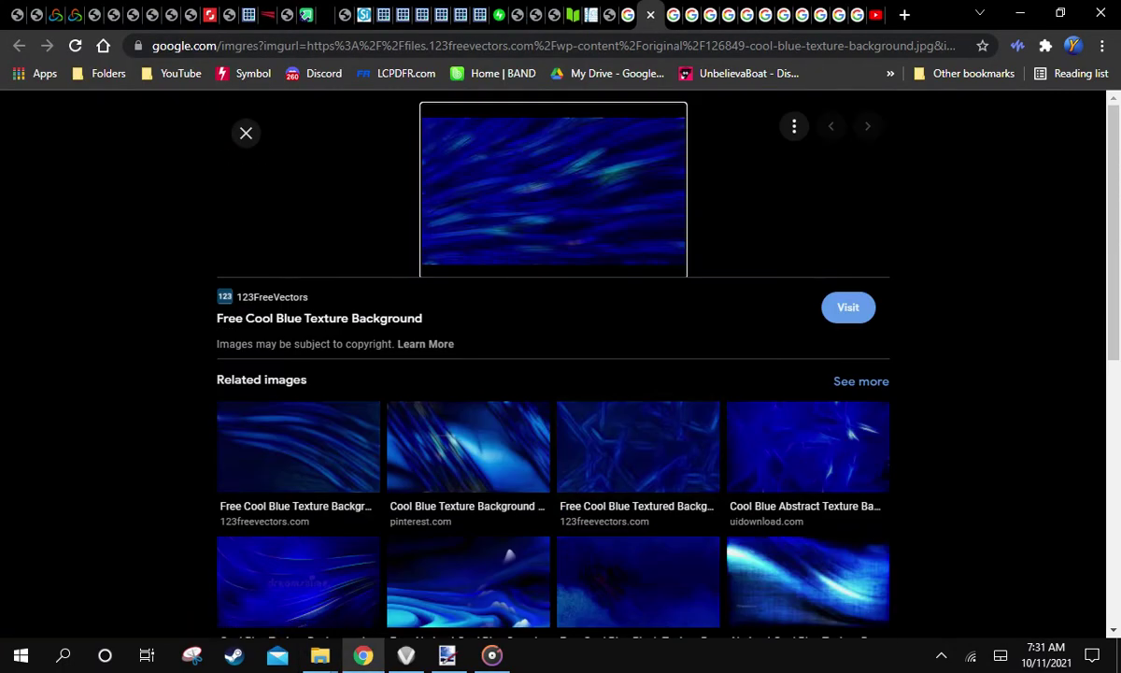
From the related images of the TopPNG polygon texture, open the Pinterest image "20 Low-Poly Polygonal Background Textures"
key(ctrl+Tab)
scroll(552, 374, down, 5)
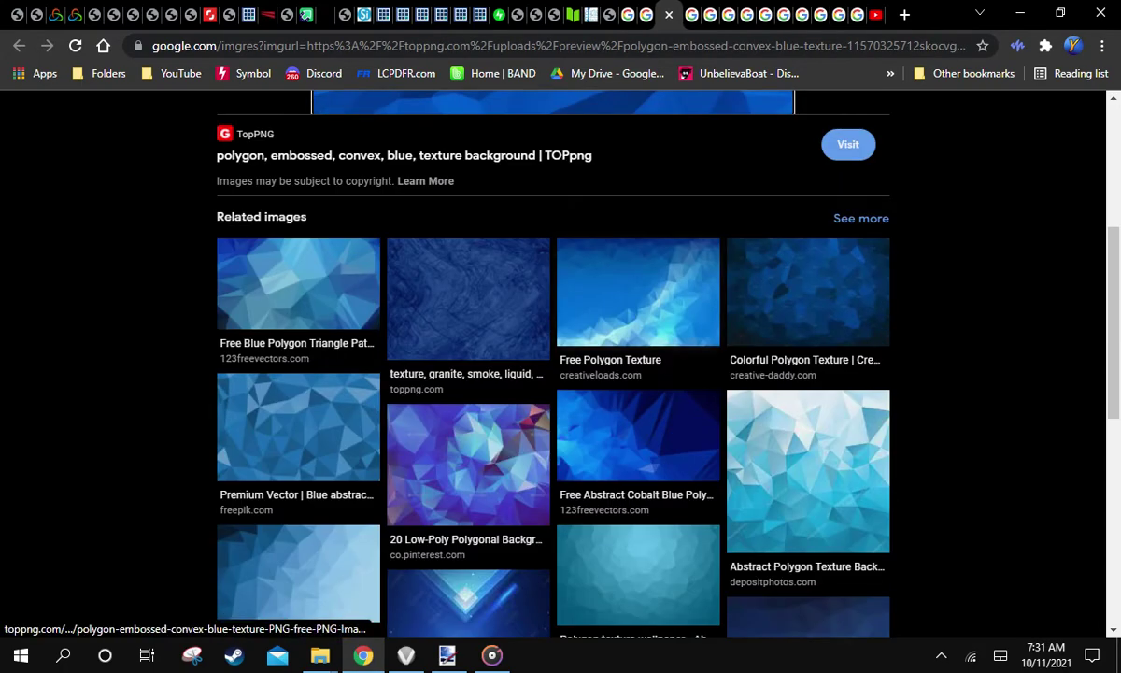
scroll(482, 359, down, 2)
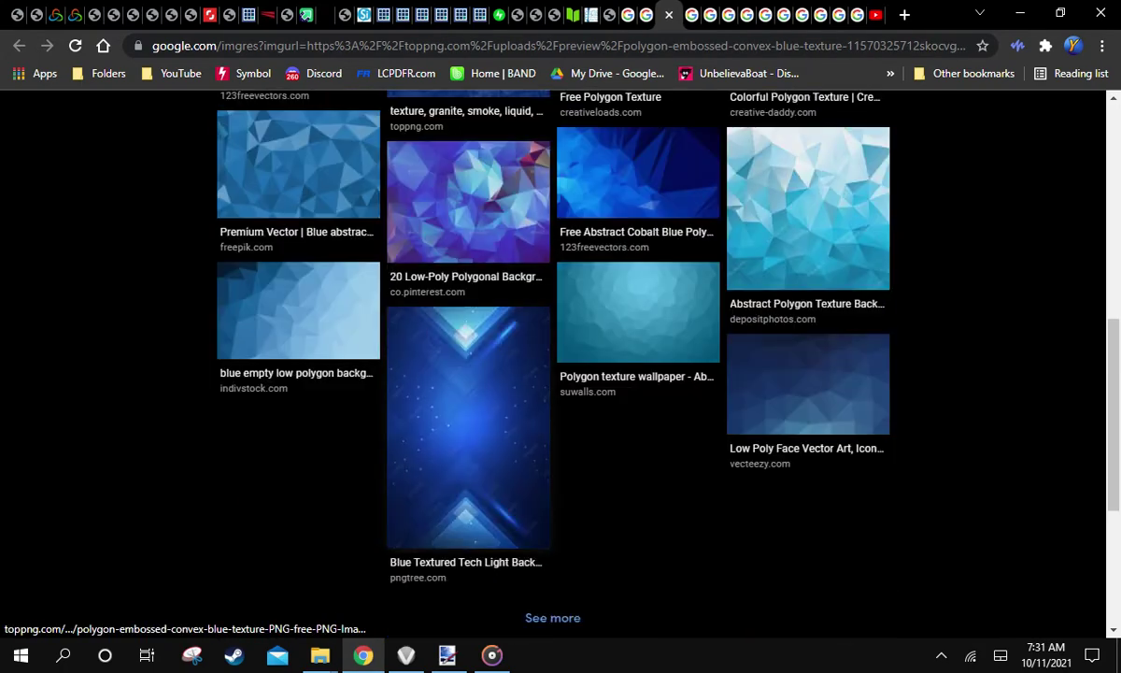
right_click(482, 359)
key(Escape)
scroll(482, 359, up, 1)
click(469, 291)
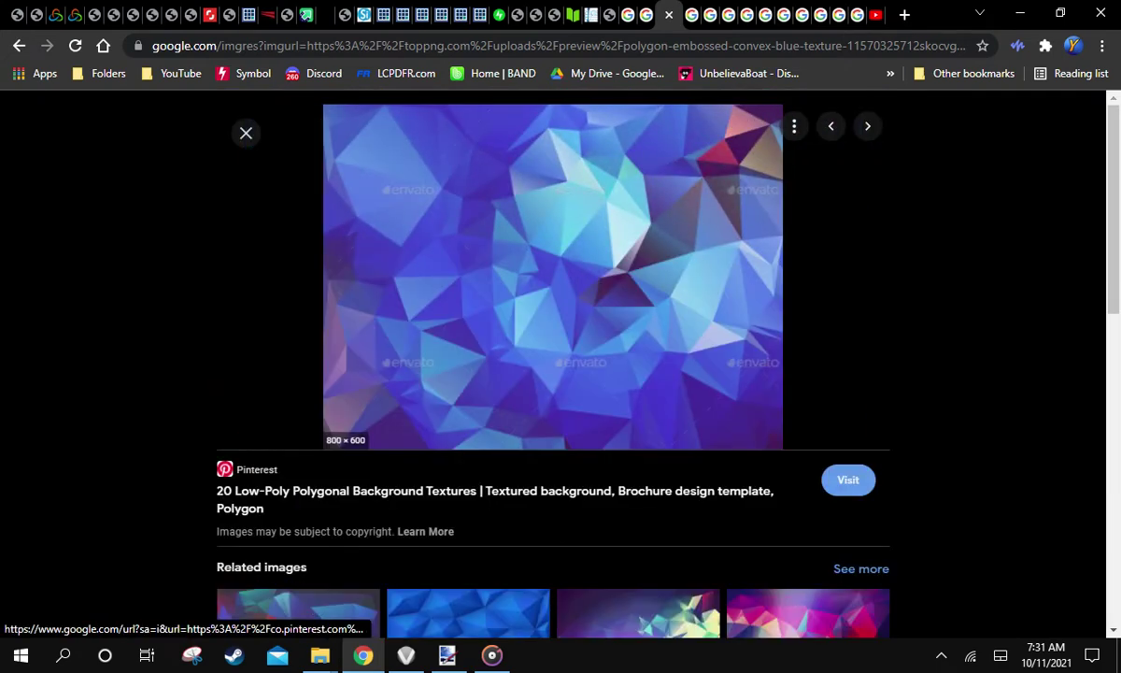
Open the related ppt-backgrounds.net Blue Mosaic Polygon image in a new tab and look over the other related images
scroll(469, 298, down, 4)
right_click(492, 279)
click(520, 292)
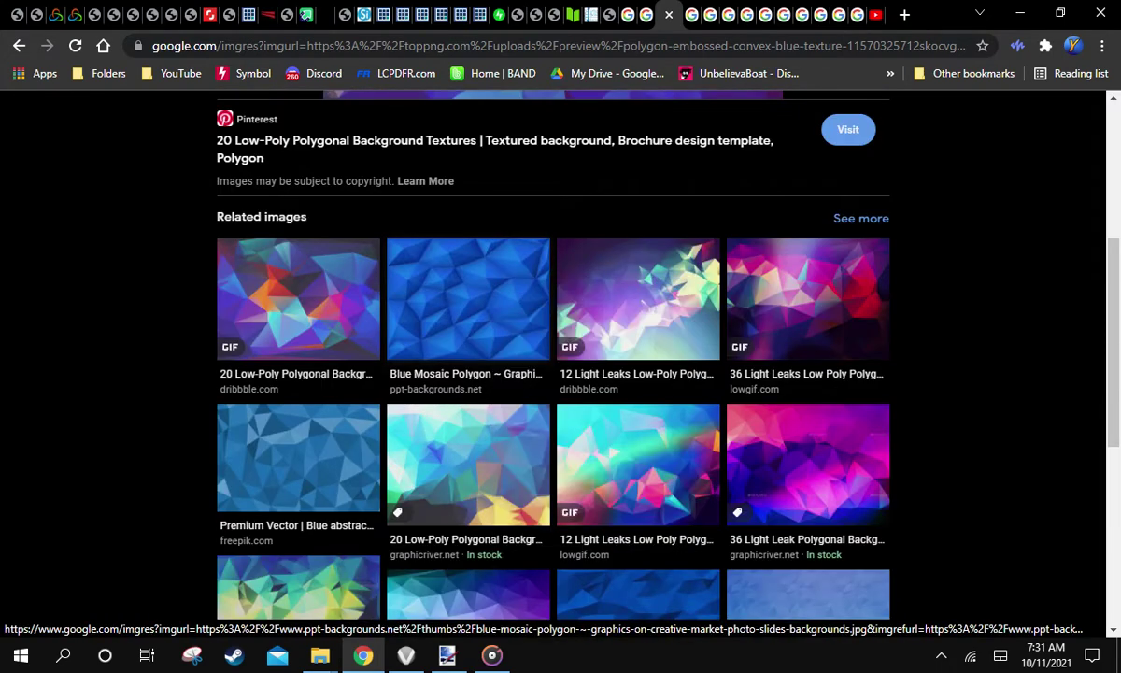
scroll(425, 292, down, 1)
scroll(426, 292, down, 2)
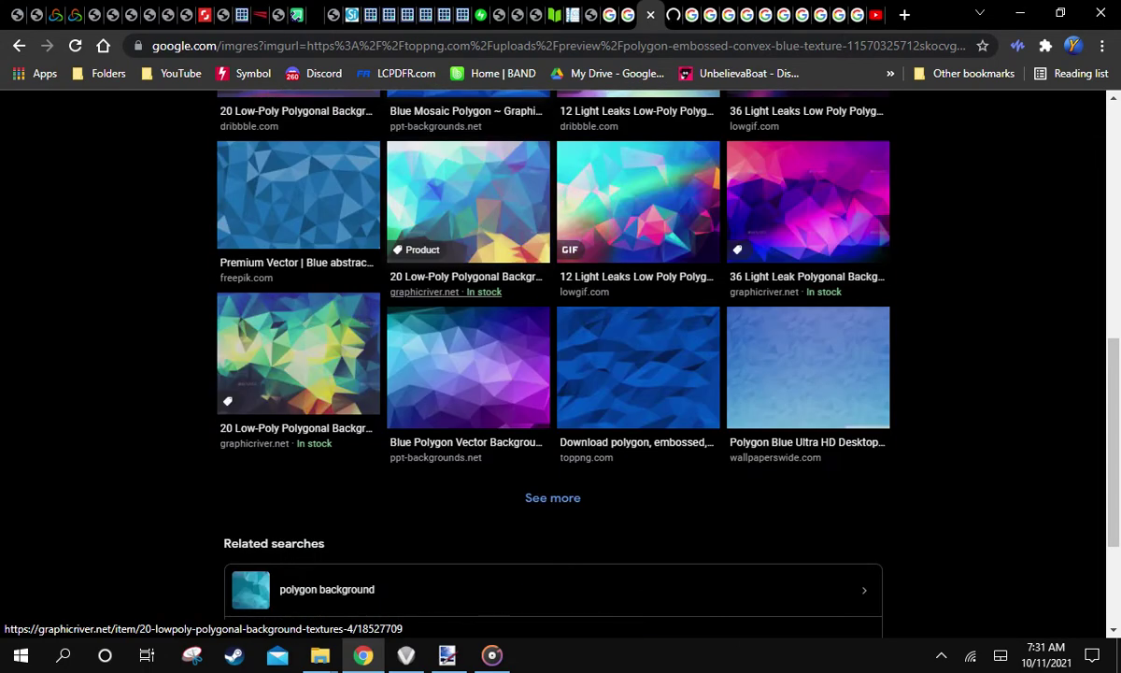
scroll(468, 308, up, 5)
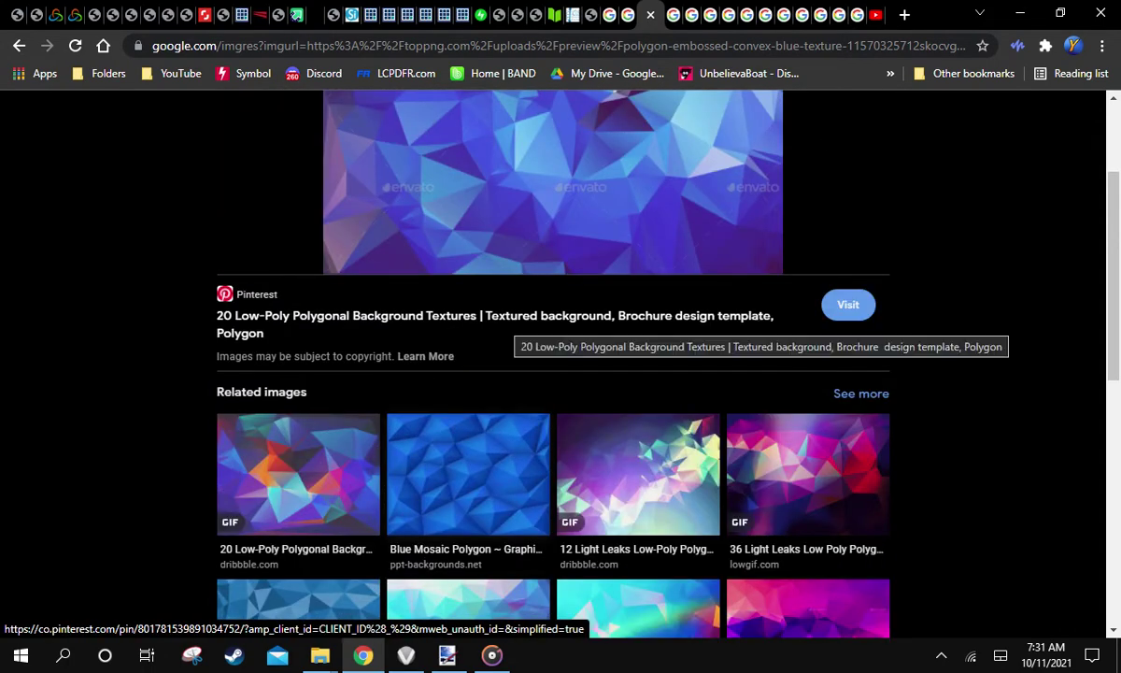
Raise the system volume to 90
key(XF86AudioRaiseVolume)
key(XF86AudioRaiseVolume)
key(XF86AudioRaiseVolume)
key(XF86AudioRaiseVolume)
key(XF86AudioRaiseVolume)
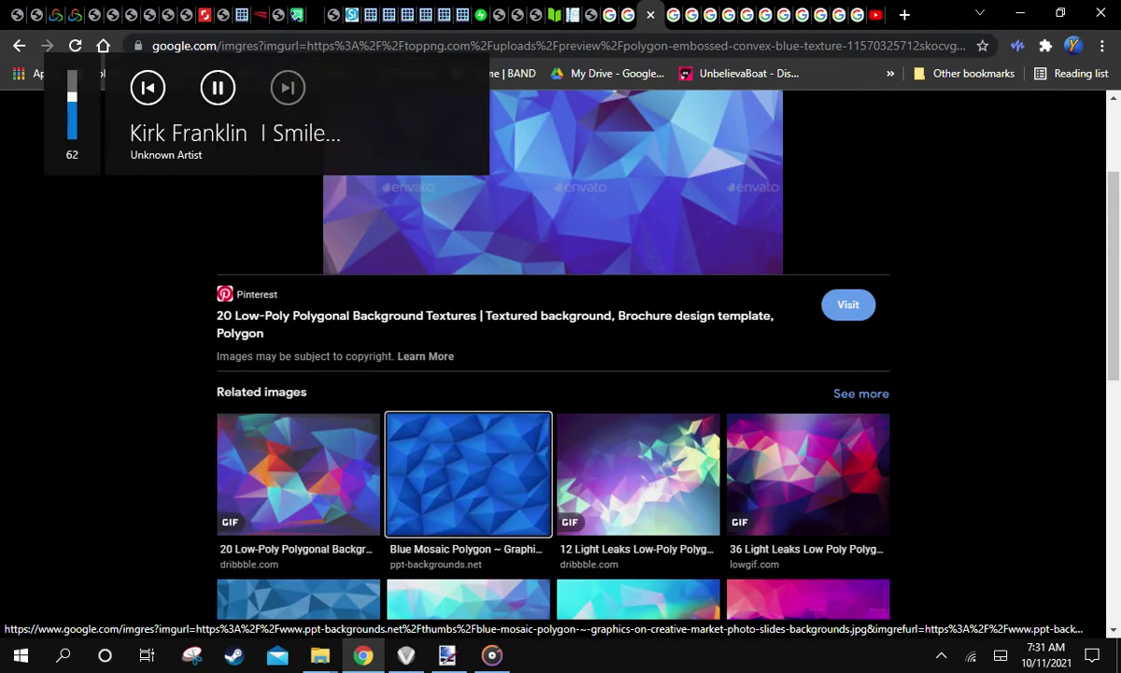
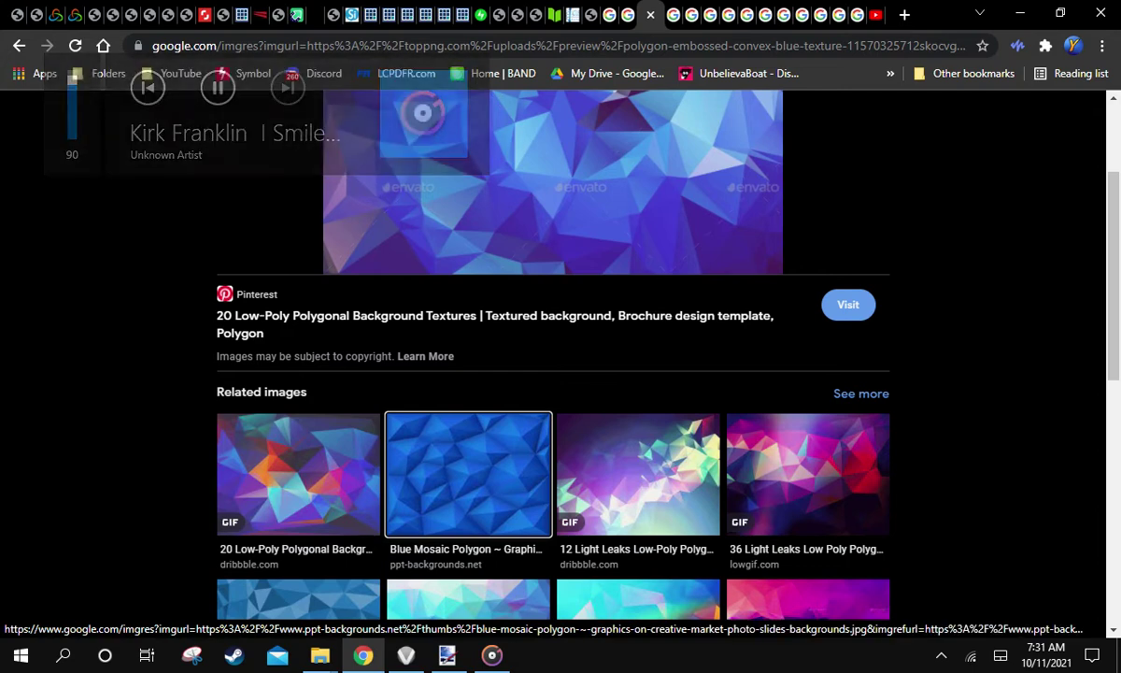
Open the related Blue Mosaic Polygon image and dribbble.com's 12 Light Leaks Low-Poly image in new tabs, then return to the main low-poly image
scroll(467, 430, down, 1)
right_click(316, 370)
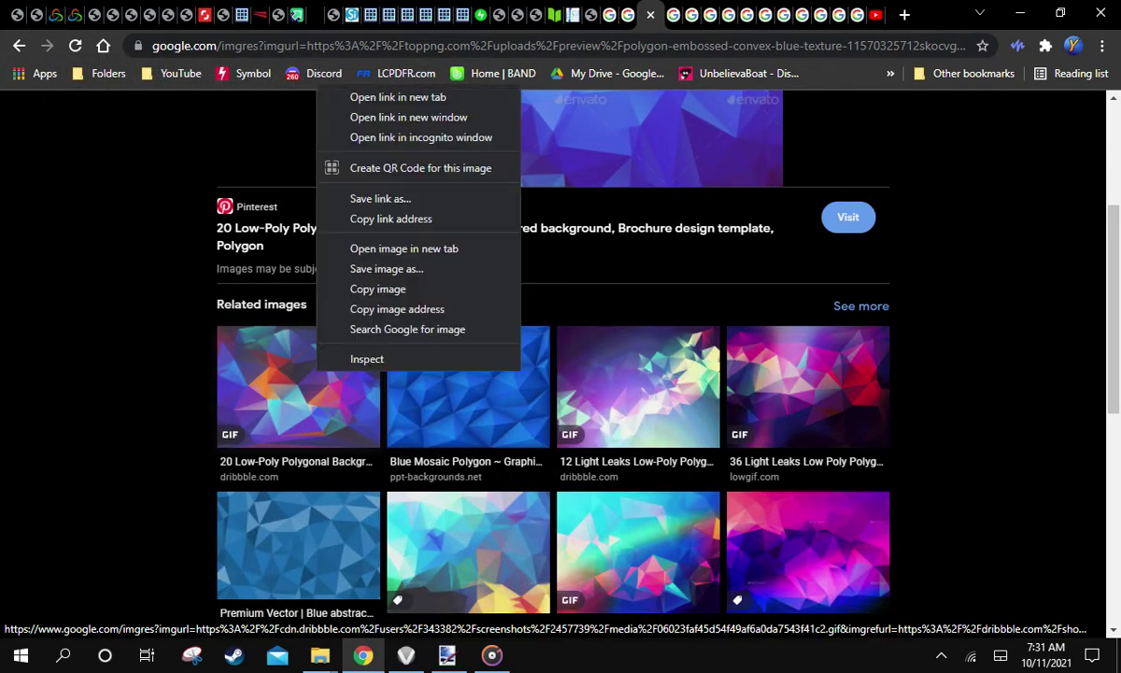
click(301, 177)
scroll(300, 187, down, 2)
scroll(323, 420, up, 1)
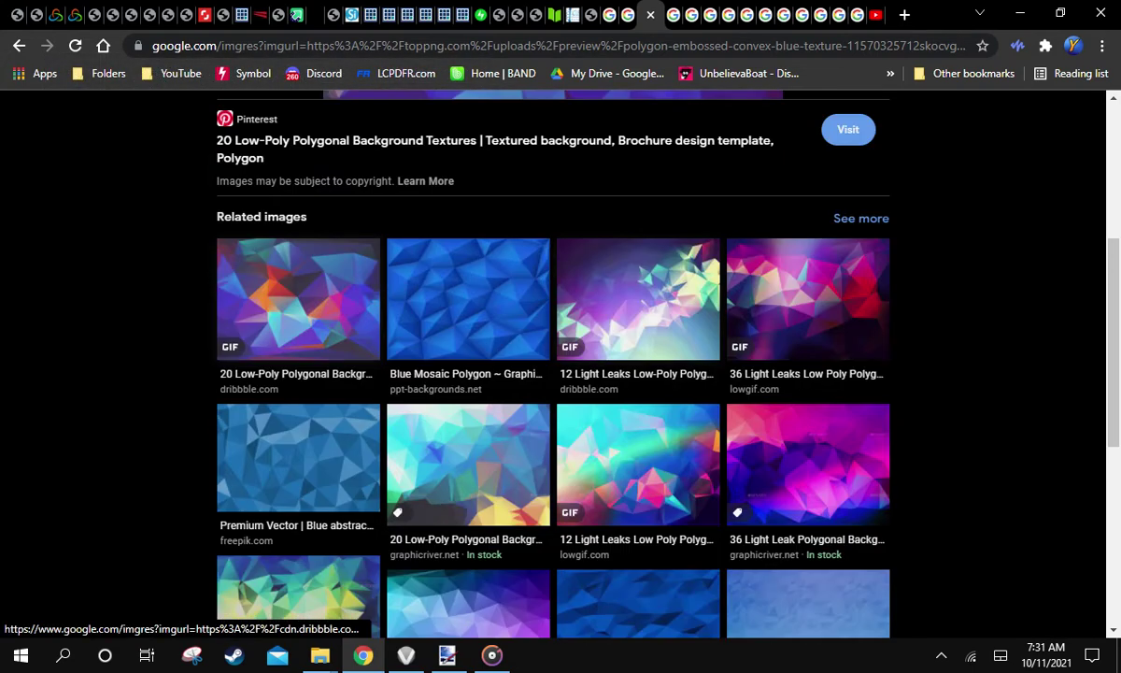
right_click(493, 264)
click(533, 278)
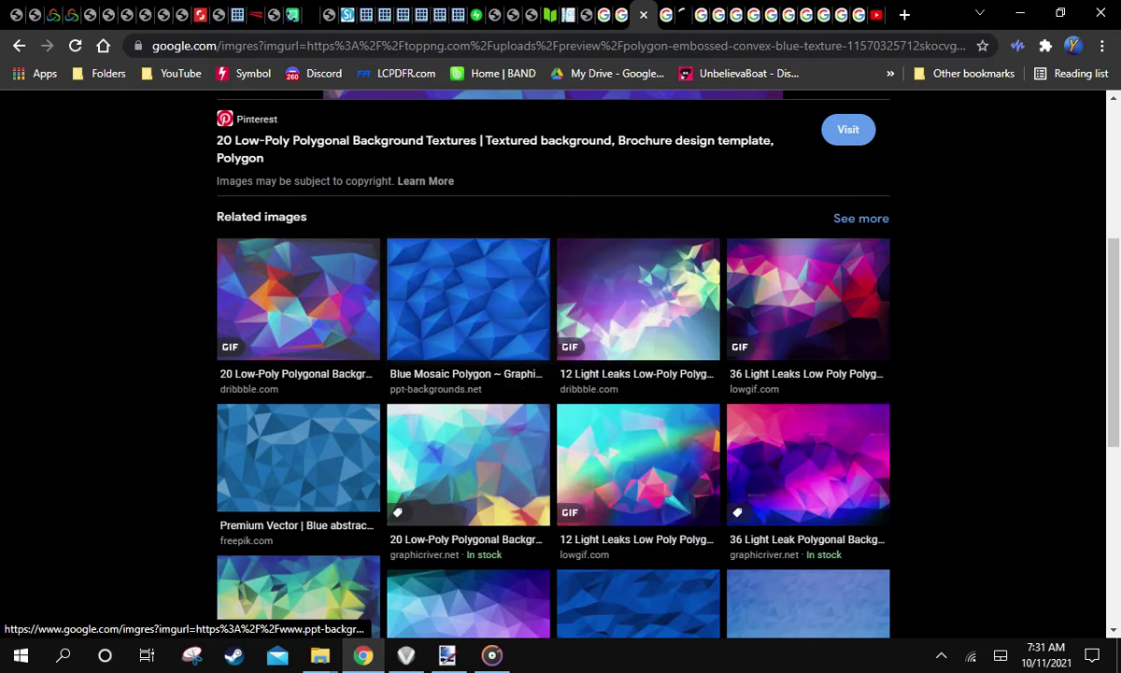
right_click(626, 268)
click(664, 283)
scroll(663, 283, up, 3)
scroll(560, 271, up, 1)
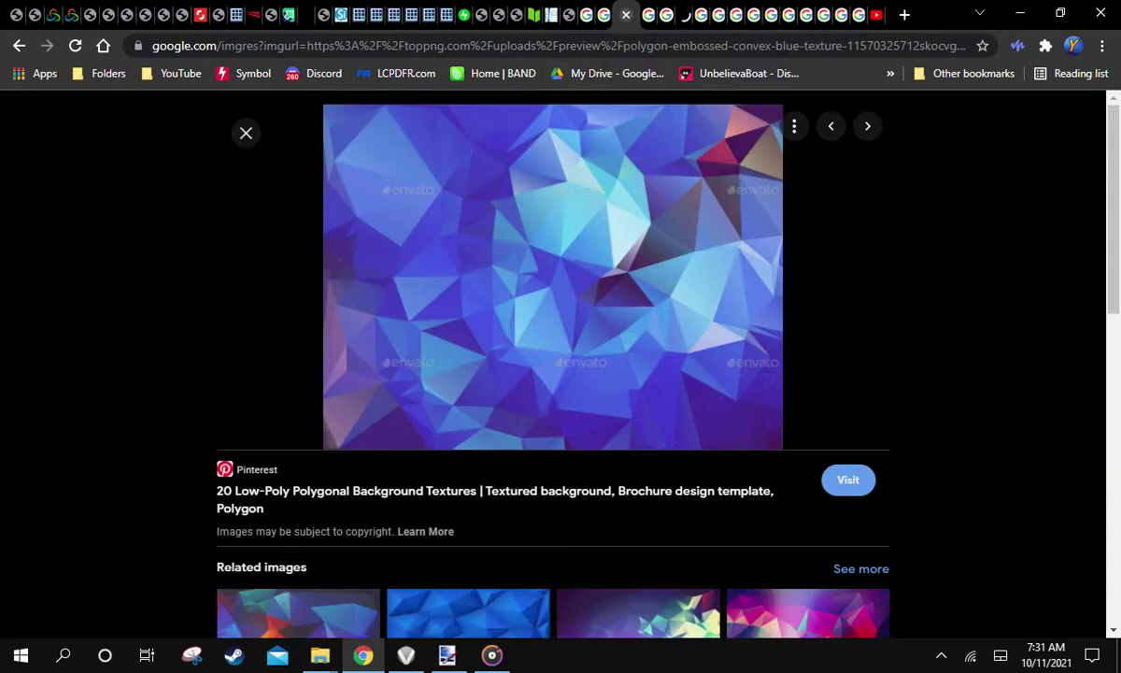
Close the Pinterest image and open the related ppt-backgrounds.net Blue Polygon Vector Backgrounds image in a new tab
key(ctrl+w)
scroll(421, 458, down, 7)
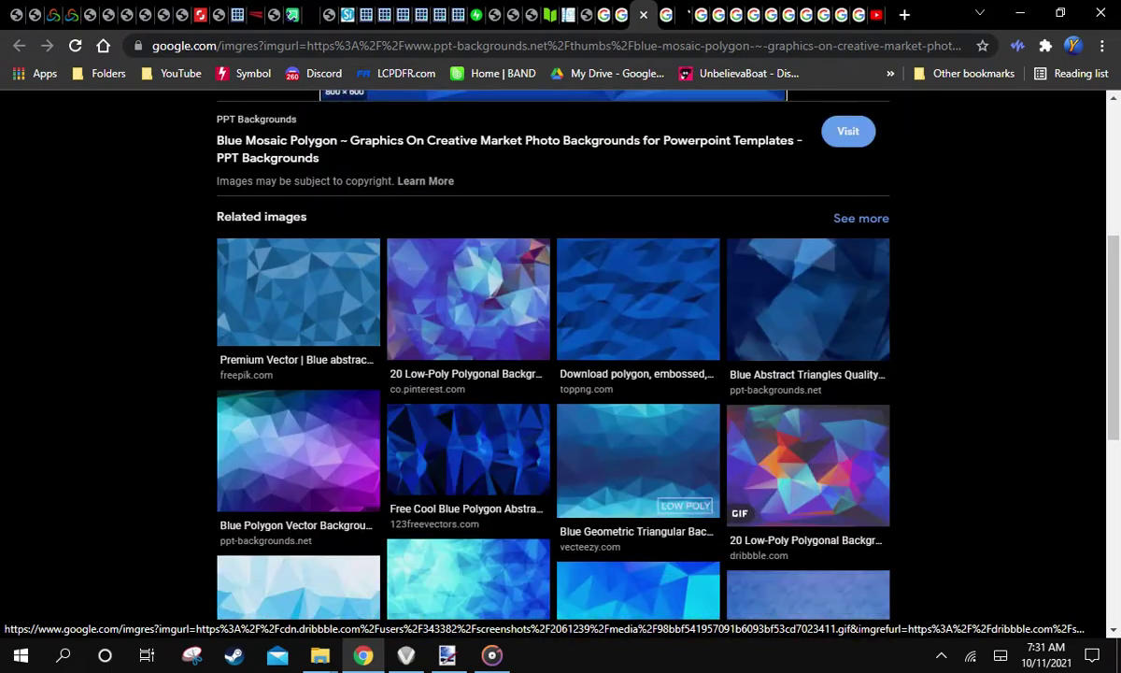
scroll(420, 449, up, 1)
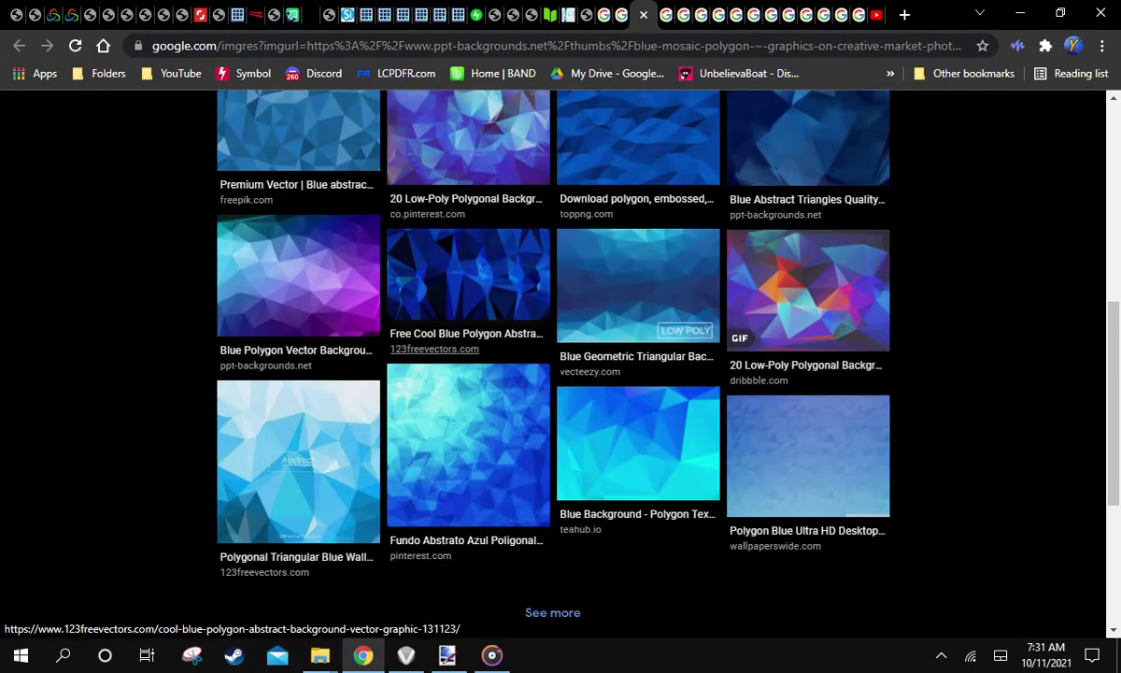
right_click(318, 261)
click(359, 275)
scroll(364, 276, up, 6)
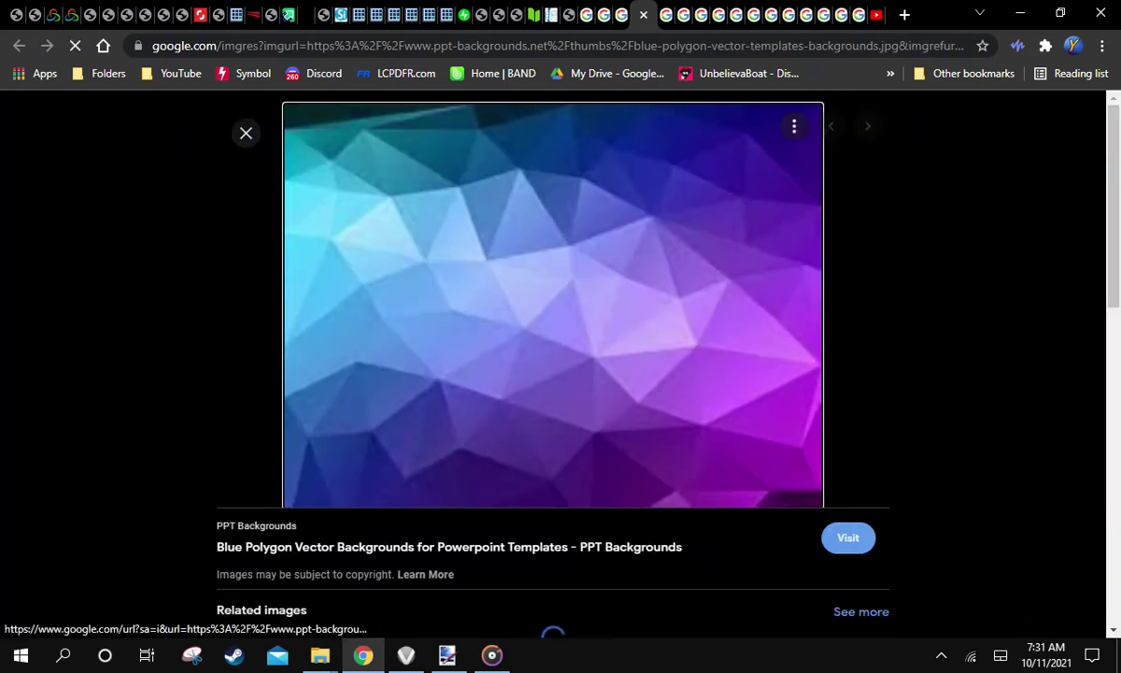
click(562, 626)
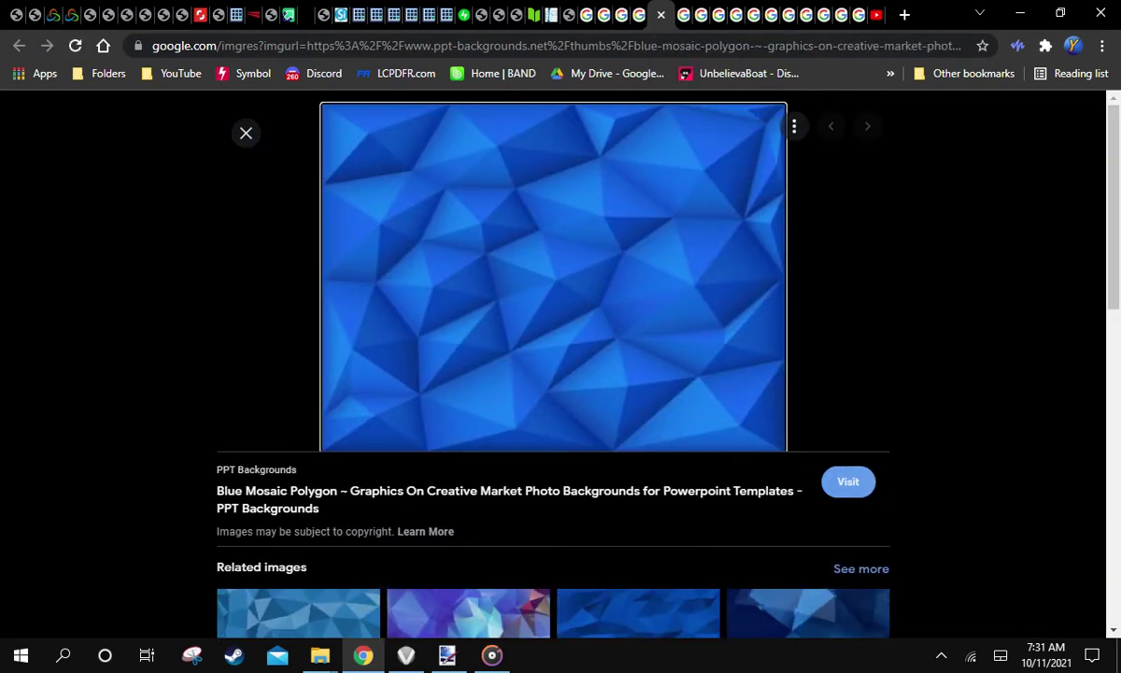
Review the other open texture images and close the Dribbble 12 Light Leaks Low-Poly image
key(ctrl+Tab)
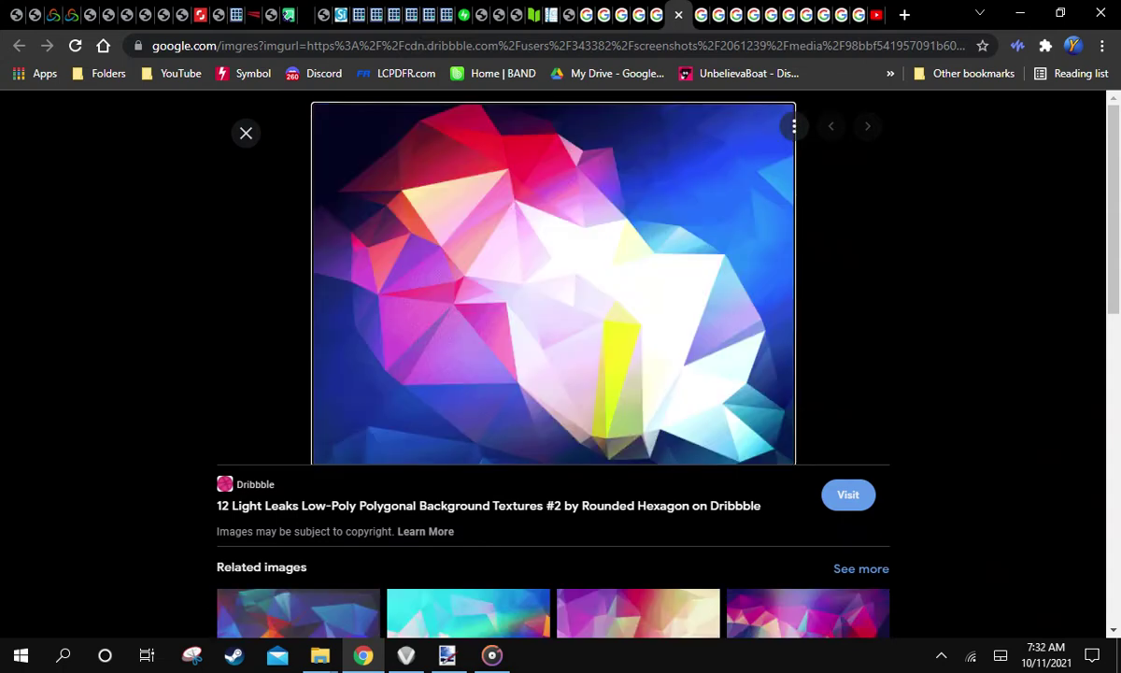
click(679, 15)
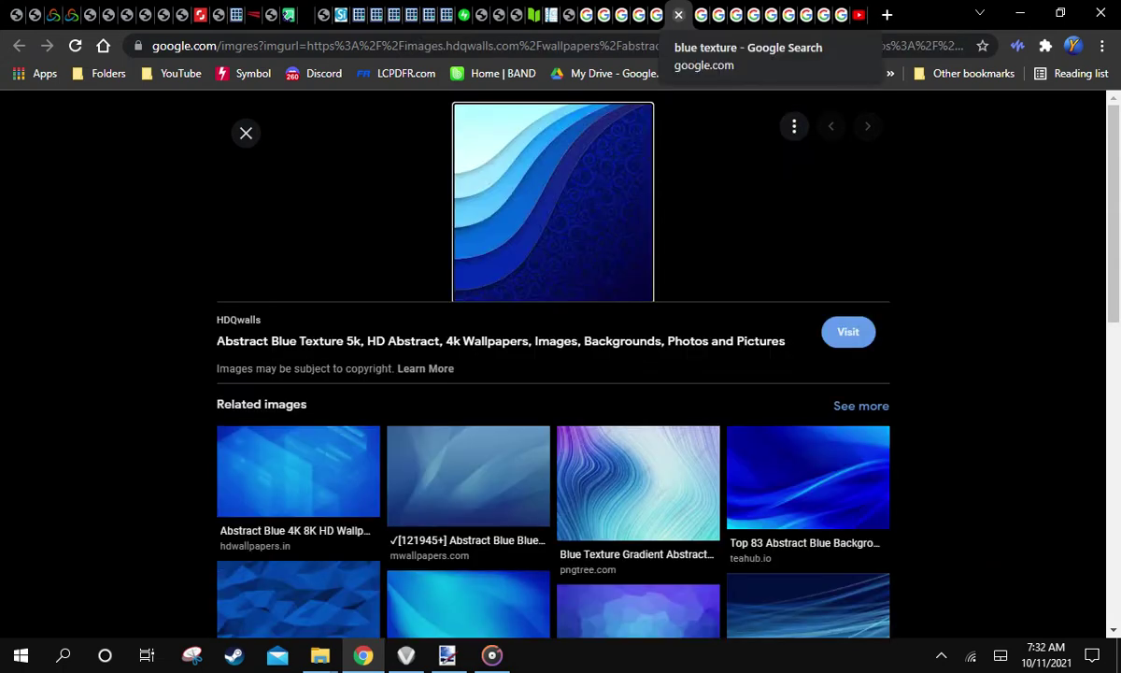
click(678, 15)
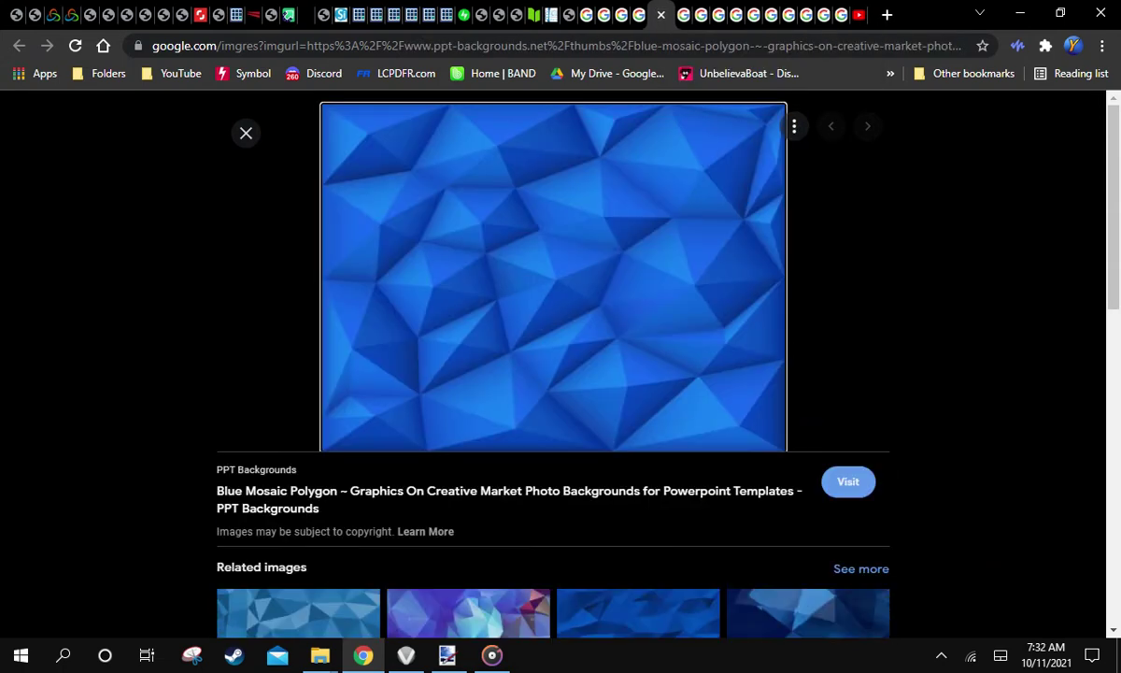
scroll(635, 420, down, 5)
scroll(635, 421, up, 5)
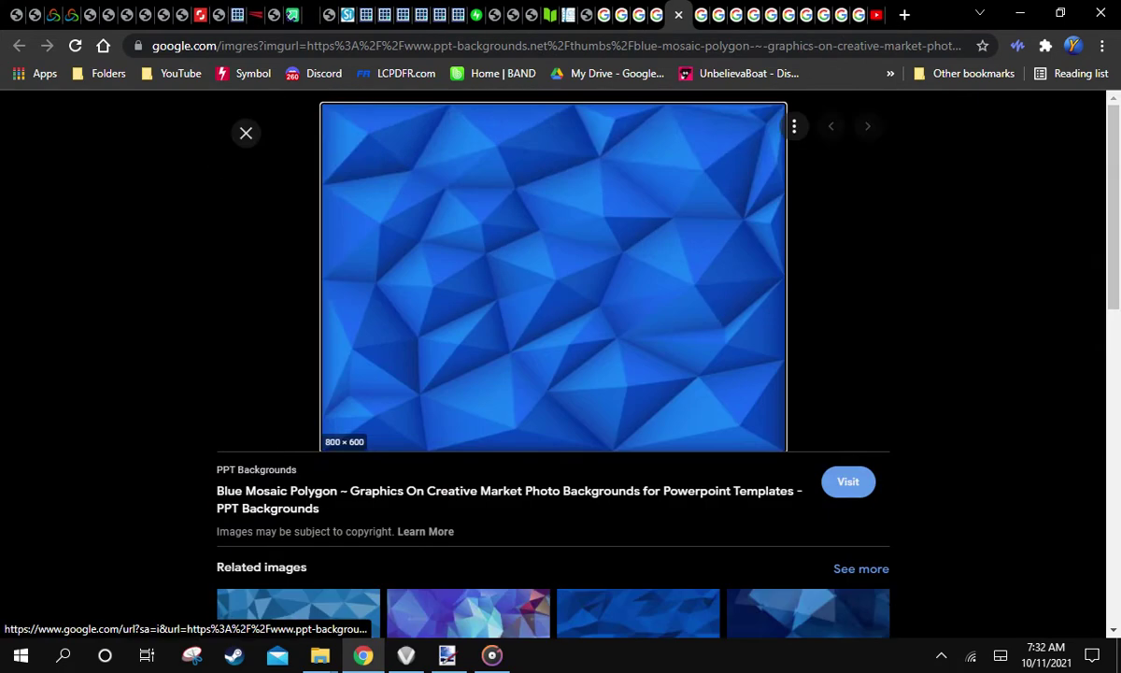
click(678, 15)
key(ctrl+w)
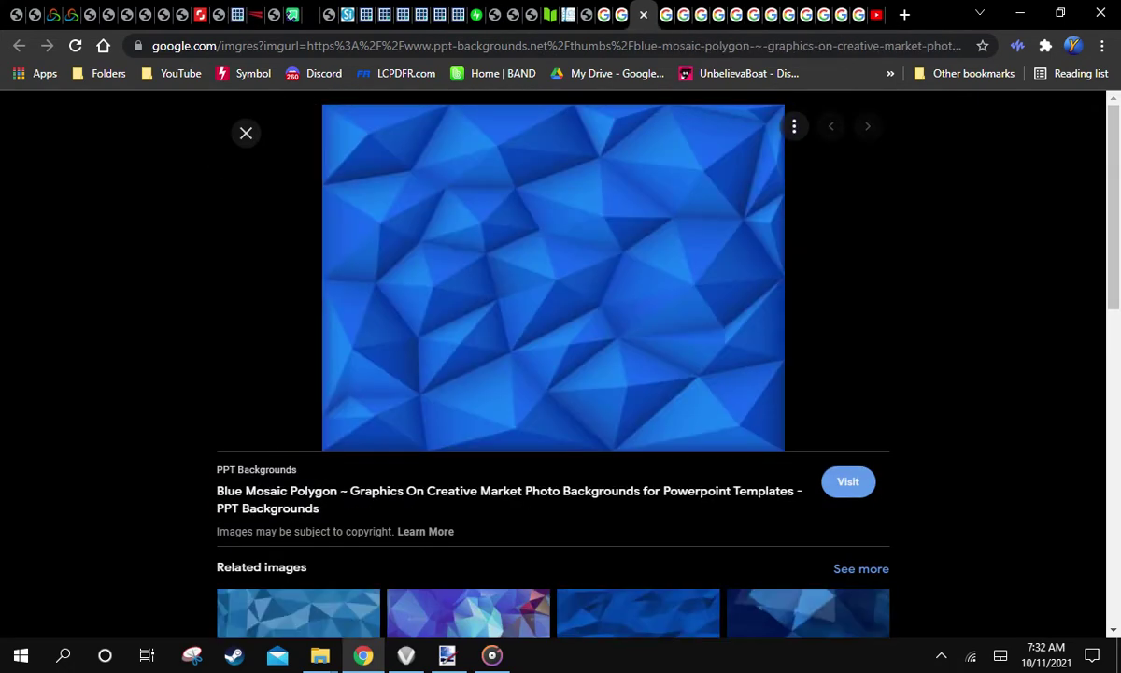
Copy the Blue Polygon Vector Backgrounds image and paste it into a new 800 × 600 pixel image in paint.net
key(ctrl+Tab)
right_click(607, 173)
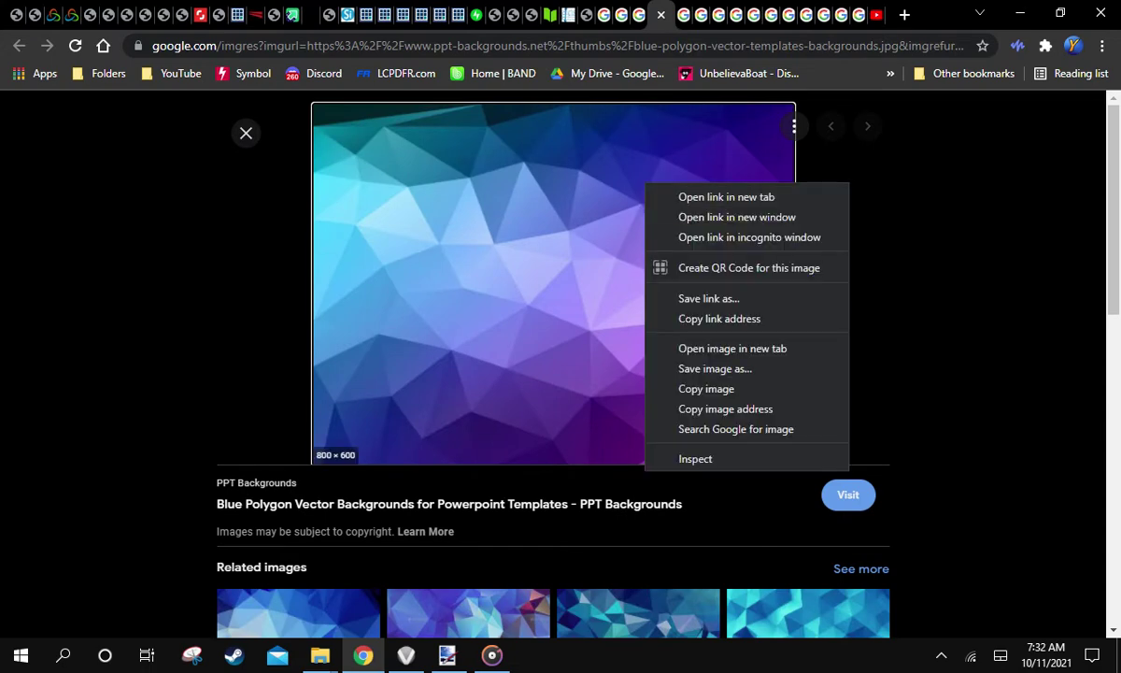
click(673, 363)
key(alt+Tab)
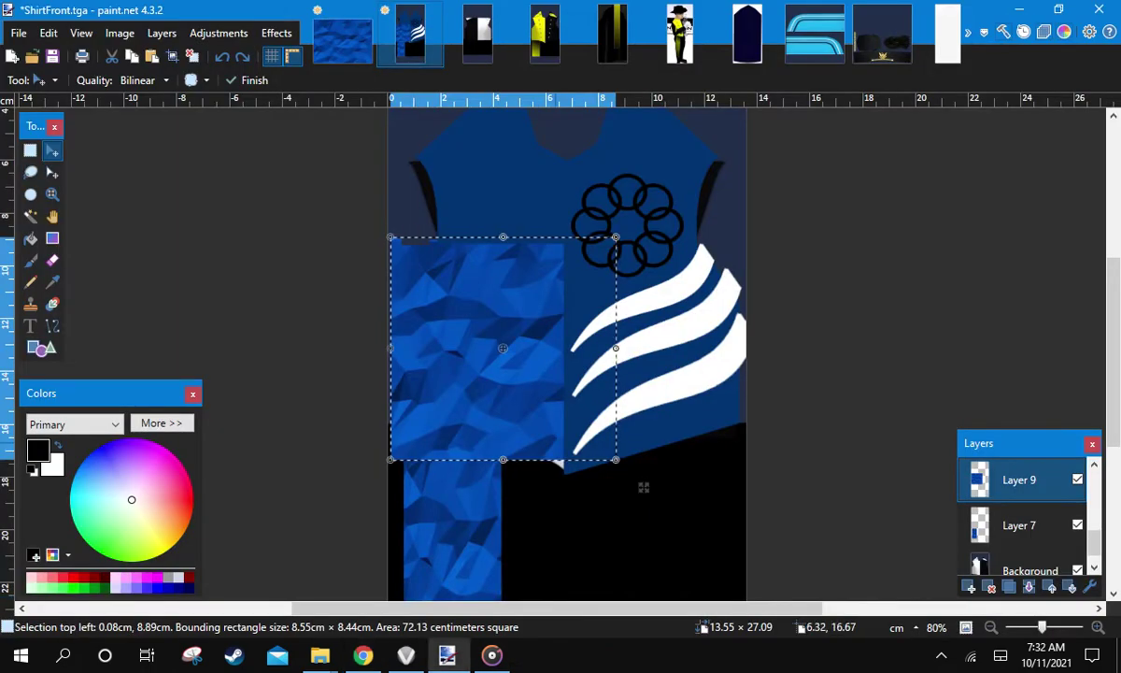
key(alt+f)
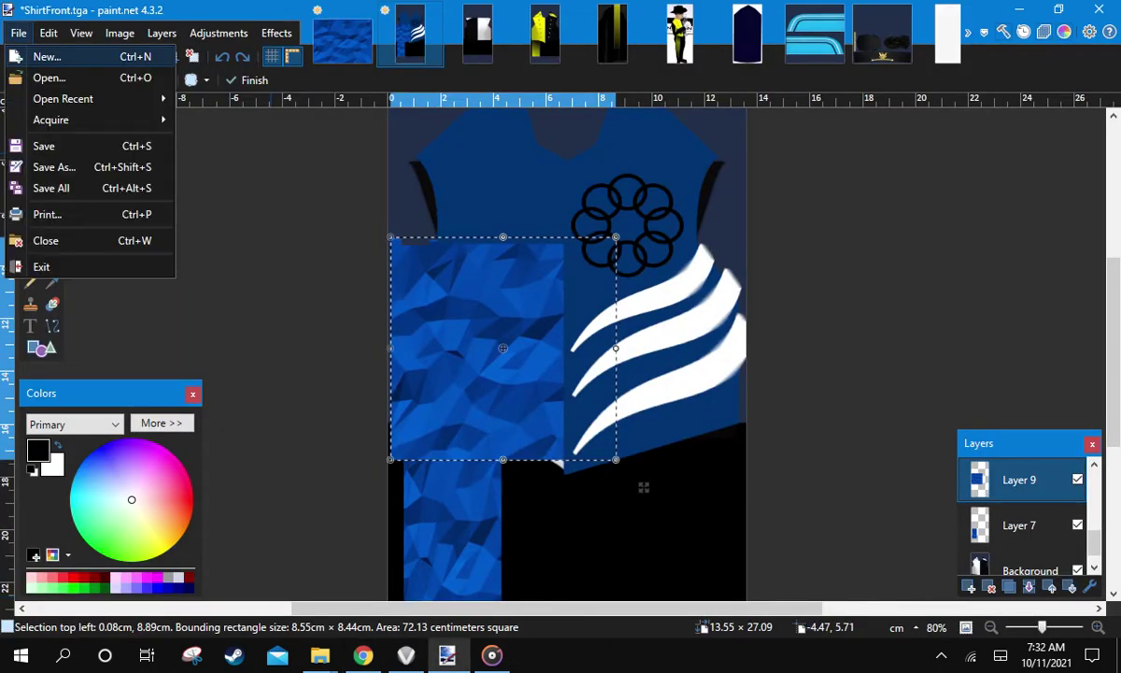
key(Escape)
key(ctrl+n)
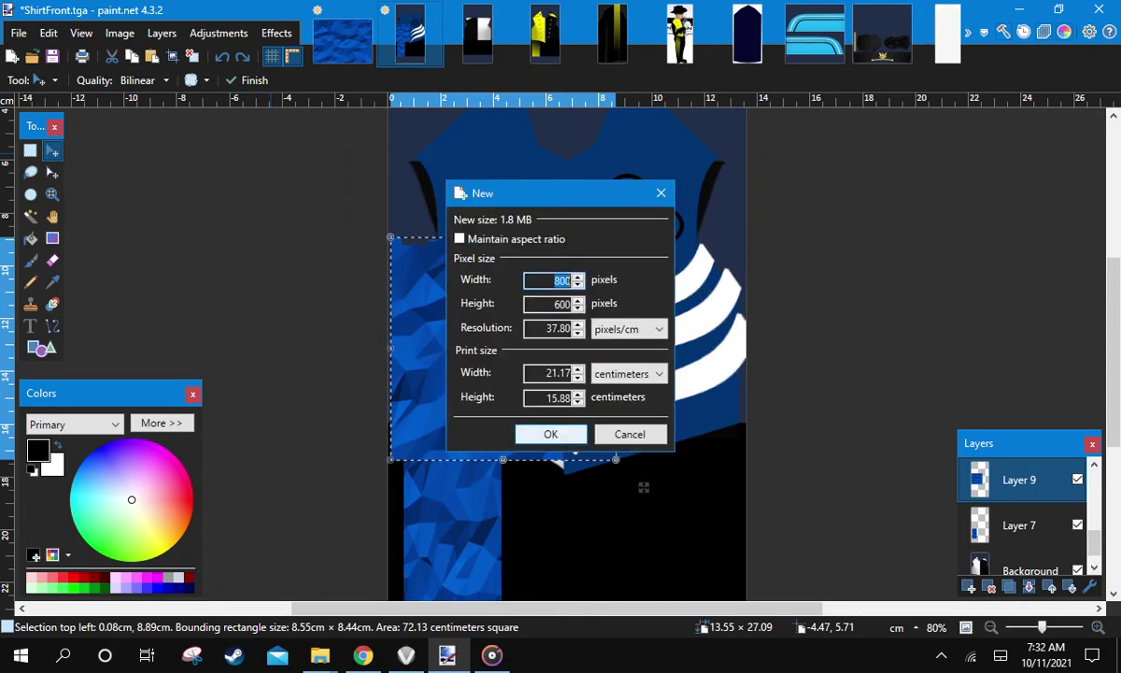
click(548, 433)
key(ctrl+v)
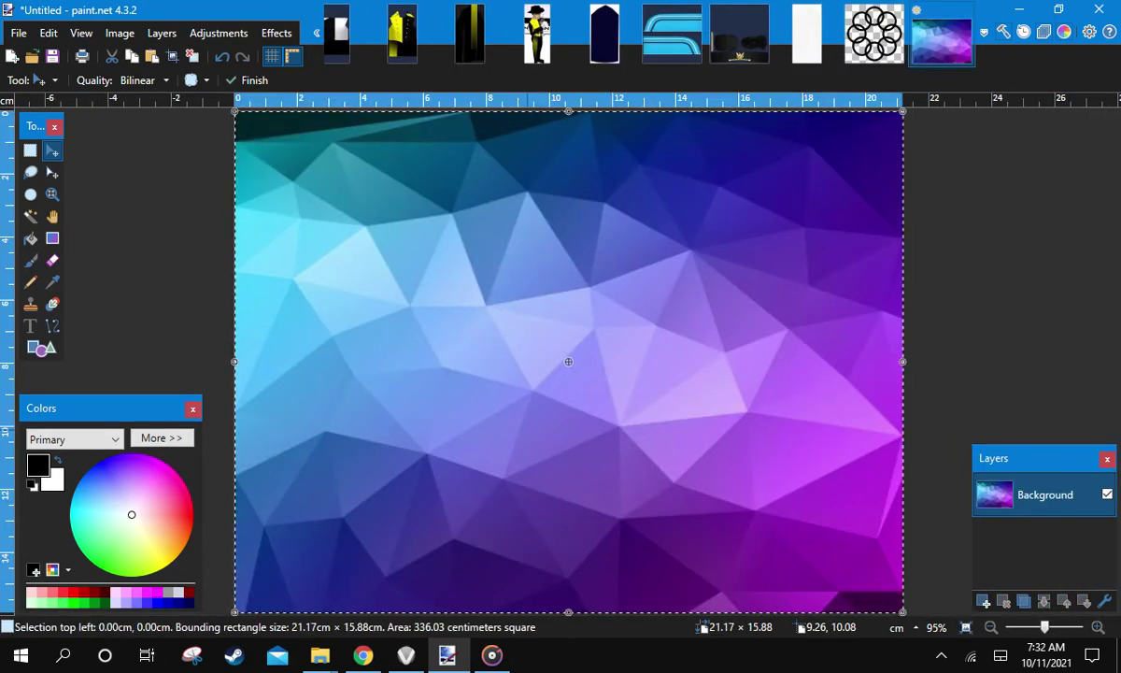
Return to ShirtFront.tga and undo the placement of the dark blue polygon texture over the white panel
click(317, 44)
click(410, 35)
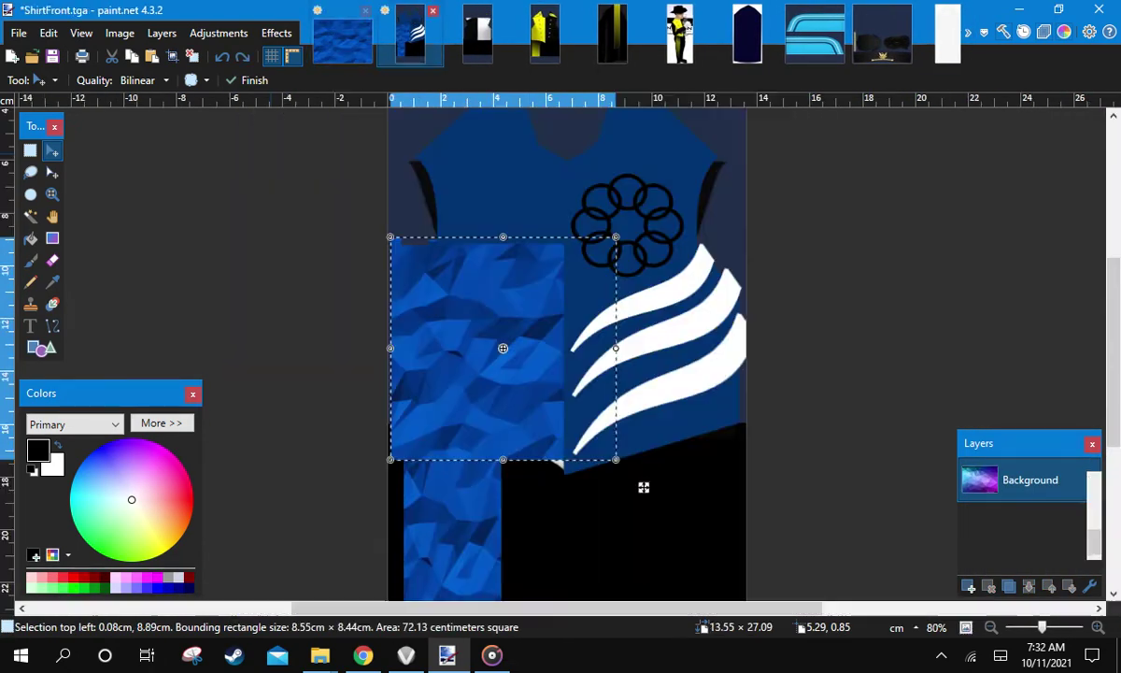
key(ctrl+z)
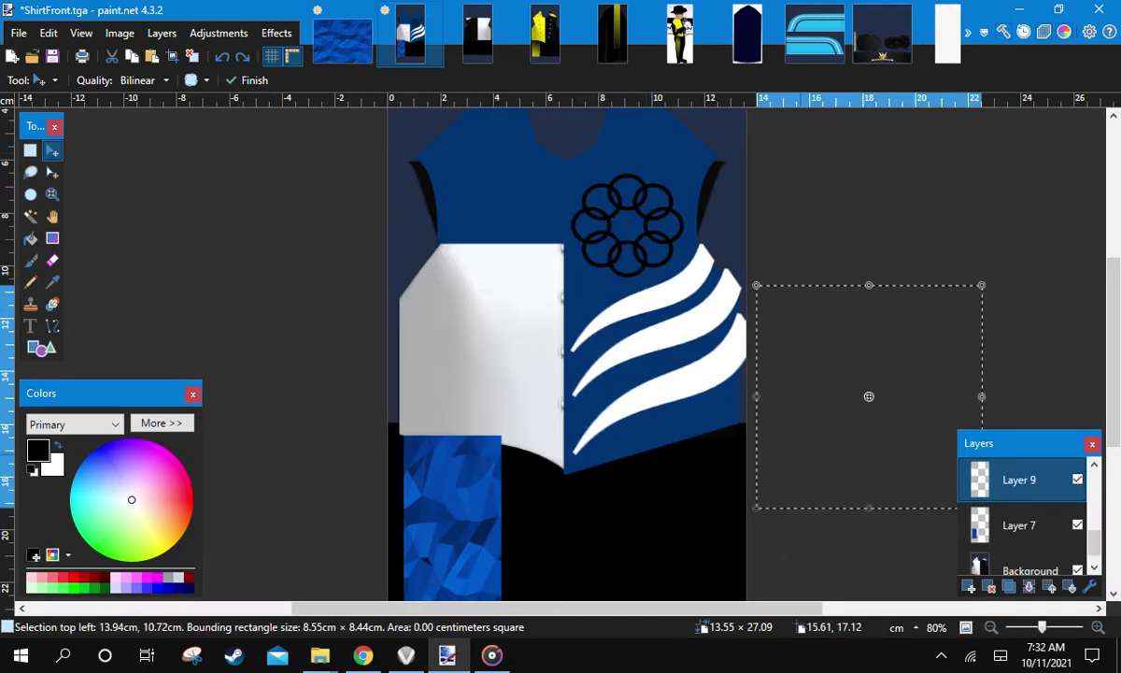
Delete Layer 7 with the dark blue polygon strip below the white panel
scroll(1009, 325, down, 3)
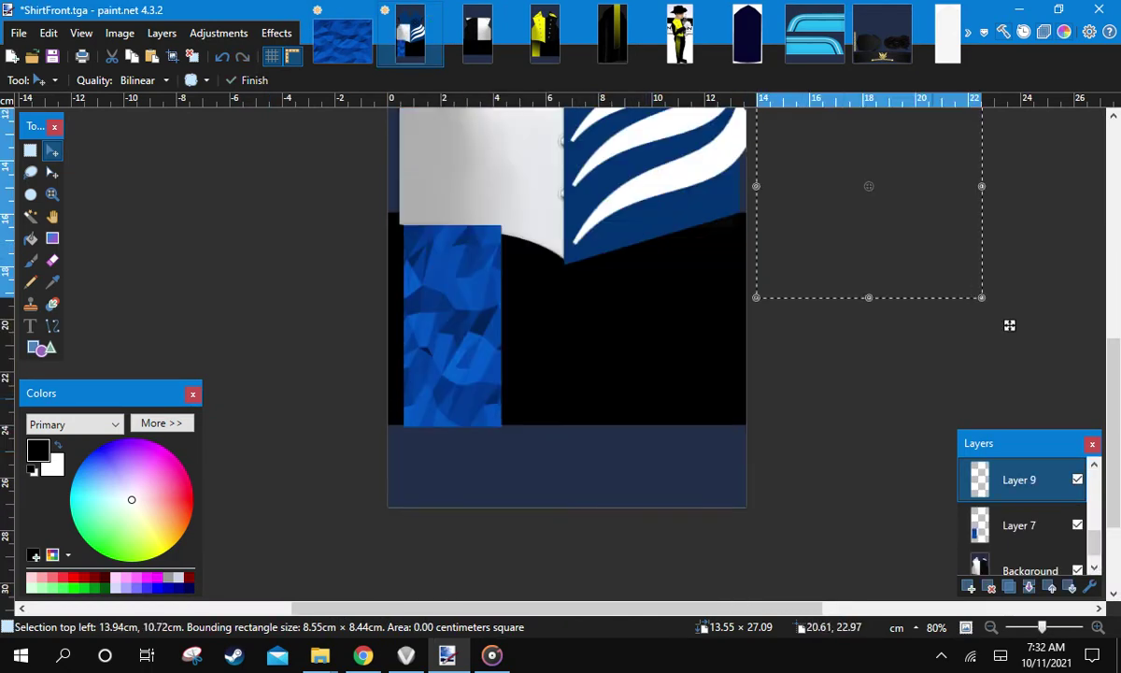
click(1020, 525)
click(30, 150)
drag(477, 204, 563, 257)
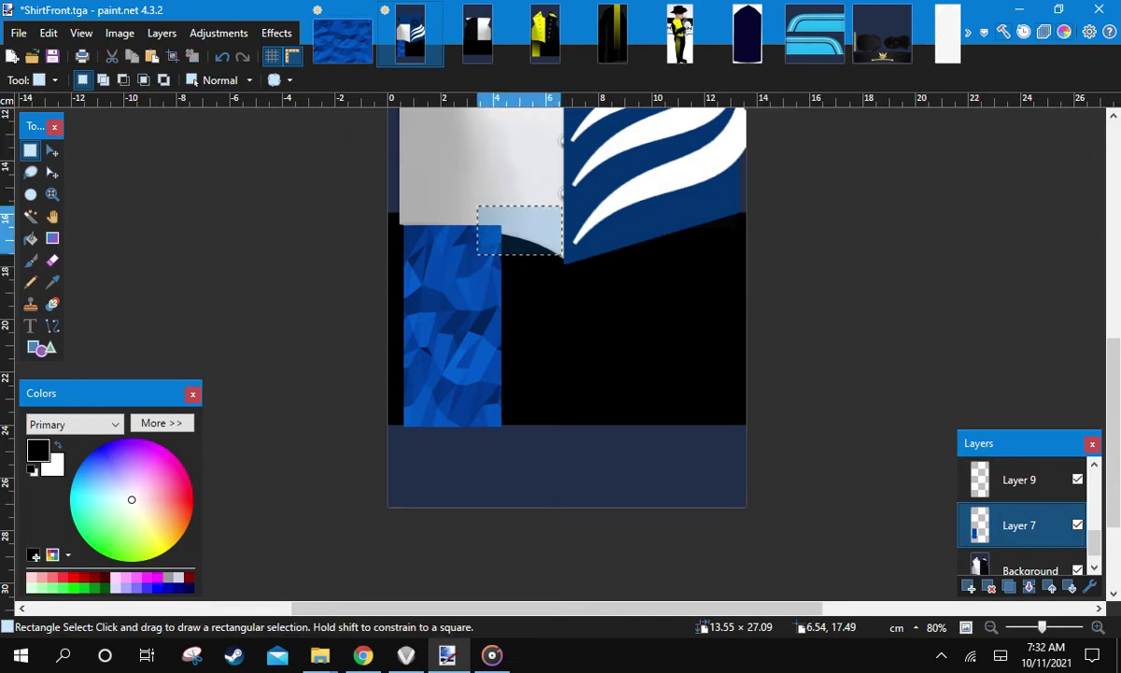
click(563, 257)
scroll(562, 257, down, 1)
scroll(845, 399, down, 2)
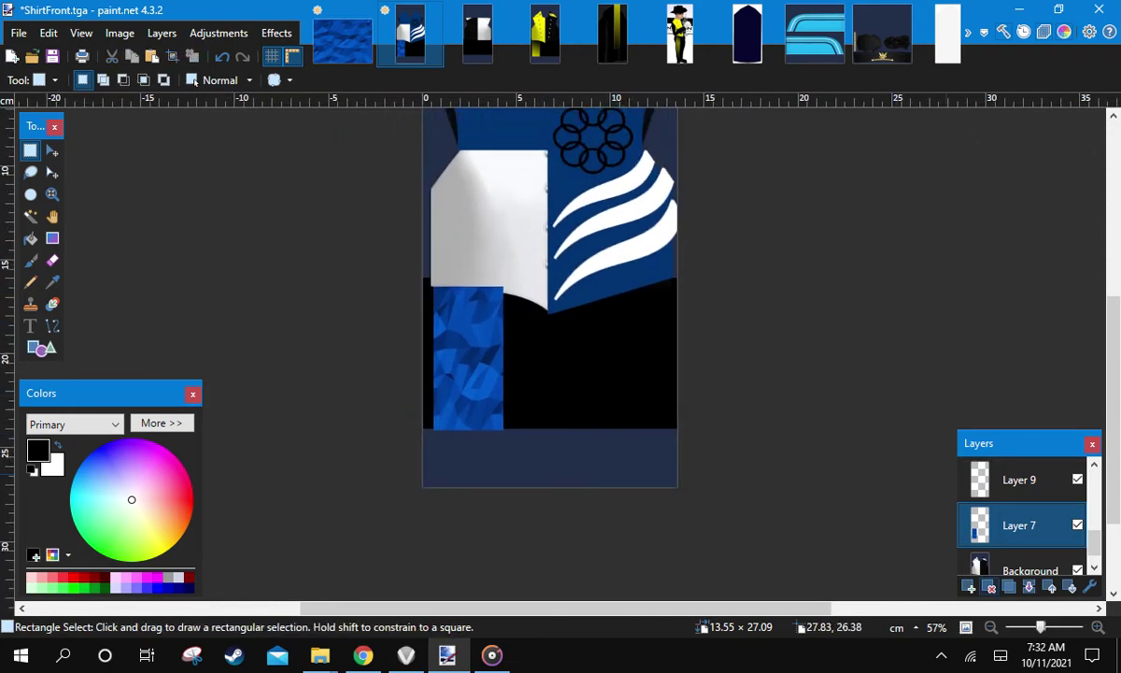
key(ctrl+shift+Delete)
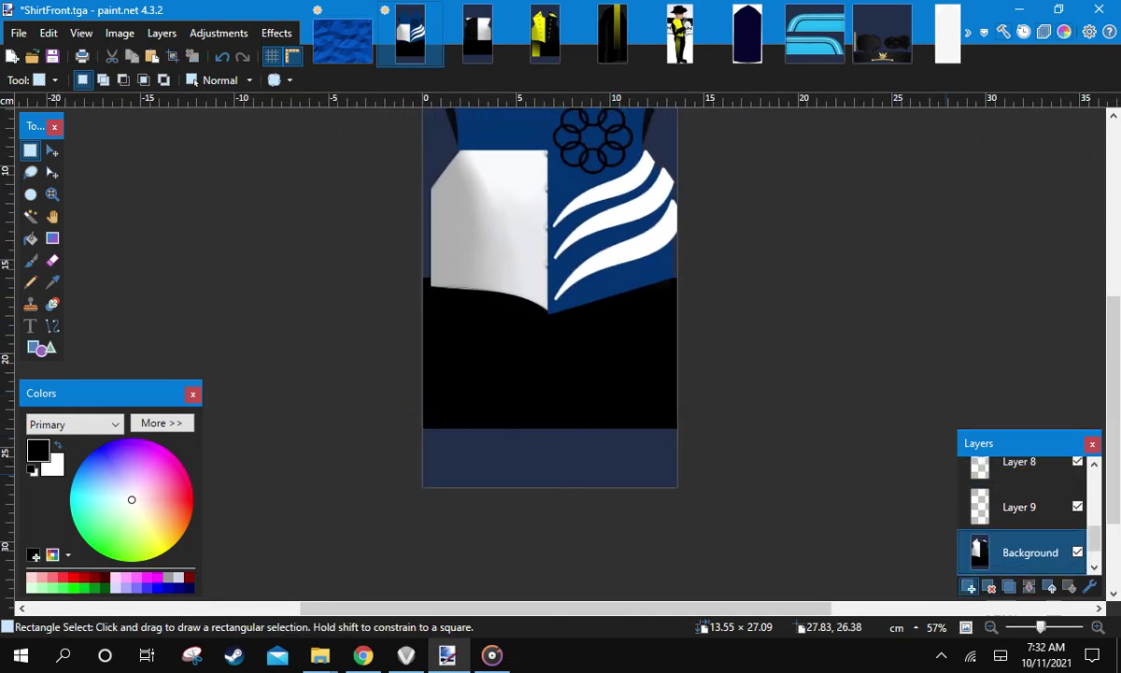
Add a new layer directly above the Background and paste the blue-purple polygon image into it, keeping the canvas size
click(970, 587)
key(ctrl+v)
click(549, 464)
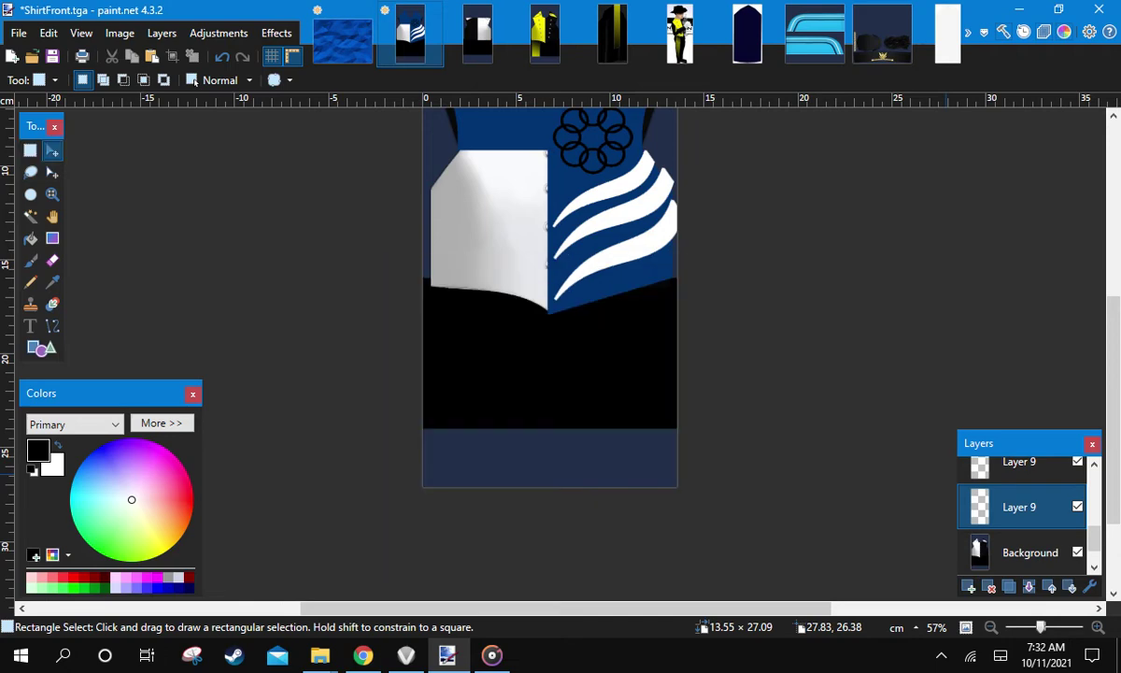
scroll(853, 431, down, 2)
scroll(876, 529, up, 3)
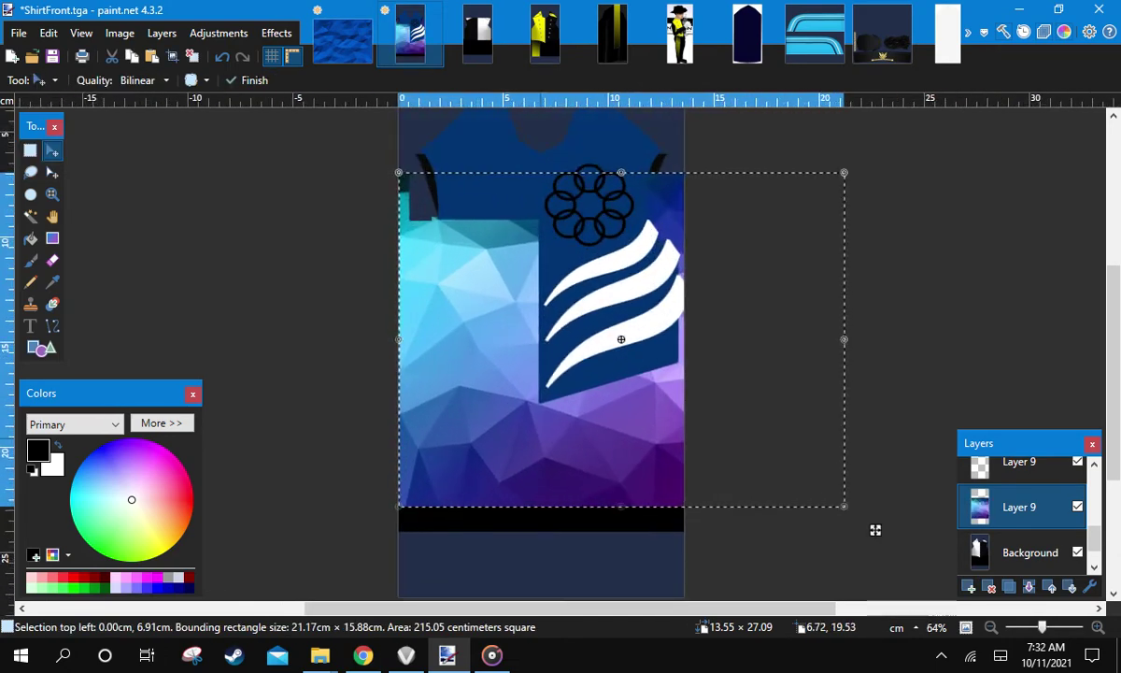
Scale the polygon texture to about 9.4 × 9.5 cm and position it over the black area at the shirt's lower left
mouse_move(400, 175)
mouse_down()
mouse_move(583, 261)
mouse_move(649, 310)
mouse_up()
drag(713, 352, 479, 373)
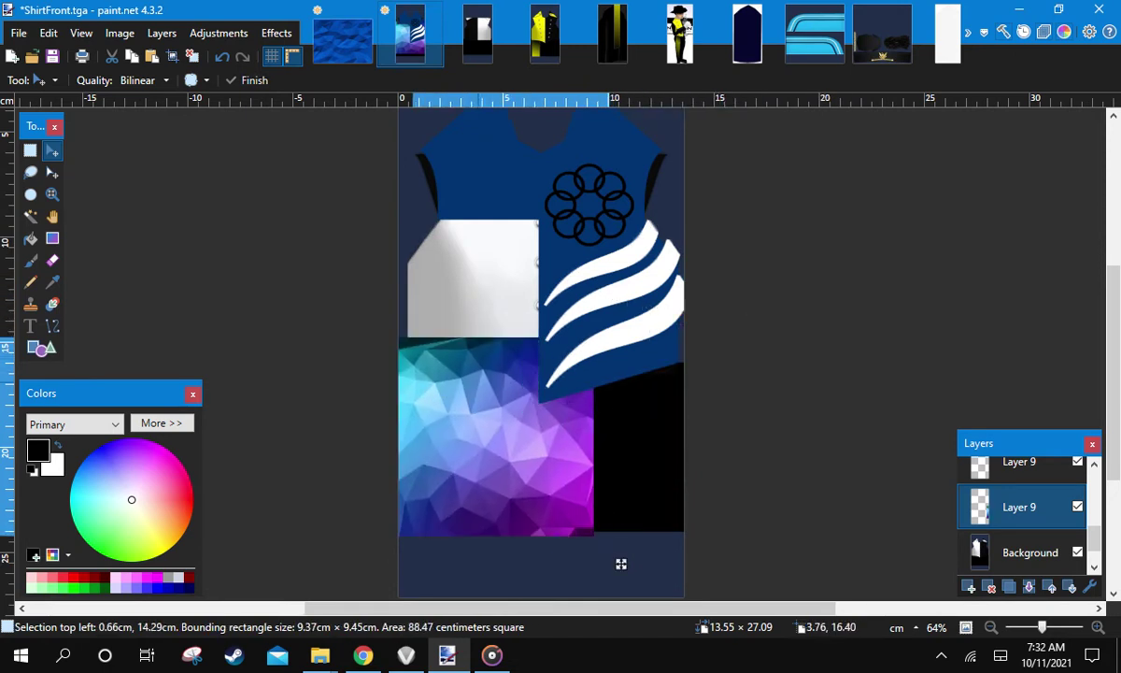
mouse_move(620, 564)
mouse_down()
mouse_move(590, 573)
mouse_move(636, 566)
mouse_move(610, 562)
mouse_up()
drag(598, 561, 600, 565)
key(s)
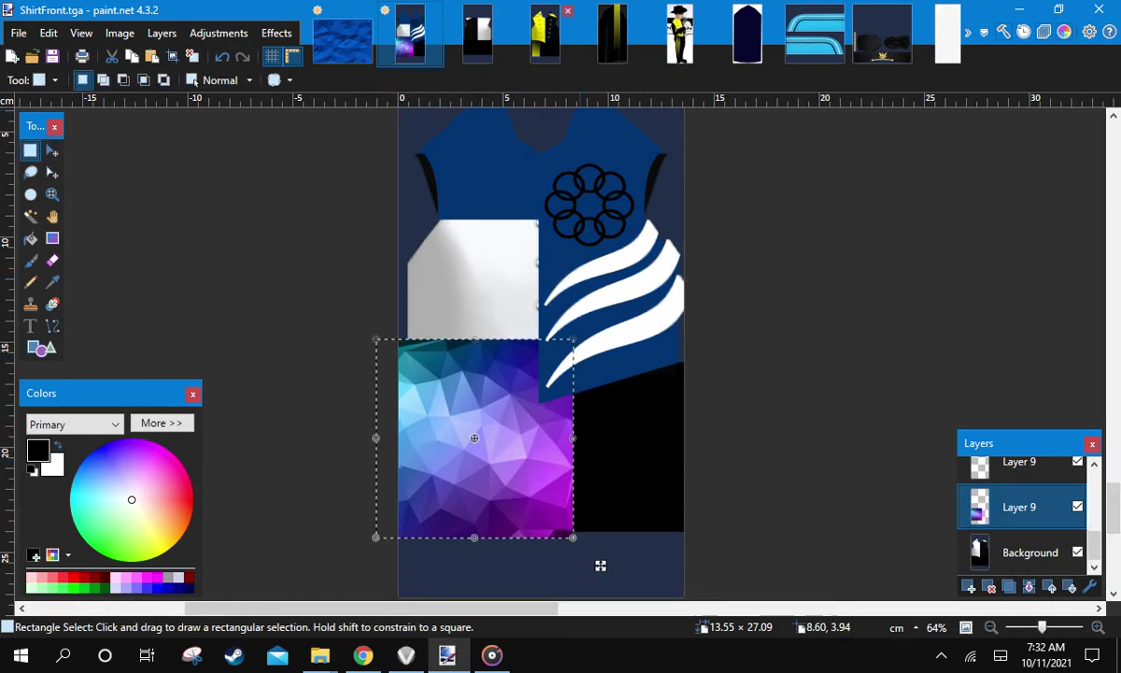
Paste the yellow gradient panel from the yellow jacket image onto a new layer directly above the Background in ShirtFront.tga
click(545, 33)
click(411, 34)
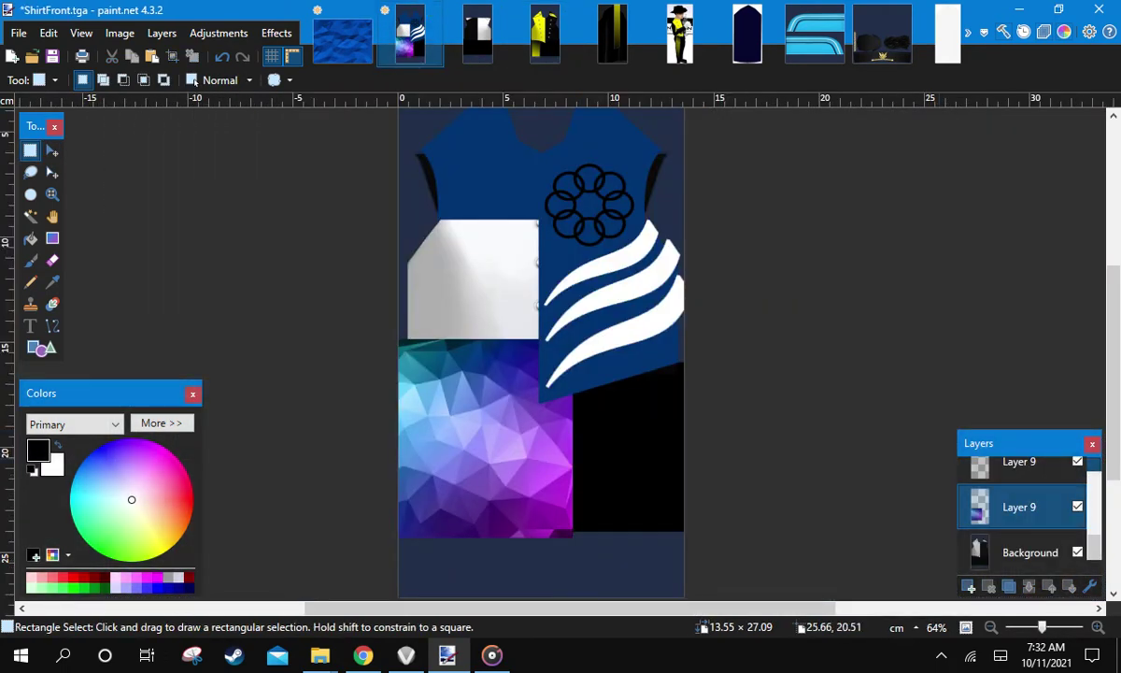
click(1028, 553)
key(ctrl+shift+v)
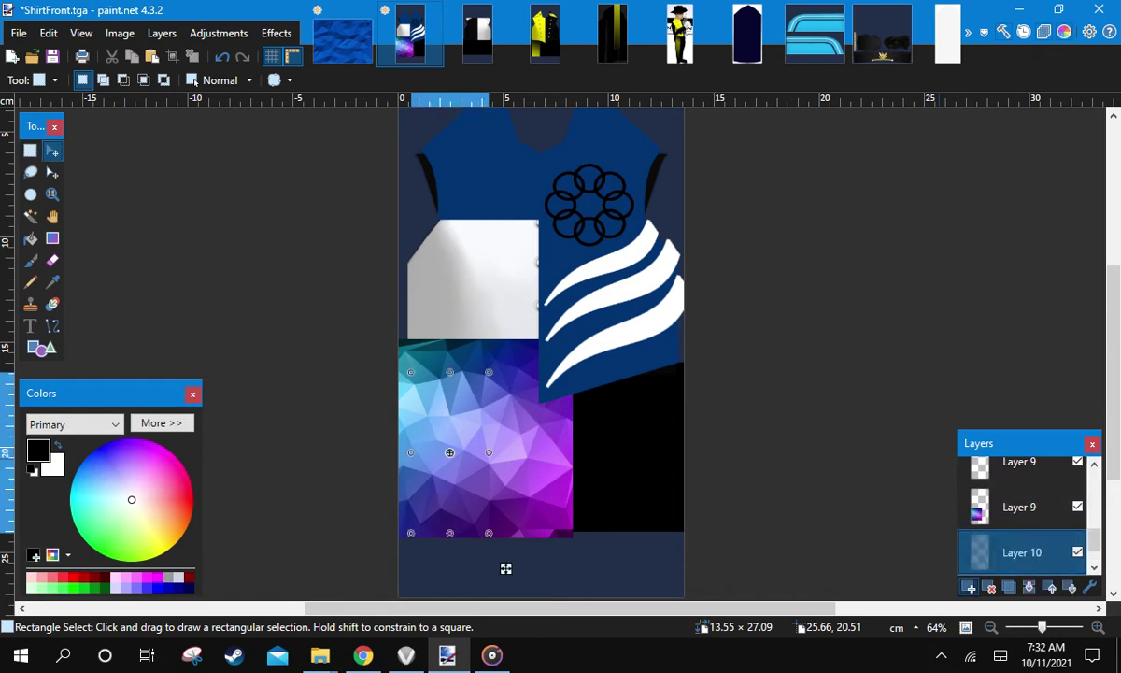
Replace the full polygon texture and yellow panel layers with one new layer holding only the 3.70 × 7.65 cm texture strip inside the panel's outline
key(alt+Page_Up)
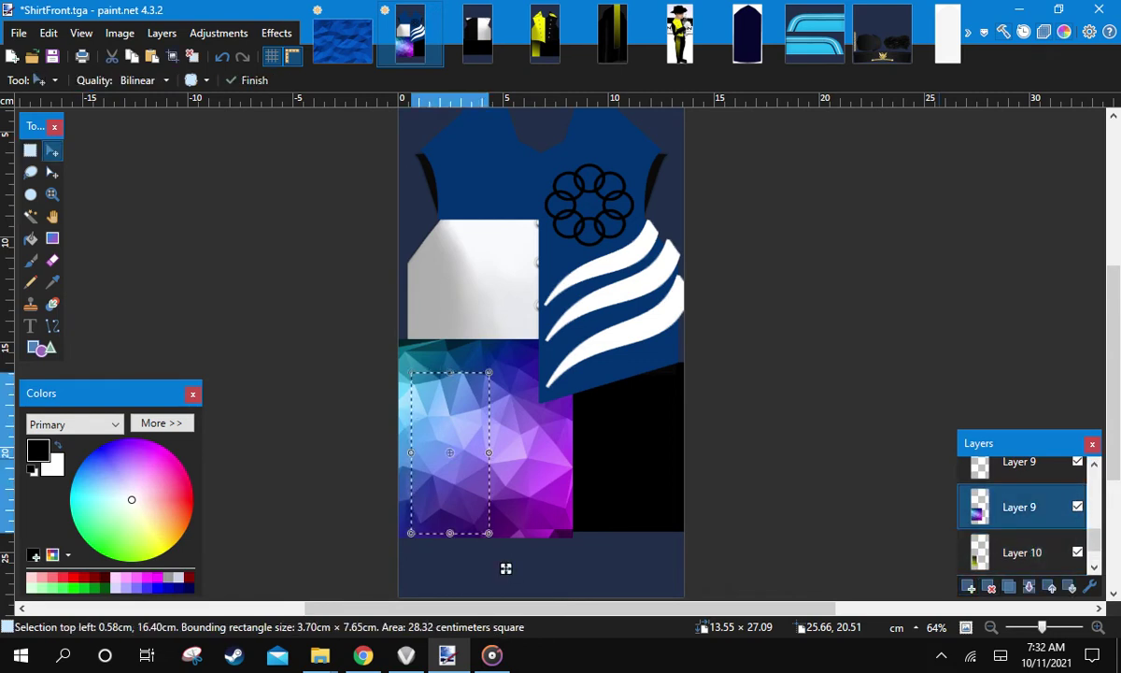
key(Delete)
key(ctrl+shift+Delete)
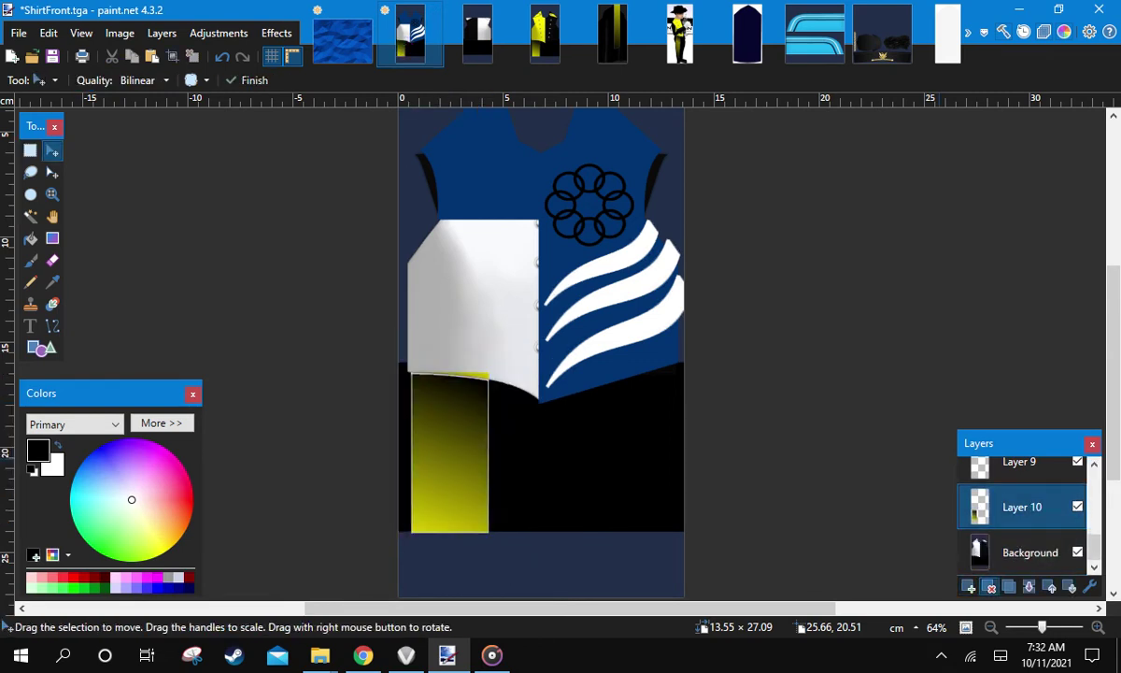
click(989, 586)
click(969, 587)
key(ctrl+v)
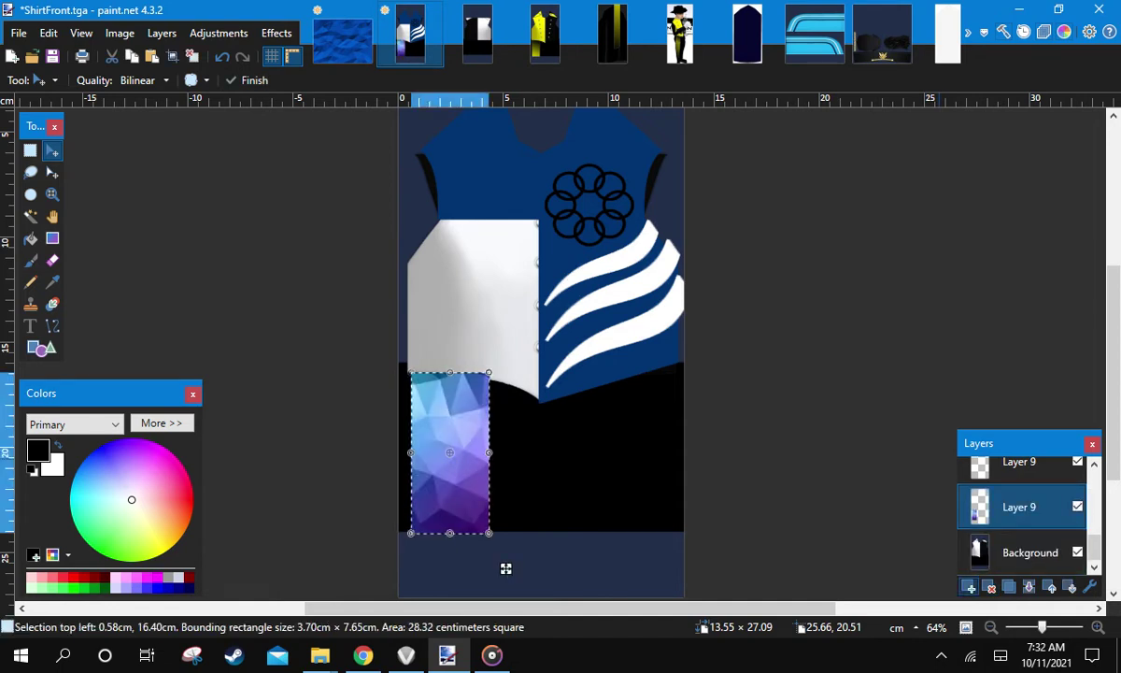
key(s)
key(ctrl+d)
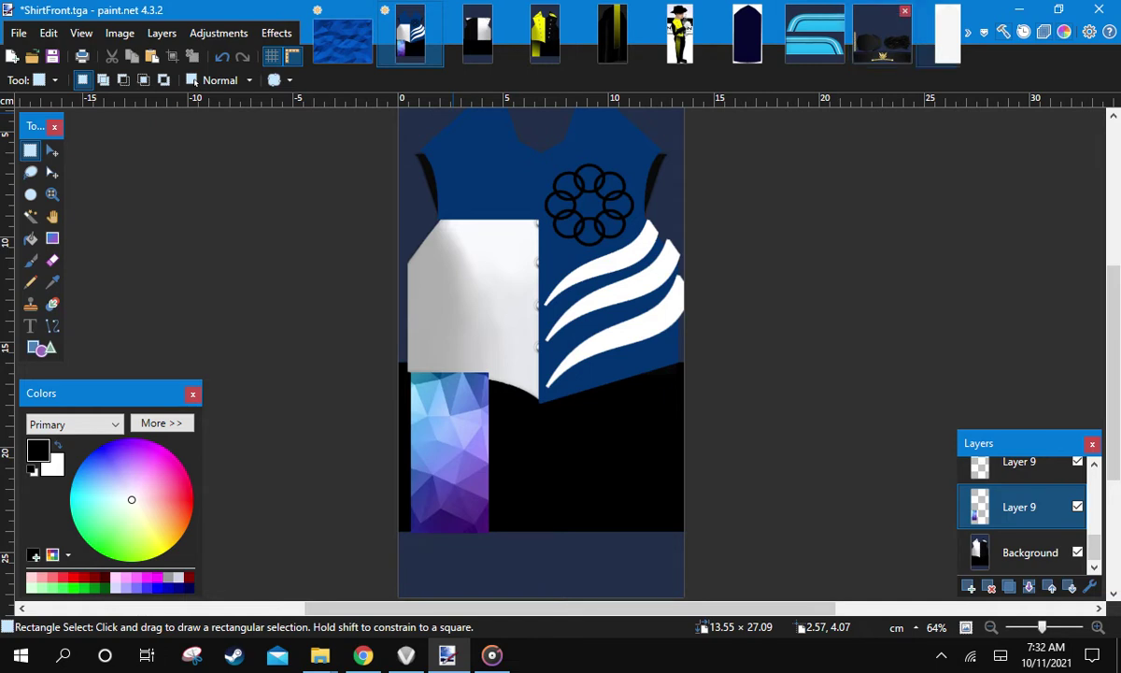
Place the Untitled polygon image beside ShirtFront.tga in the open image list, copy the whole polygon image, and return to ShirtFront.tga
click(968, 34)
click(941, 37)
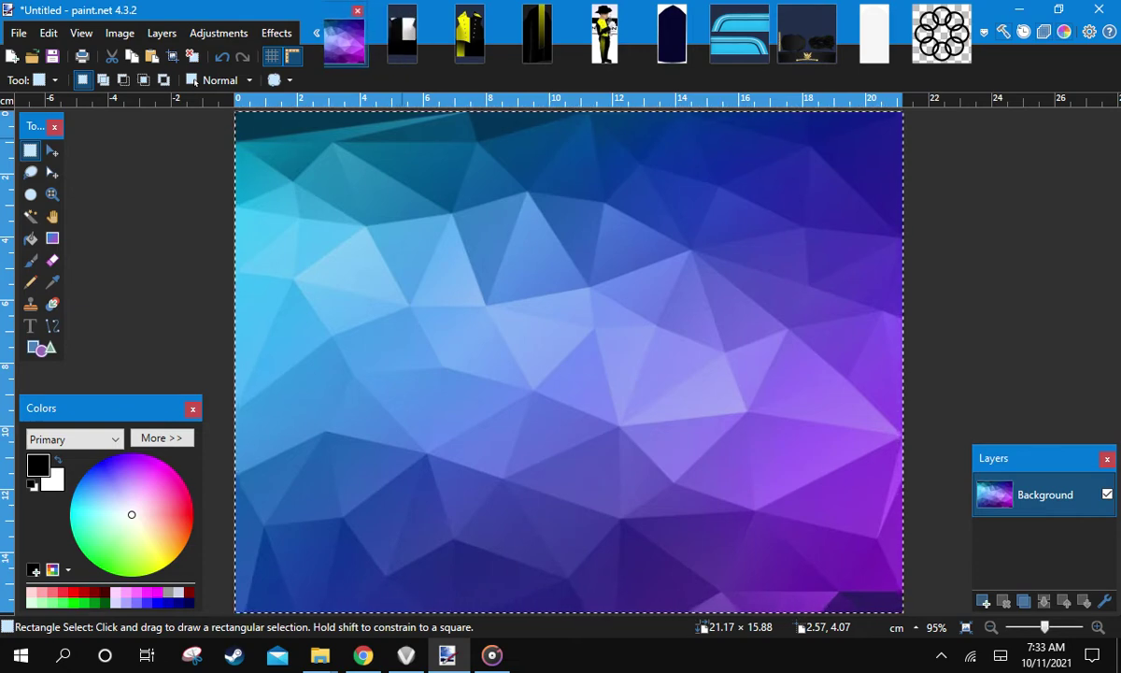
click(317, 34)
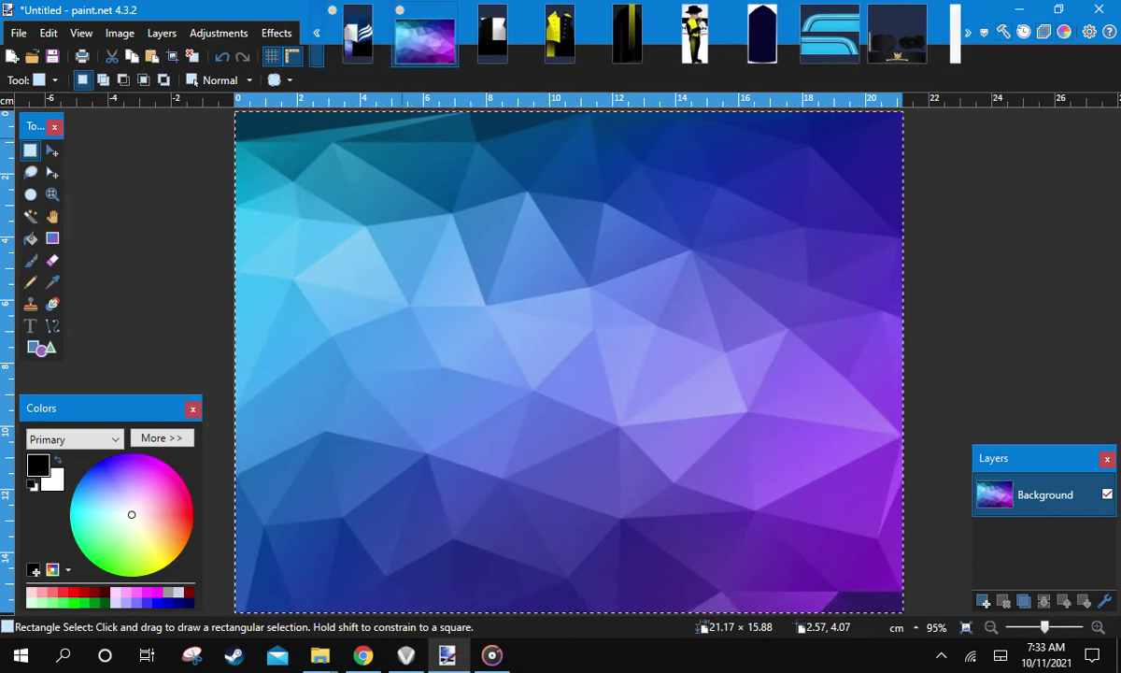
click(322, 34)
click(410, 36)
key(ctrl+Tab)
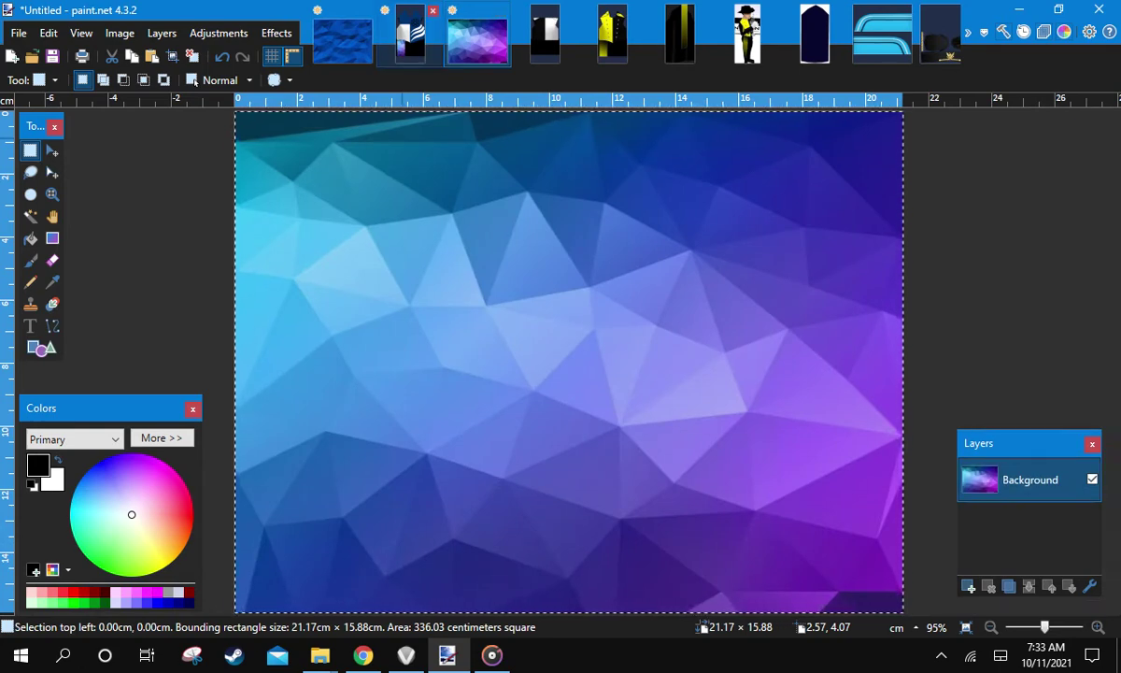
key(ctrl+shift+Tab)
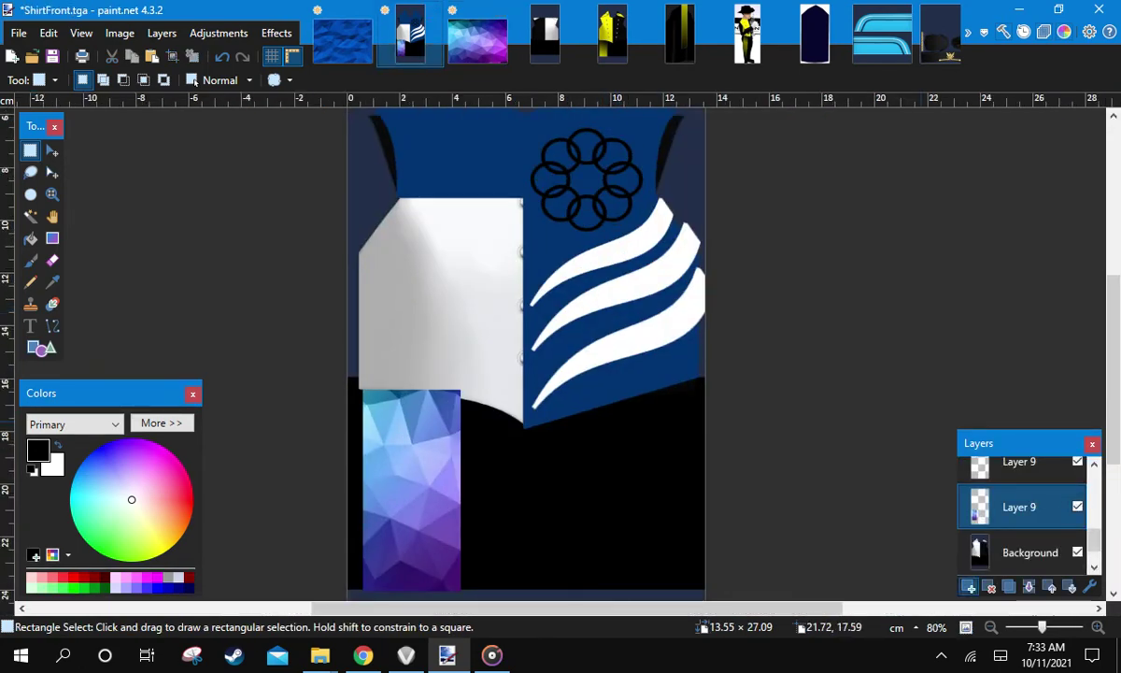
Paste the copied polygon image onto a new layer above the lower texture strip and scale it to about 9.10 × 7.57 cm
click(970, 587)
key(ctrl+v)
click(437, 430)
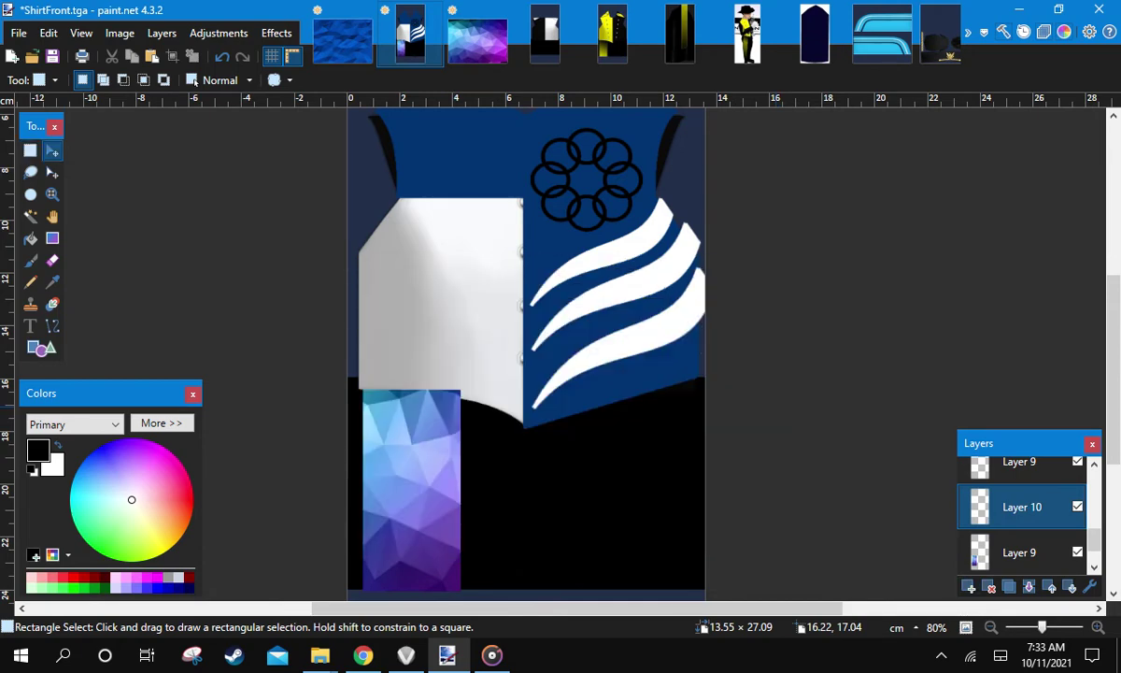
mouse_move(460, 215)
mouse_down()
mouse_move(608, 291)
mouse_move(674, 358)
mouse_move(661, 353)
mouse_up()
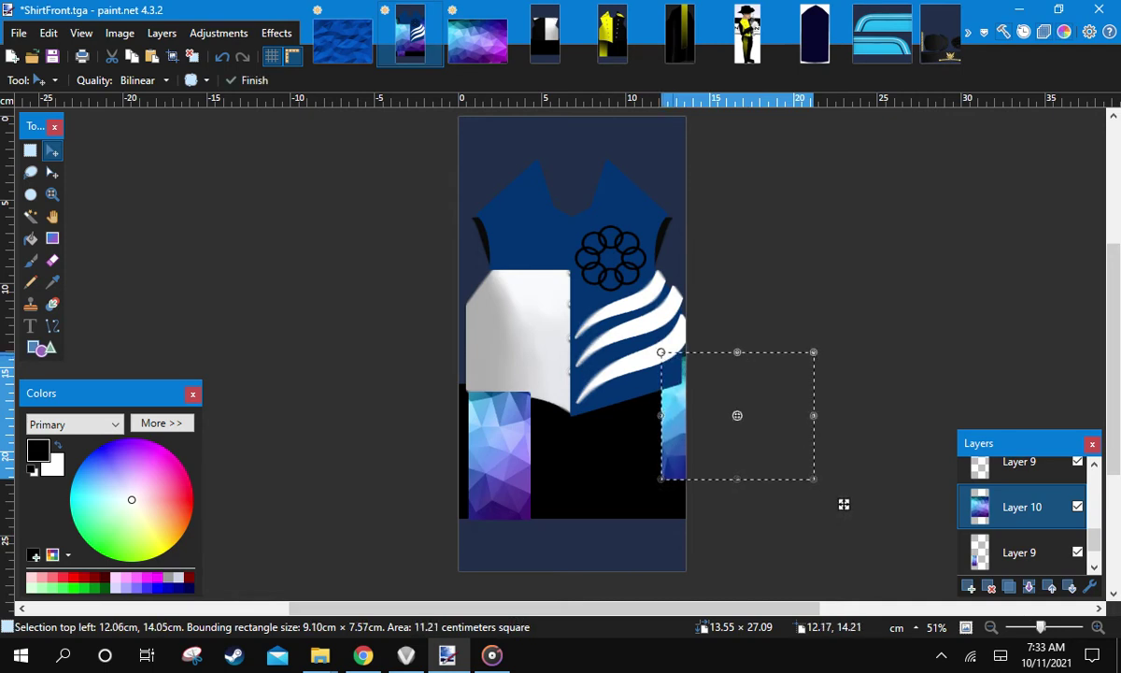
Rotate the polygon texture 90° and scale it to about 8.02 × 9.71 cm so it covers the shirt's white panel
drag(843, 504, 634, 224)
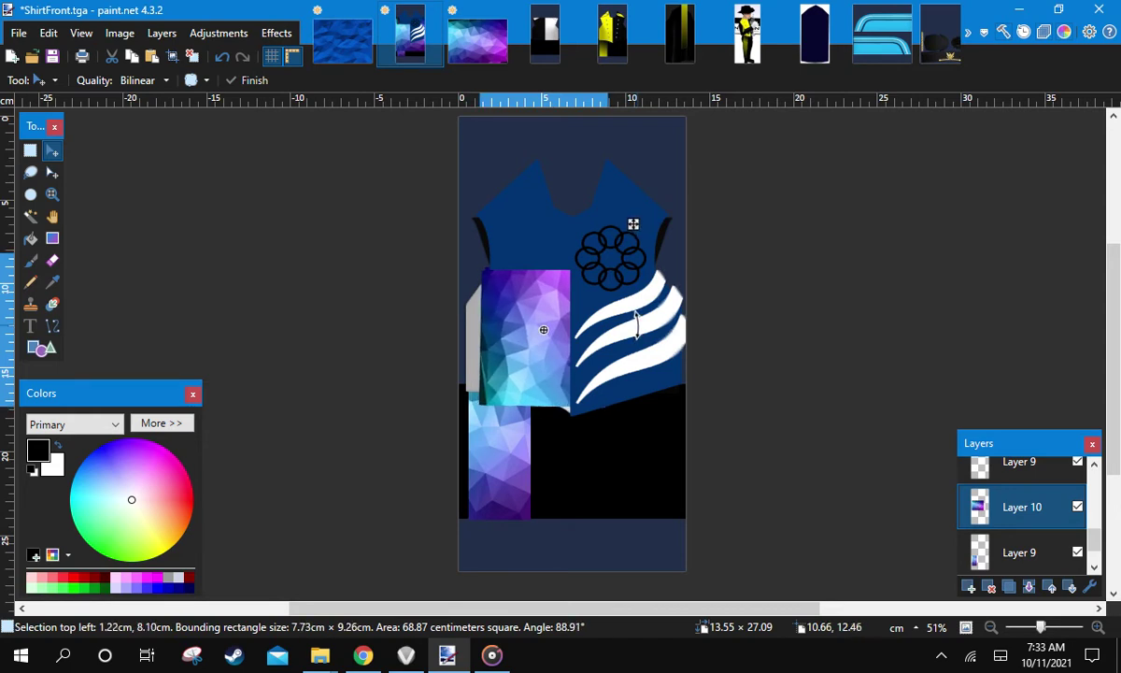
drag(635, 325, 612, 327)
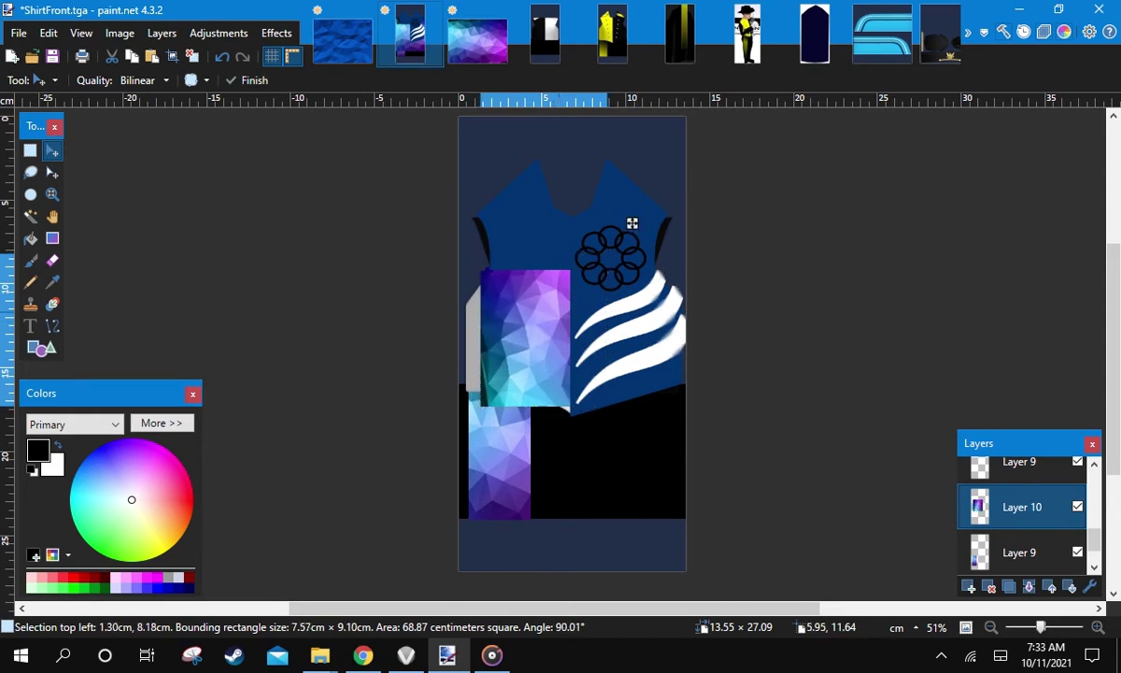
drag(632, 223, 612, 222)
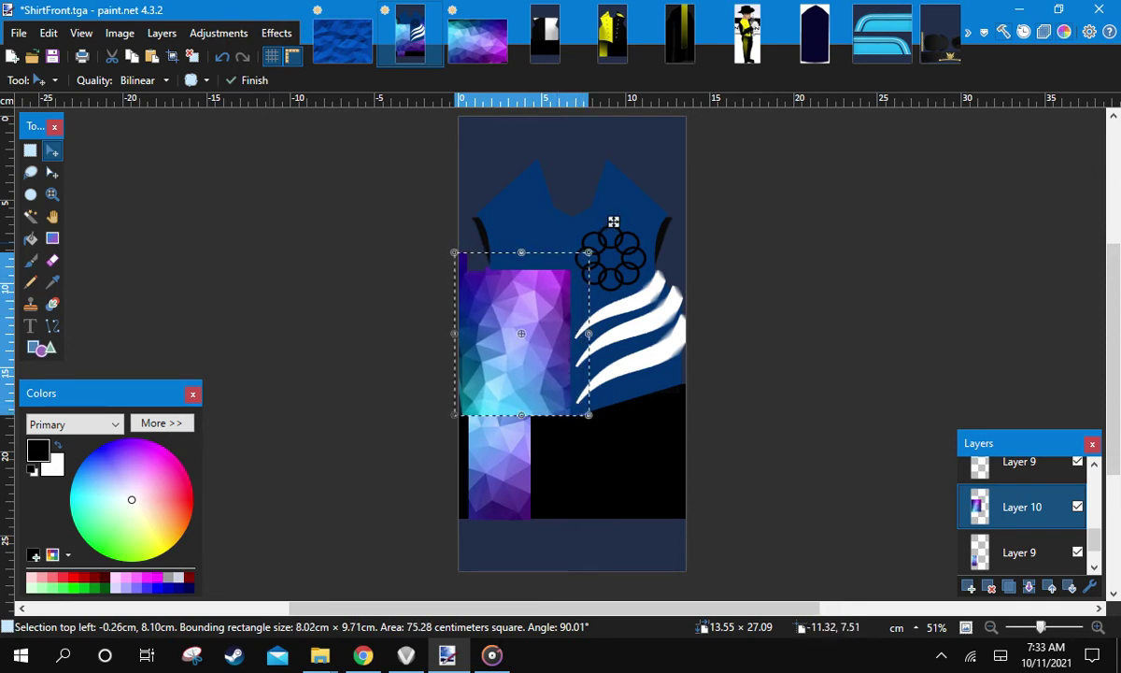
click(31, 151)
click(590, 235)
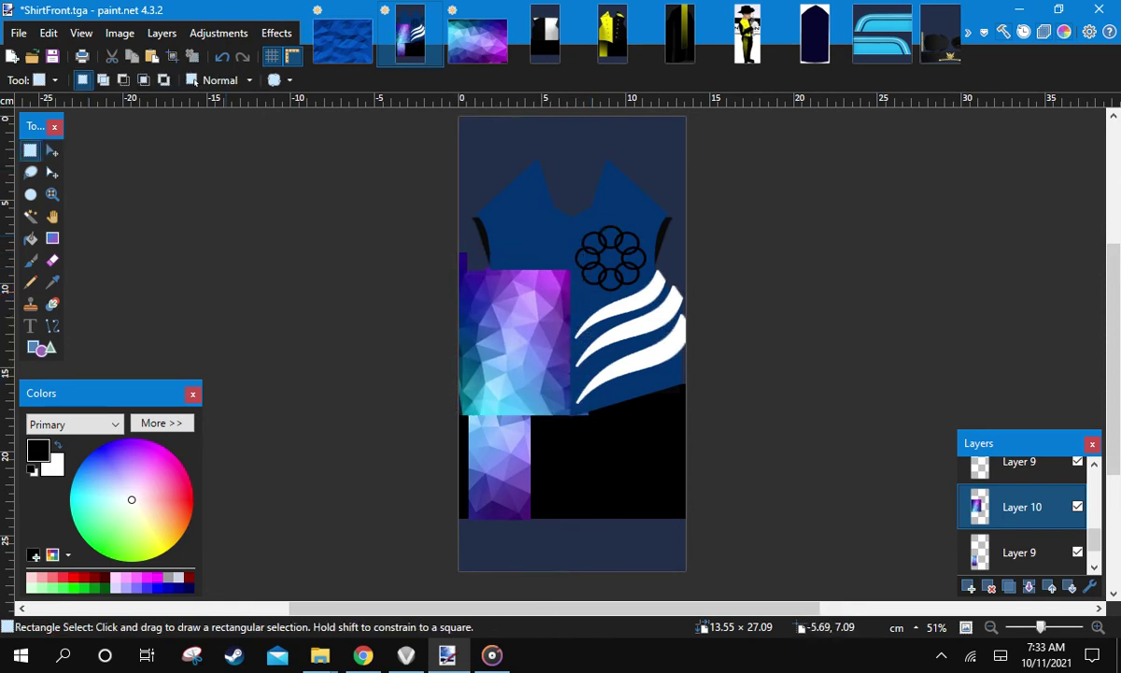
Select the white panel area on the Background layer with the Magic Wand at 73% tolerance
click(30, 216)
scroll(1023, 523, down, 1)
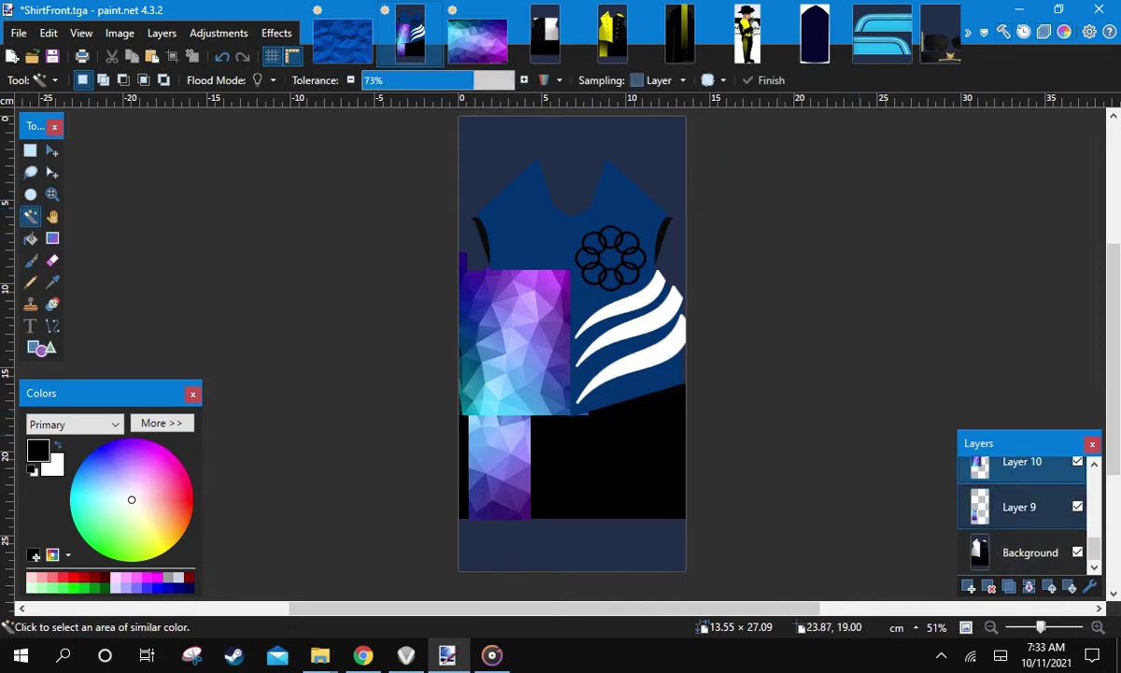
click(1020, 507)
click(1030, 552)
click(527, 328)
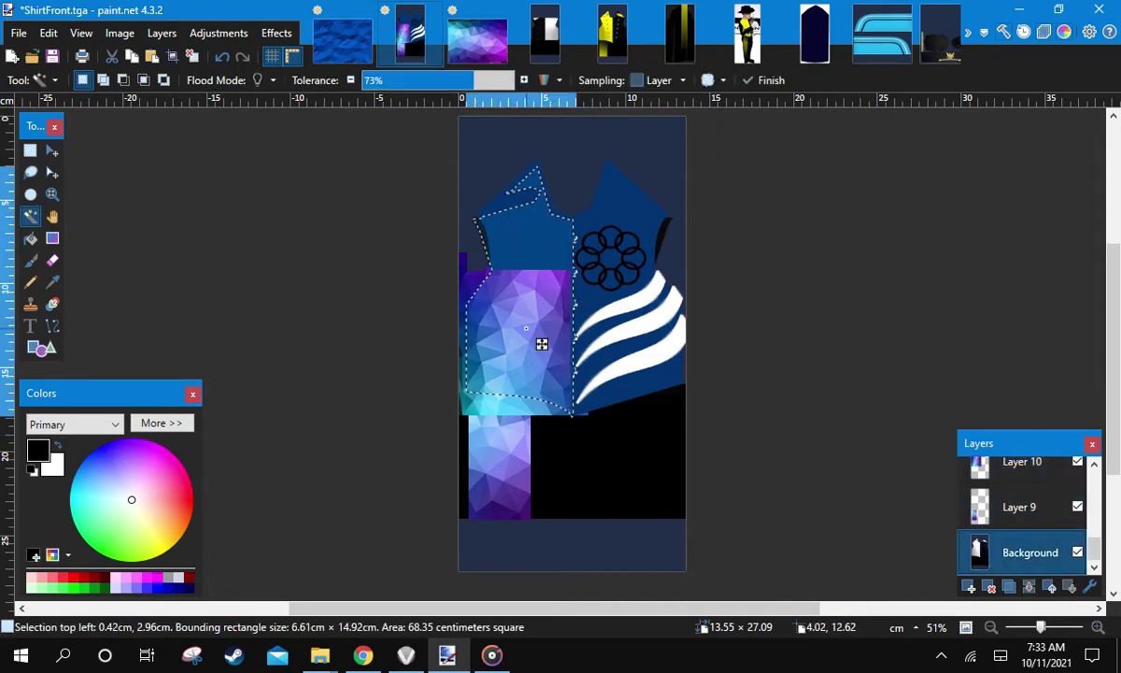
scroll(1028, 513, up, 2)
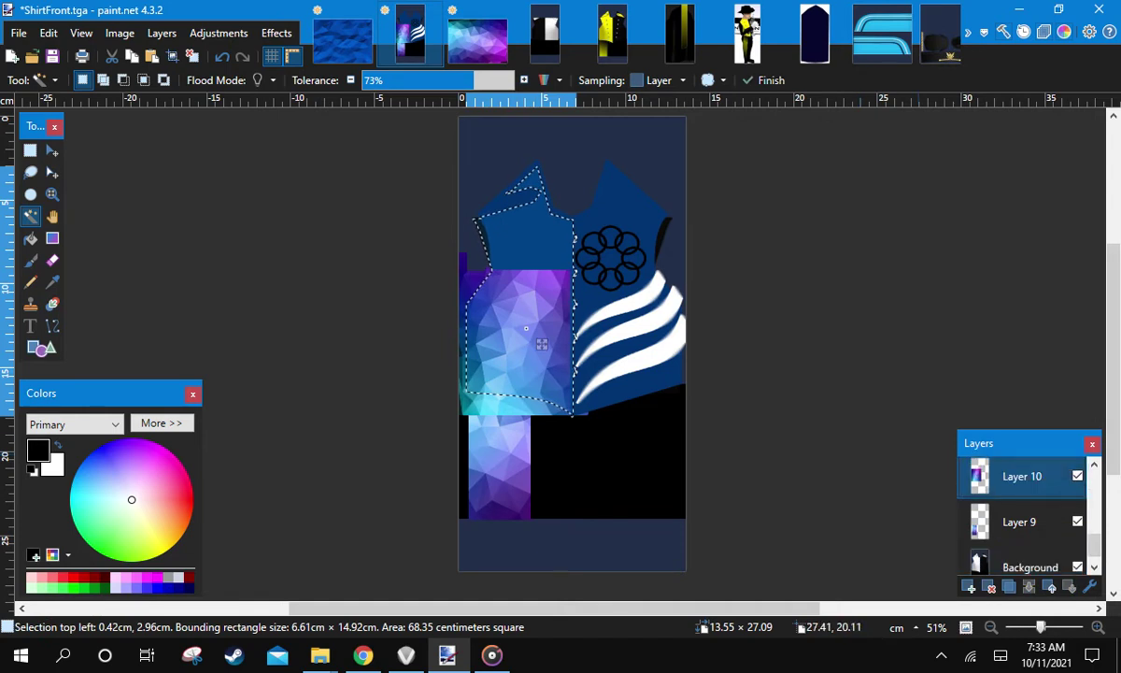
Replace the full polygon texture layer with a new layer holding only the texture inside the white panel's outline
click(1023, 479)
key(Delete)
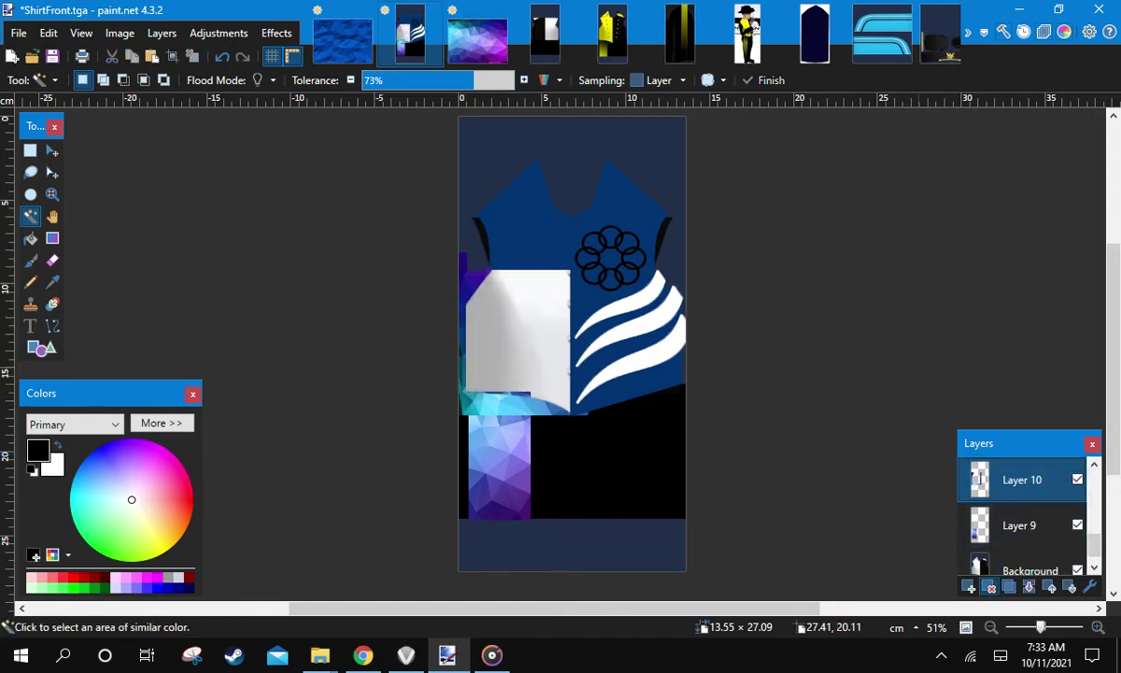
click(989, 587)
key(ctrl+shift+v)
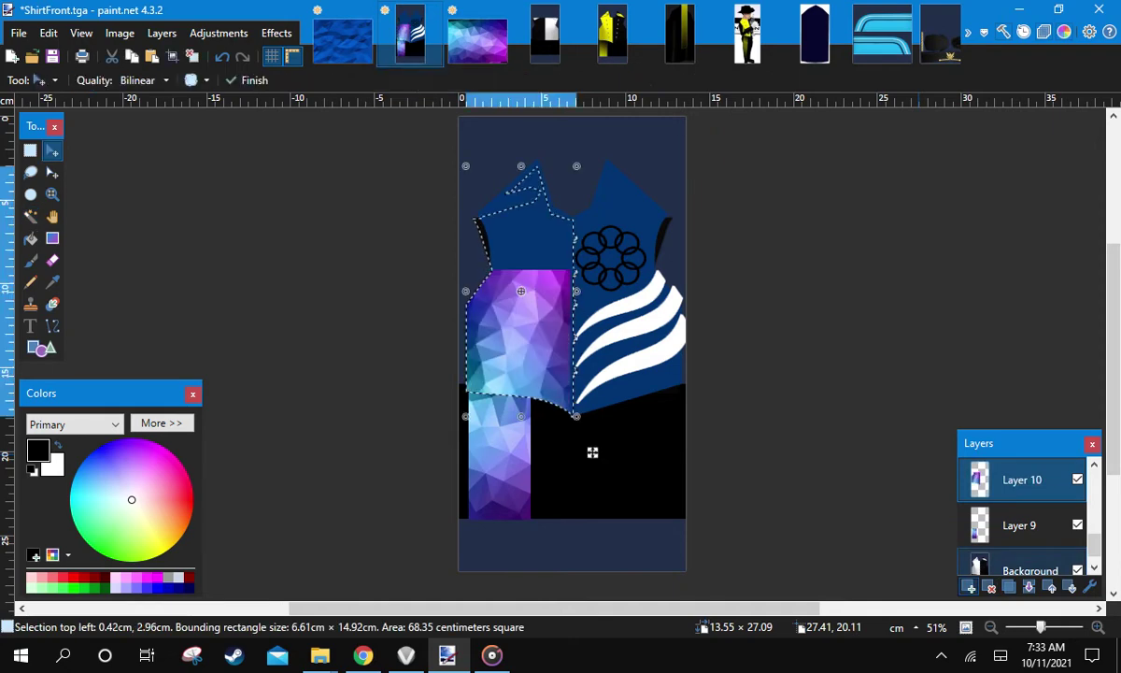
click(31, 150)
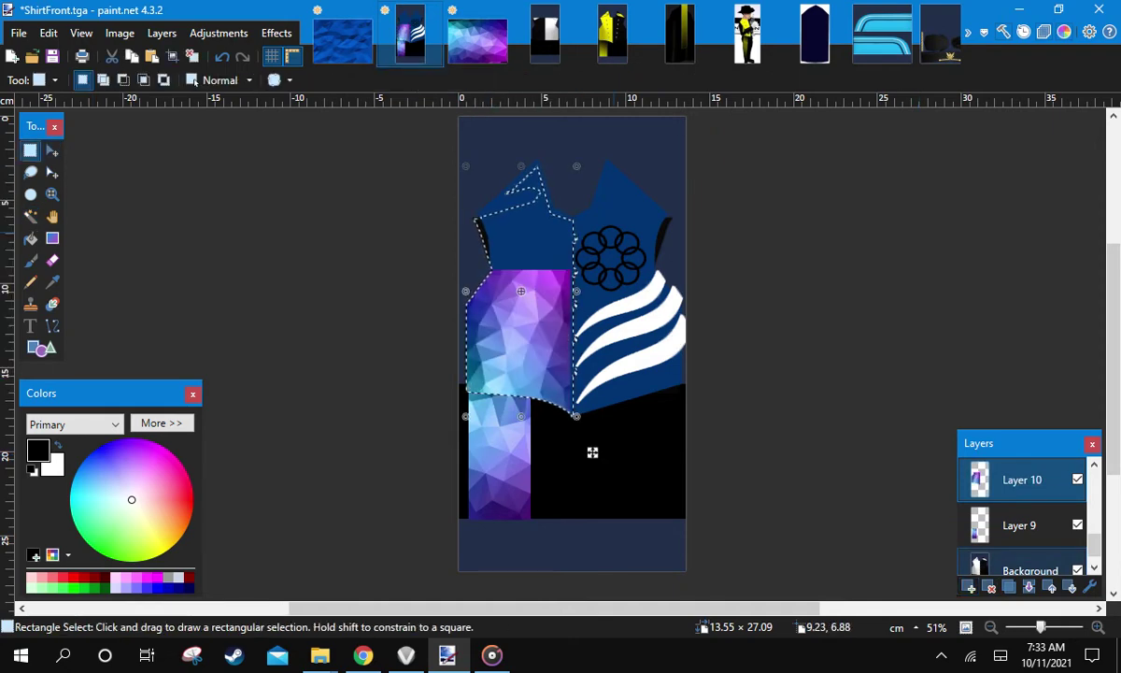
click(530, 281)
Examine the fit of the polygon texture on the shirt panel and the lower strip, close up and as a whole
scroll(530, 281, up, 3)
key(ctrl+minus)
key(ctrl+minus)
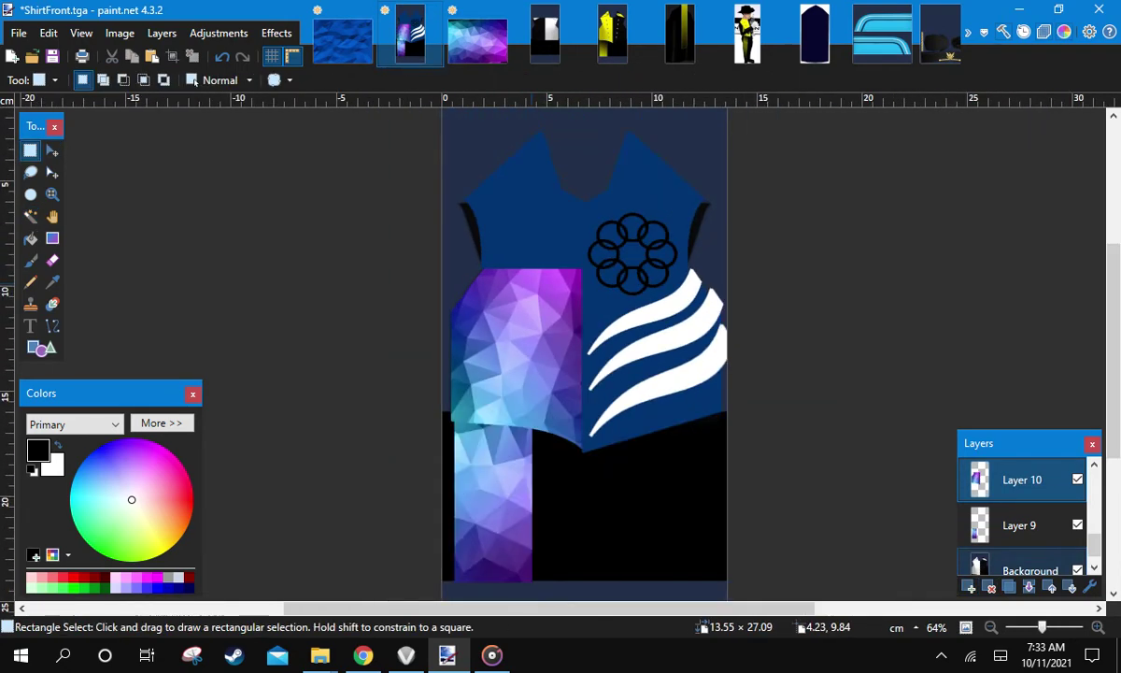
key(ctrl+plus)
scroll(505, 270, up, 3)
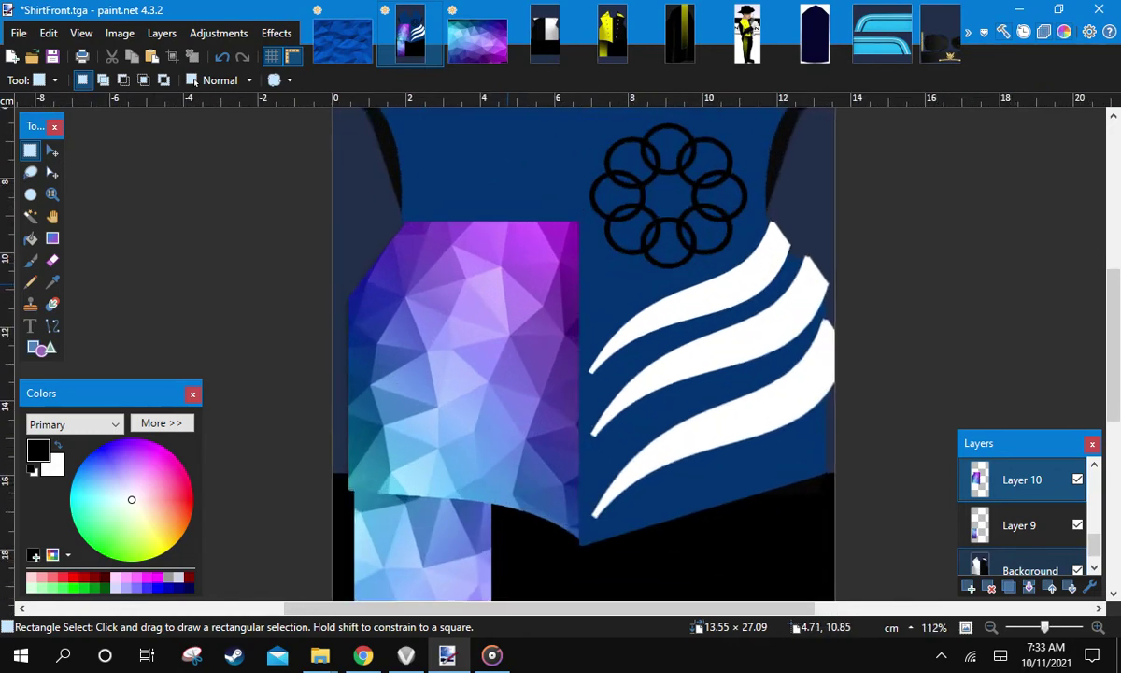
scroll(510, 275, down, 4)
scroll(525, 327, up, 2)
key(ctrl+minus)
key(ctrl+minus)
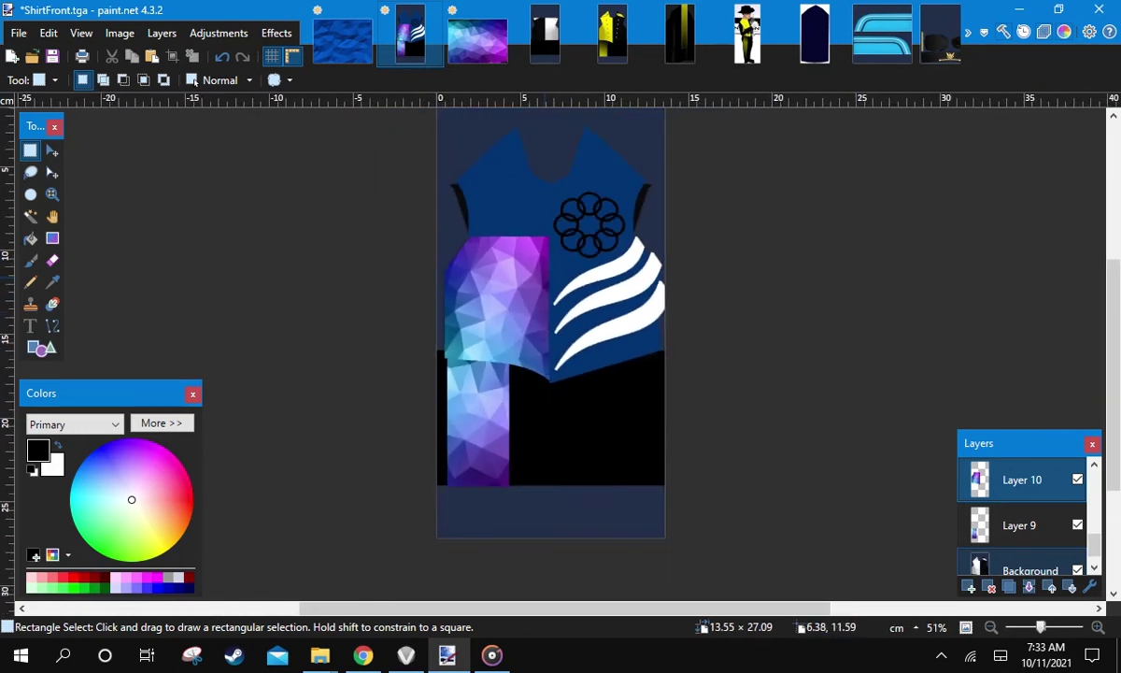
key(ctrl+plus)
Sample the shirt's blue on Layer 2 as the primary color and show the full color settings for adjusting it
scroll(1023, 525, up, 5)
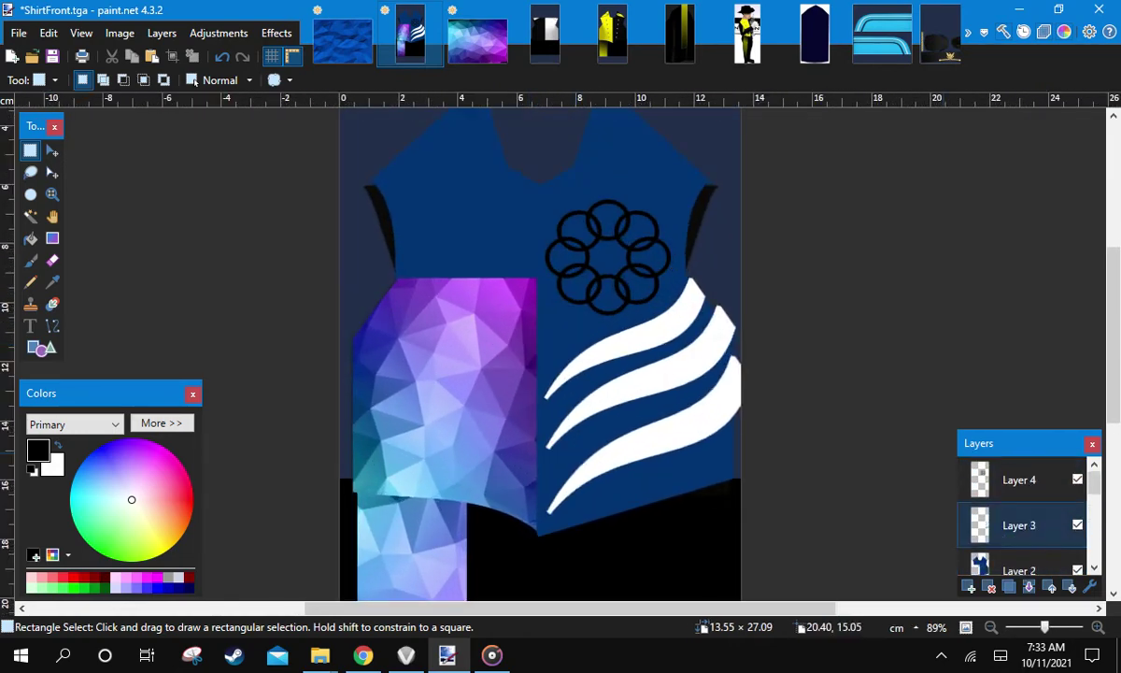
click(1019, 564)
click(53, 282)
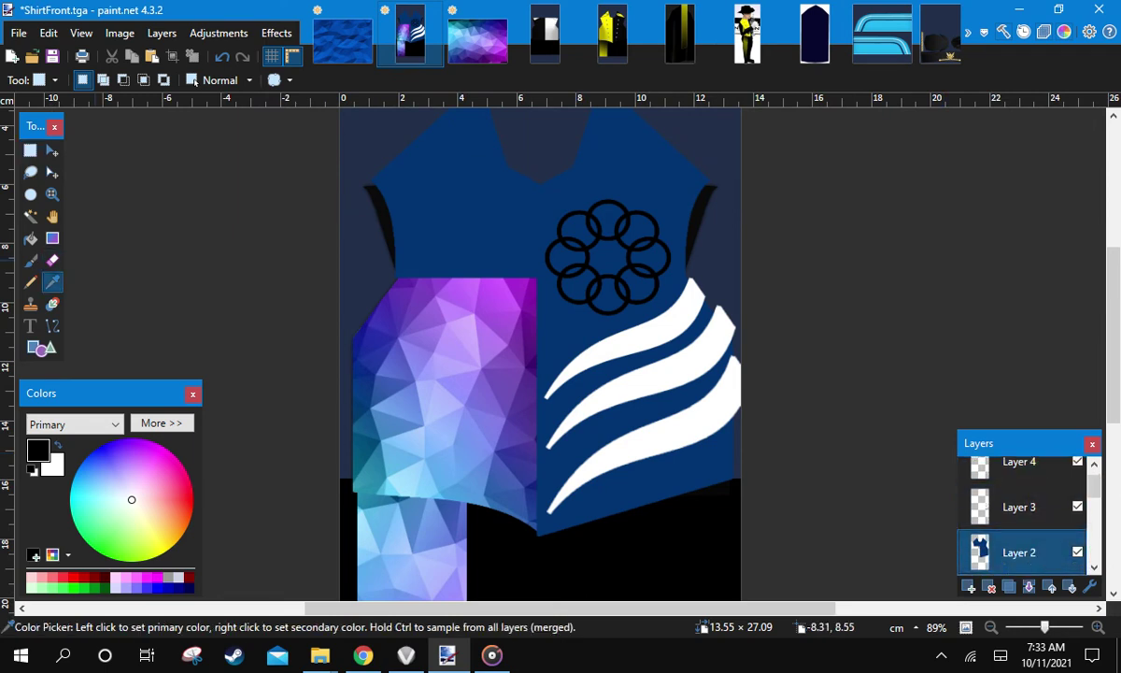
click(497, 178)
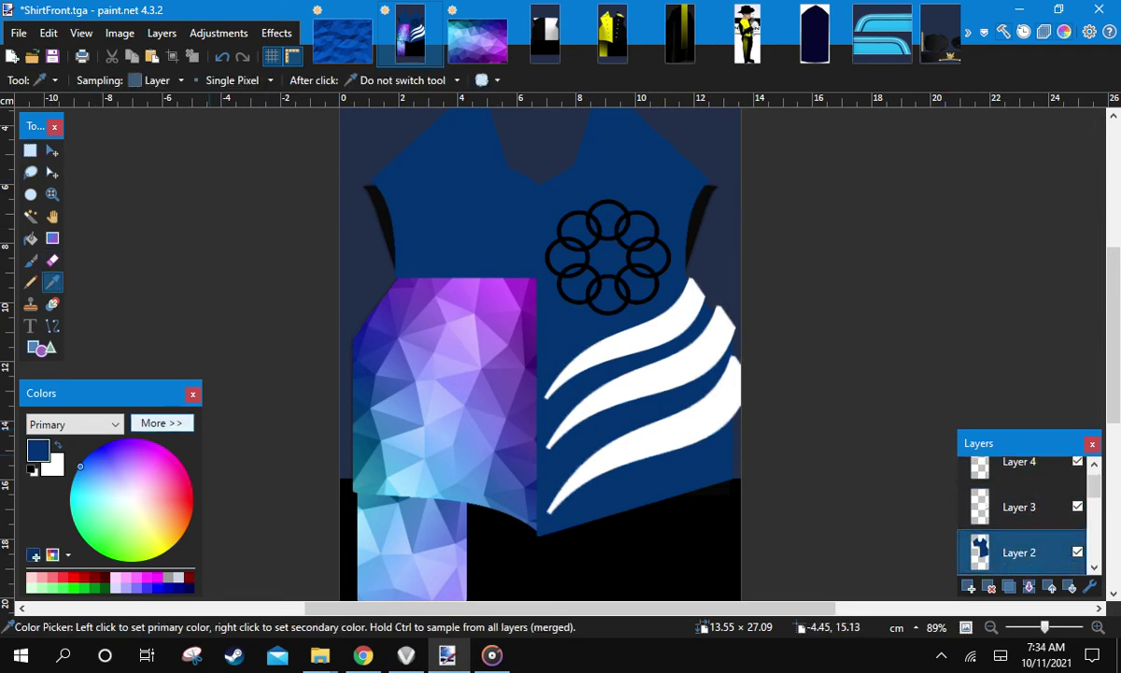
click(161, 423)
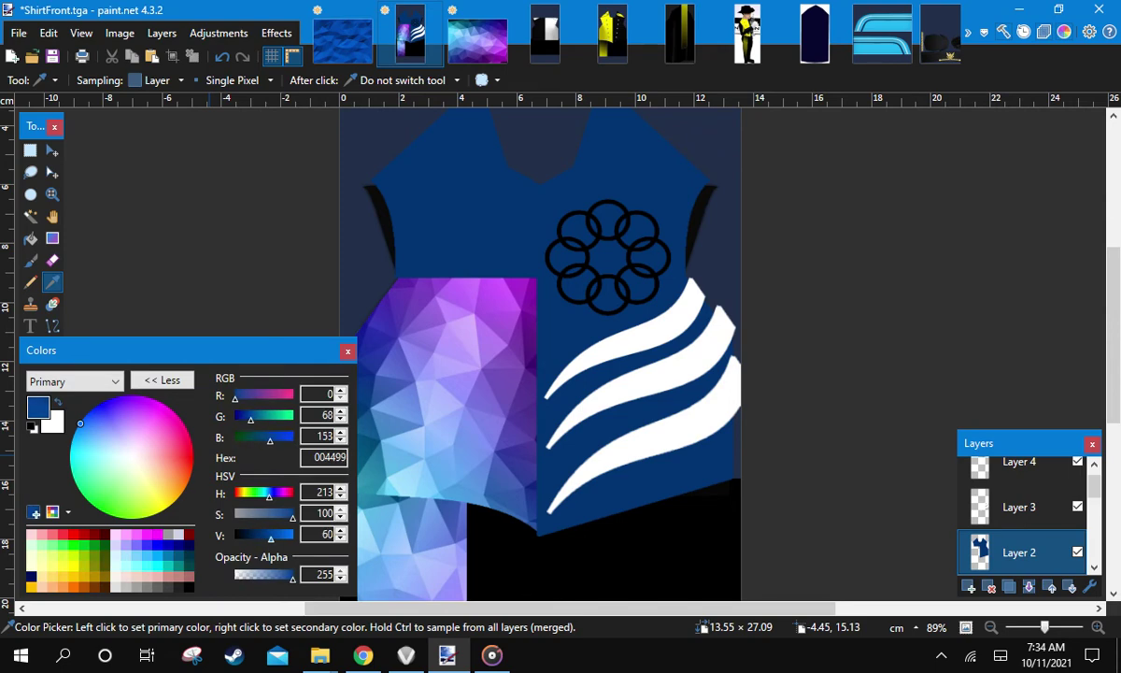
Fill the shirt body on Layer 2 with the brighter blue 0054BC, brightness value 74
key(f)
click(539, 216)
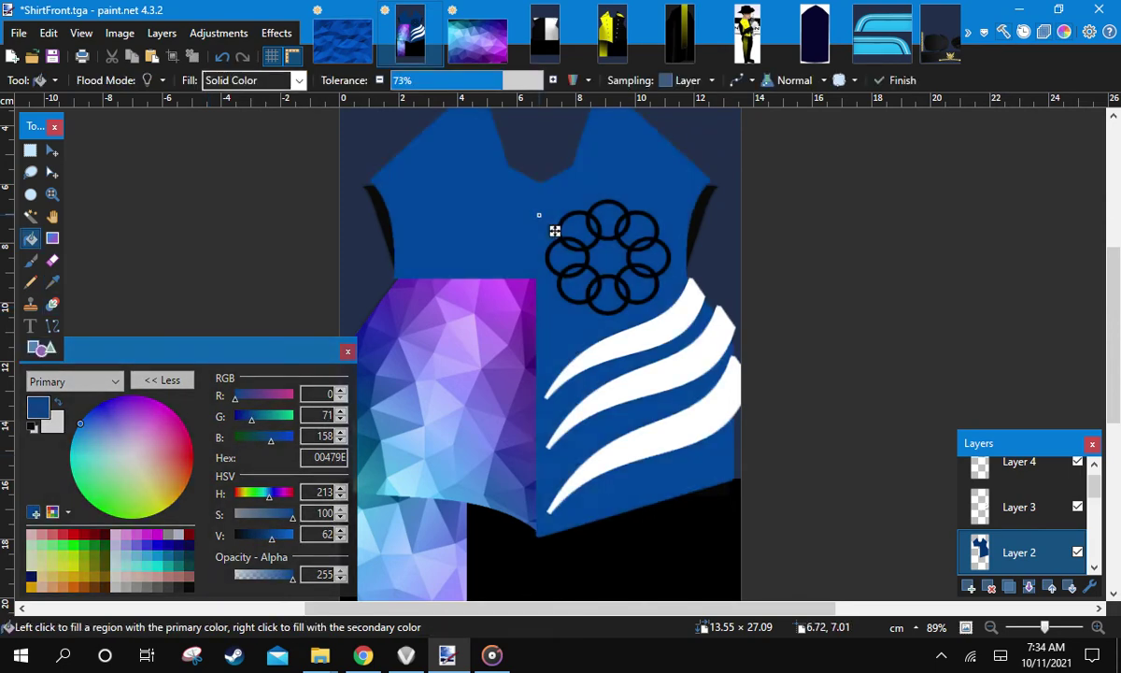
scroll(555, 290, down, 5)
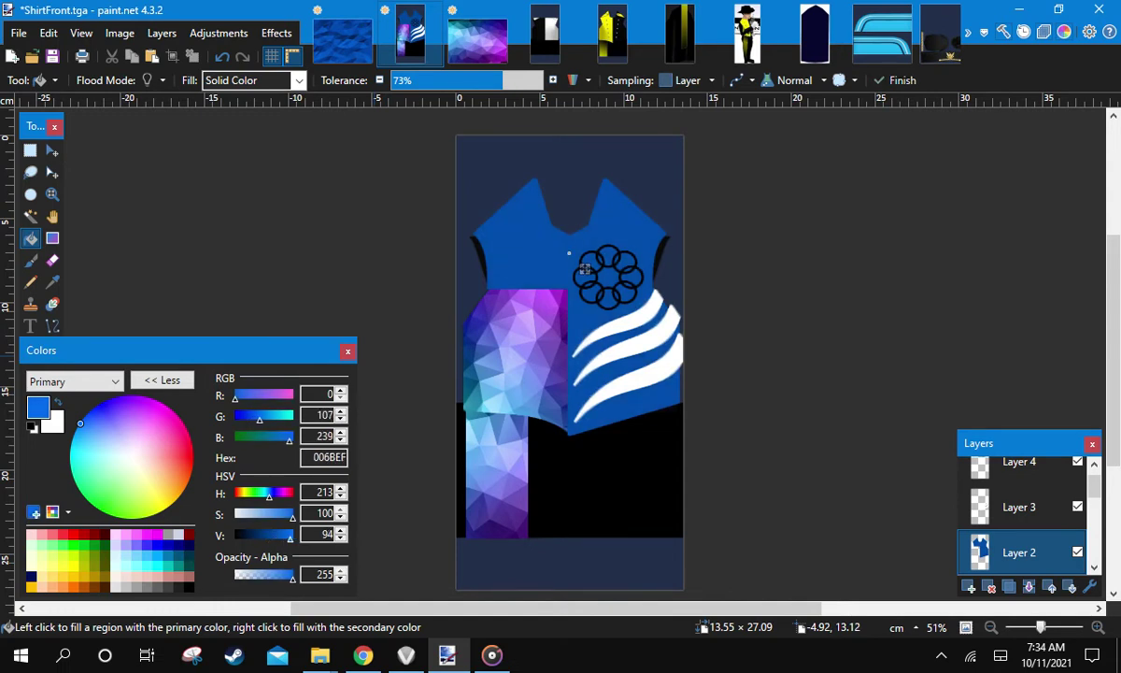
click(584, 269)
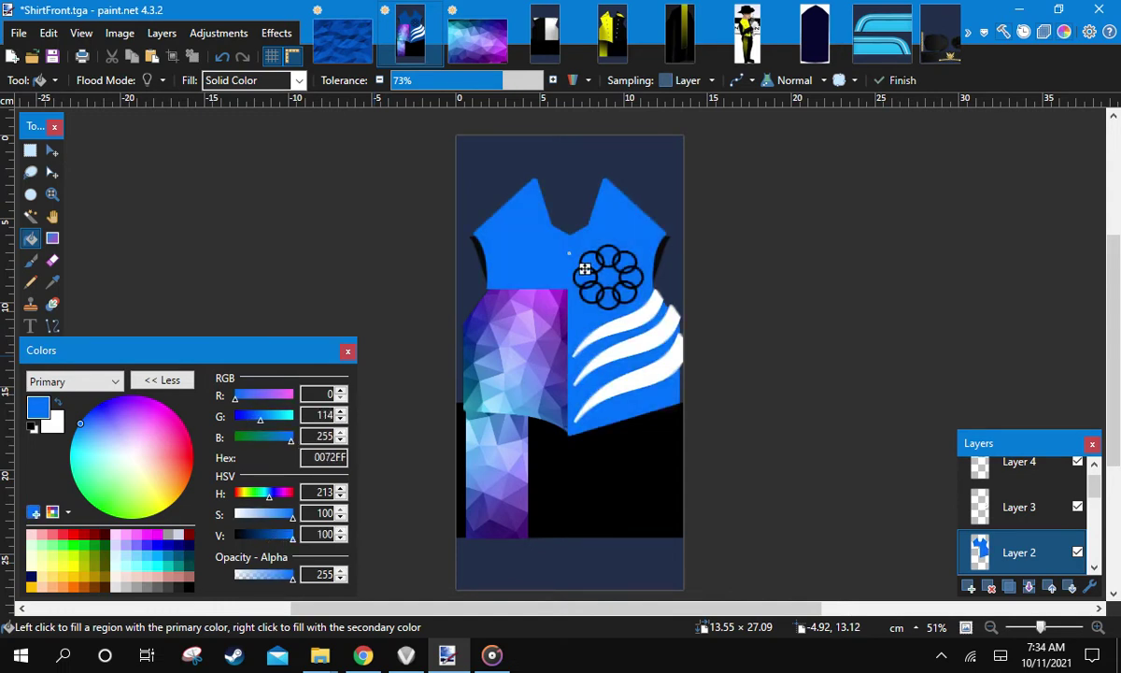
drag(293, 536, 279, 535)
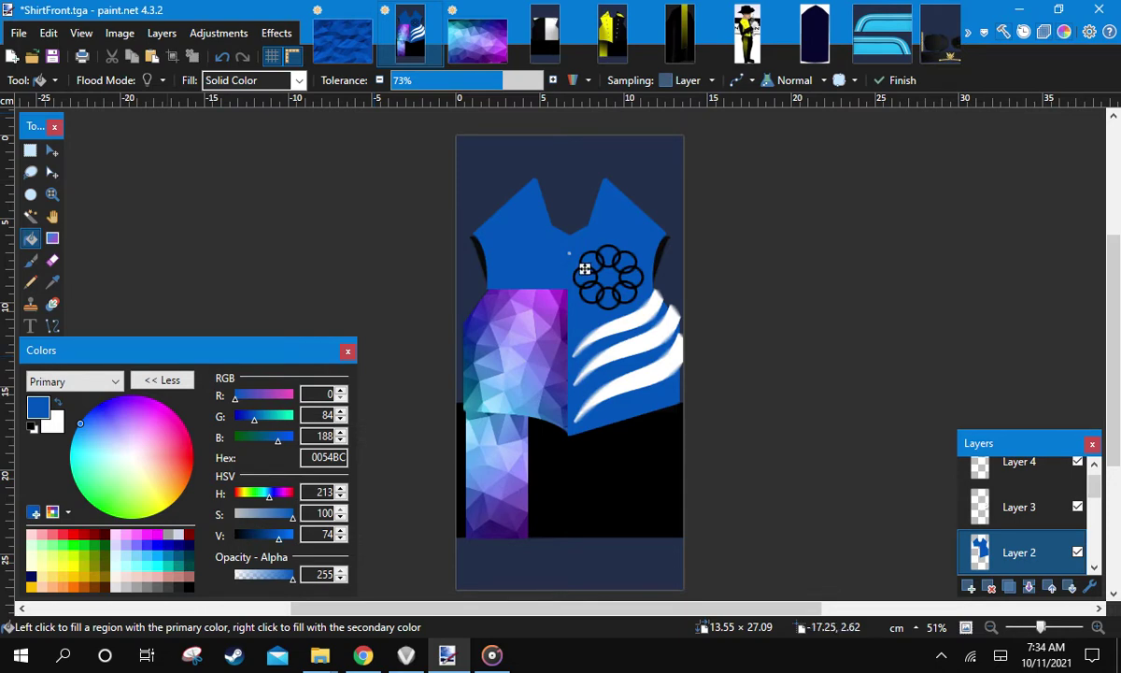
key(s)
Examine the recolored shirt in ShirtFront.tga, comparing its blue with the Untitled polygon image
scroll(570, 287, up, 1)
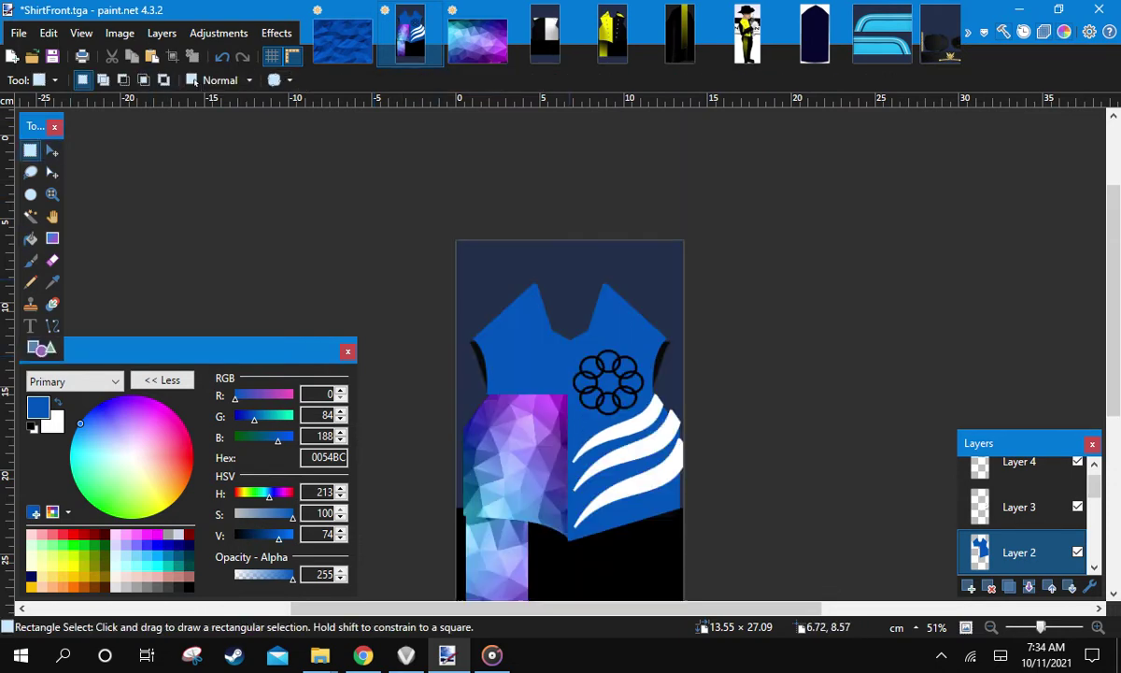
scroll(570, 288, down, 2)
scroll(570, 291, up, 4)
scroll(570, 290, up, 3)
scroll(570, 364, down, 2)
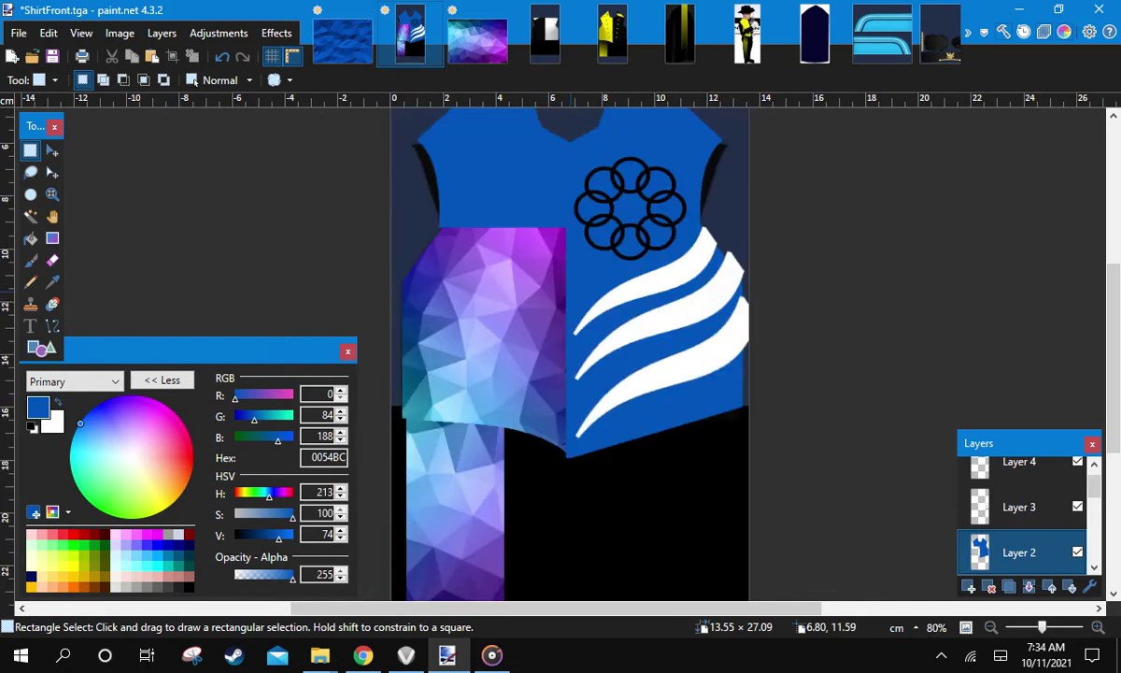
scroll(570, 365, up, 1)
scroll(570, 365, down, 1)
scroll(570, 364, up, 1)
click(478, 41)
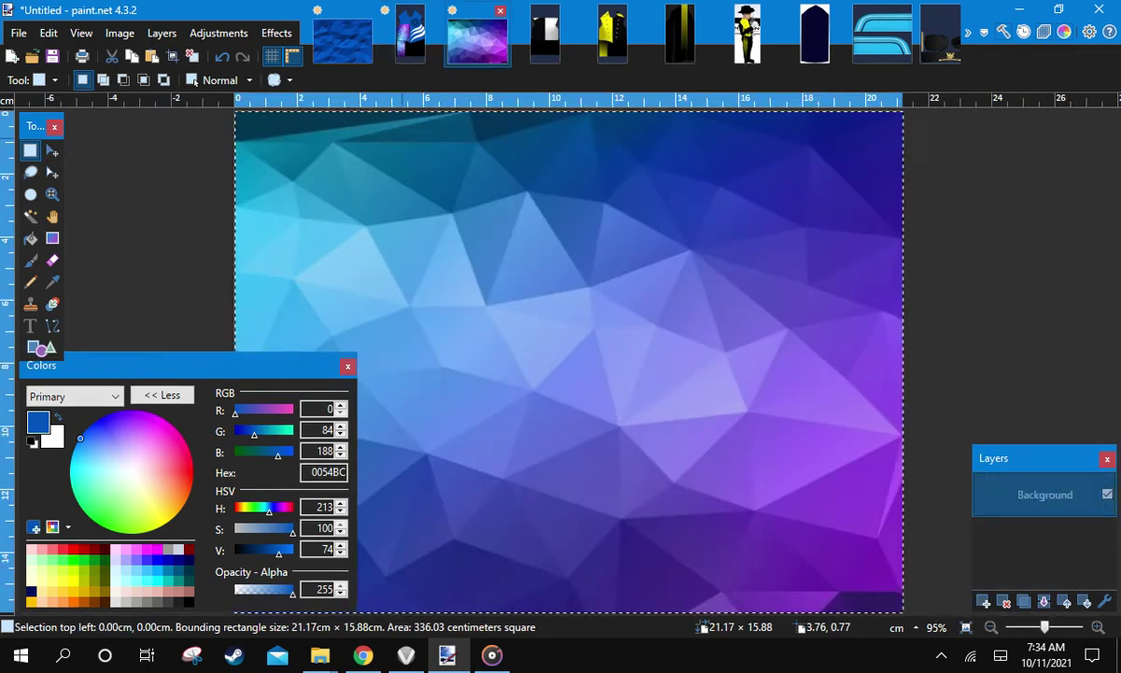
click(410, 35)
scroll(535, 177, down, 3)
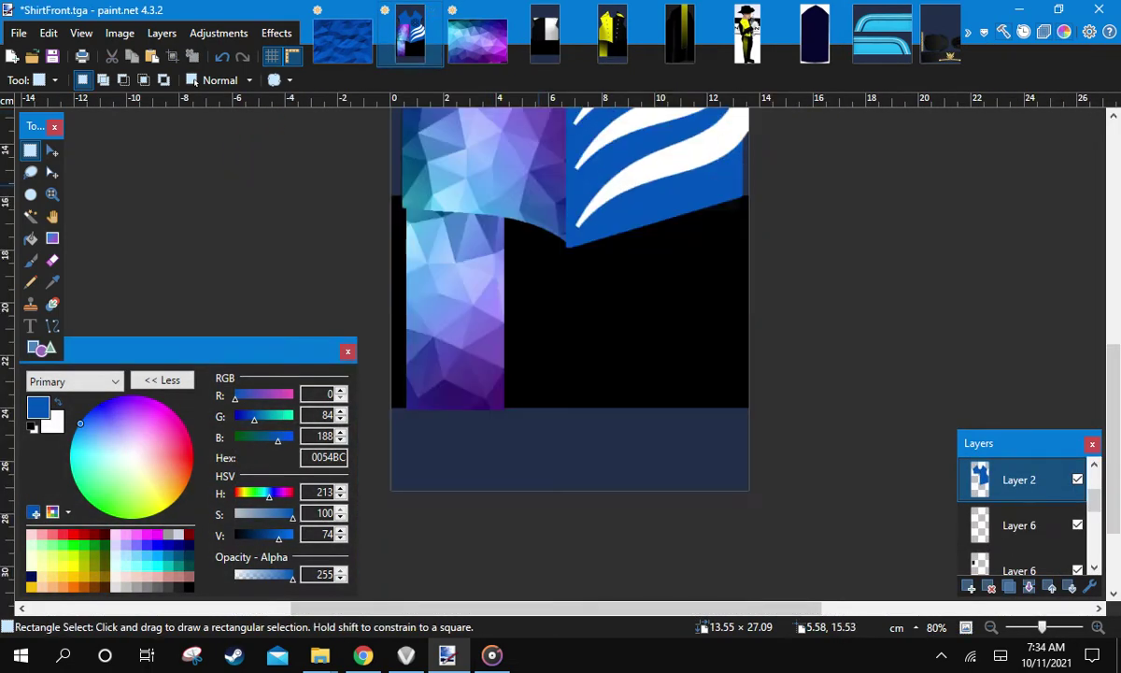
scroll(535, 177, up, 1)
Select the yellow gradient stripe in LegRight.tga with a rectangle about 2.86 × 20.37 cm, from the image's upper edge to the stripe's curved end
click(613, 36)
click(680, 35)
scroll(686, 199, down, 1)
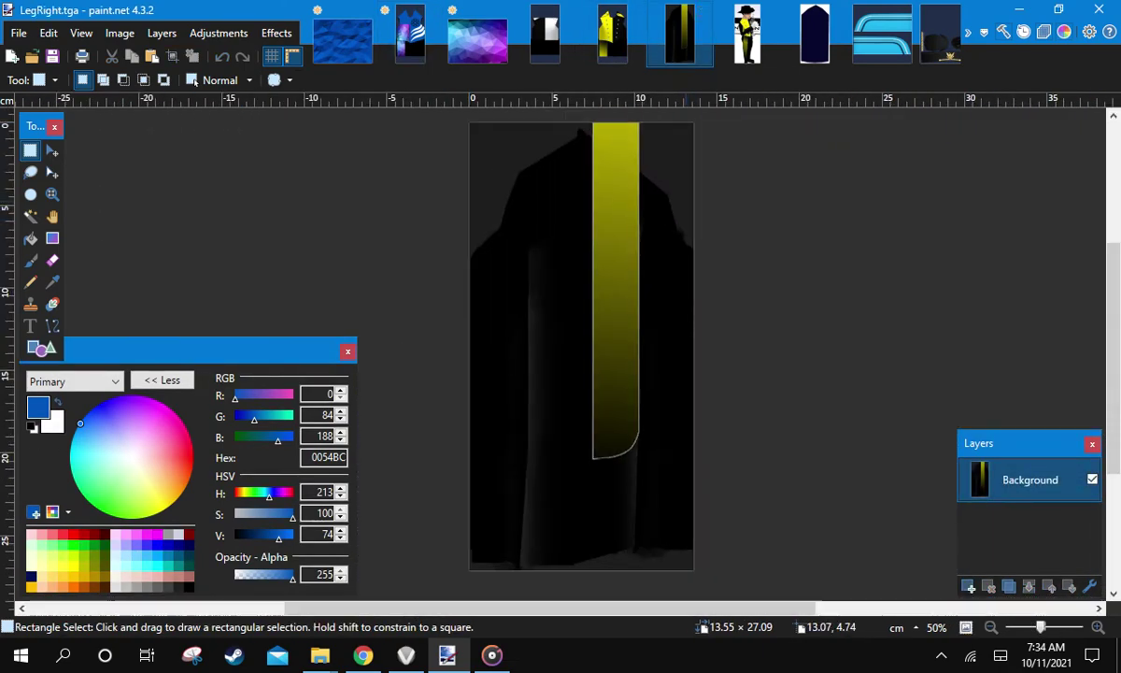
scroll(650, 208, up, 5)
key(ctrl+plus)
key(ctrl+plus)
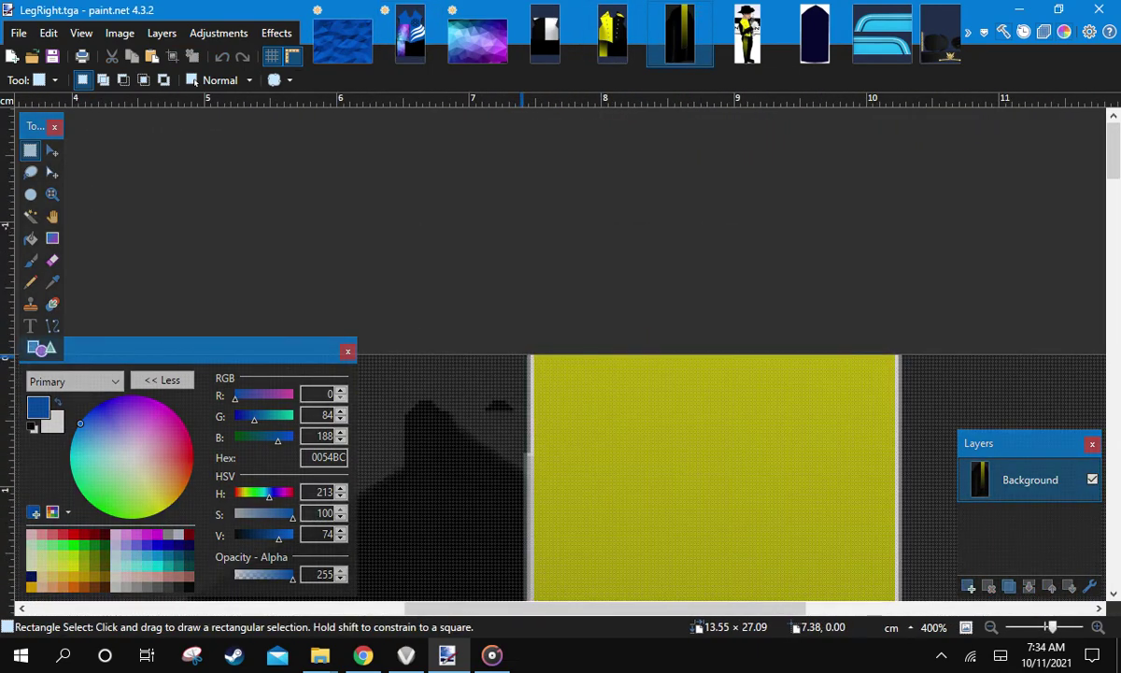
scroll(536, 349, down, 3)
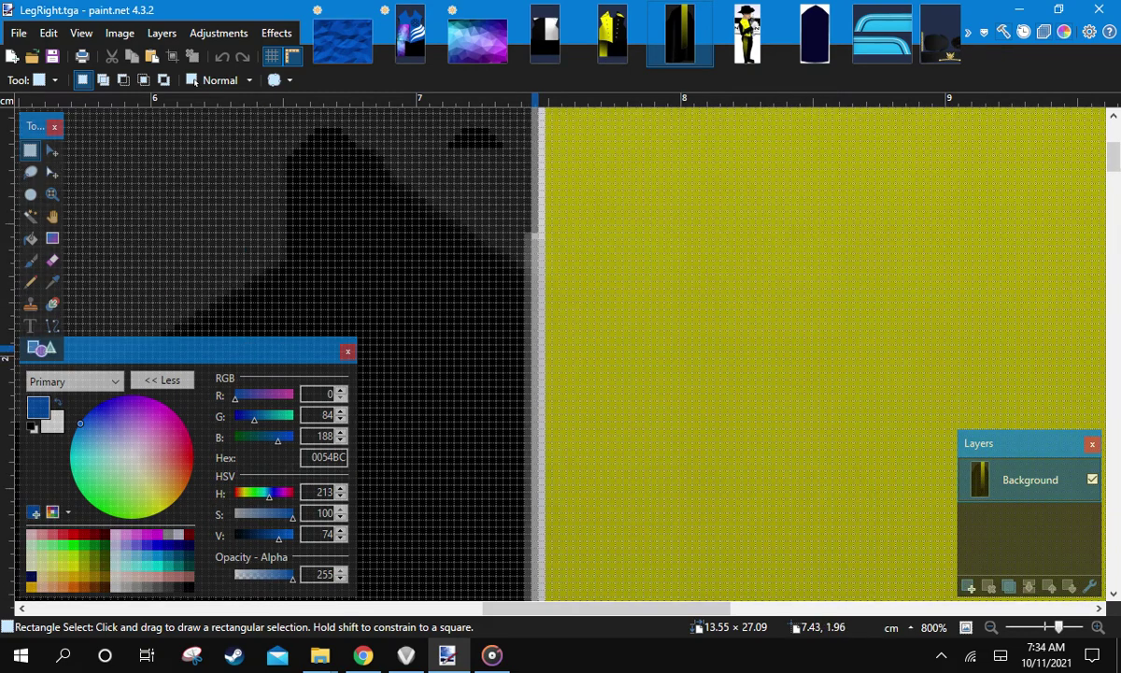
scroll(535, 348, up, 3)
drag(528, 347, 851, 493)
scroll(722, 389, down, 3)
scroll(838, 584, down, 3)
scroll(864, 454, up, 1)
scroll(832, 441, down, 4)
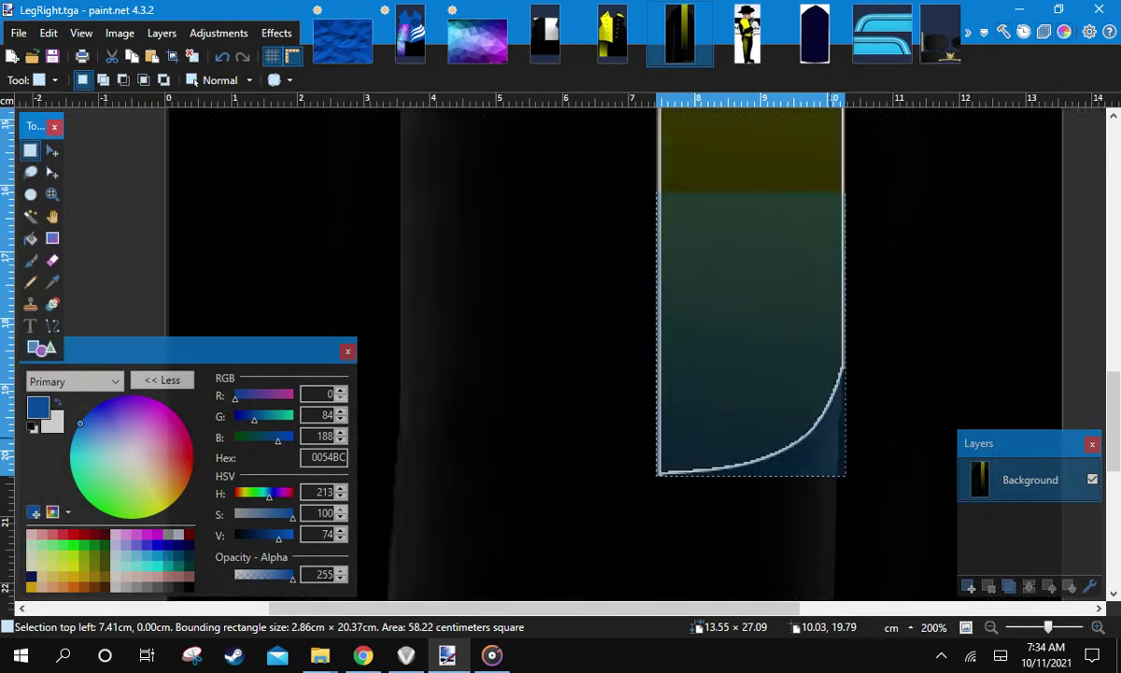
drag(823, 268, 727, 398)
View the ArmRight.tga and ArmLeft.tga sleeve textures
click(814, 38)
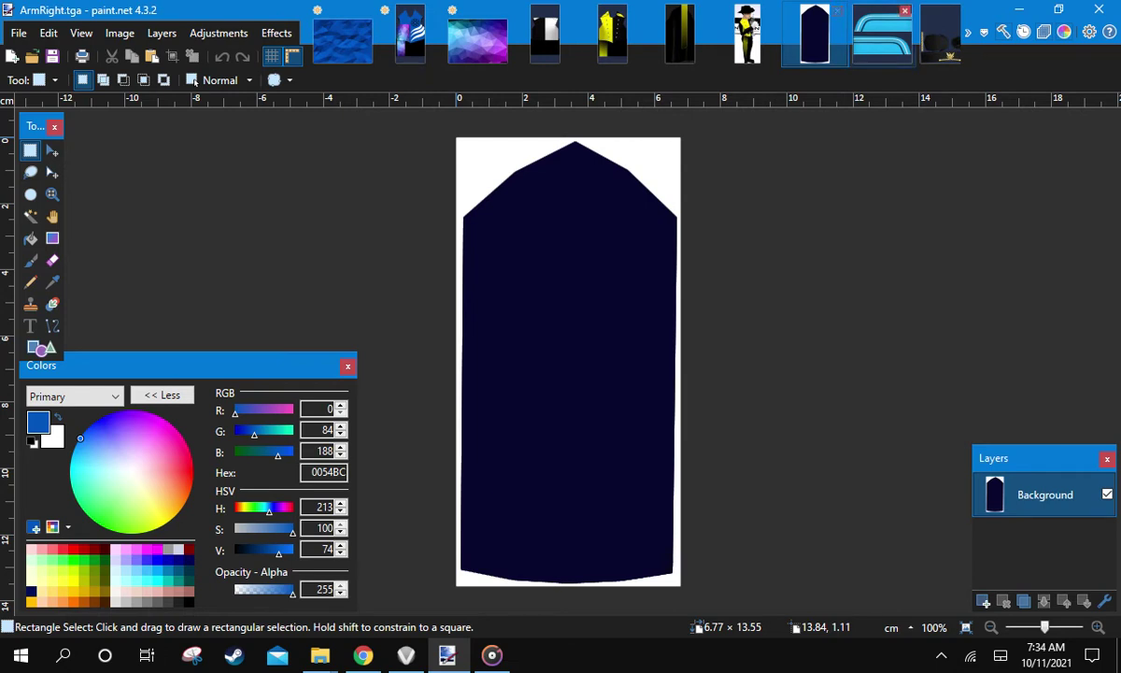
scroll(944, 36, down, 2)
click(875, 38)
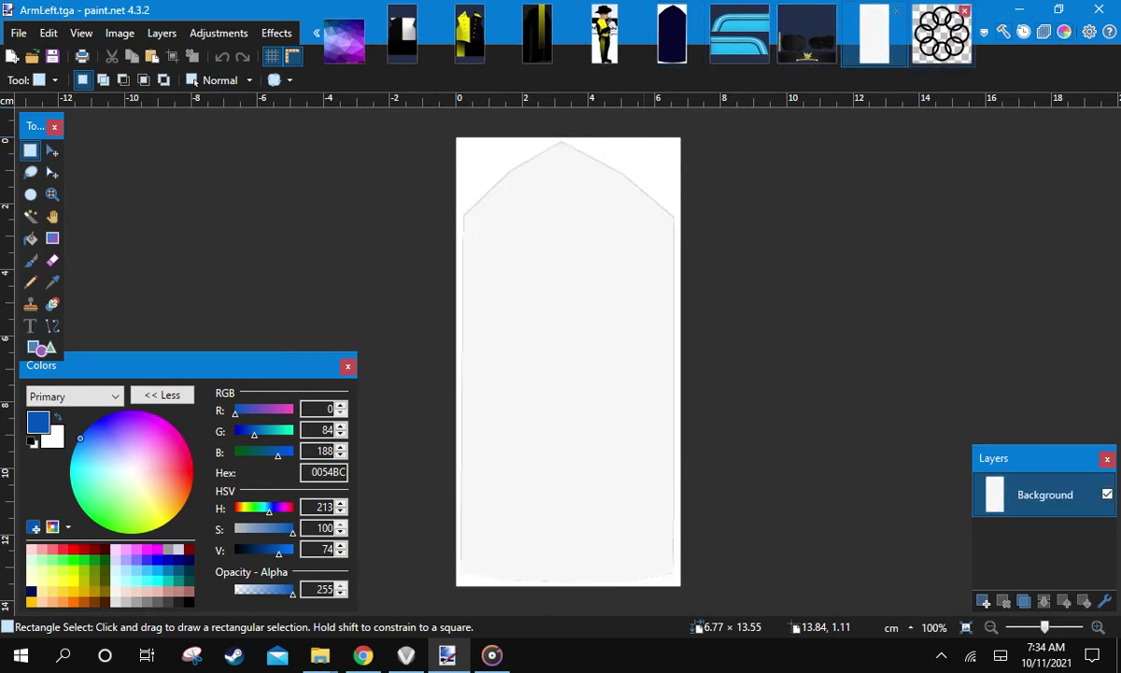
Switch to File Explorer and go from the Yellow folder to the BlueAndBlack01 uniform folder inside James
key(ctrl+alt+v)
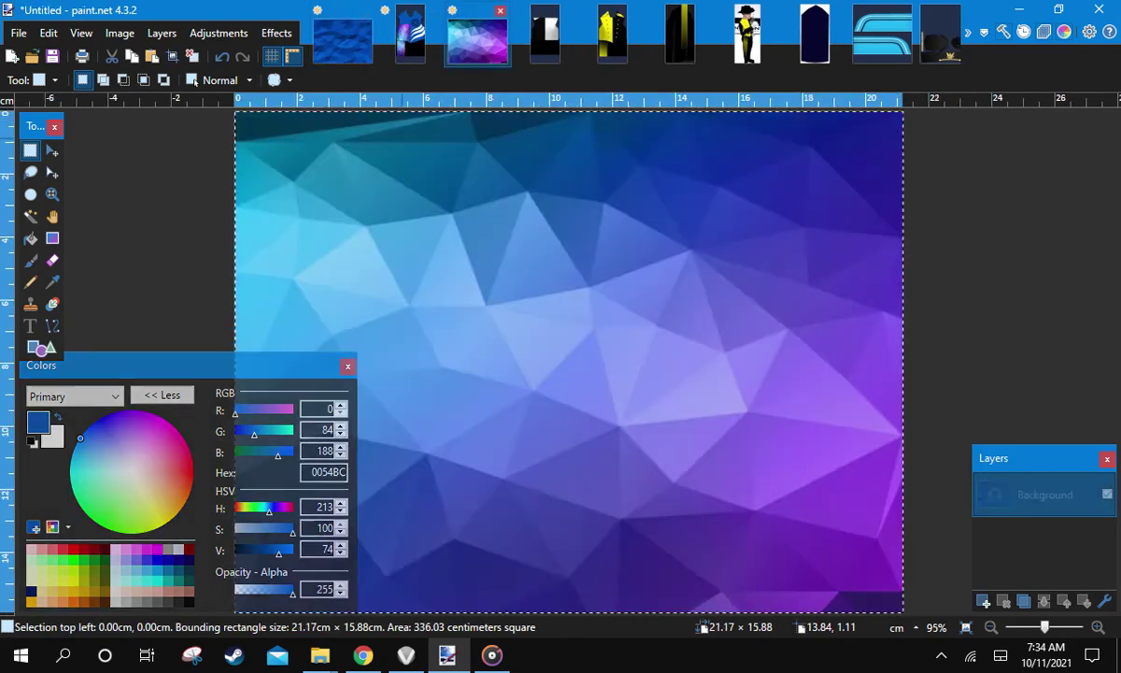
mouse_move(320, 655)
click(270, 571)
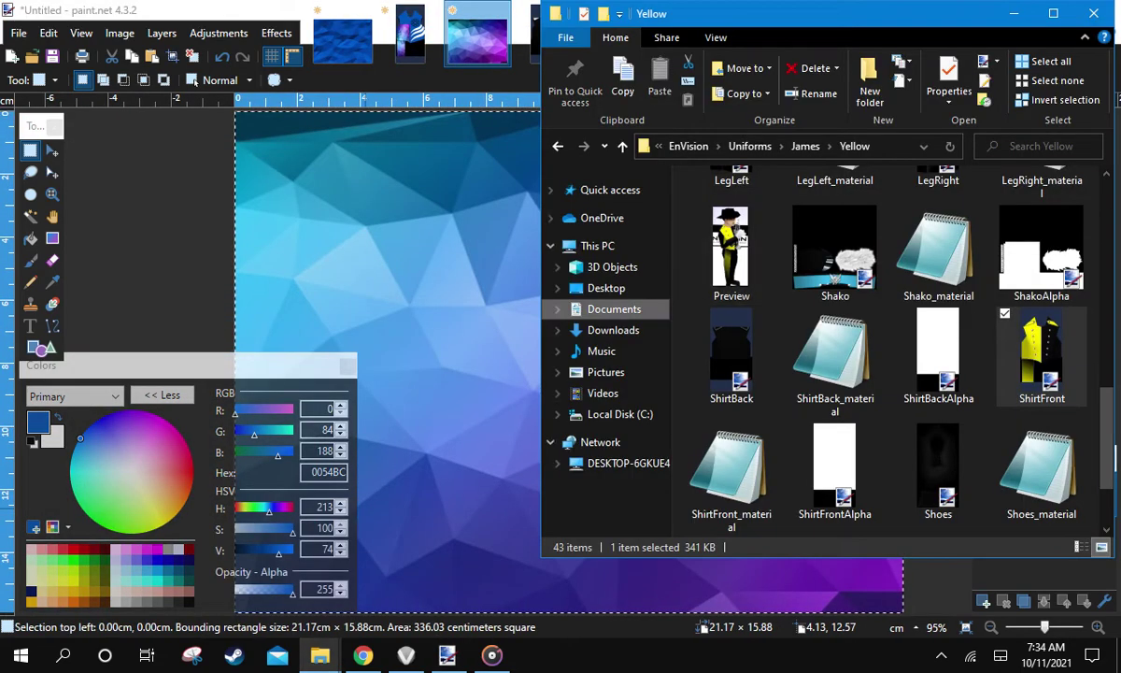
click(807, 146)
scroll(809, 325, up, 8)
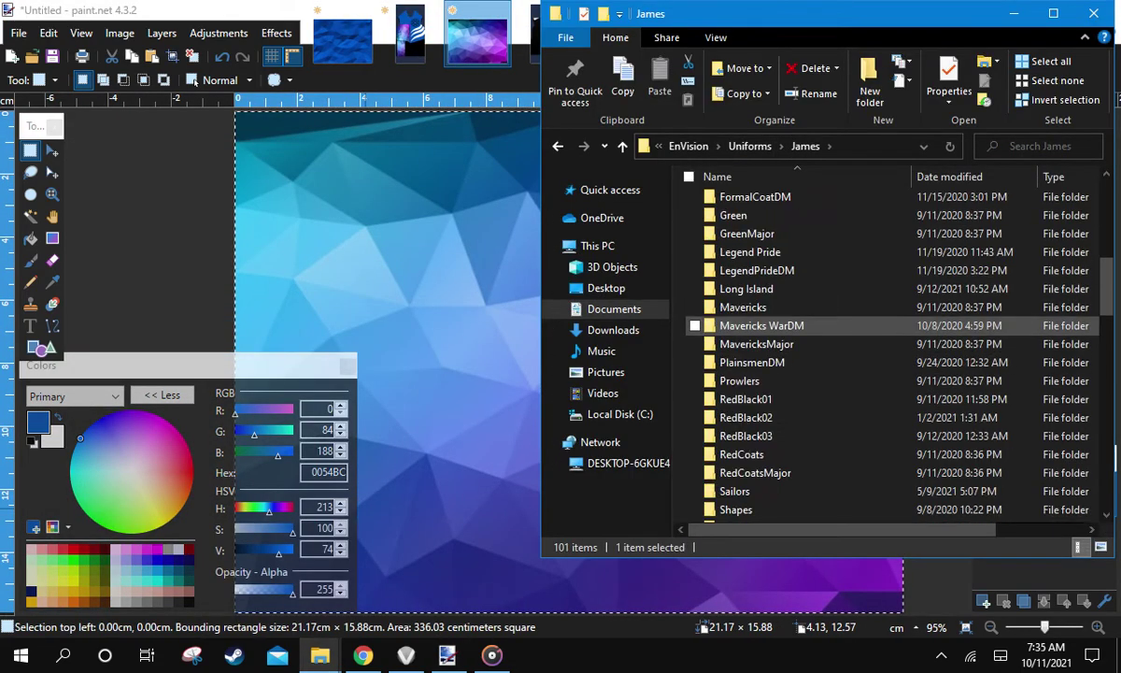
scroll(795, 326, up, 3)
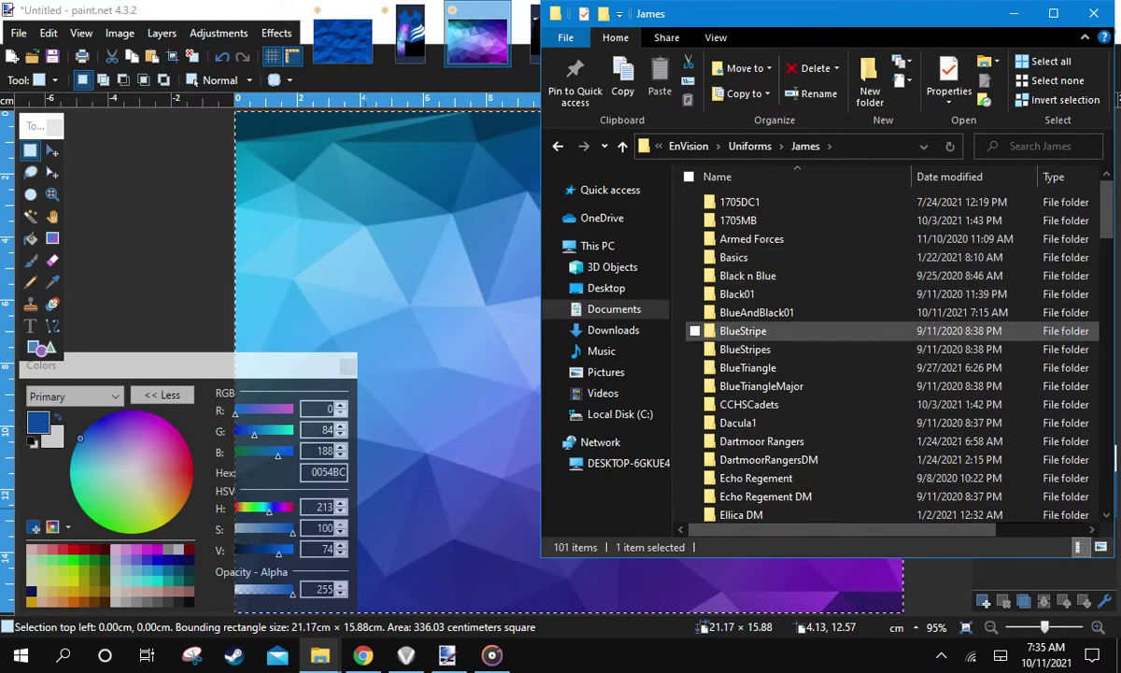
click(757, 312)
double_click(757, 312)
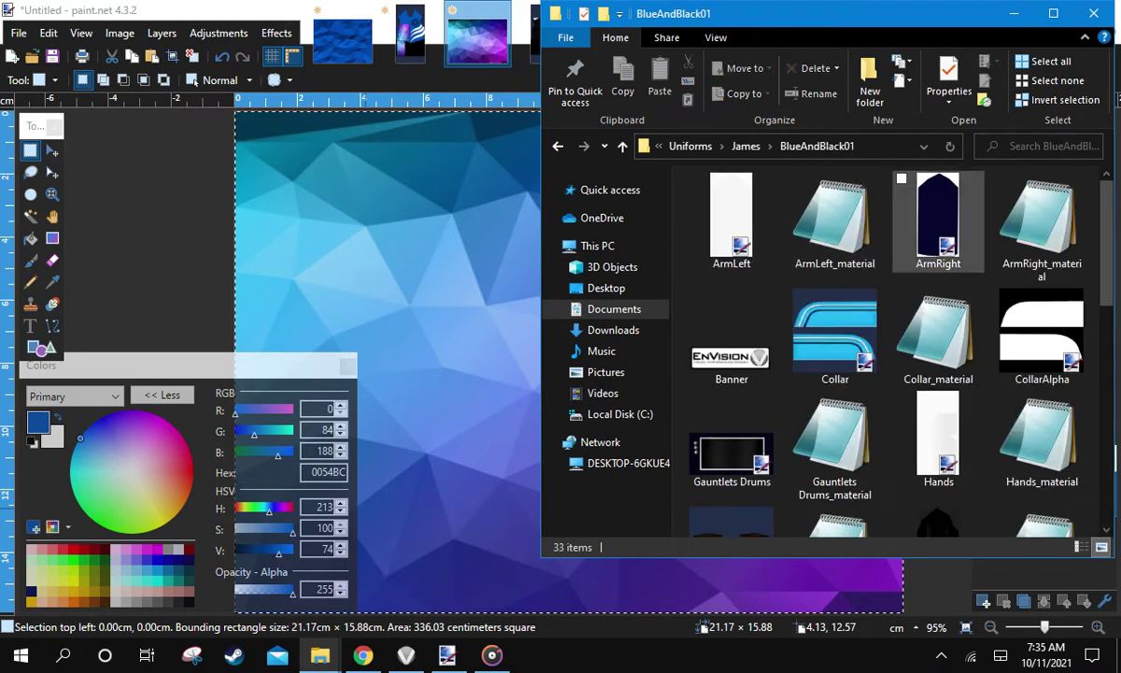
Open the LegRight texture from the BlueAndBlack01 folder as a separate image in paint.net
scroll(938, 224, down, 5)
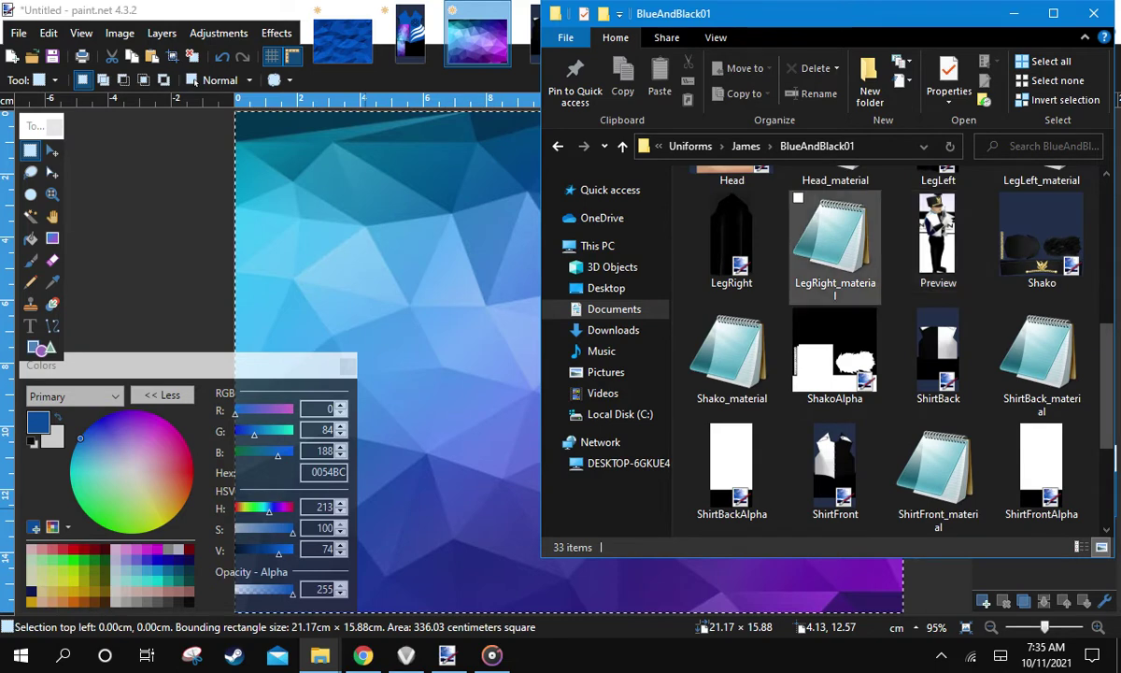
click(733, 241)
mouse_move(731, 238)
mouse_down()
mouse_move(655, 373)
mouse_move(447, 655)
mouse_move(561, 374)
mouse_up()
click(496, 337)
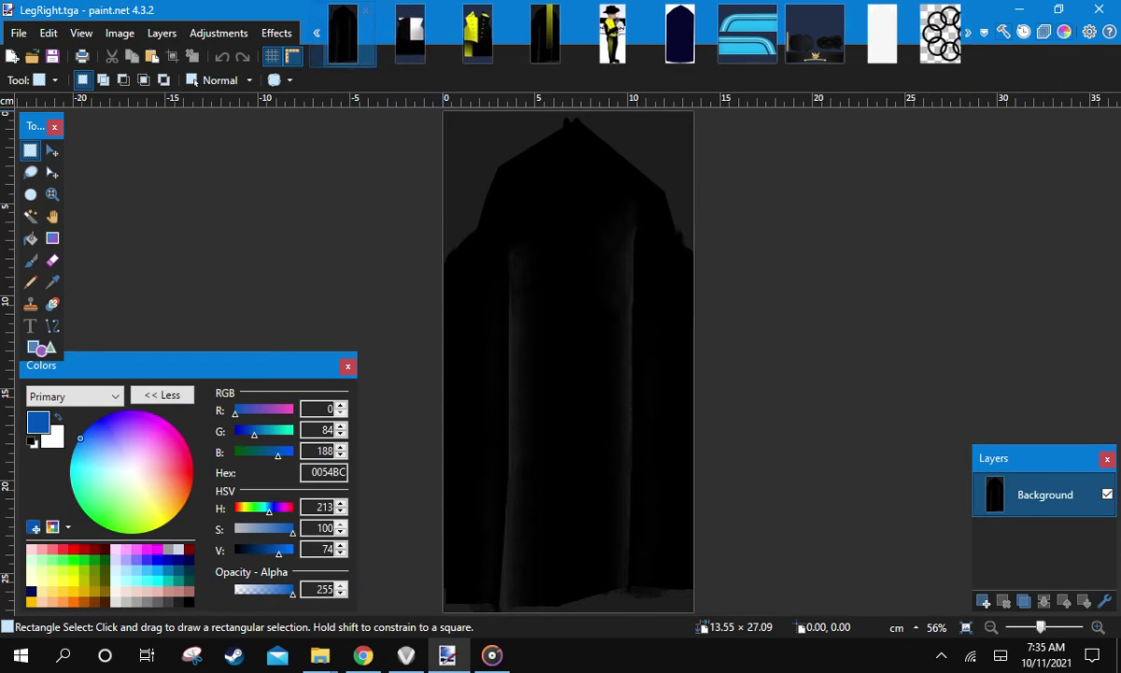
Paste the blue-purple polygon image onto a new layer of the all-black LegRight.tga, keeping the canvas size
click(411, 35)
click(477, 41)
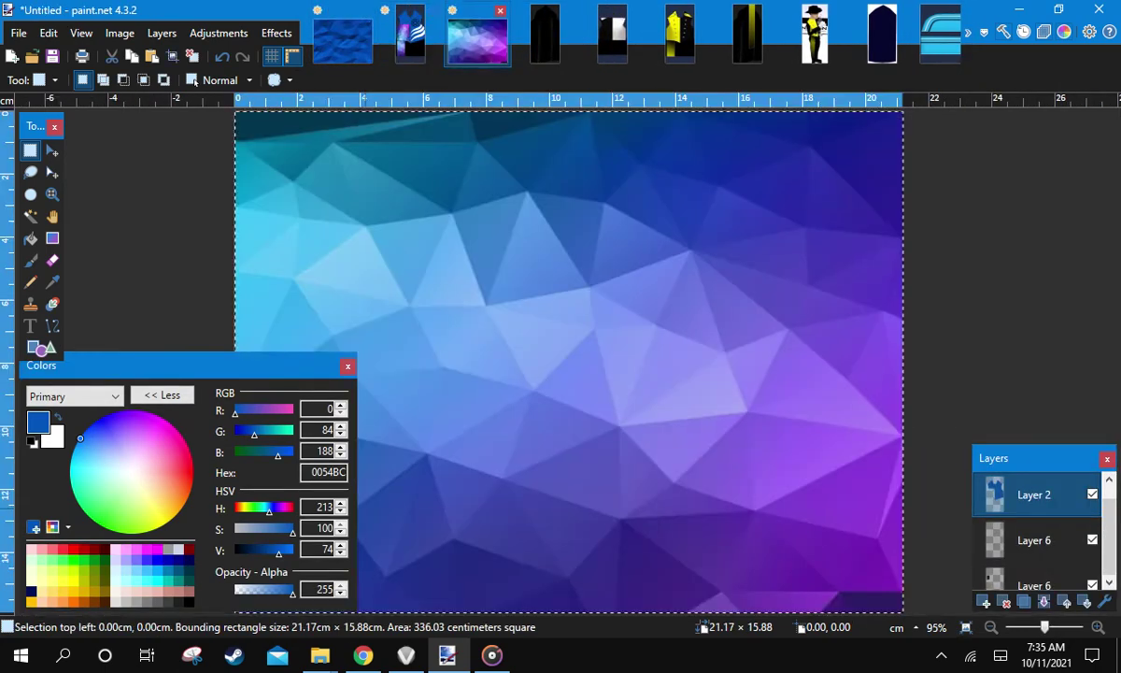
click(545, 37)
scroll(574, 212, down, 1)
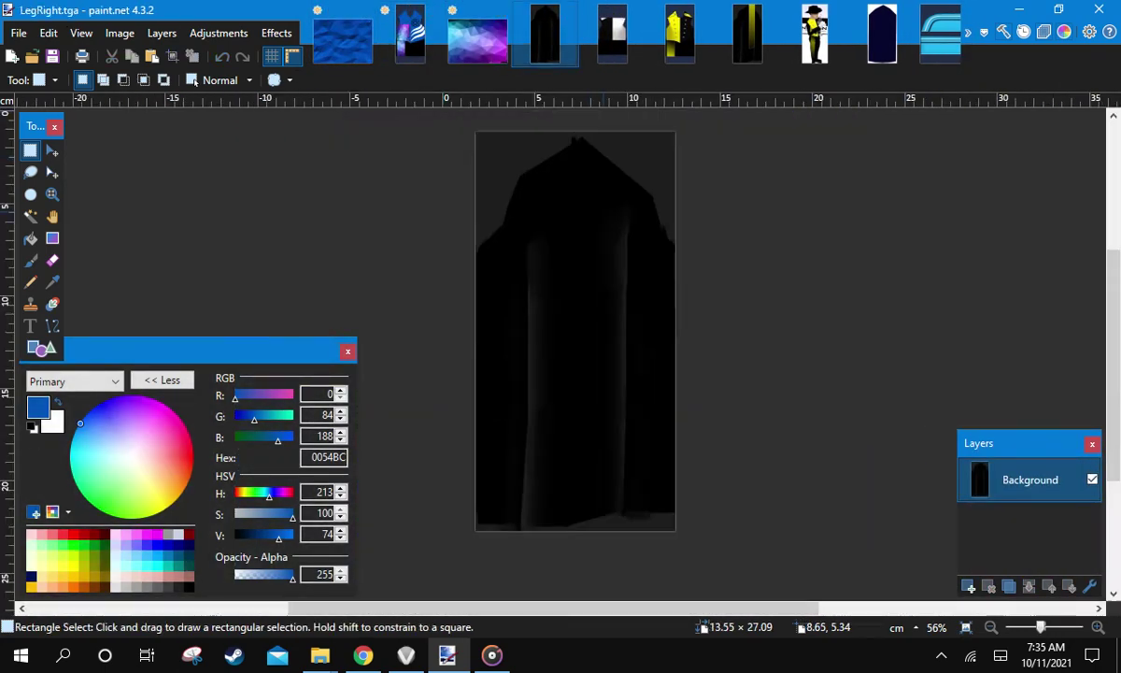
click(410, 39)
click(545, 37)
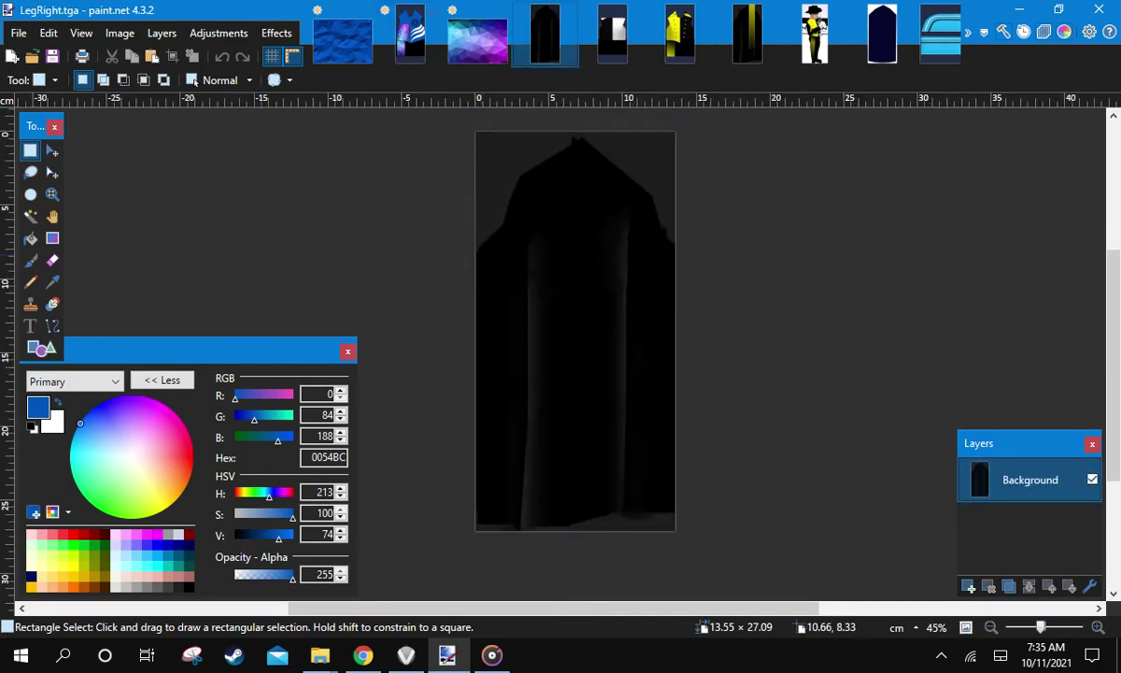
key(ctrl+shift+v)
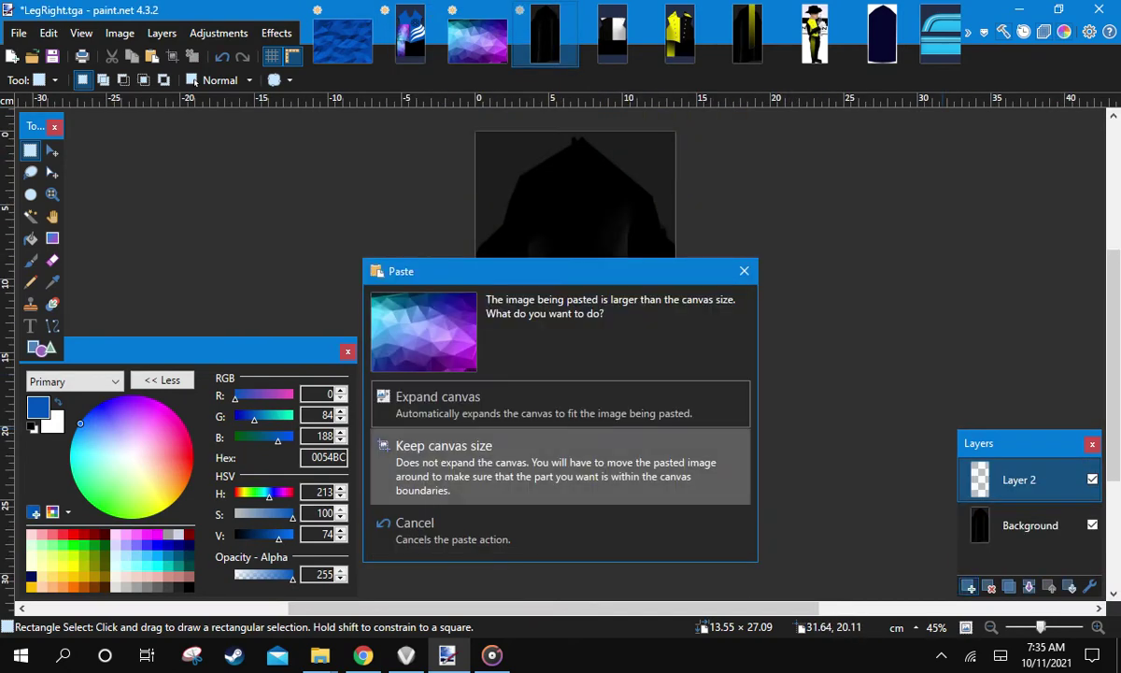
click(505, 462)
Move the pasted polygon image down over the trouser leg and rotate it about 90° to stand upright
scroll(678, 367, down, 1)
drag(665, 330, 661, 405)
drag(635, 468, 756, 350)
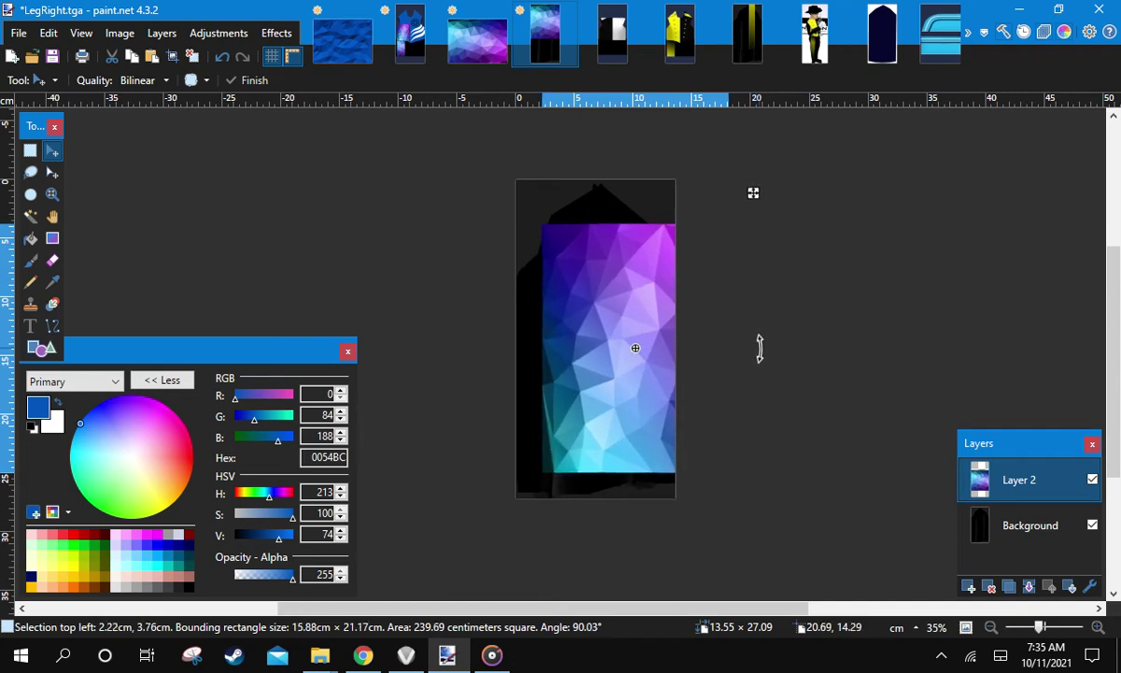
Fit the low-poly pattern at 10.00 × 17.57 cm over the lower leg and stack a copy above it at 3.31, 2.83 cm
drag(753, 193, 691, 250)
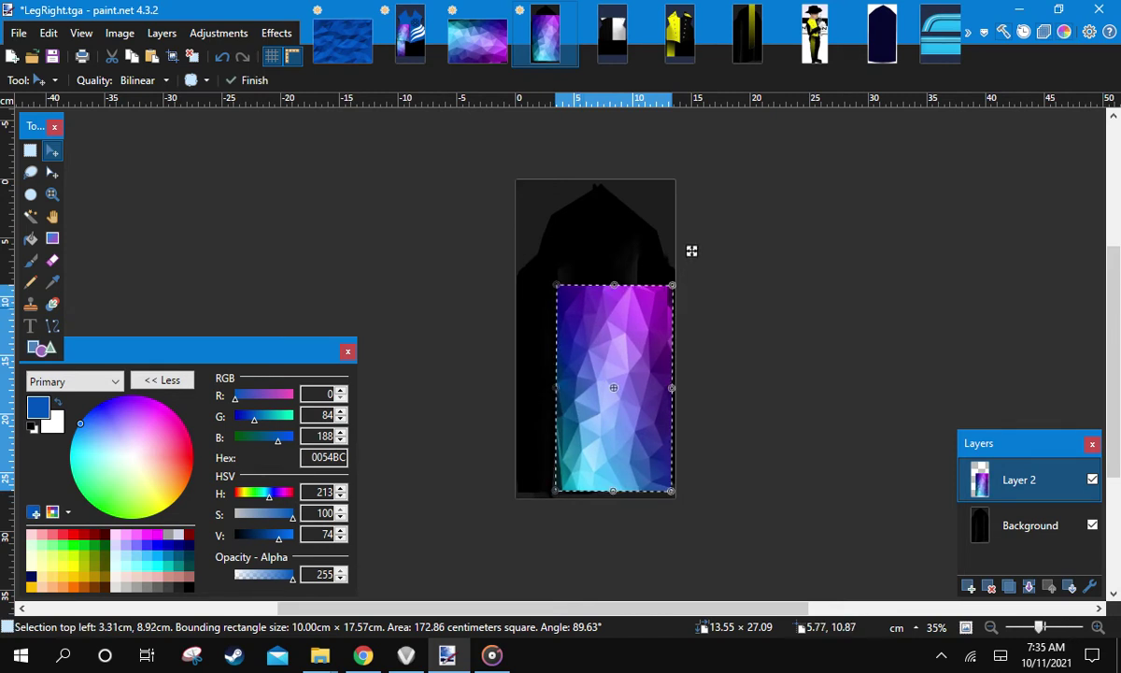
drag(692, 525, 694, 446)
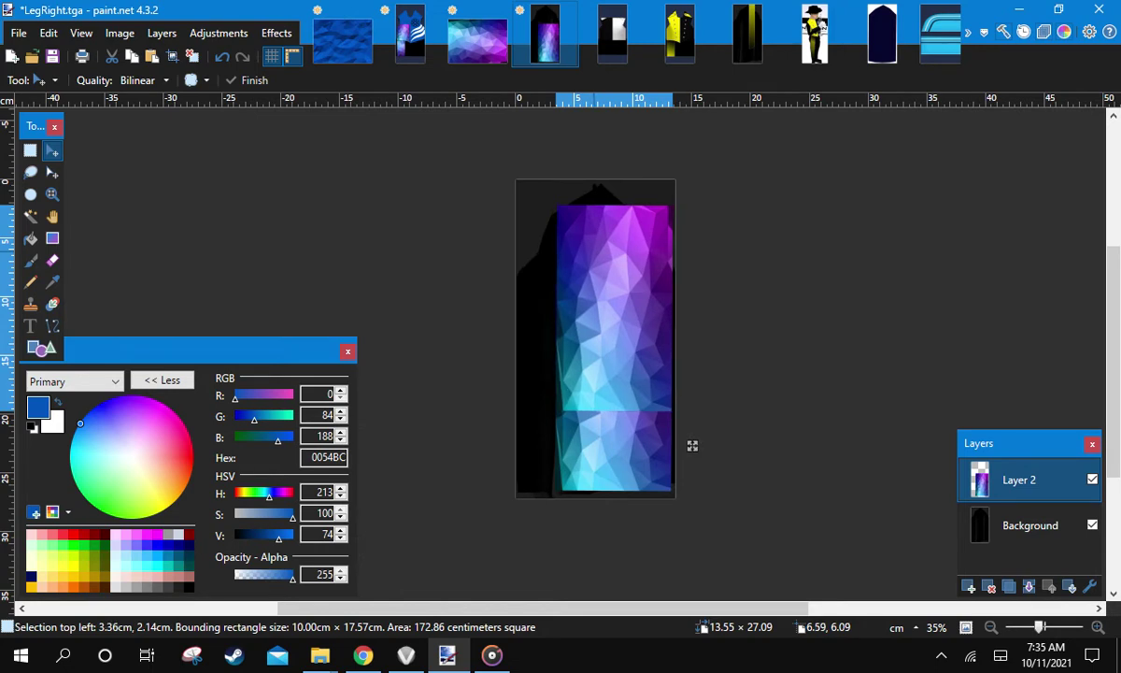
mouse_move(692, 445)
mouse_down()
mouse_move(693, 419)
mouse_move(690, 449)
mouse_up()
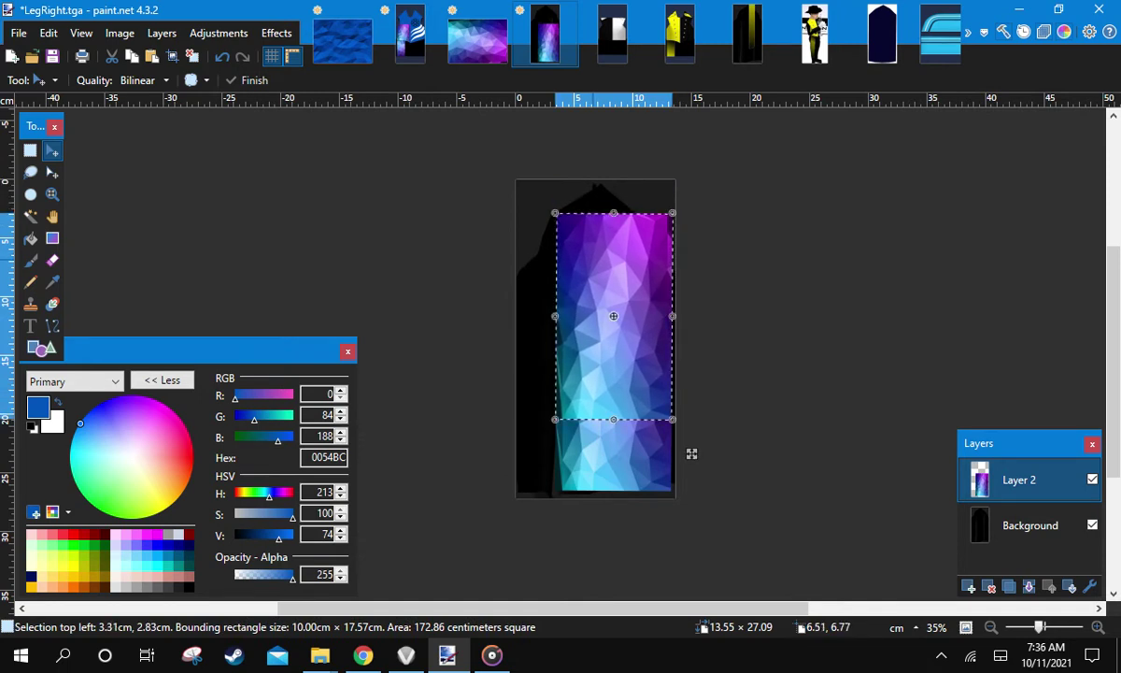
drag(690, 453, 691, 408)
scroll(744, 437, up, 3)
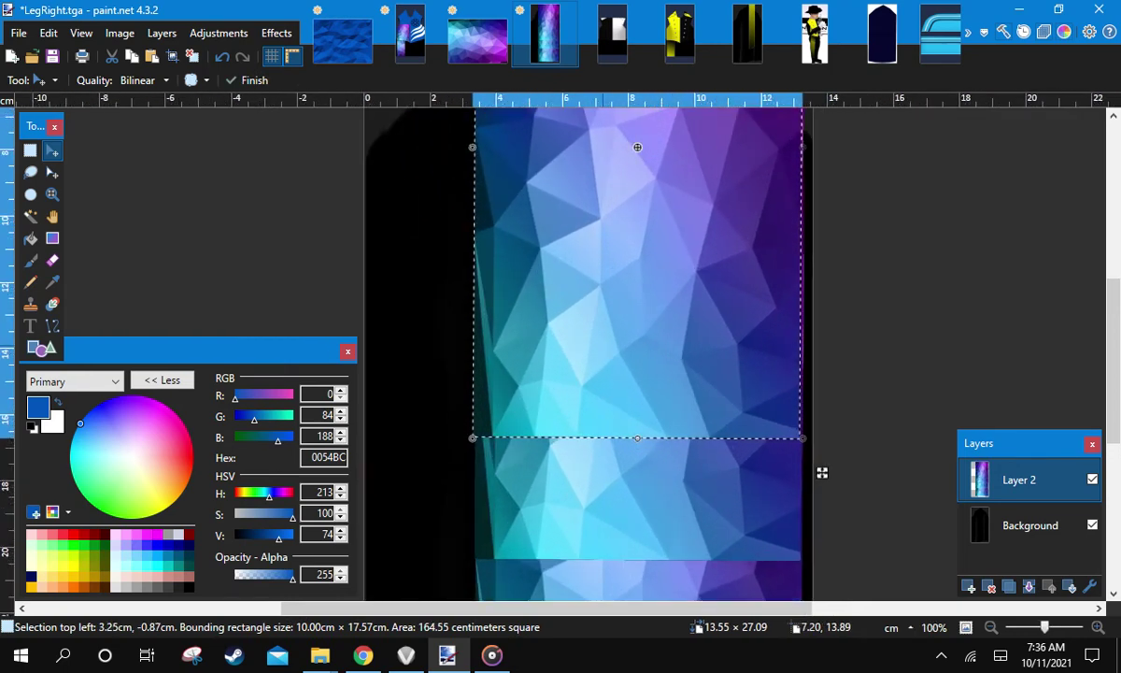
drag(822, 472, 823, 594)
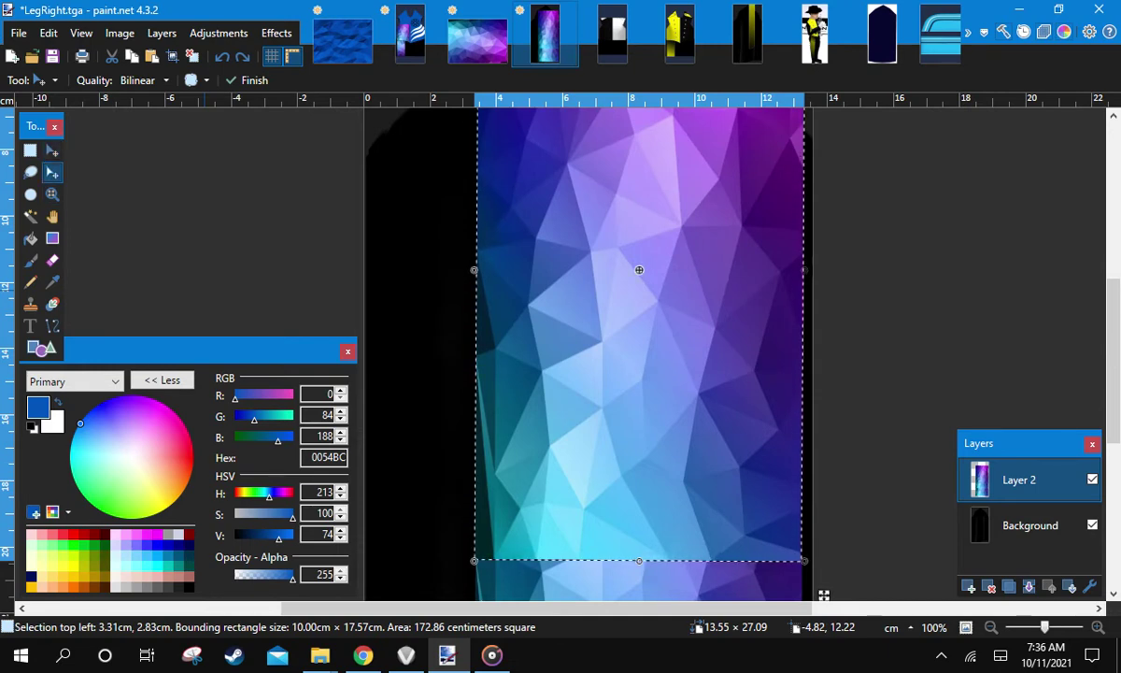
Shrink the selection to 9.97 × 13.02 cm, shift that part of the pattern up to 3.41, 0.19 cm, and deselect
click(52, 173)
drag(641, 561, 652, 411)
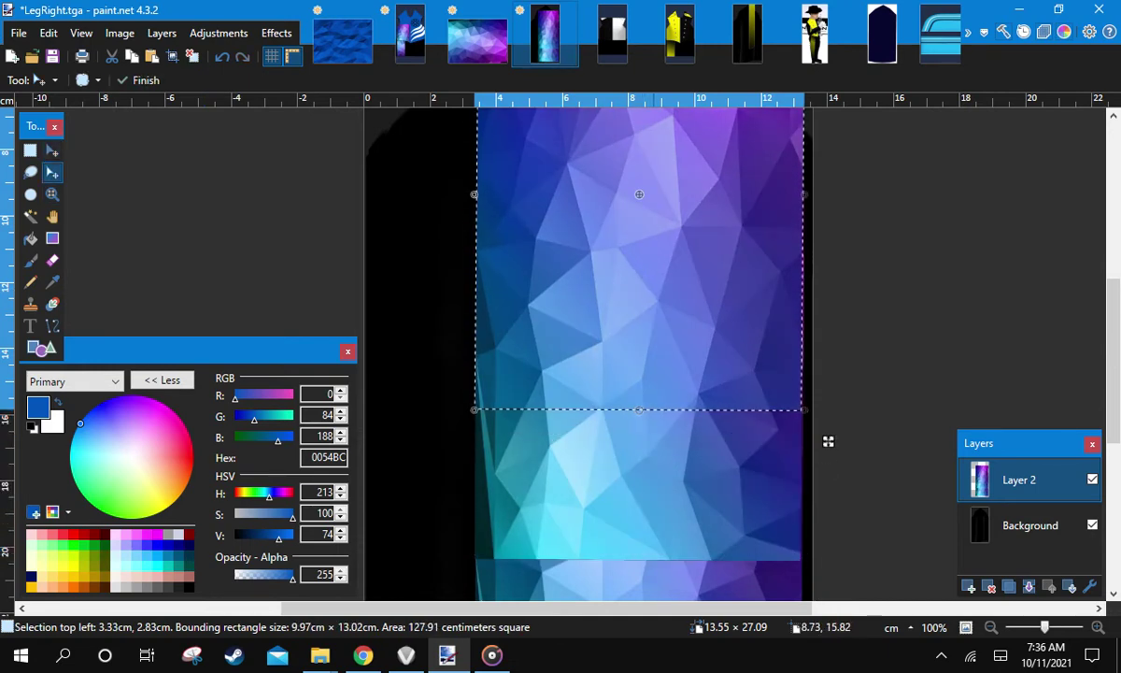
scroll(789, 446, down, 3)
key(m)
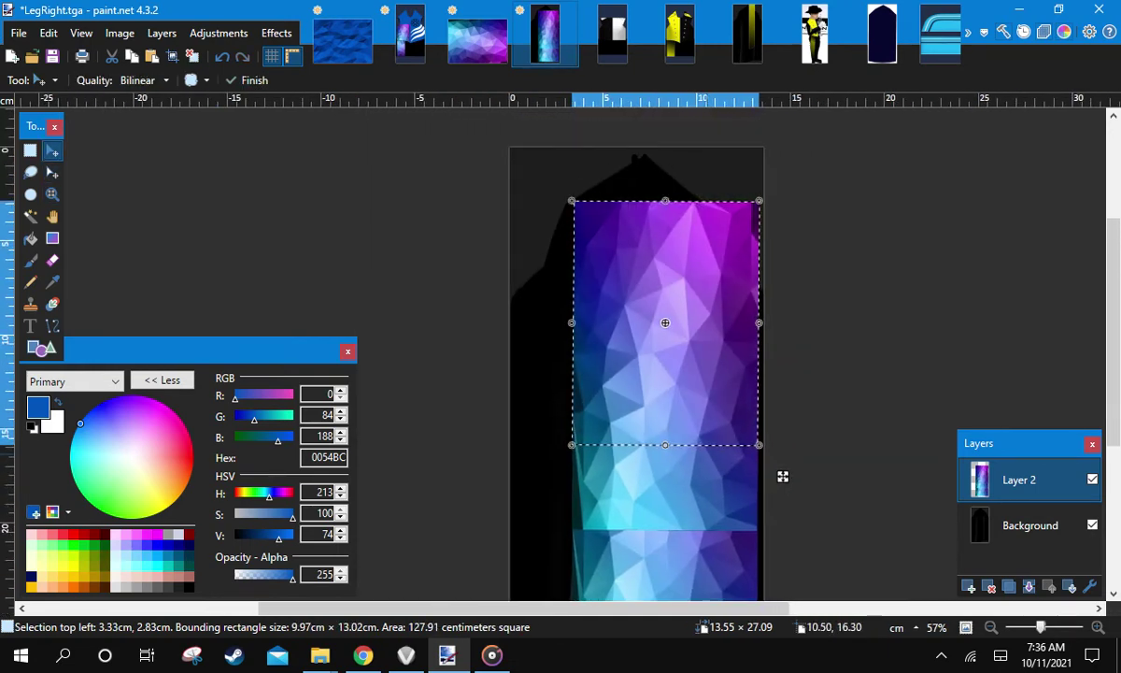
drag(783, 477, 784, 426)
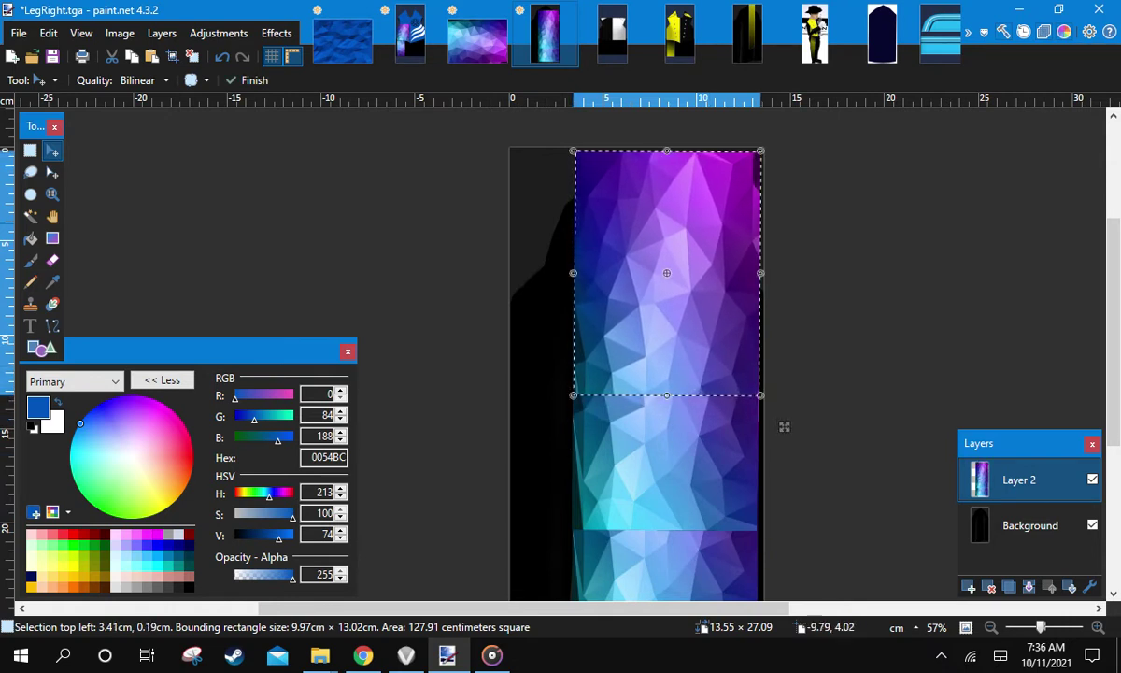
click(30, 151)
click(381, 209)
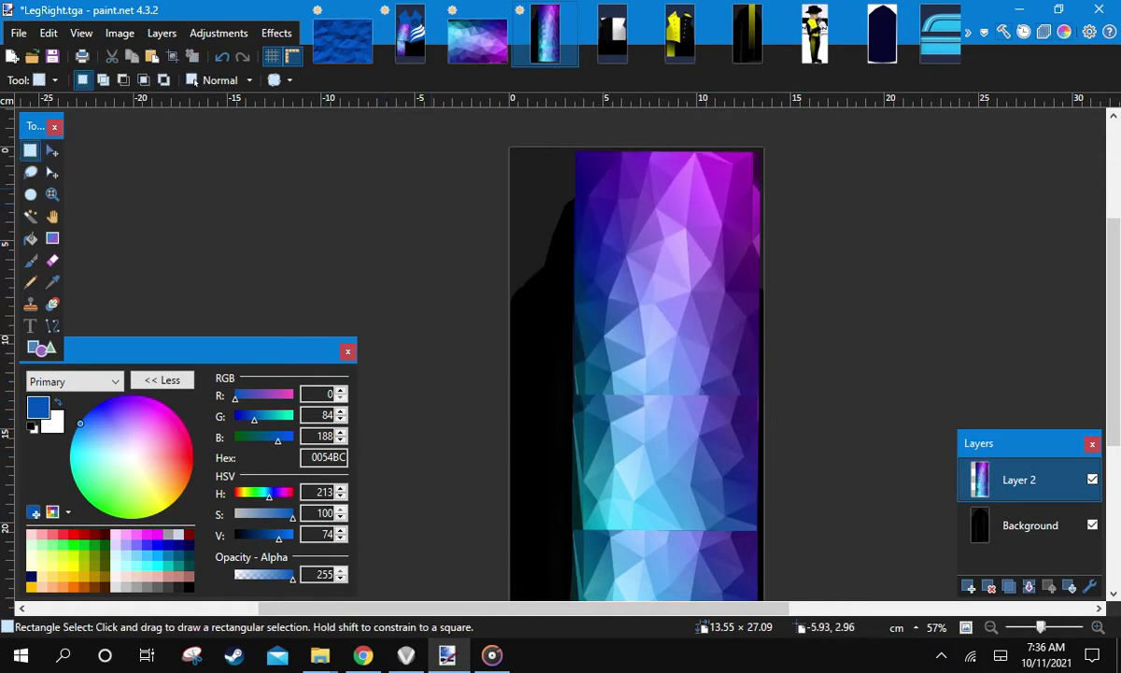
Switch to File Explorer, play the song Praise Him In Advance from the Gospel folder, and minimize the music player
mouse_move(319, 655)
click(271, 556)
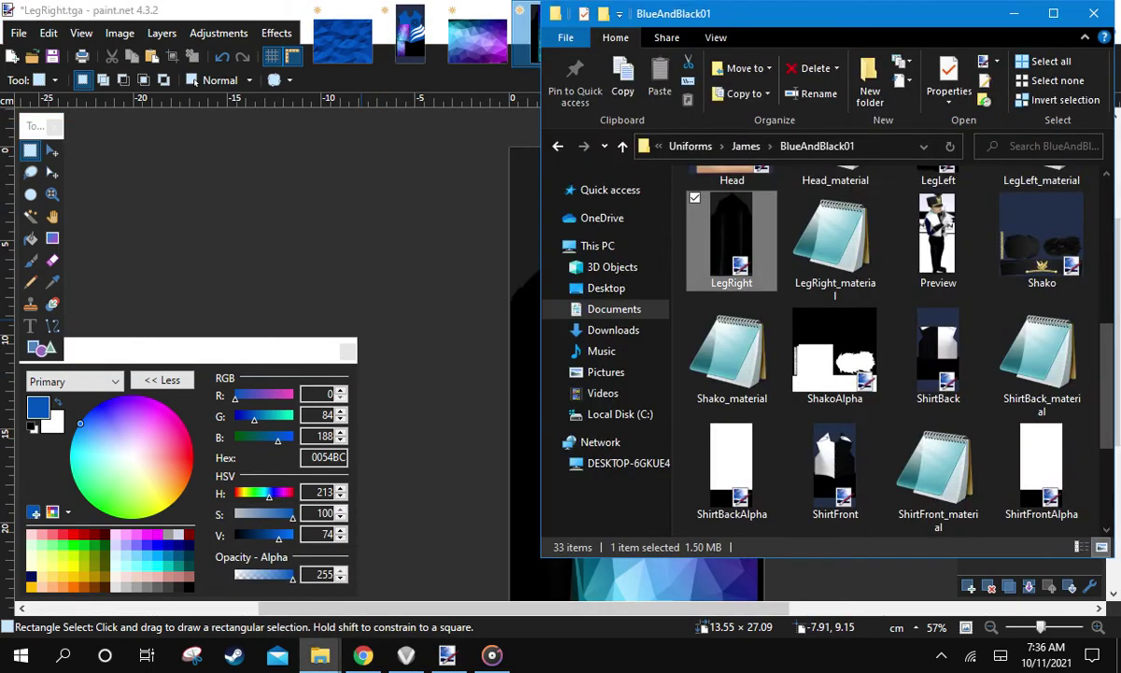
click(374, 558)
click(269, 276)
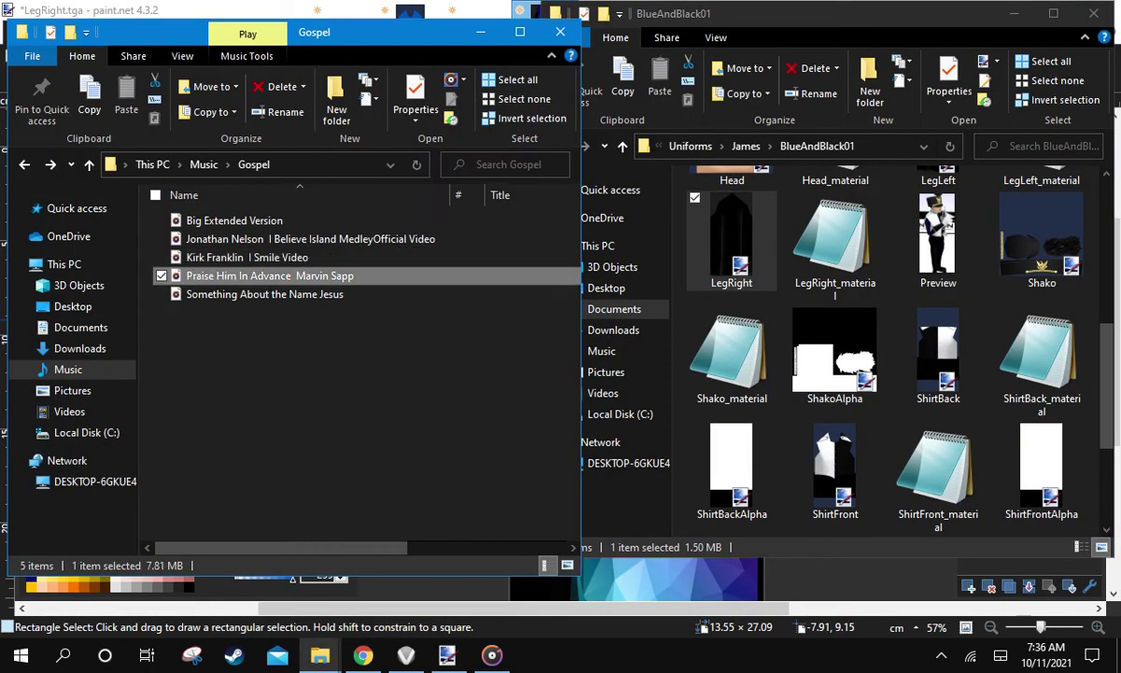
key(Return)
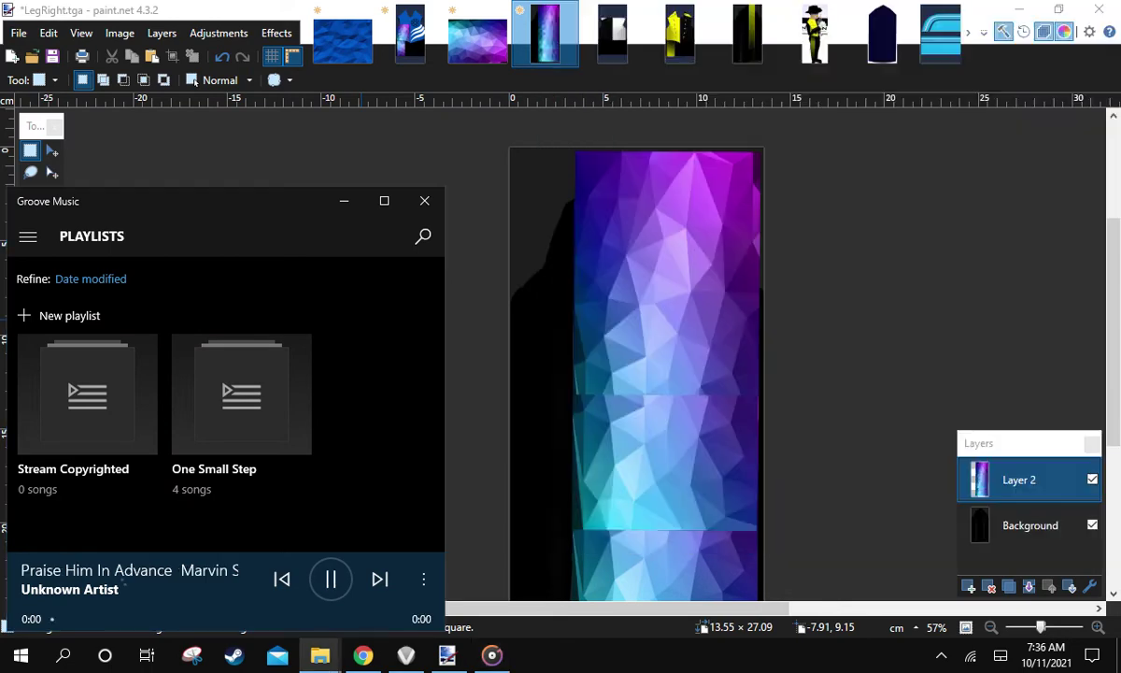
click(344, 201)
Copy the yellow stripe from the finished black-and-yellow leg image and return to the LegRight image
click(680, 39)
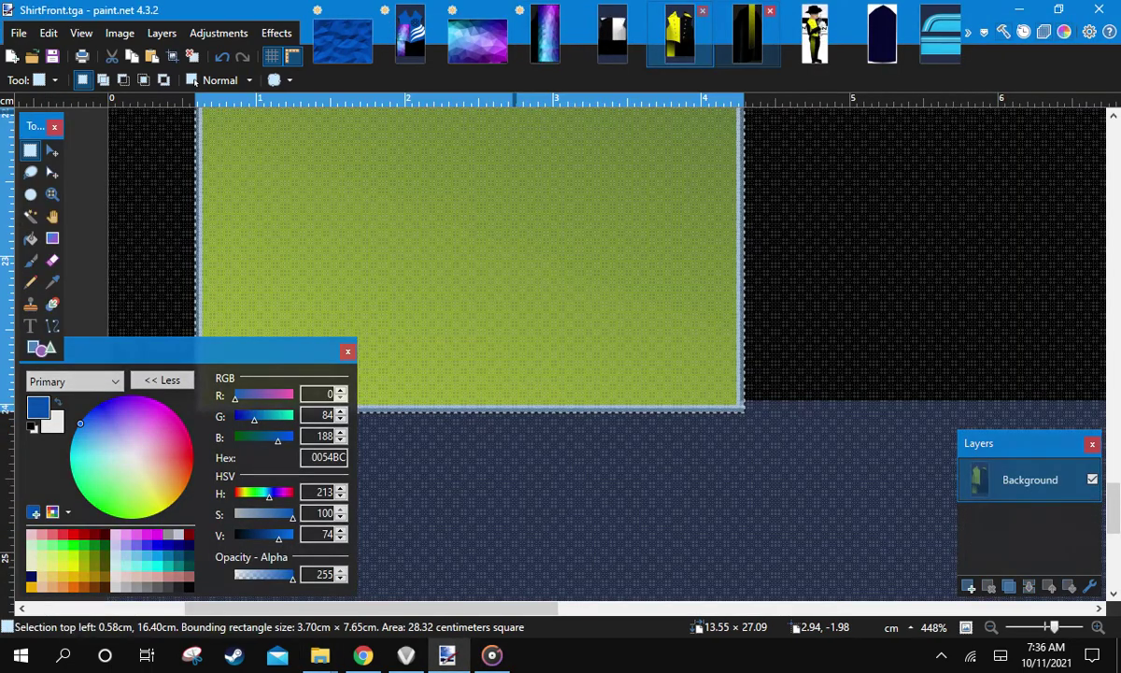
click(747, 39)
click(546, 40)
scroll(636, 373, down, 3)
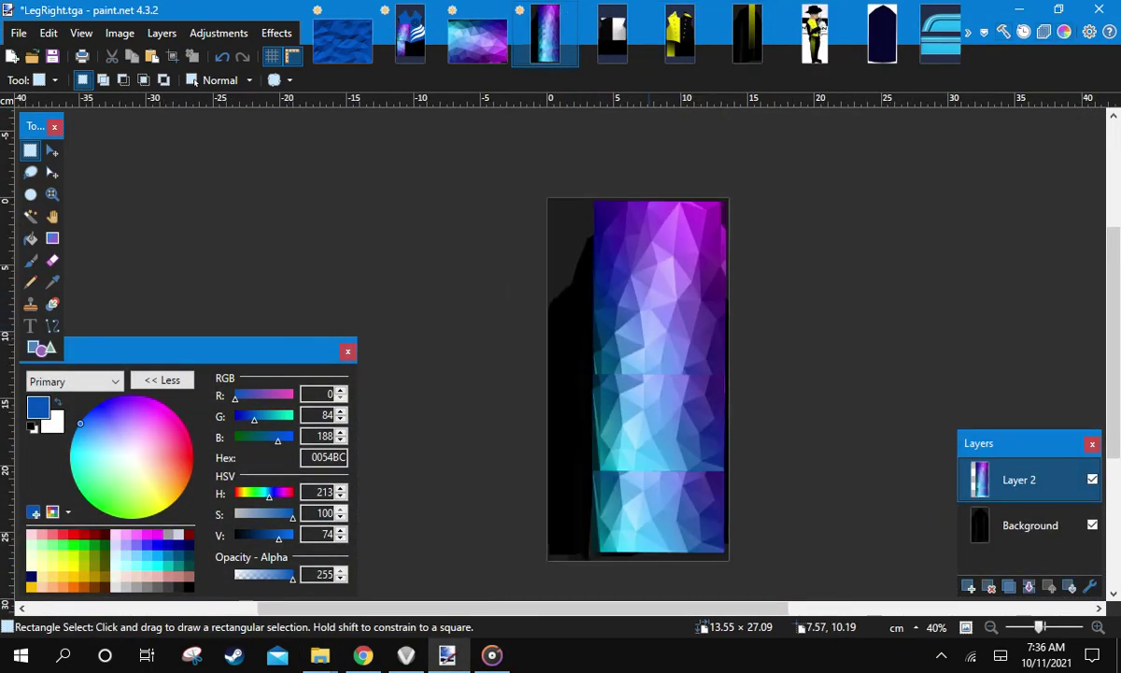
Add a layer beneath the pattern layer and paste the yellow stripe into it, positioned at 7.41, 0.00 cm
click(969, 586)
click(1070, 587)
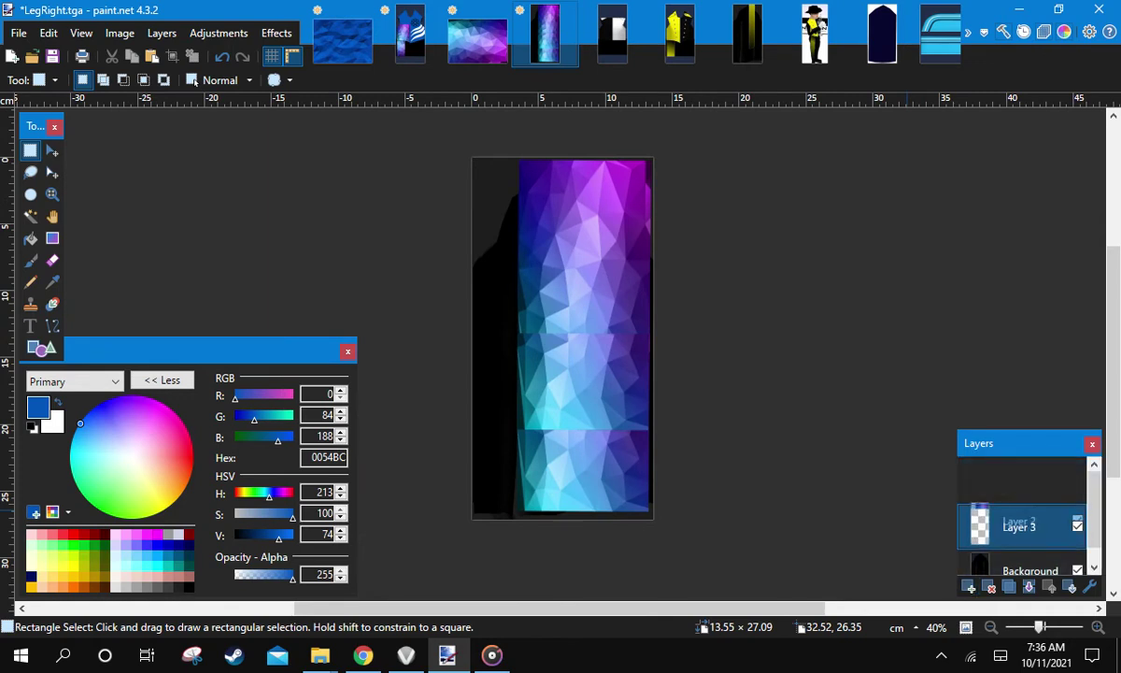
key(ctrl+v)
drag(515, 468, 615, 468)
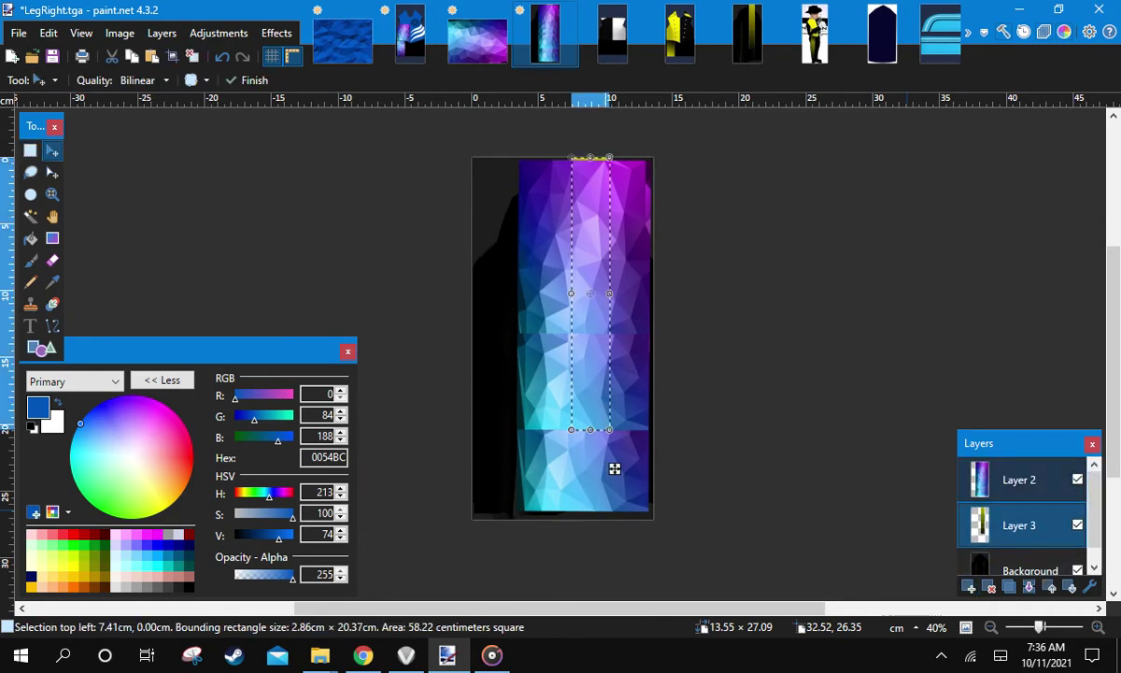
Cut the stripe-shaped area out of the pattern on Layer 2, and delete both layers above the background
click(1019, 480)
key(Delete)
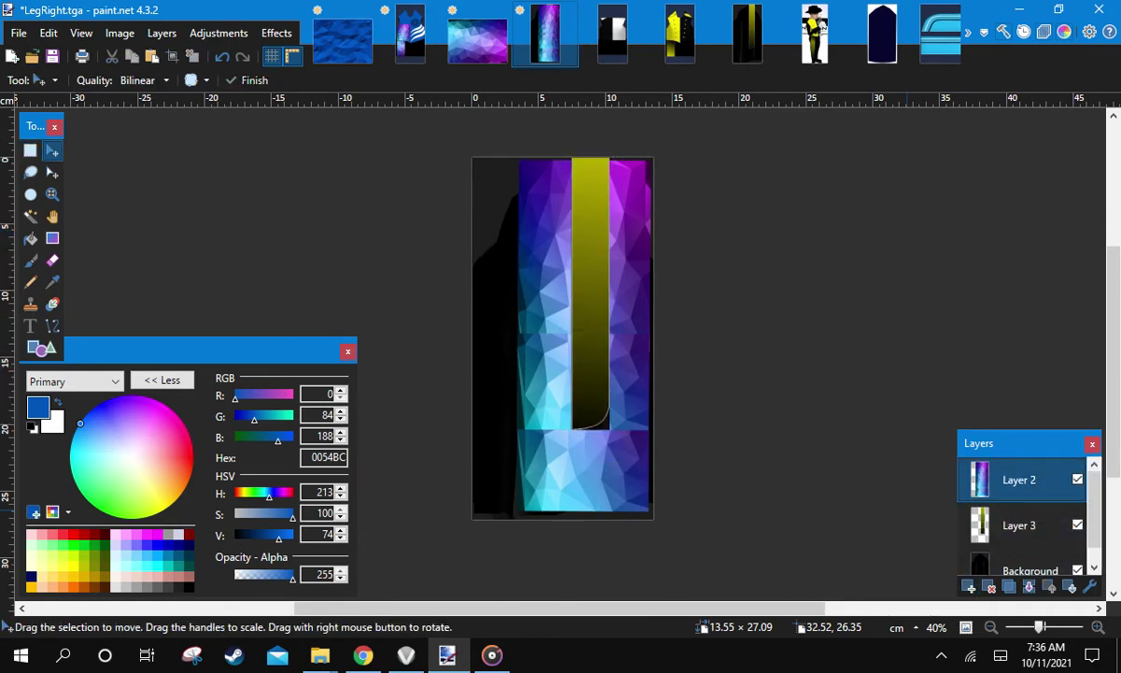
click(991, 587)
click(991, 587)
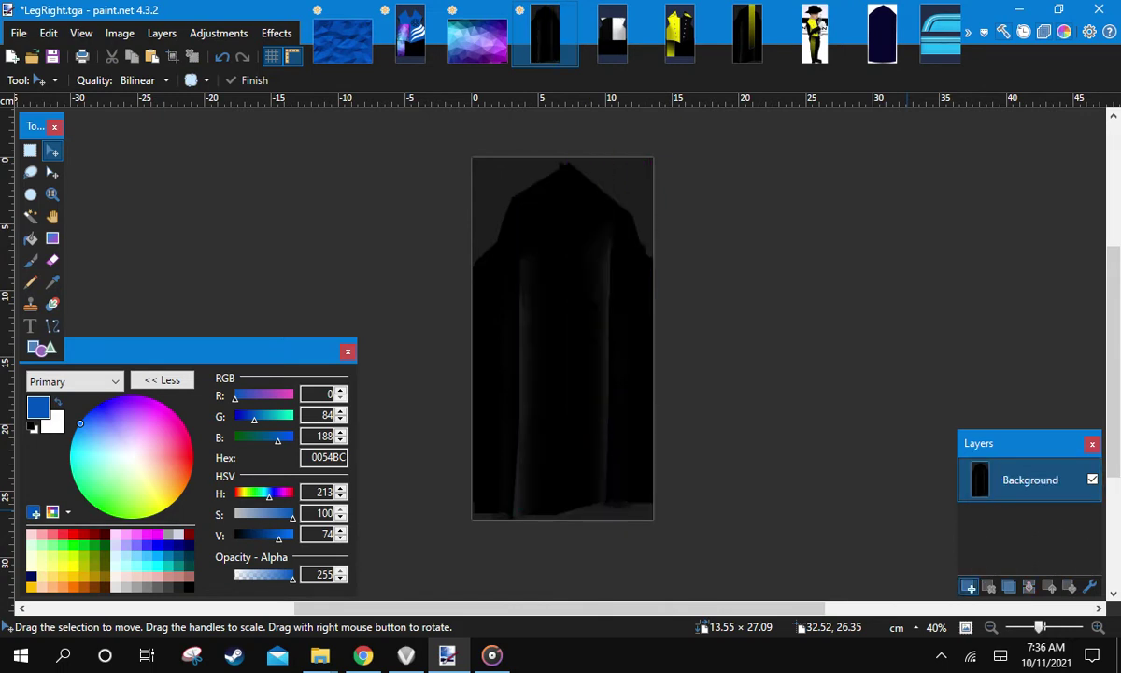
Paste the cut low-poly pattern strip onto a new layer above the background, and deselect it
click(969, 587)
key(ctrl+v)
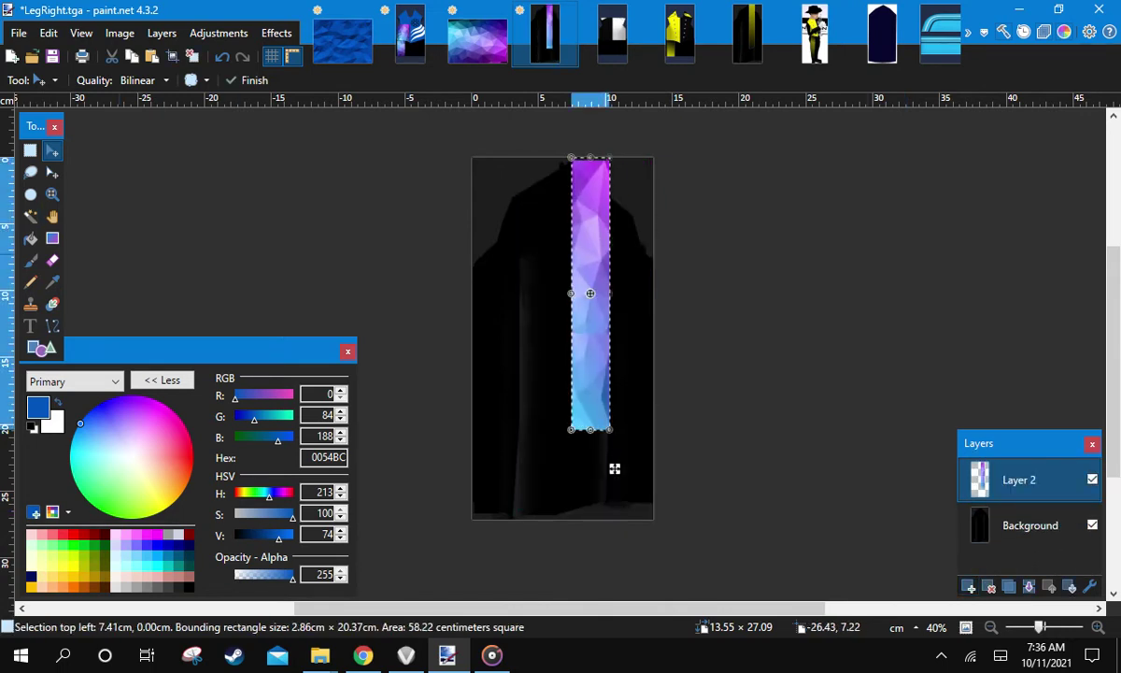
key(s)
scroll(590, 315, up, 3)
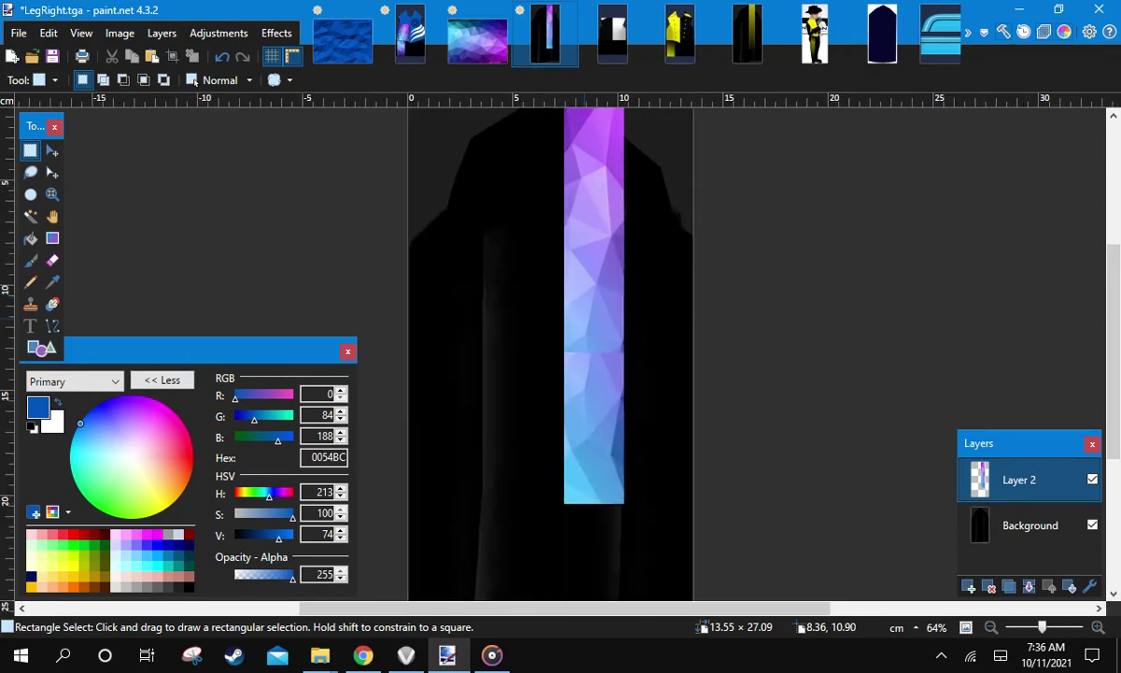
scroll(591, 319, down, 3)
scroll(619, 428, up, 4)
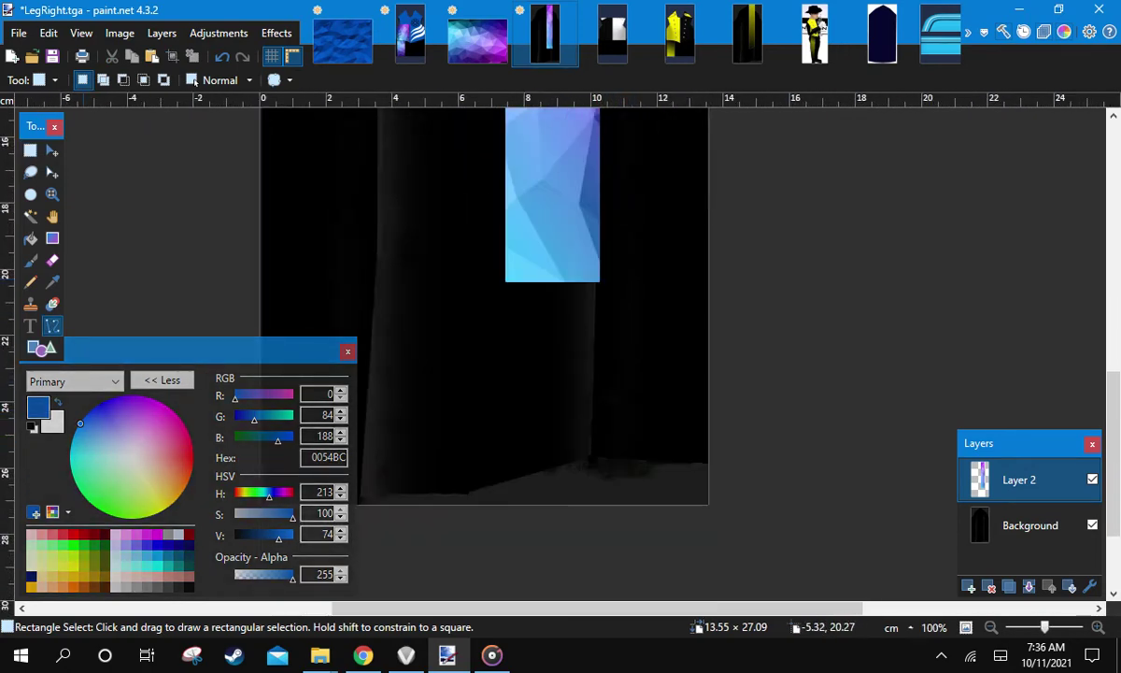
Check the blue used in the ShirtFront image with the Color Picker and return to the LegRight image
key(o)
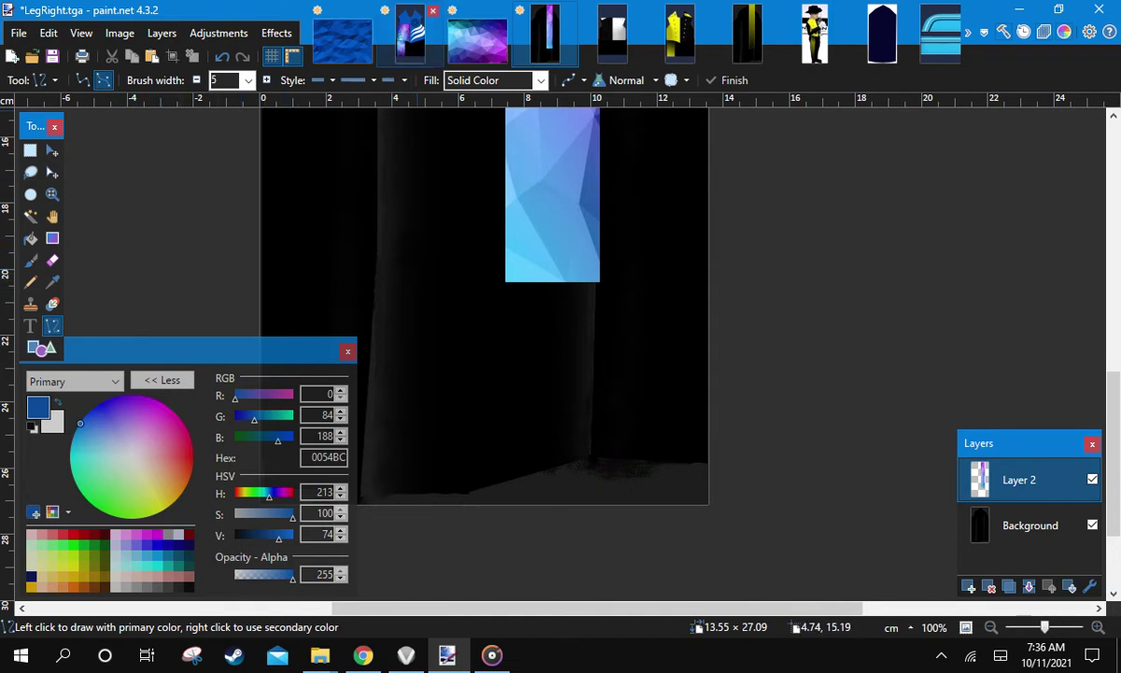
click(412, 33)
key(k)
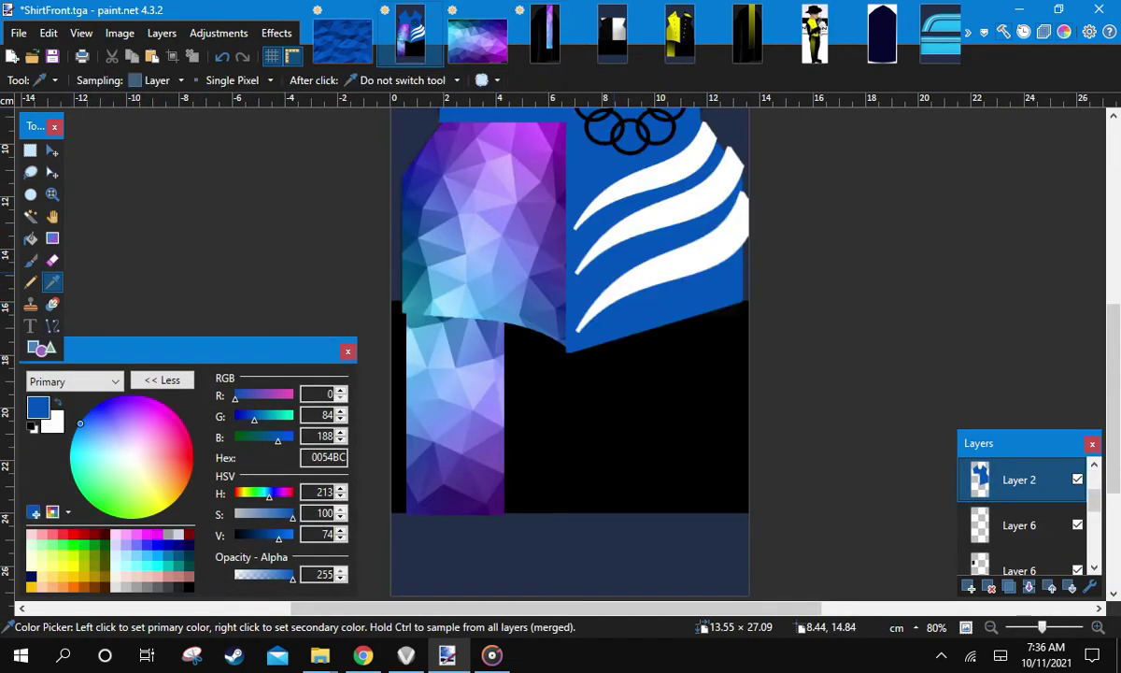
key(ctrl+Tab)
key(ctrl+Tab)
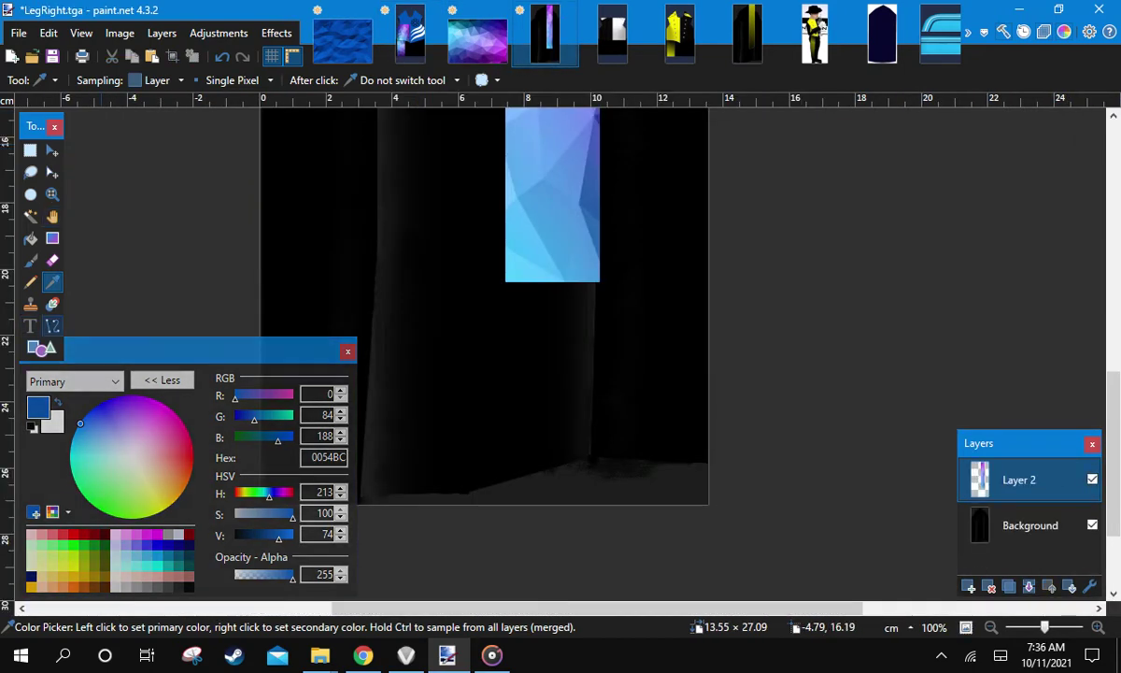
Draw a blue line of brush width 5 on the Background layer along the full left edge of the pattern strip
key(o)
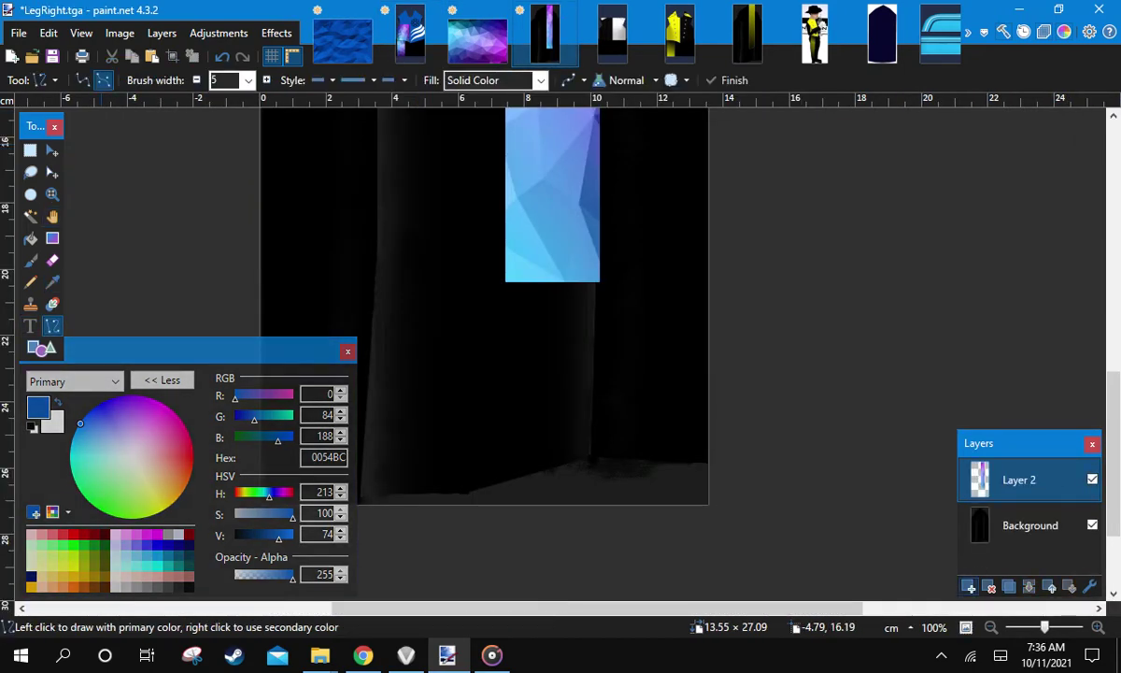
click(1031, 525)
scroll(560, 418, up, 4)
scroll(482, 341, up, 12)
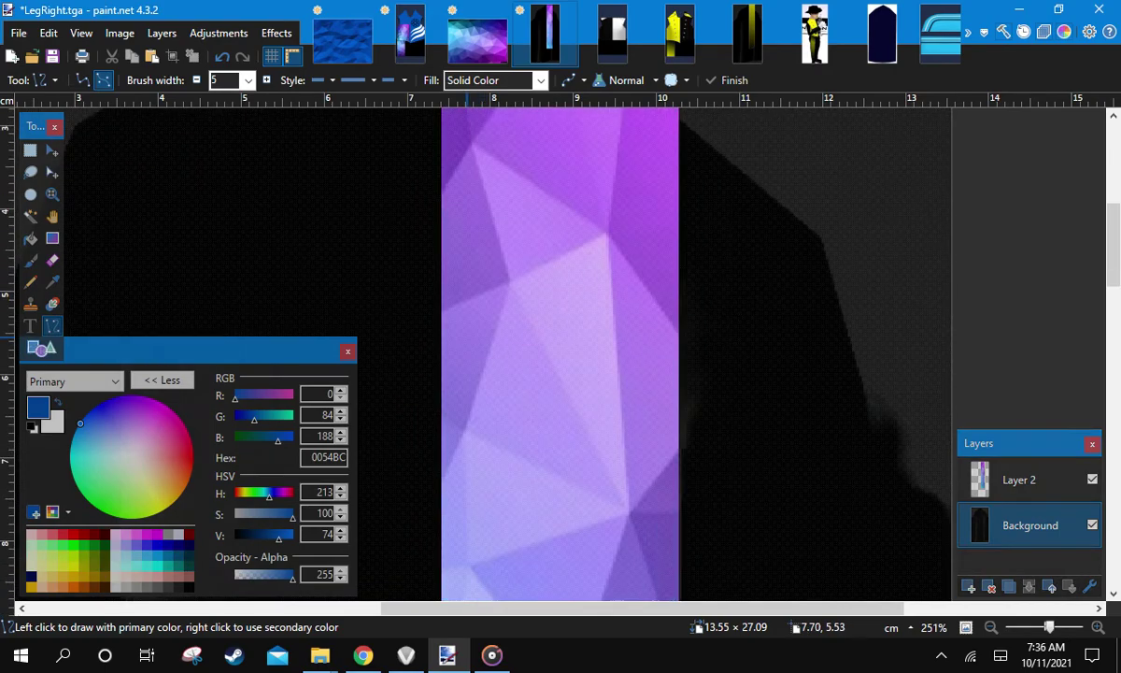
scroll(468, 346, up, 5)
ctrl+scroll(463, 350, up, 8)
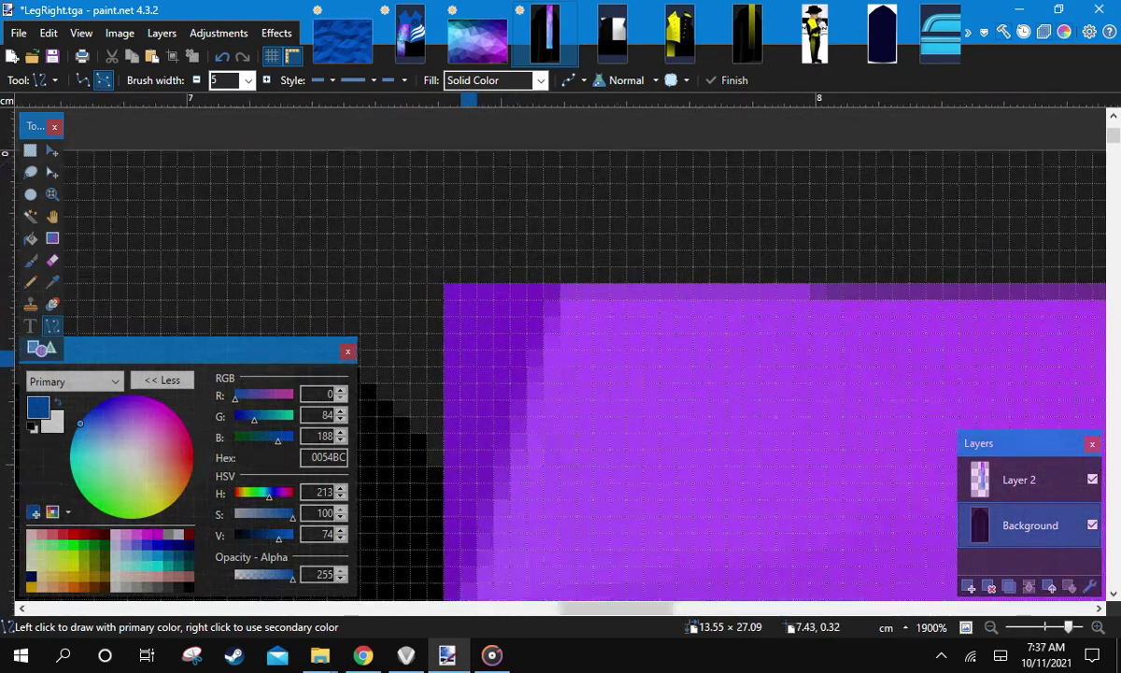
ctrl+scroll(453, 360, up, 1)
mouse_move(452, 274)
mouse_down()
mouse_move(457, 581)
mouse_move(442, 532)
mouse_move(451, 500)
mouse_move(441, 570)
mouse_move(452, 500)
mouse_move(463, 557)
mouse_move(462, 236)
mouse_move(450, 240)
mouse_move(444, 570)
mouse_move(441, 444)
mouse_move(428, 447)
mouse_up()
ctrl+scroll(449, 421, down, 6)
scroll(451, 416, down, 10)
scroll(456, 570, down, 11)
scroll(445, 551, down, 7)
scroll(454, 514, down, 6)
scroll(462, 551, down, 5)
scroll(458, 252, up, 4)
scroll(454, 237, up, 6)
scroll(450, 266, up, 6)
scroll(446, 560, down, 4)
key(Return)
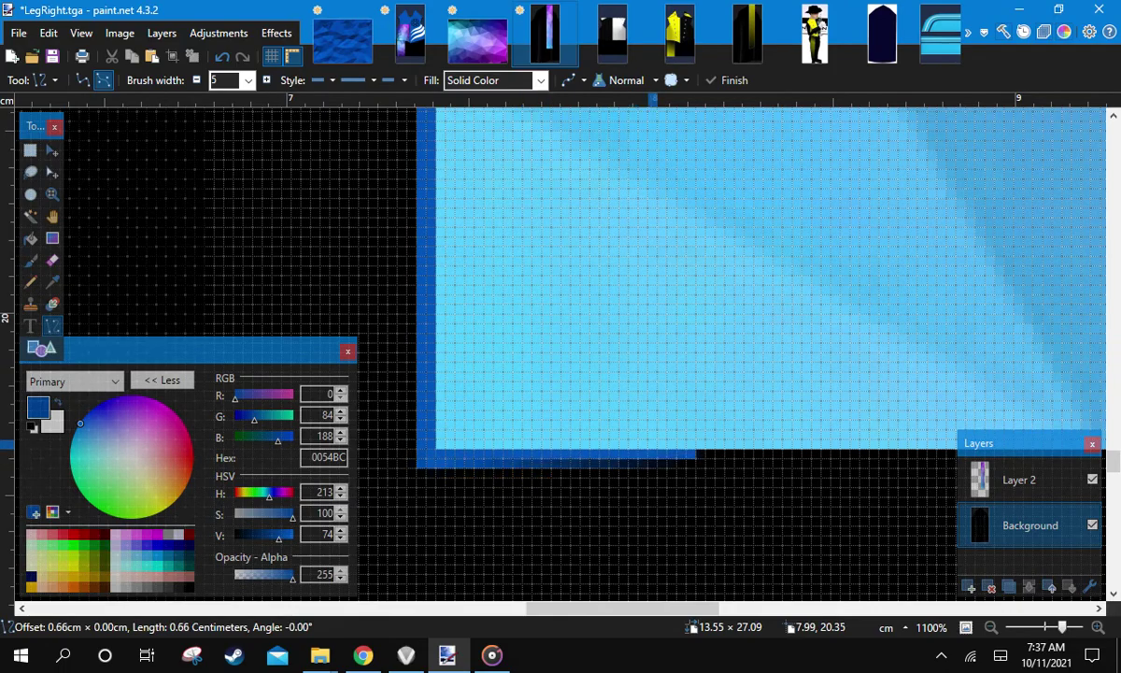
Draw a blue line about 2.91 cm long under the strip's bottom edge and extend it past the lower-right corner
scroll(690, 444, down, 5)
mouse_move(689, 445)
mouse_down()
mouse_move(1103, 419)
mouse_move(558, 422)
mouse_move(368, 438)
mouse_move(438, 457)
mouse_up()
scroll(368, 439, up, 1)
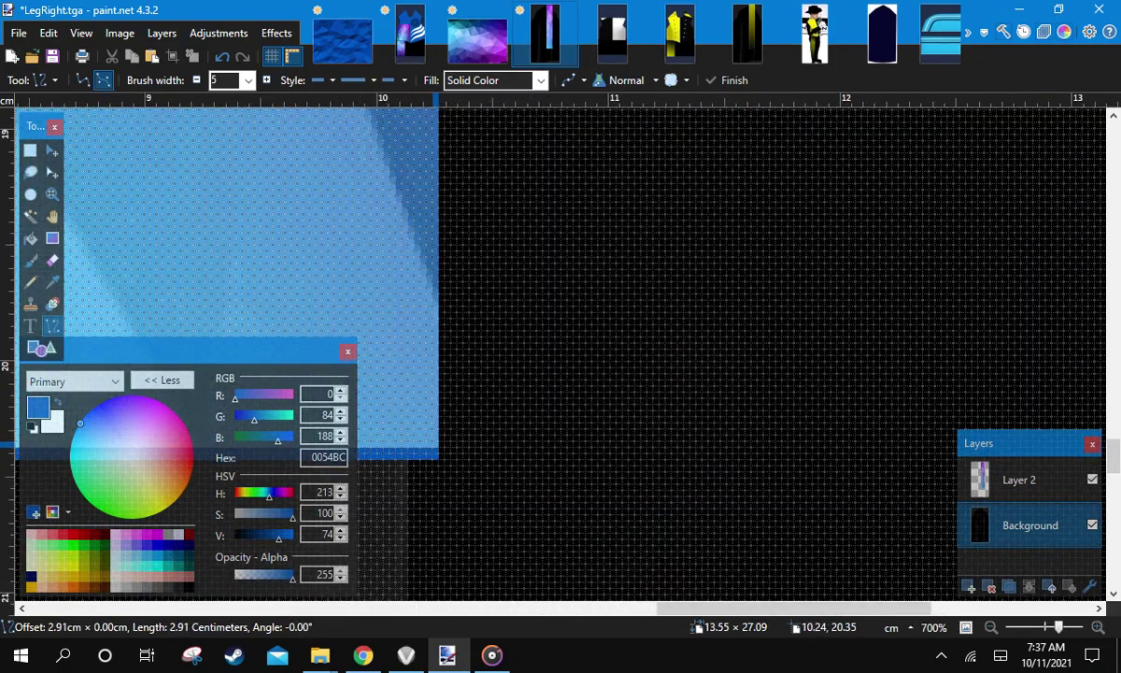
scroll(475, 445, up, 6)
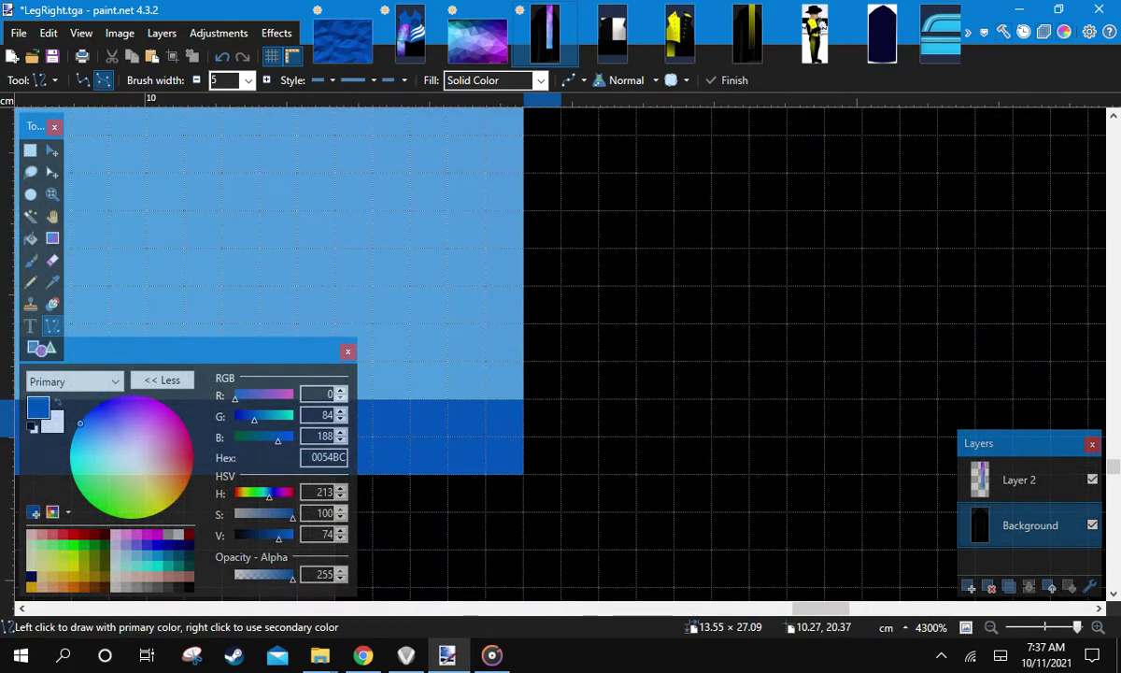
key(ctrl+z)
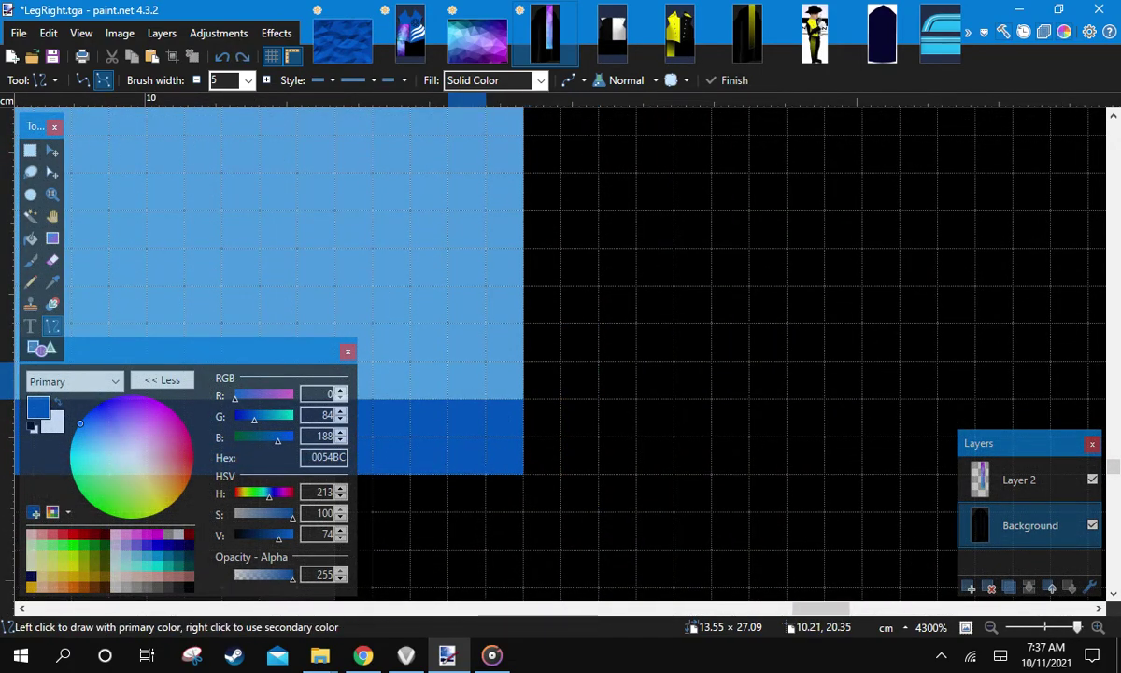
drag(505, 380, 542, 381)
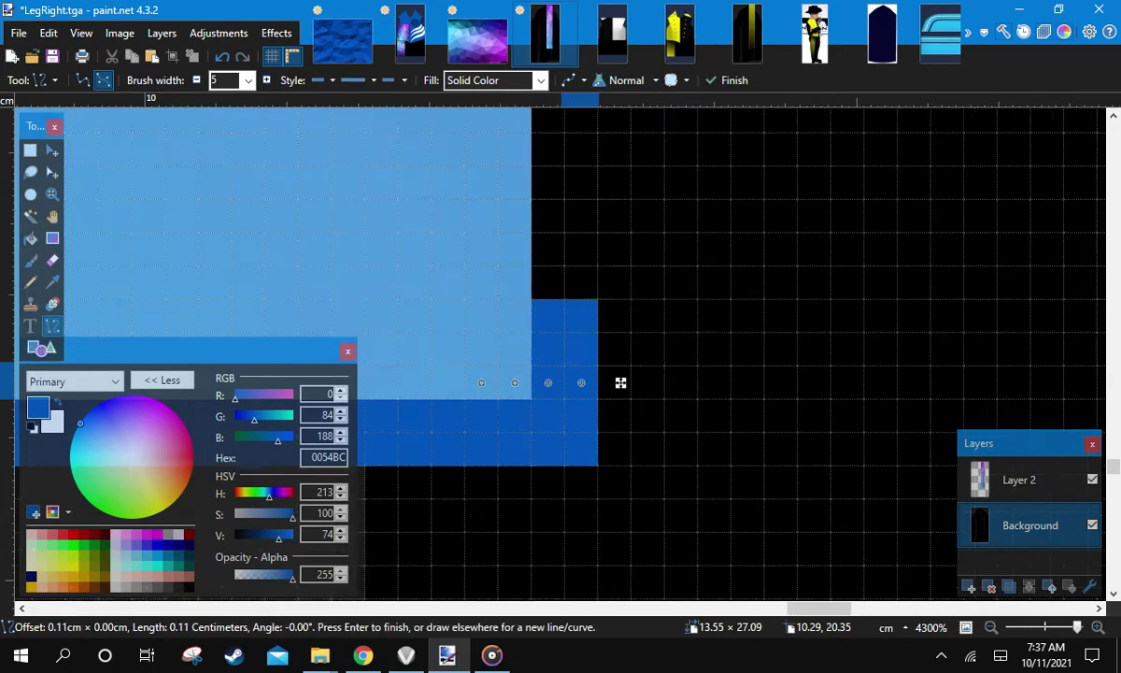
Draw a blue vertical line about 20.19 cm long along the strip's right edge, from its bottom corner to its top
scroll(620, 385, down, 3)
drag(554, 408, 554, 377)
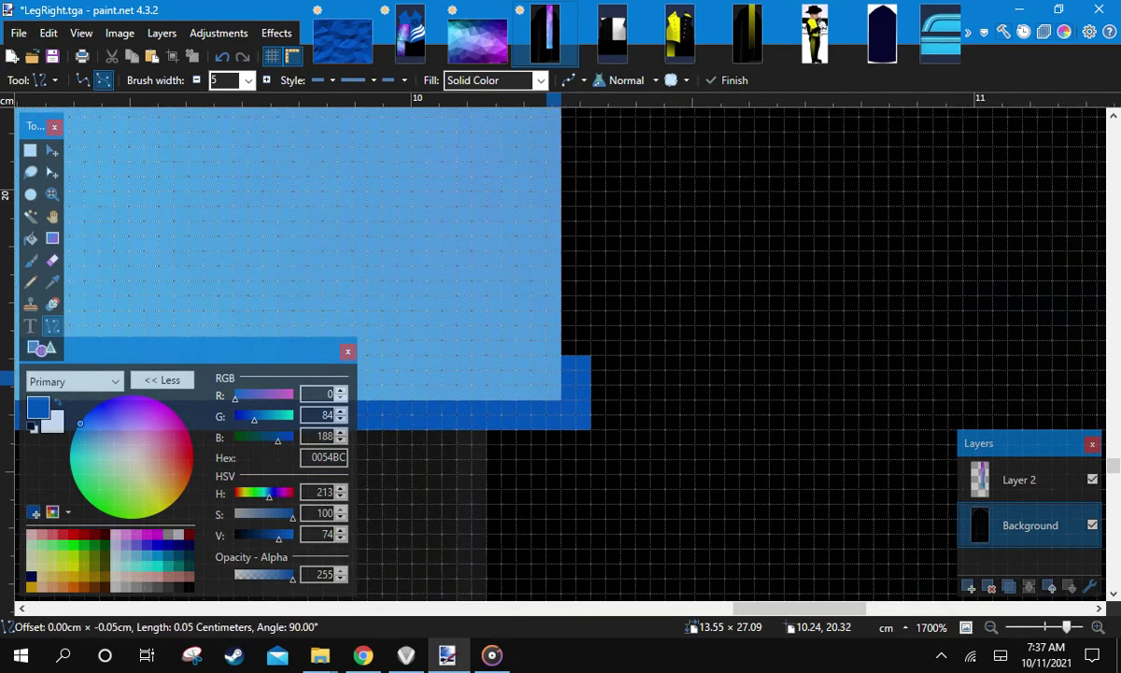
scroll(555, 302, up, 16)
drag(554, 318, 555, 302)
drag(552, 103, 555, 102)
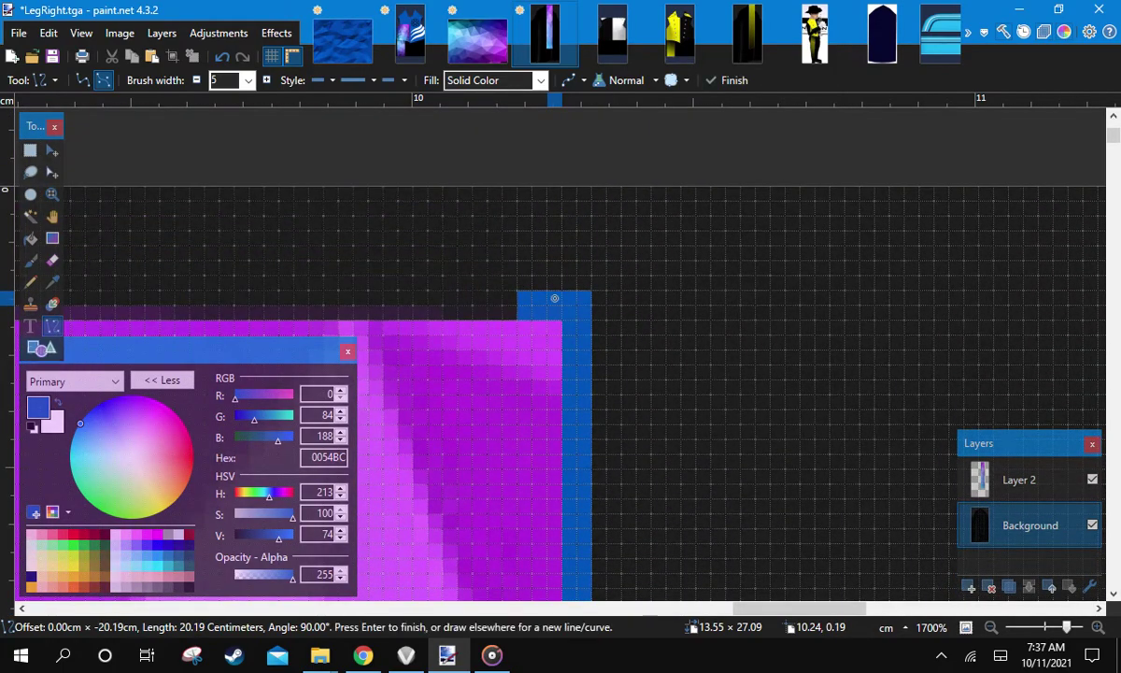
scroll(555, 283, down, 13)
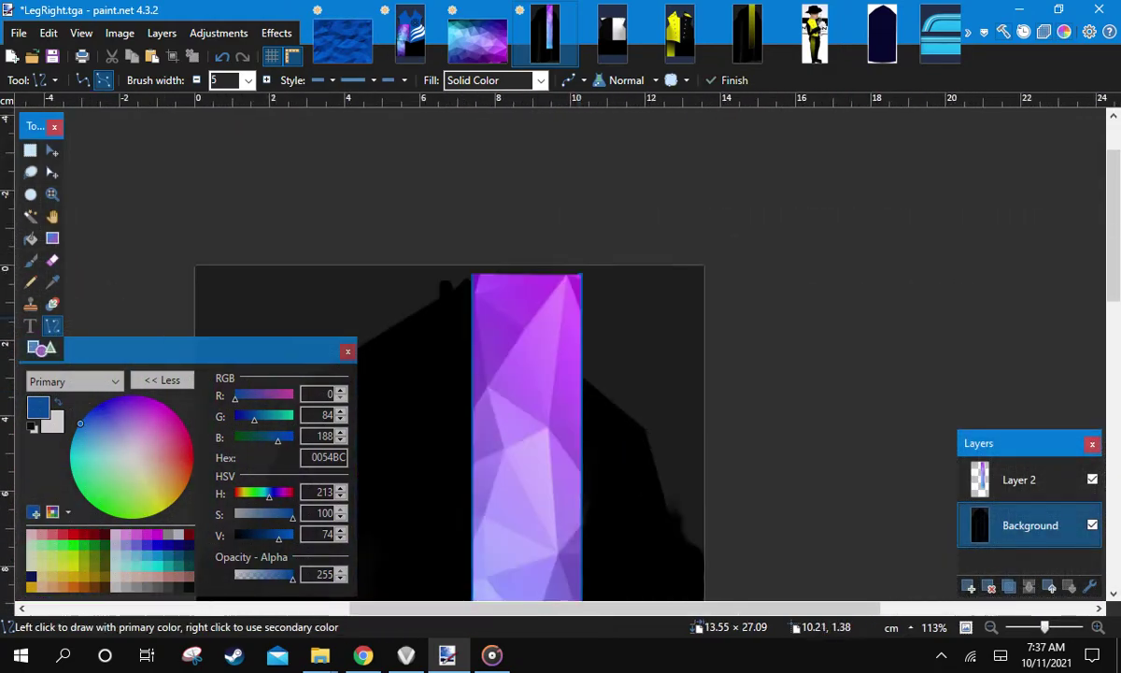
Merge Layer 2 down into the Background layer of the LegRight image and save the file with the offered settings
scroll(542, 374, down, 4)
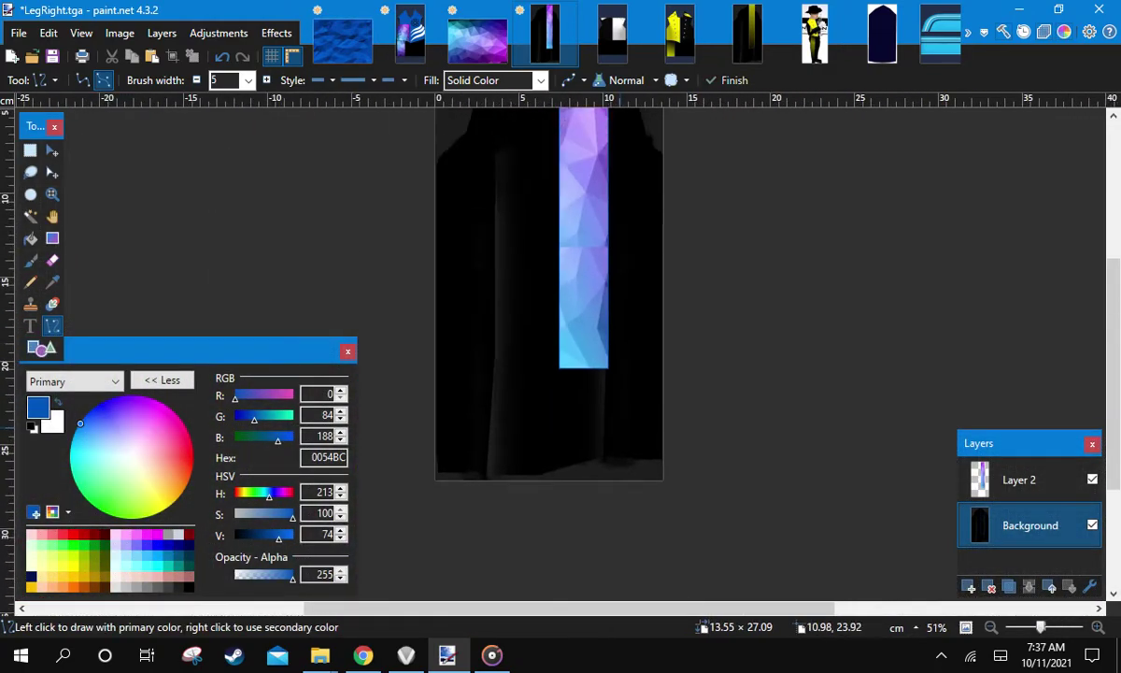
click(1019, 480)
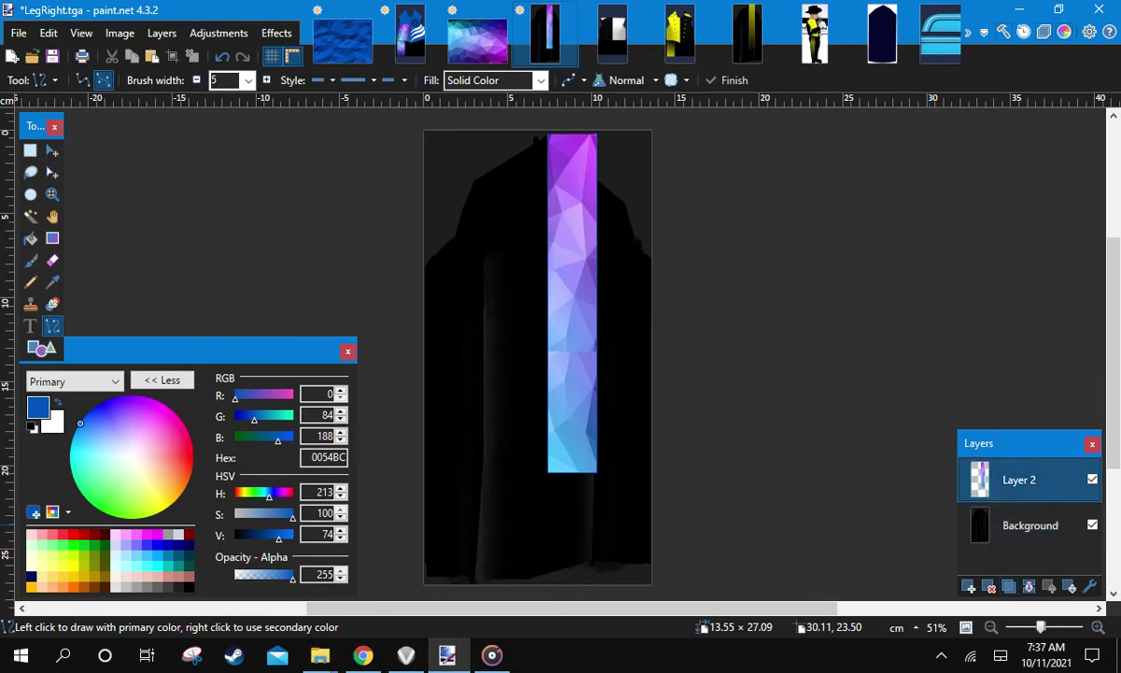
click(1029, 587)
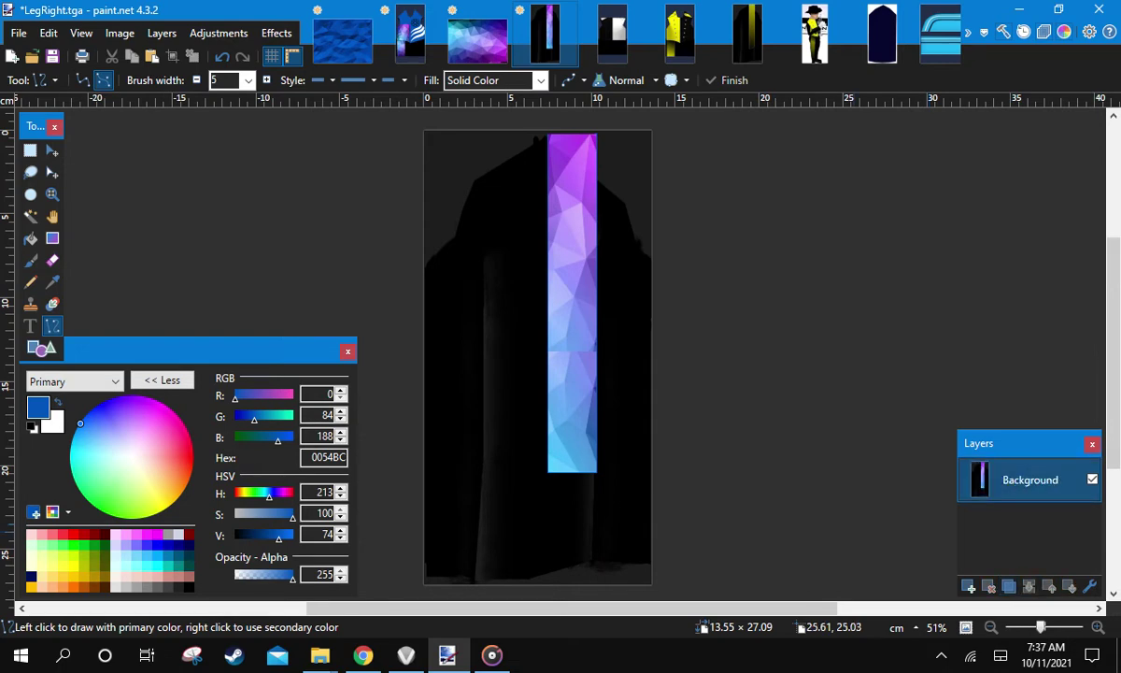
key(ctrl+s)
key(Return)
Merge all layers of the ShirtFront image down into the Background and save the file with the offered settings
click(411, 35)
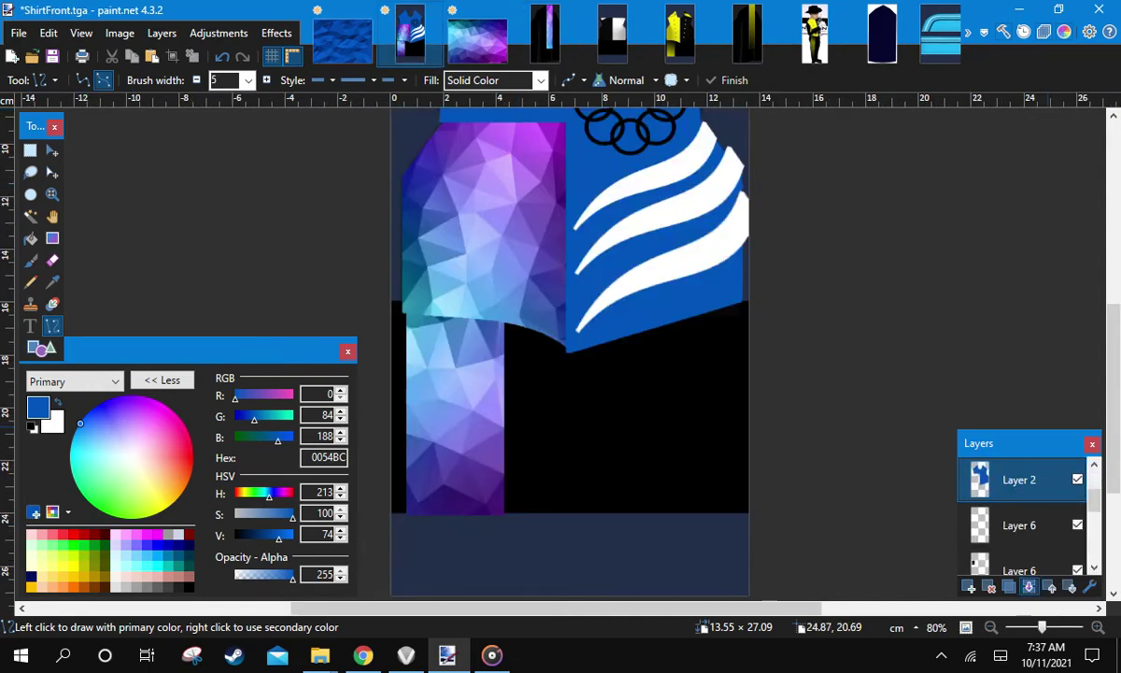
key(ctrl+m)
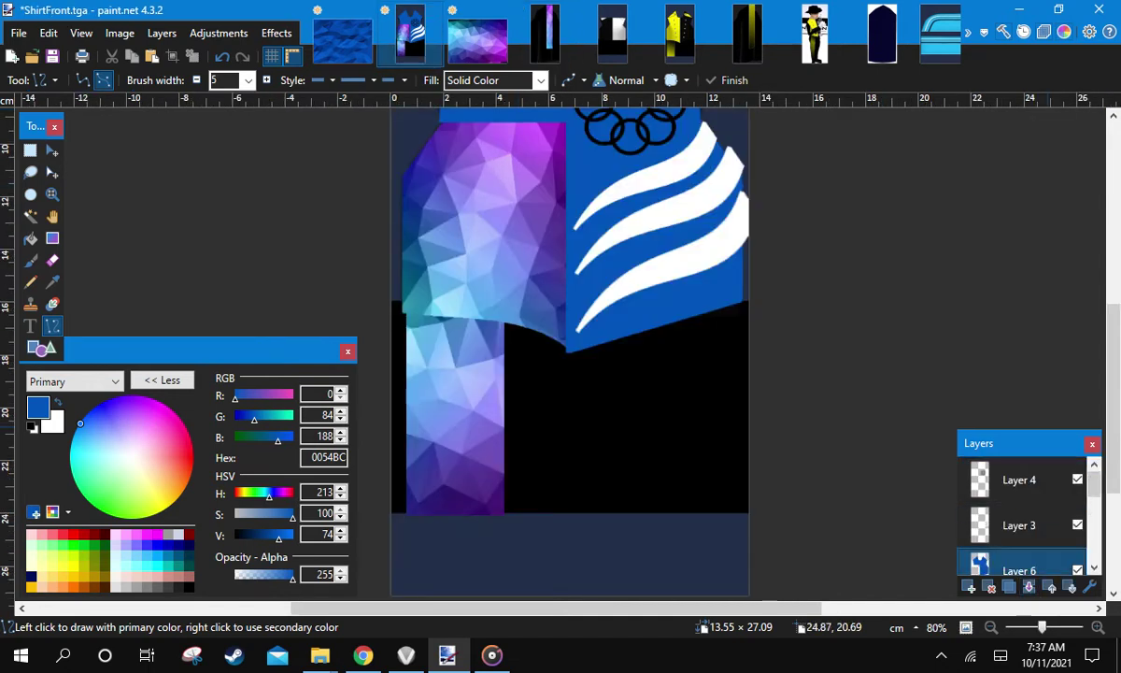
click(1019, 479)
key(ctrl+m)
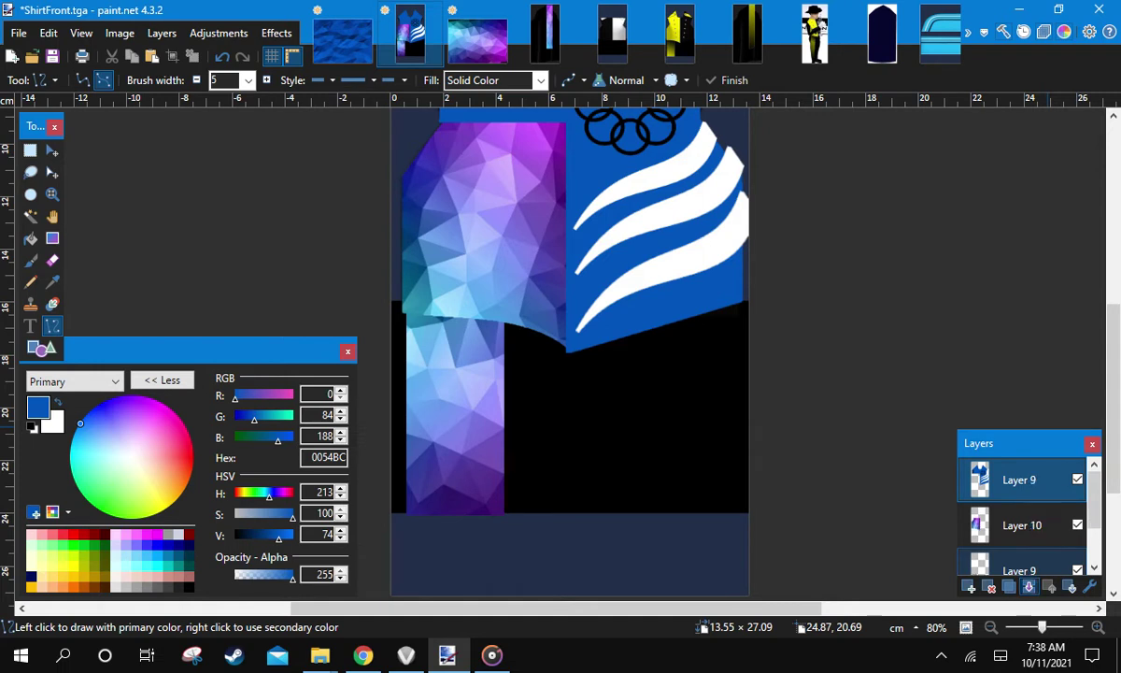
key(ctrl+m)
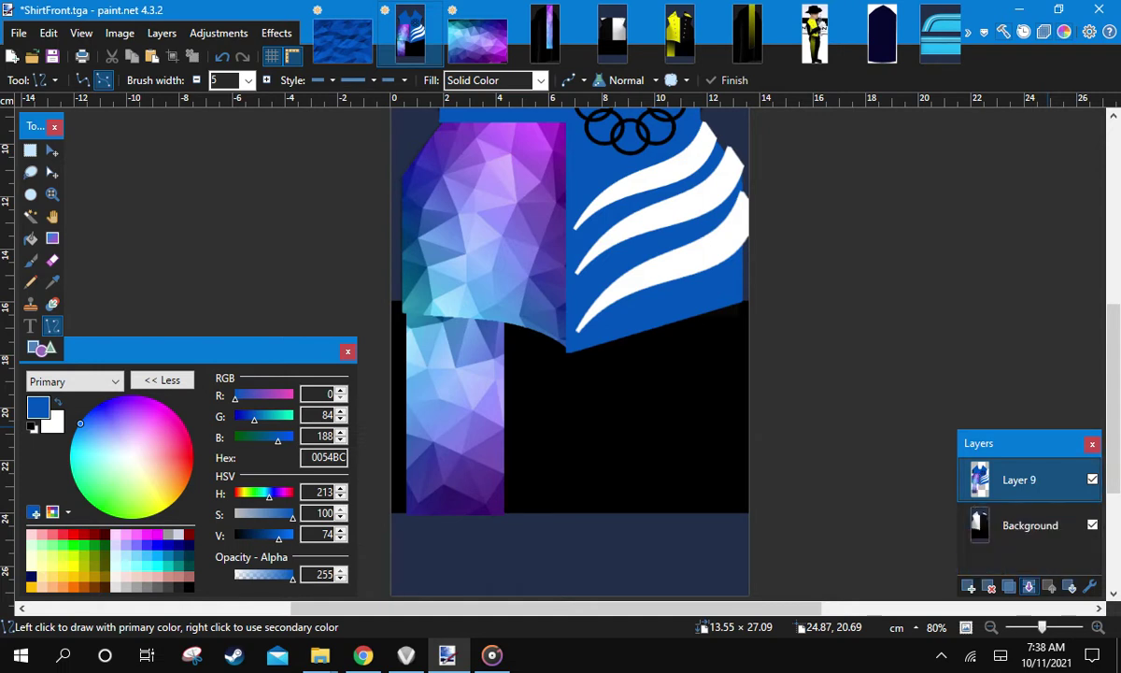
key(ctrl+m)
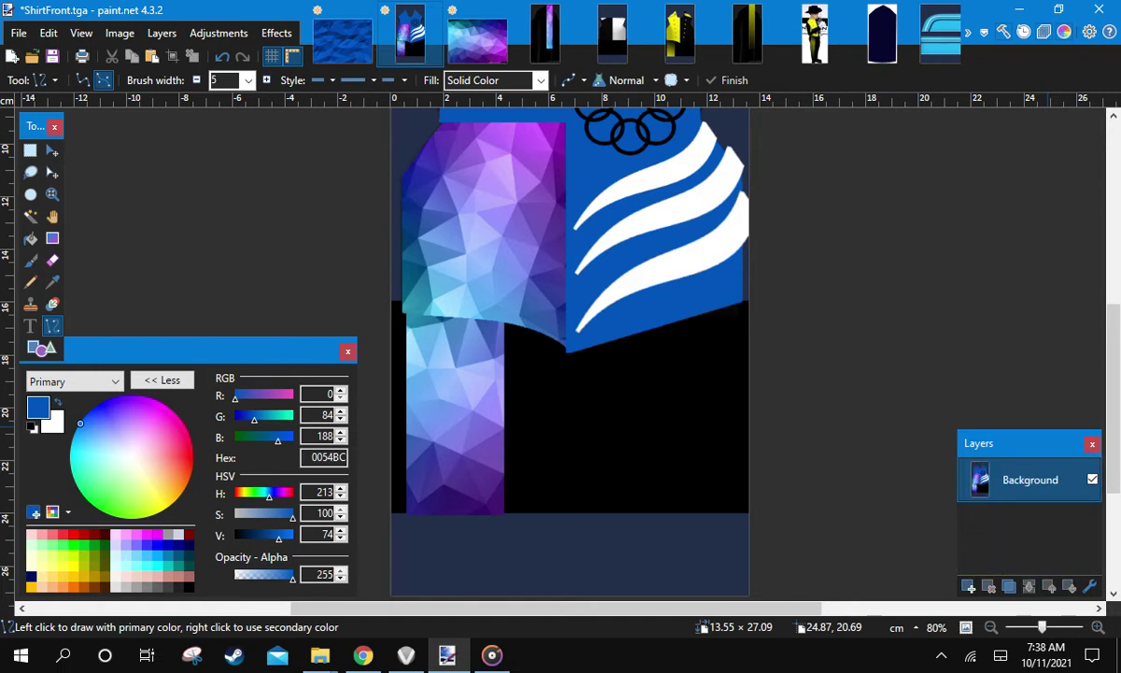
scroll(791, 394, up, 3)
scroll(791, 394, down, 2)
scroll(751, 408, down, 1)
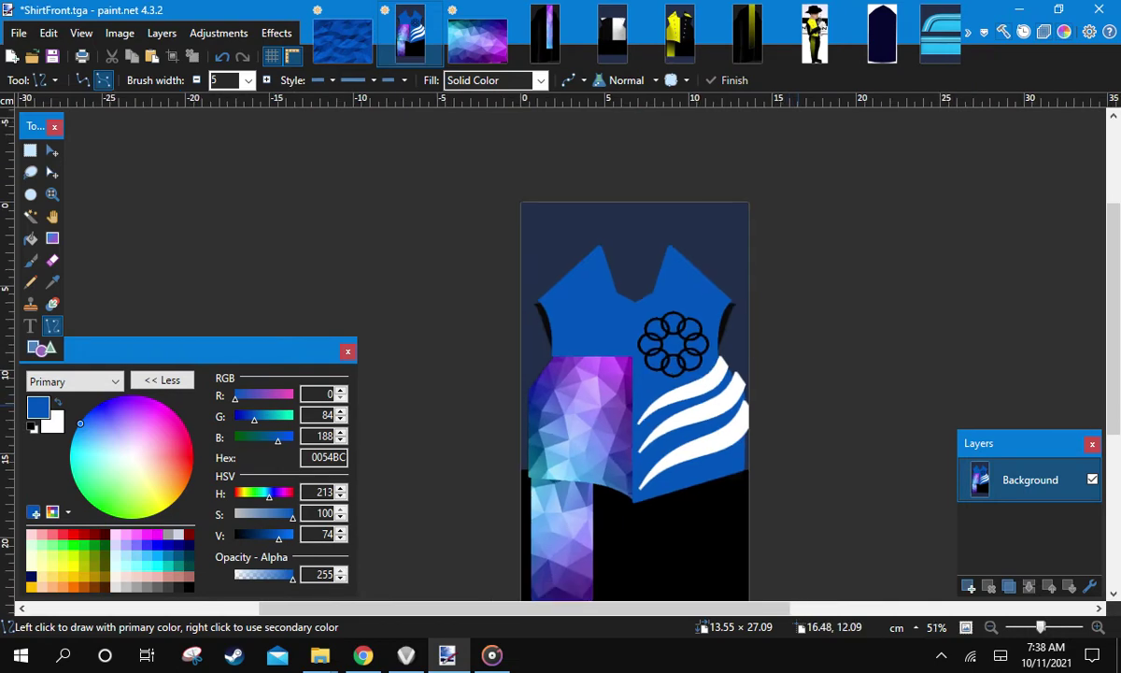
key(ctrl+s)
key(Return)
Switch to EnVision and apply the BlueAndBlack01 texture to the ShirtFront region of the James performer's uniform
click(406, 655)
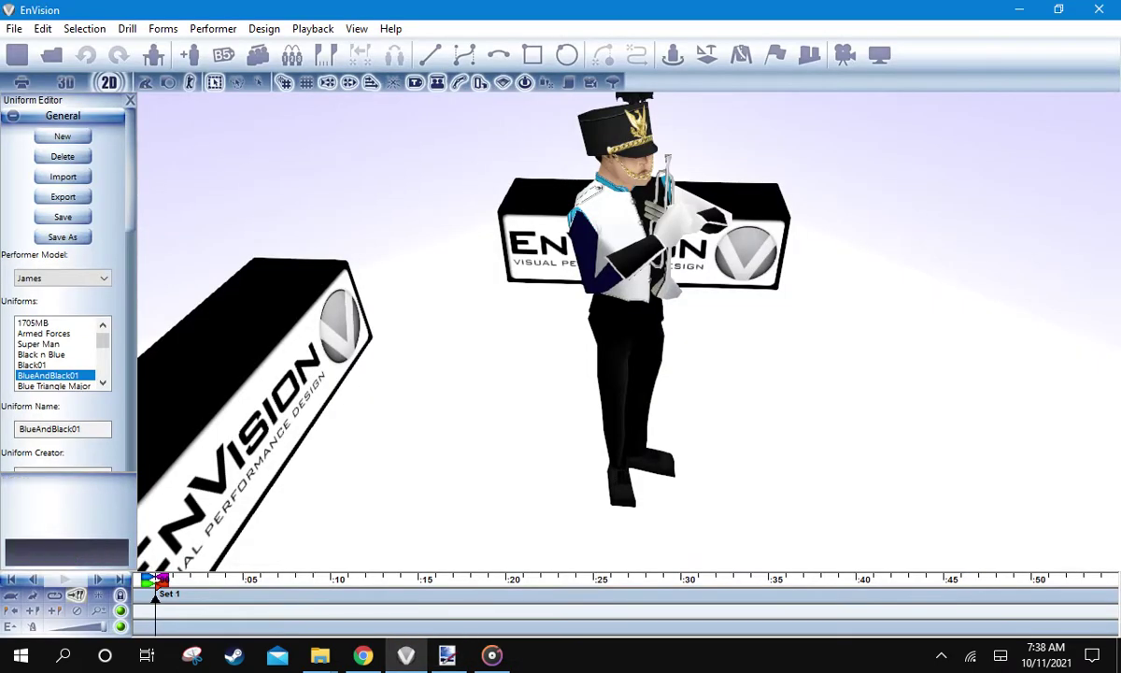
drag(654, 373, 579, 369)
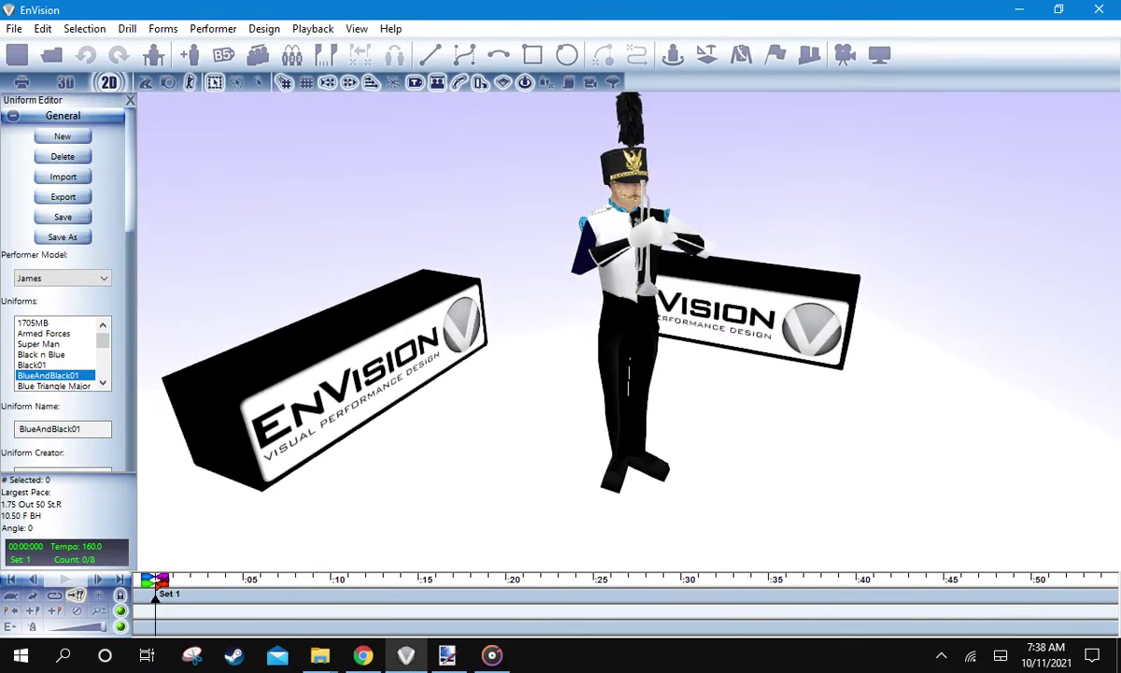
drag(131, 168, 130, 397)
click(63, 304)
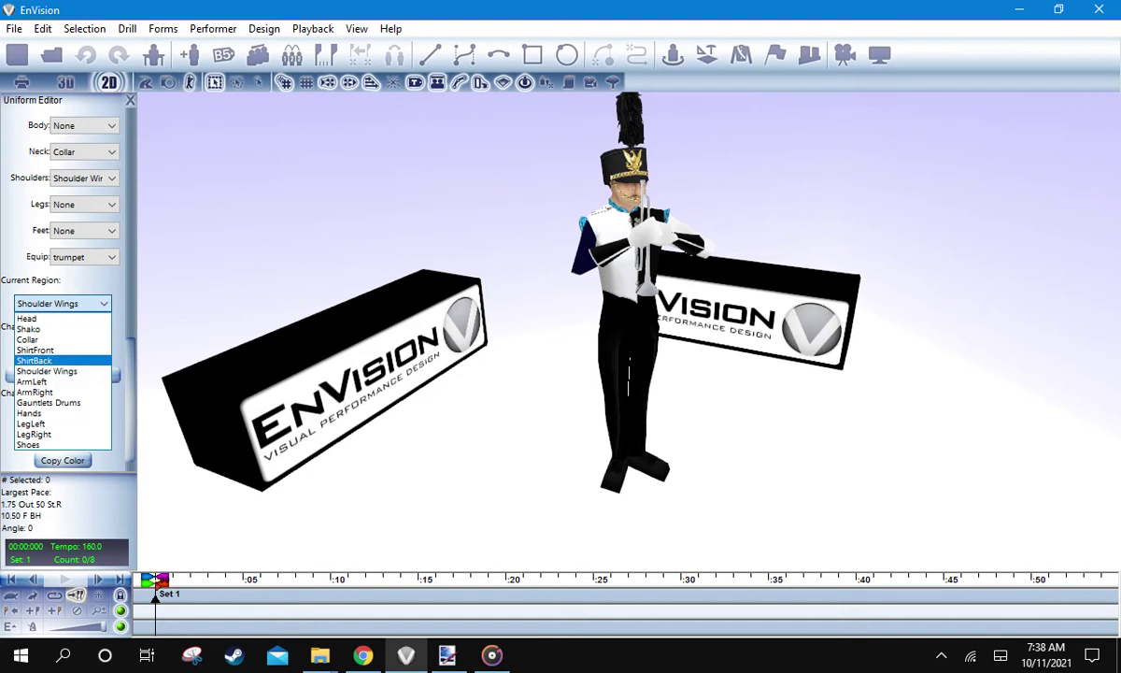
click(34, 360)
click(62, 350)
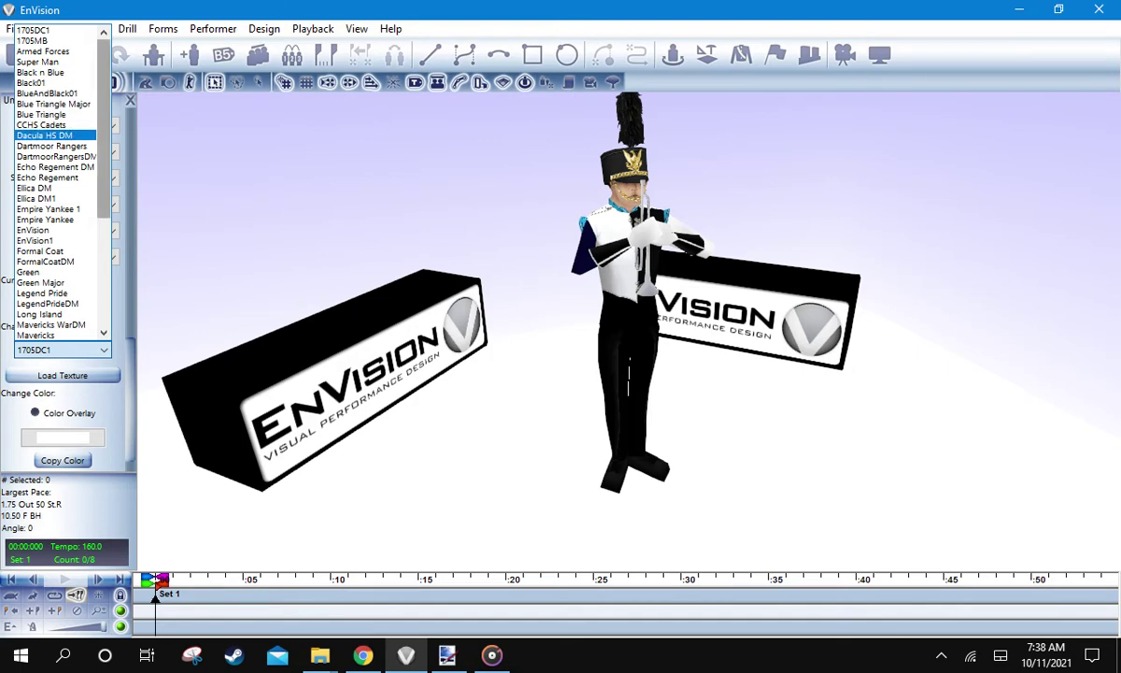
click(49, 92)
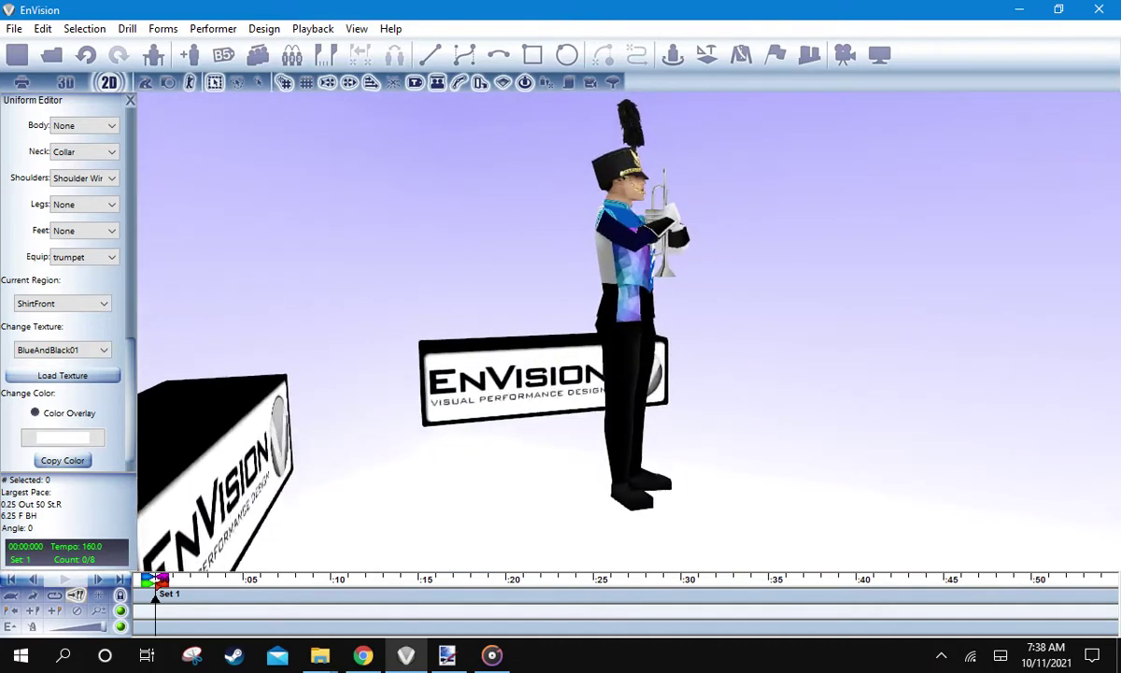
Try to apply the BlueAndBlack01 texture to the ArmRight region
click(64, 303)
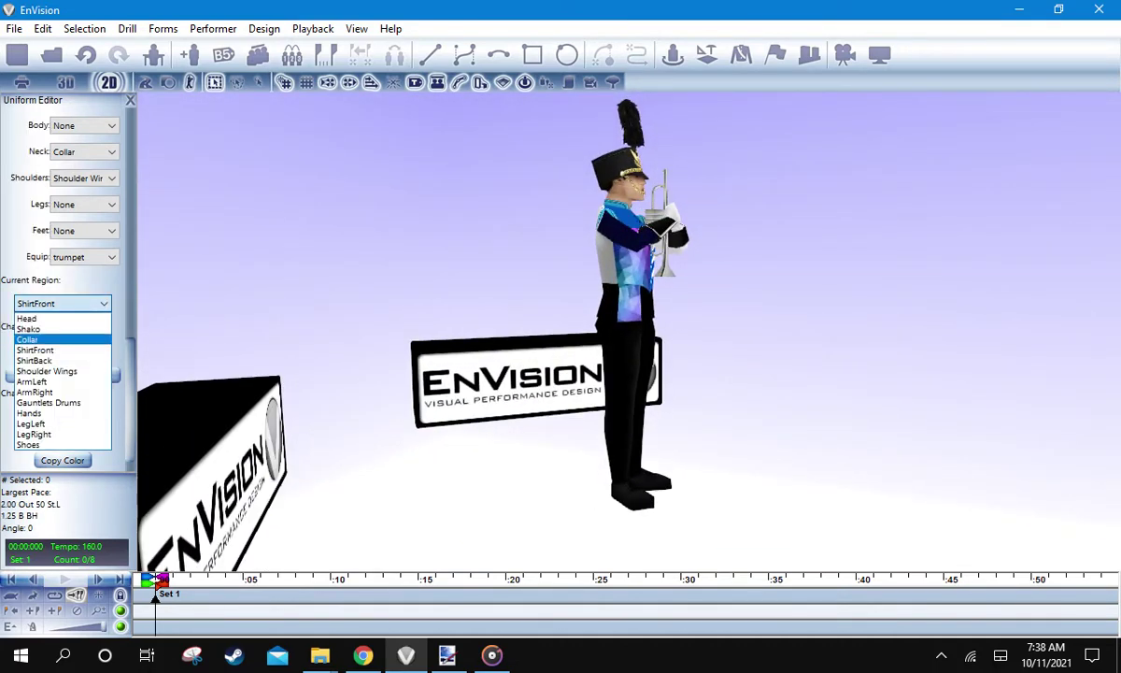
click(35, 392)
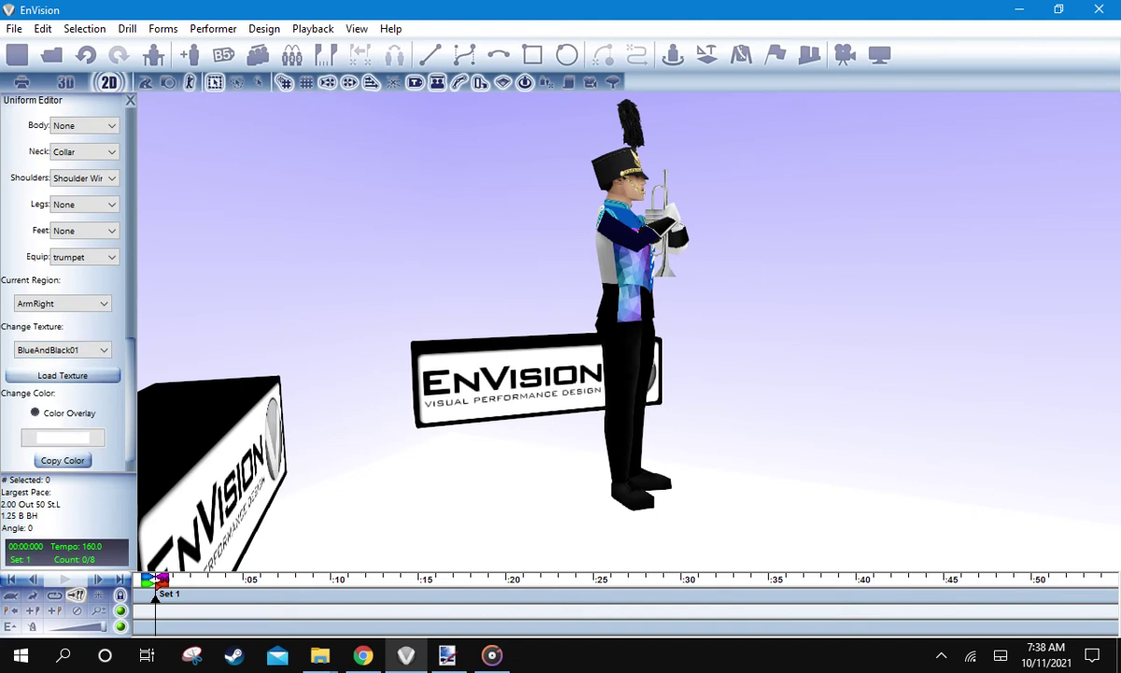
click(62, 350)
key(Down)
key(Down)
key(Down)
key(Down)
key(Down)
key(Down)
key(Down)
key(Down)
key(Up)
key(Up)
key(Up)
key(Up)
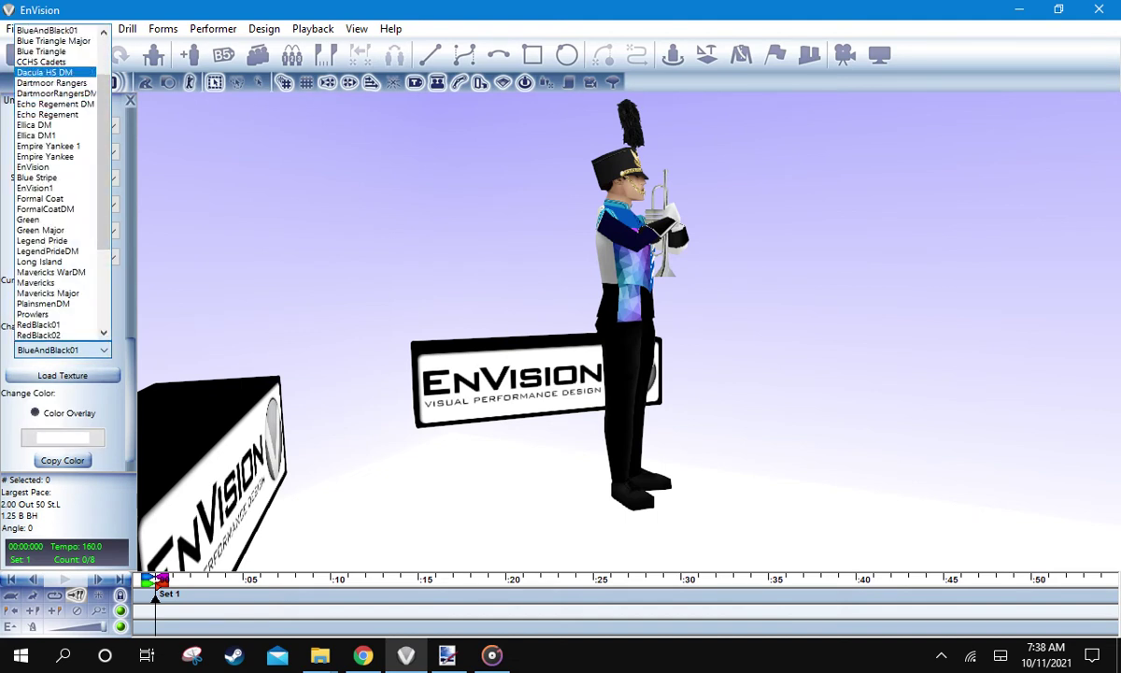
scroll(56, 134, up, 2)
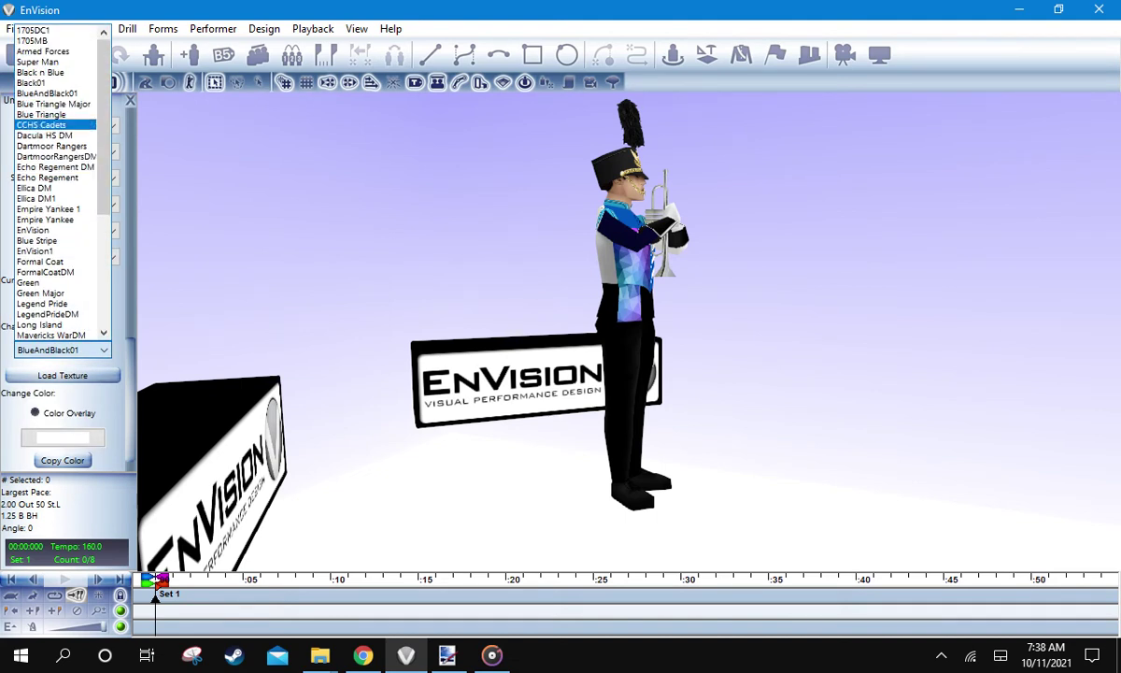
key(Up)
key(Up)
key(Up)
key(Down)
key(Down)
key(Down)
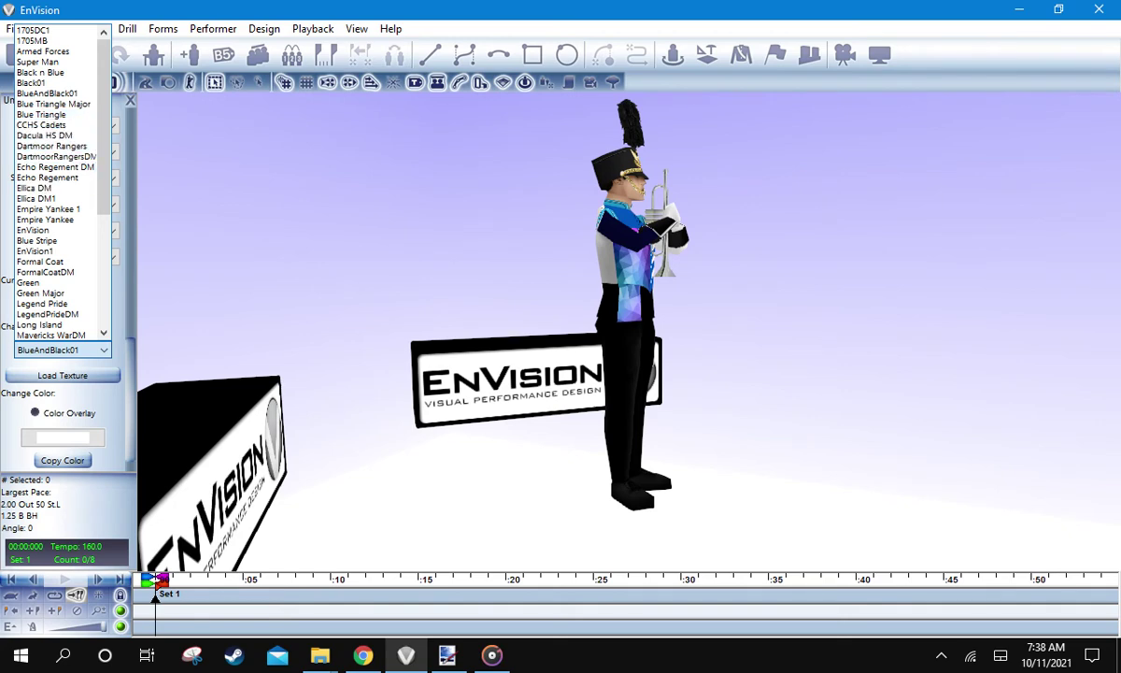
key(Down)
key(Down)
key(Down)
key(Return)
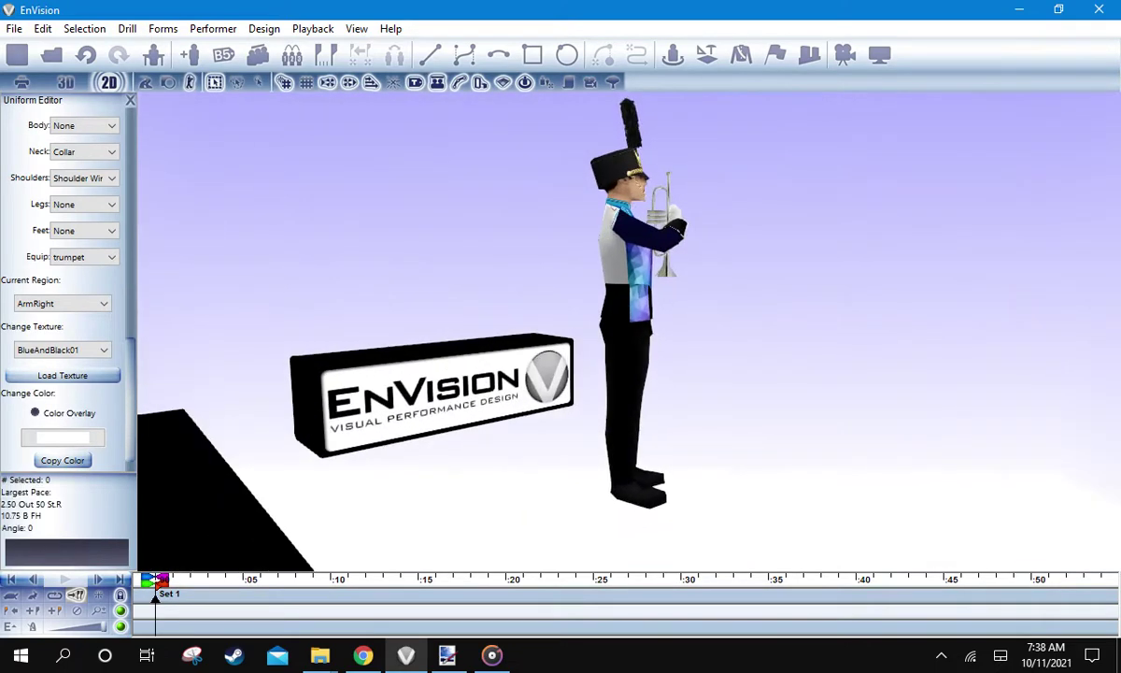
Look through the texture files in the BlueAndBlack01 folder in File Explorer and return to EnVision
click(447, 654)
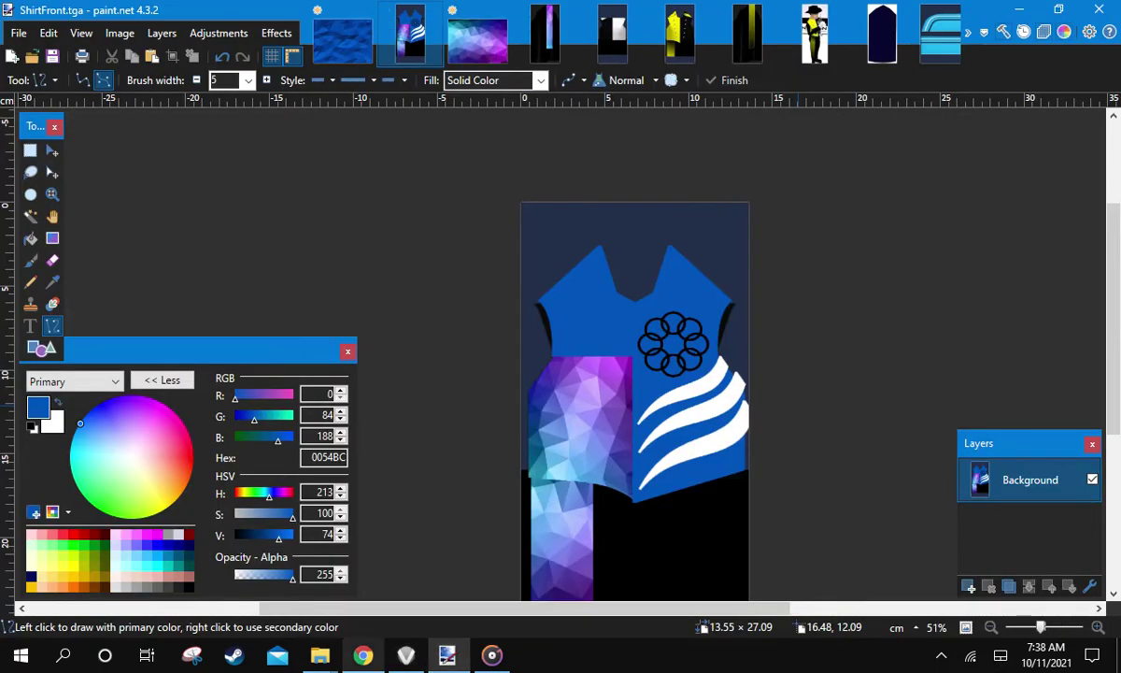
mouse_move(319, 654)
click(261, 570)
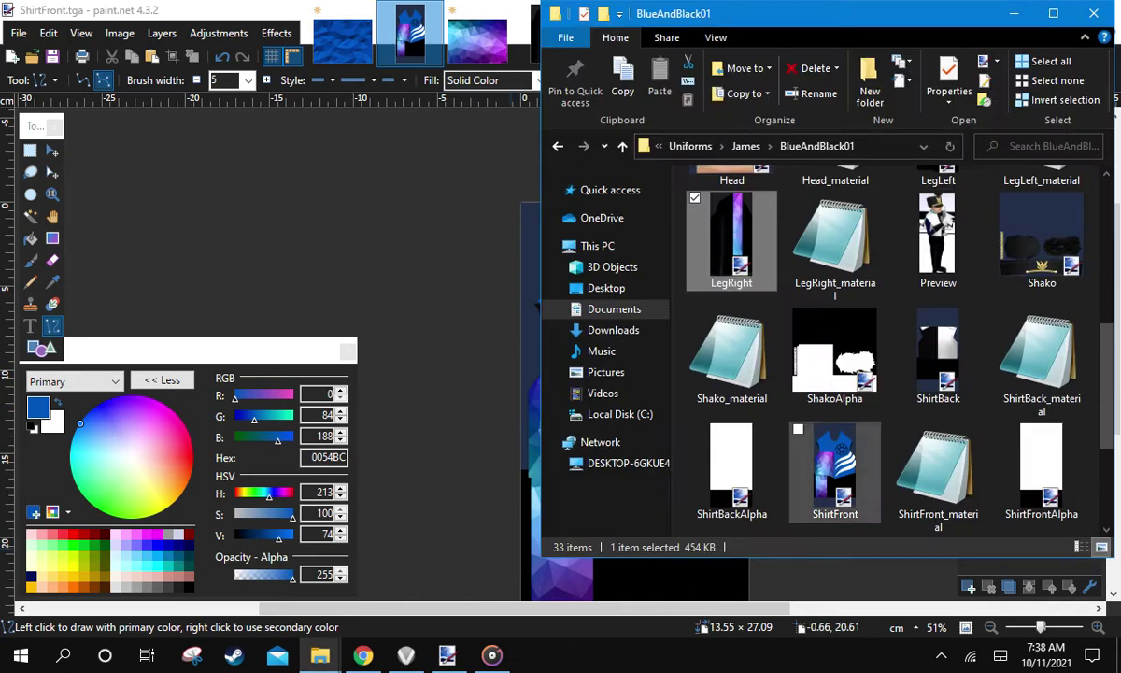
scroll(878, 355, up, 3)
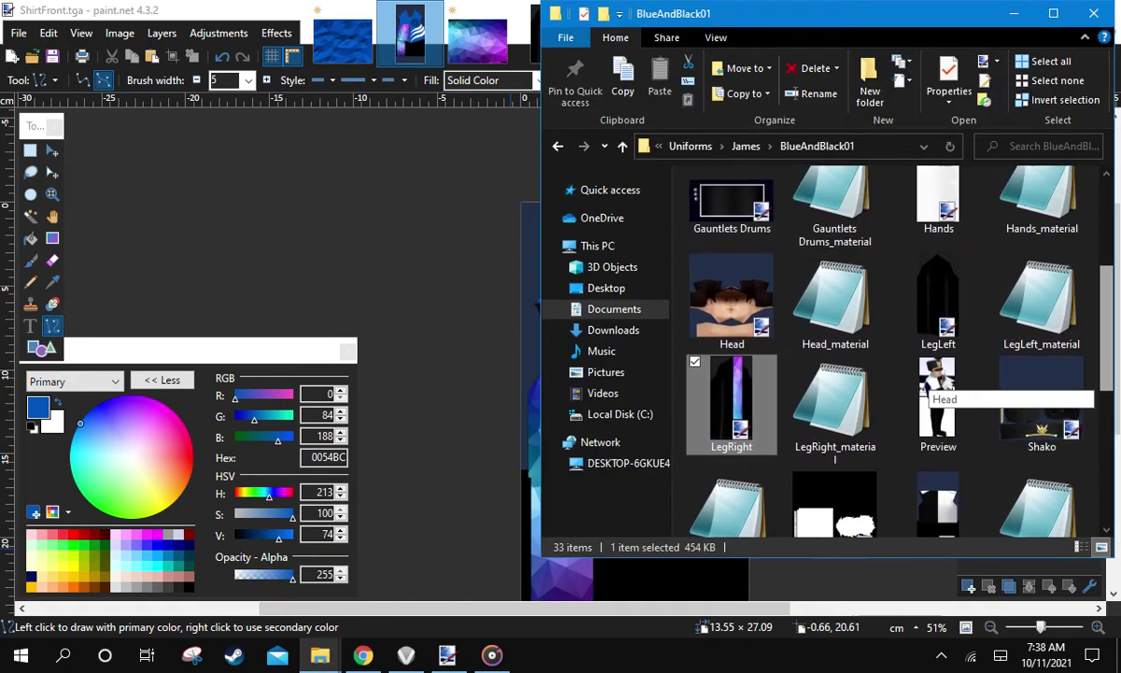
scroll(930, 323, up, 4)
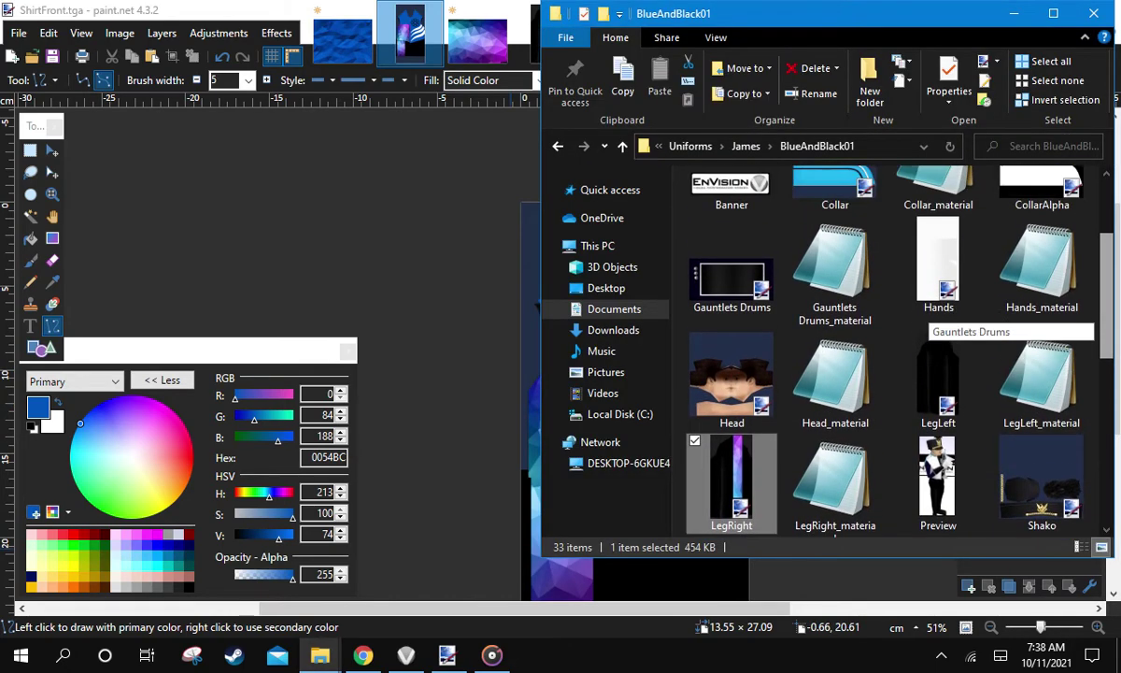
scroll(930, 322, down, 9)
scroll(930, 322, down, 3)
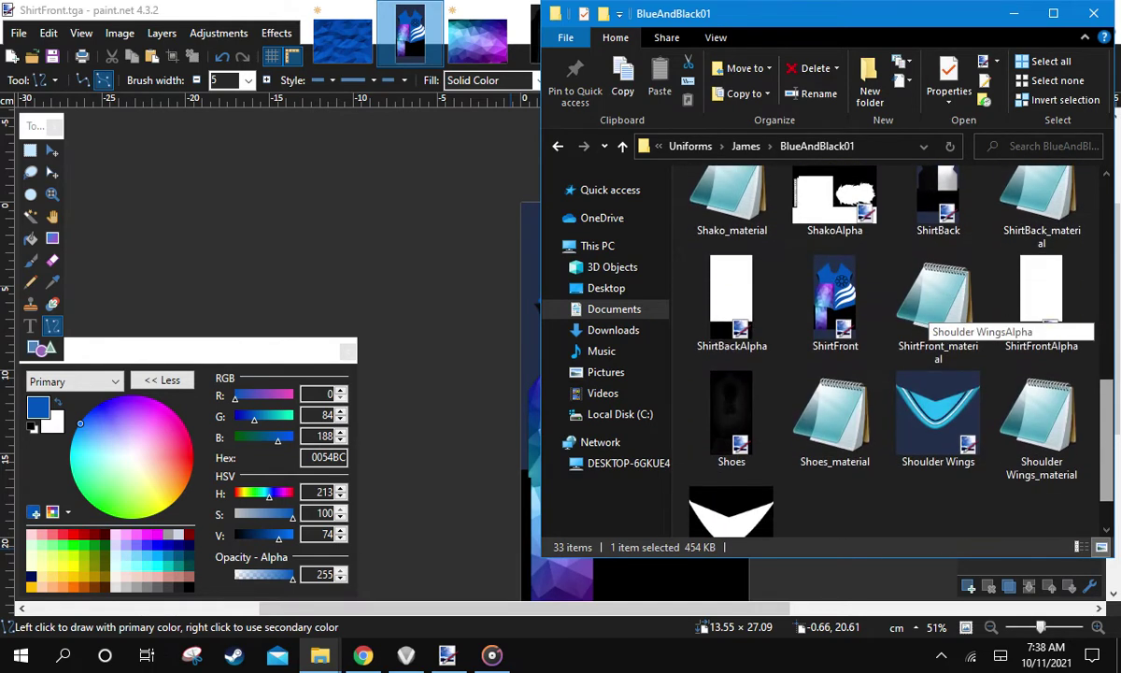
scroll(930, 322, up, 3)
scroll(929, 322, up, 2)
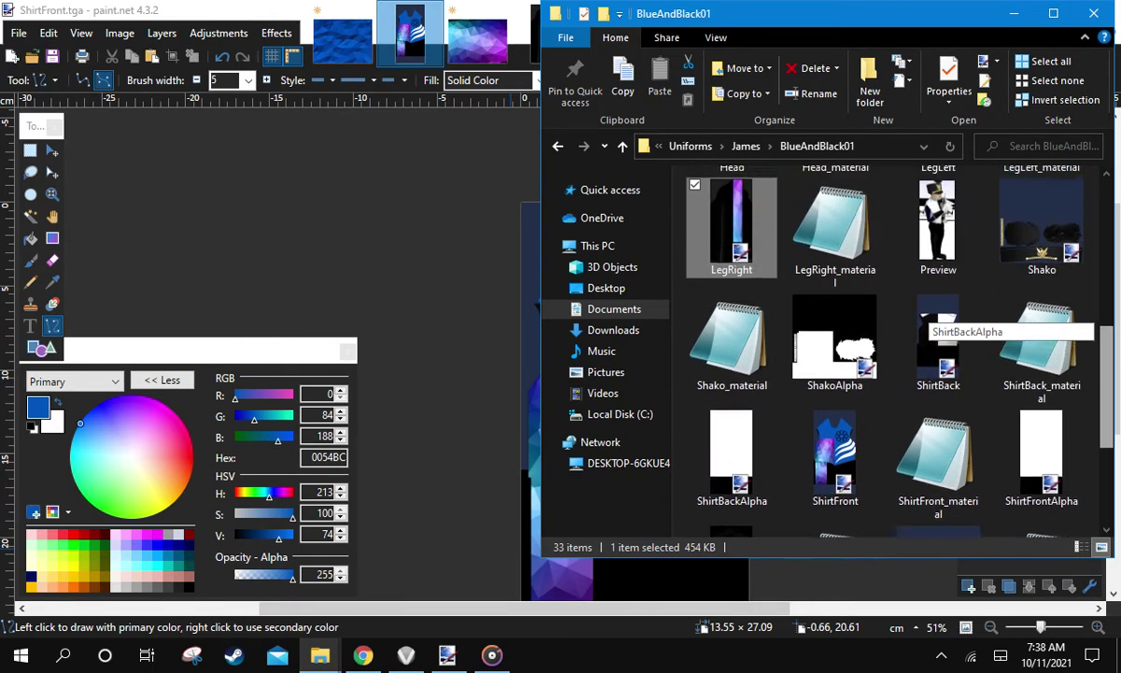
click(448, 655)
click(406, 655)
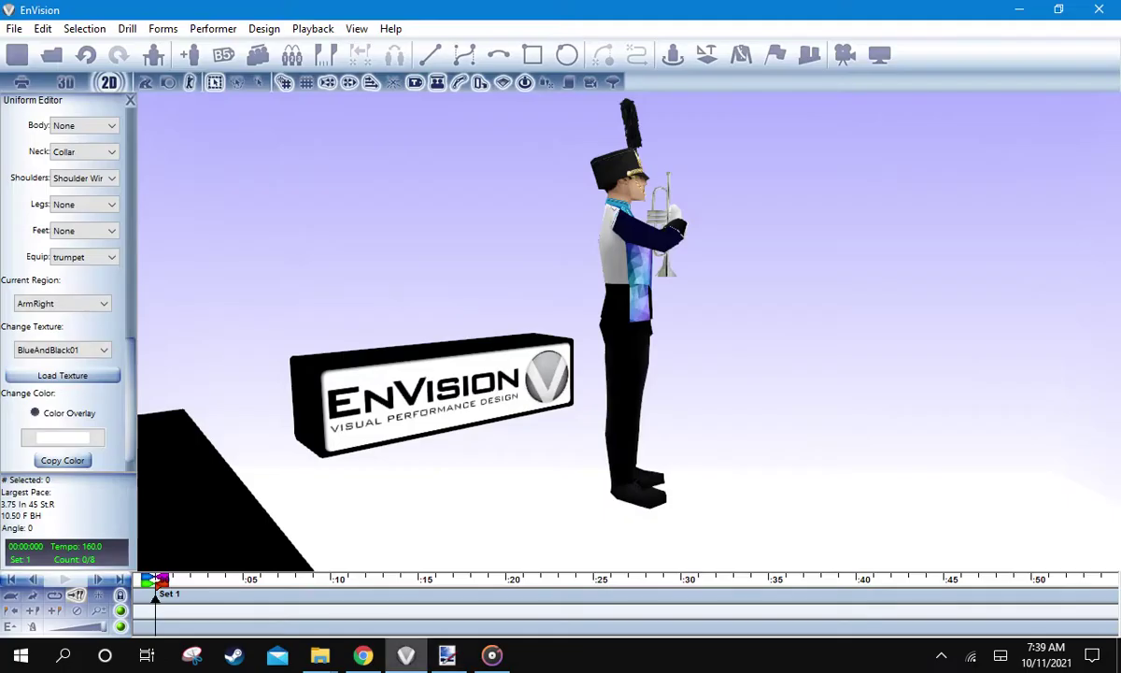
Start loading a texture image for the ArmRight region and open the BlueAndBlack01 folder under James
click(62, 375)
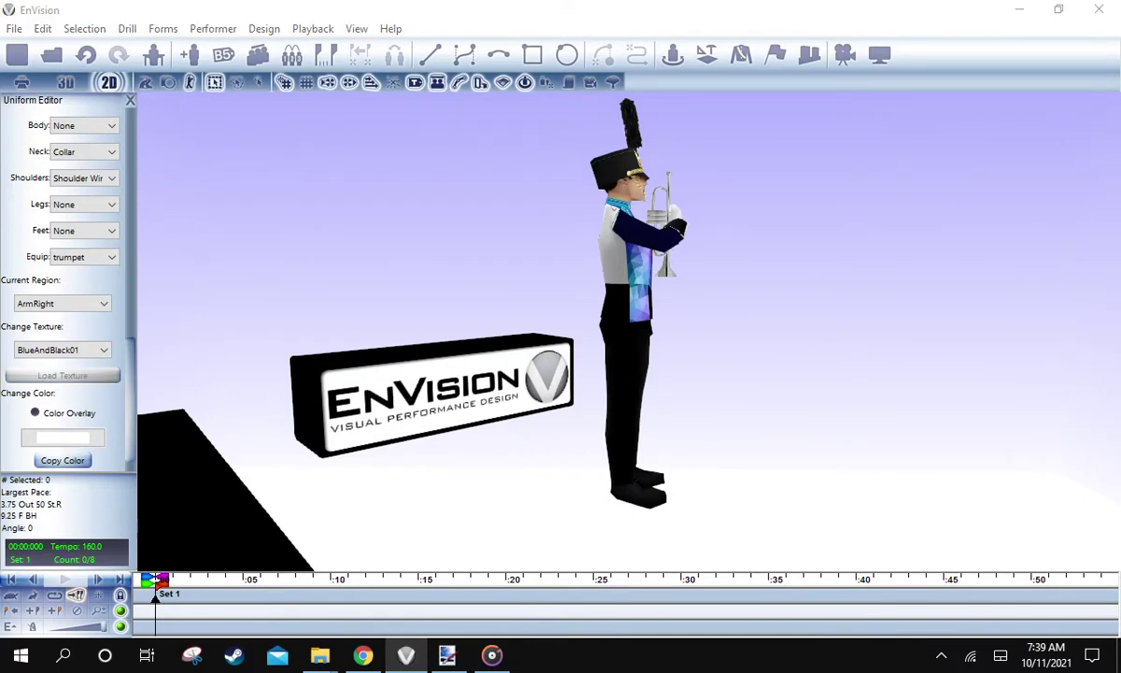
click(169, 82)
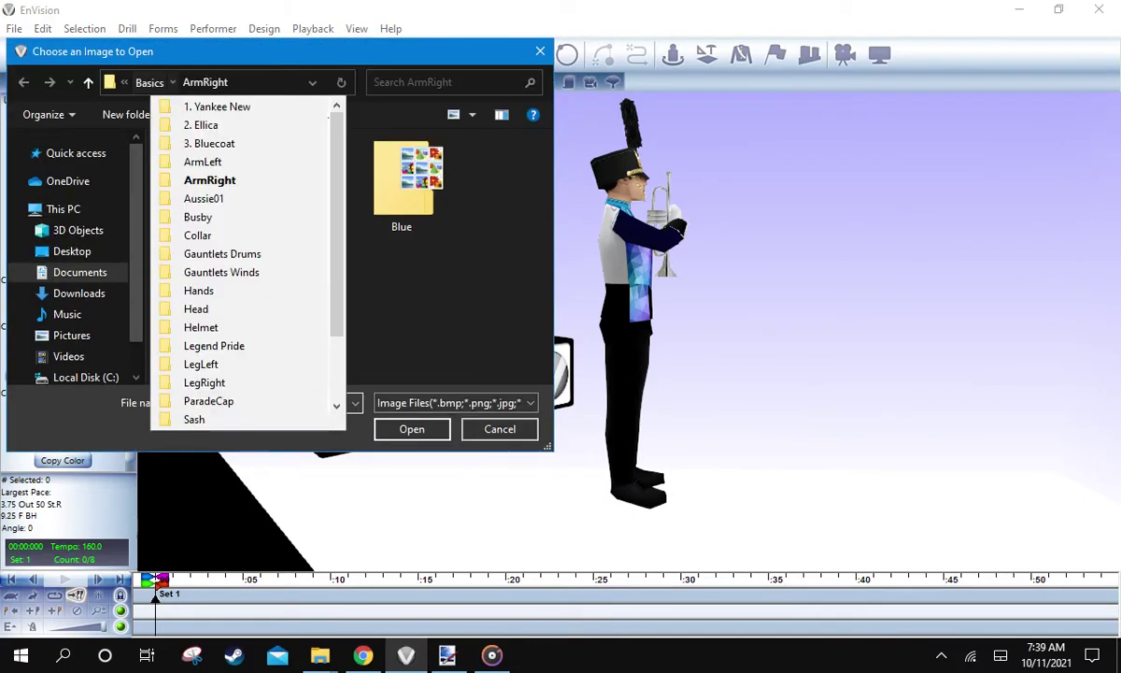
click(149, 82)
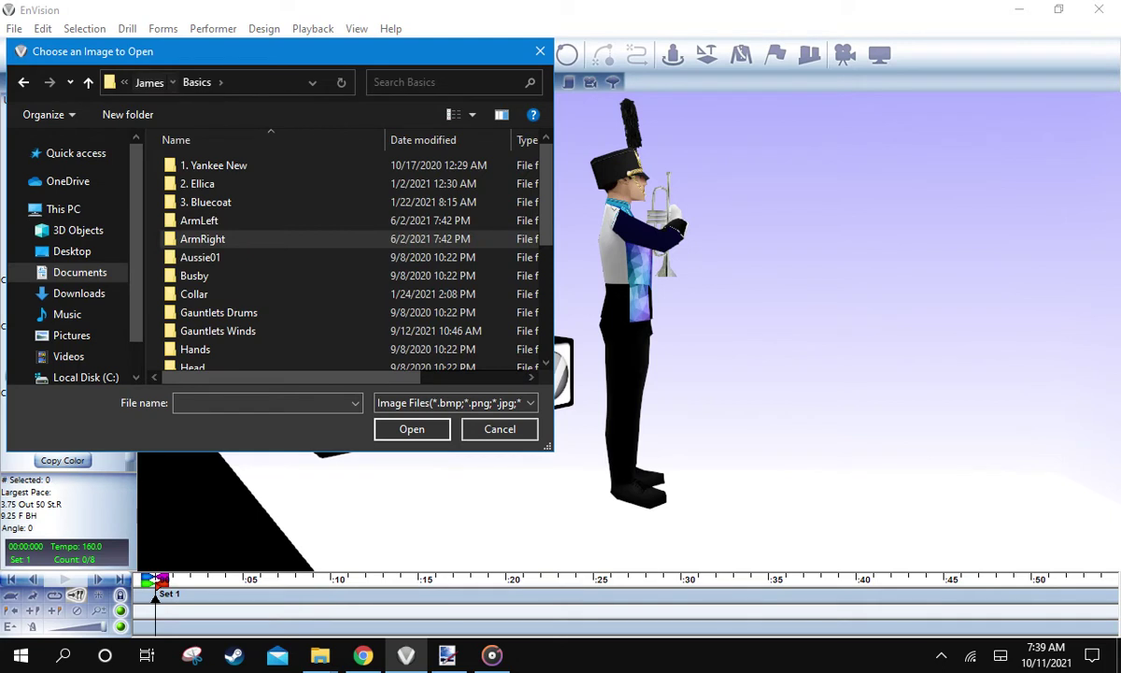
key(alt+Up)
key(Down)
key(Down)
key(Down)
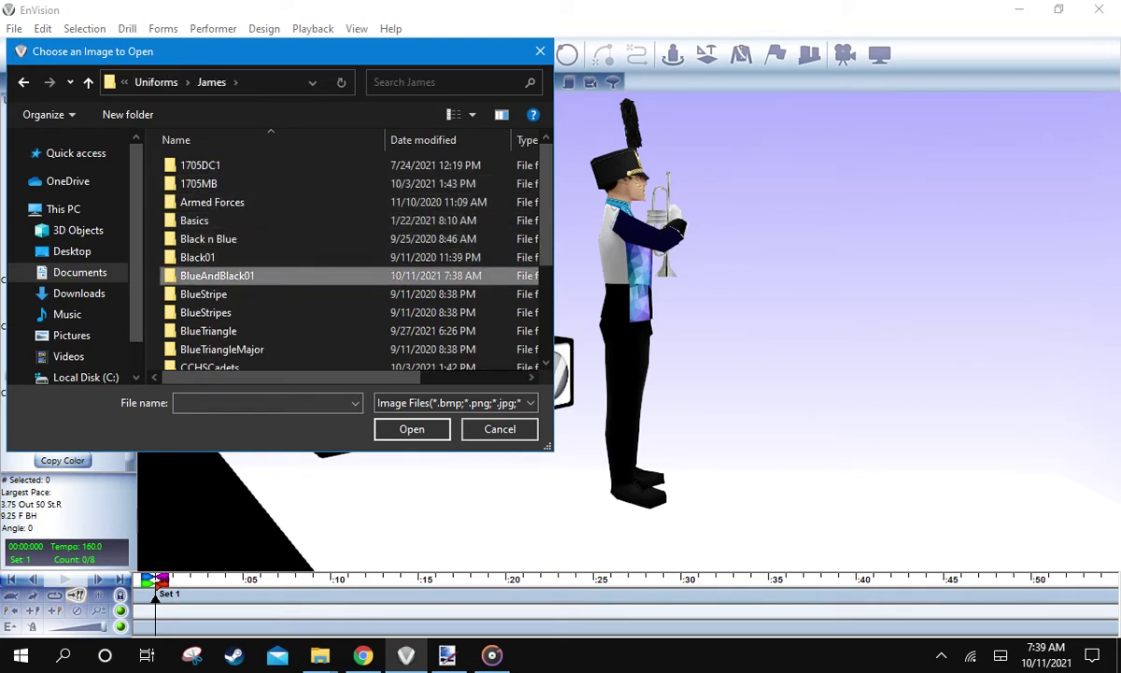
key(Return)
Load the LegRight image onto the ArmRight region, view the uniform from the front, and undo the texture change
scroll(277, 269, down, 1)
scroll(277, 270, down, 1)
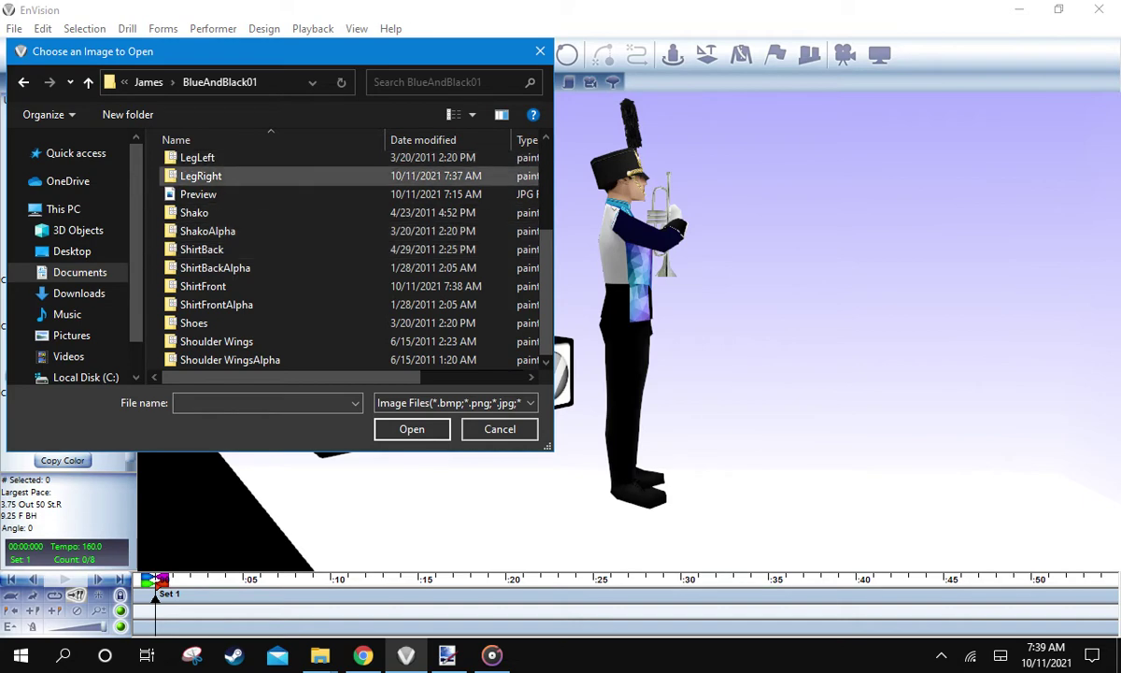
double_click(245, 175)
drag(635, 299, 518, 374)
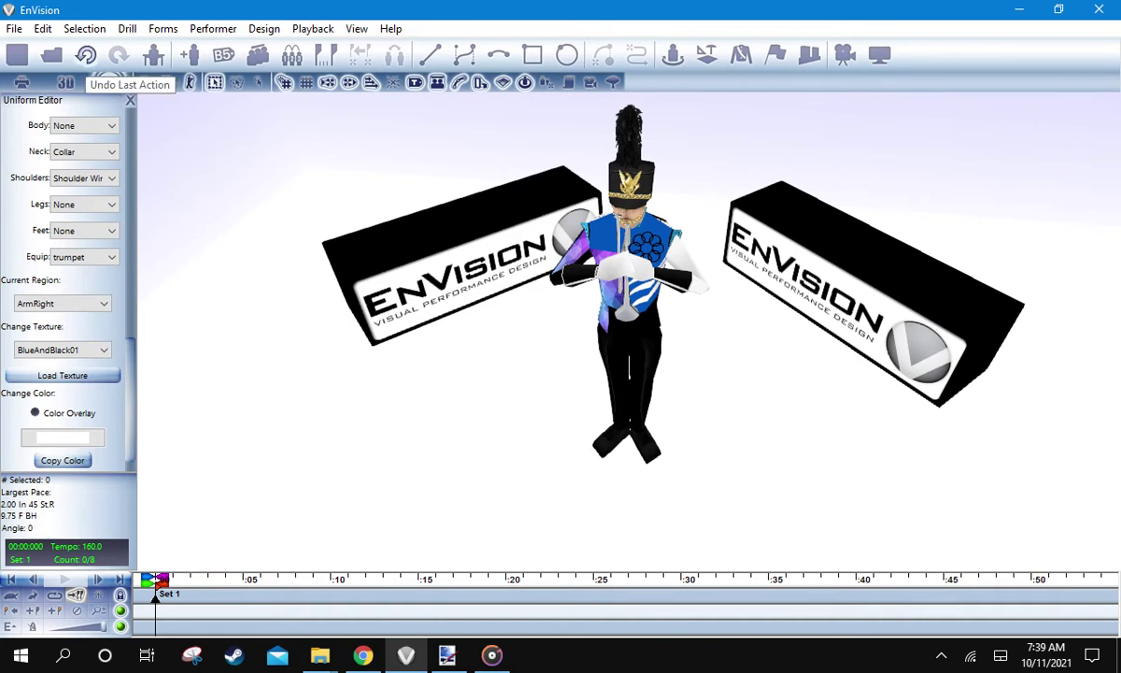
click(86, 55)
drag(486, 290, 609, 308)
Apply the BlueAndBlack01 texture to the LegRight region and view the patterned leg from the performer's side
click(62, 303)
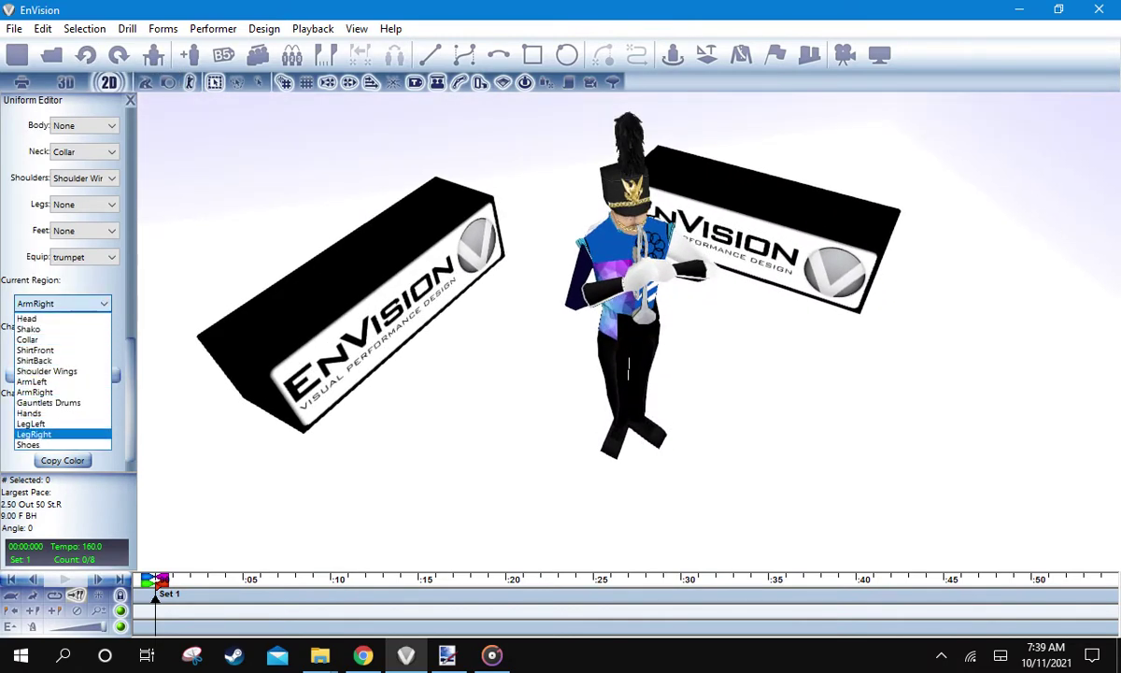
click(34, 434)
click(62, 350)
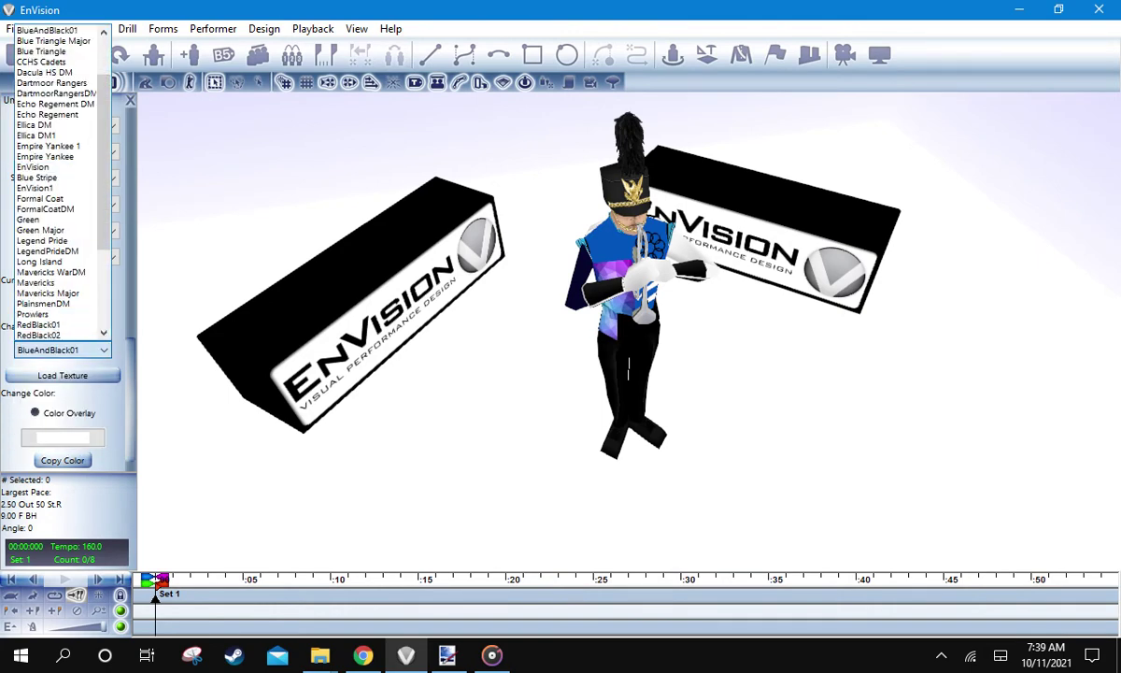
scroll(56, 178, up, 2)
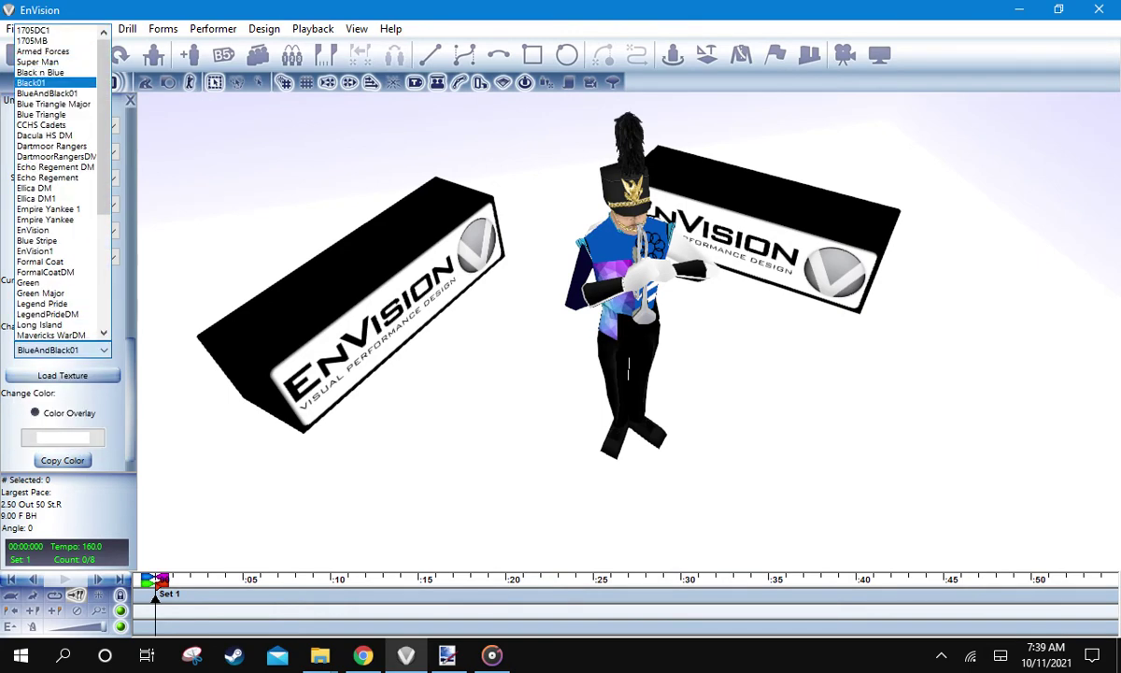
click(58, 92)
drag(523, 374, 719, 300)
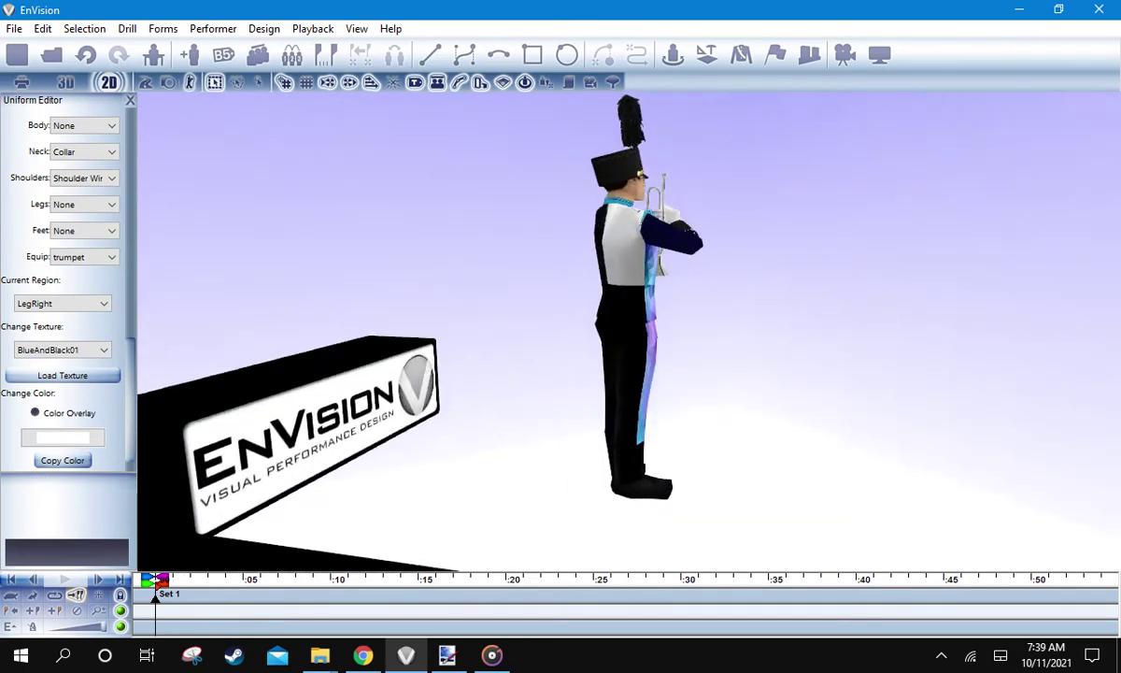
key(Right)
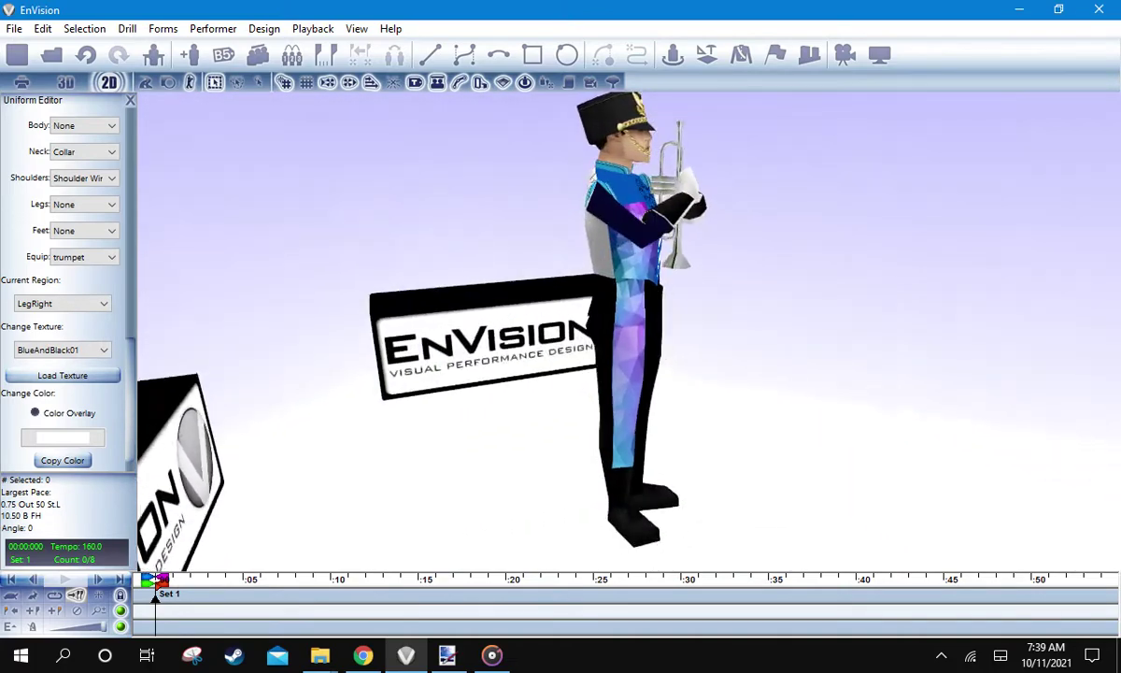
Switch to paint.net, draw a line about 2.6 cm long on the ShirtFront's blue chest area, and select a small rectangle near the neckline
click(406, 655)
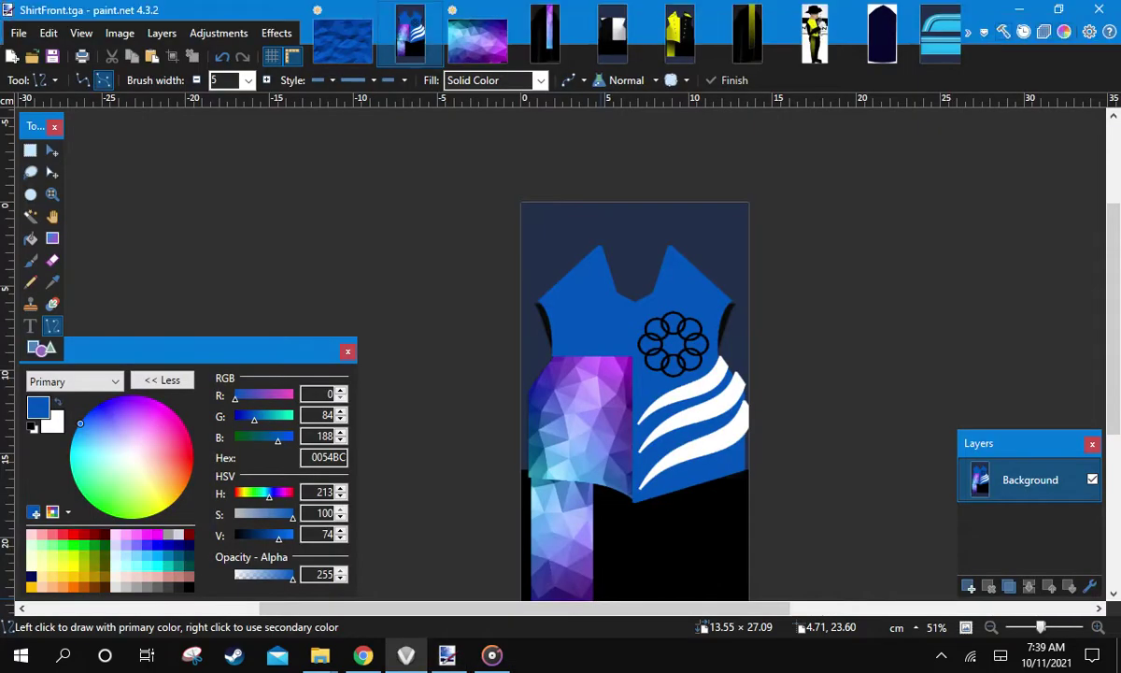
drag(590, 357, 553, 335)
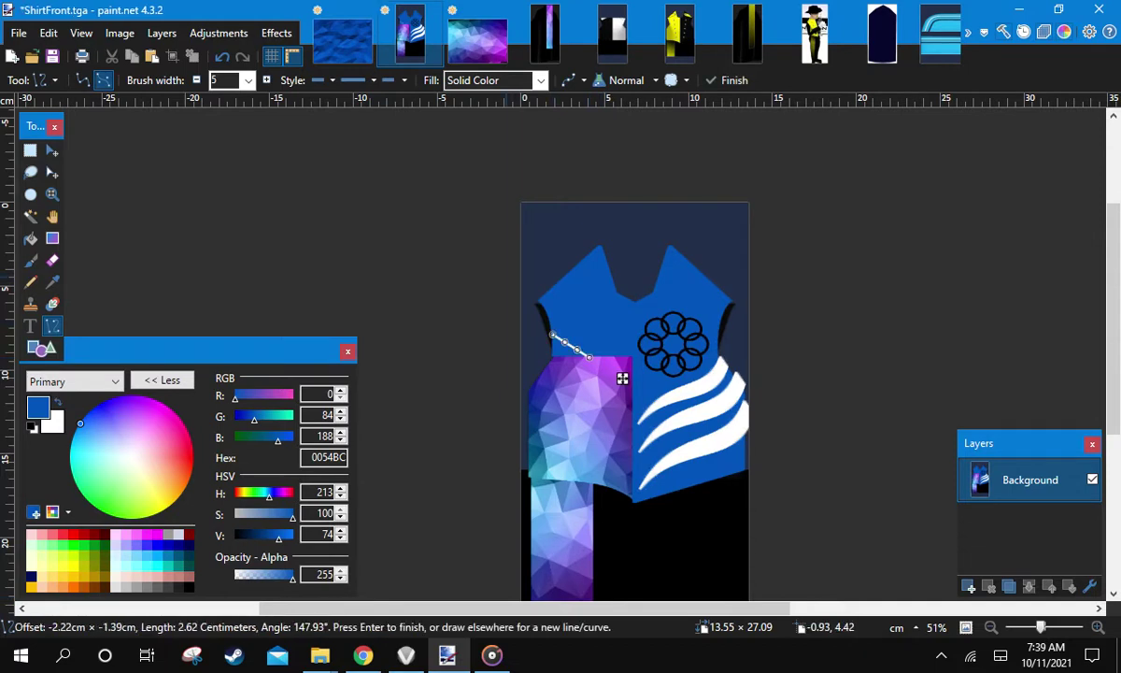
click(30, 150)
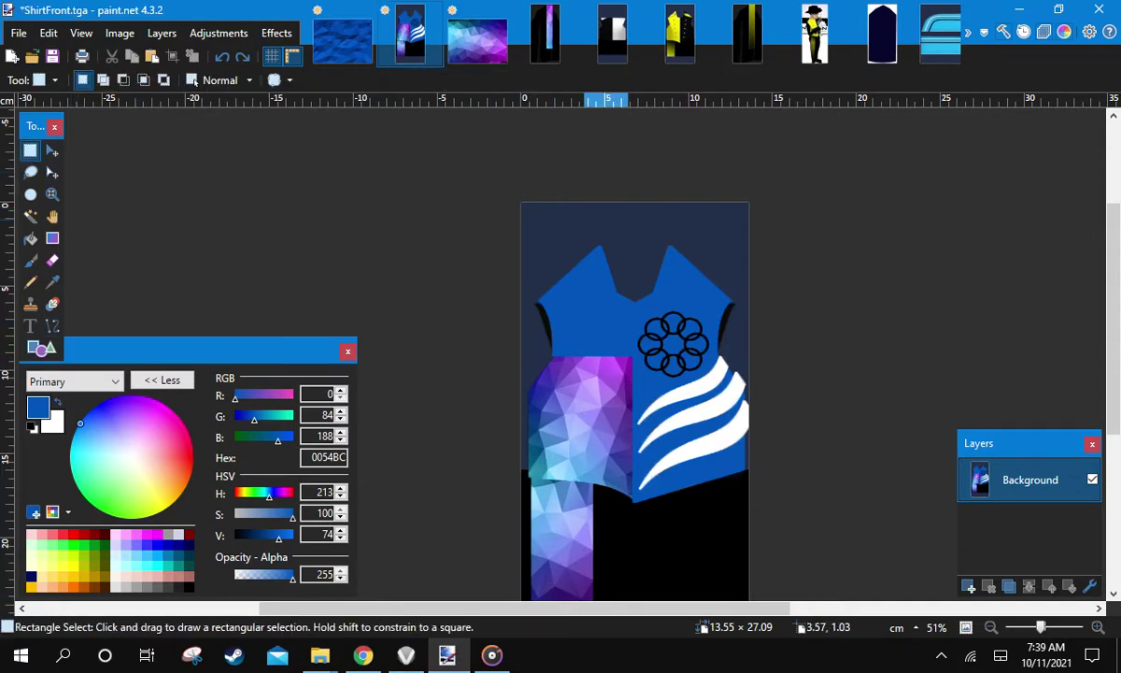
drag(583, 220, 628, 254)
Open the LegRight image and try to delete a rectangle tilted about 12.5° over the upper right corner of the low-poly strip
click(546, 35)
scroll(631, 204, up, 6)
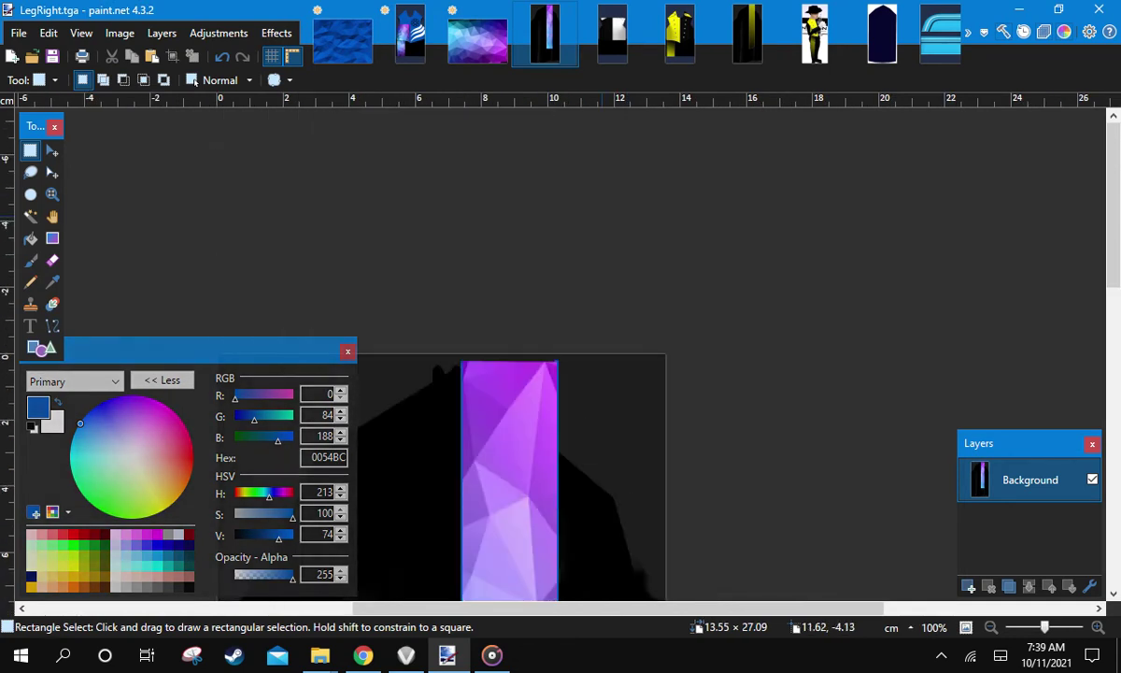
scroll(644, 213, left, 1)
scroll(598, 359, up, 2)
drag(666, 332, 662, 562)
click(52, 172)
key(Delete)
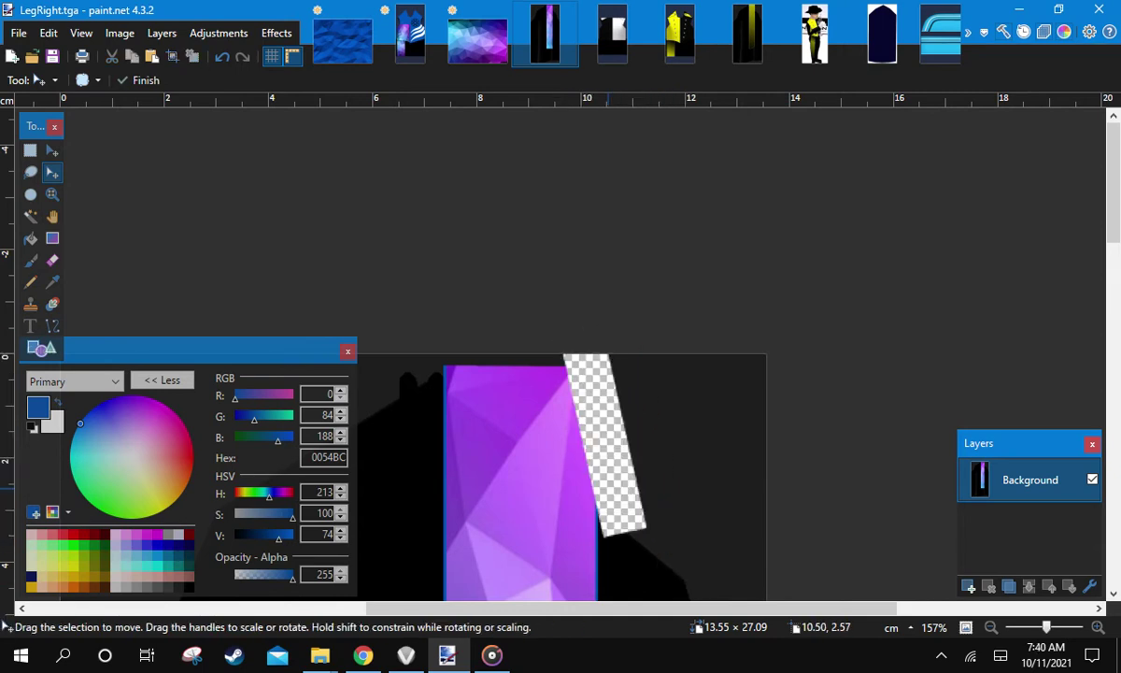
key(ctrl+z)
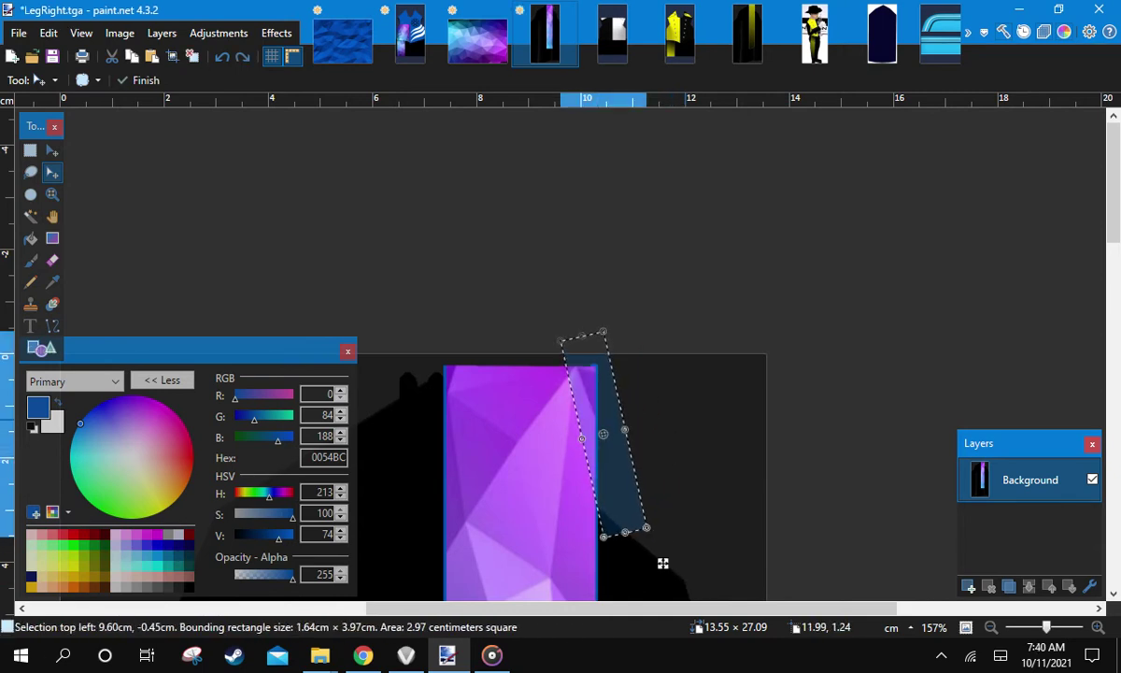
Undo earlier LegRight edits until the low-poly strip is back on its own layer above the background
scroll(684, 422, down, 2)
scroll(682, 439, down, 3)
scroll(682, 439, up, 3)
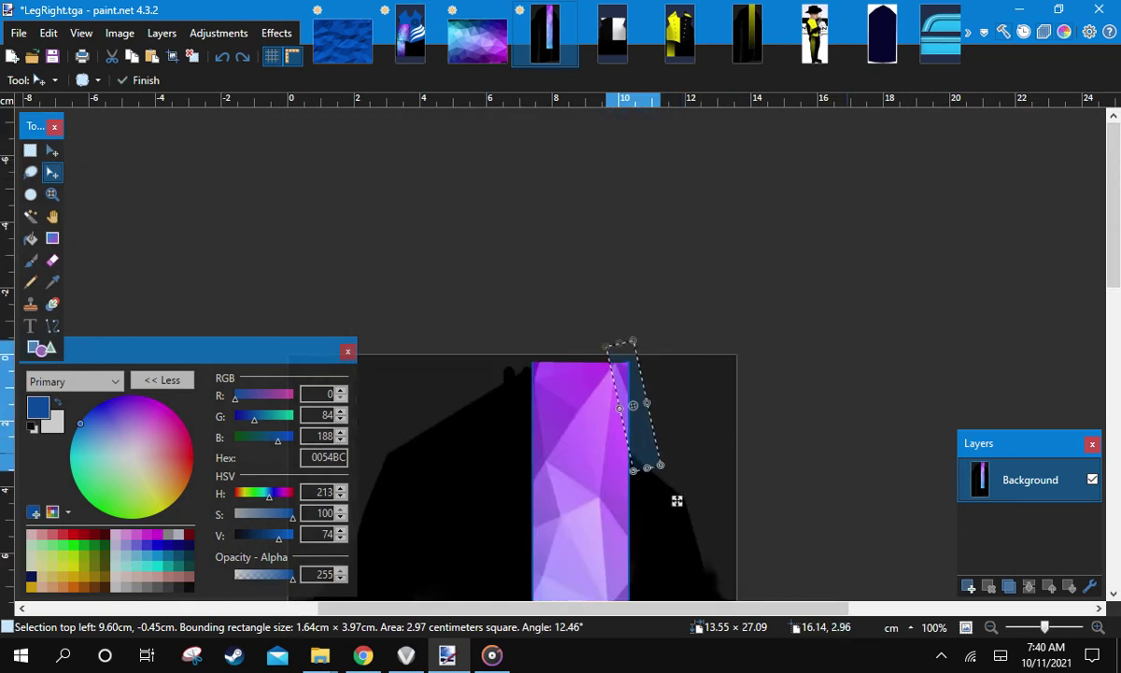
key(ctrl+z)
key(ctrl+z)
key(ctrl+z)
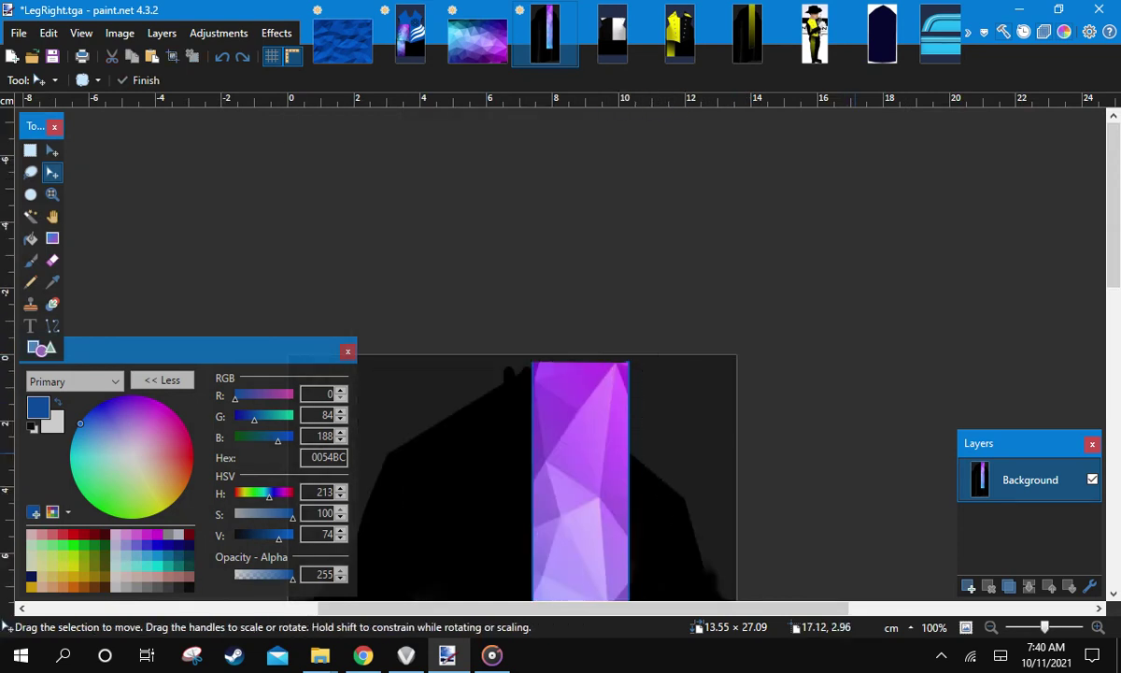
key(ctrl+shift+n)
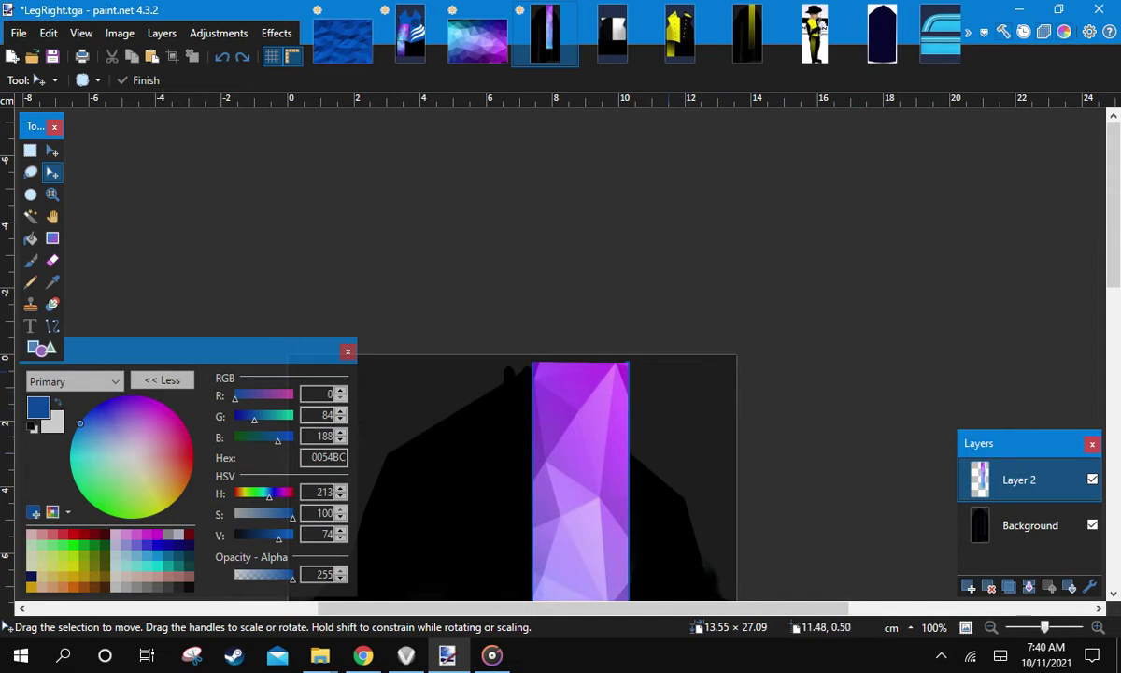
Select a rectangle and rotate it about 25° over the upper right corner of the low-poly strip on Layer 2
key(s)
drag(642, 363, 714, 504)
key(m)
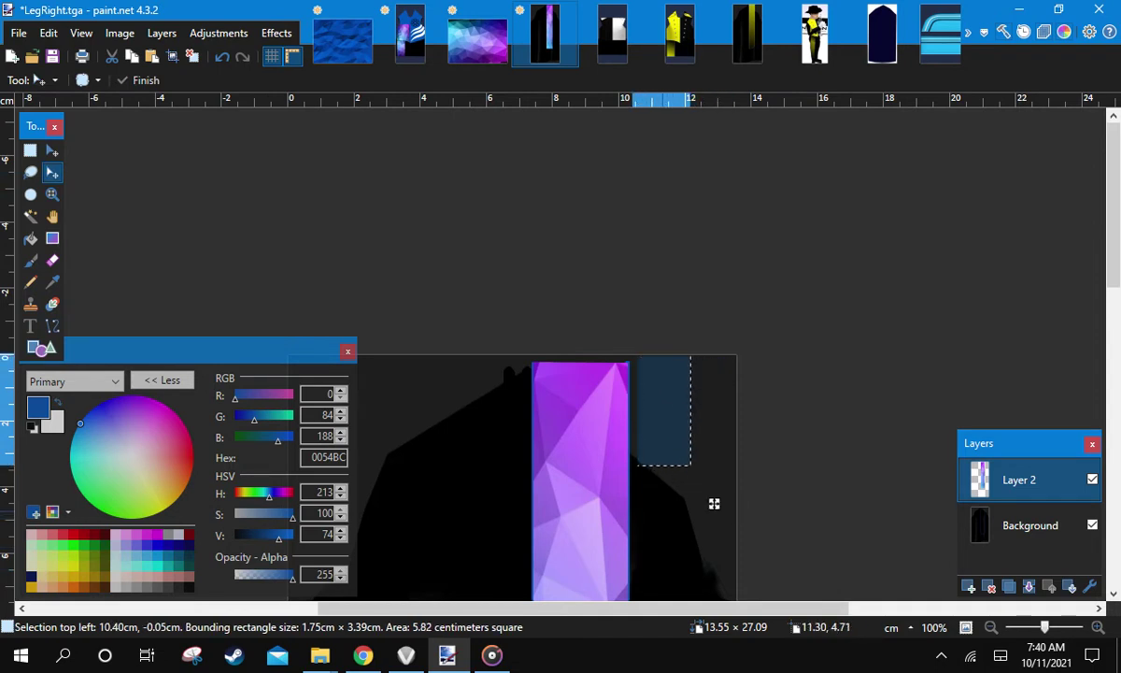
drag(659, 477, 742, 471)
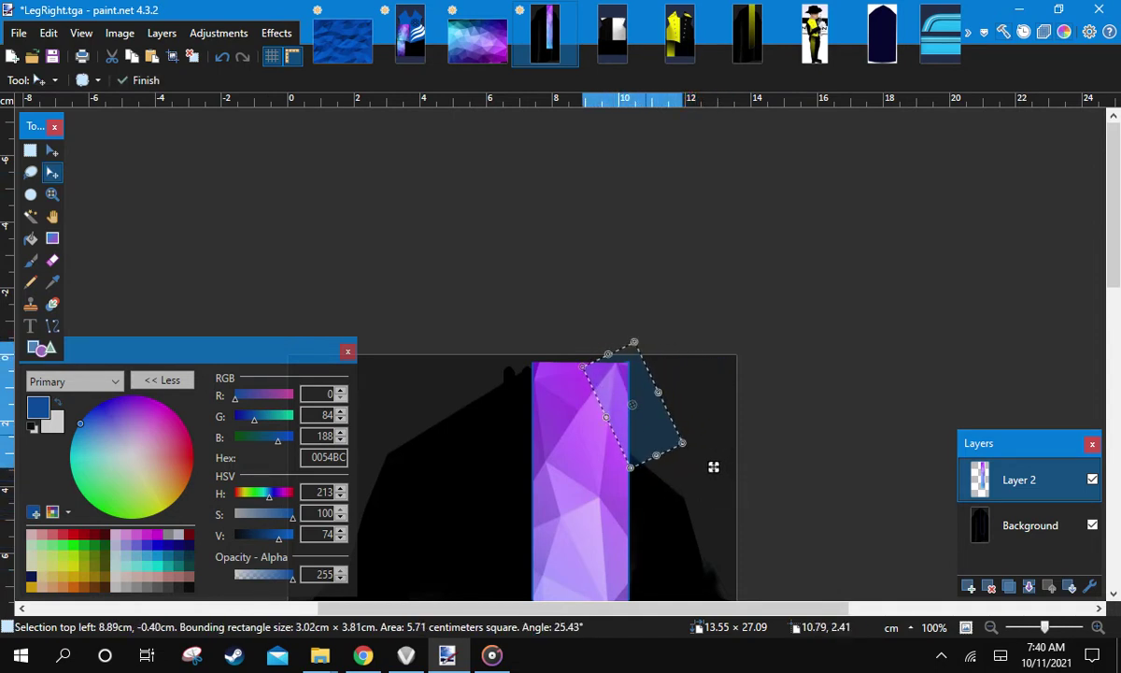
Try deleting the tilted selection and marking out a rectangle on the strip's other side, and undo both
key(Delete)
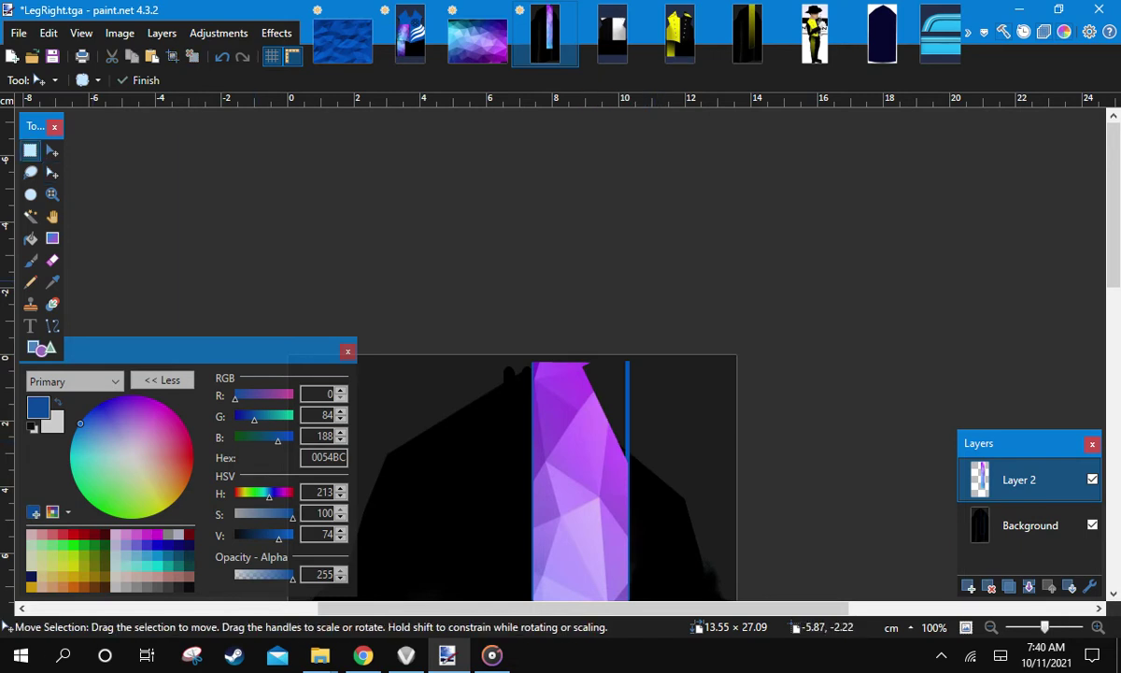
key(s)
drag(457, 366, 537, 481)
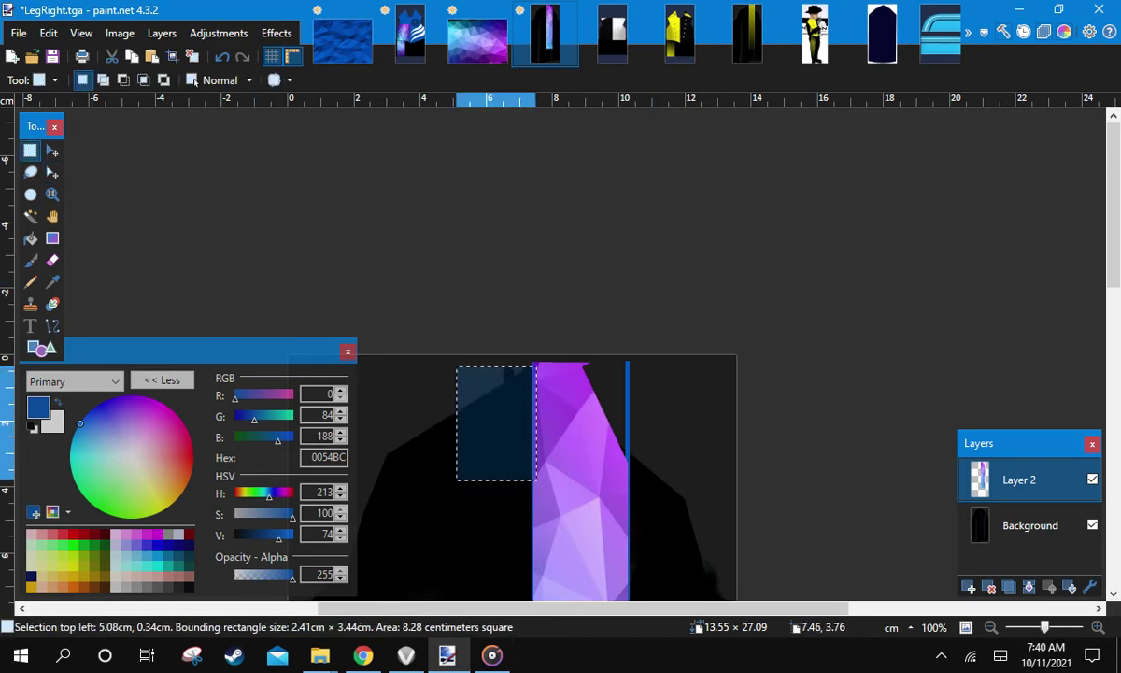
key(ctrl+z)
key(ctrl+z)
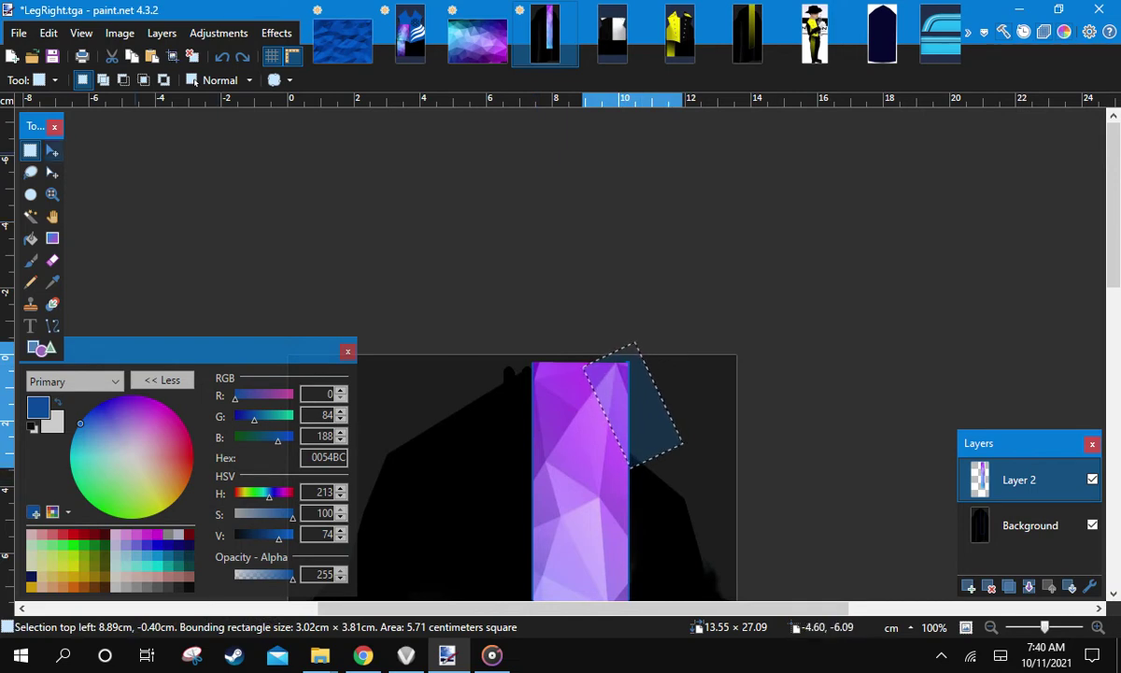
Reduce the selection's tilt so it covers a narrower wedge of the strip's upper right corner
key(m)
drag(660, 481, 712, 484)
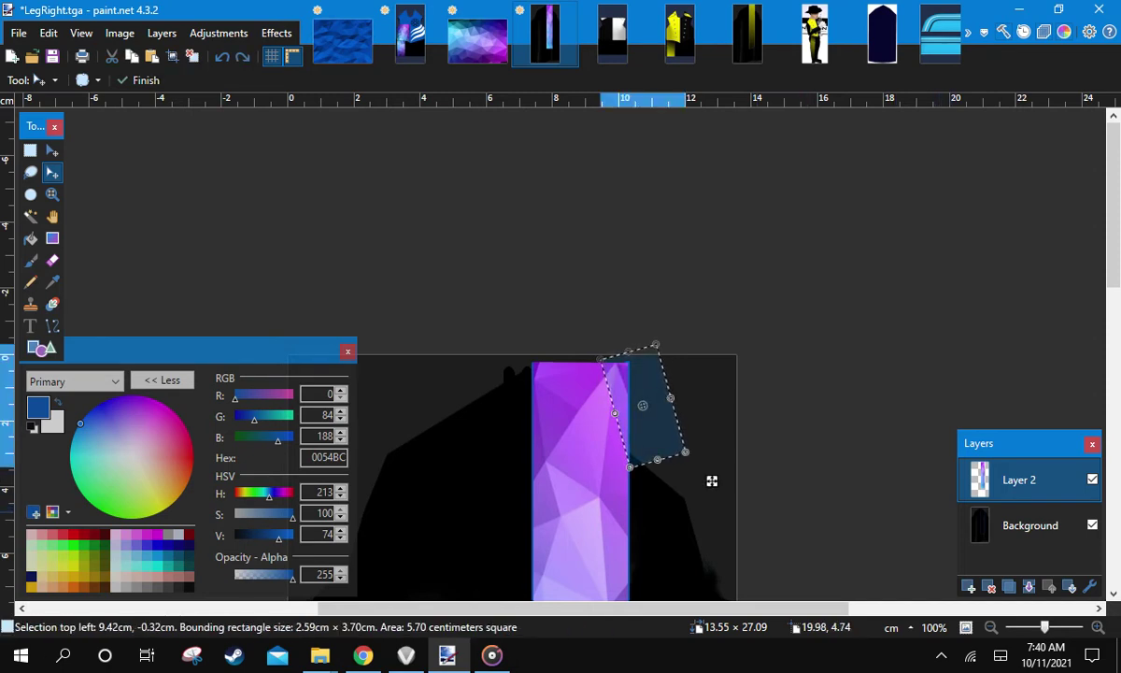
key(m)
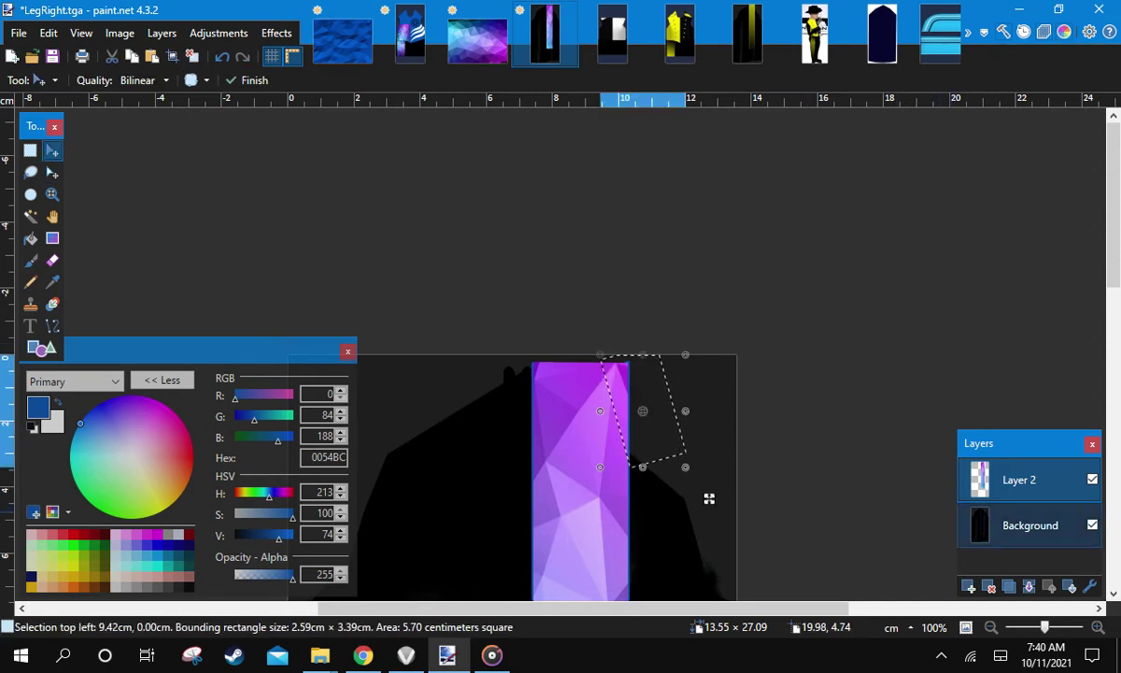
Try to remove the tilted selection's area with the Background layer active, and undo the removal
key(ctrl+x)
click(1018, 524)
key(ctrl+v)
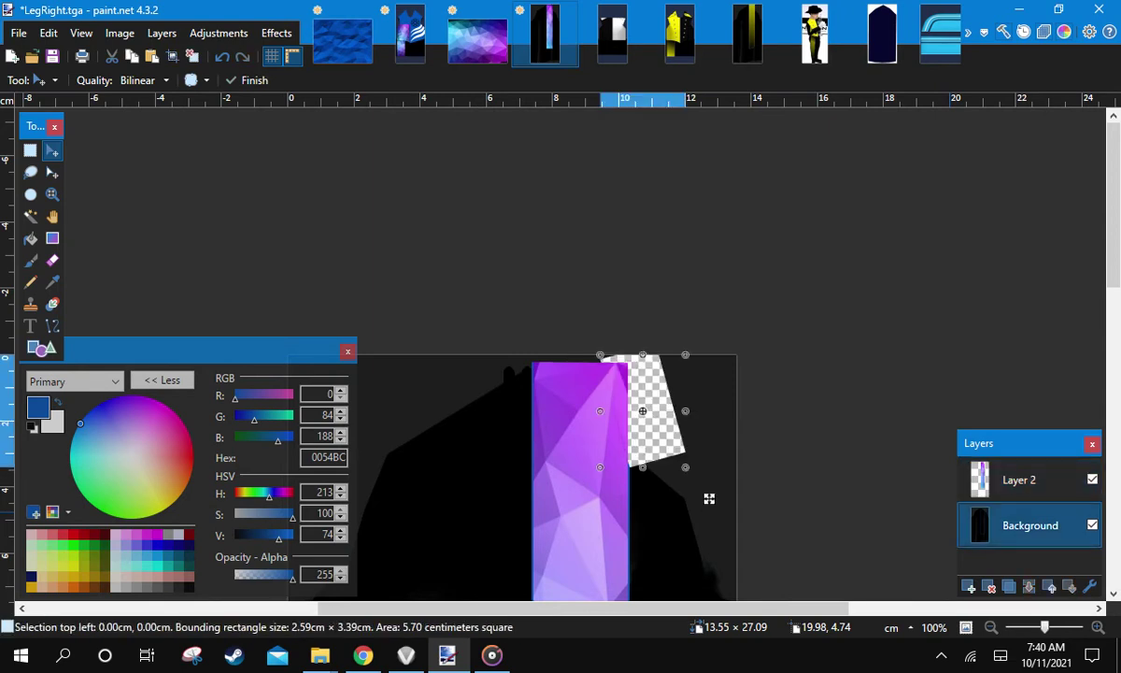
key(ctrl+z)
key(ctrl+z)
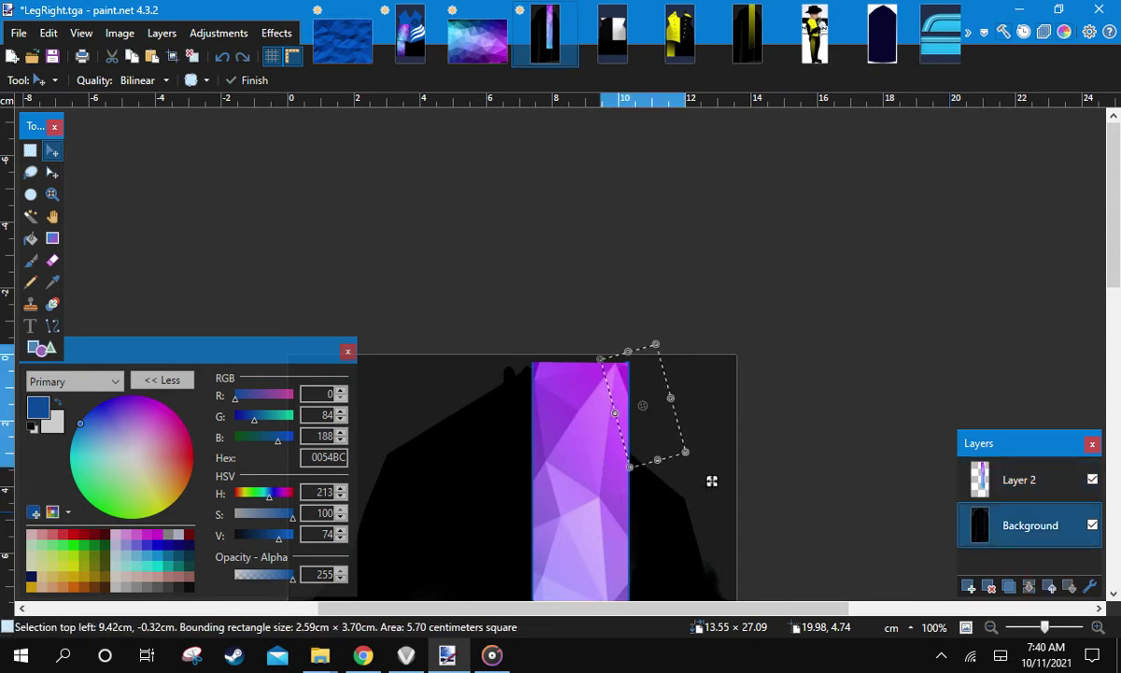
Delete the selected upper right corner of the low-poly strip on Layer 2
key(ctrl+y)
key(alt+Page_Up)
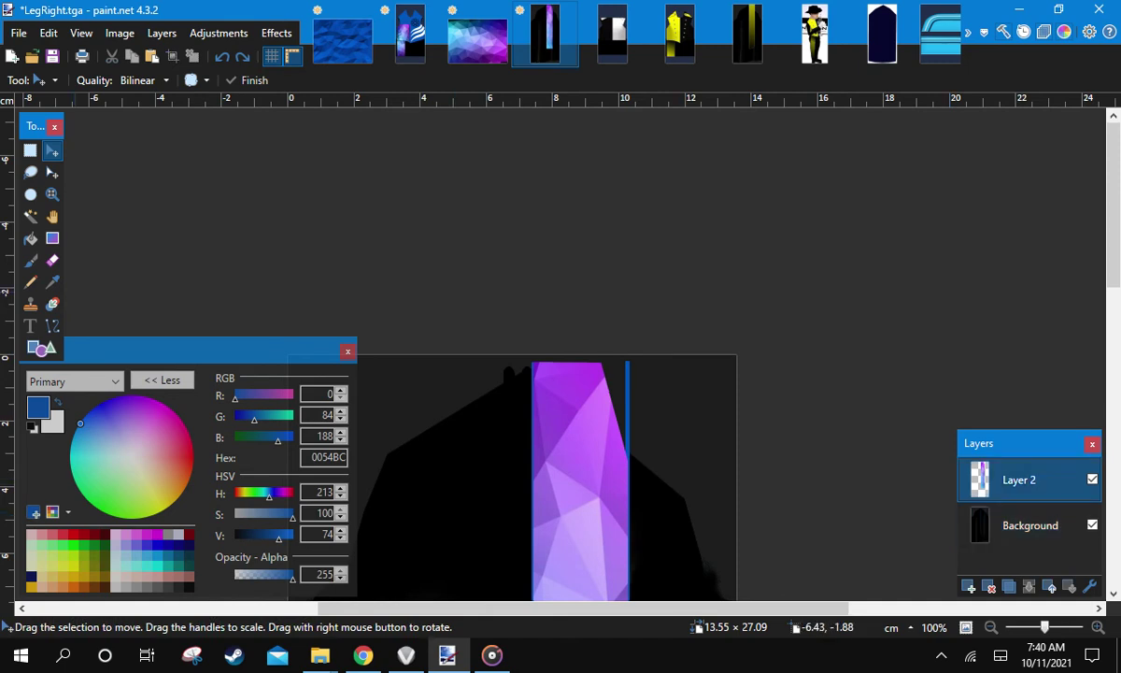
drag(442, 357, 491, 445)
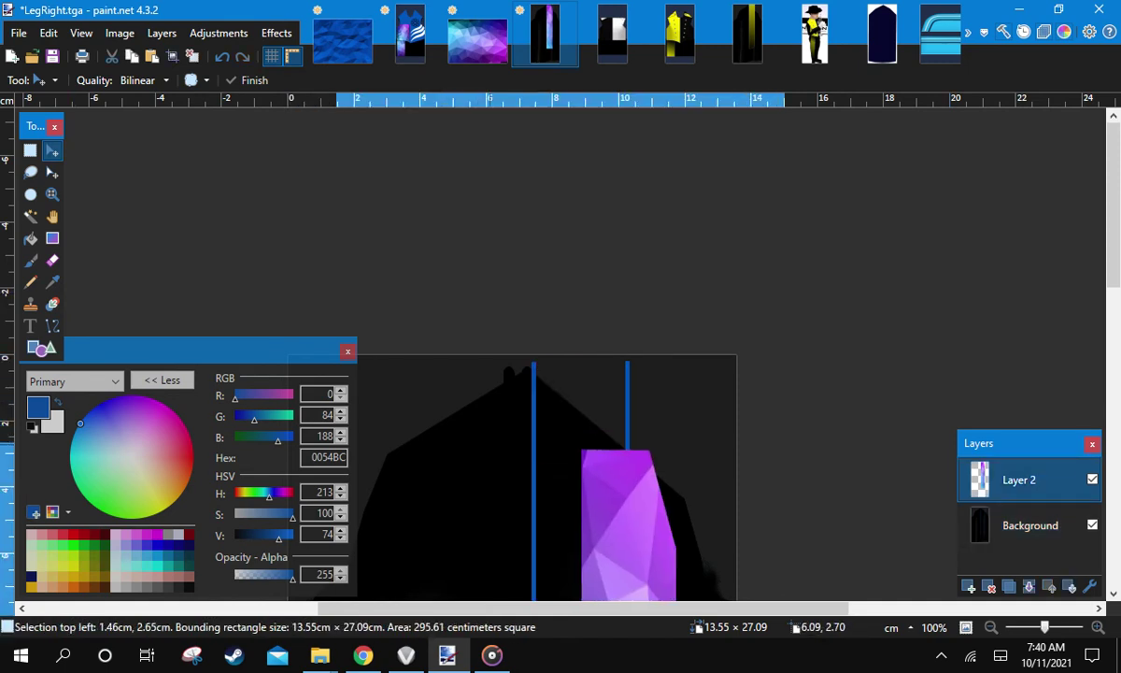
key(ctrl+z)
Select a rectangle about 1.6 × 2.7 cm, rotate it about 15° over the strip's upper left corner, and delete that corner
key(s)
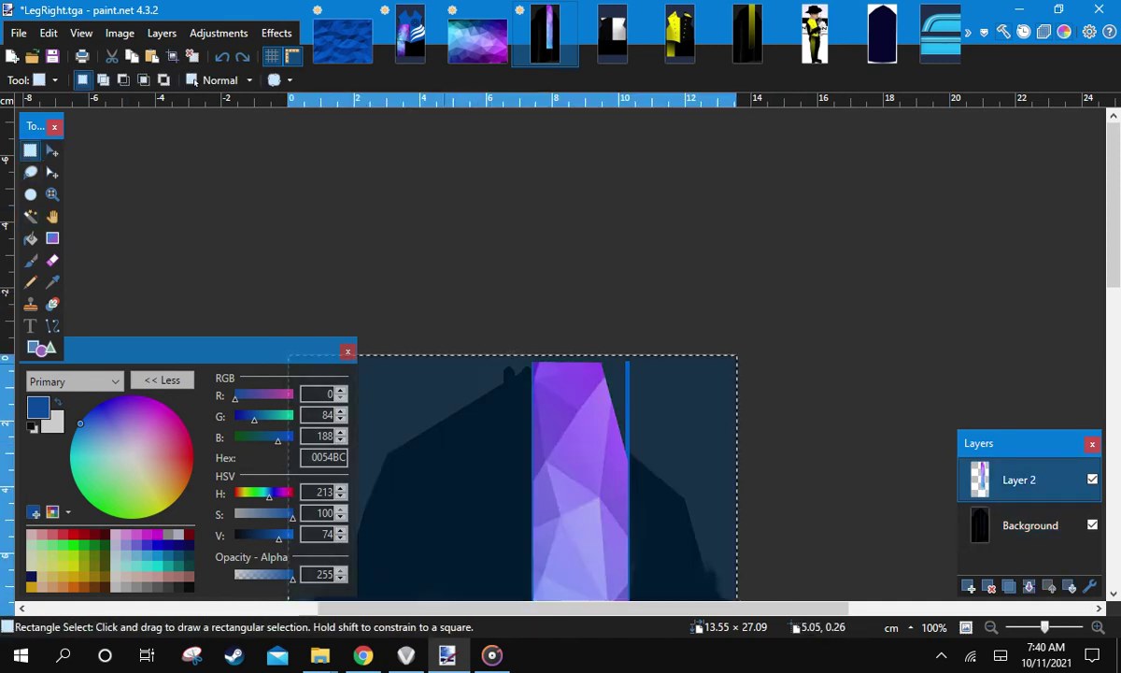
drag(442, 364, 496, 442)
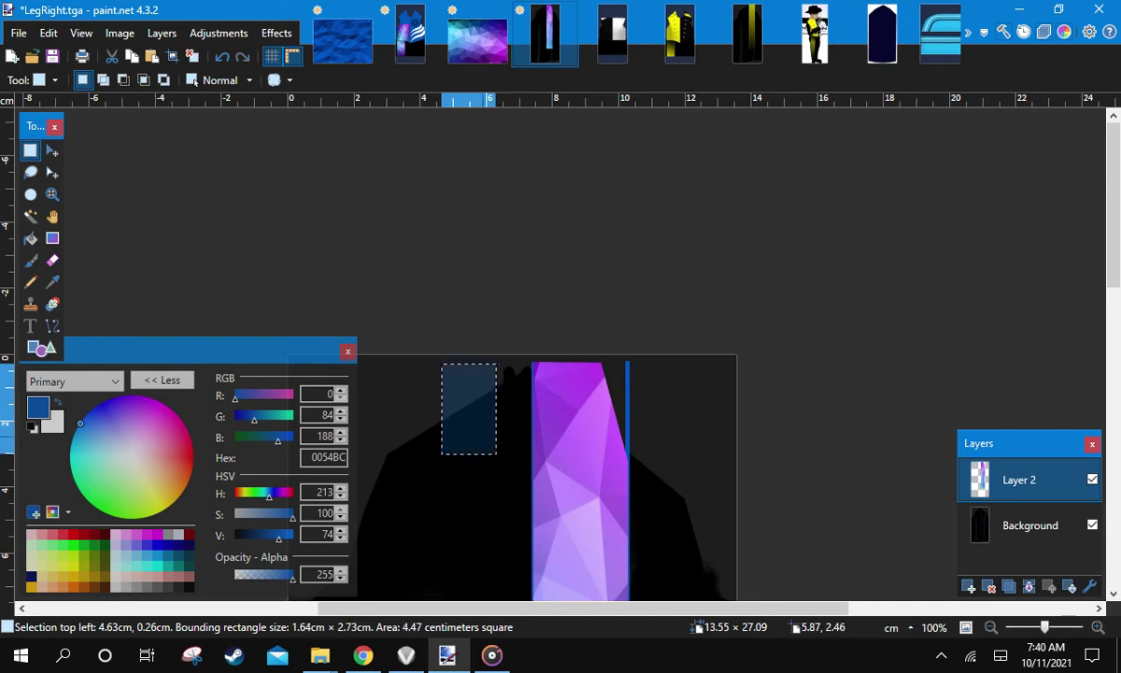
key(m)
mouse_move(516, 487)
mouse_down()
mouse_move(488, 498)
mouse_move(534, 471)
mouse_up()
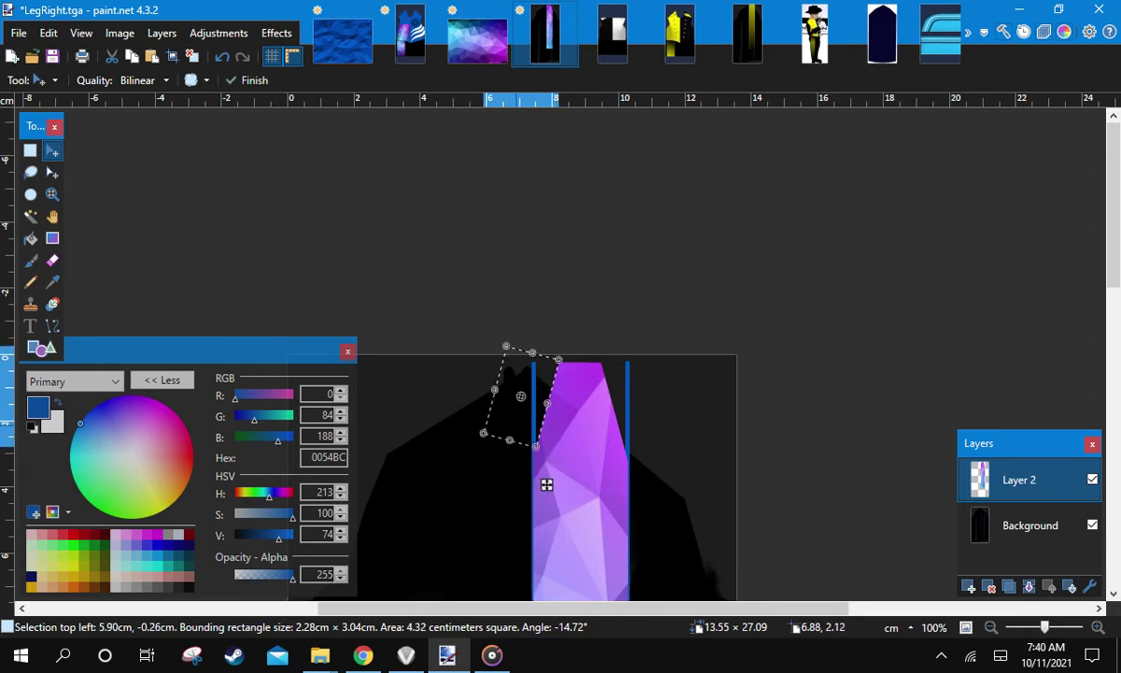
key(Delete)
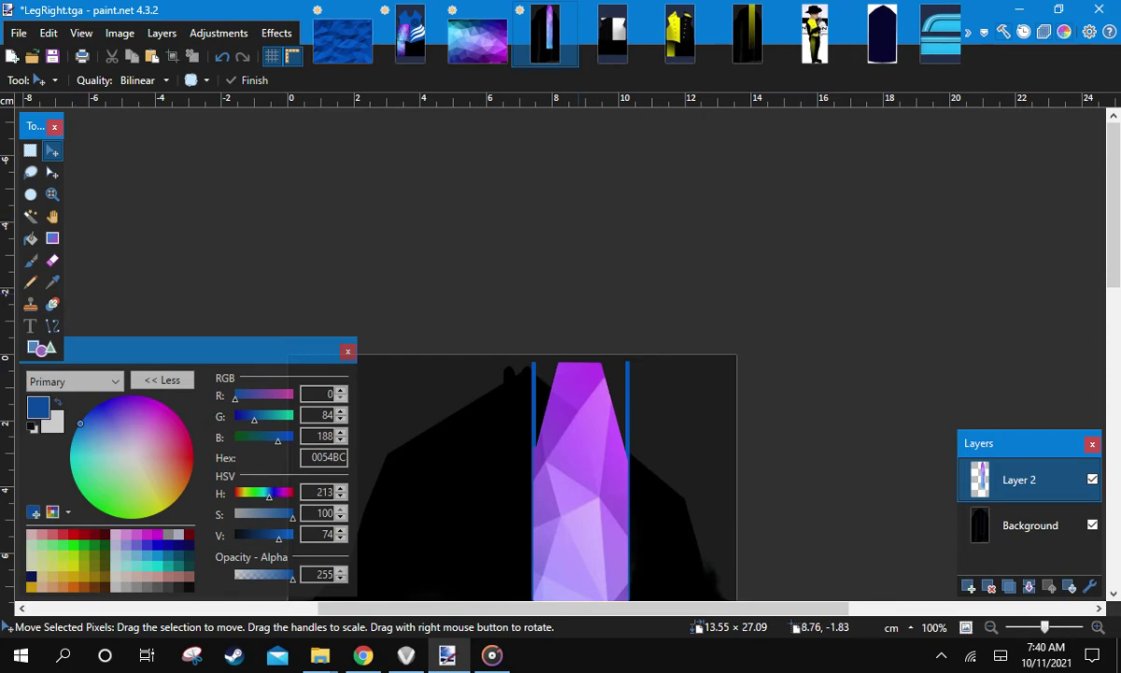
Merge Layer 2 down into the Background and save the LegRight texture
scroll(584, 346, down, 3)
click(1029, 587)
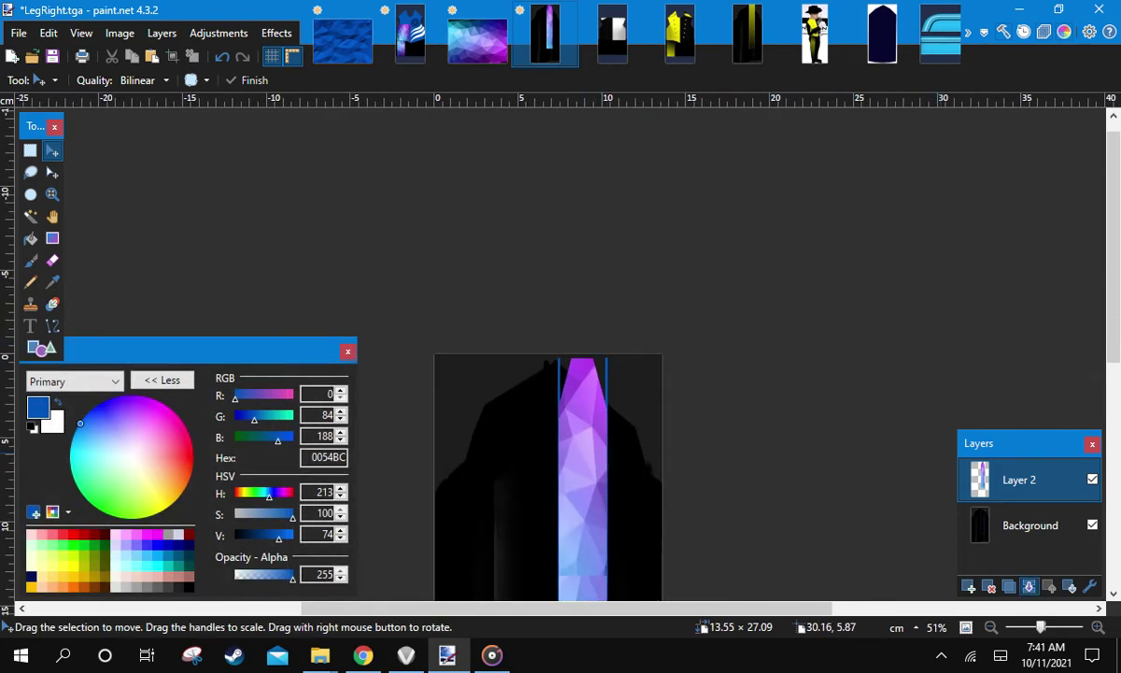
key(ctrl+s)
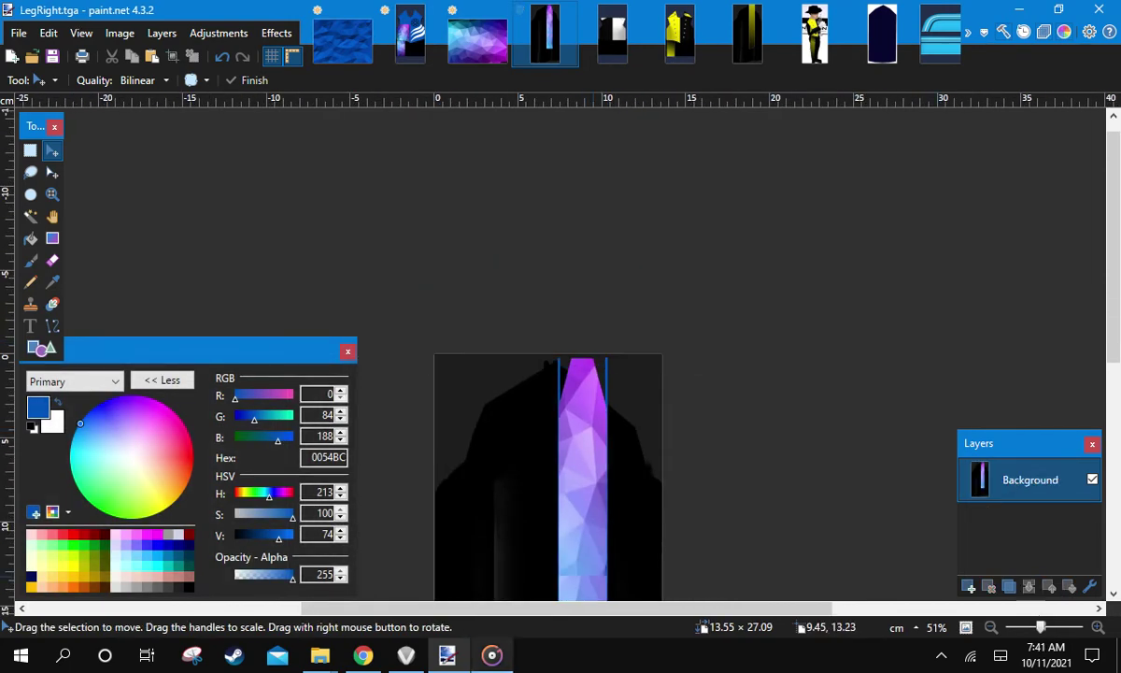
Switch to EnVision and reapply the BlueAndBlack01 texture to the LegRight region, checking it against the edited image
click(406, 655)
click(63, 349)
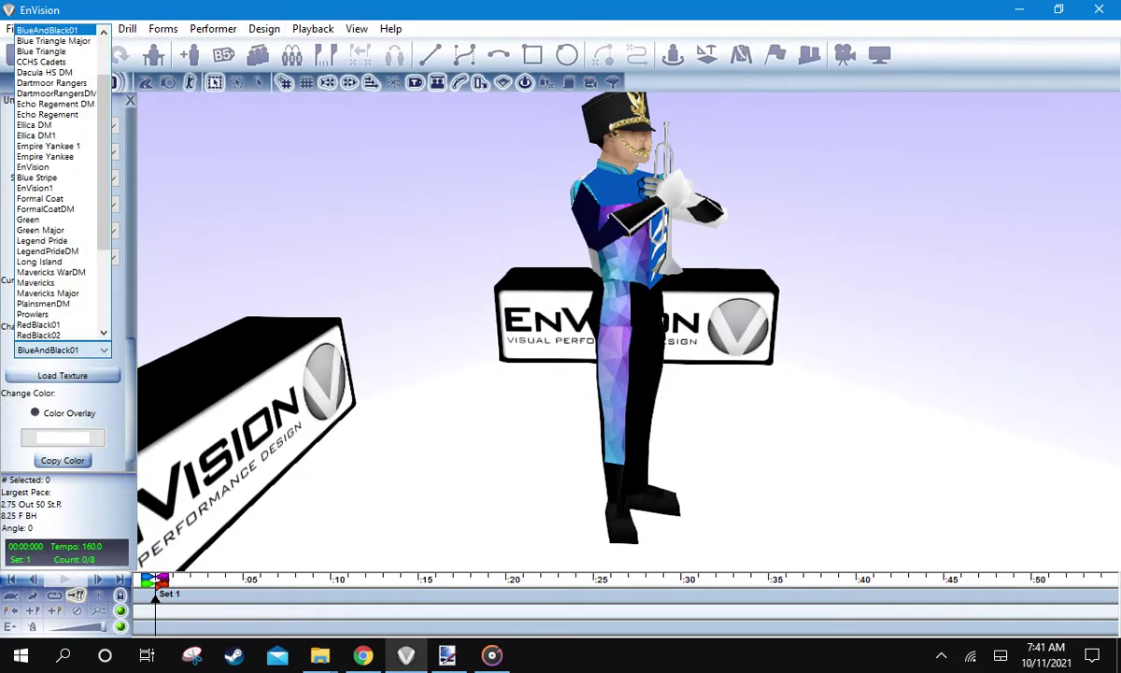
scroll(56, 210, up, 2)
click(48, 93)
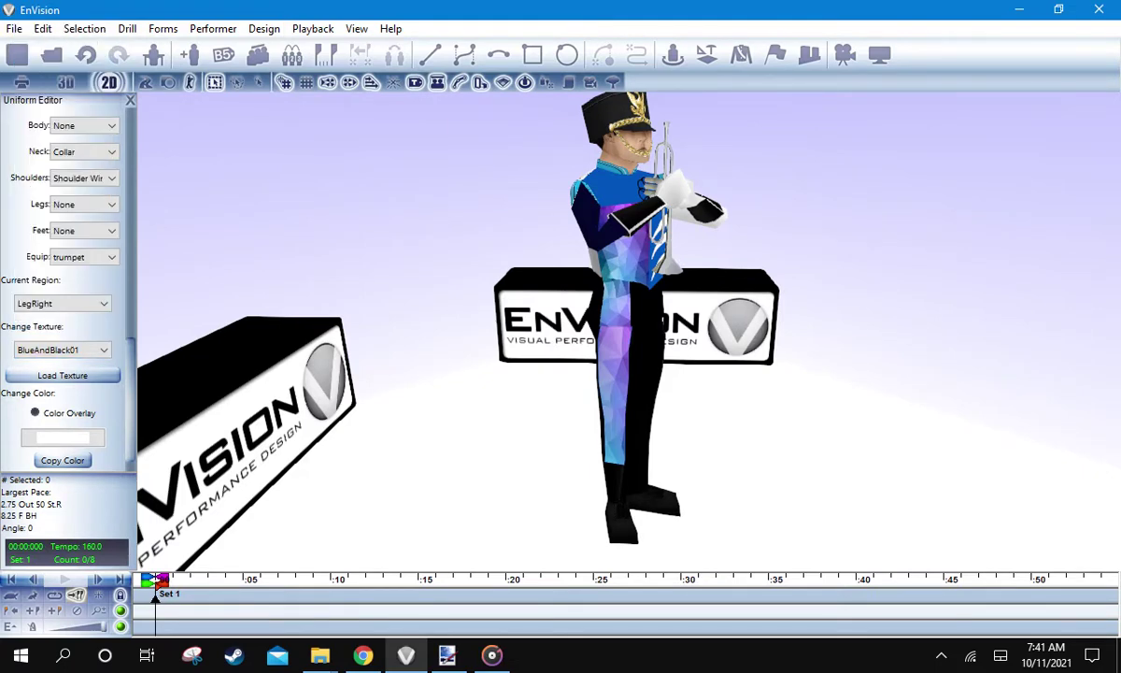
key(alt+Tab)
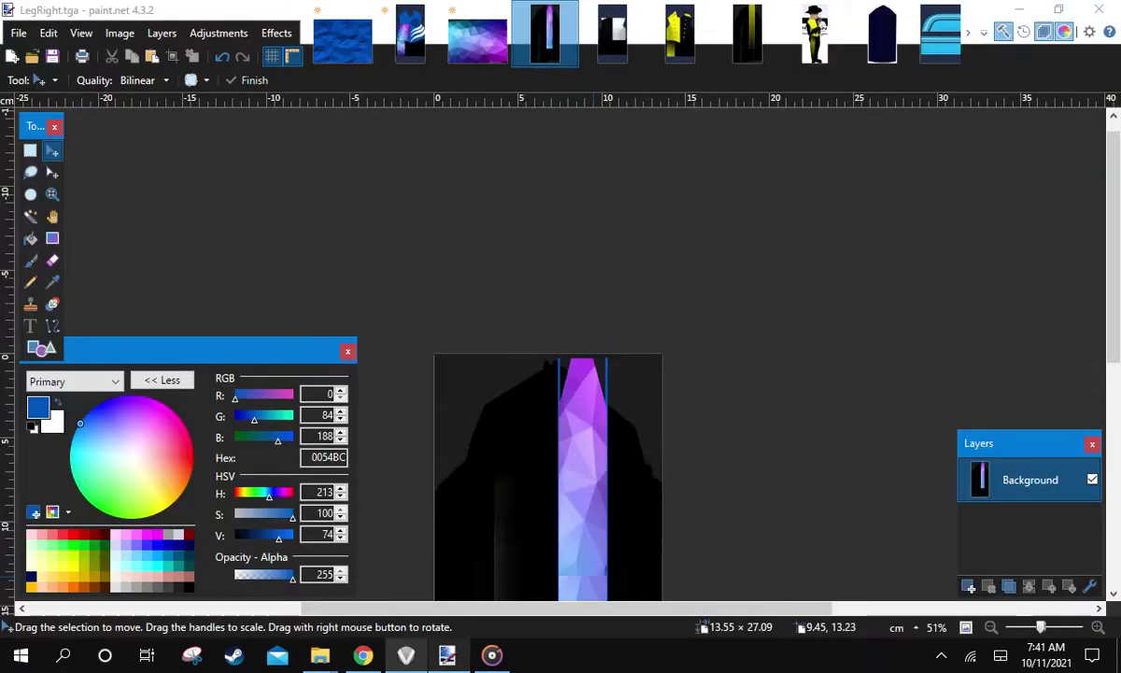
key(alt+Tab)
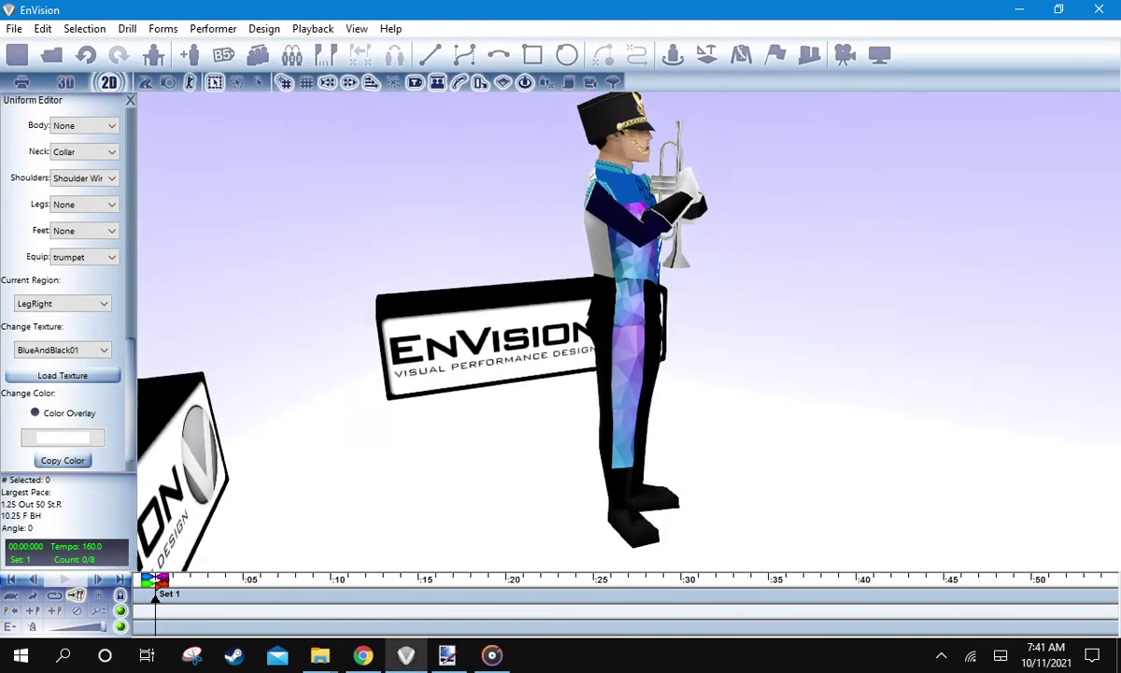
Inspect the performer's right leg, then switch to the LegRight texture in paint.net and undo the merge of Layer 2
drag(560, 355, 729, 355)
key(alt+Tab)
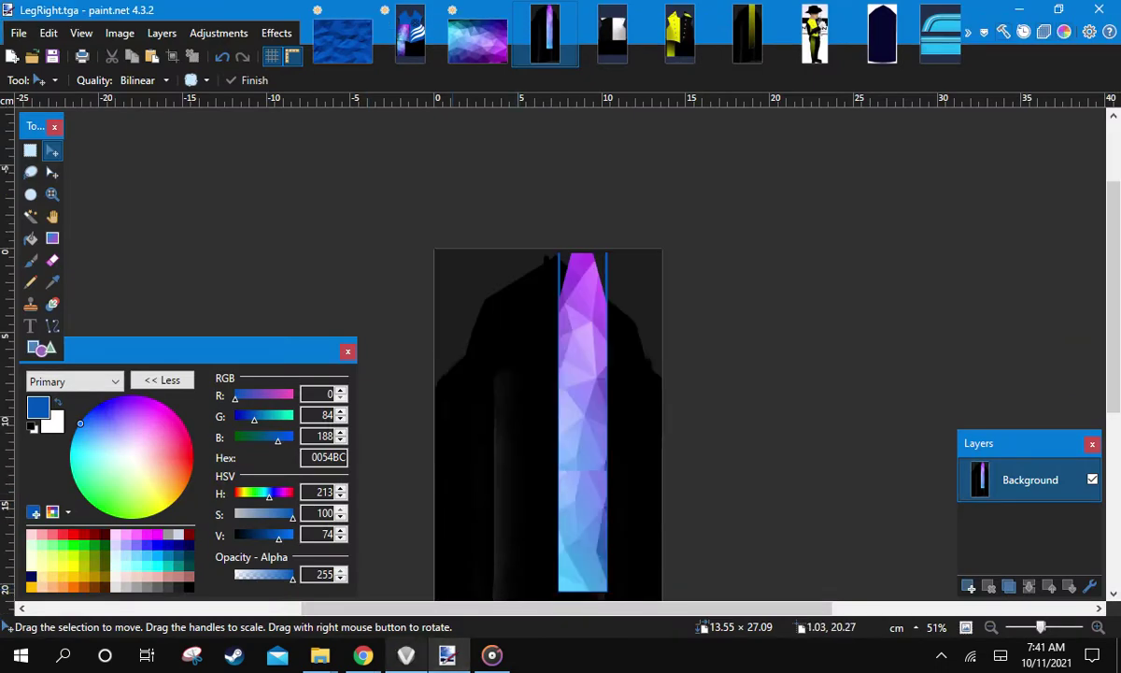
key(alt+Tab)
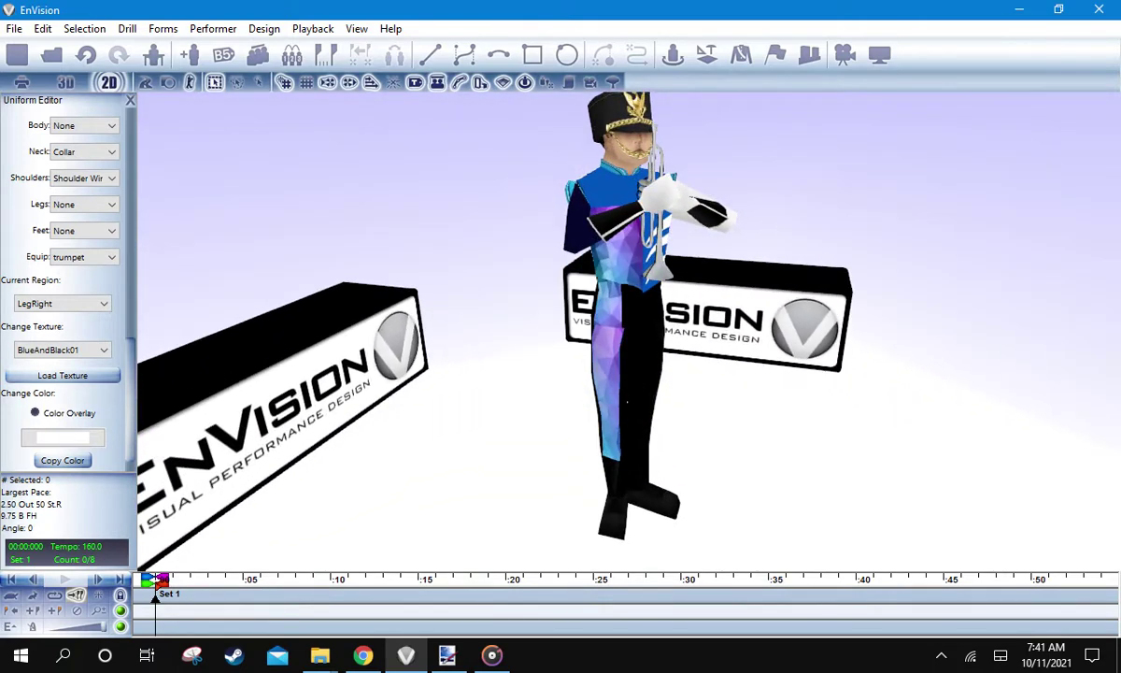
key(alt+Tab)
scroll(549, 374, up, 5)
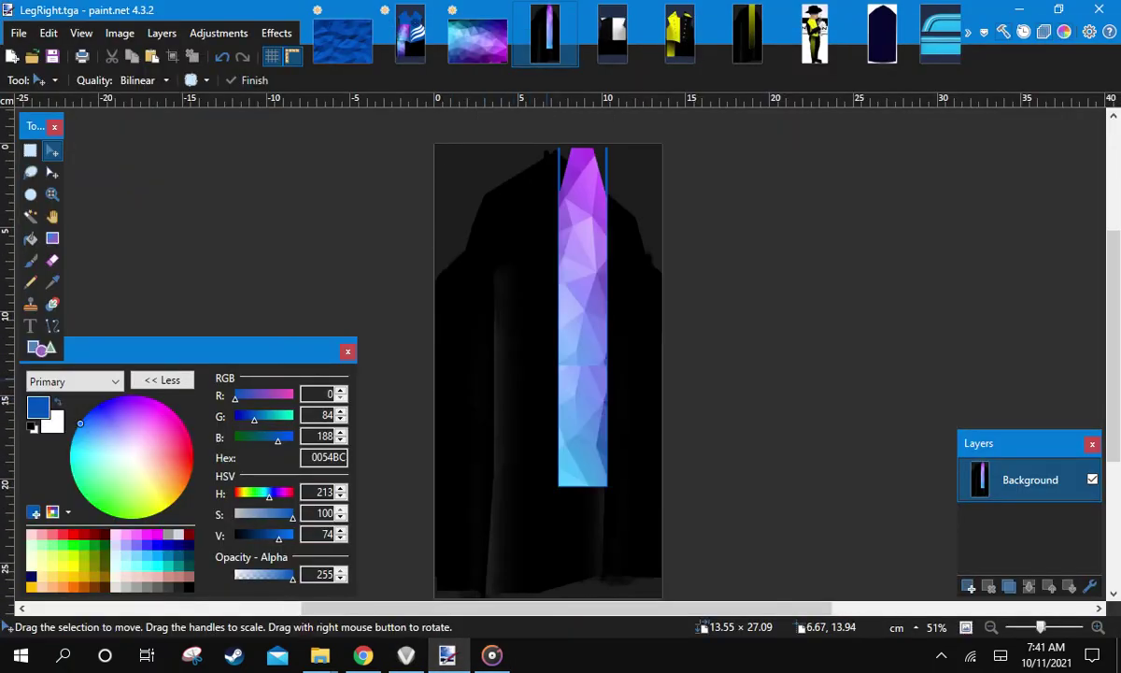
key(ctrl+shift+v)
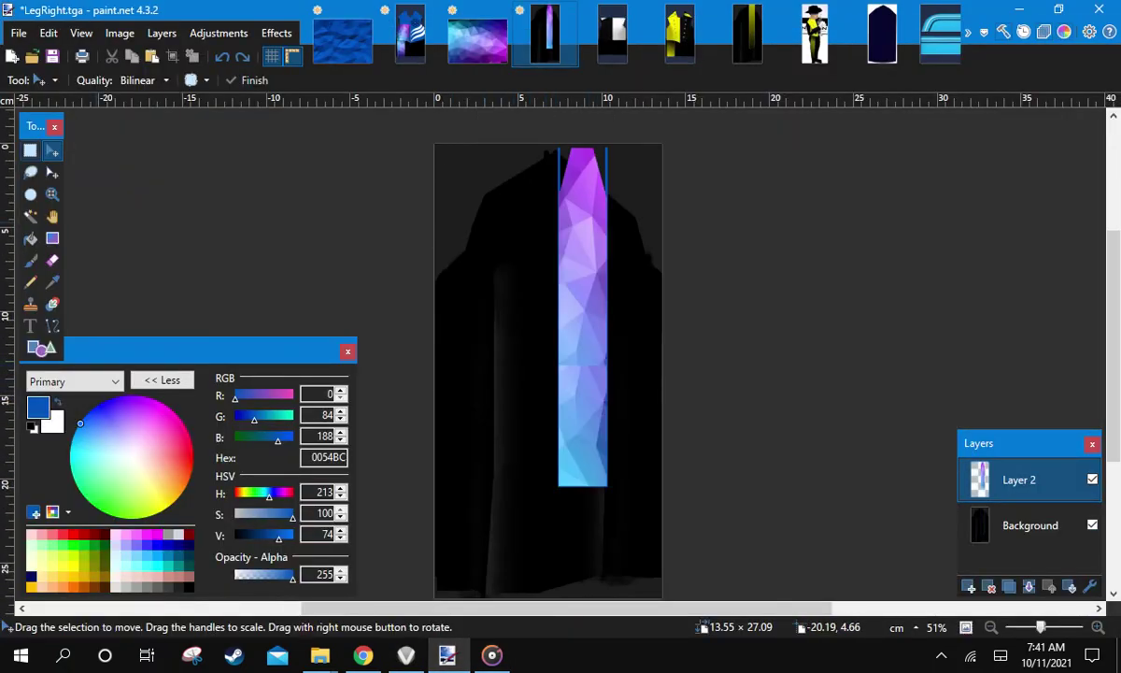
Select a rectangle about 4.8 × 7.6 cm over the lower part of the low-poly strip, check it against EnVision's model, and delete that part
key(s)
scroll(653, 375, up, 4)
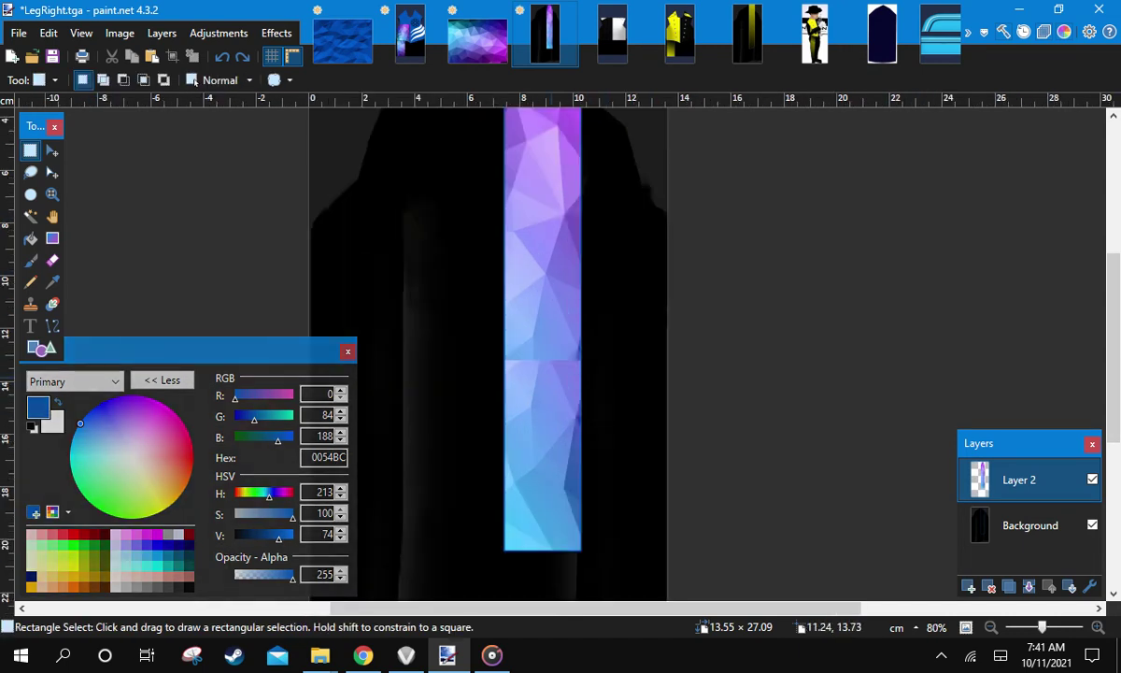
scroll(531, 383, up, 4)
scroll(532, 383, down, 3)
drag(483, 581, 625, 356)
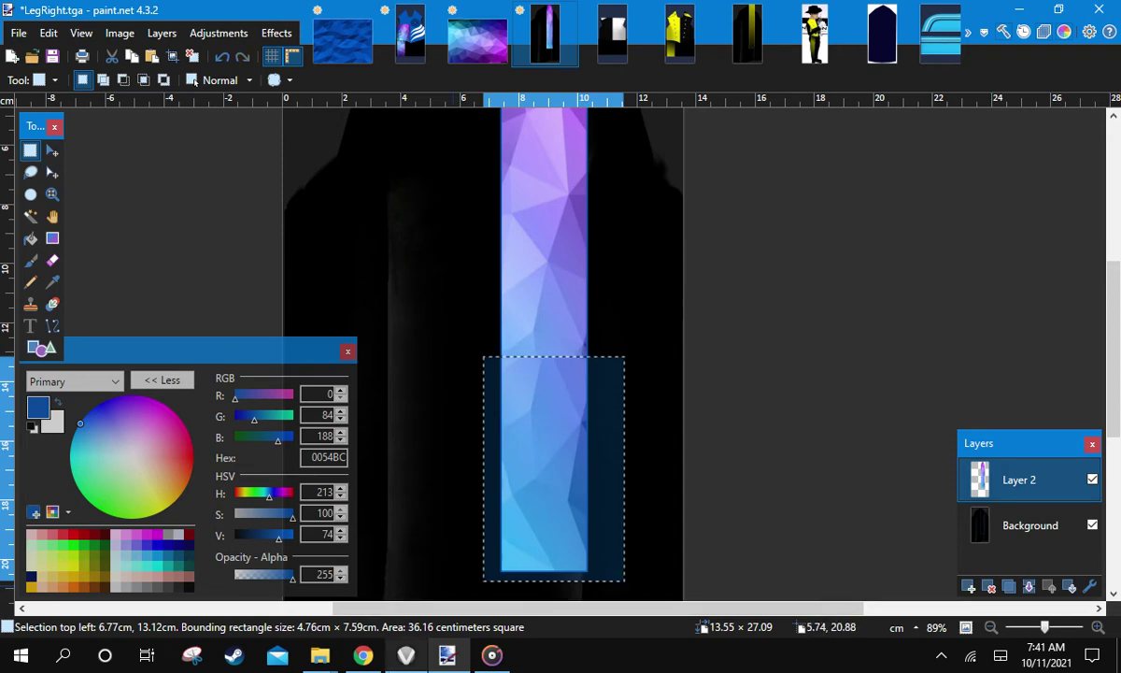
click(406, 655)
mouse_move(448, 439)
mouse_down()
mouse_move(533, 421)
mouse_move(598, 374)
mouse_up()
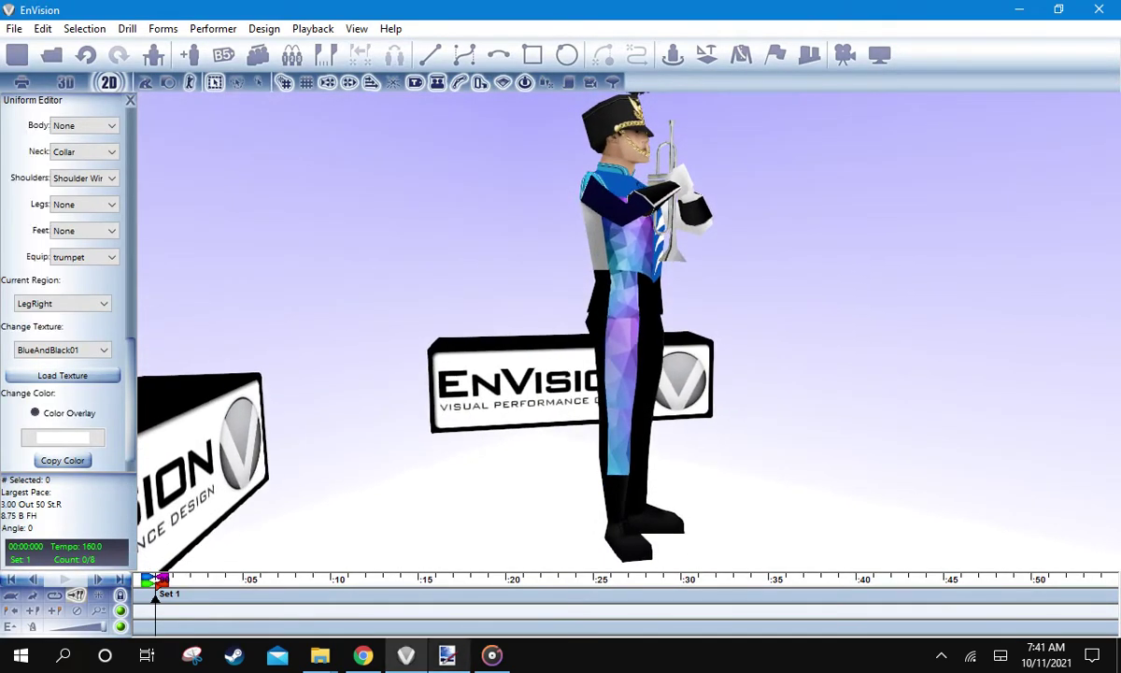
click(493, 655)
click(448, 655)
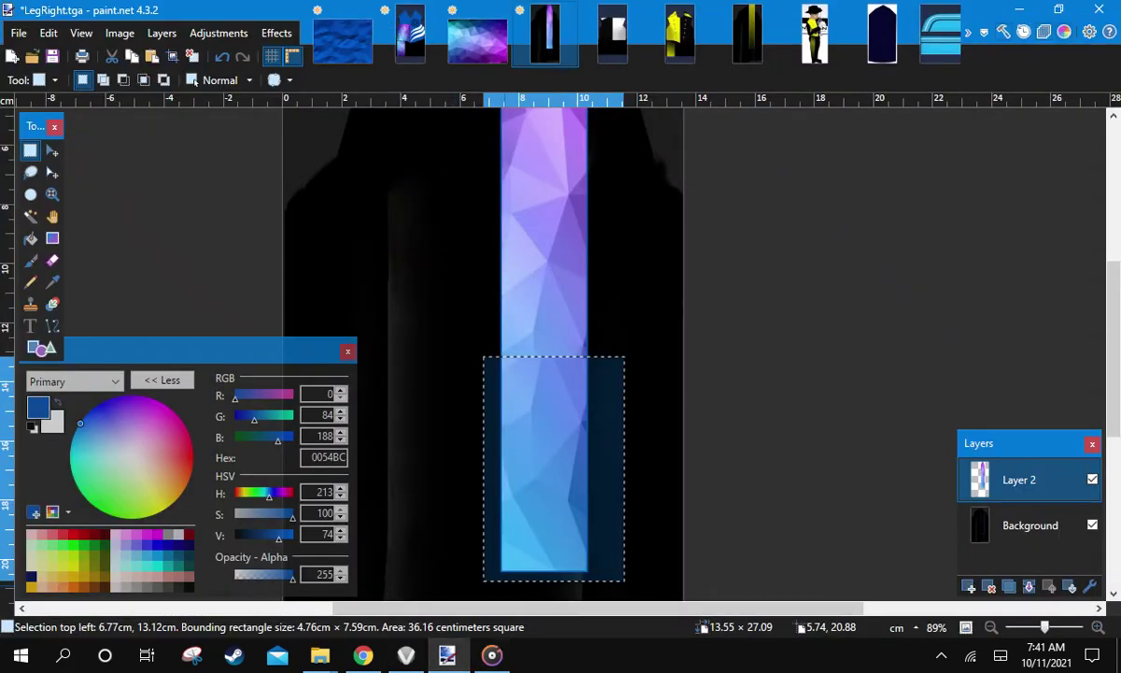
key(Delete)
Draw a black 5-pixel diagonal line rising to the right across the strip's lower end, plus a vertical black line beside its left edge
scroll(458, 348, up, 12)
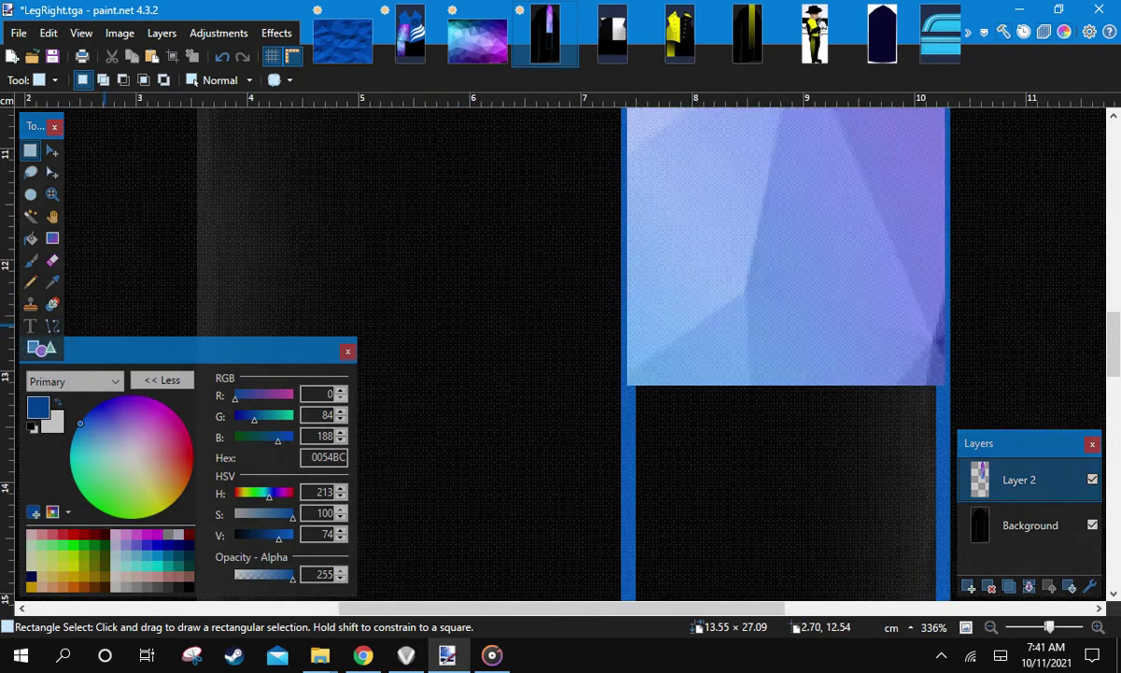
click(52, 325)
click(33, 427)
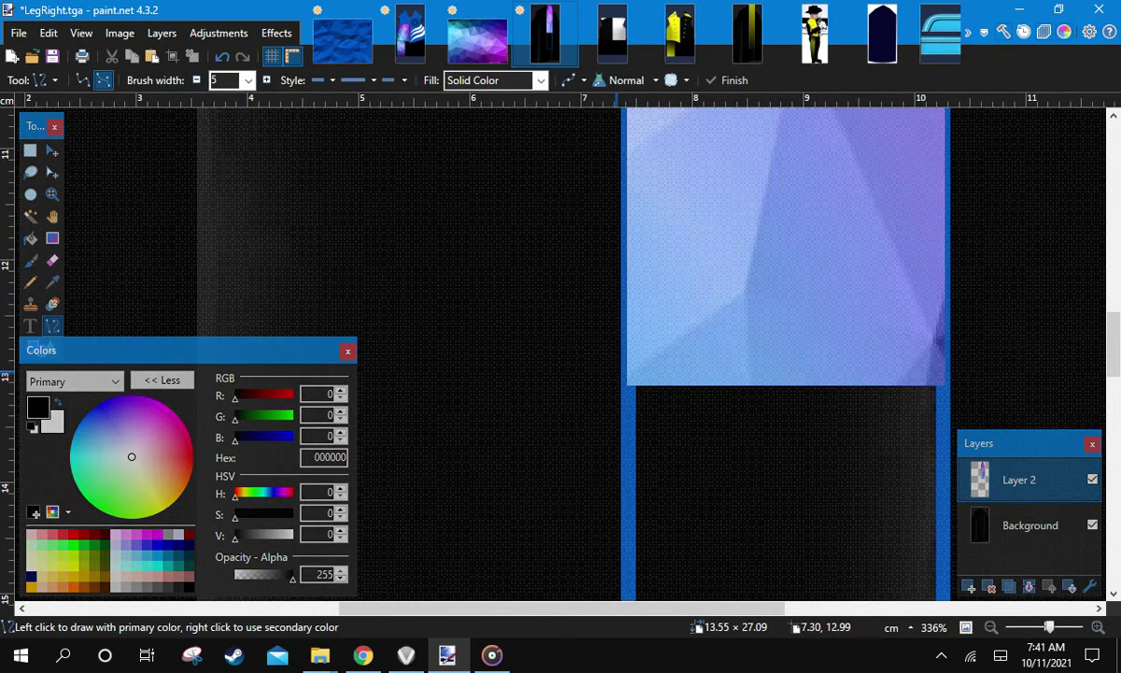
drag(587, 344, 979, 166)
key(Return)
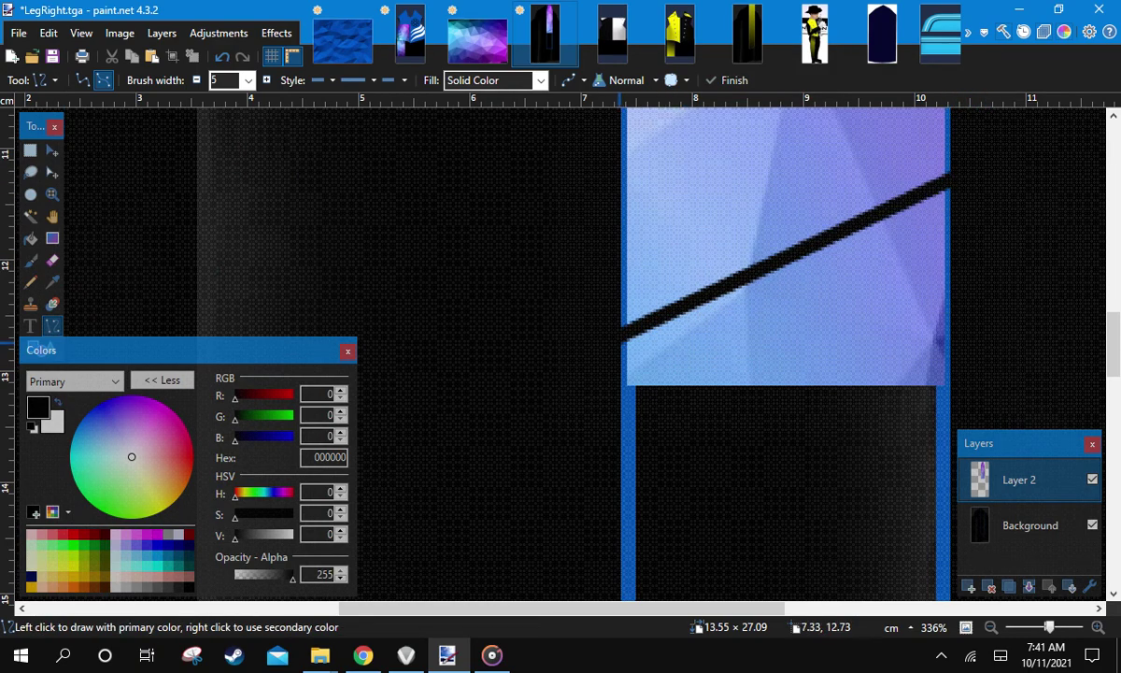
drag(615, 318, 611, 178)
key(Return)
Cover the bottom edge of the blue outline with a horizontal black line about 3.3 cm long
scroll(668, 202, up, 3)
drag(668, 202, 566, 432)
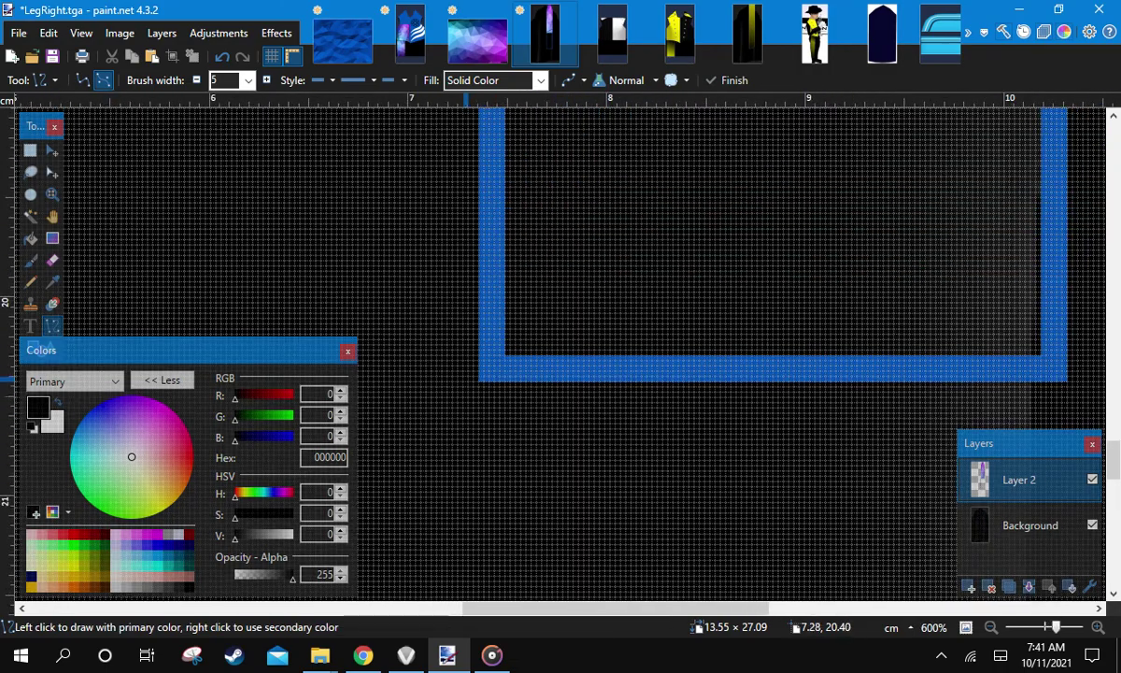
drag(468, 371, 996, 369)
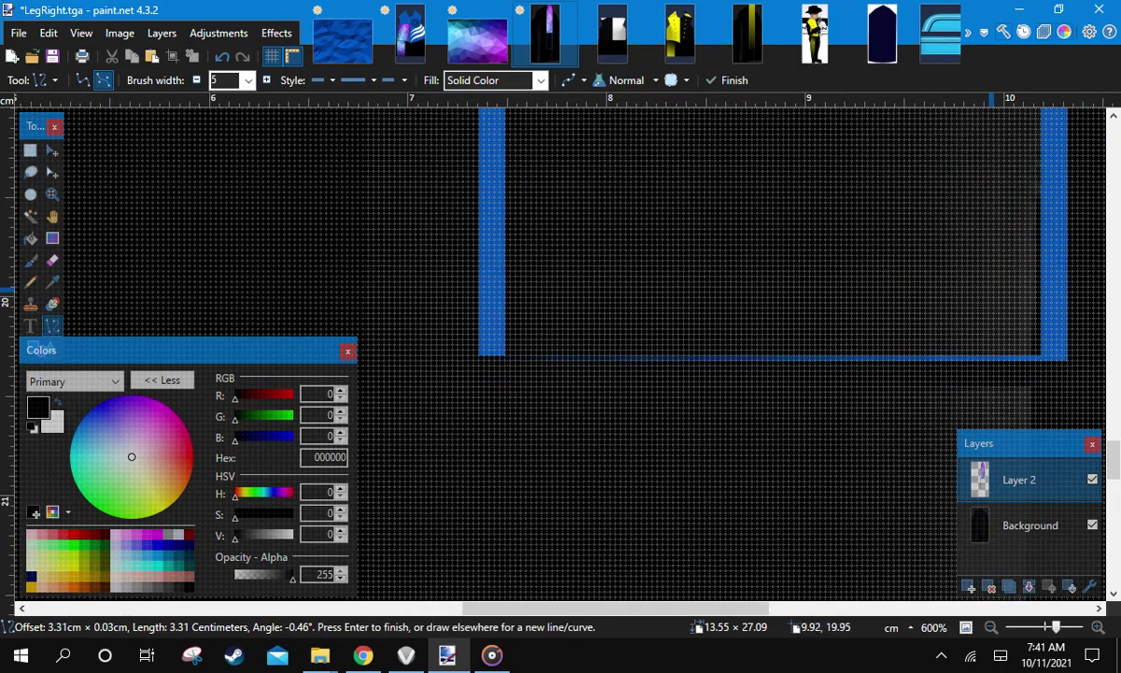
key(Return)
Draw a near-vertical black line about 9.4 cm long beside the outline's right edge and a 0.35 cm one near the diagonal's right end
drag(991, 290, 660, 353)
drag(746, 441, 758, 325)
scroll(752, 196, up, 15)
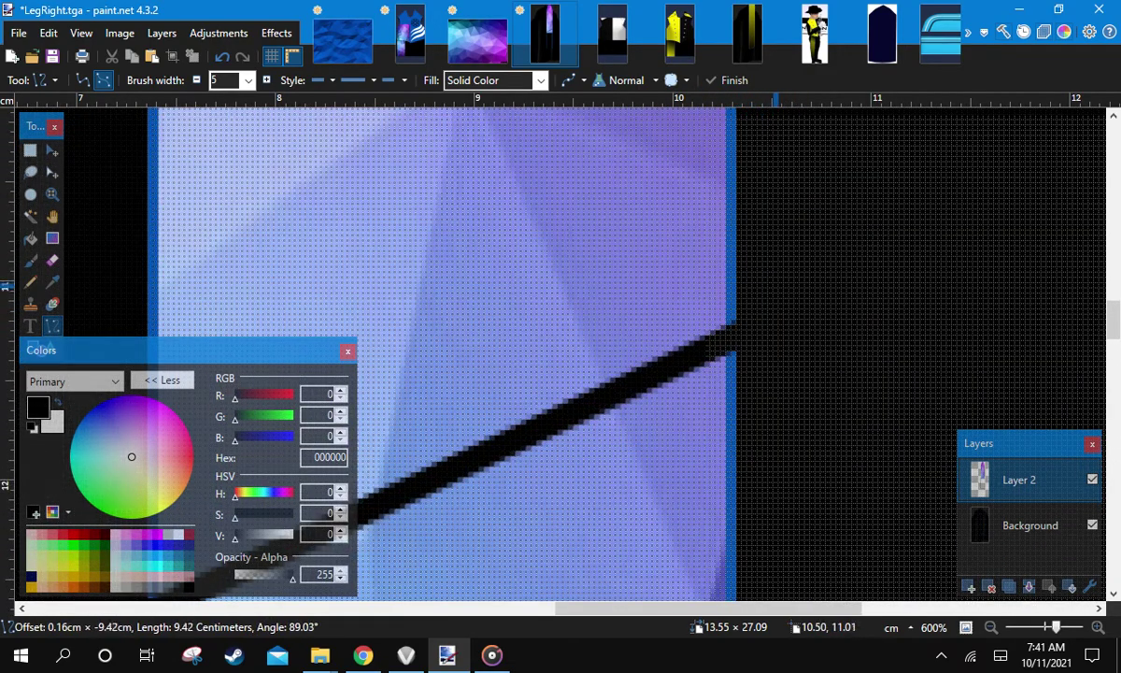
drag(774, 284, 776, 285)
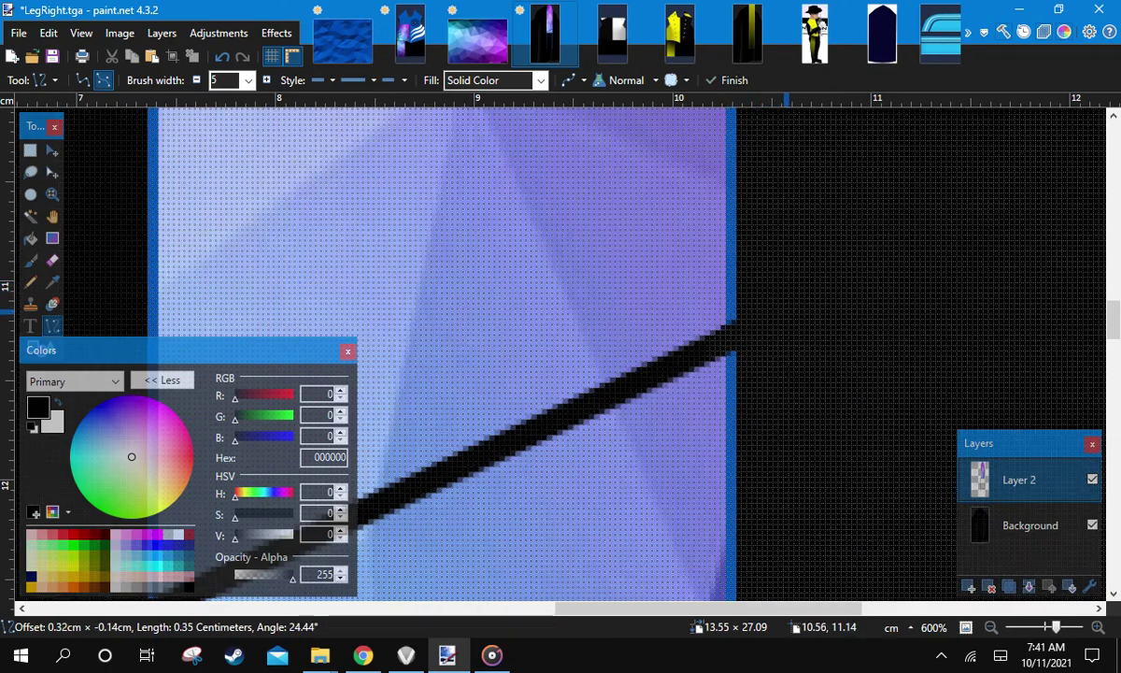
key(Return)
Fill the area below the diagonal line with black at 73% tolerance, covering the leftover pattern and blue outline
scroll(835, 317, down, 3)
scroll(828, 318, down, 3)
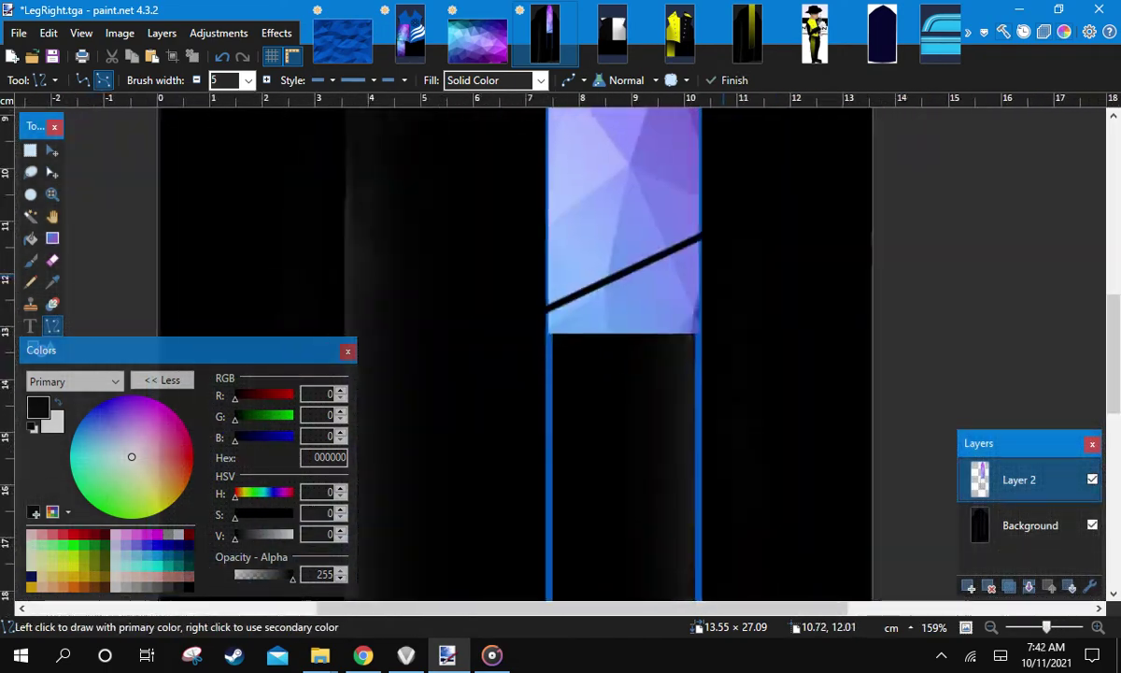
key(f)
click(650, 387)
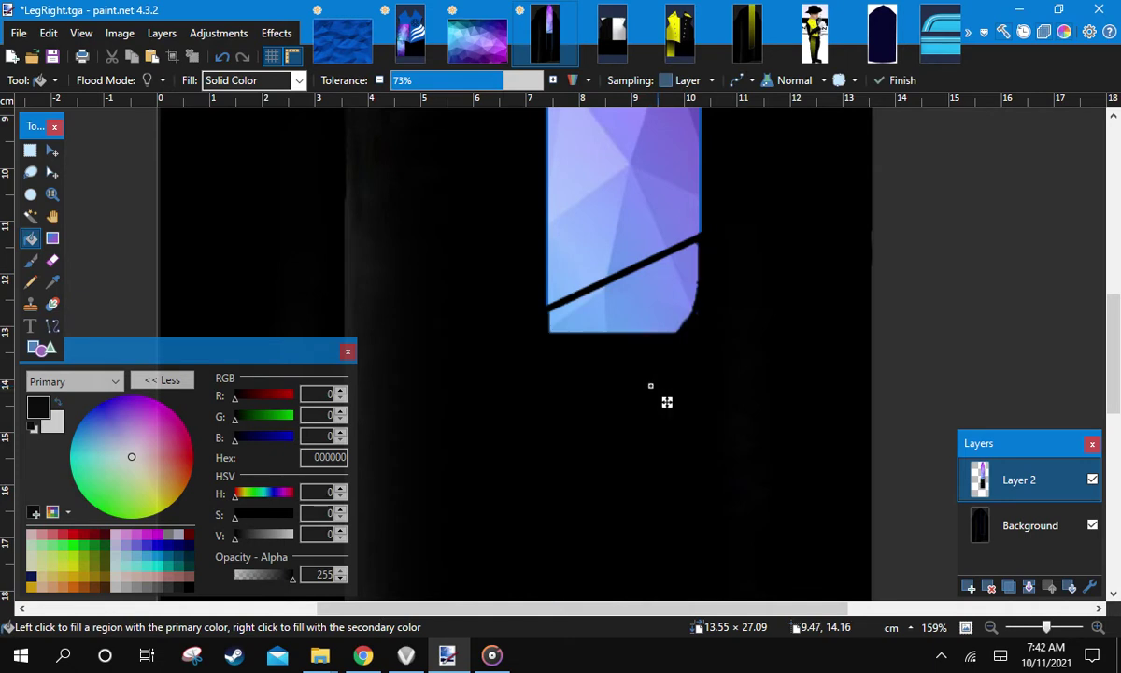
scroll(669, 392, down, 3)
scroll(669, 365, down, 3)
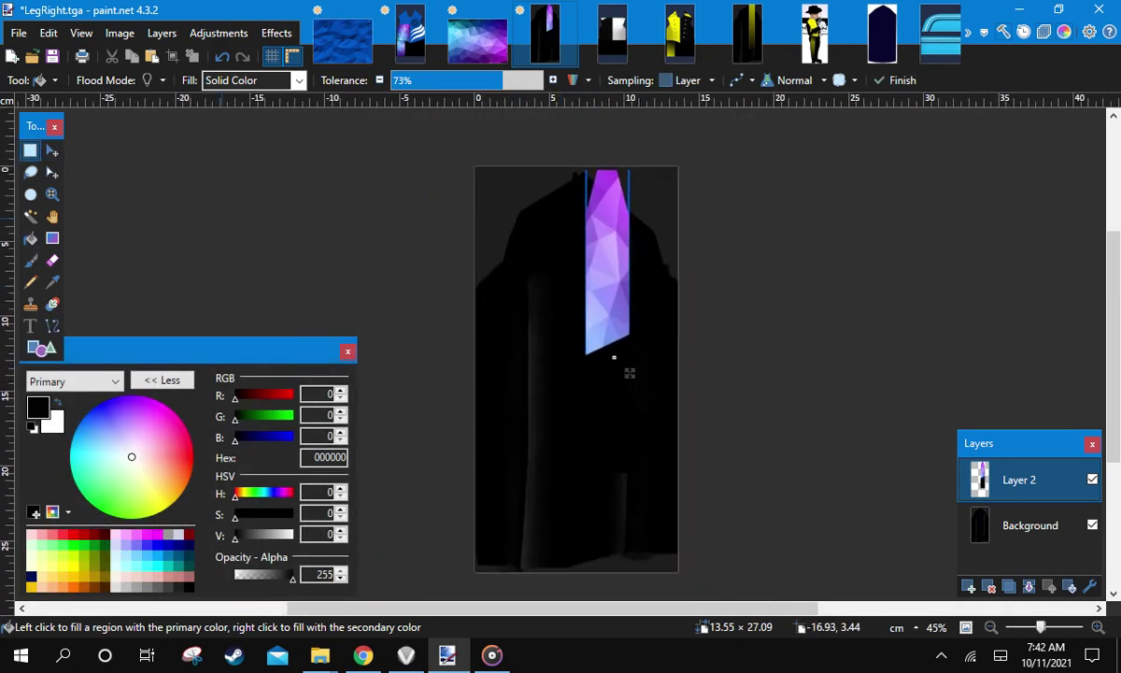
Deselect everything, merge Layer 2 down into the Background, and save the shortened LegRight texture
key(s)
key(ctrl+d)
key(ctrl+m)
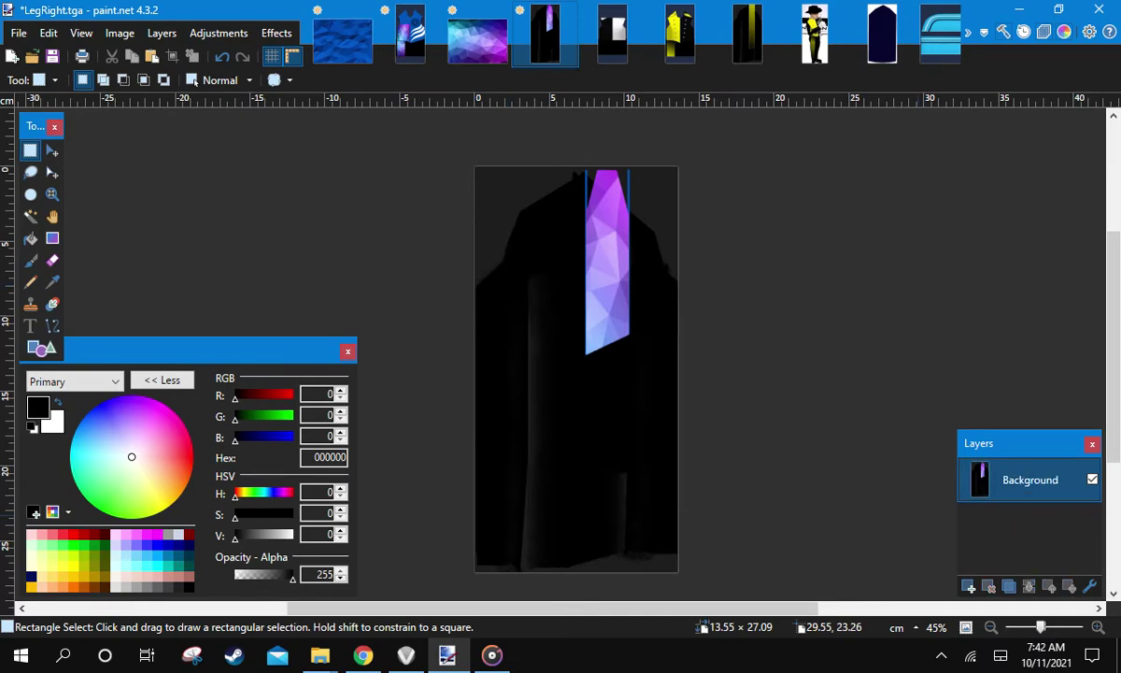
key(ctrl+s)
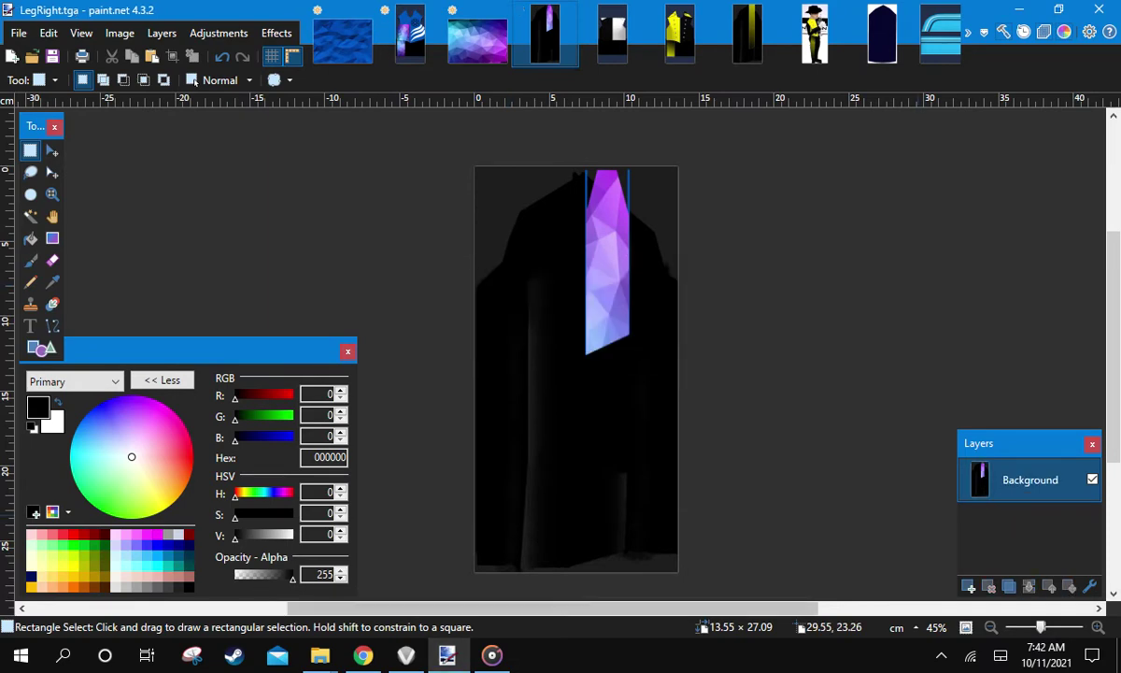
Switch to EnVision, reload the BlueAndBlack01 texture on the LegRight region, and view the performer from the front
click(406, 655)
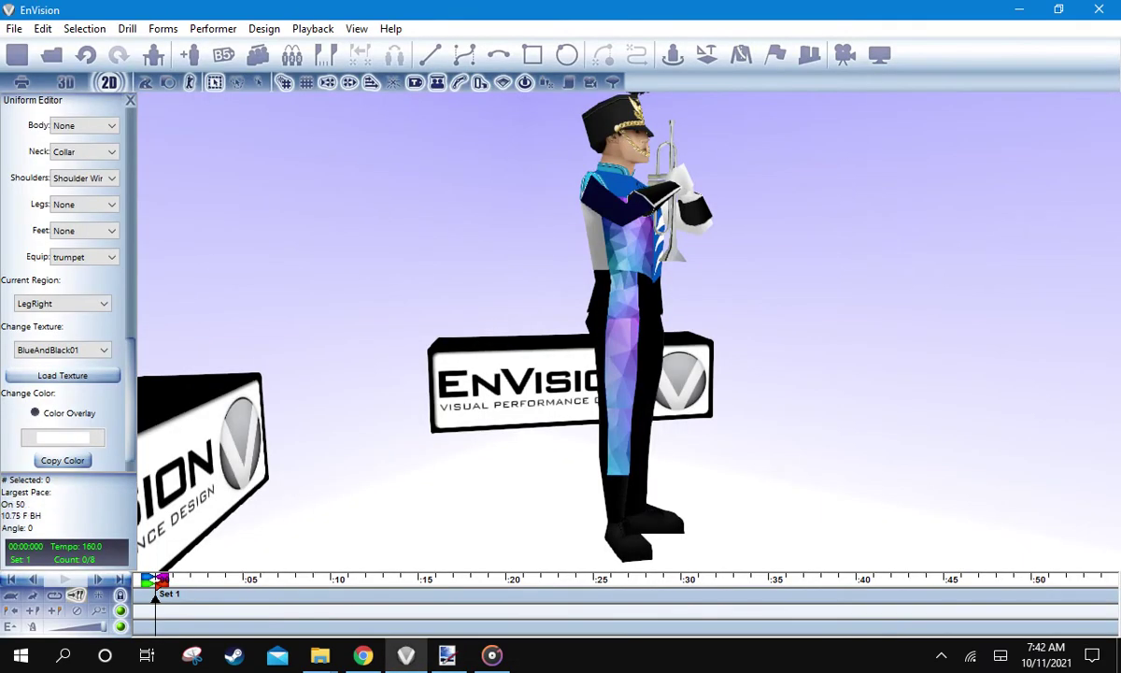
click(64, 350)
scroll(55, 110, up, 2)
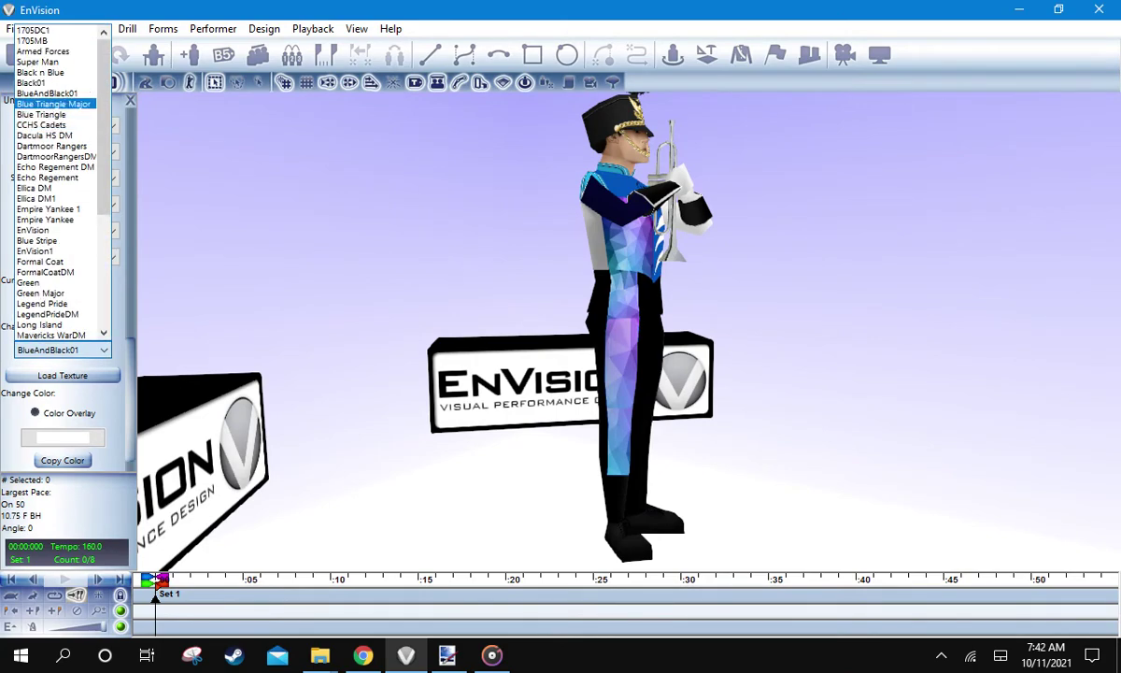
click(48, 94)
drag(524, 308, 607, 346)
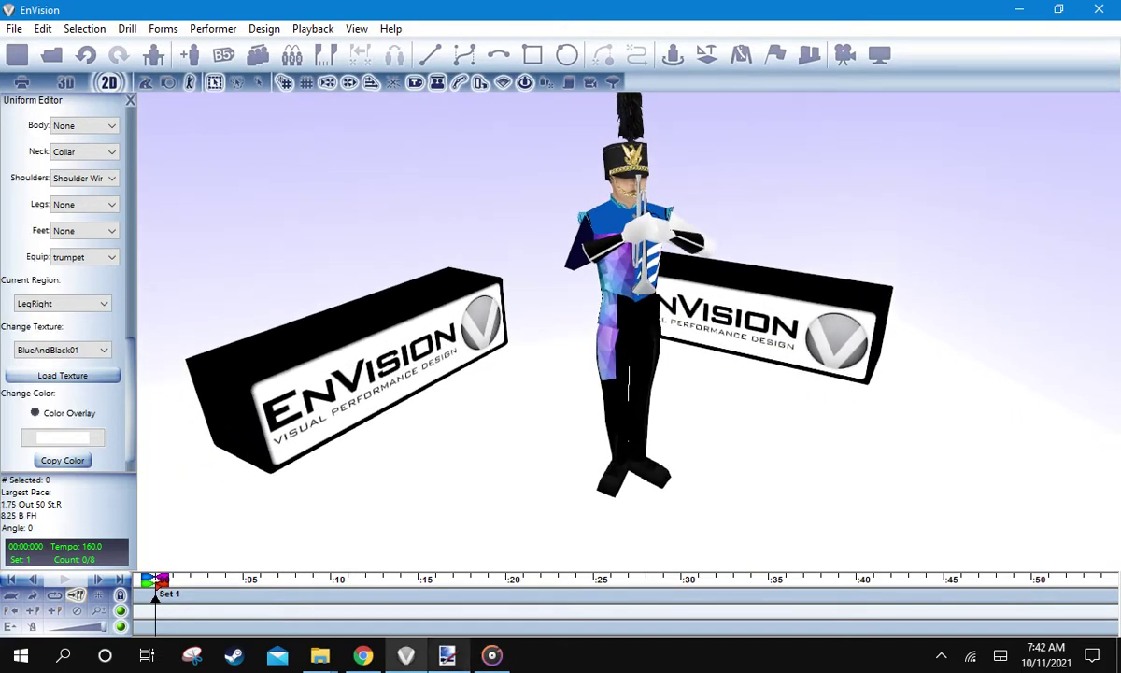
Switch to paint.net, sample the blue from the ShirtFront texture, and open the ShirtBack texture with the Line/Curve tool active
click(448, 655)
click(411, 38)
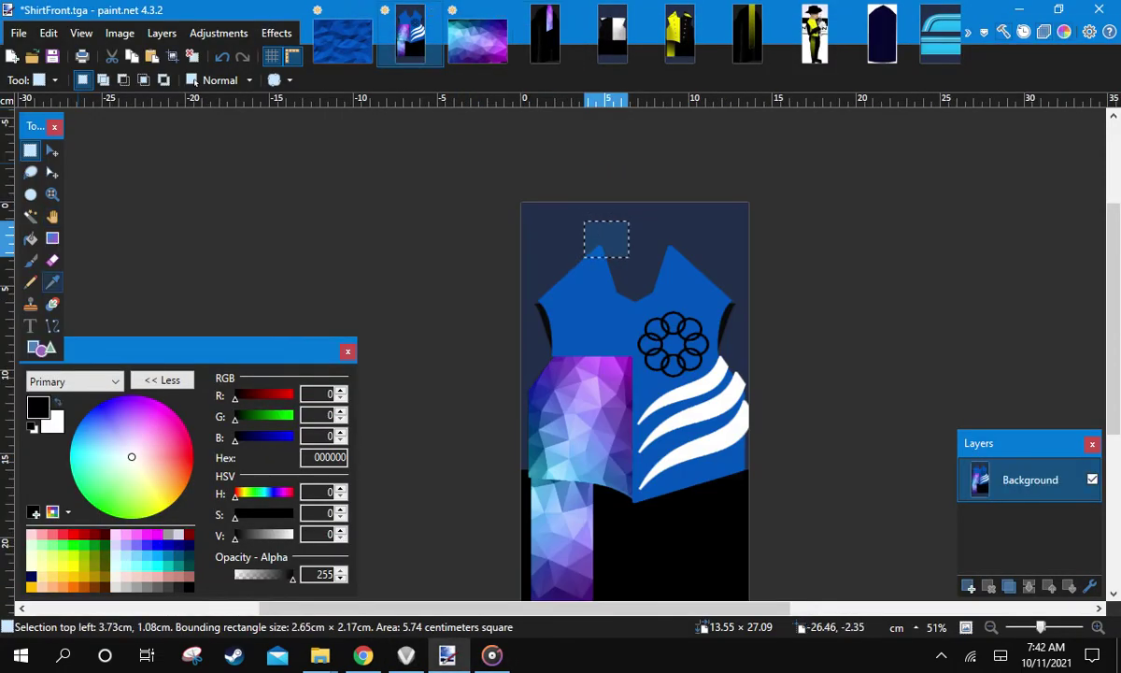
key(k)
click(603, 248)
click(613, 35)
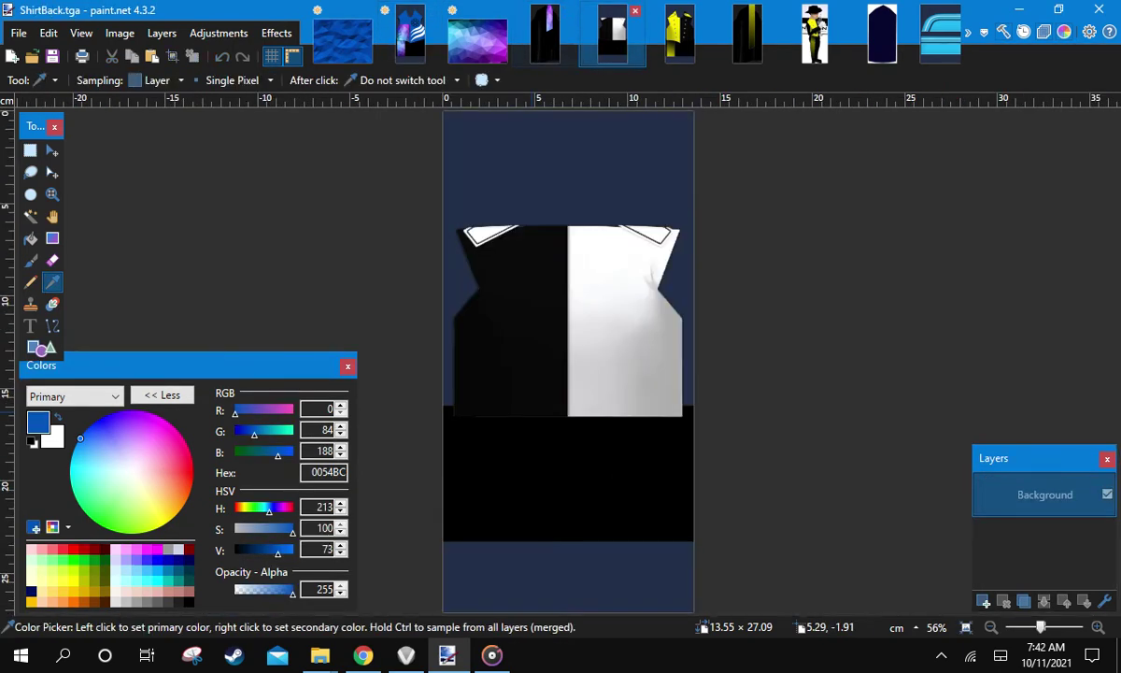
key(f)
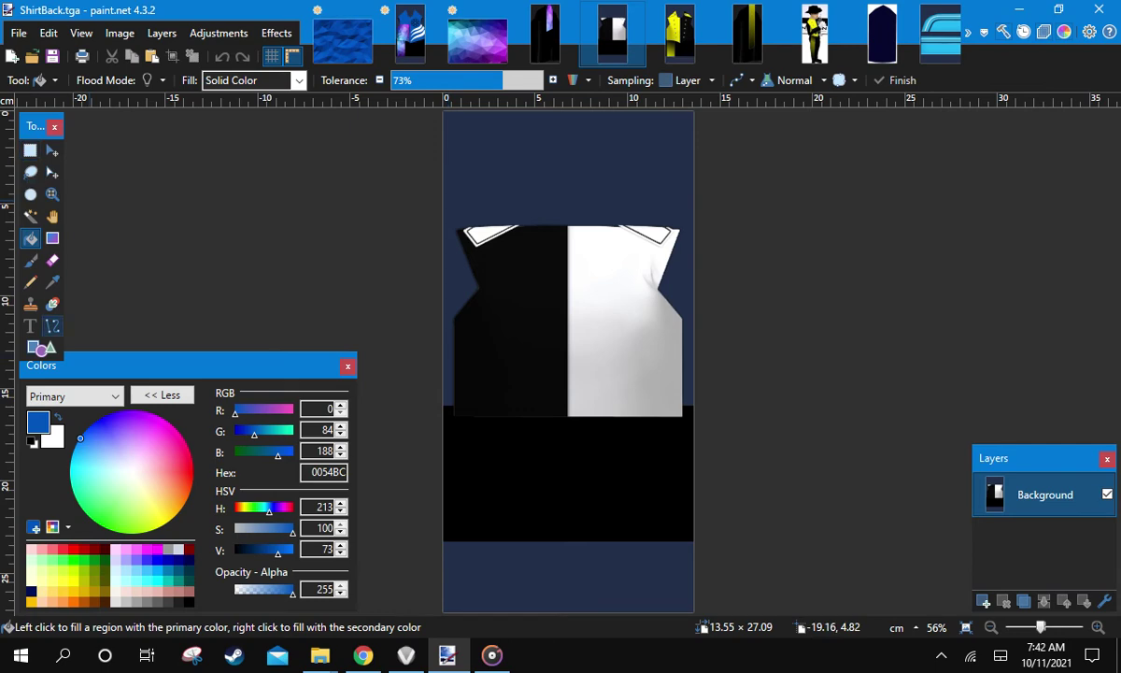
click(52, 325)
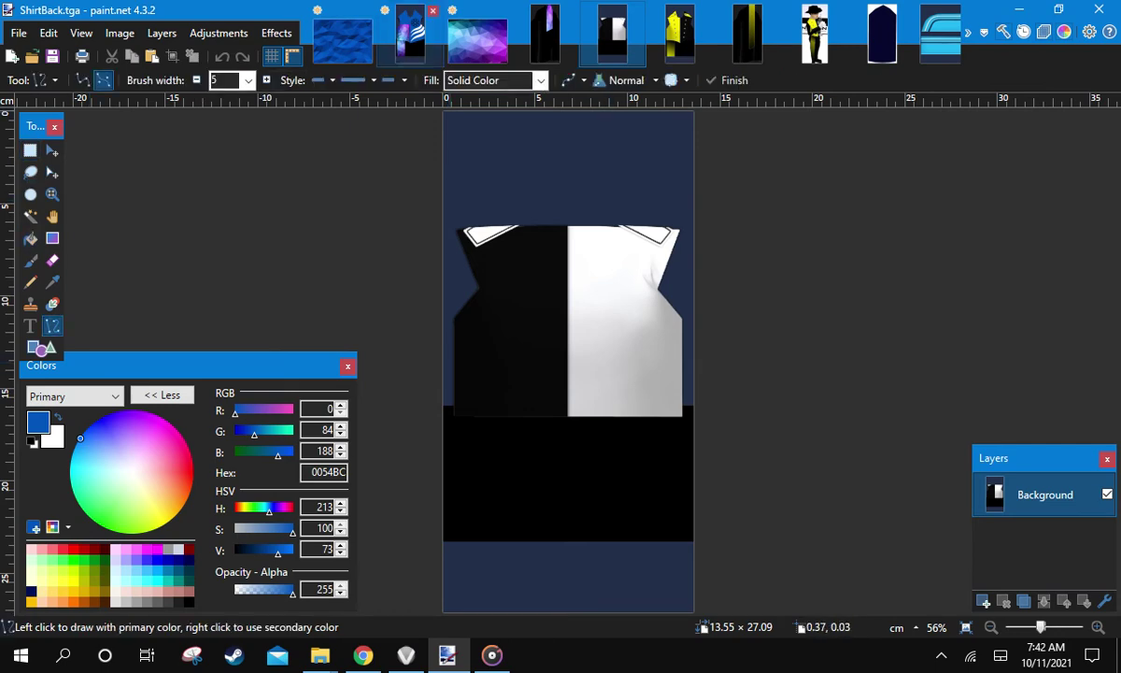
click(411, 35)
click(612, 35)
Draw a blue 5-pixel line about 12.4 cm long along the bottom hem of the shirt back and bend it into a downward curve
scroll(563, 376, up, 3)
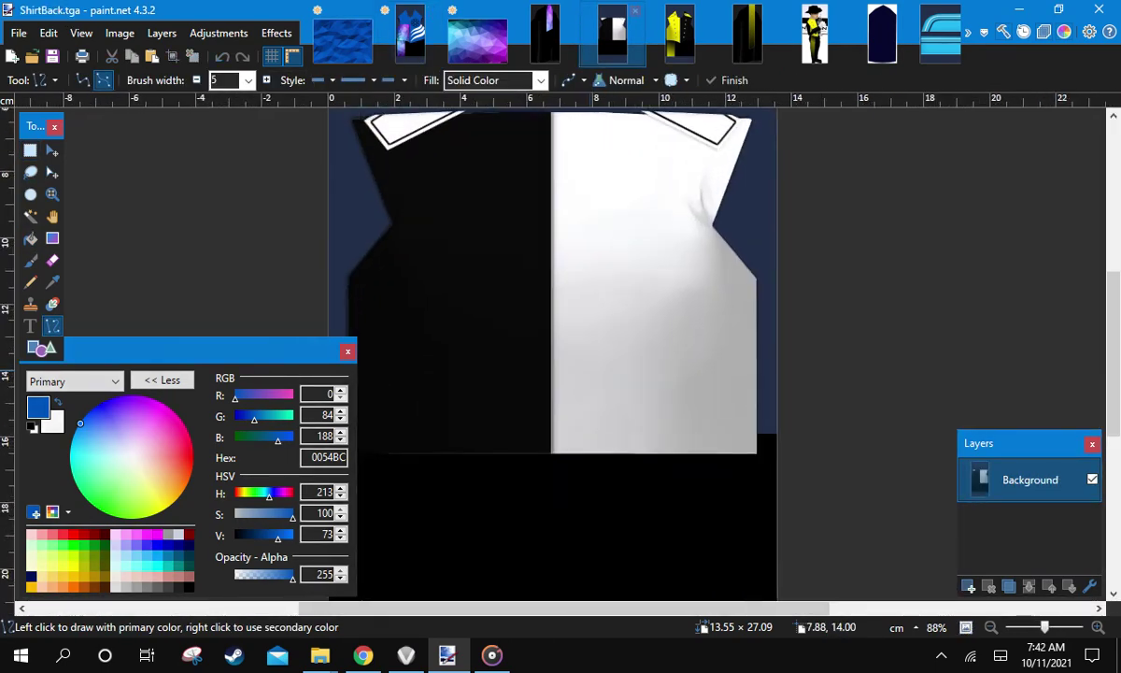
scroll(551, 374, down, 3)
scroll(531, 307, up, 7)
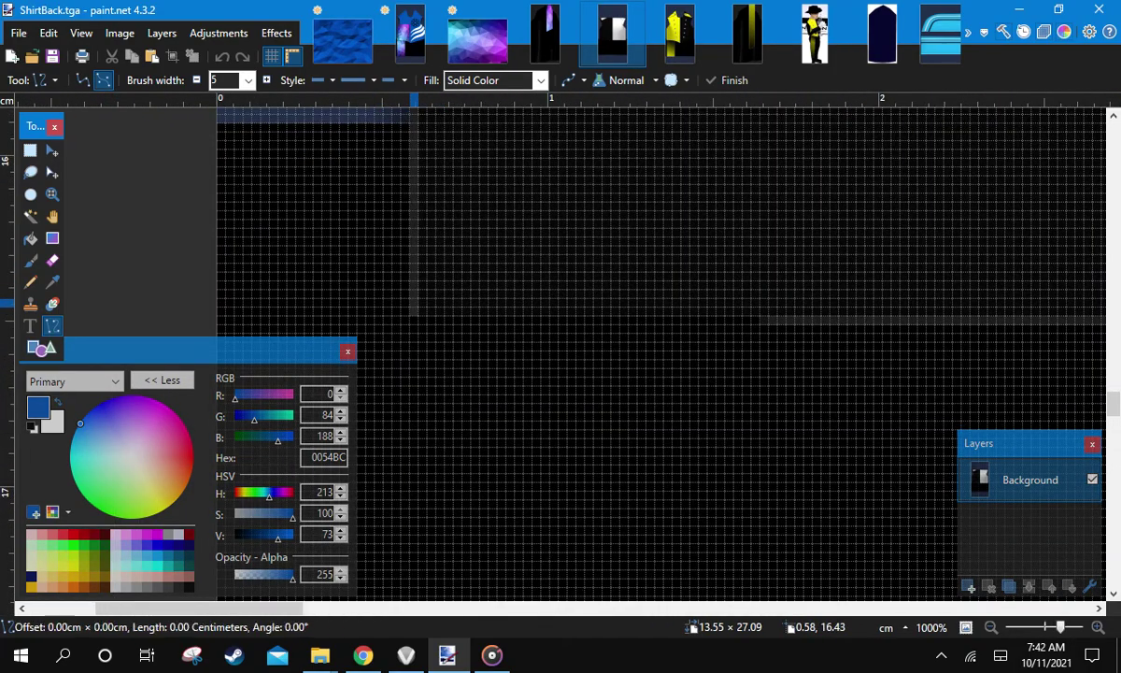
scroll(561, 323, down, 6)
drag(556, 329, 906, 309)
scroll(945, 330, right, 8)
scroll(691, 316, up, 3)
scroll(914, 313, up, 10)
scroll(878, 281, down, 4)
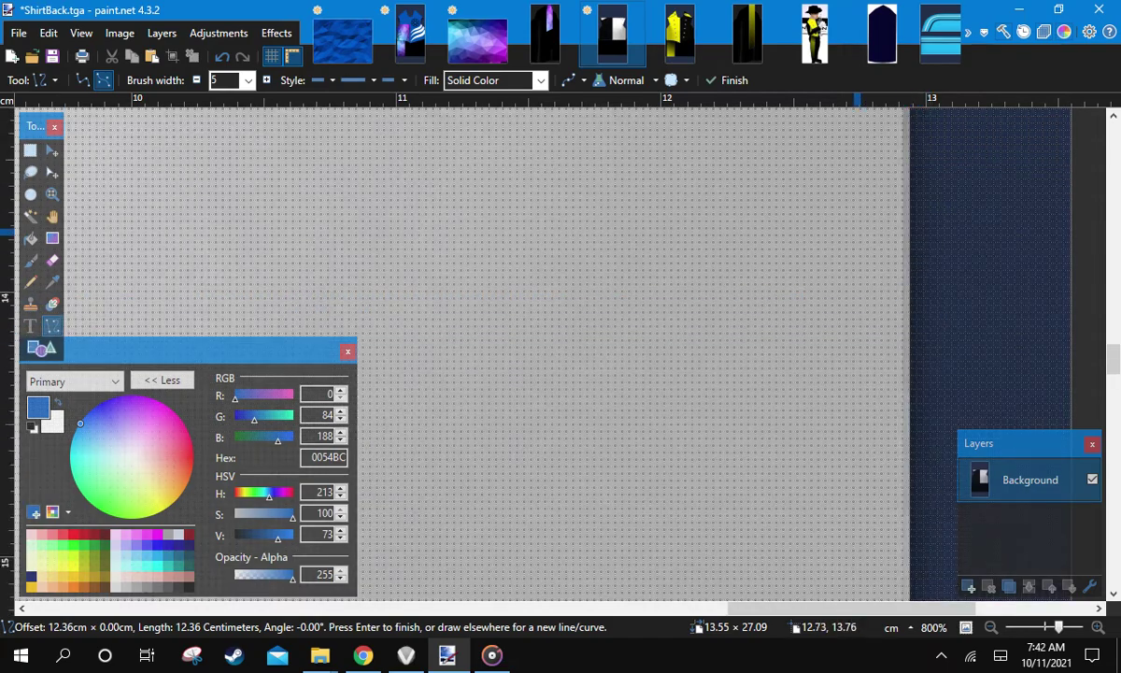
scroll(858, 231, down, 5)
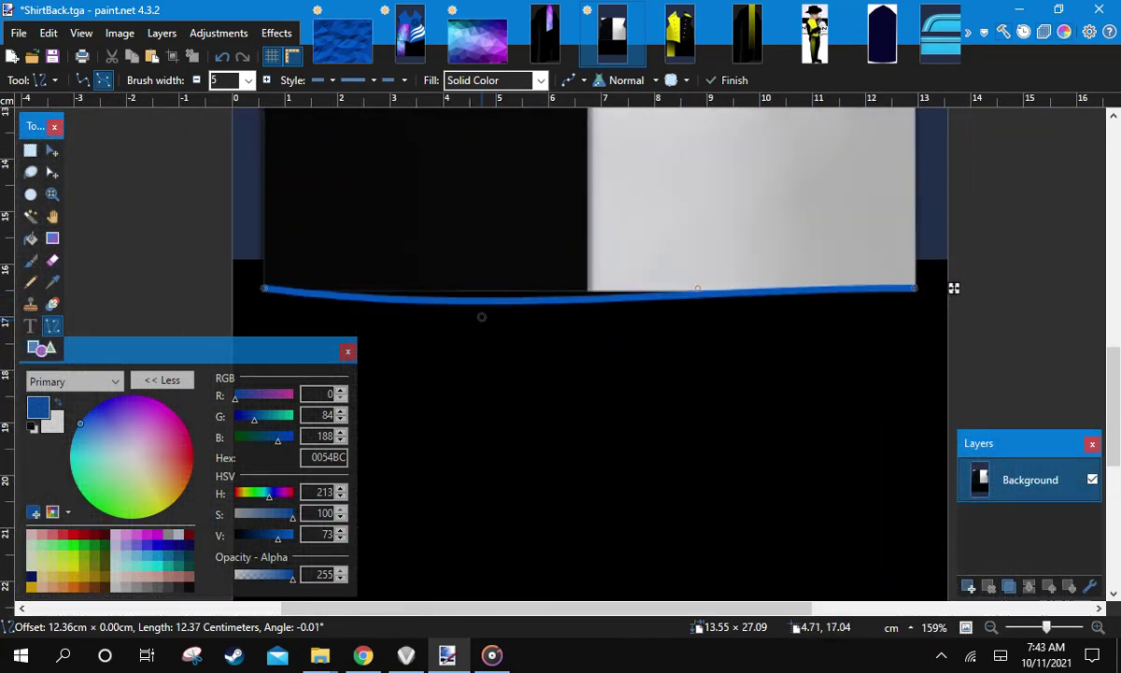
drag(697, 288, 707, 311)
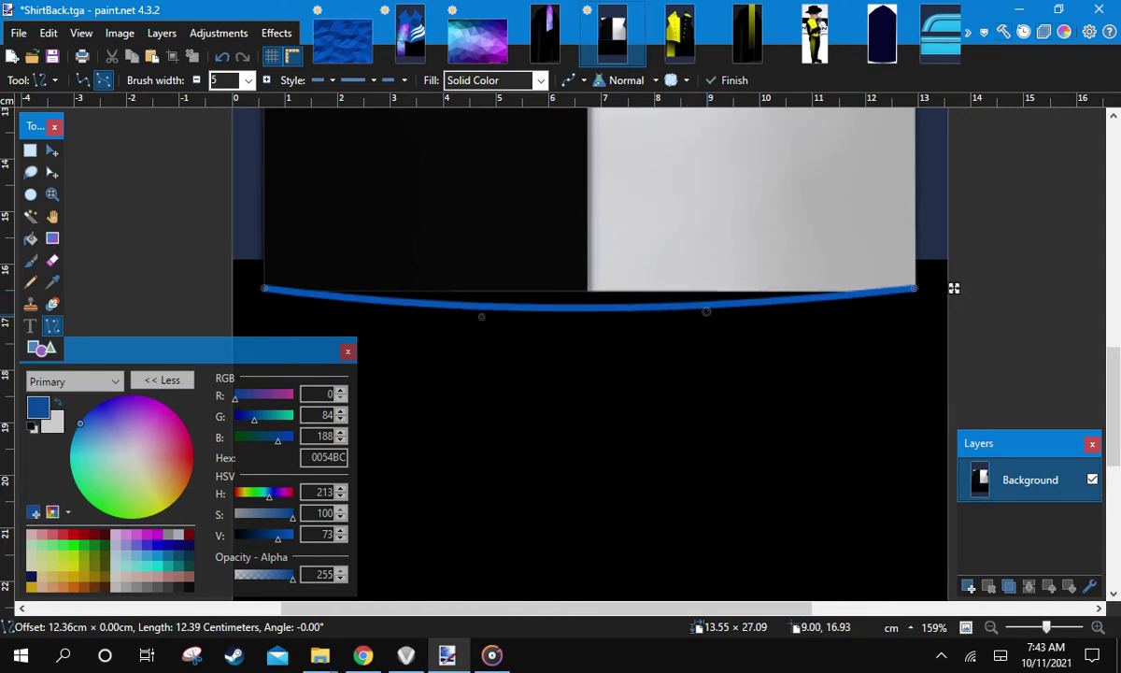
key(Return)
Draw a straight vertical blue line about 16.6 cm long from the hem's left end up to the canvas's upper edge
drag(270, 261, 526, 271)
scroll(526, 271, up, 2)
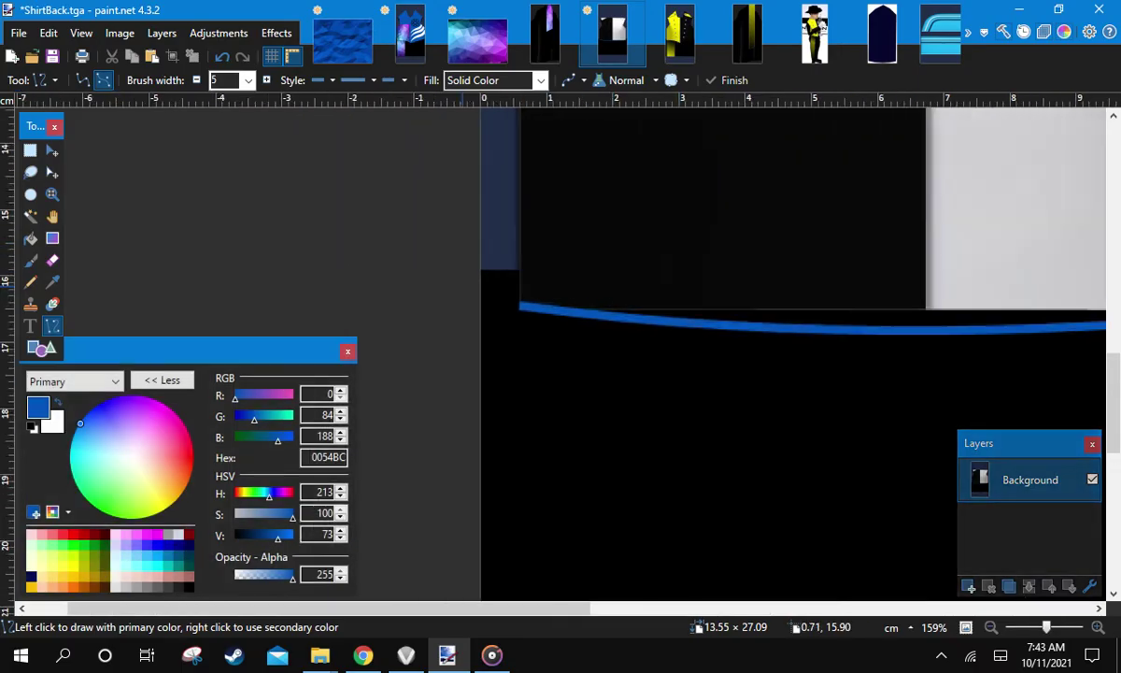
scroll(539, 308, up, 8)
drag(568, 383, 568, 237)
scroll(568, 227, down, 1)
scroll(571, 200, up, 20)
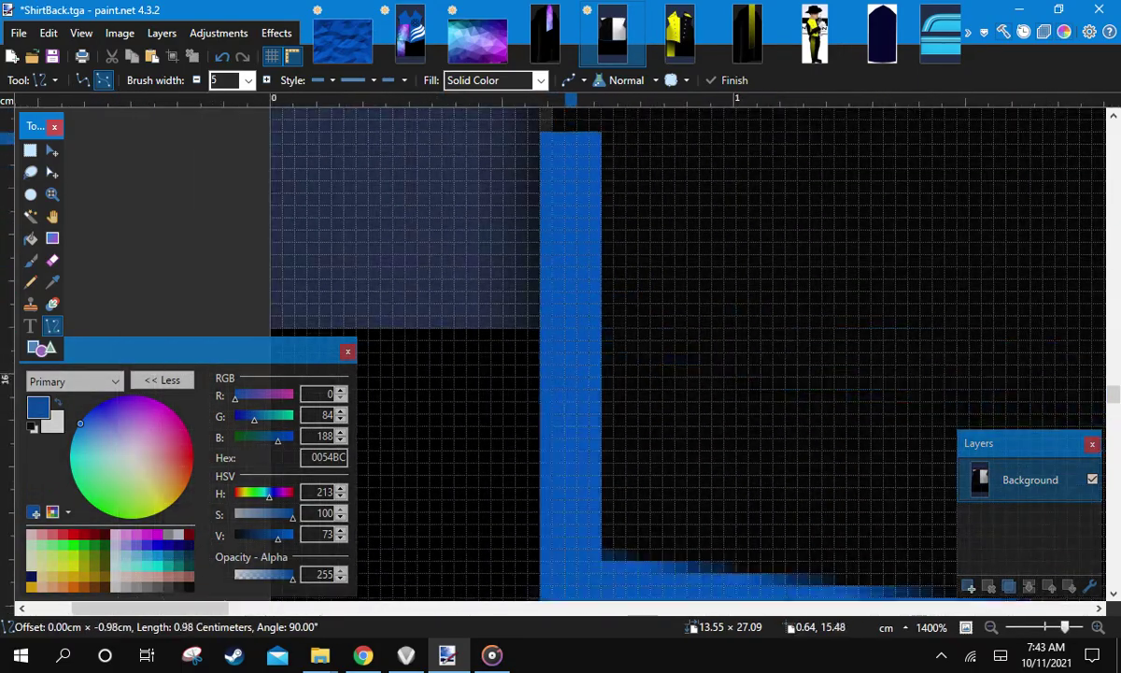
drag(570, 149, 570, 97)
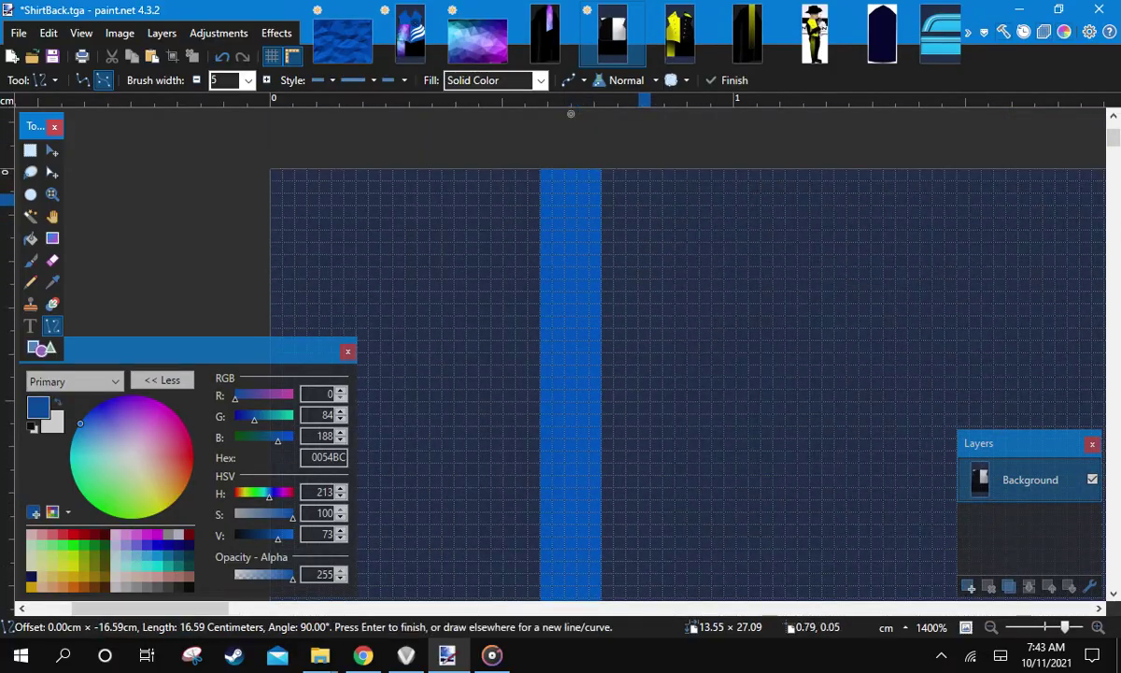
key(Return)
scroll(570, 113, down, 10)
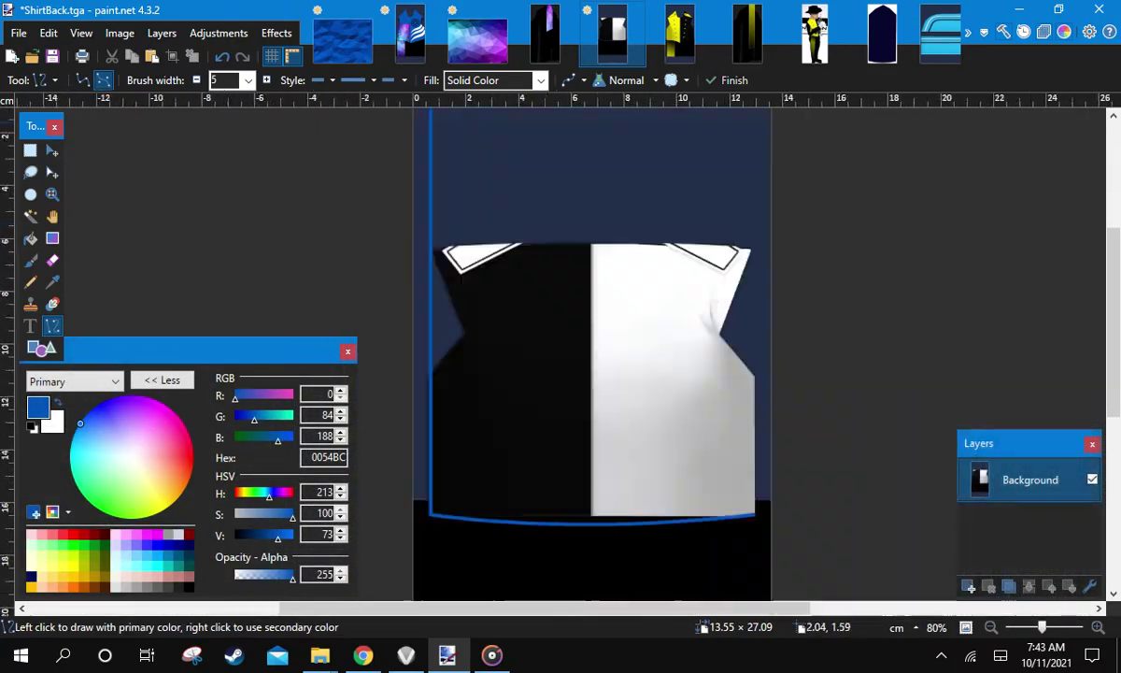
Draw a matching vertical blue line about 16.6 cm long from the hem's right end up to the canvas's upper edge
scroll(757, 519, up, 10)
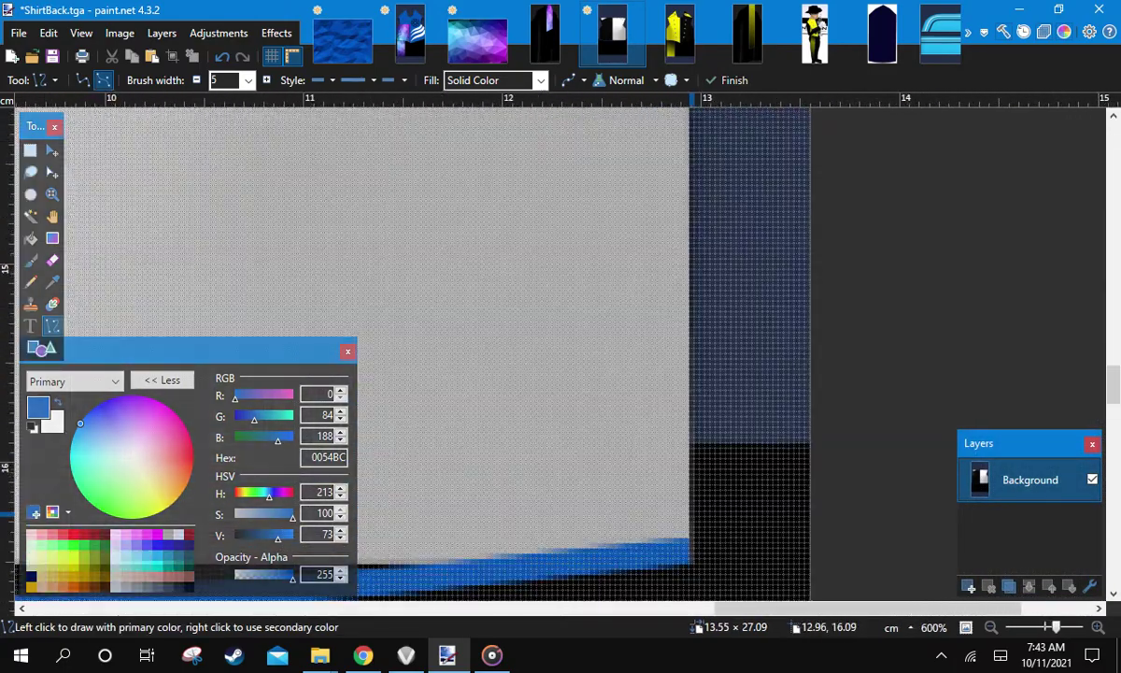
scroll(716, 342, down, 4)
scroll(712, 342, up, 6)
scroll(699, 402, up, 1)
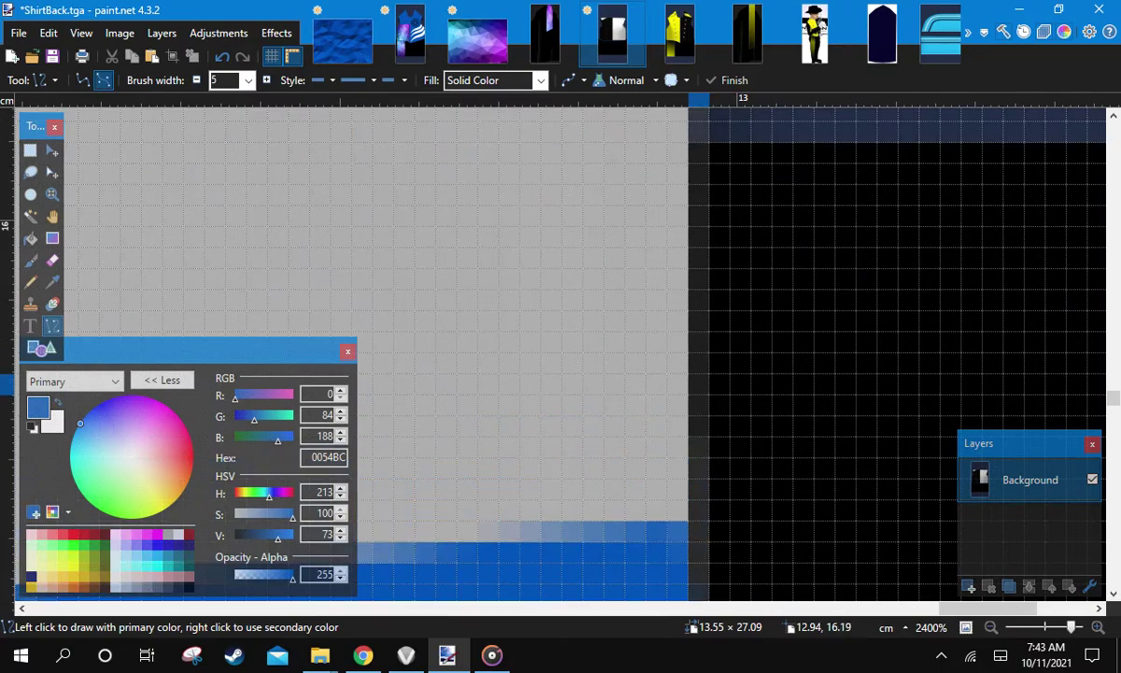
scroll(657, 426, down, 1)
drag(635, 425, 635, 405)
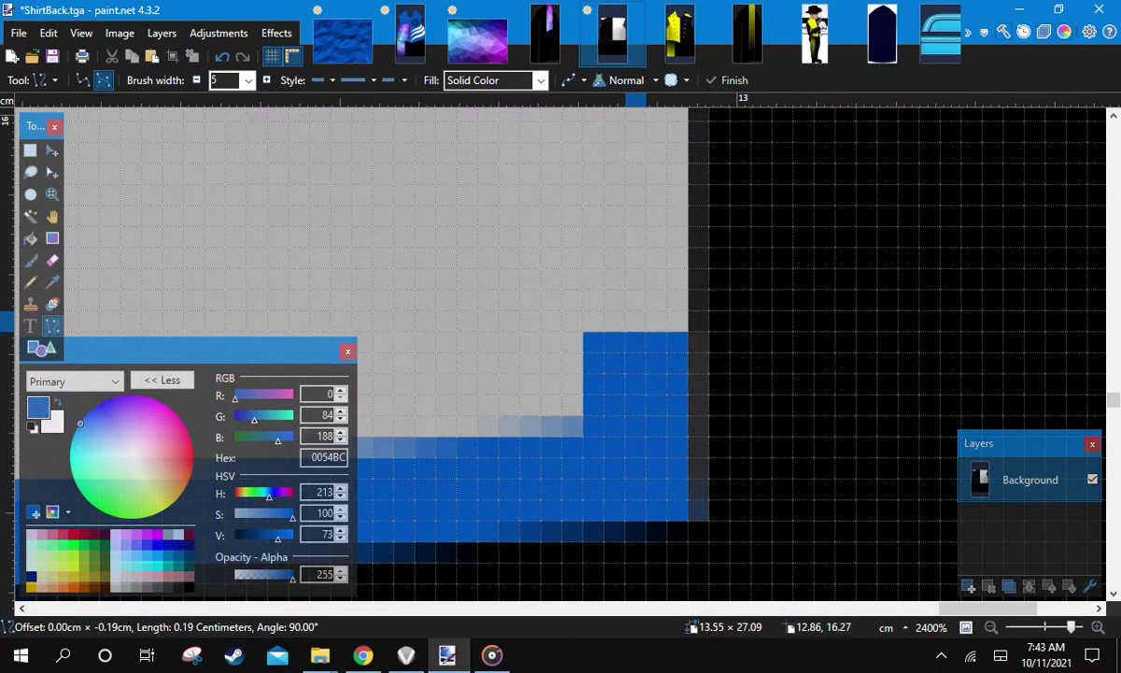
scroll(641, 297, down, 2)
drag(635, 321, 638, 276)
scroll(645, 173, up, 20)
mouse_move(639, 171)
mouse_down()
mouse_move(651, 178)
mouse_move(638, 143)
mouse_move(637, 170)
mouse_move(637, 108)
mouse_move(637, 215)
mouse_move(637, 173)
mouse_up()
scroll(638, 171, up, 20)
scroll(637, 187, up, 10)
key(Return)
scroll(586, 205, down, 12)
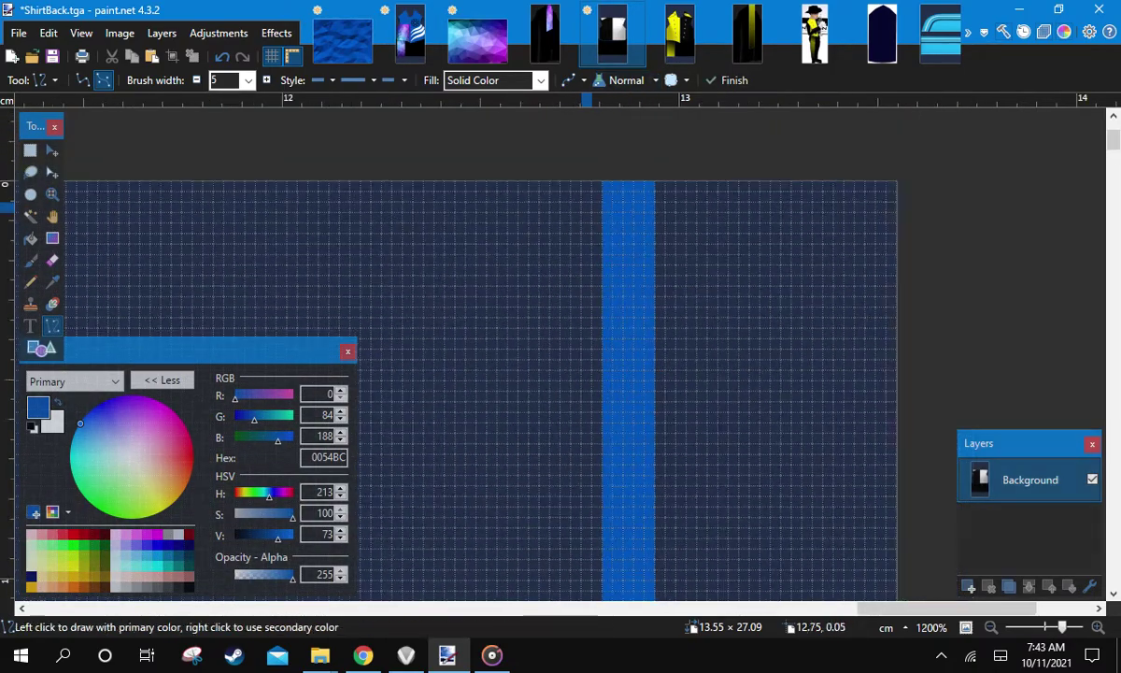
drag(561, 541, 918, 202)
scroll(654, 355, down, 1)
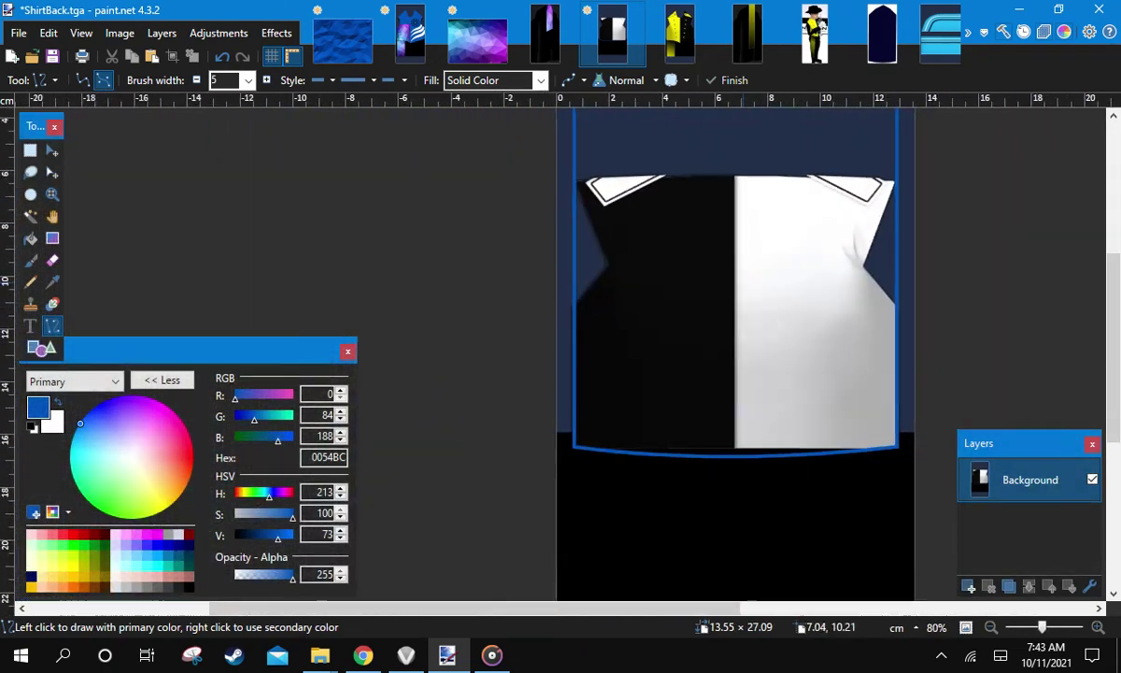
Try to flood-fill the black half of the shirt back with blue at 73% tolerance, and undo the fill
click(621, 230)
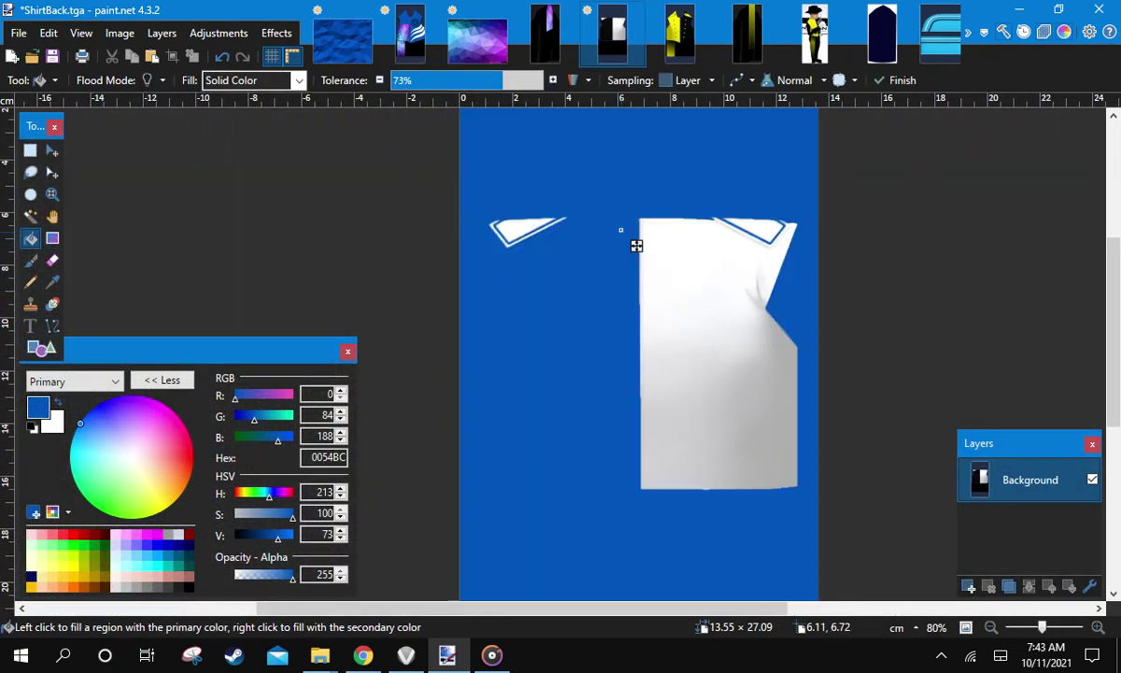
key(ctrl+z)
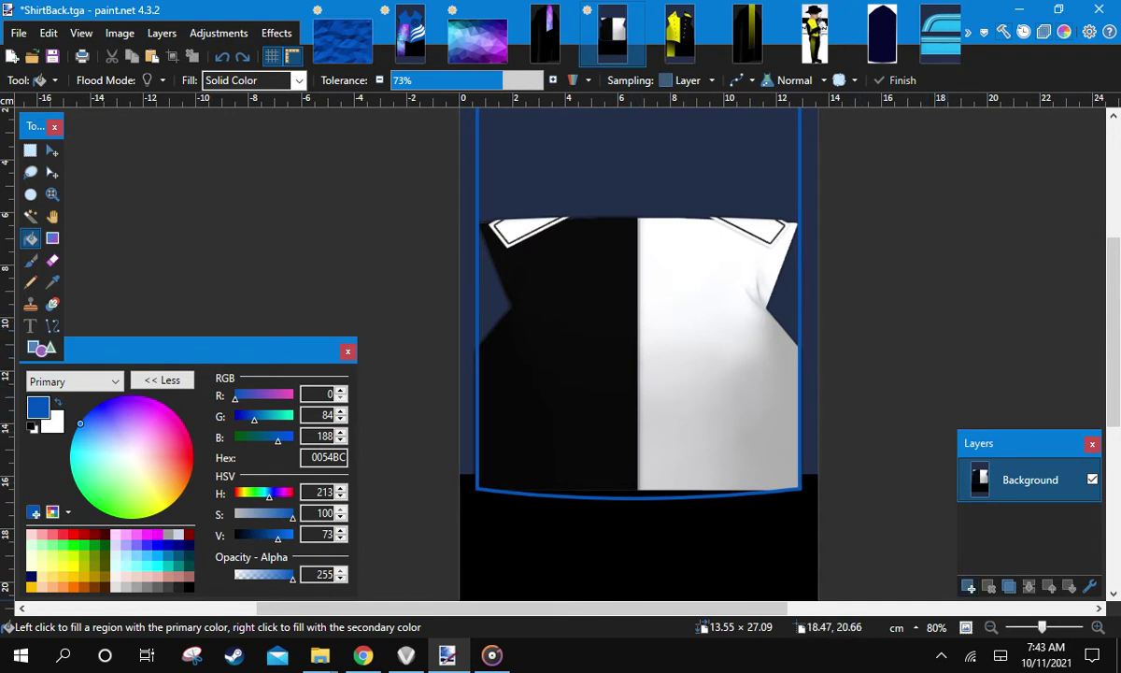
key(o)
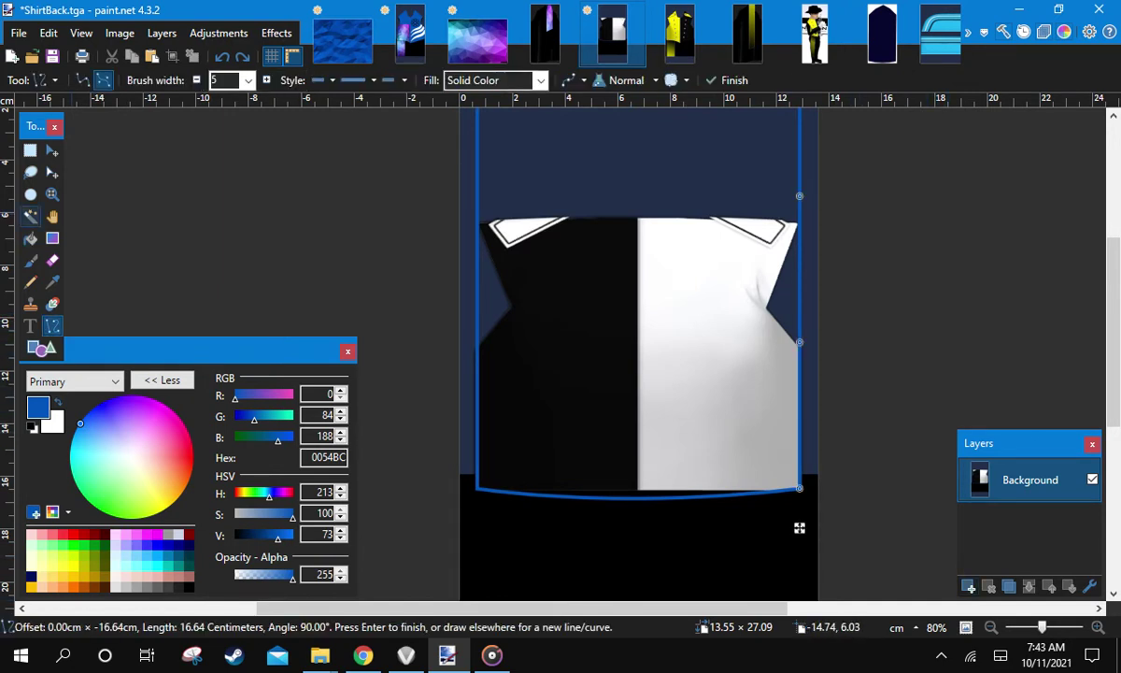
Select the blue outline with the Magic Wand at 37% tolerance and place it on a new layer
click(30, 216)
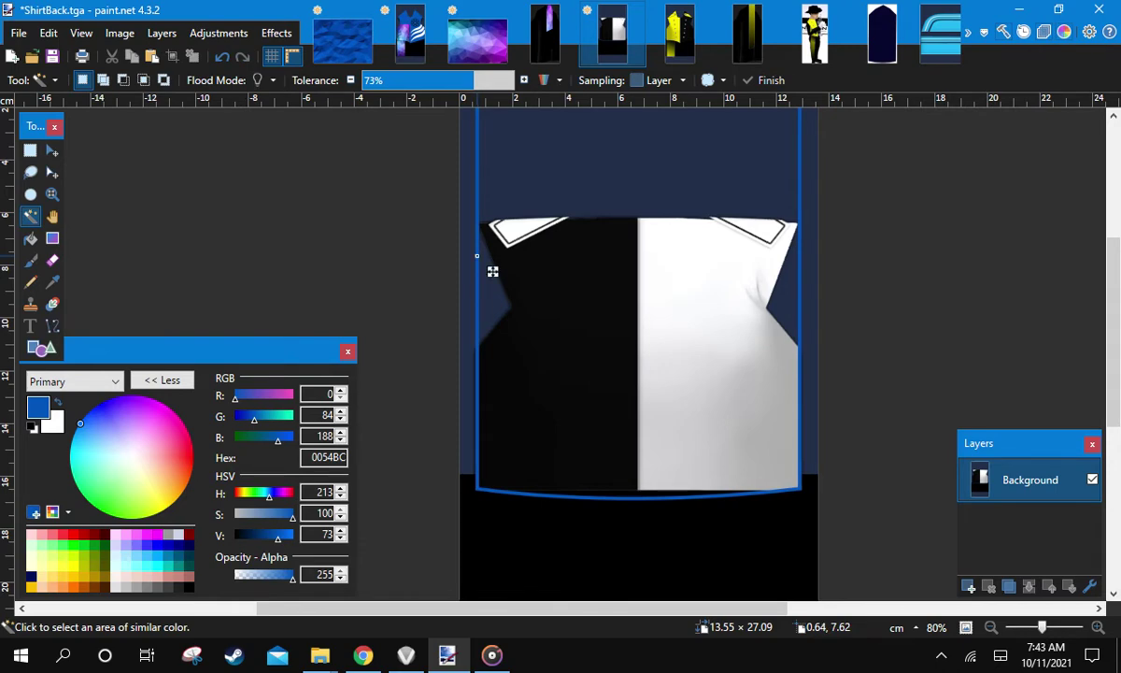
click(492, 271)
scroll(463, 213, up, 3)
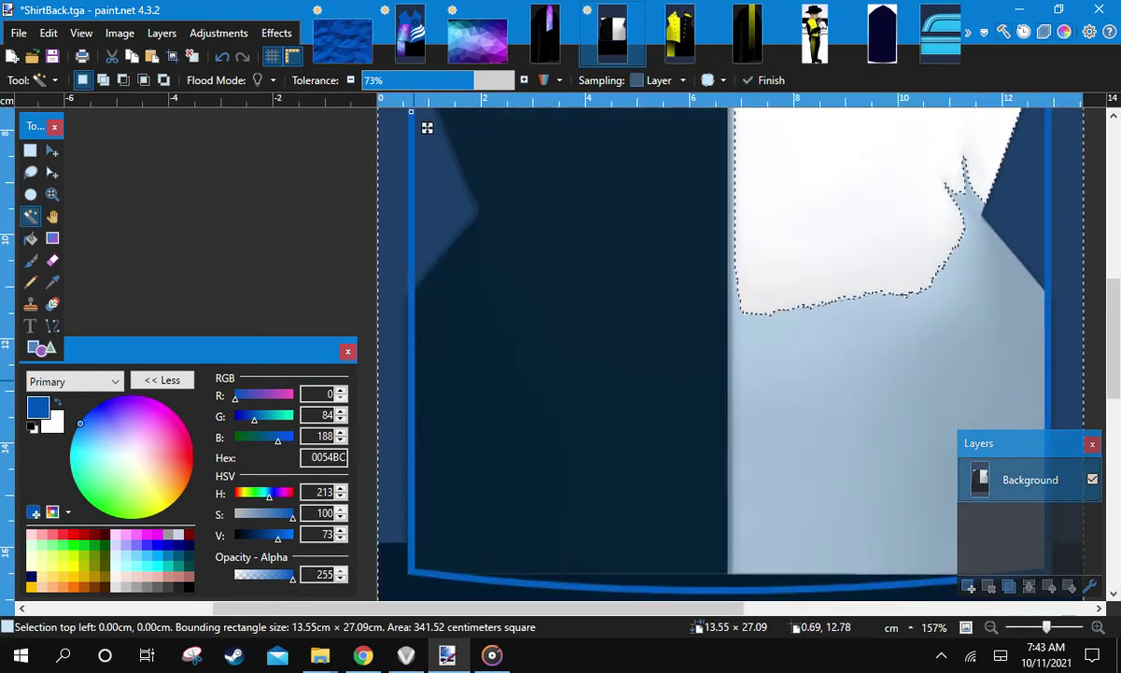
click(412, 382)
click(418, 81)
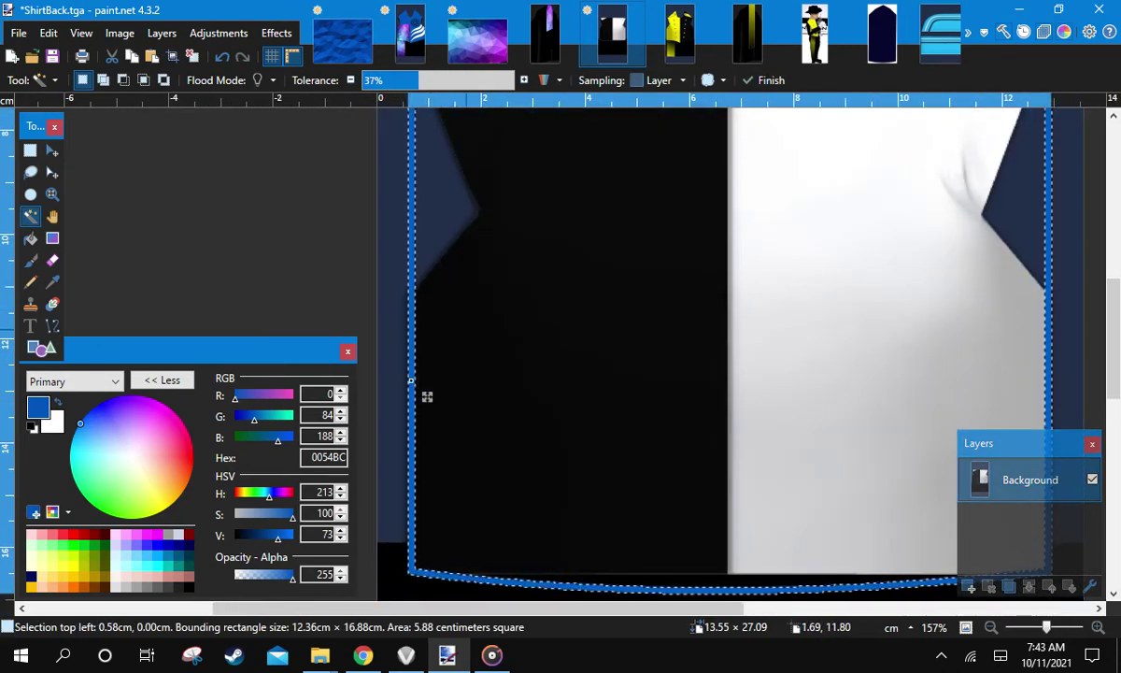
scroll(427, 396, down, 5)
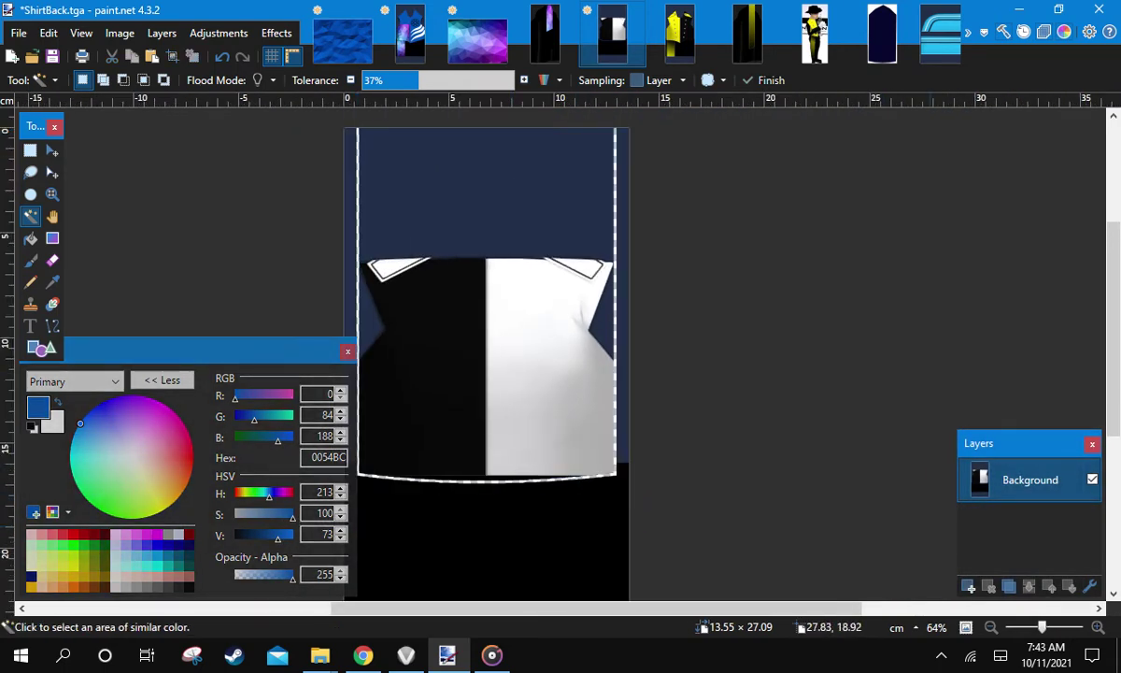
key(m)
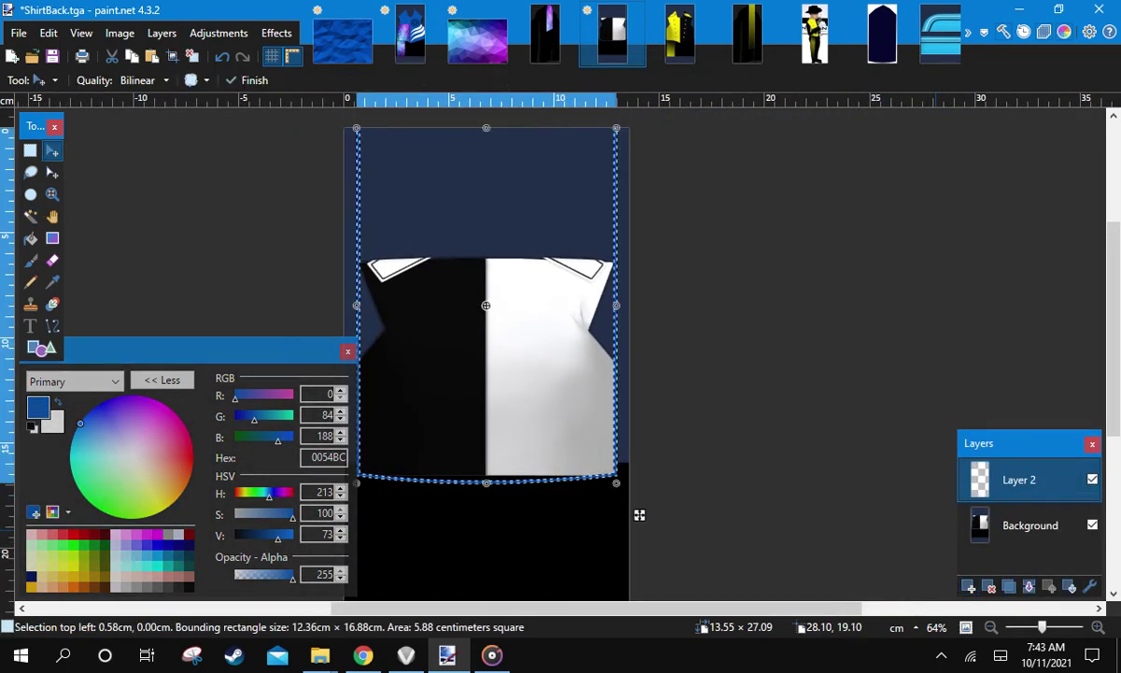
Deselect the outline and fill the shirt area it encloses on Layer 2 with the primary blue
key(f)
key(f)
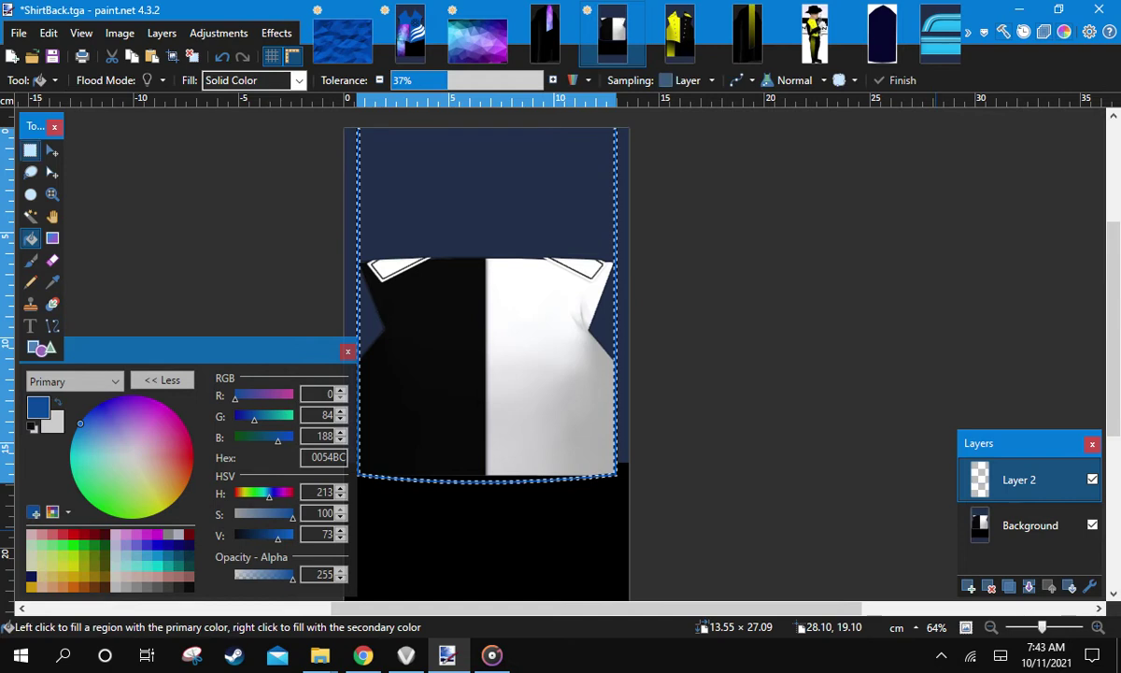
click(31, 151)
click(70, 224)
click(31, 239)
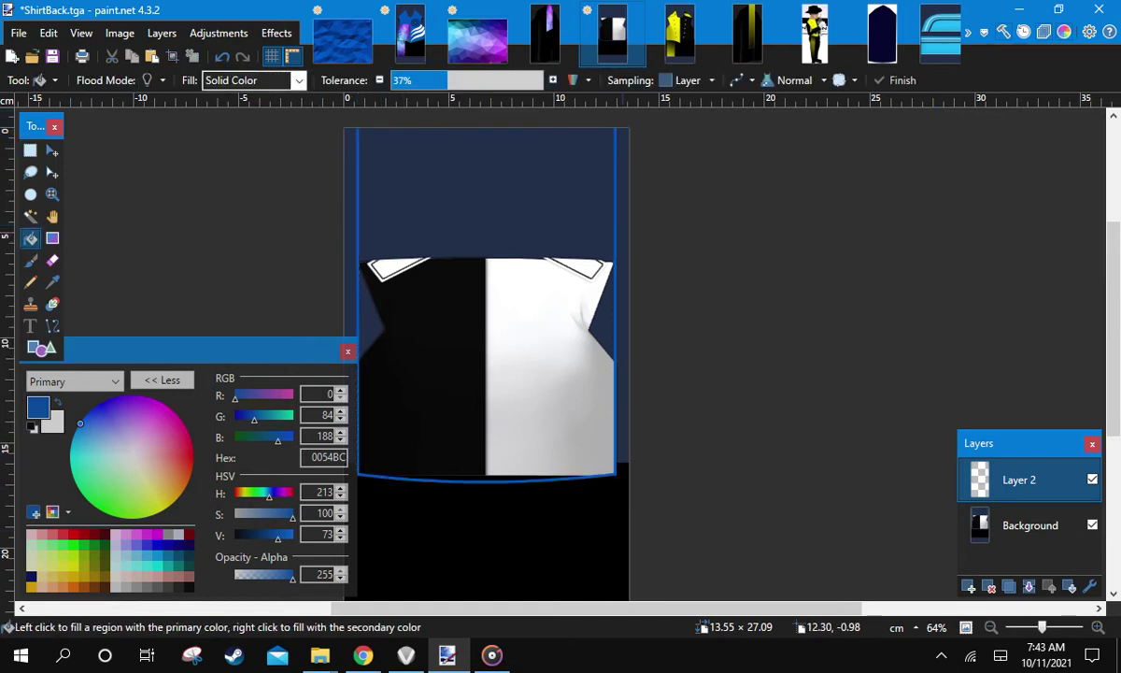
click(537, 196)
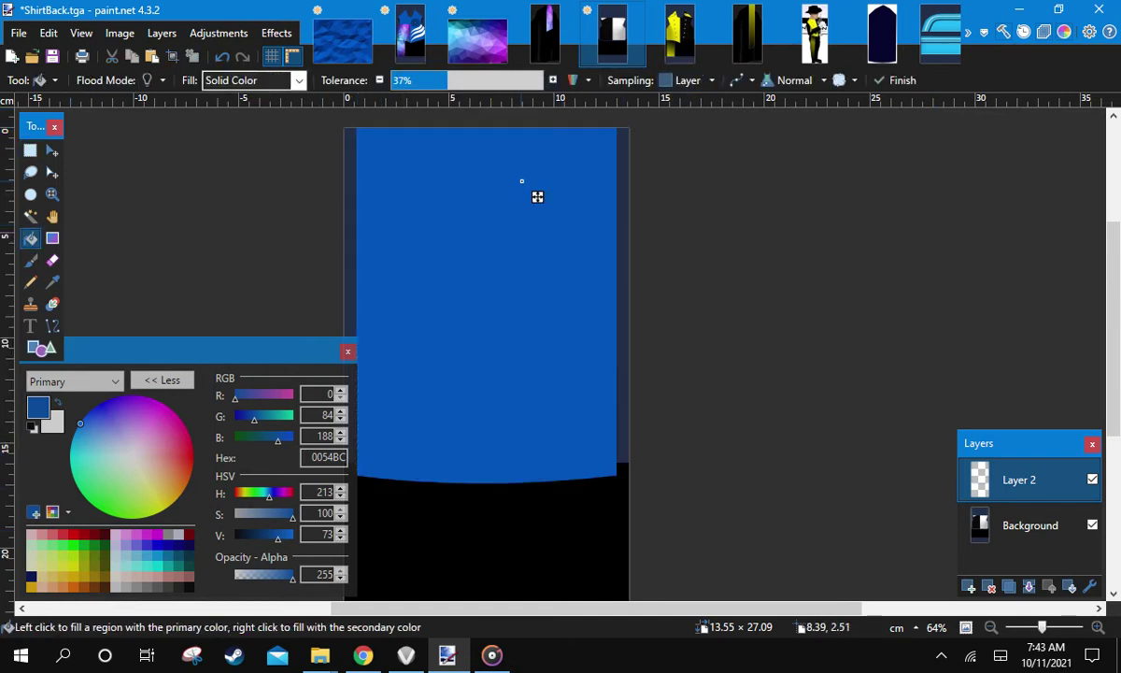
Clear any selection, merge Layer 2 down into the Background, and save the ShirtBack texture with the default settings
click(31, 152)
mouse_move(368, 182)
mouse_down()
mouse_move(459, 230)
mouse_move(583, 249)
mouse_move(692, 223)
mouse_up()
click(497, 246)
scroll(688, 222, down, 2)
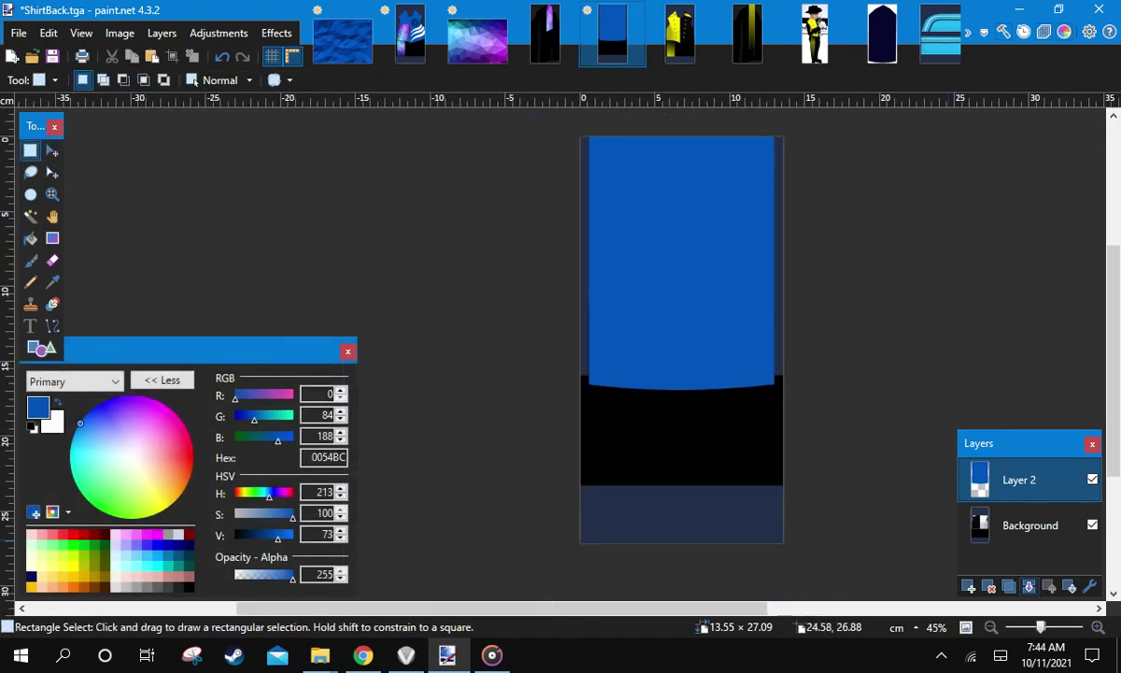
key(ctrl+s)
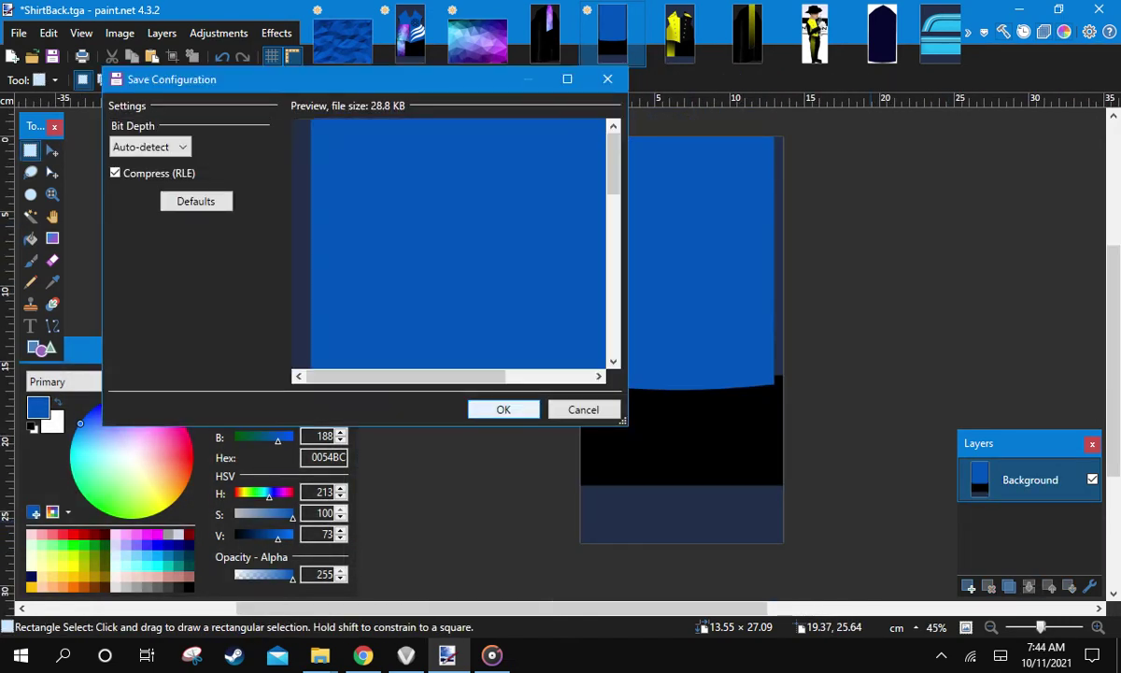
key(Return)
Switch to EnVision, make ShirtBack the current region, and change its texture to Blue Triangle Major
click(405, 655)
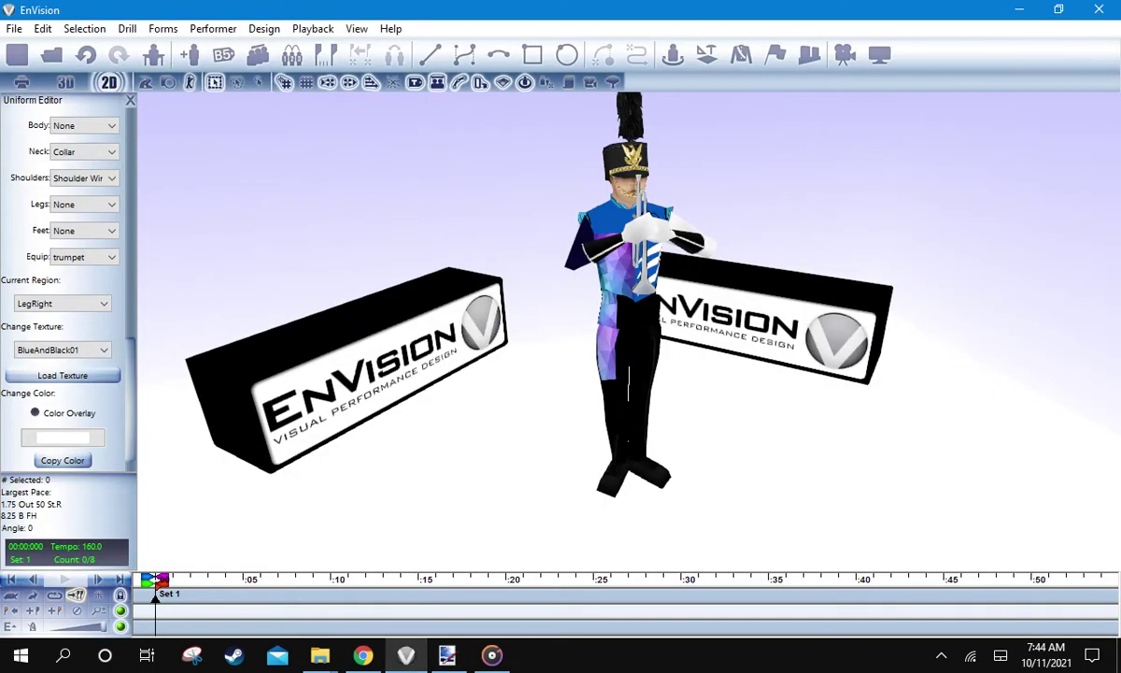
click(62, 304)
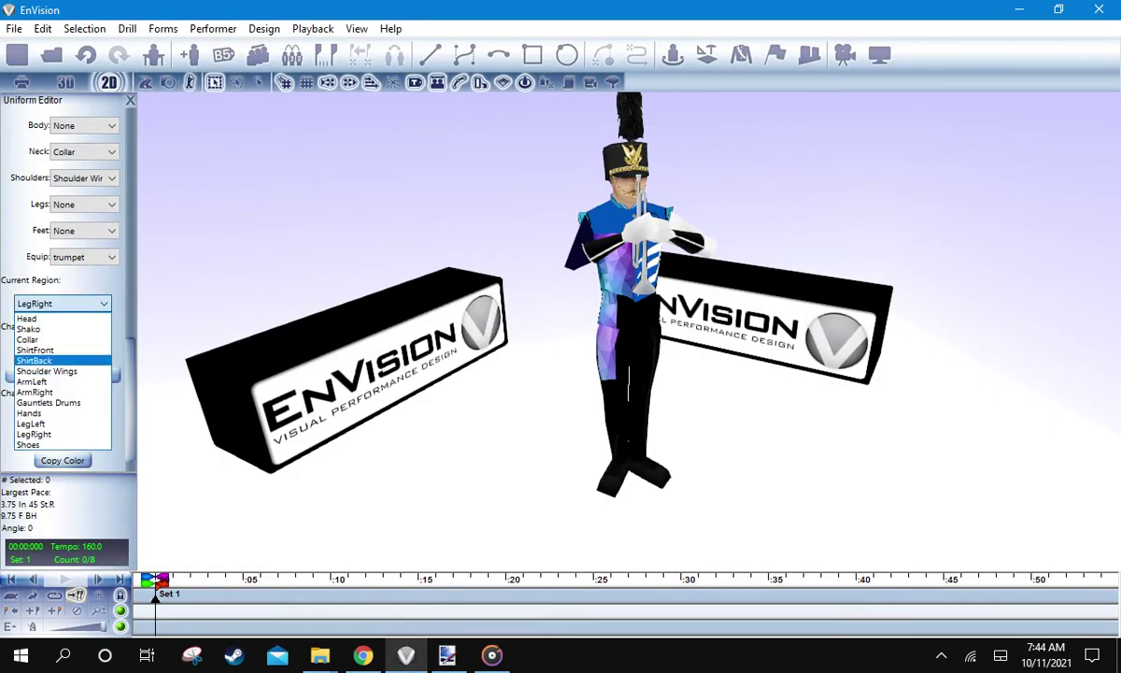
click(35, 361)
click(62, 350)
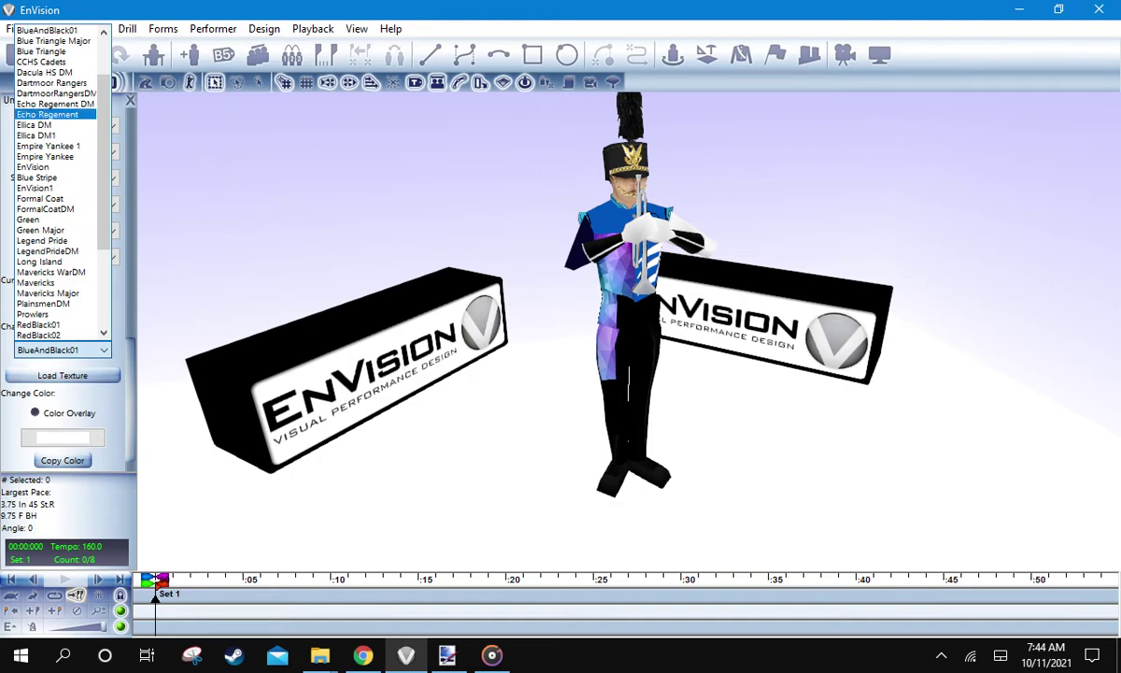
scroll(56, 131, up, 2)
click(54, 104)
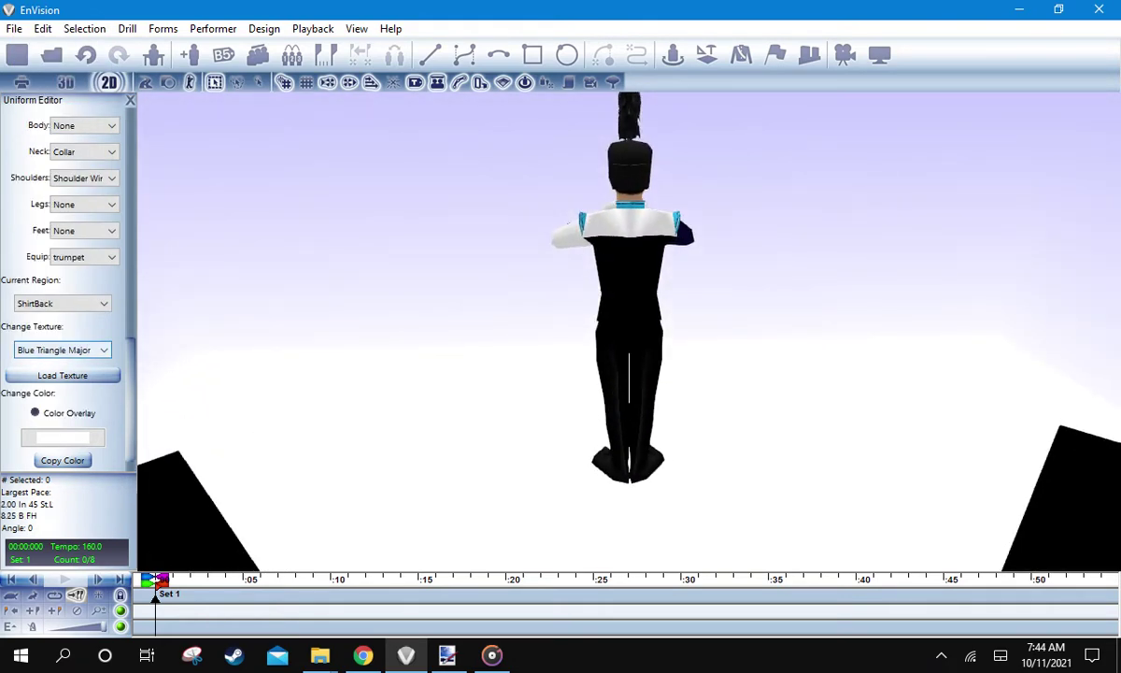
Set the ShirtBack region's texture to BlueAndBlack01 and view the performer from the front
click(62, 350)
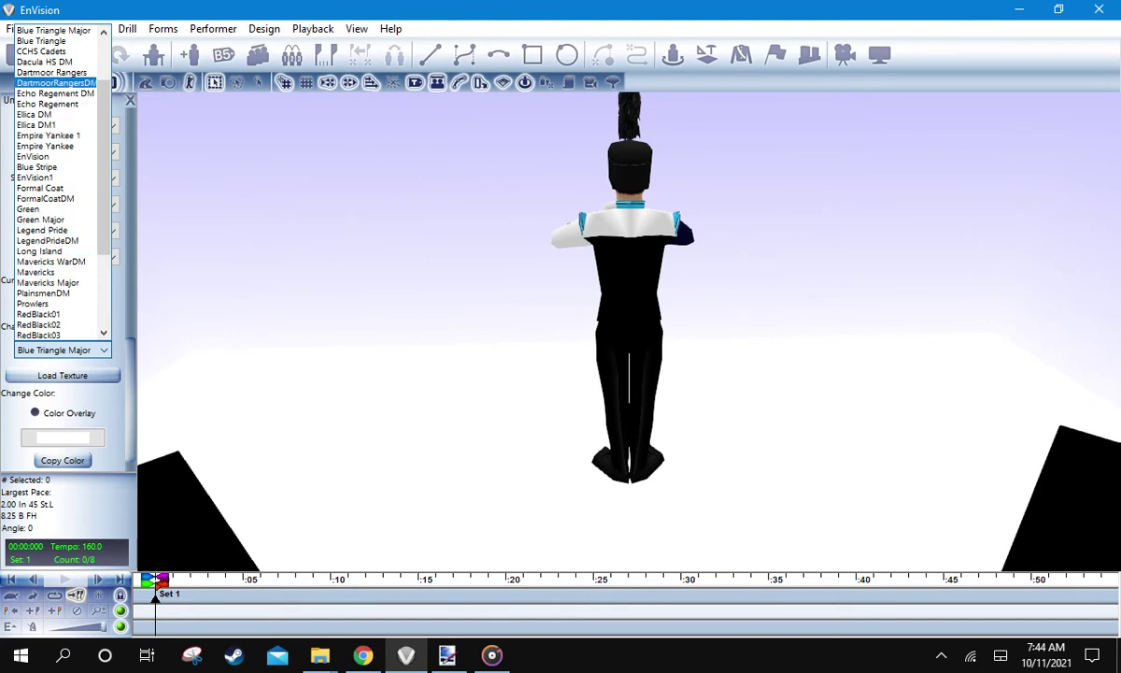
scroll(51, 72, up, 3)
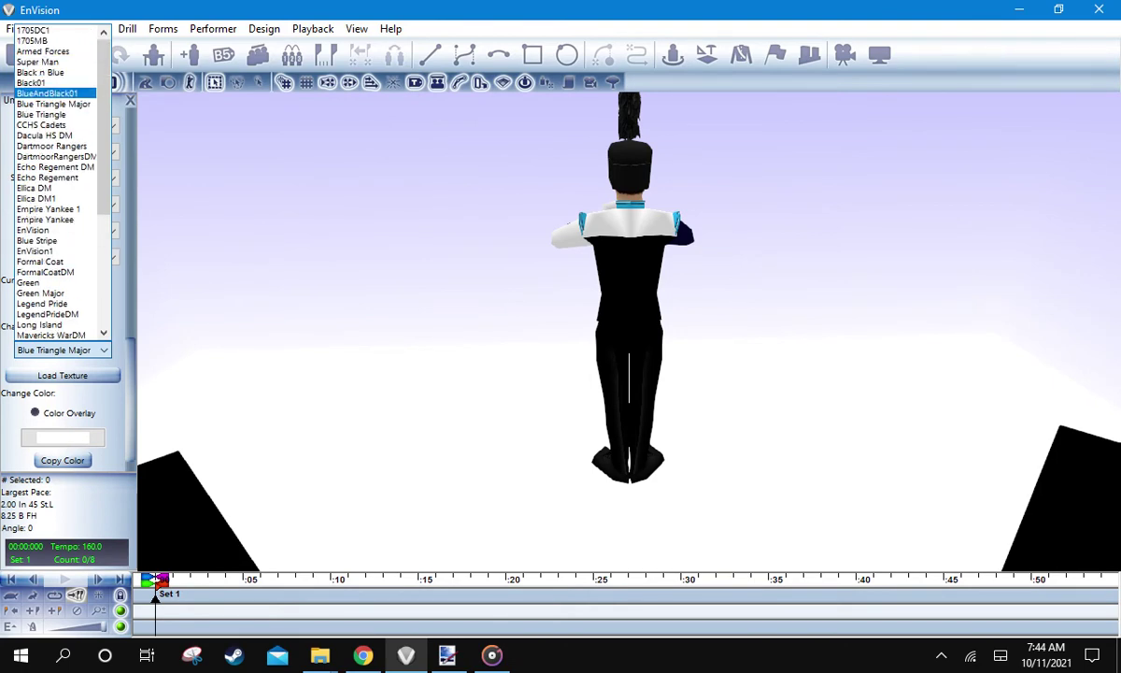
click(54, 93)
drag(478, 369, 177, 369)
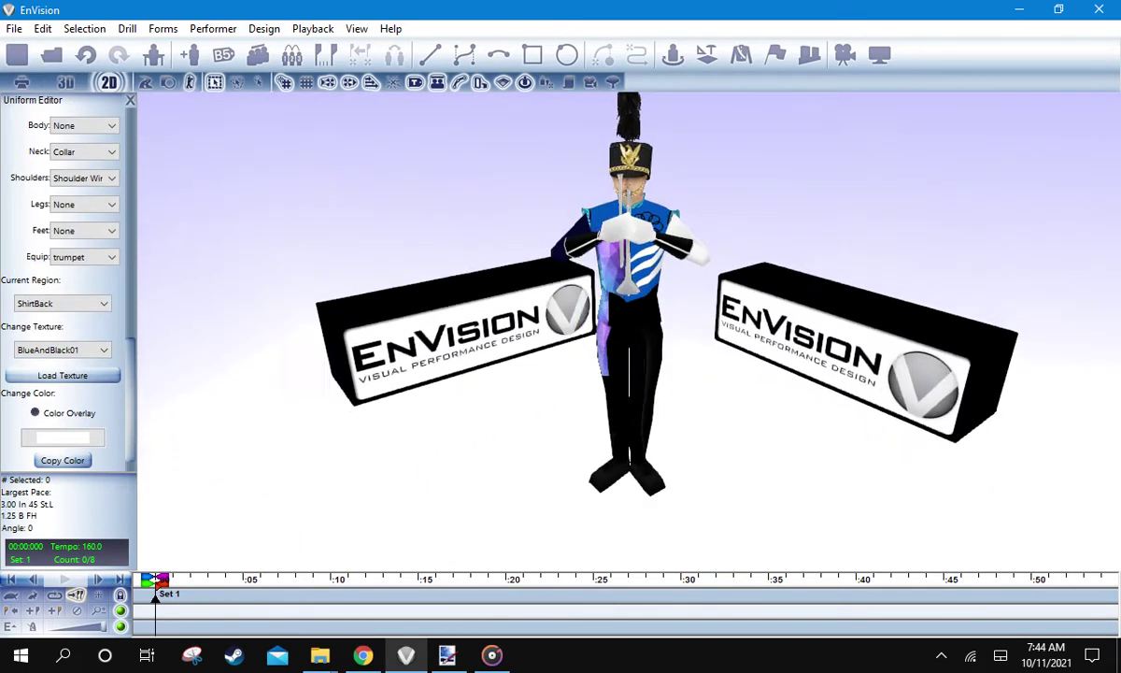
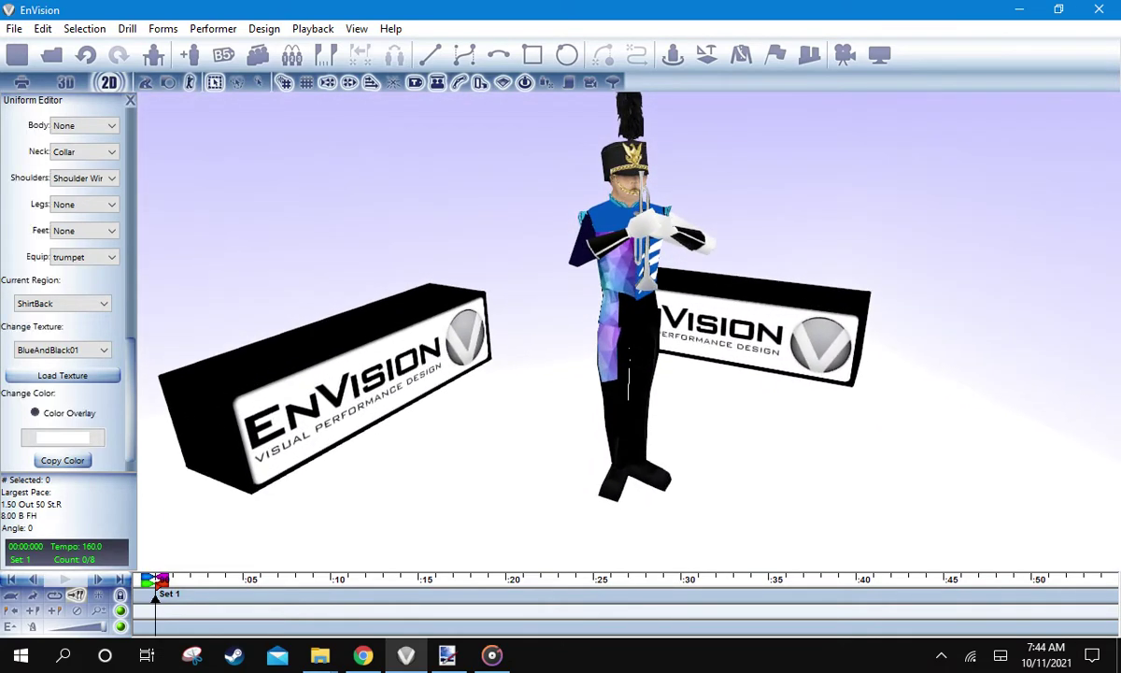
Switch to paint.net, open the LegRight texture, and undo the merge of Layer 2
click(448, 655)
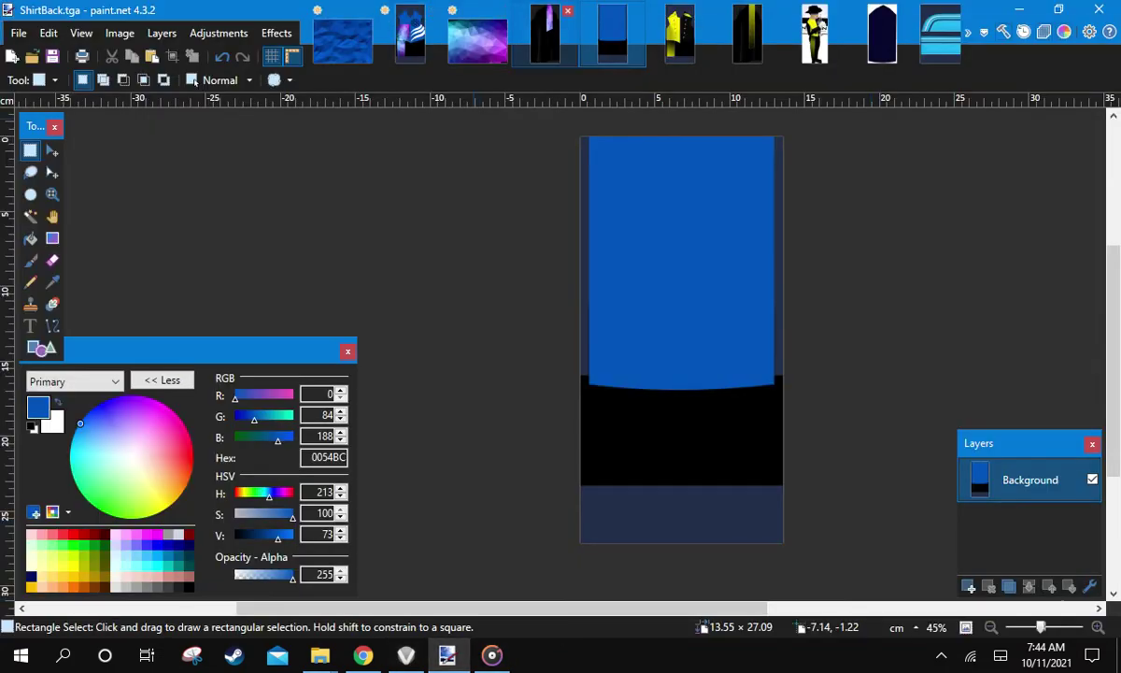
click(545, 35)
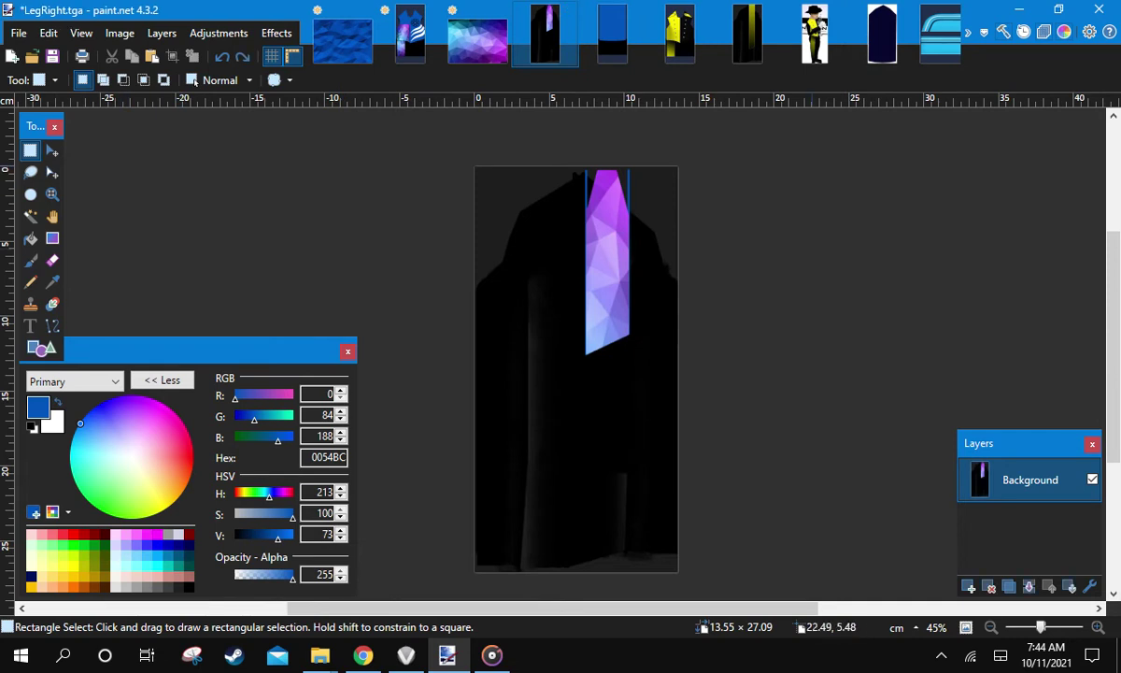
key(ctrl+z)
Make a rectangular selection about 1.56 × 3.78 cm, rotate it about 24° over the low-poly panel's upper right edge, and delete that part of Layer 2
scroll(676, 211, up, 4)
drag(659, 195, 594, 350)
key(m)
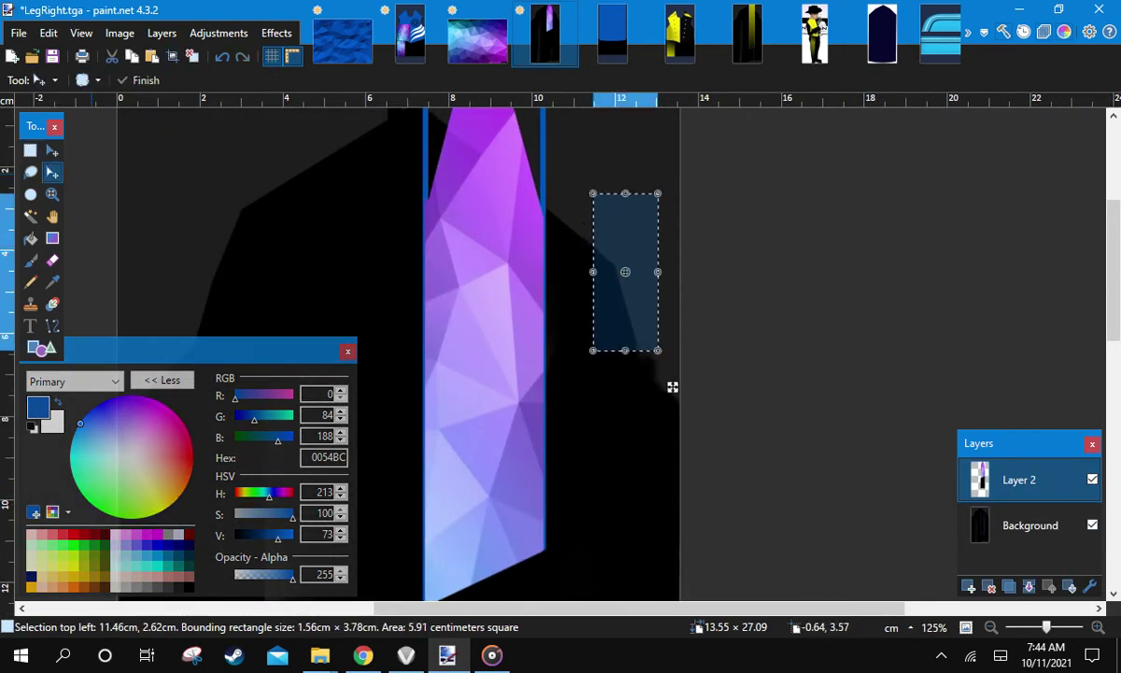
scroll(639, 440, down, 3)
drag(639, 440, 605, 356)
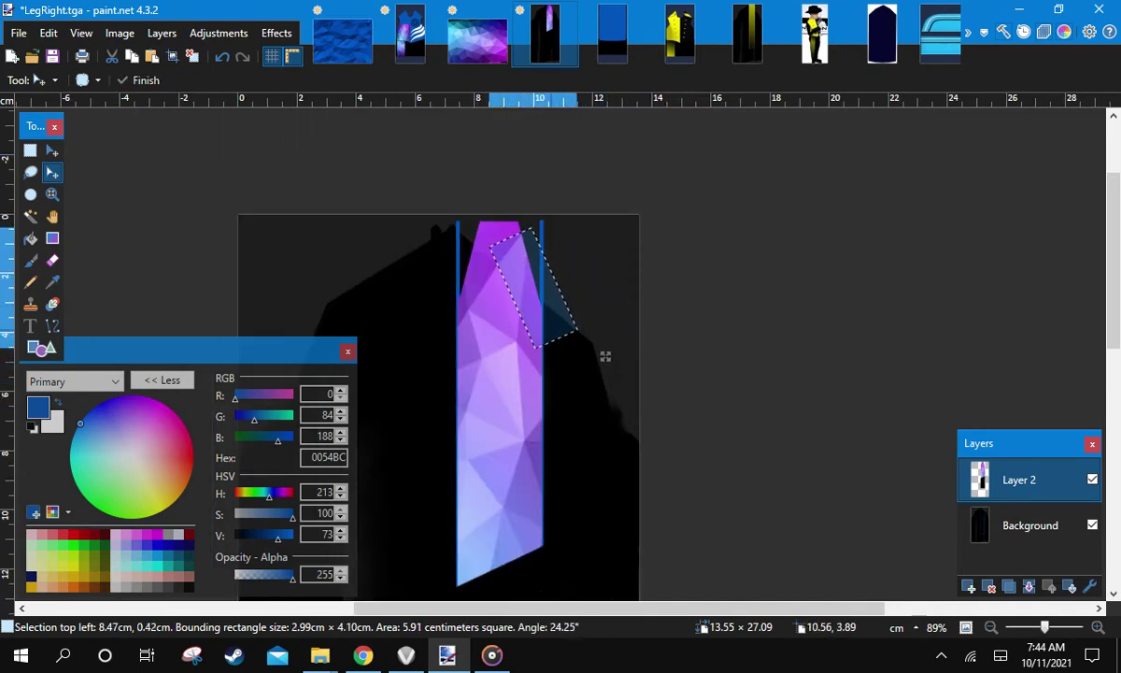
key(Delete)
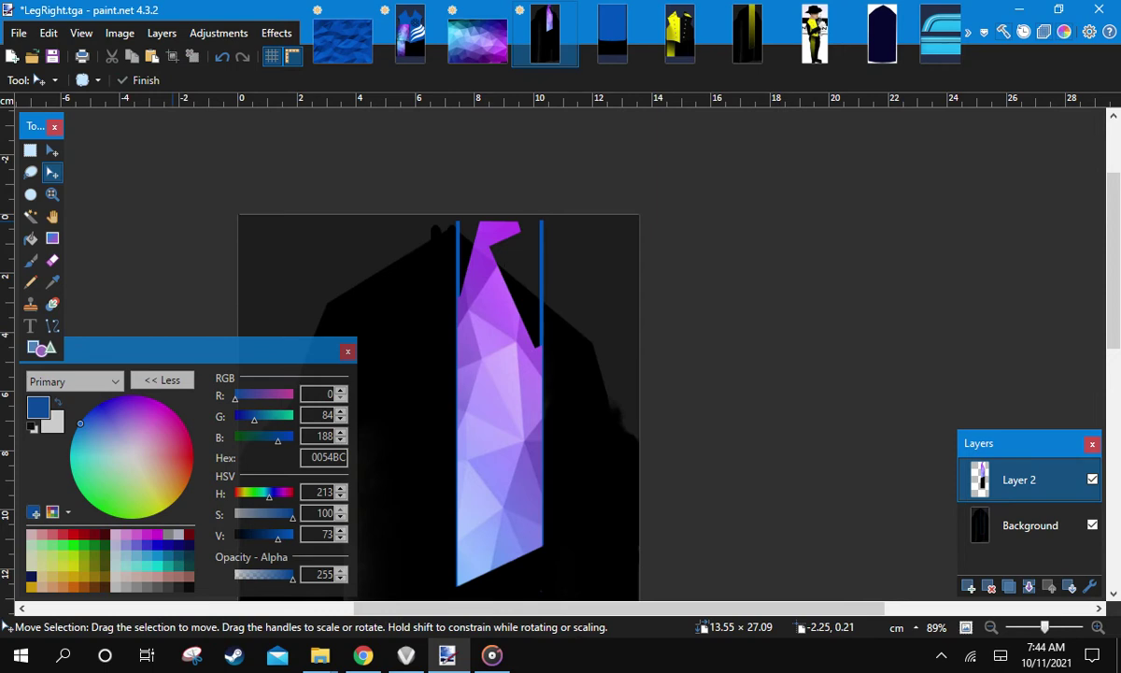
Make a rectangular selection, rotate it about -22° over the low-poly panel's upper left edge, and delete that part of Layer 2
click(30, 150)
drag(346, 230, 462, 393)
key(m)
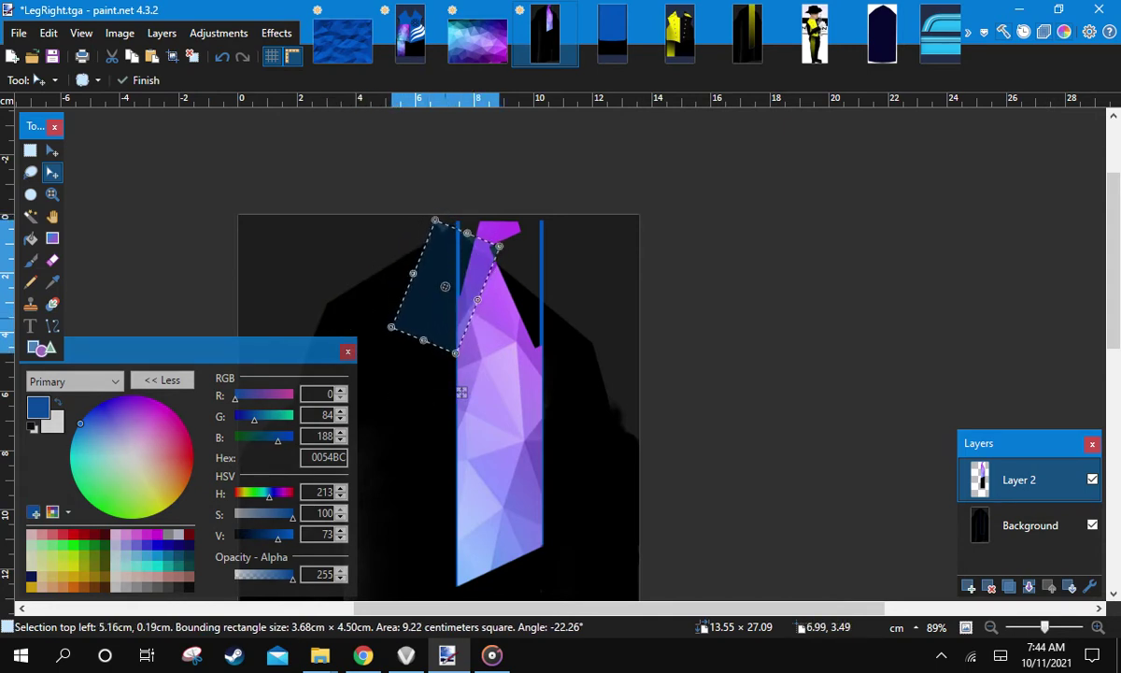
key(Delete)
Clear the selection, then flatten and save the LegRight texture
click(30, 151)
drag(462, 220, 597, 291)
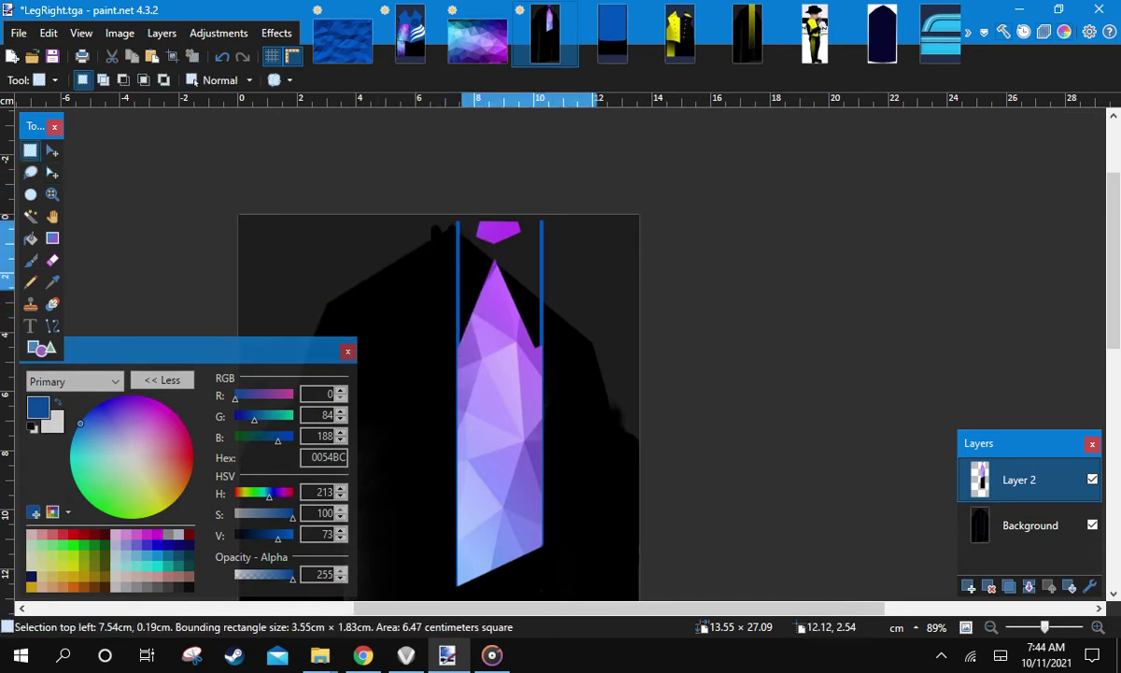
click(632, 307)
key(ctrl+s)
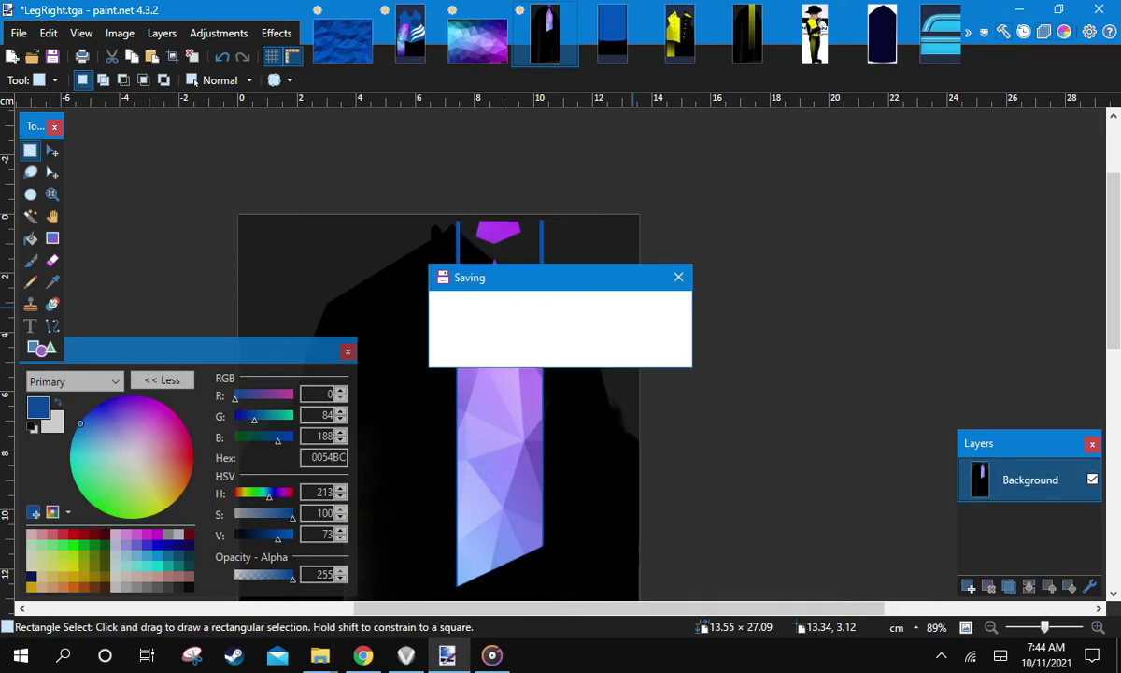
Switch to EnVision, make LegRight the current region, reapply its BlueAndBlack01 texture, and view the performer from the front
click(406, 655)
click(67, 303)
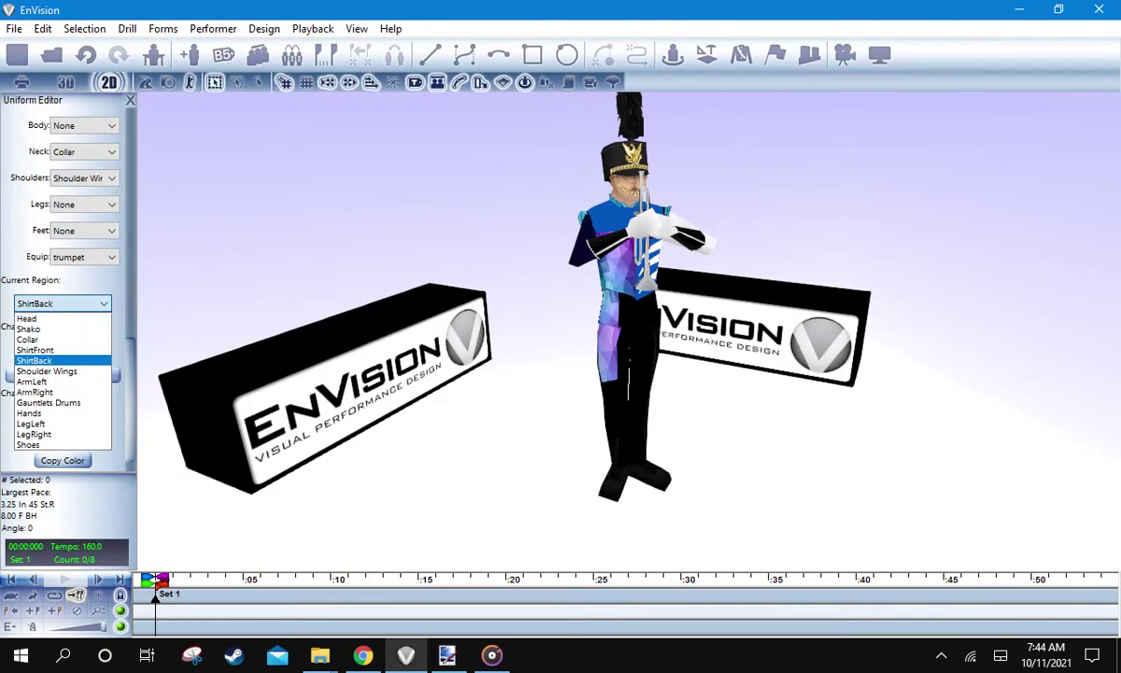
click(33, 433)
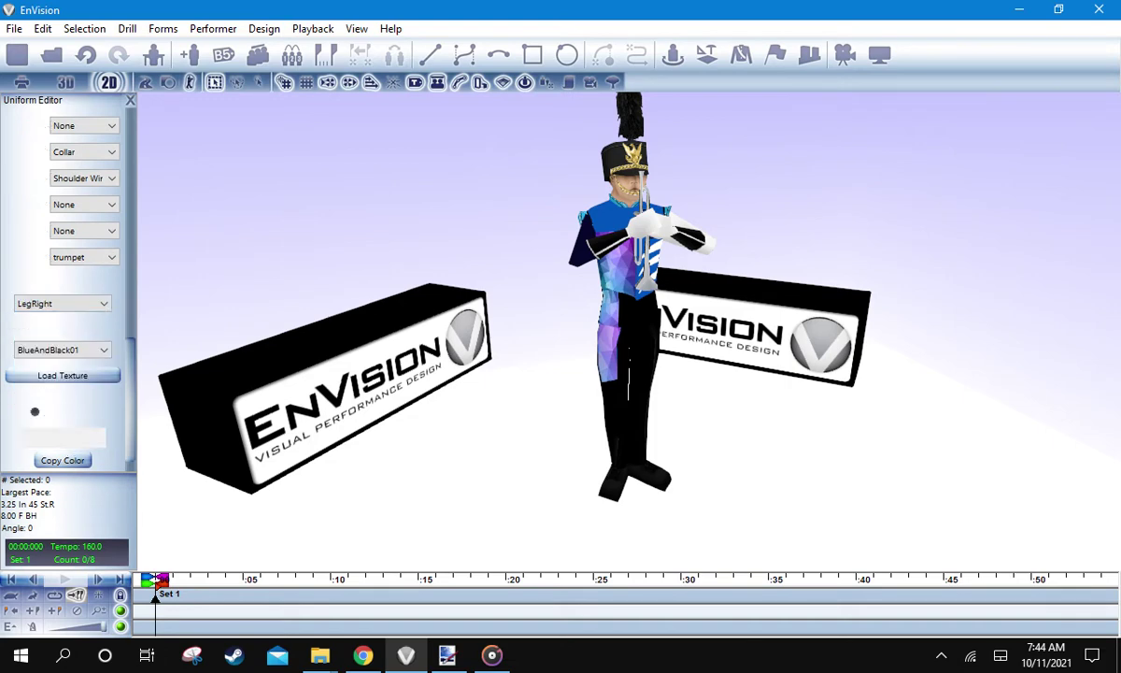
click(61, 350)
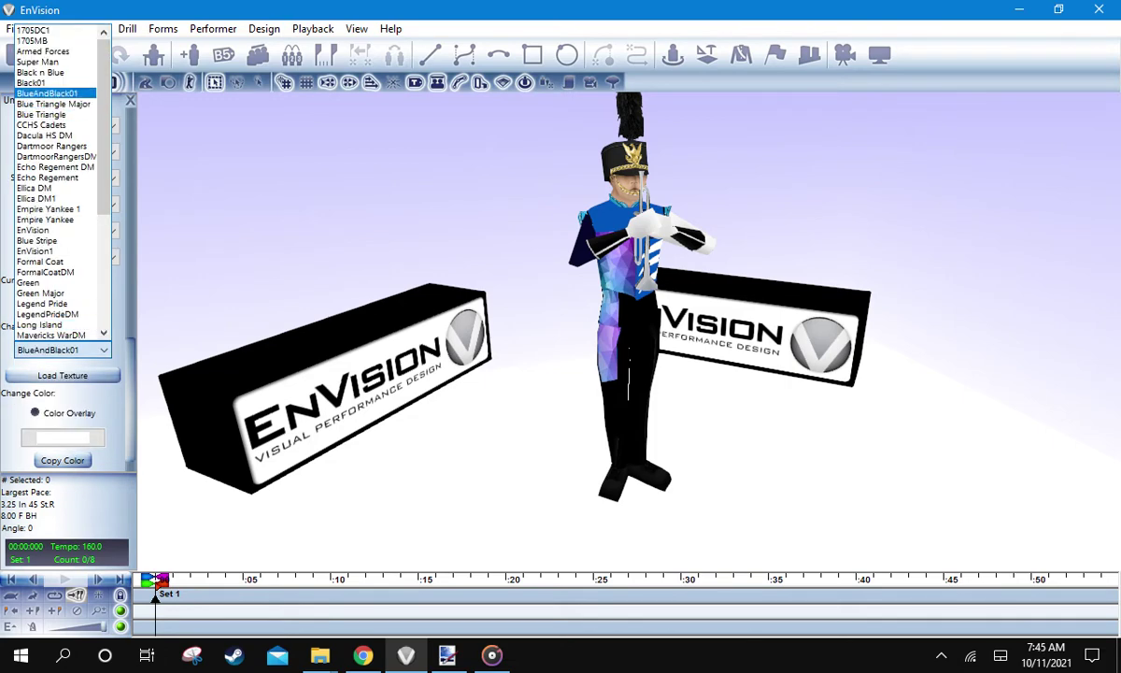
click(49, 93)
mouse_move(560, 373)
mouse_down()
mouse_move(719, 374)
mouse_move(560, 374)
mouse_up()
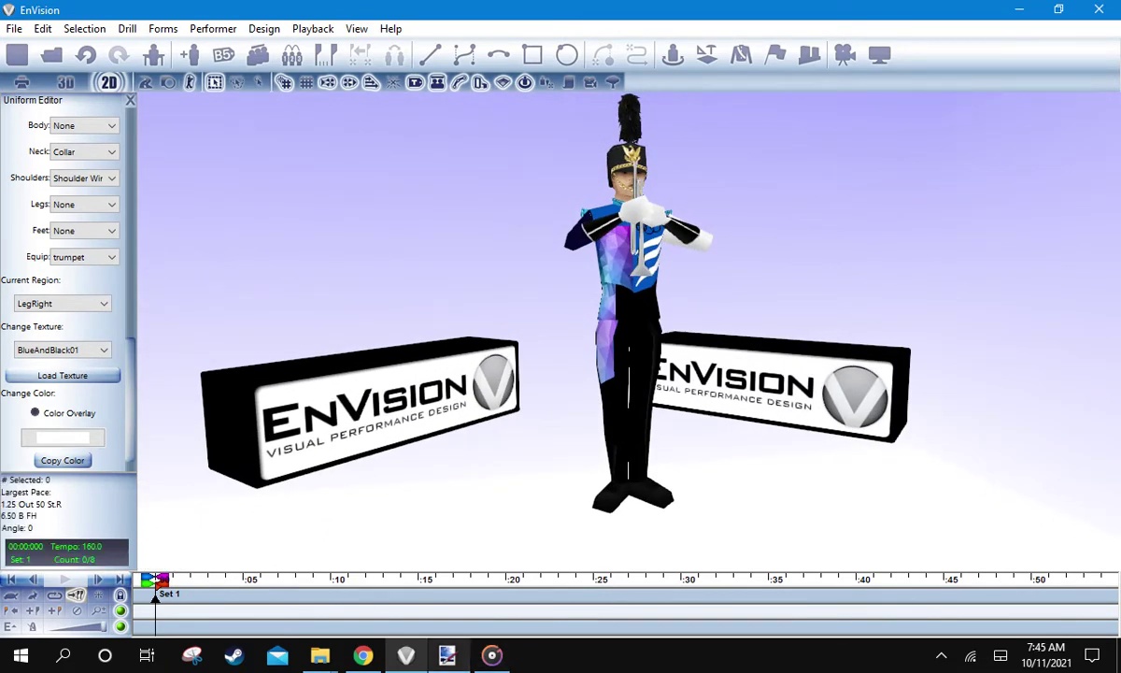
Switch to paint.net and try to delete a 1.38 × 3.68 cm selection rotated about 16° over the panel's upper right edge
click(447, 655)
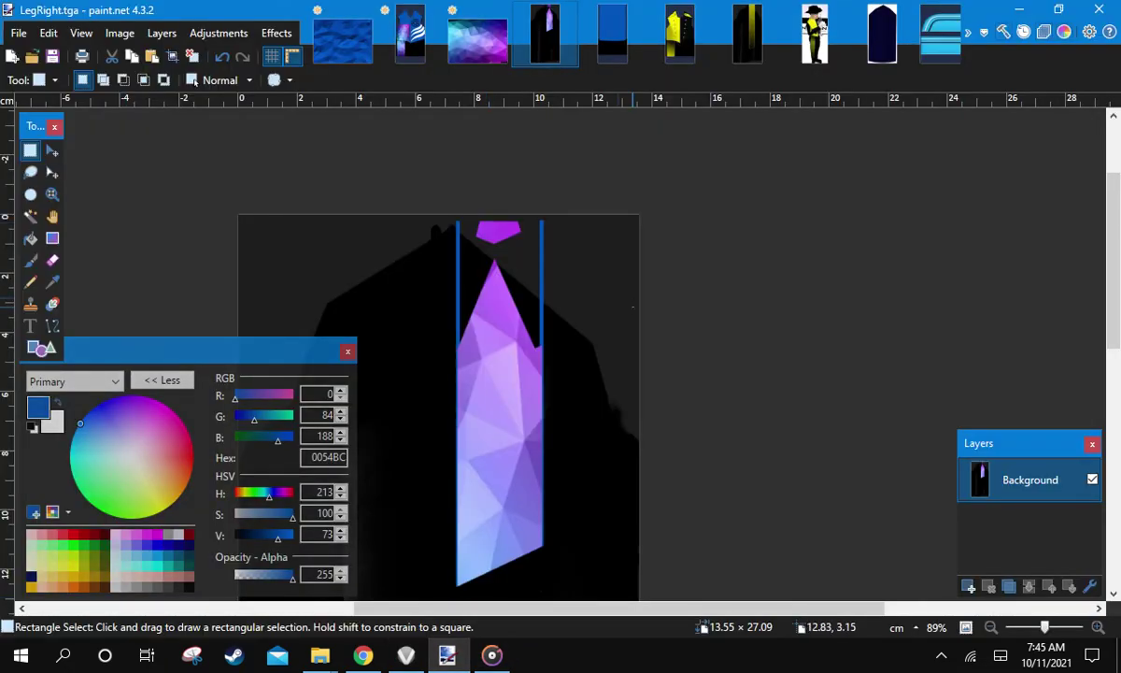
drag(609, 291, 564, 393)
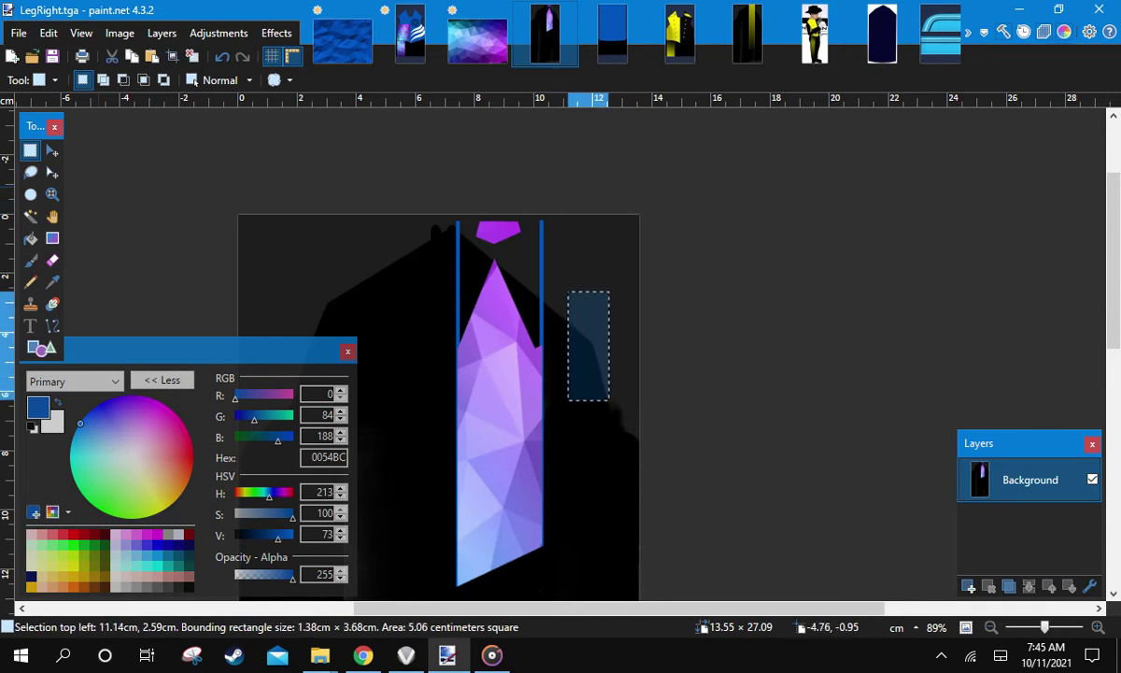
key(m)
drag(569, 426, 588, 427)
drag(601, 366, 561, 359)
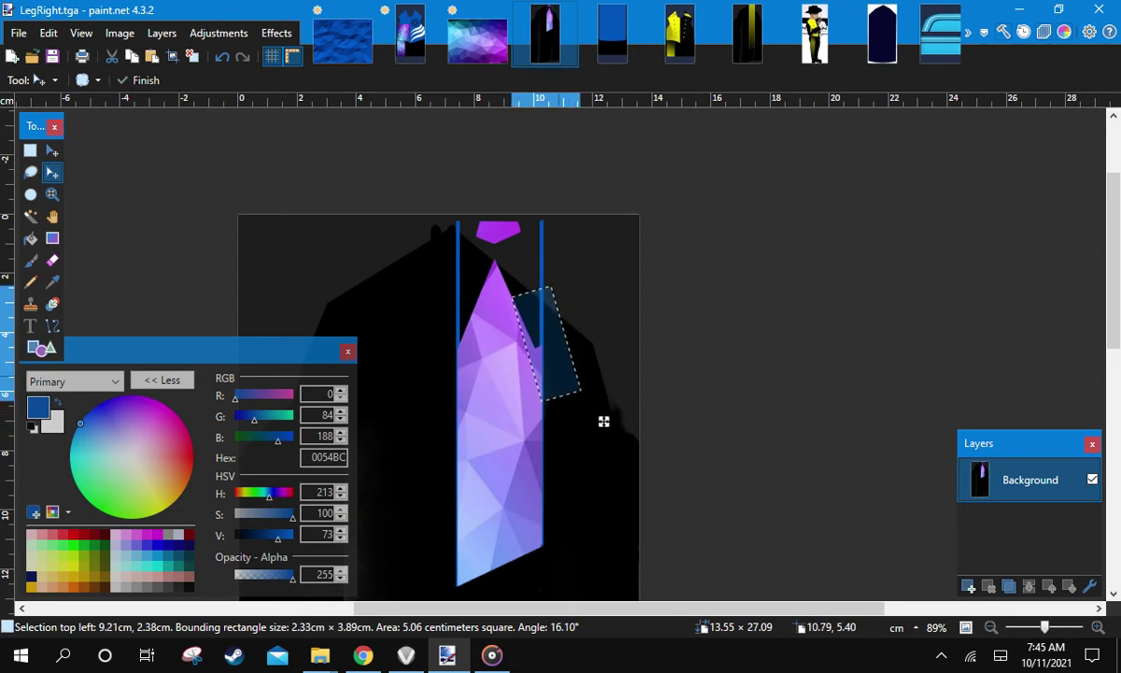
key(Delete)
Undo the deletion, the selection changes and the flattening to restore Layer 2 as a separate layer
key(ctrl+z)
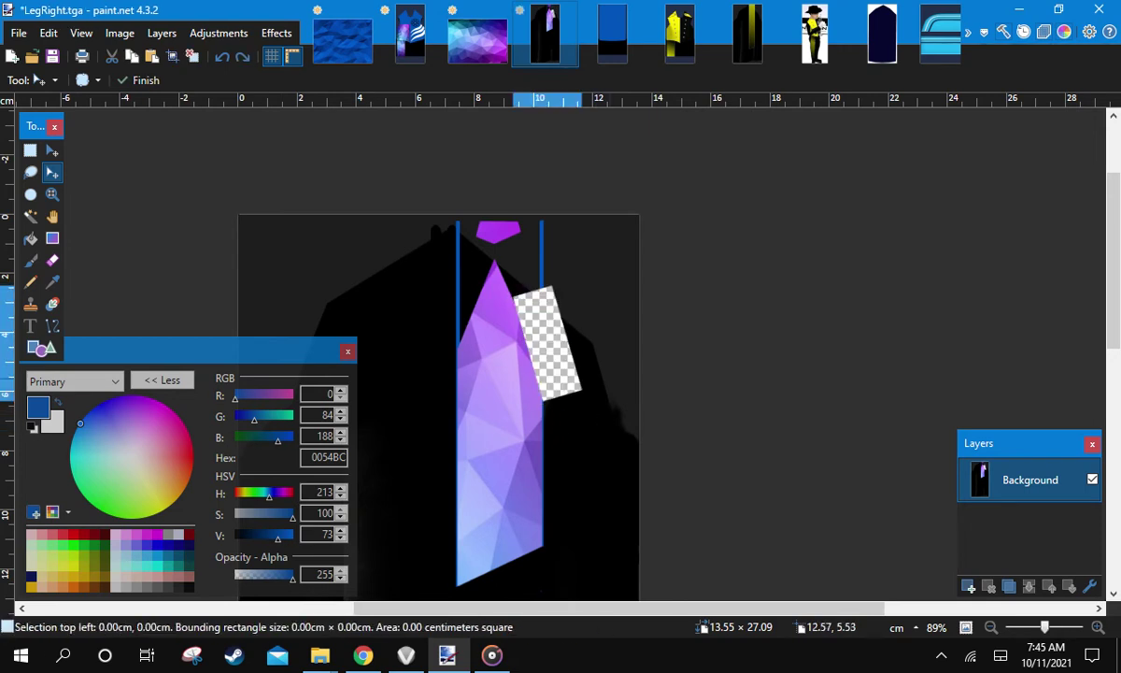
key(ctrl+z)
key(ctrl+z)
key(ctrl+z)
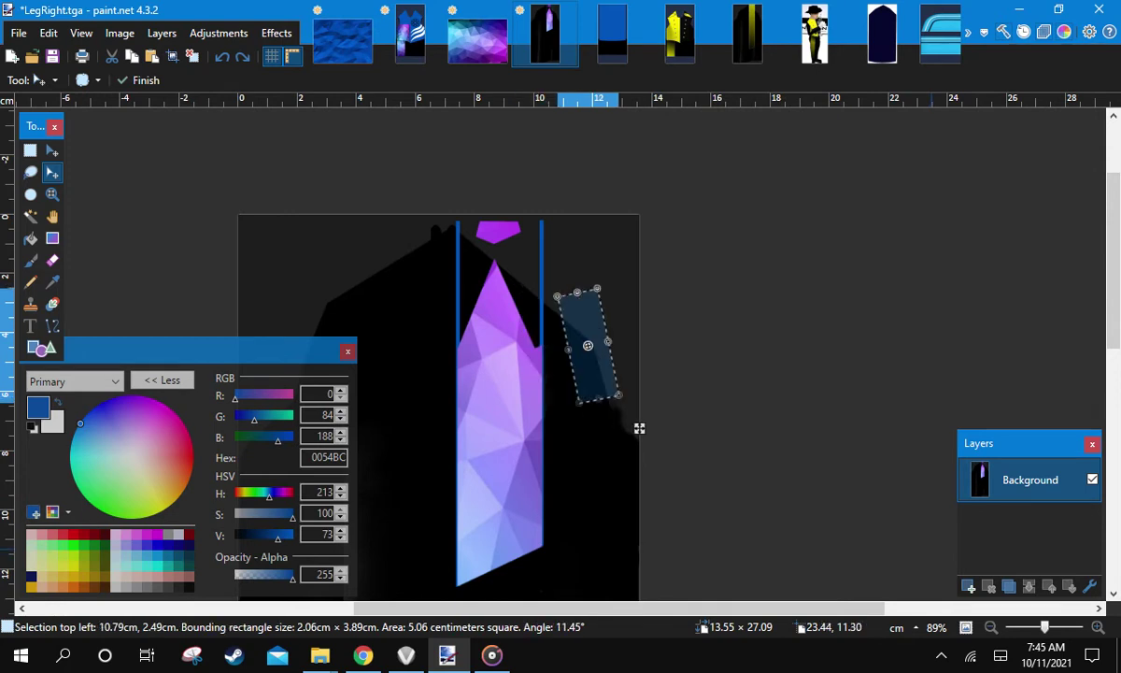
key(ctrl+shift+n)
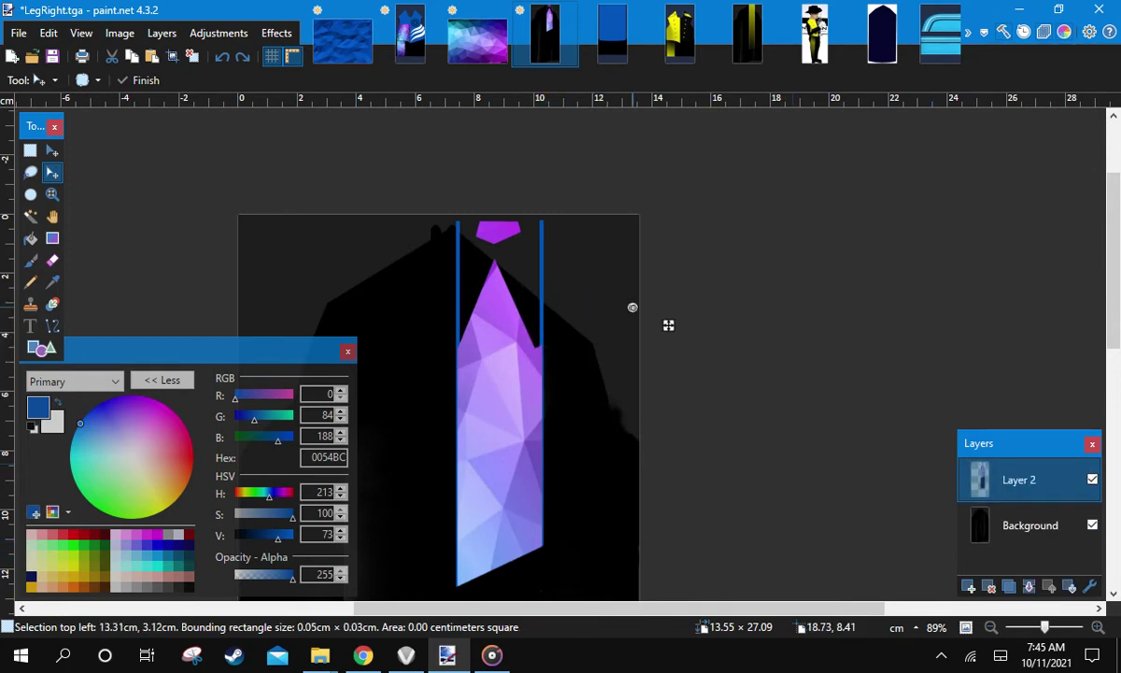
Delete a selection of about 1.24 × 2.83 cm, rotated about 20°, from Layer 2 at the panel's upper right edge, then flatten and save
key(s)
drag(574, 339, 607, 386)
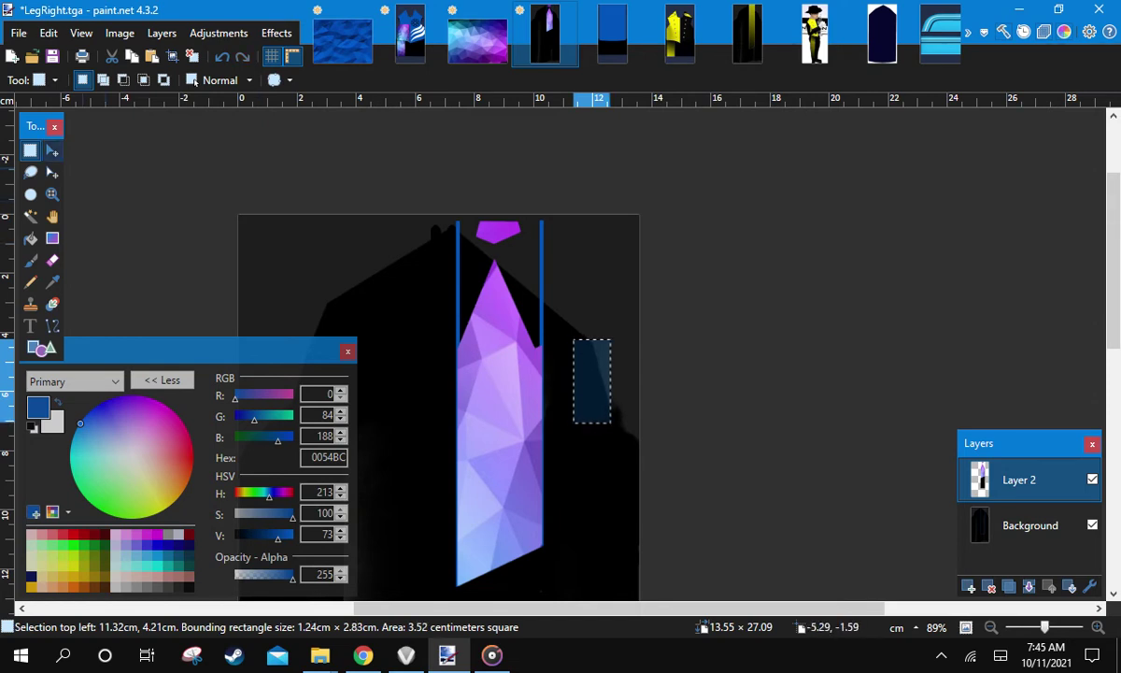
key(m)
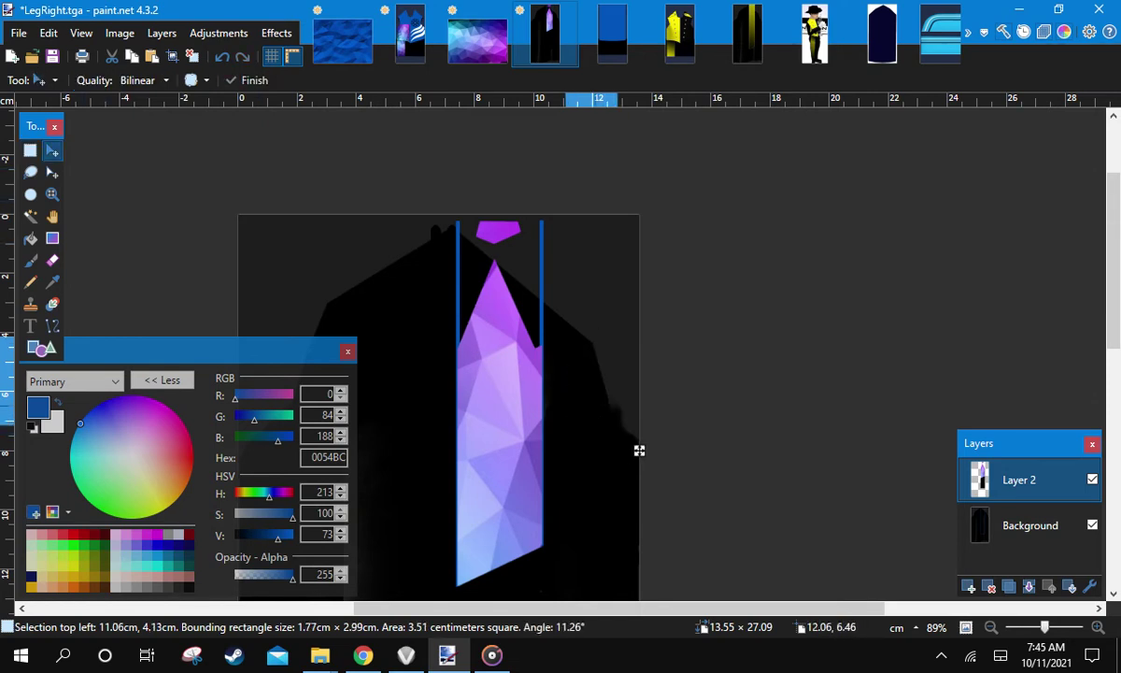
drag(639, 451, 592, 416)
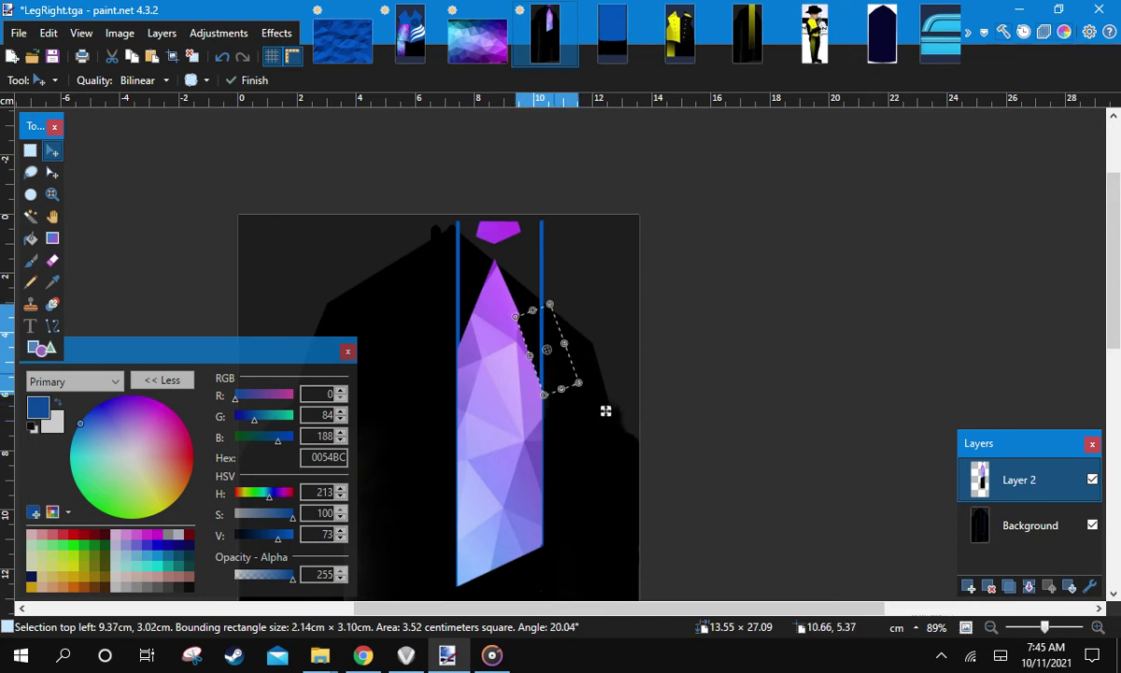
key(ctrl+d)
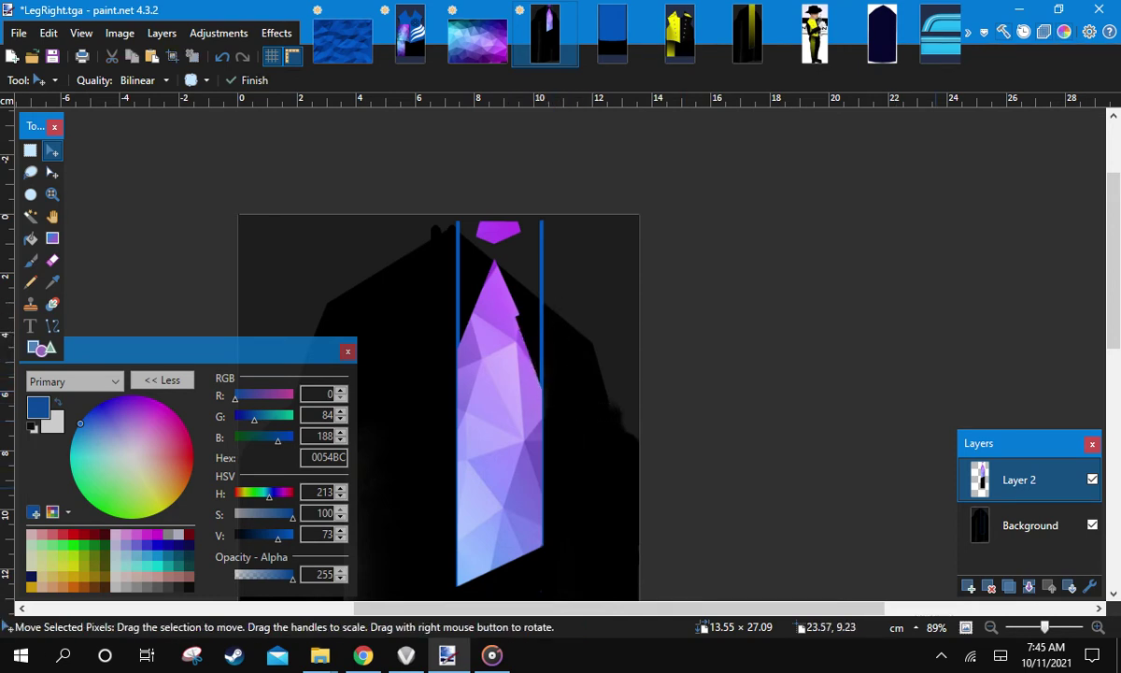
key(ctrl+shift+f)
key(ctrl+s)
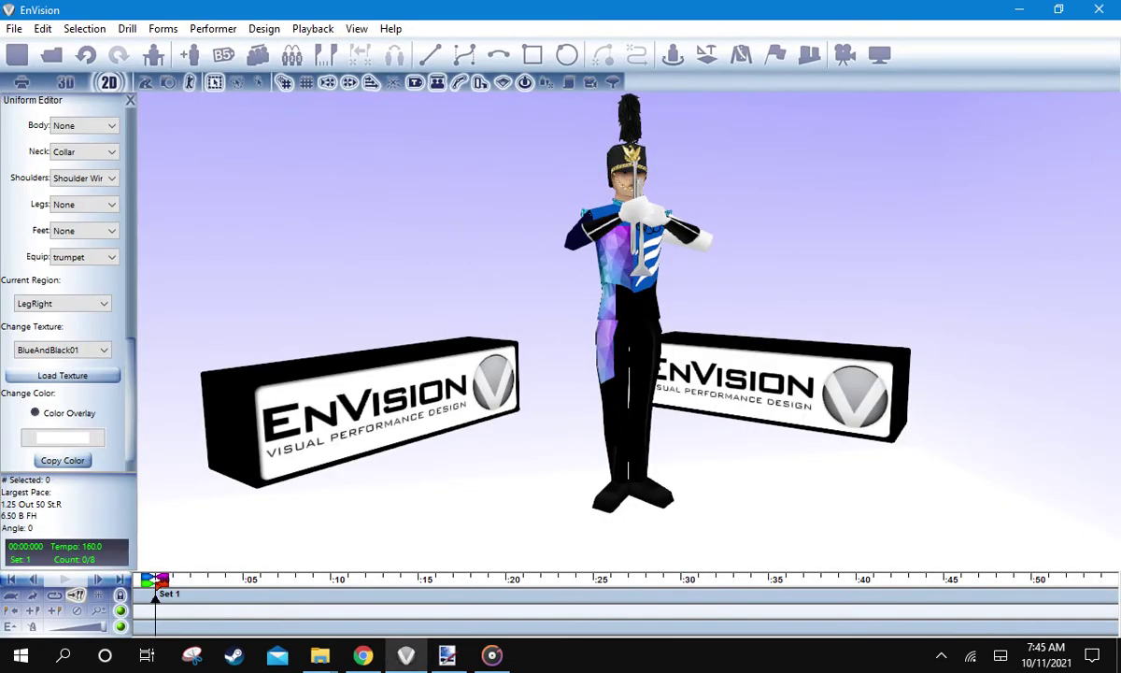
In EnVision, reapply the BlueAndBlack01 texture to the LegRight region and orbit around the performer to check the leg
click(64, 350)
scroll(56, 290, up, 2)
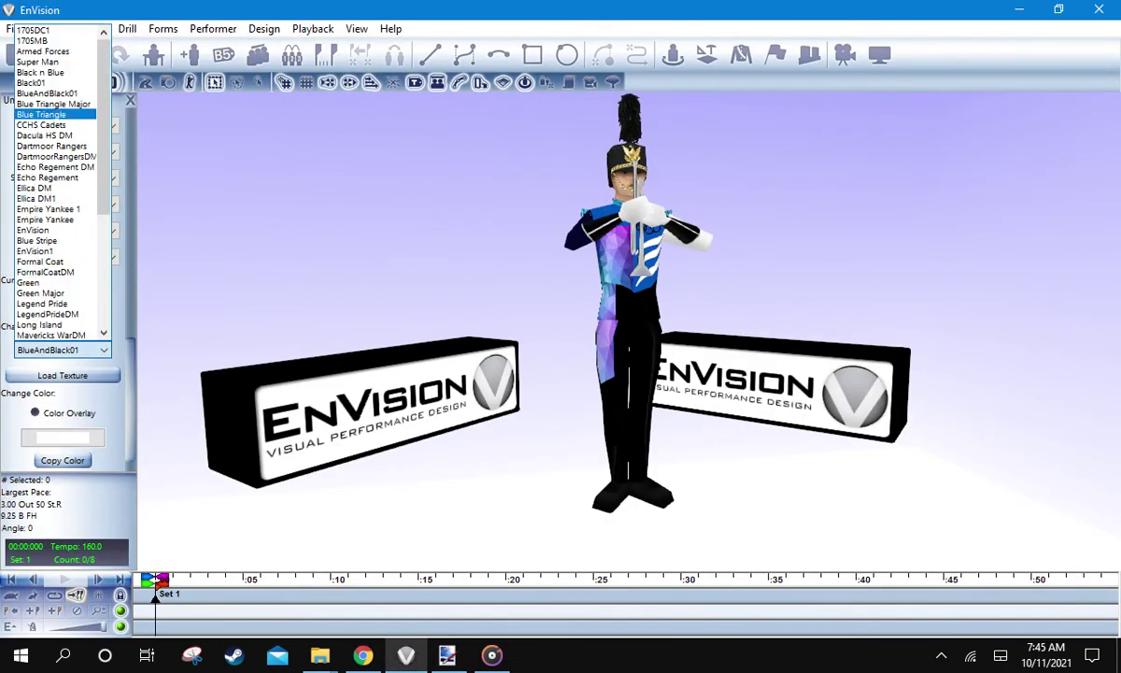
click(48, 94)
drag(598, 392, 505, 393)
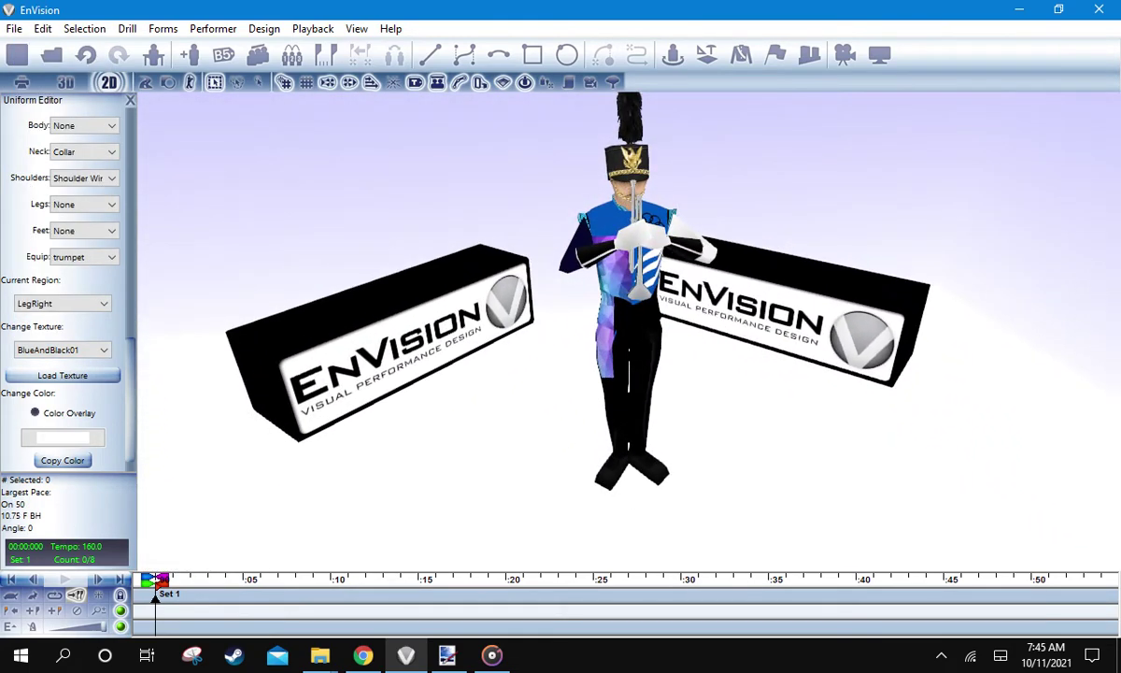
In paint.net, undo the flattening, rotate the selection about -14° over the panel's upper left edge, delete that part, then flatten and save
key(alt+Tab)
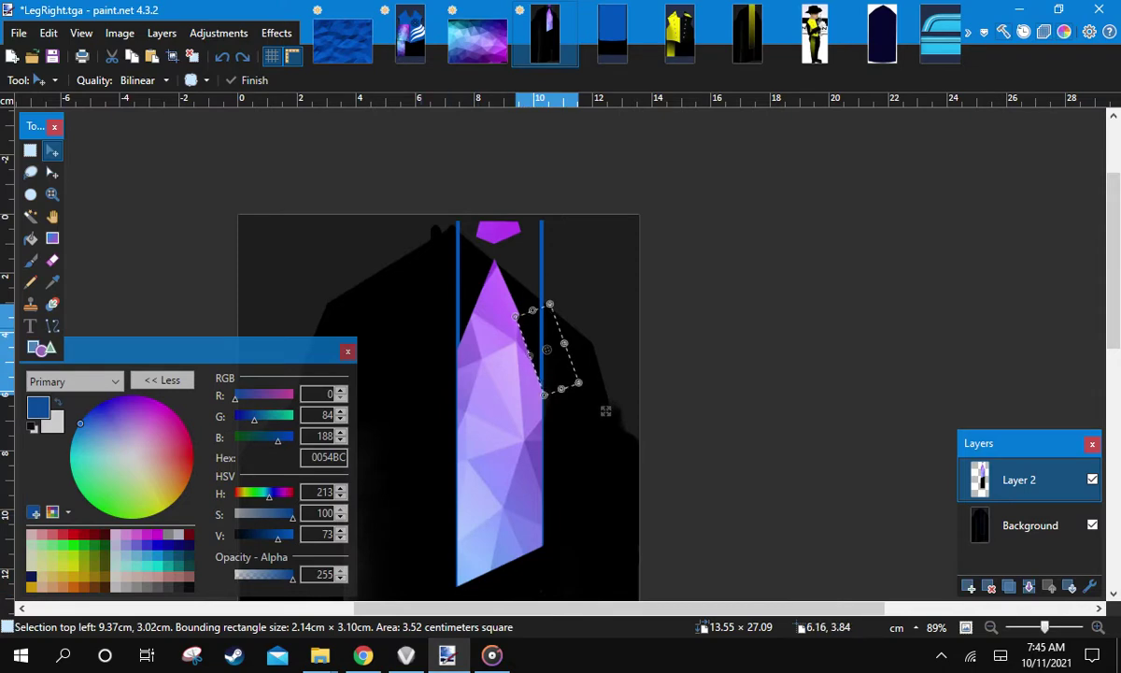
key(alt+Tab)
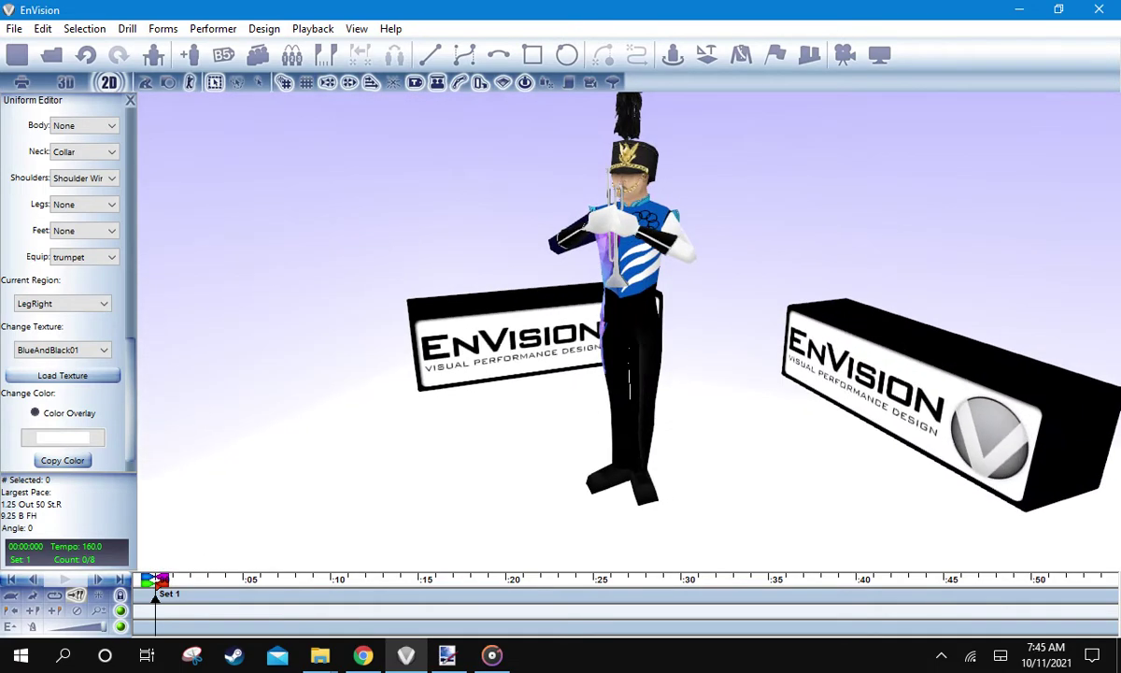
key(alt+Tab)
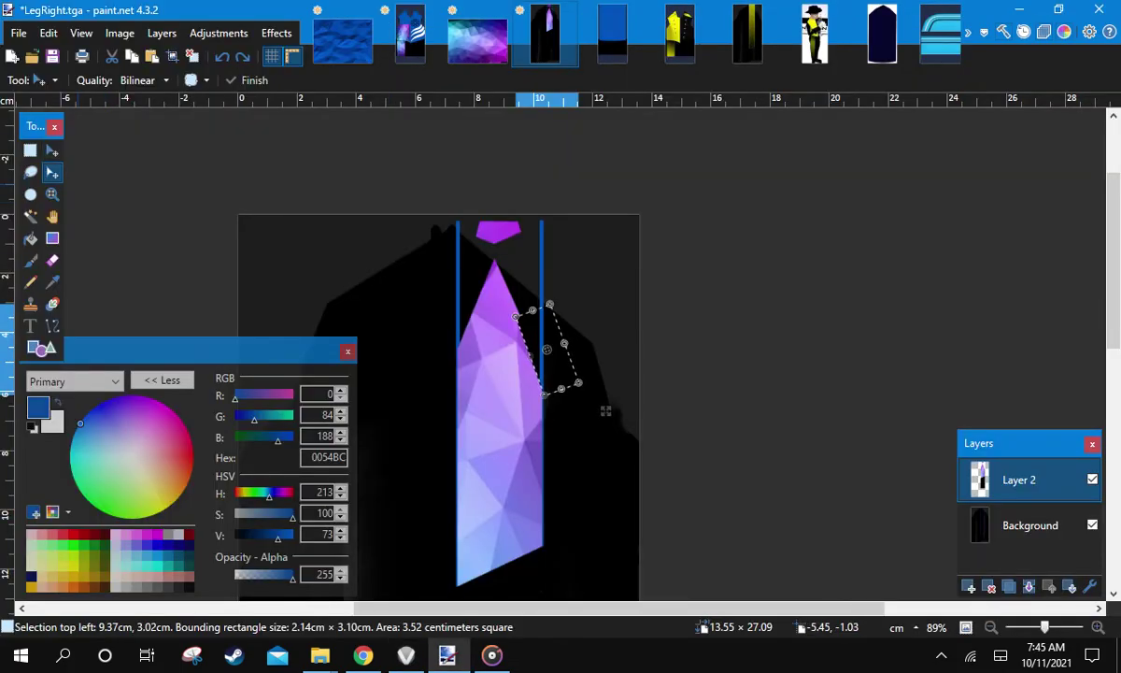
drag(605, 412, 463, 419)
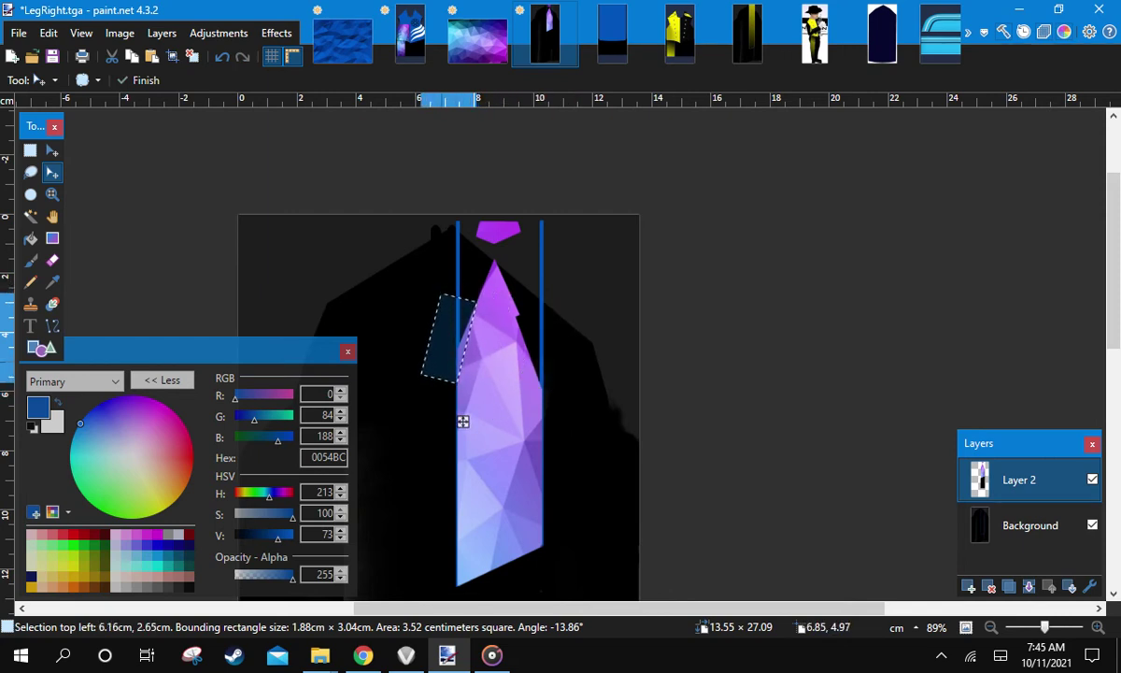
key(ctrl+d)
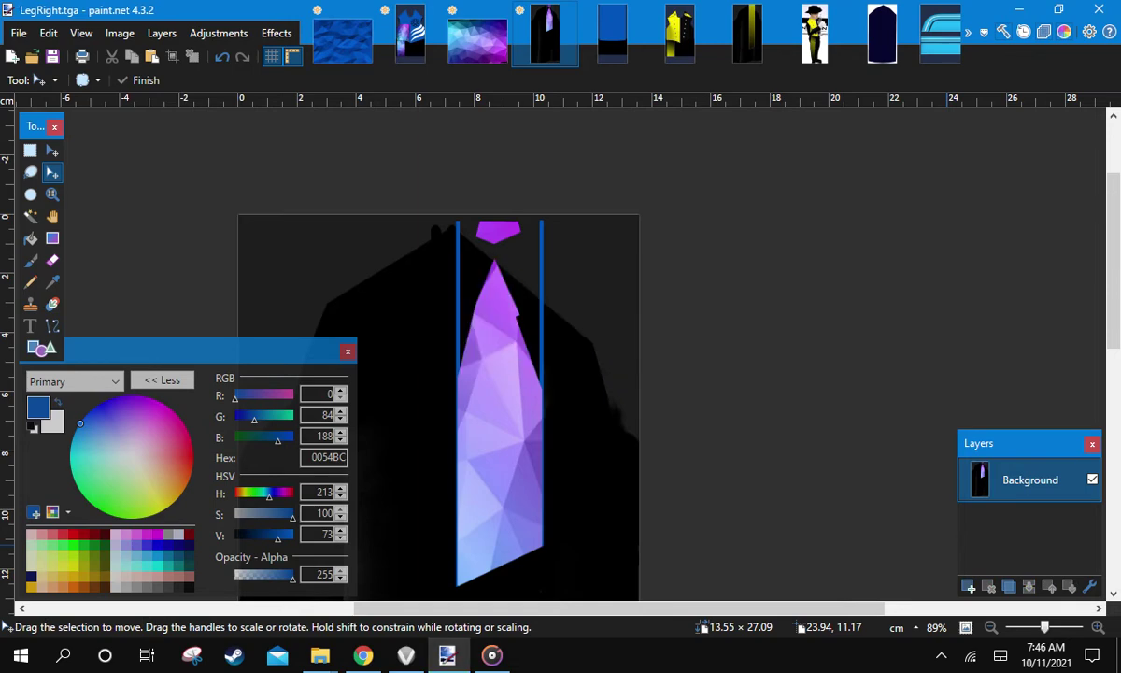
Switch to EnVision, reapply BlueAndBlack01 to the LegRight region, and view the performer's right side
click(405, 655)
click(93, 349)
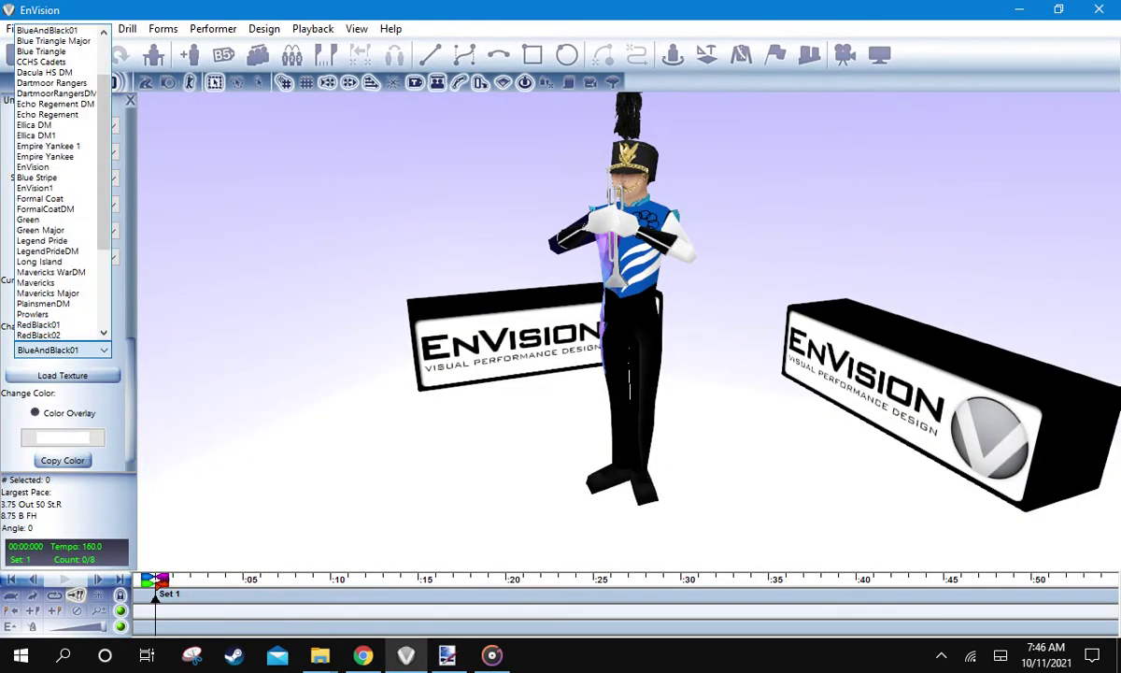
scroll(54, 237, up, 2)
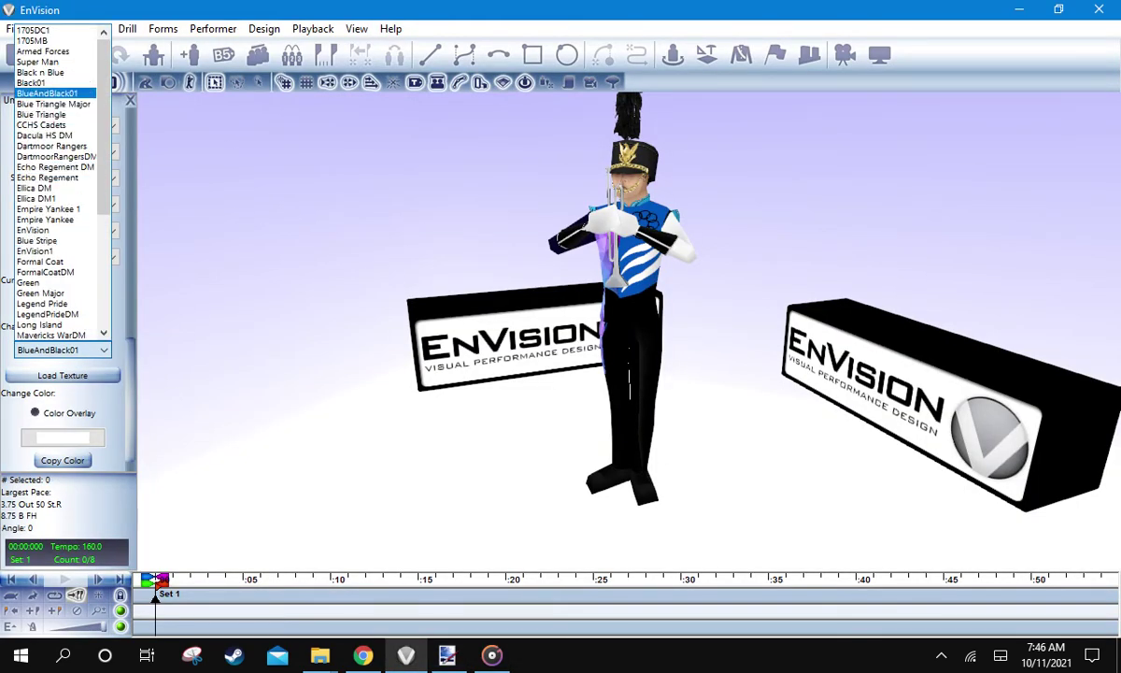
key(Return)
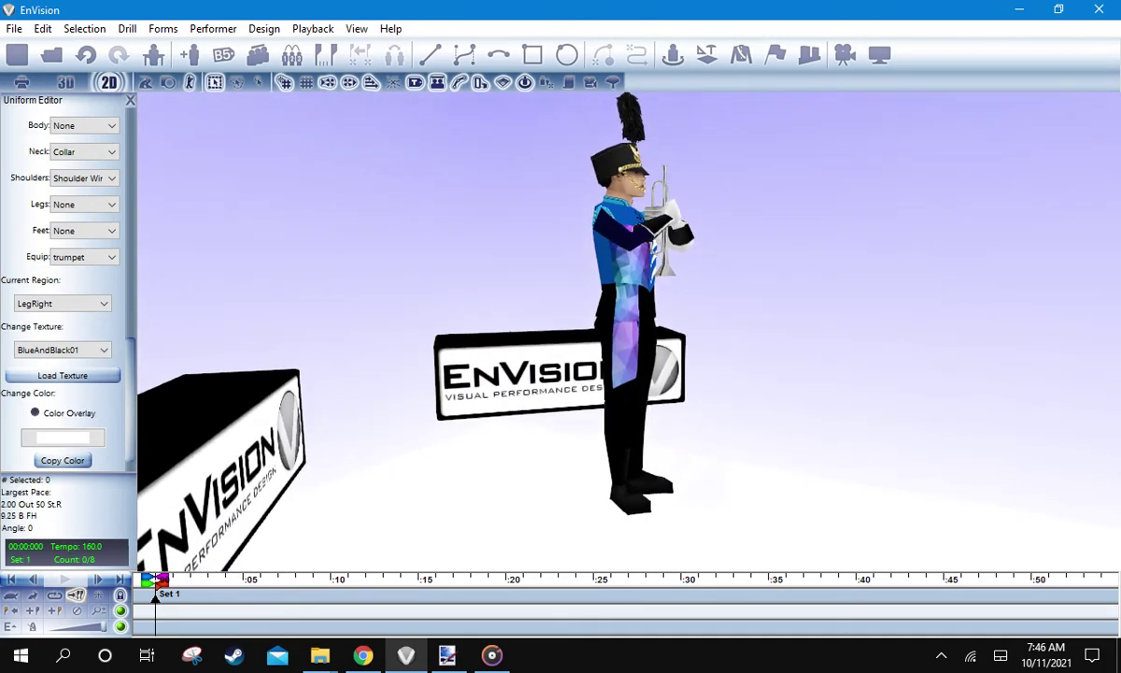
Switch to paint.net and start a black line of brush width 5 down from the top of the right blue stripe
click(447, 655)
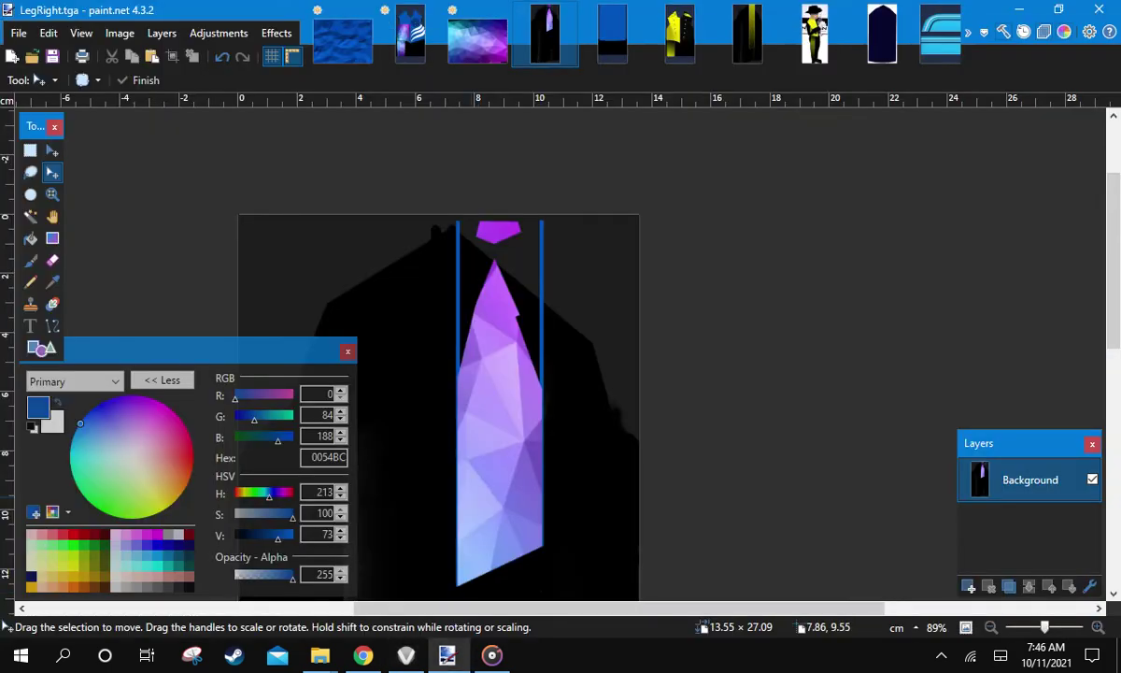
scroll(523, 272, up, 4)
click(52, 325)
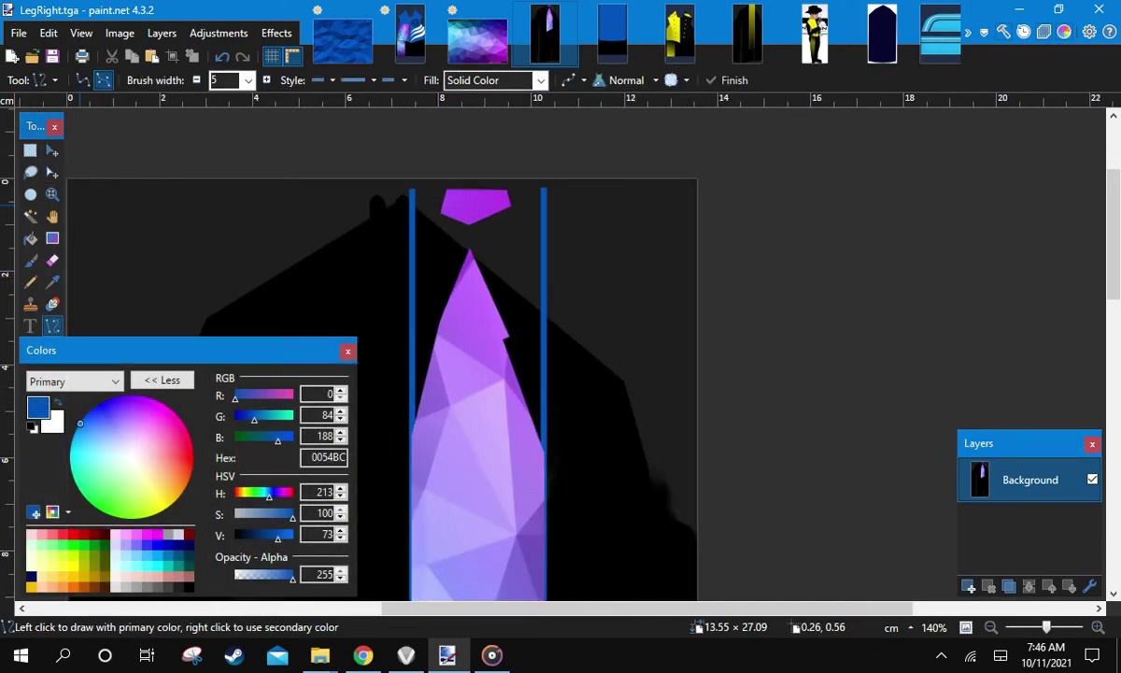
click(189, 587)
scroll(511, 203, up, 5)
drag(573, 161, 570, 272)
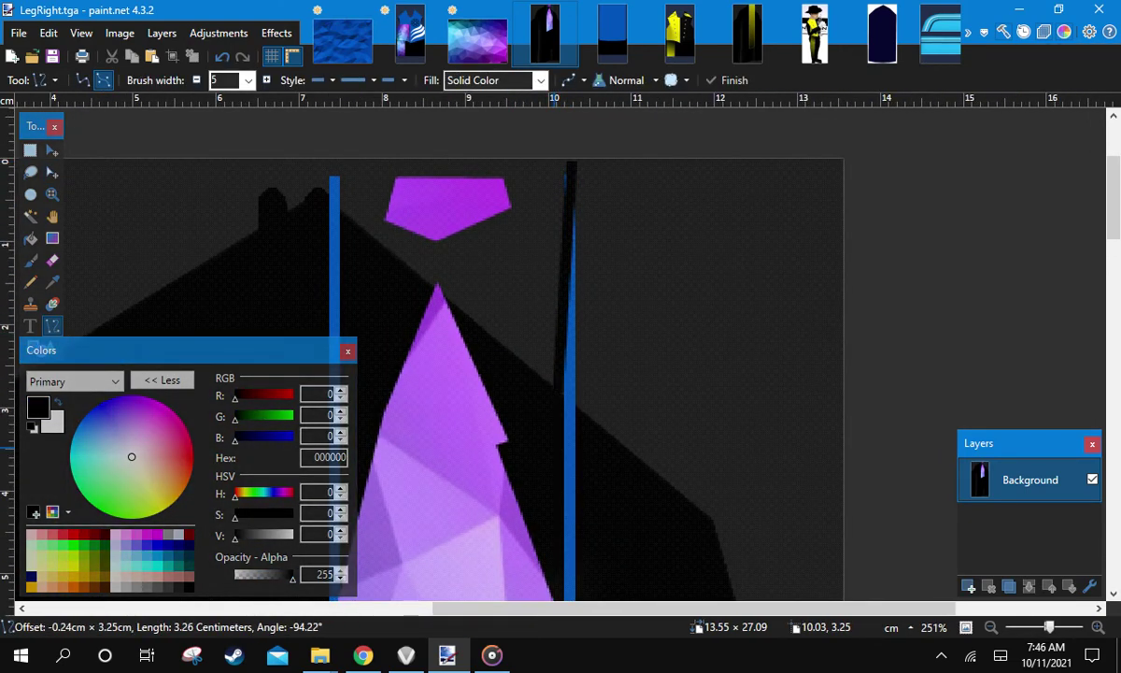
Bend the black line at its control points so it follows the upper part of the right blue stripe down to the low-poly panel
mouse_move(553, 448)
mouse_down()
mouse_move(570, 500)
mouse_move(596, 298)
mouse_move(576, 331)
mouse_up()
scroll(570, 500, down, 3)
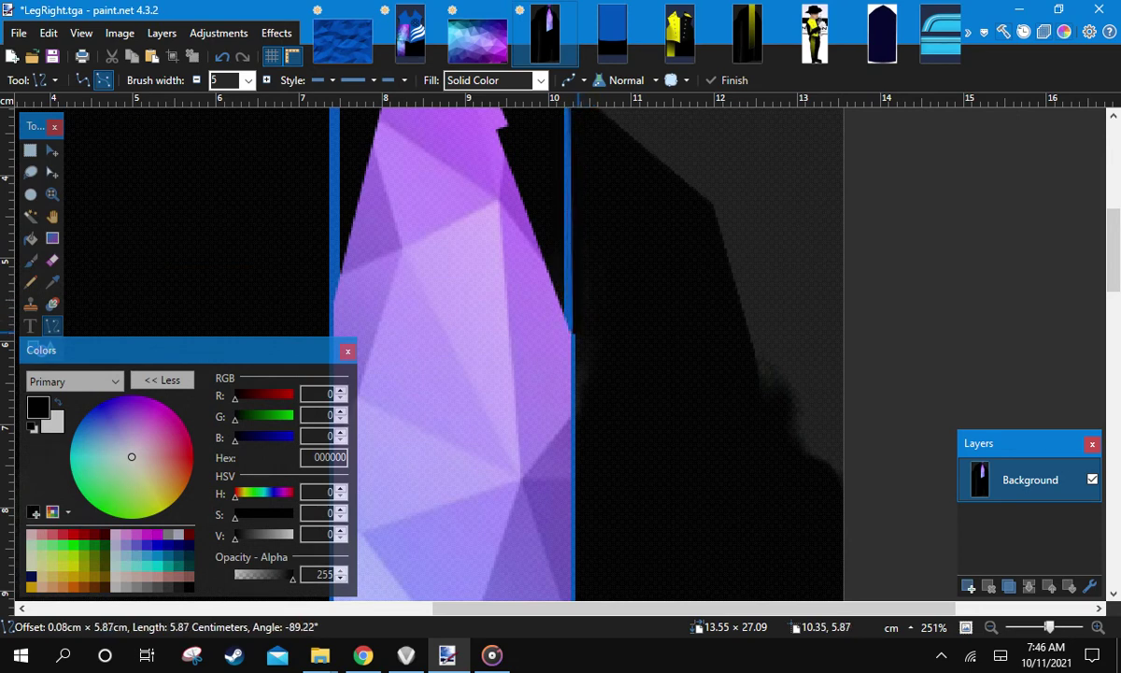
scroll(617, 262, up, 3)
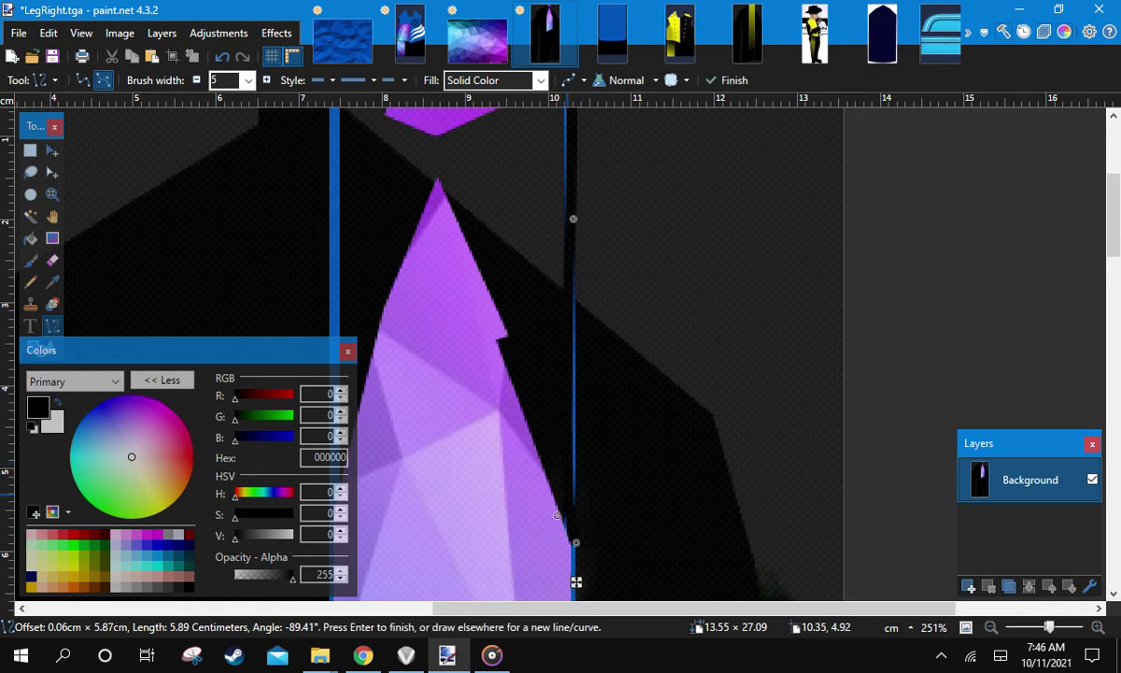
drag(565, 513, 577, 500)
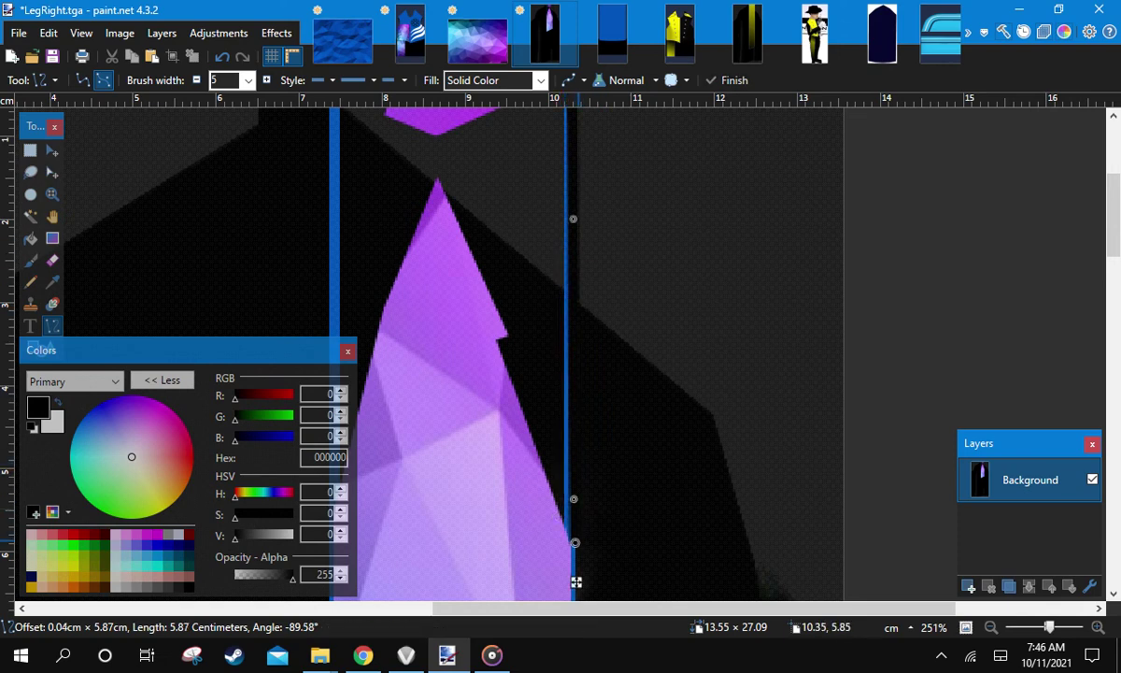
drag(574, 542, 573, 522)
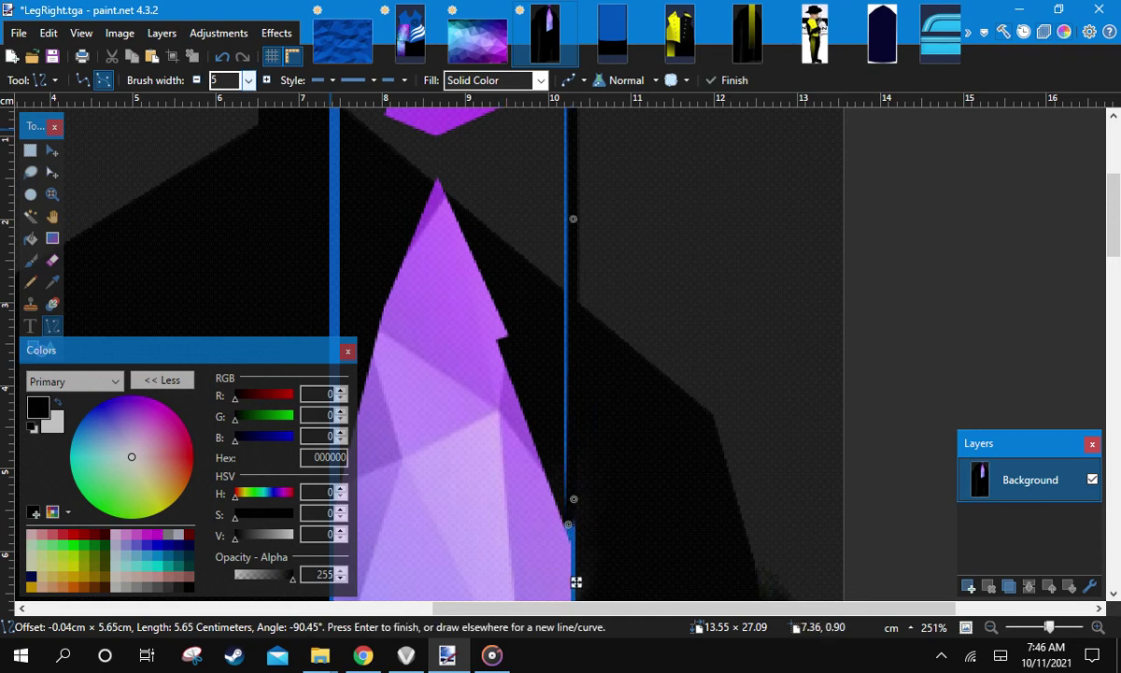
Widen the black line to brush width 7, adjust its curve over the remaining blue of the right stripe and commit it
click(248, 81)
click(224, 130)
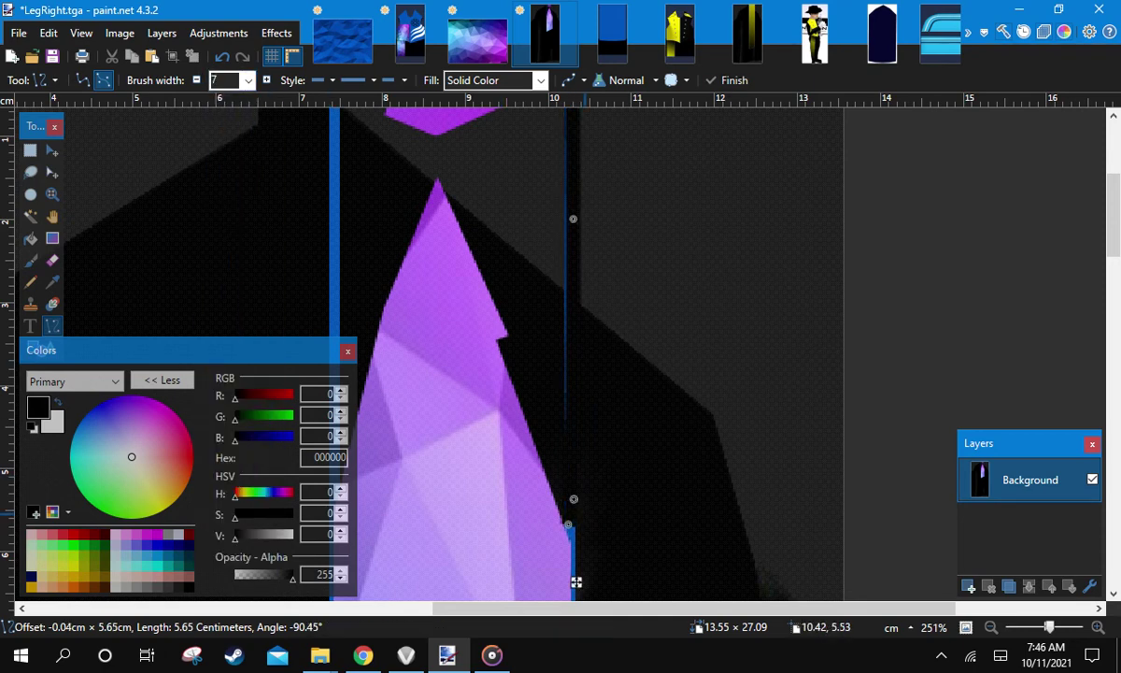
drag(572, 528, 561, 496)
click(629, 283)
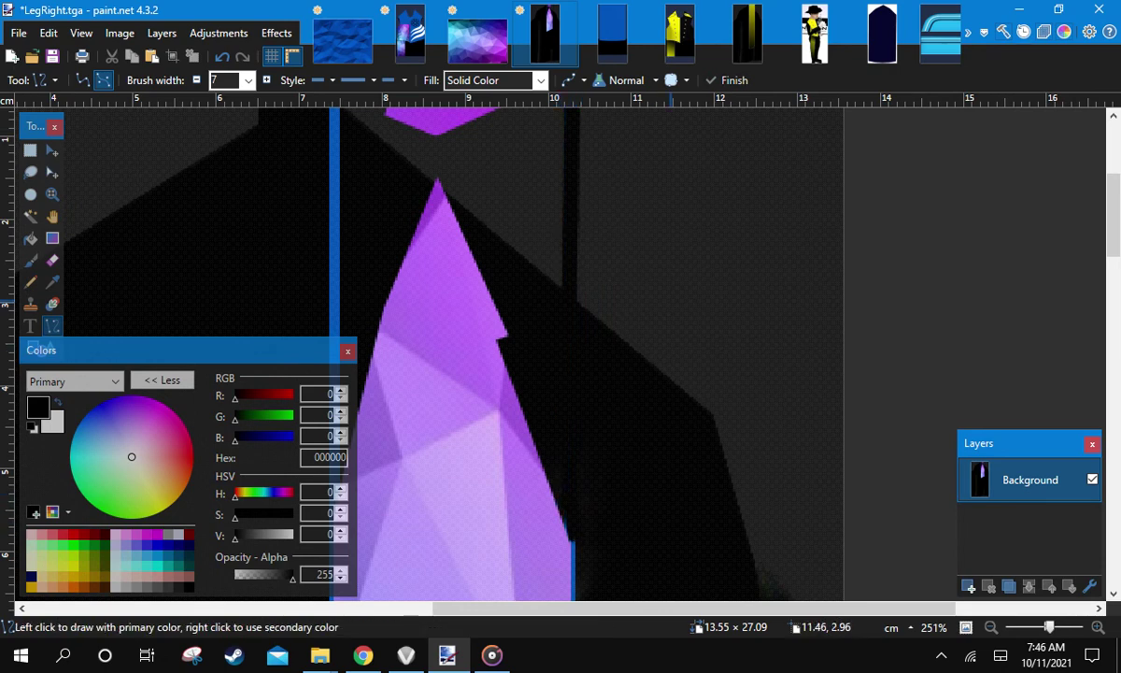
Cover the upper part of the left blue stripe with a vertical black line about 5.79 cm long and save LegRight.tga
scroll(645, 283, down, 2)
scroll(617, 267, left, 1)
scroll(524, 224, up, 2)
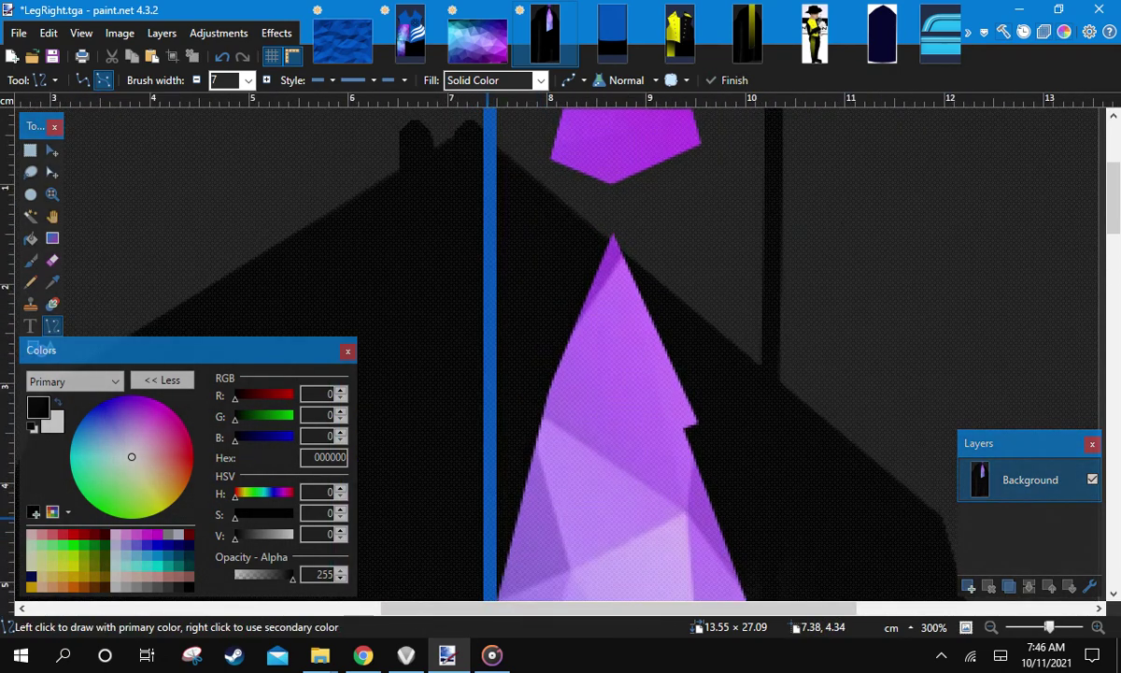
scroll(561, 355, down, 3)
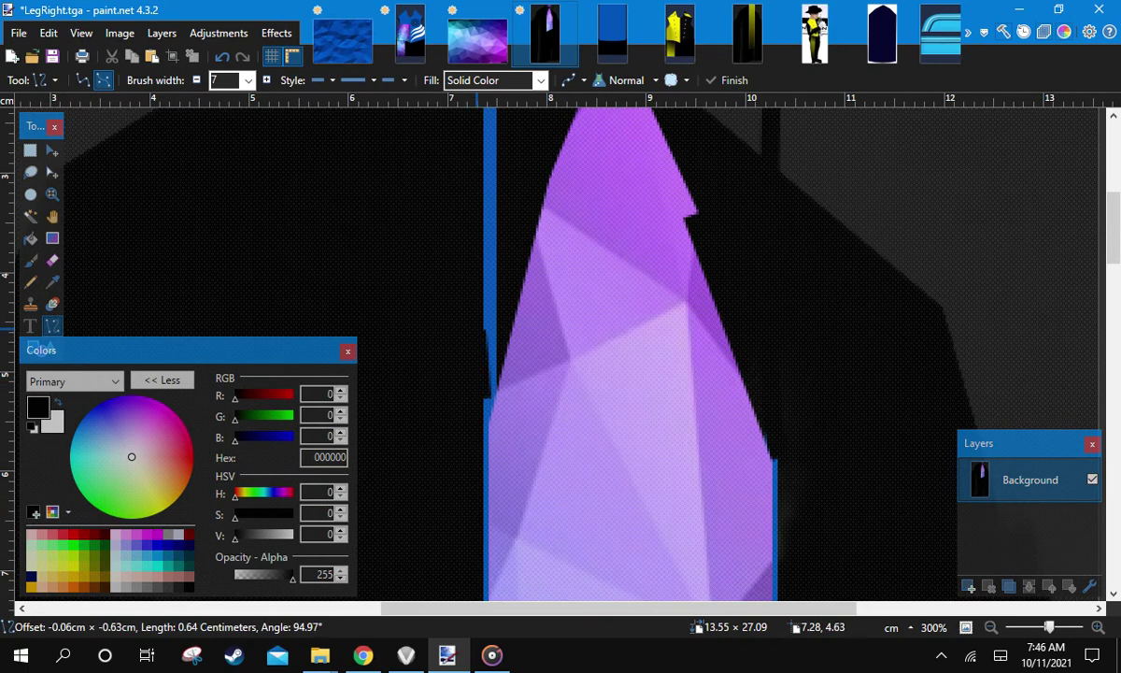
drag(478, 329, 492, 240)
scroll(499, 240, up, 6)
scroll(482, 280, down, 5)
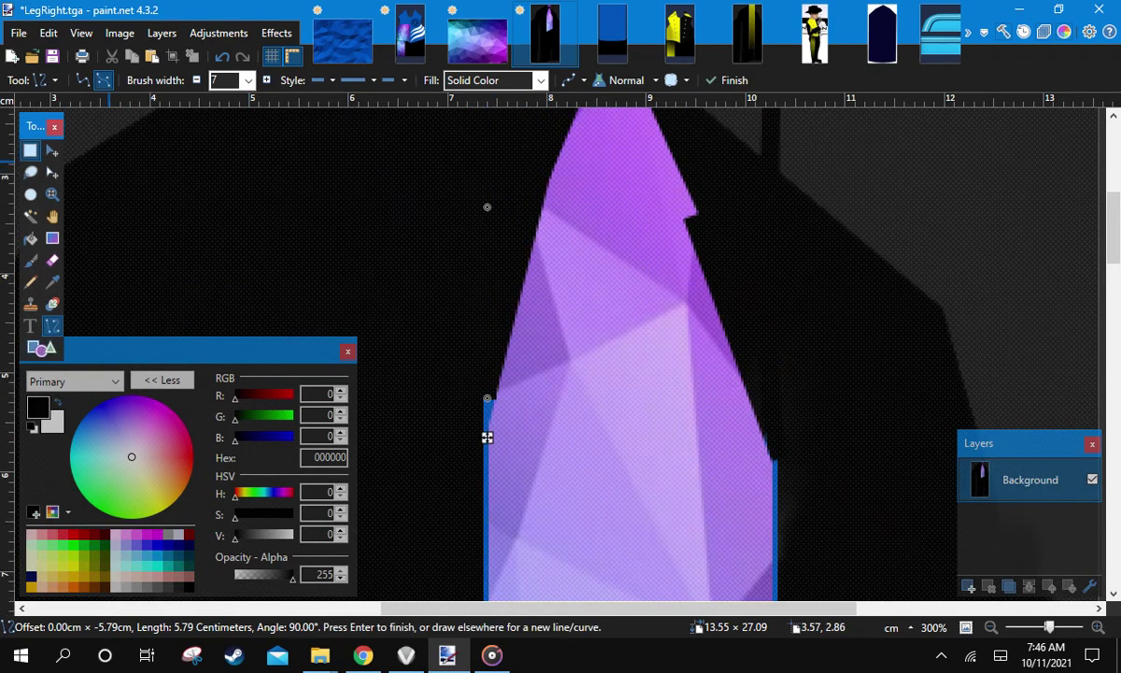
click(31, 150)
scroll(697, 292, down, 4)
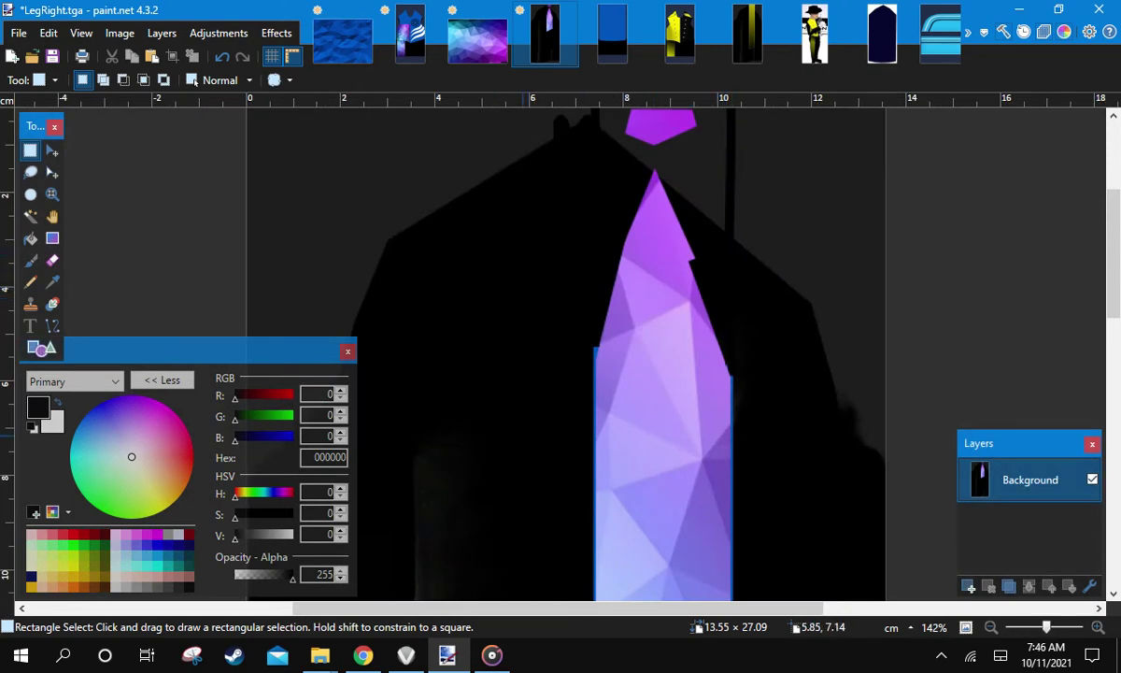
key(ctrl+s)
Switch to EnVision, reapply the BlueAndBlack01 texture to the LegRight region and orbit around the performer to check the leg
click(406, 655)
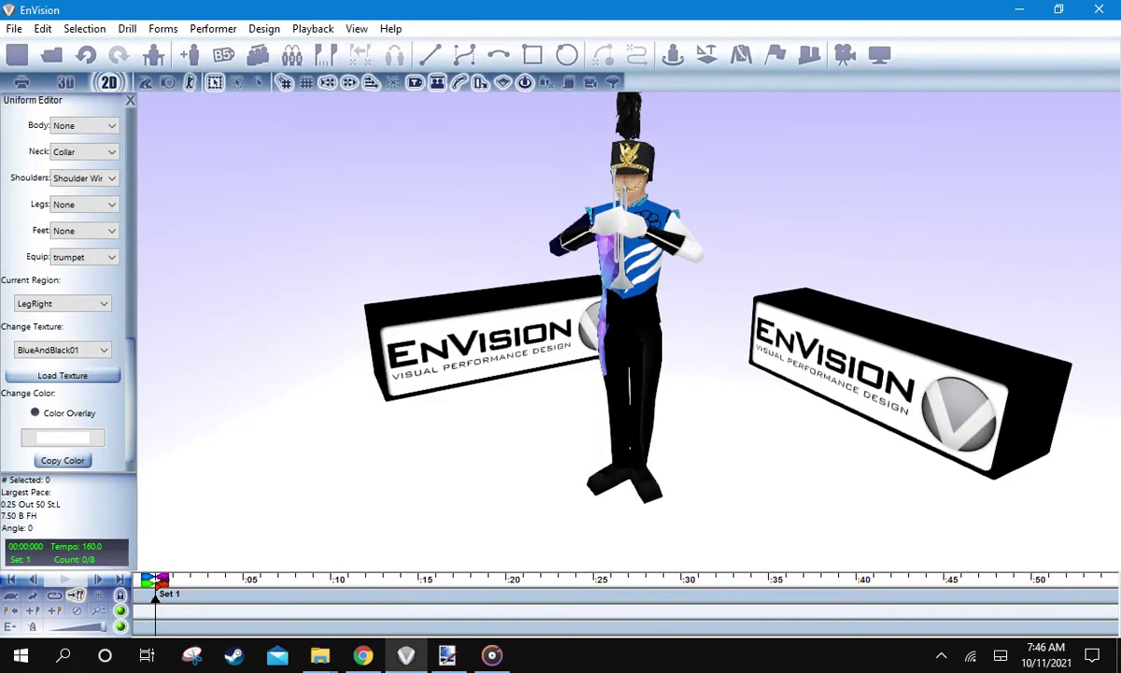
click(86, 349)
scroll(56, 136, up, 2)
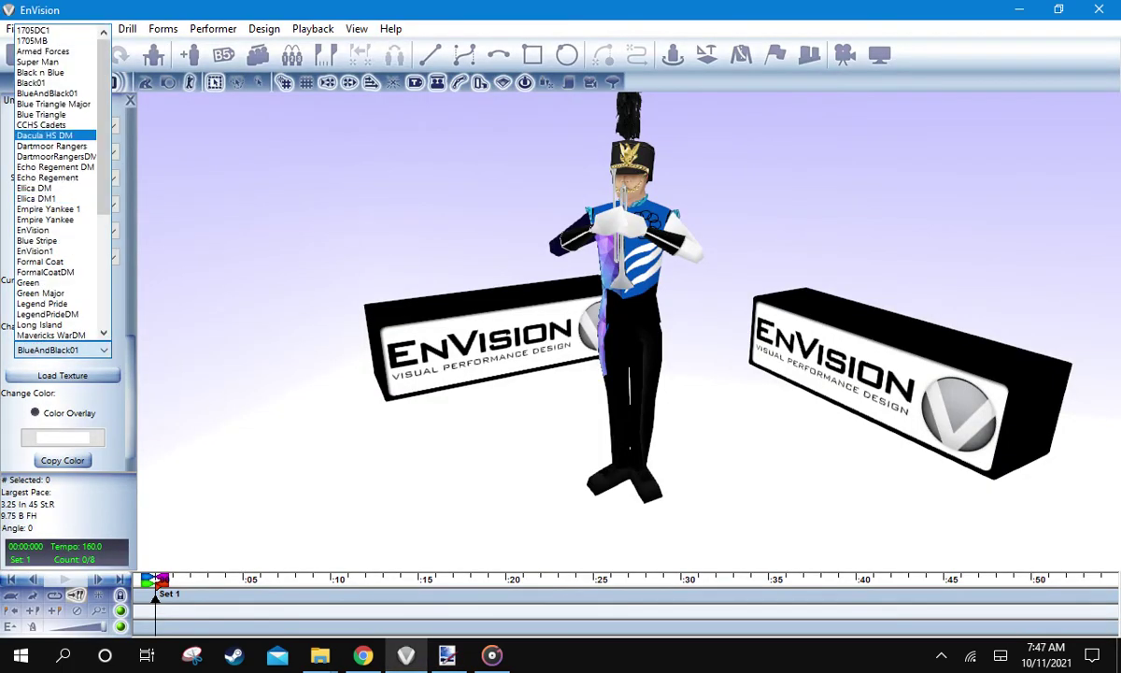
click(46, 94)
drag(486, 374, 710, 369)
scroll(626, 332, up, 3)
scroll(626, 332, down, 3)
drag(626, 331, 496, 331)
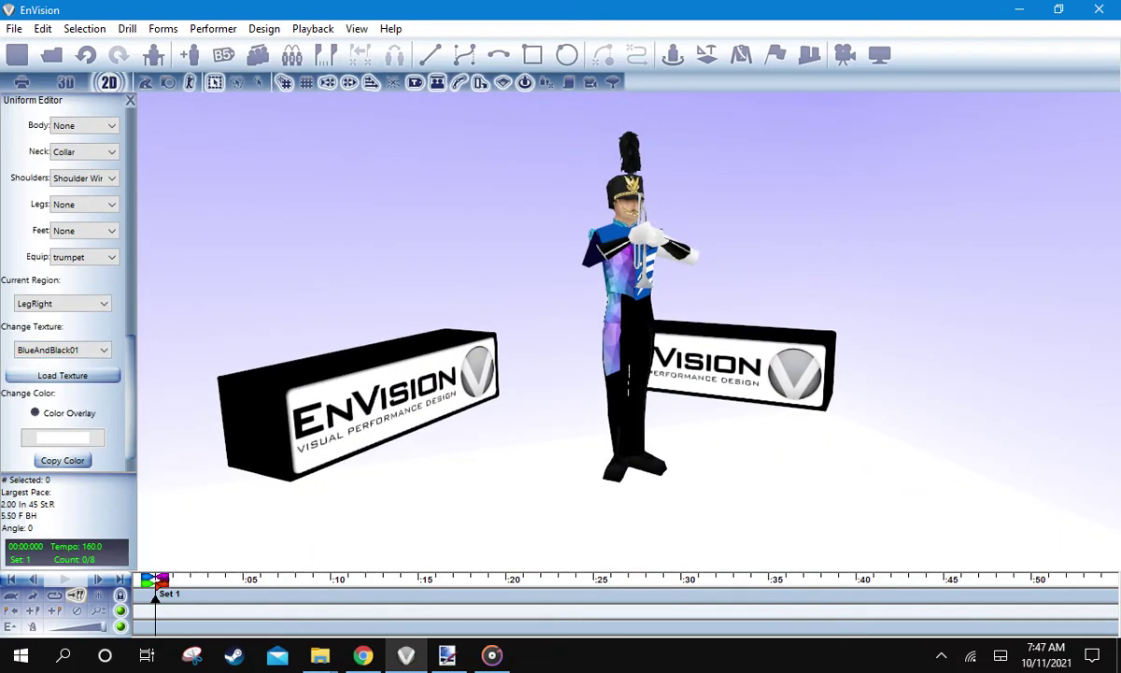
click(63, 375)
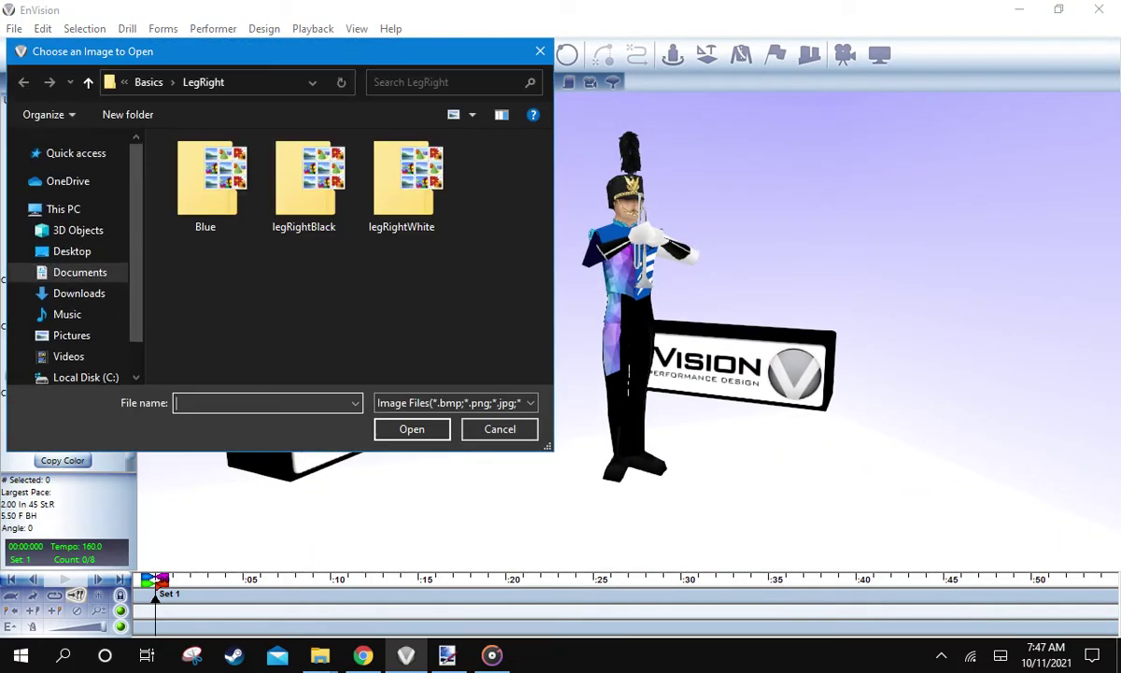
double_click(306, 187)
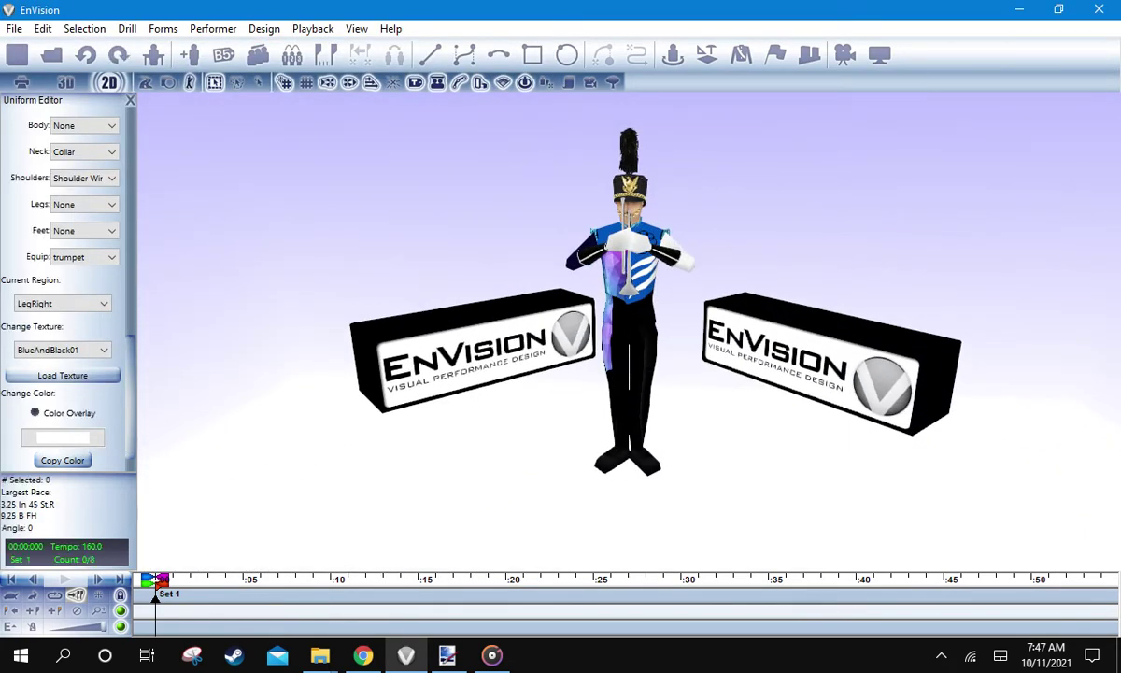
mouse_move(130, 397)
mouse_down()
mouse_move(131, 235)
mouse_move(130, 383)
mouse_up()
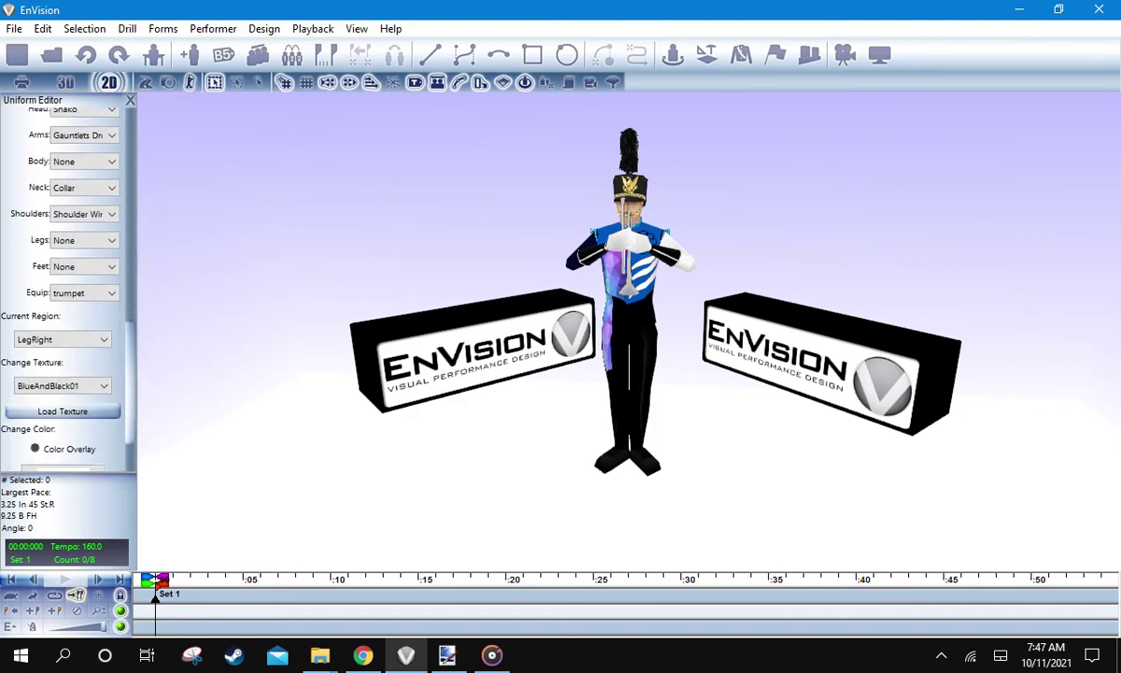
scroll(66, 280, up, 4)
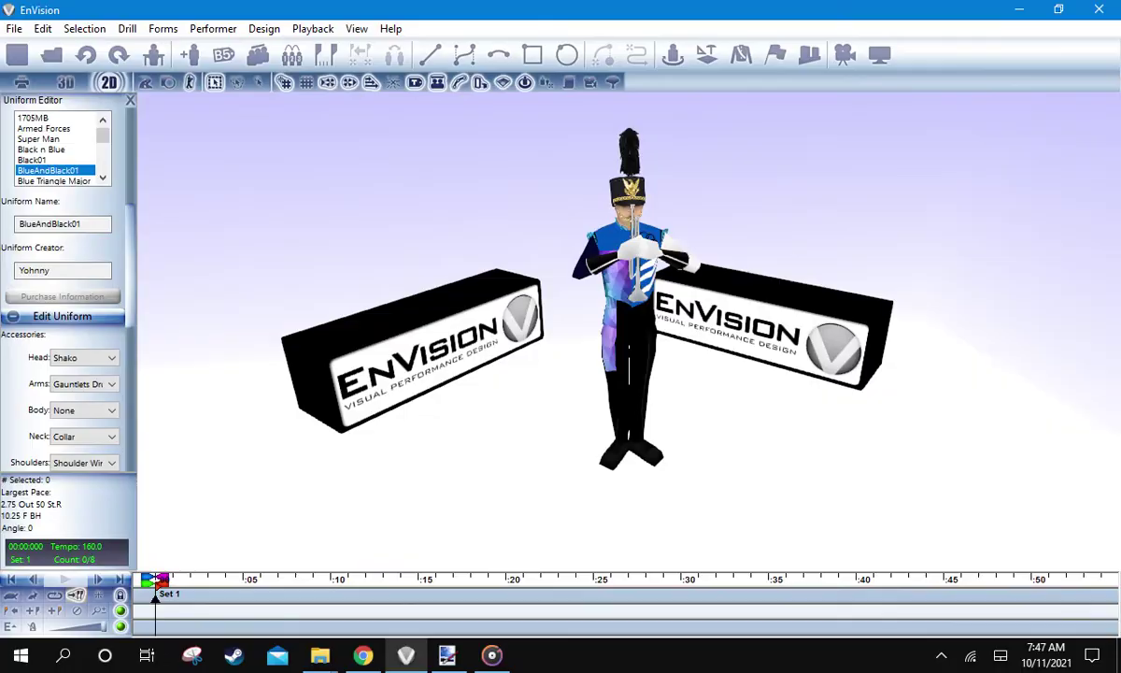
click(363, 655)
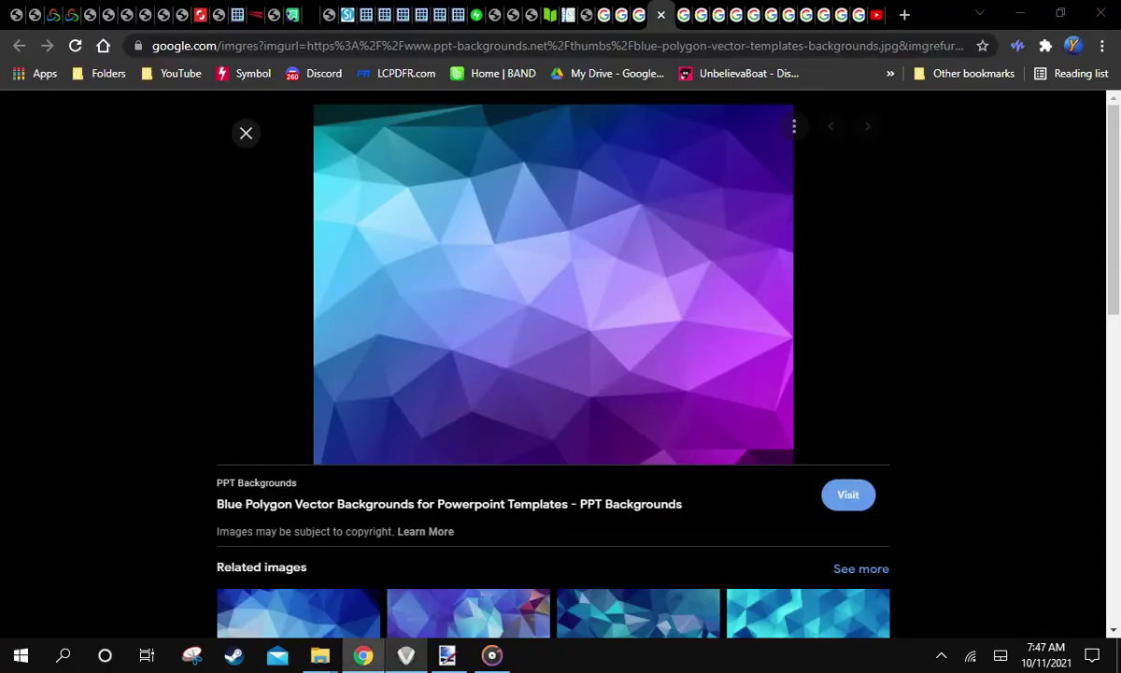
Switch to paint.net and close LegRight.tga and the blue-and-black image beside it, keeping the untitled purple low-poly image open
click(448, 655)
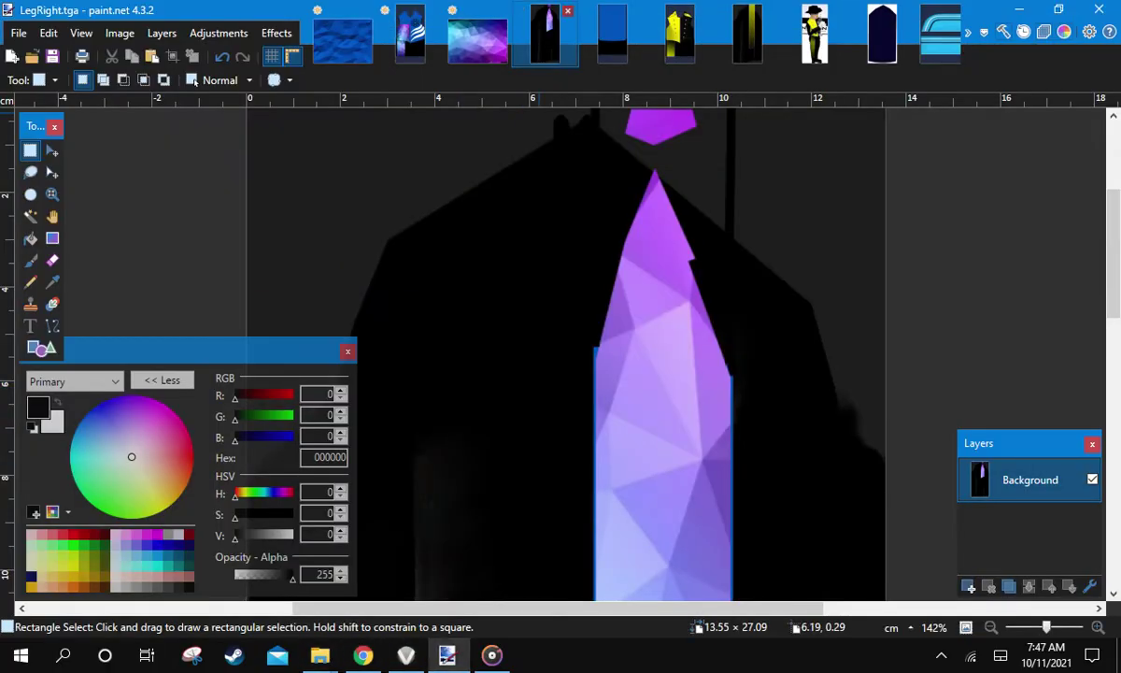
click(567, 10)
click(567, 10)
click(478, 40)
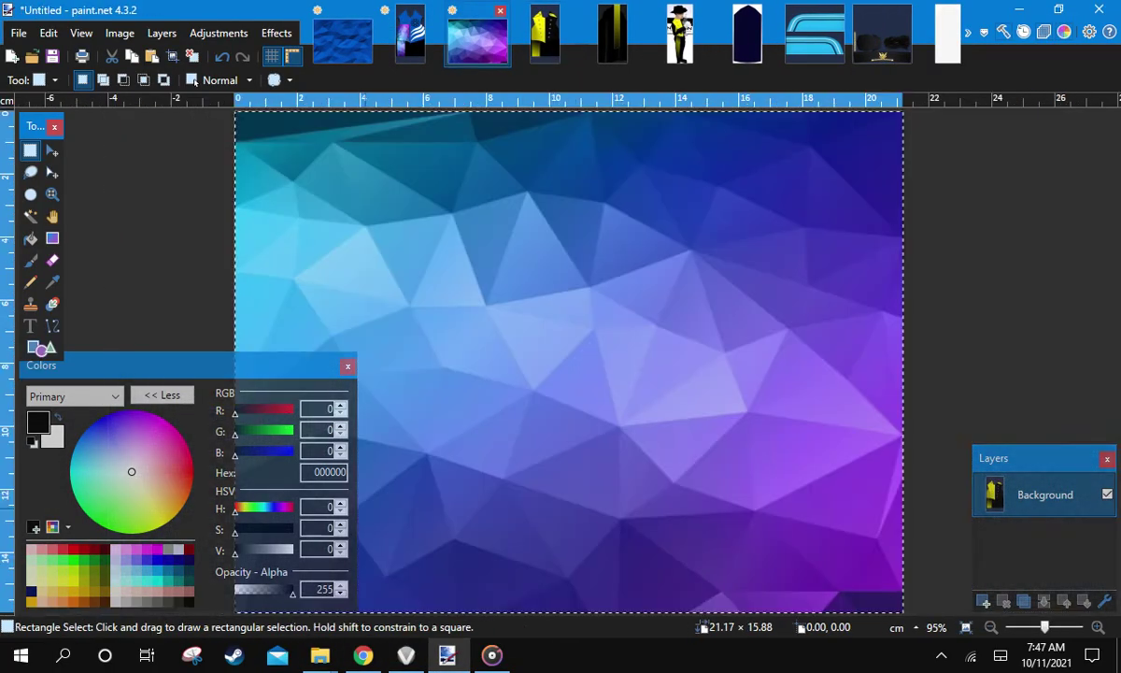
key(ctrl+w)
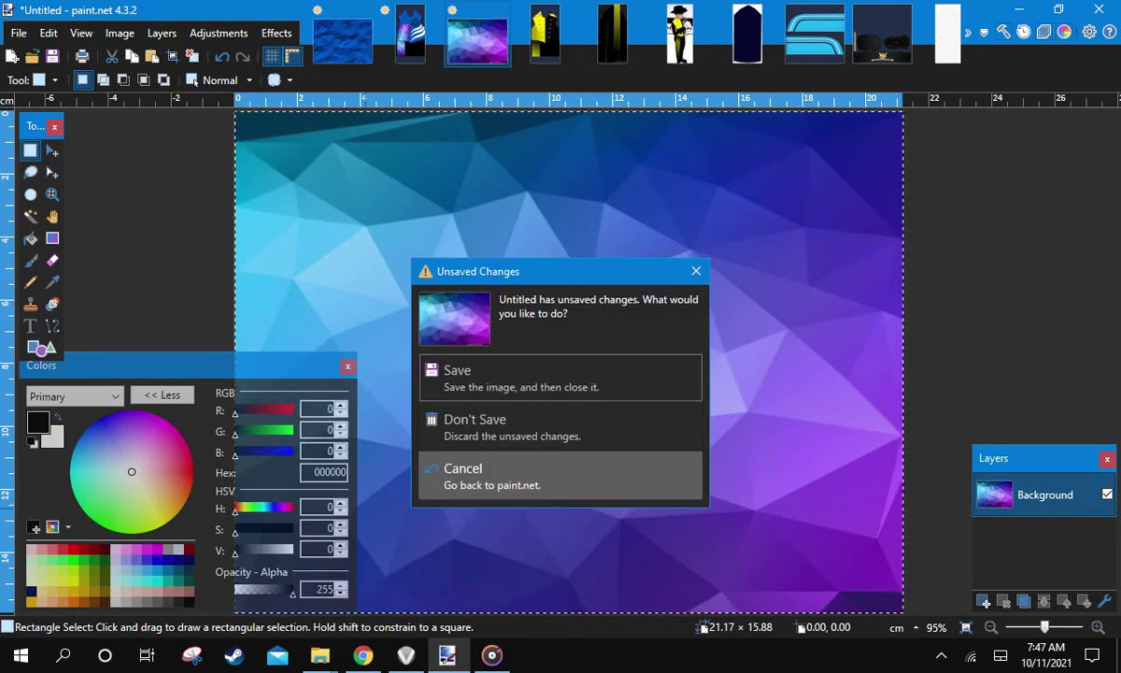
key(Escape)
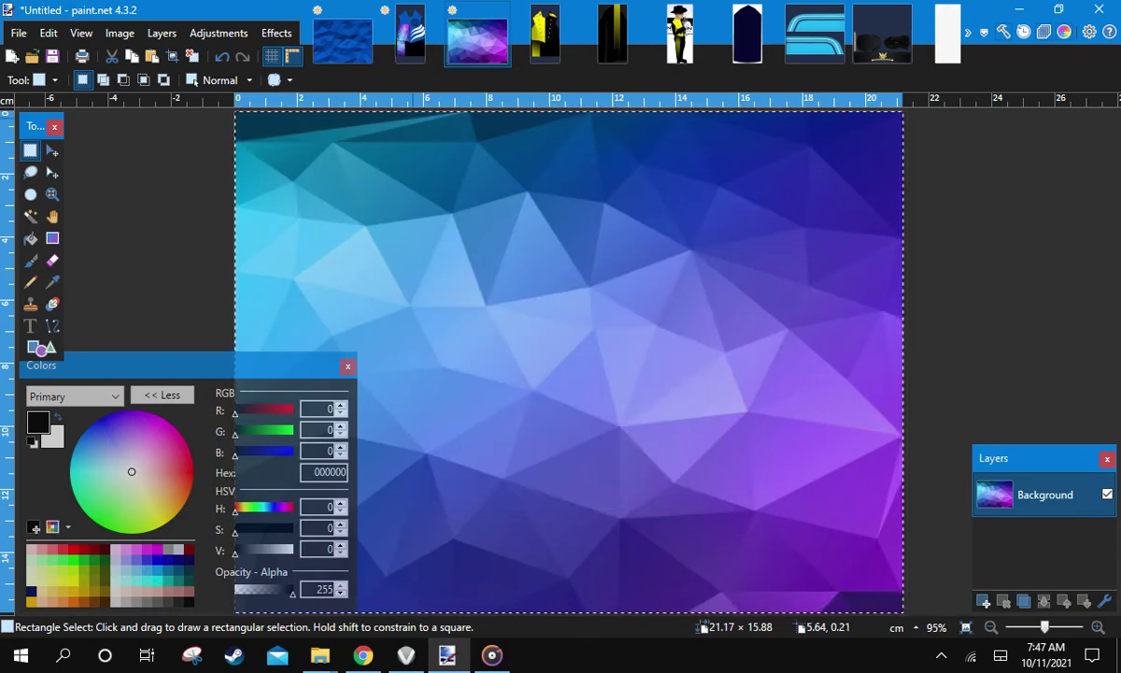
Close ShirtFront.tga and the untitled blue low-poly image, discarding the untitled image's unsaved changes
key(ctrl+shift+Tab)
key(ctrl+w)
key(Escape)
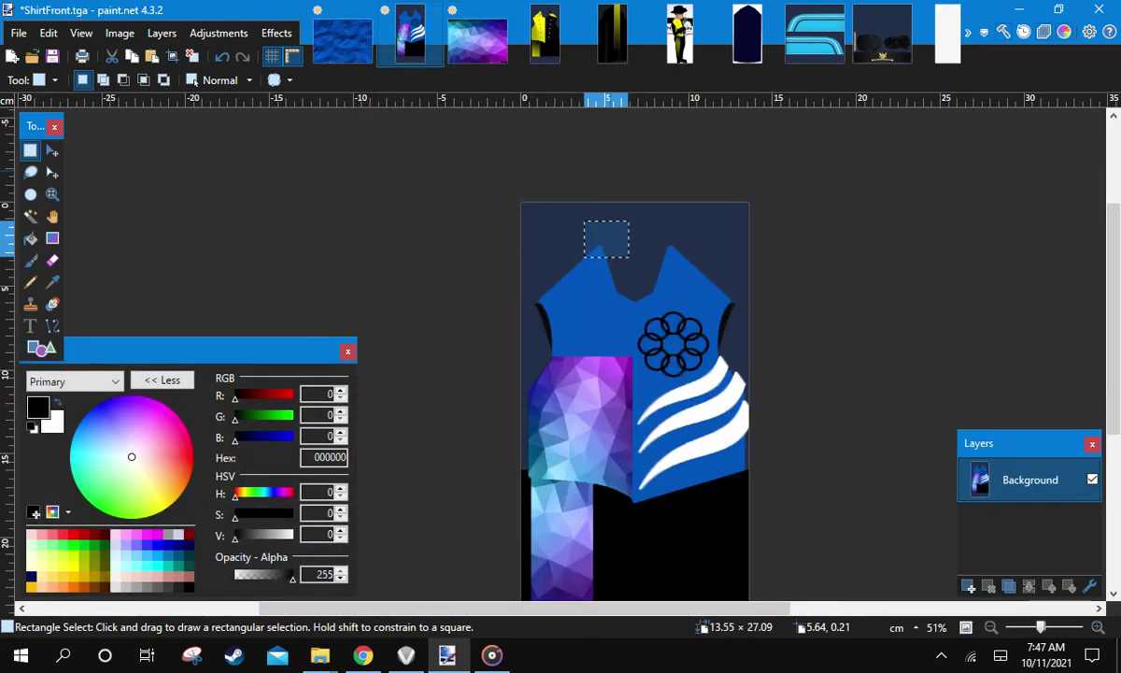
key(ctrl+shift+Tab)
key(ctrl+w)
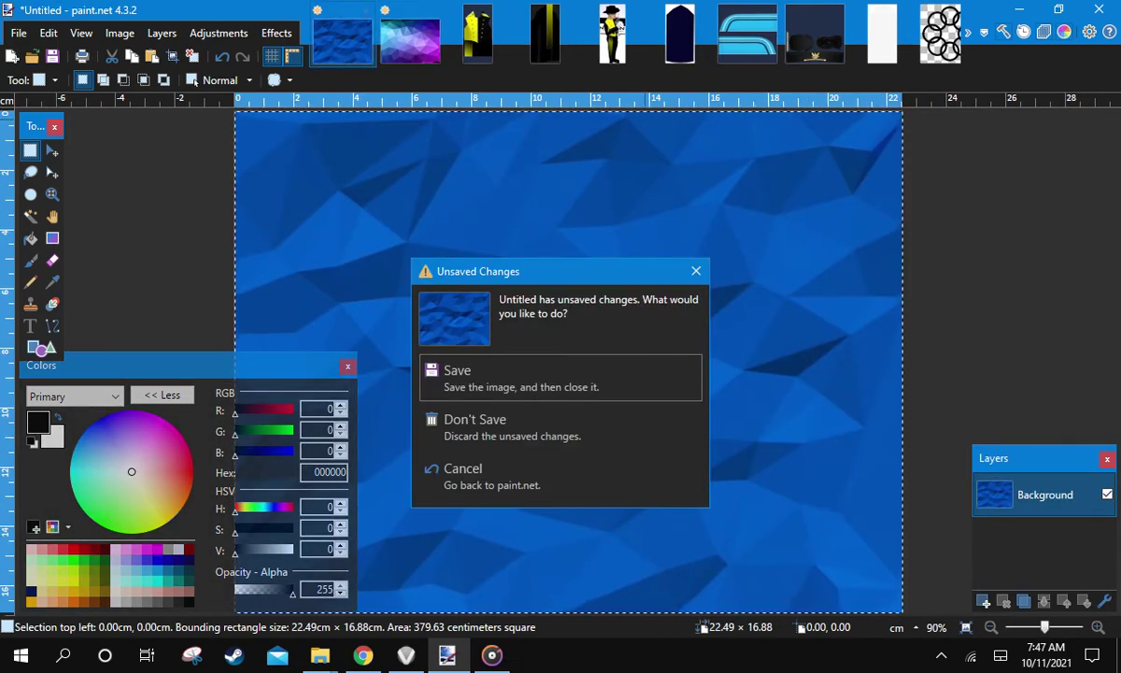
click(512, 427)
Close the black-and-yellow texture images and the performer picture to reach ArmRight.tga
click(432, 10)
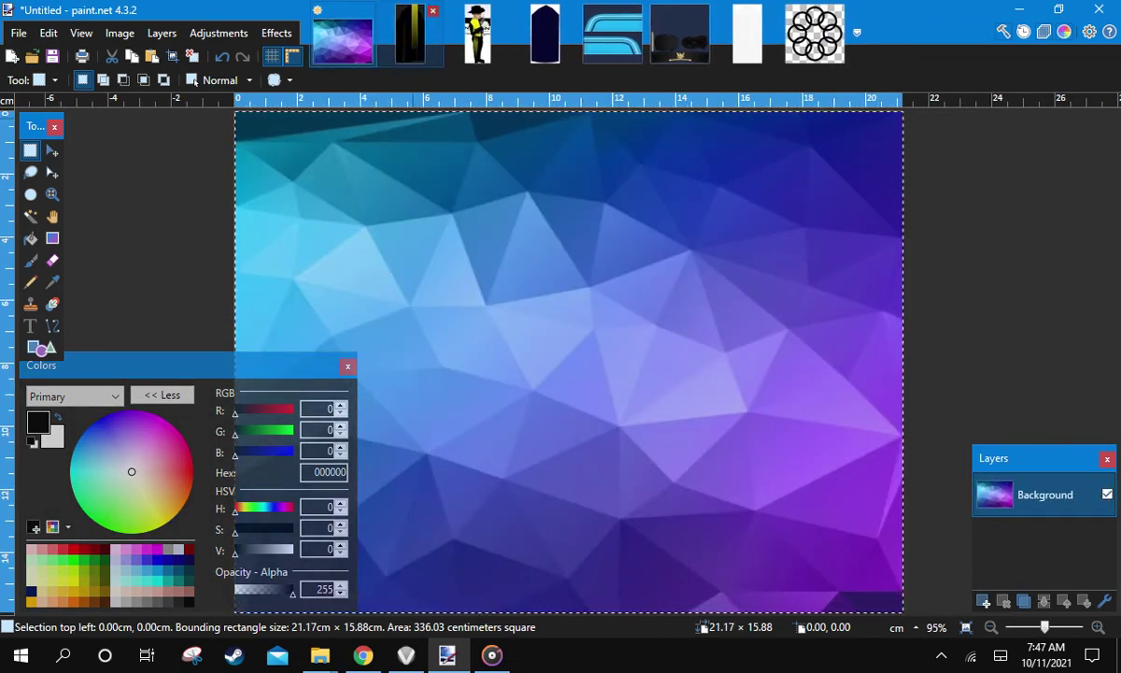
click(433, 10)
click(432, 10)
click(433, 10)
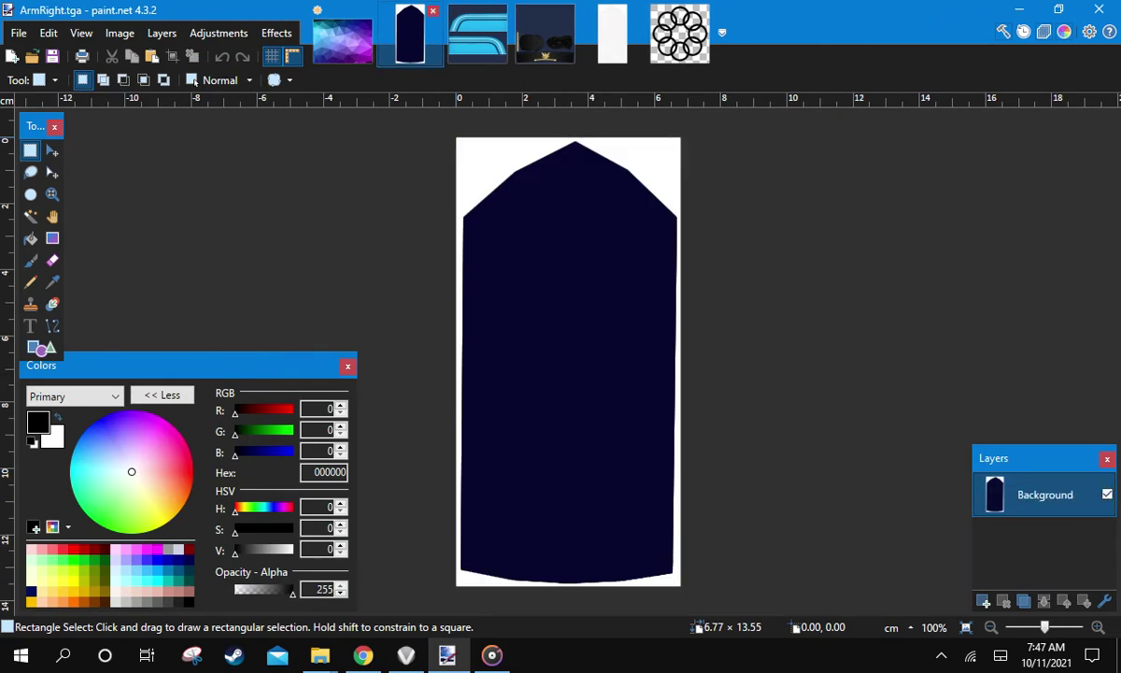
Add a new layer to ArmRight.tga and paste the purple low-poly image into it, keeping the canvas size
key(ctrl+shift+Tab)
key(ctrl+Tab)
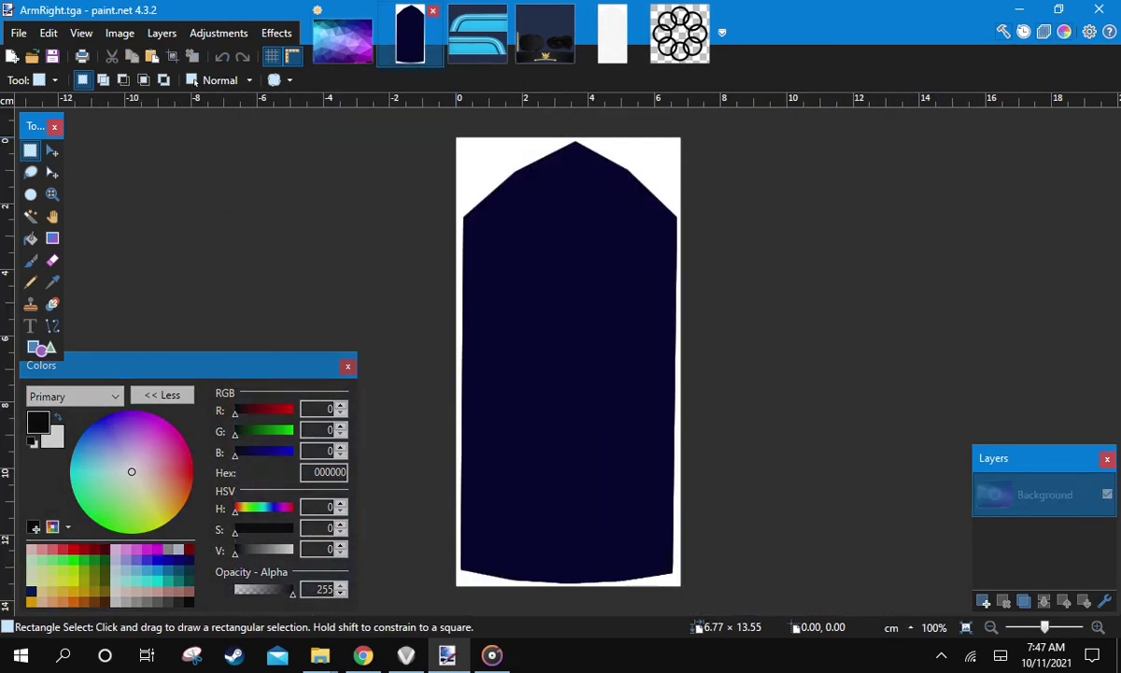
click(983, 601)
key(ctrl+v)
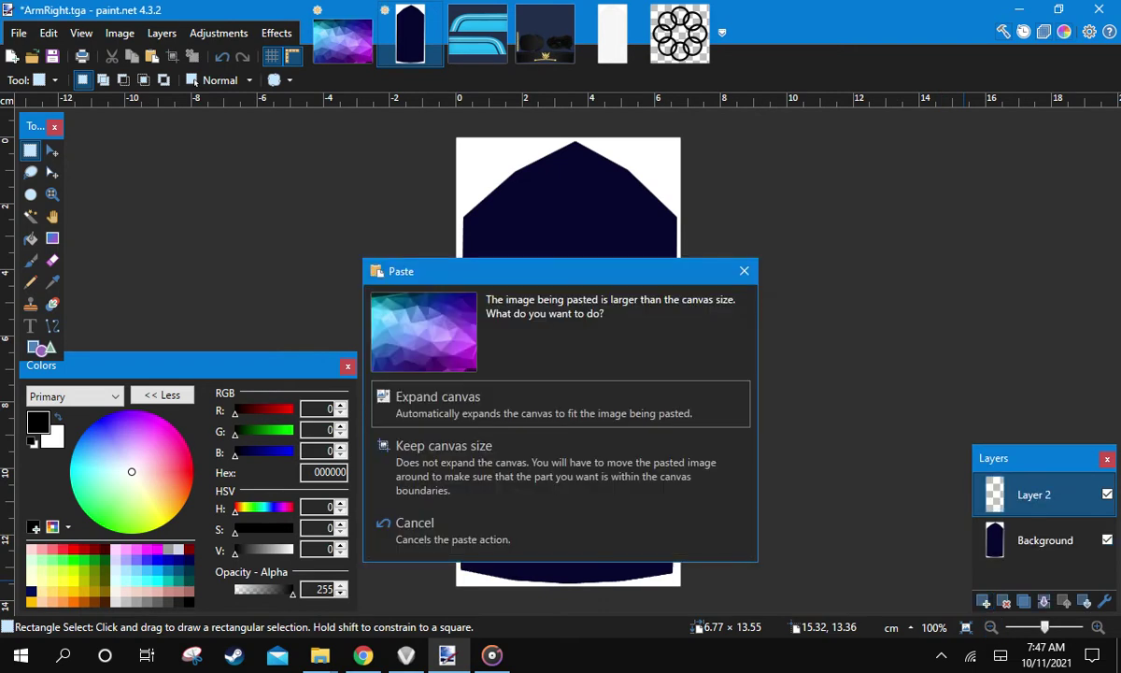
click(572, 462)
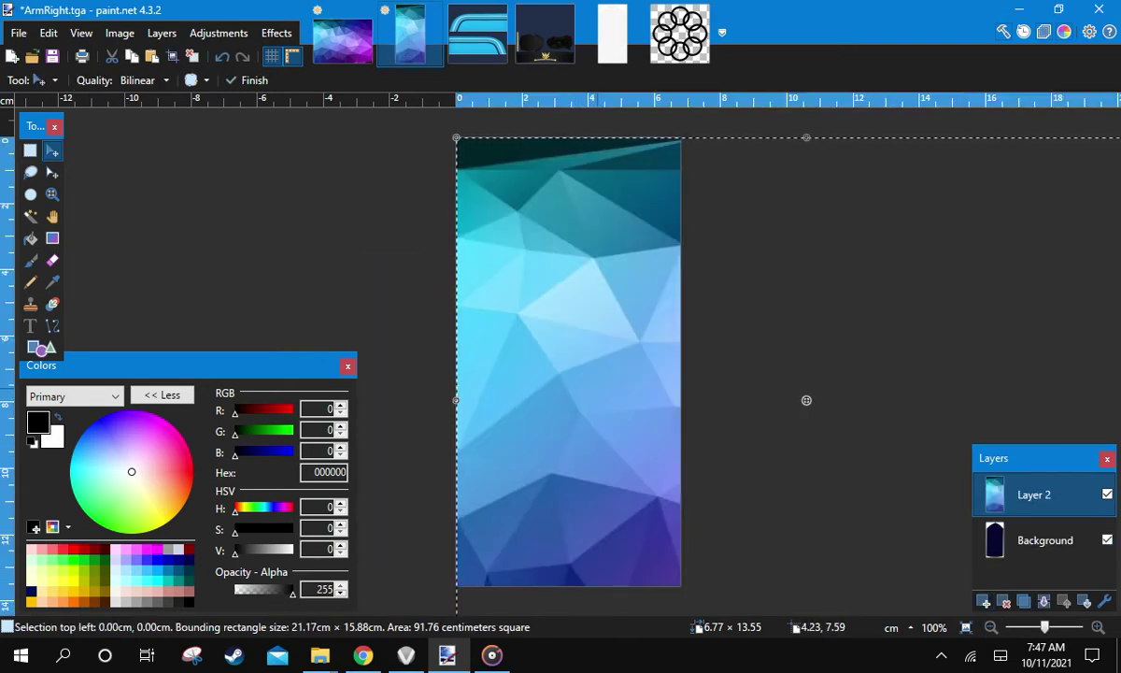
Rotate the pasted low-poly image about 90° and move it to cover the ArmRight canvas from its left edge
scroll(597, 389, down, 3)
drag(691, 237, 529, 386)
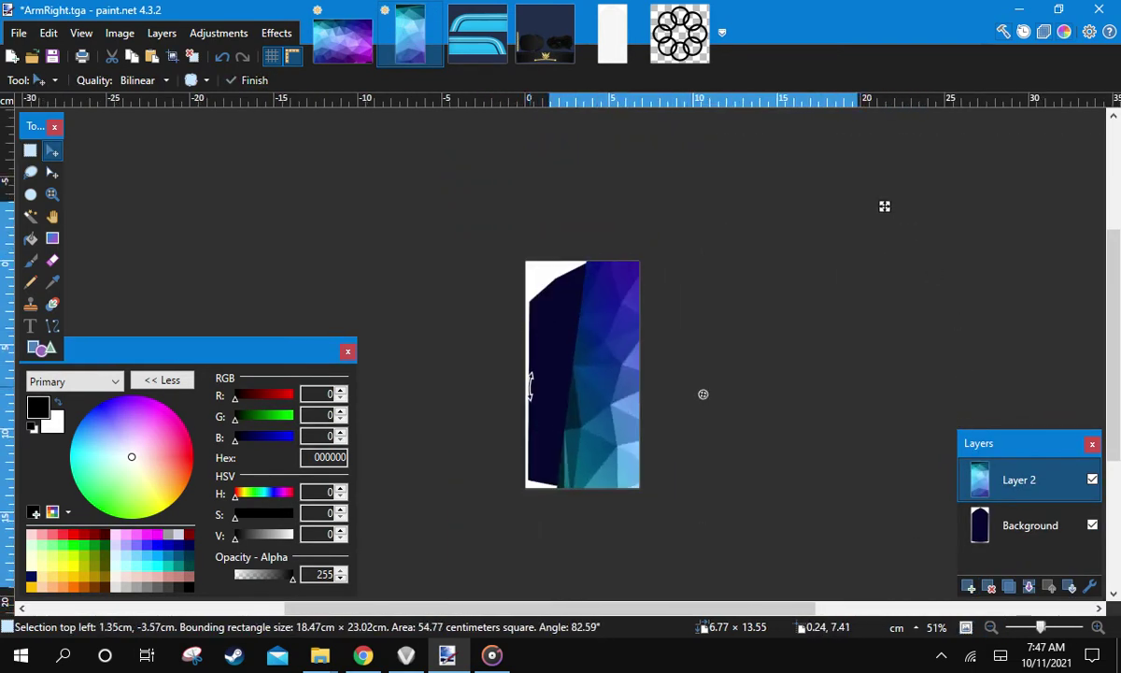
drag(885, 206, 857, 182)
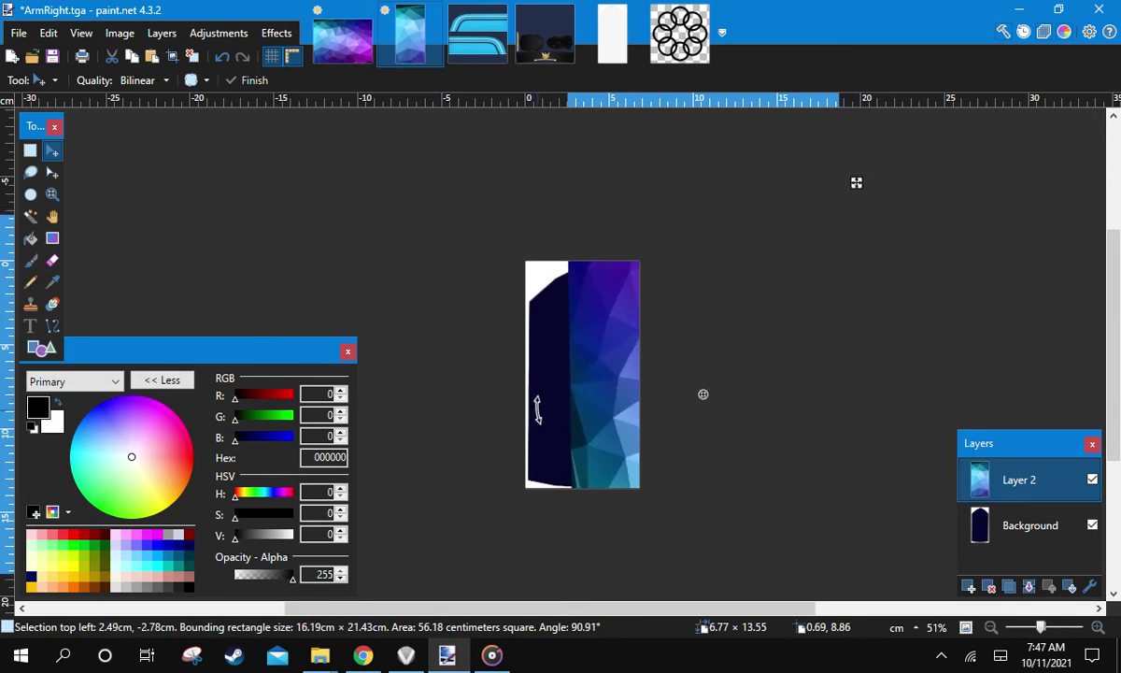
drag(597, 422, 551, 343)
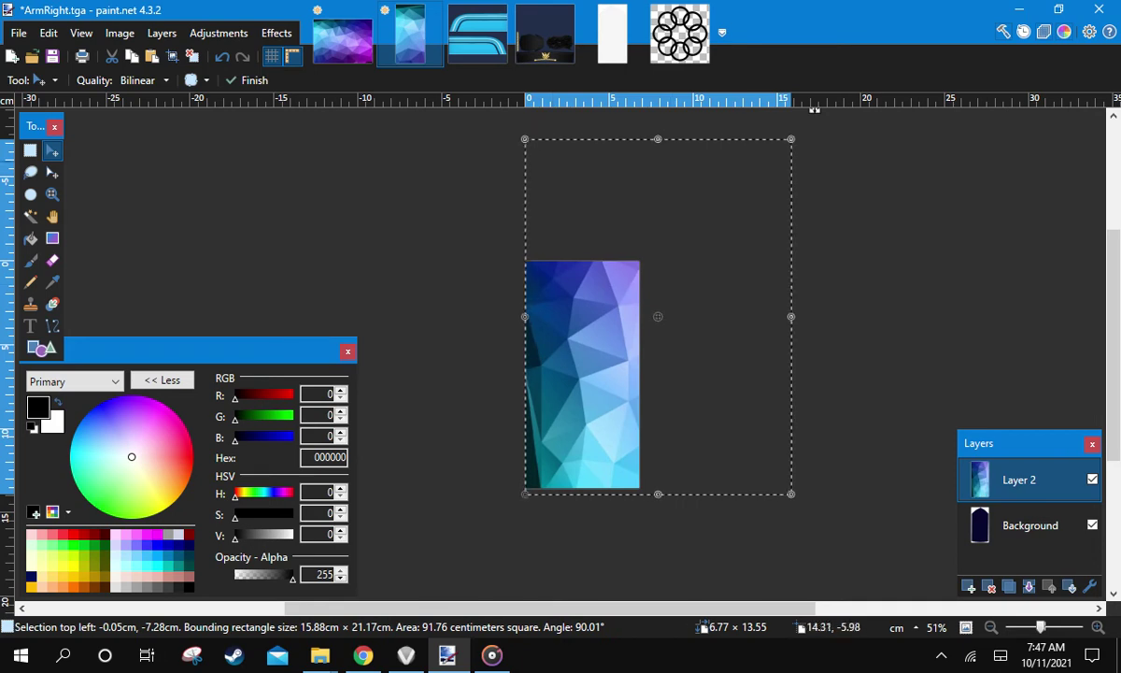
Shrink the rotated low-poly image to fit the ArmRight canvas, then flatten and save ArmRight.tga
drag(793, 140, 658, 222)
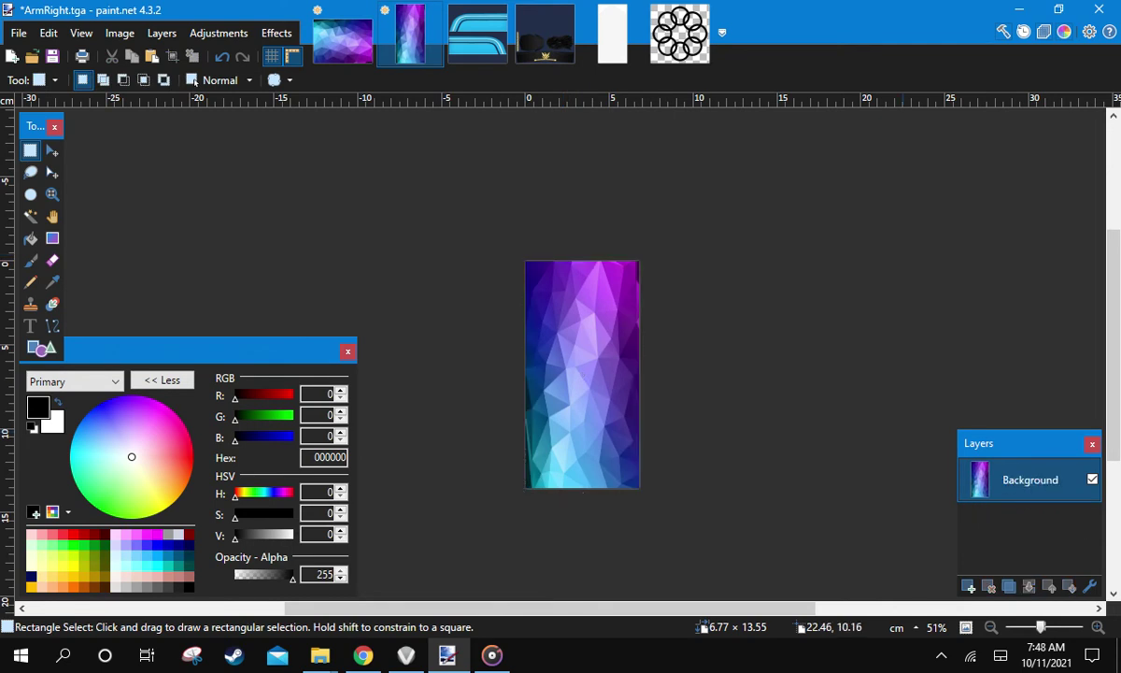
key(ctrl+s)
key(Return)
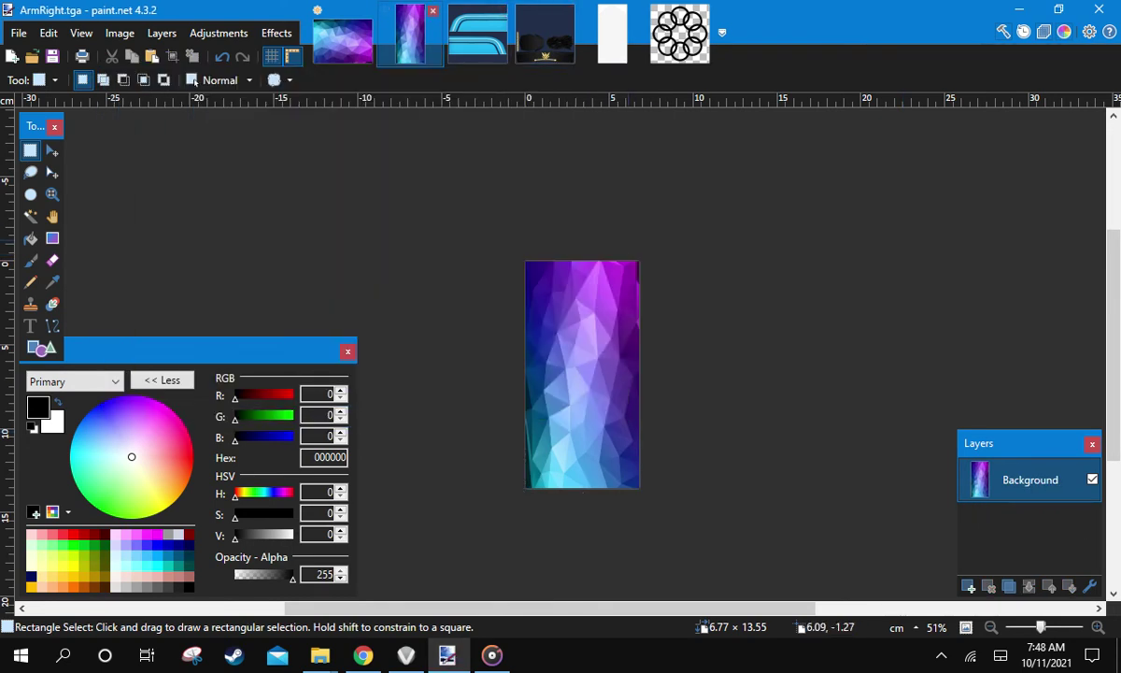
Play the song "Something About the Name Jesus" from the Gospel music folder, then minimise the folder window
click(320, 655)
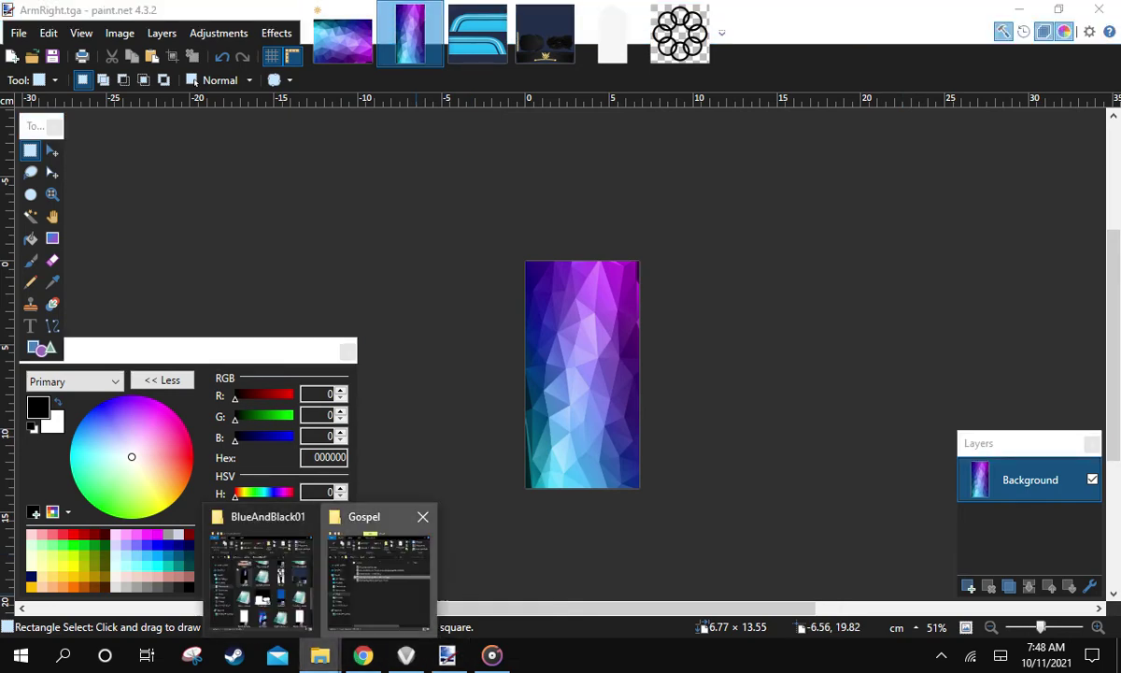
click(378, 572)
double_click(264, 294)
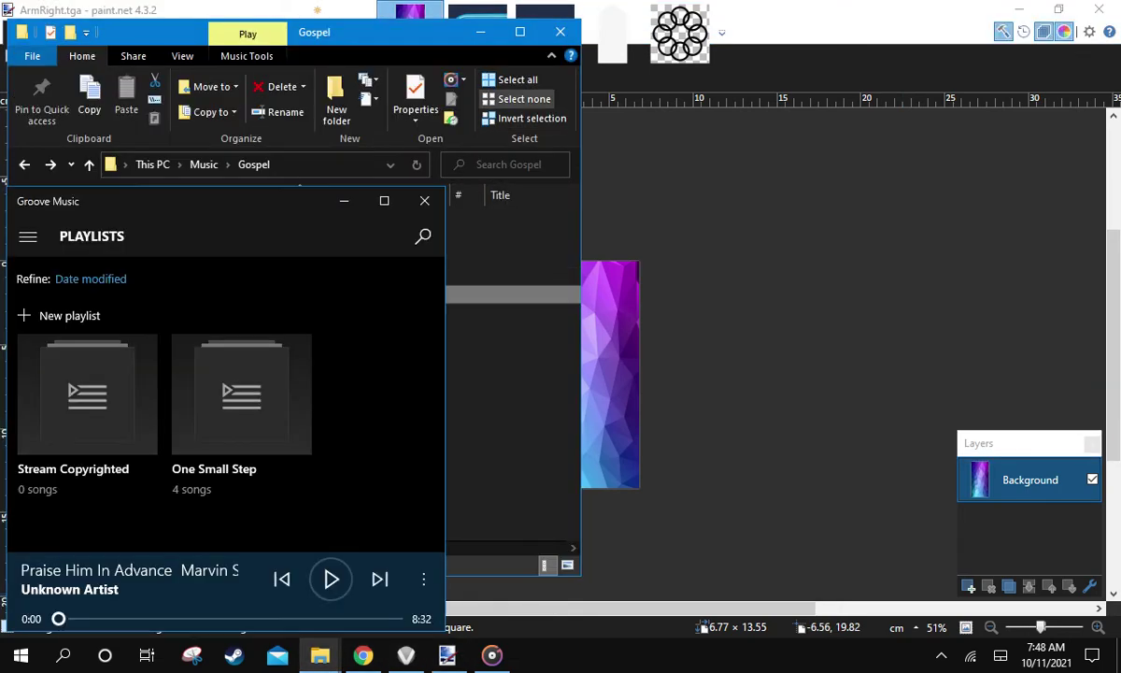
click(515, 383)
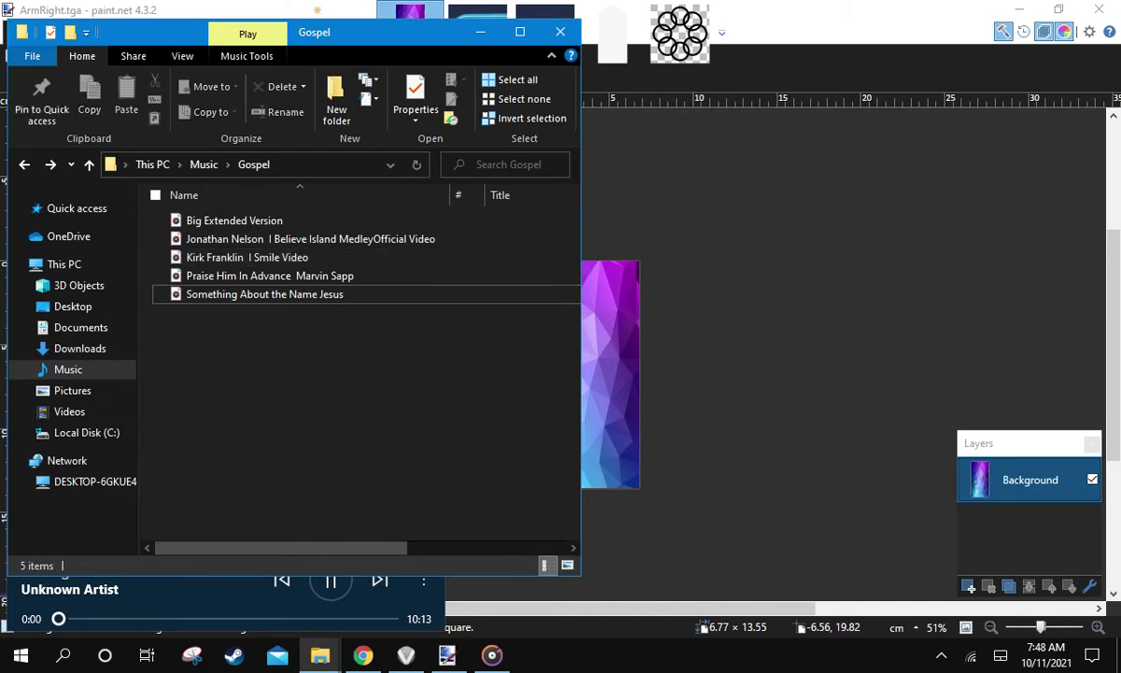
click(480, 31)
Open the ShirtBack texture from the BlueAndBlack01 folder as an additional image in paint.net
click(320, 655)
click(260, 575)
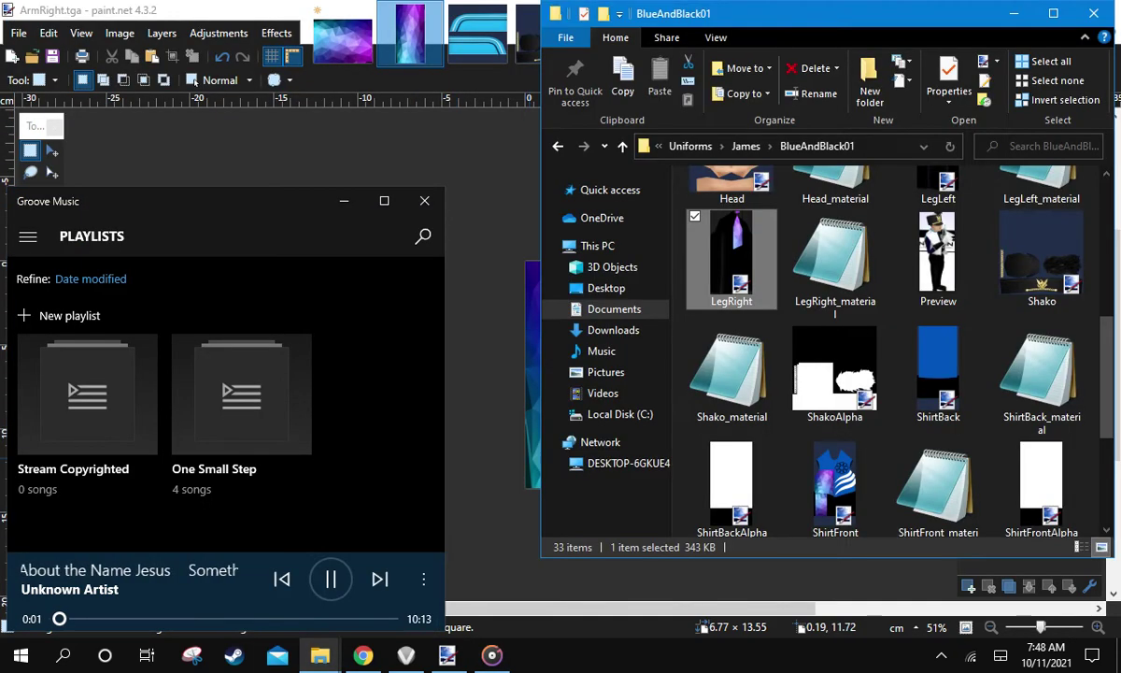
scroll(888, 355, down, 3)
click(344, 200)
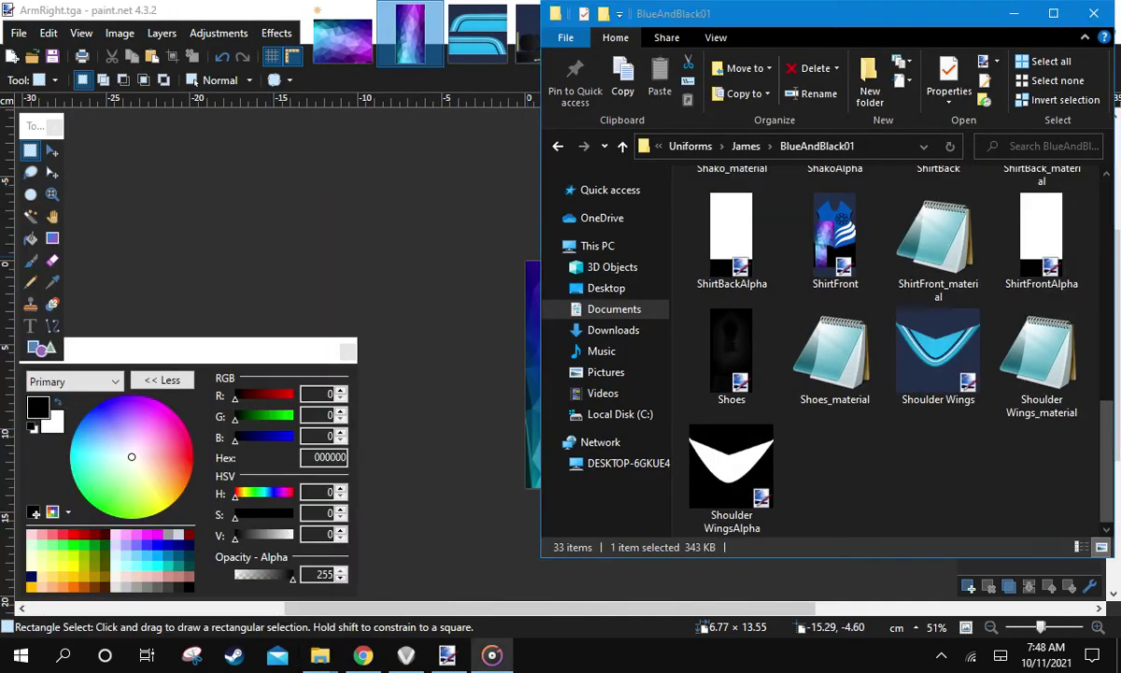
scroll(734, 434, up, 5)
scroll(916, 322, down, 2)
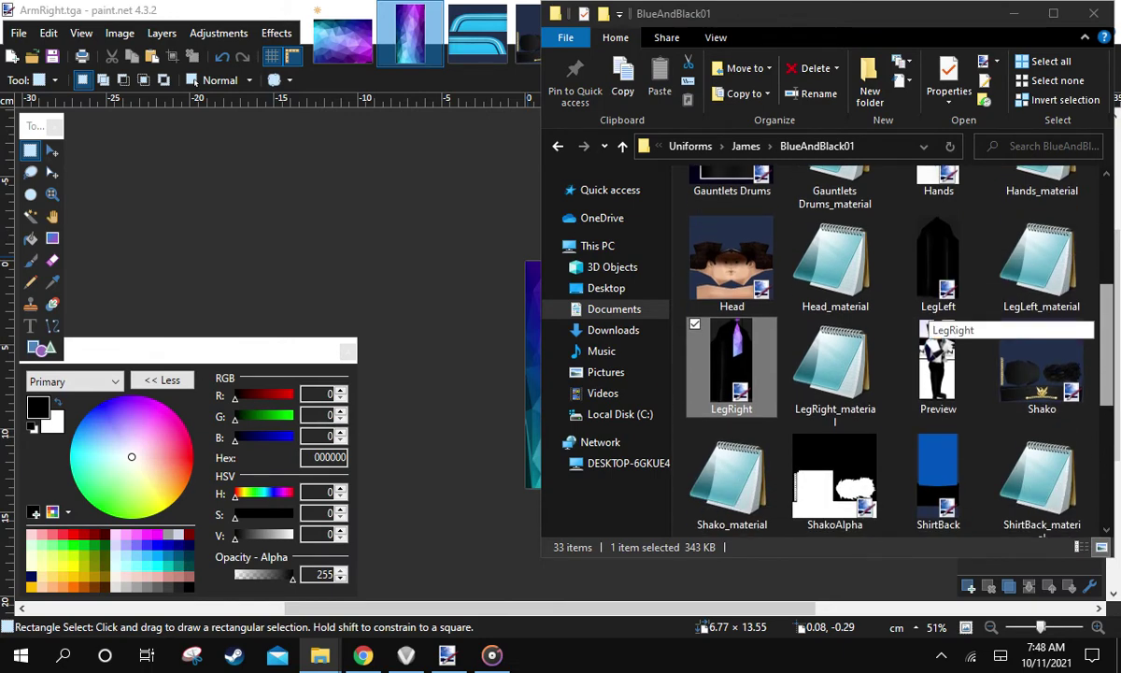
click(938, 440)
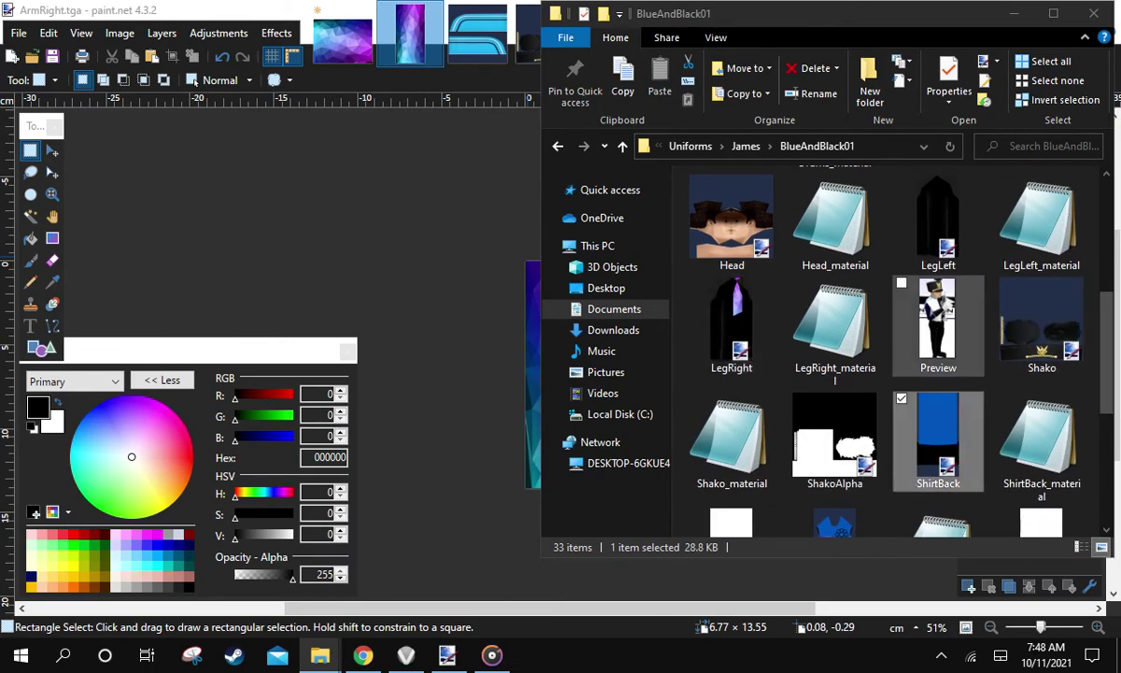
mouse_move(938, 435)
mouse_down()
mouse_move(802, 385)
mouse_move(460, 323)
mouse_up()
click(495, 338)
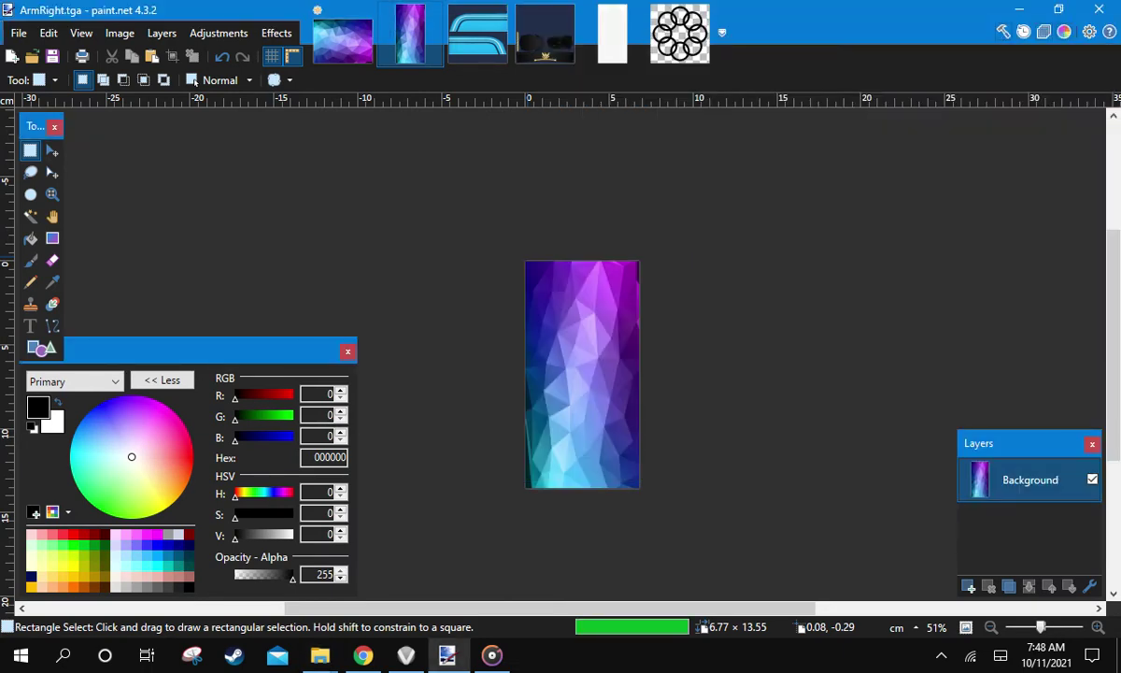
Fill the whole ArmLeft.tga canvas with the blue sampled from ShirtBack.tga and save the file
click(52, 282)
click(590, 306)
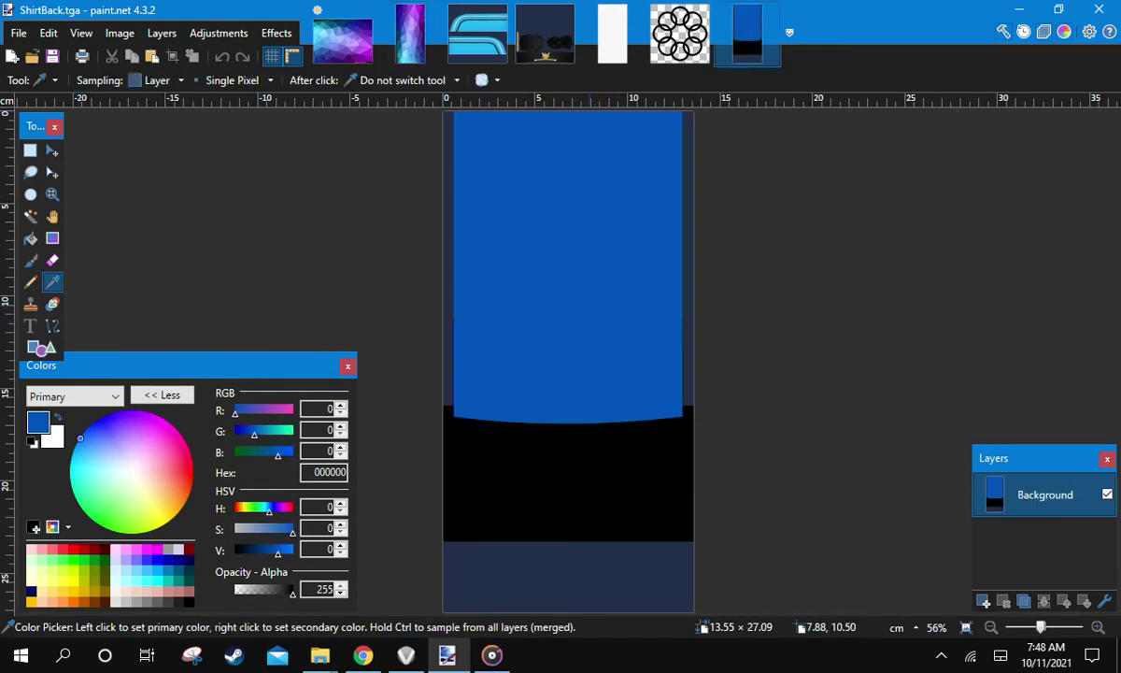
click(612, 36)
key(f)
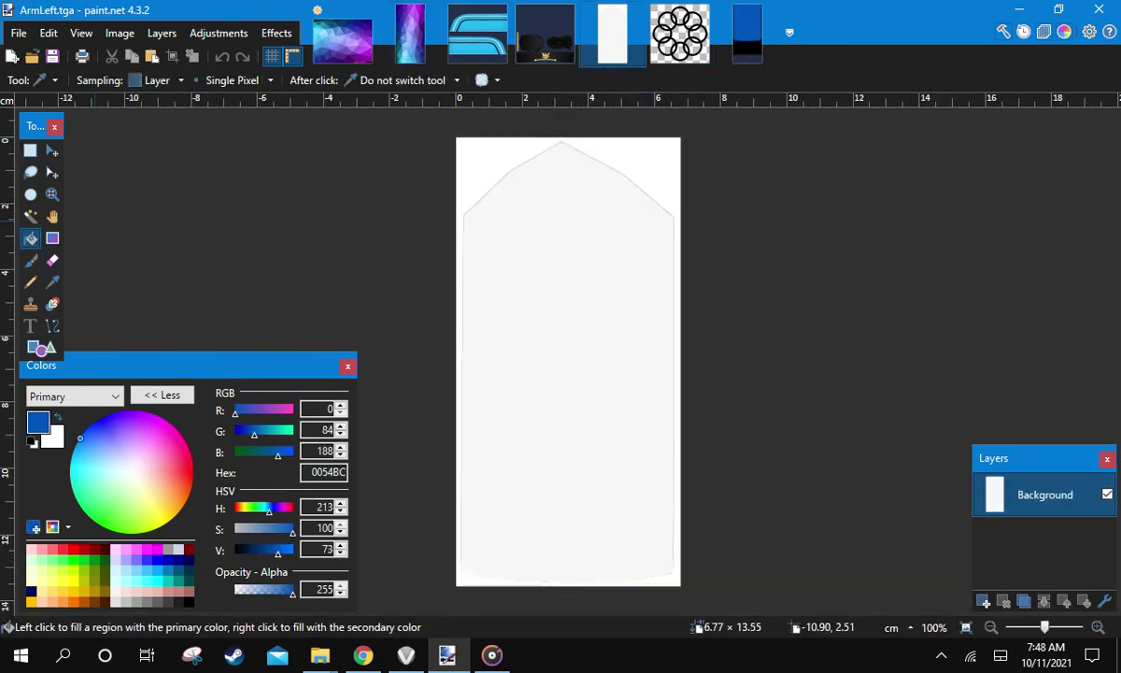
click(568, 264)
key(s)
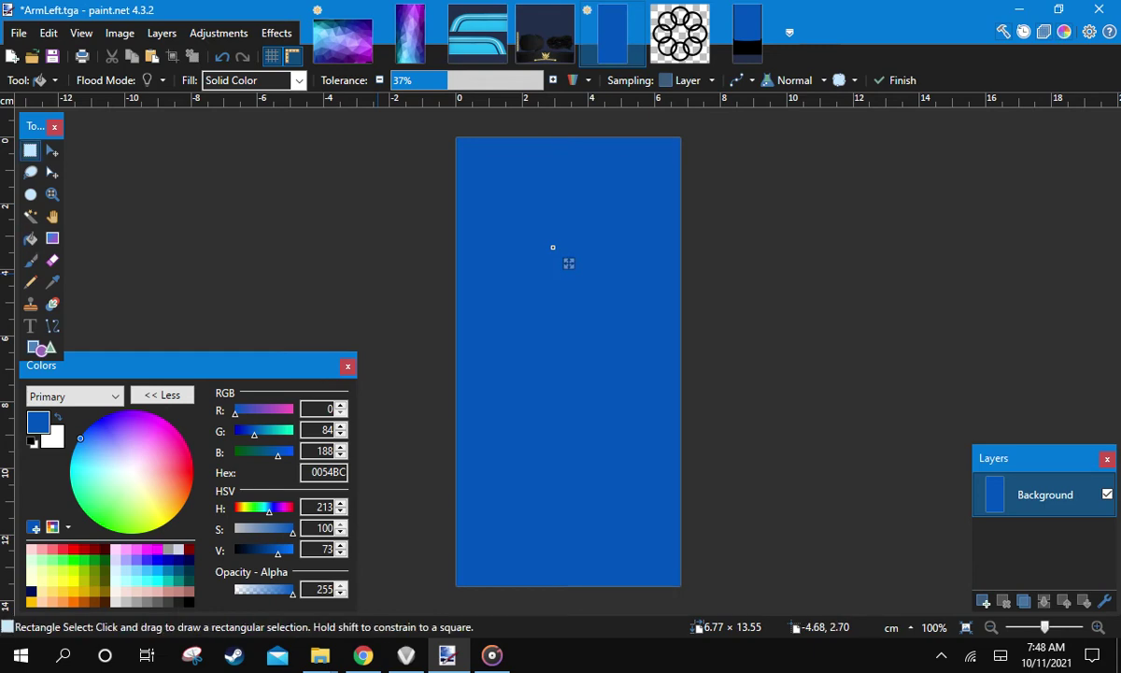
key(ctrl+s)
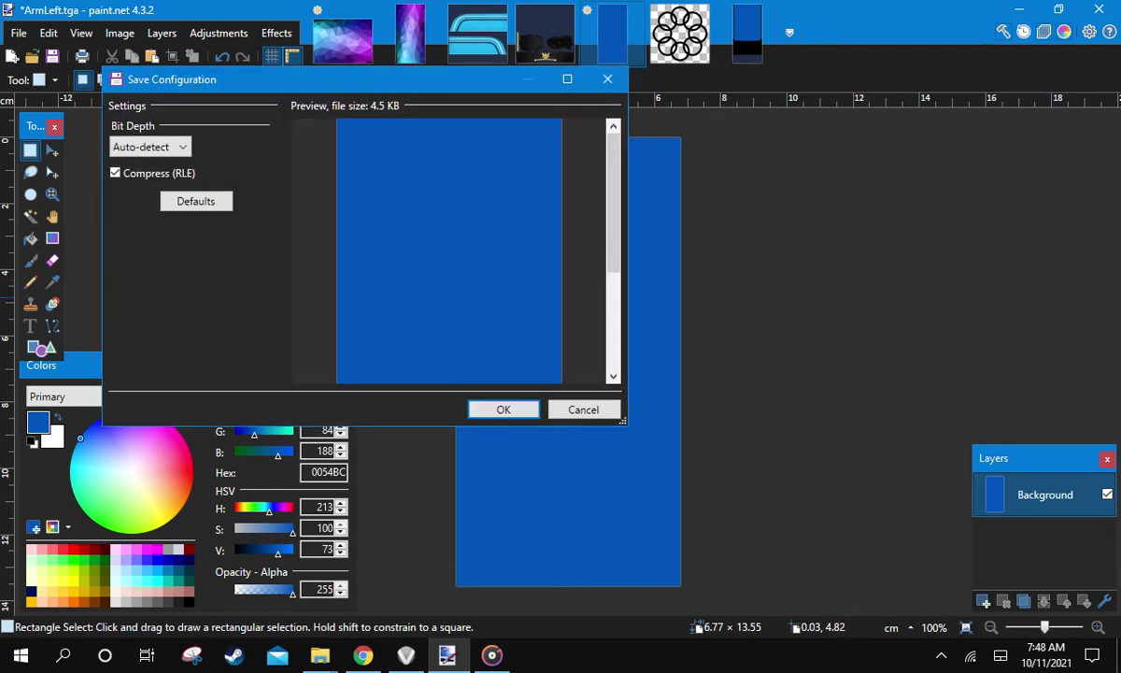
key(Return)
Copy the purple low-poly image and paste it into a new layer of Shako.tga, keeping the canvas size
click(343, 41)
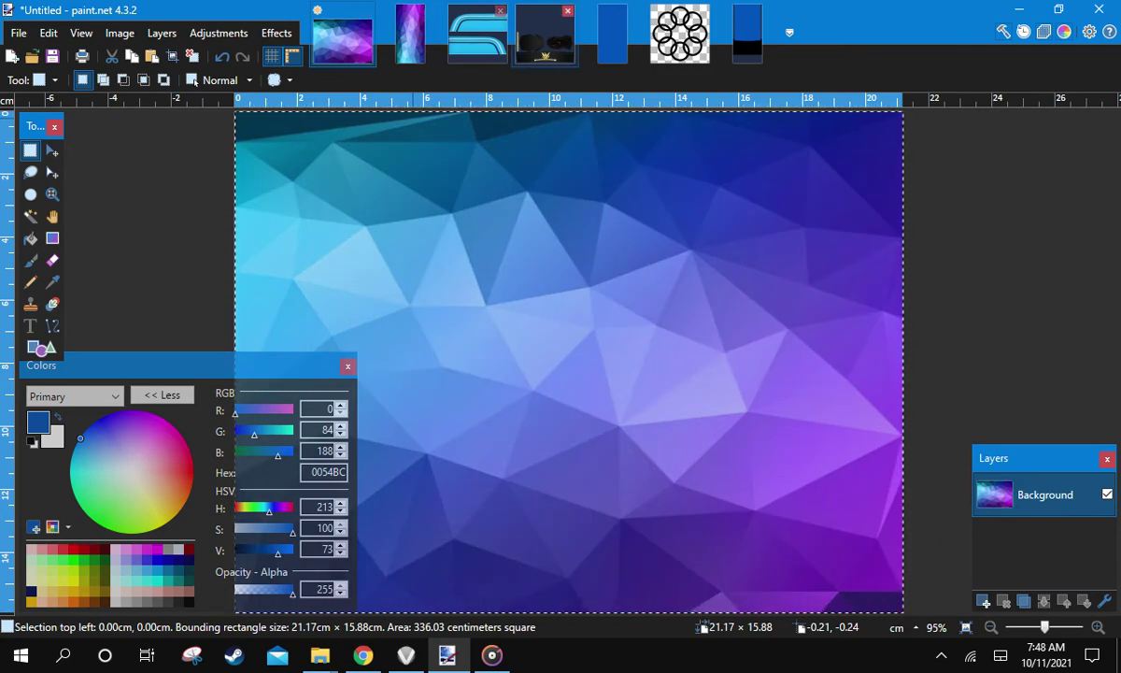
click(544, 34)
scroll(666, 249, up, 3)
scroll(666, 250, down, 4)
scroll(656, 352, down, 3)
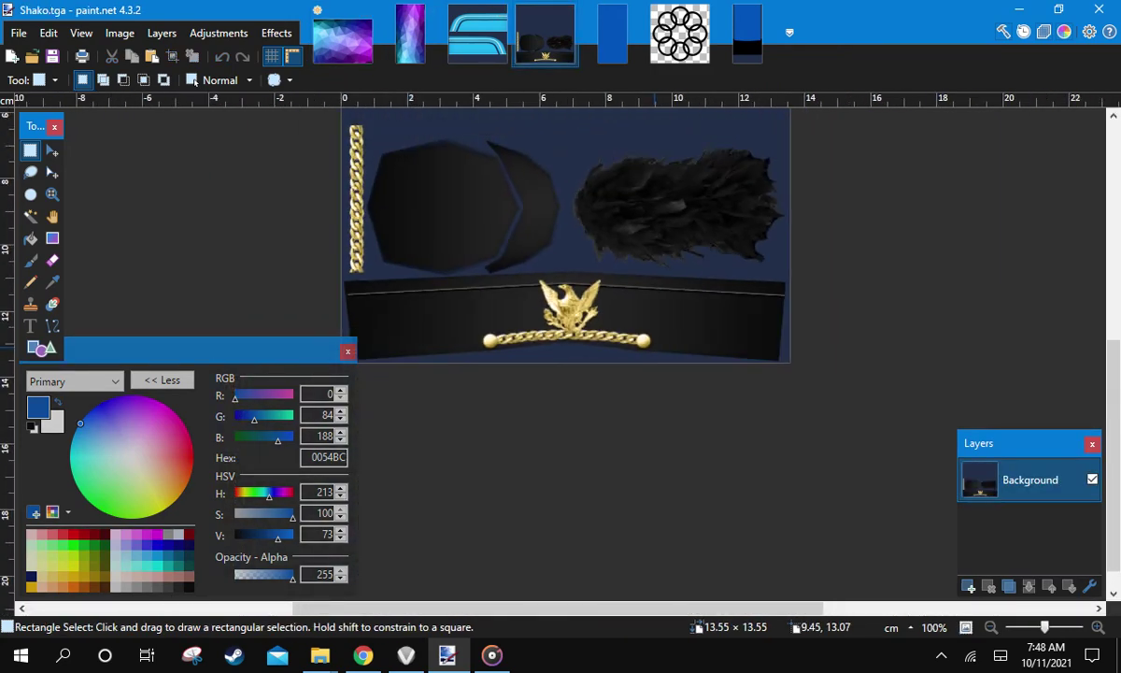
drag(655, 346, 692, 407)
click(969, 586)
key(ctrl+v)
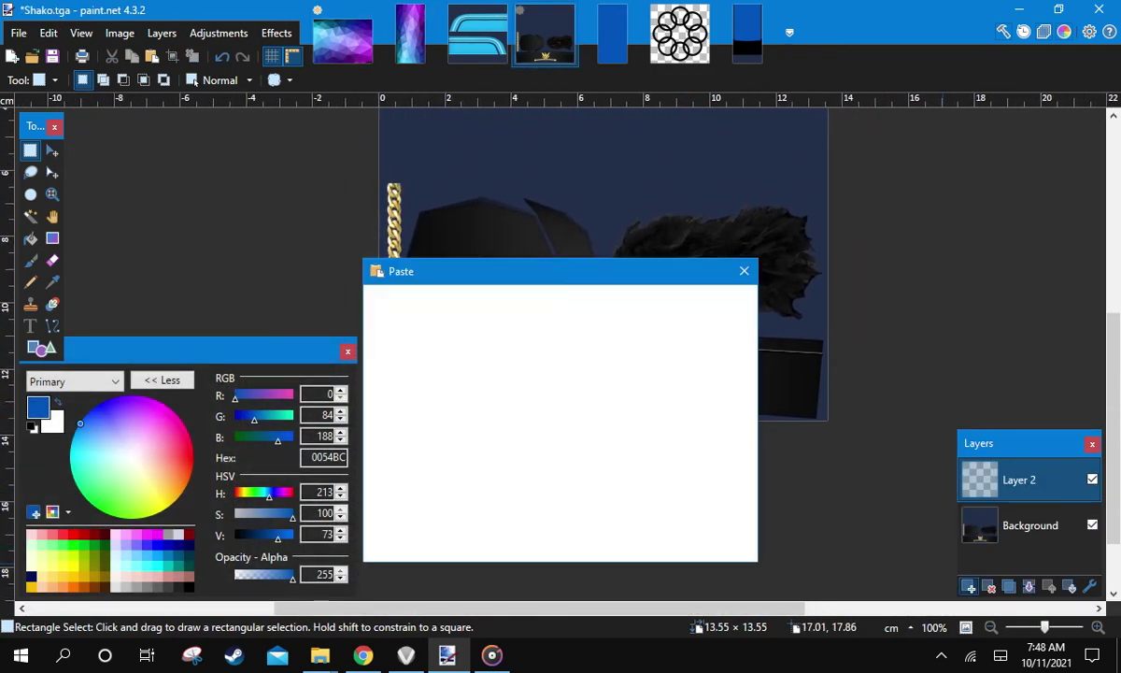
click(672, 443)
scroll(906, 457, down, 2)
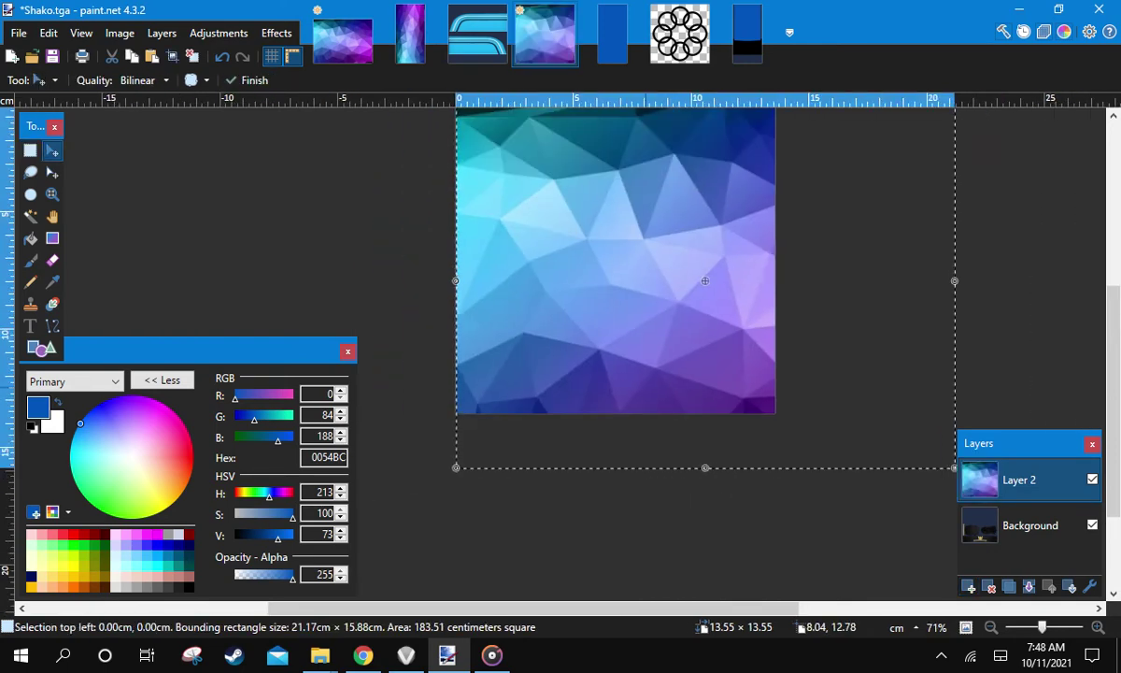
Shrink the pasted low-poly image, place it over the shako's eagle band and stretch it to about 13.5 cm wide
drag(479, 136, 757, 342)
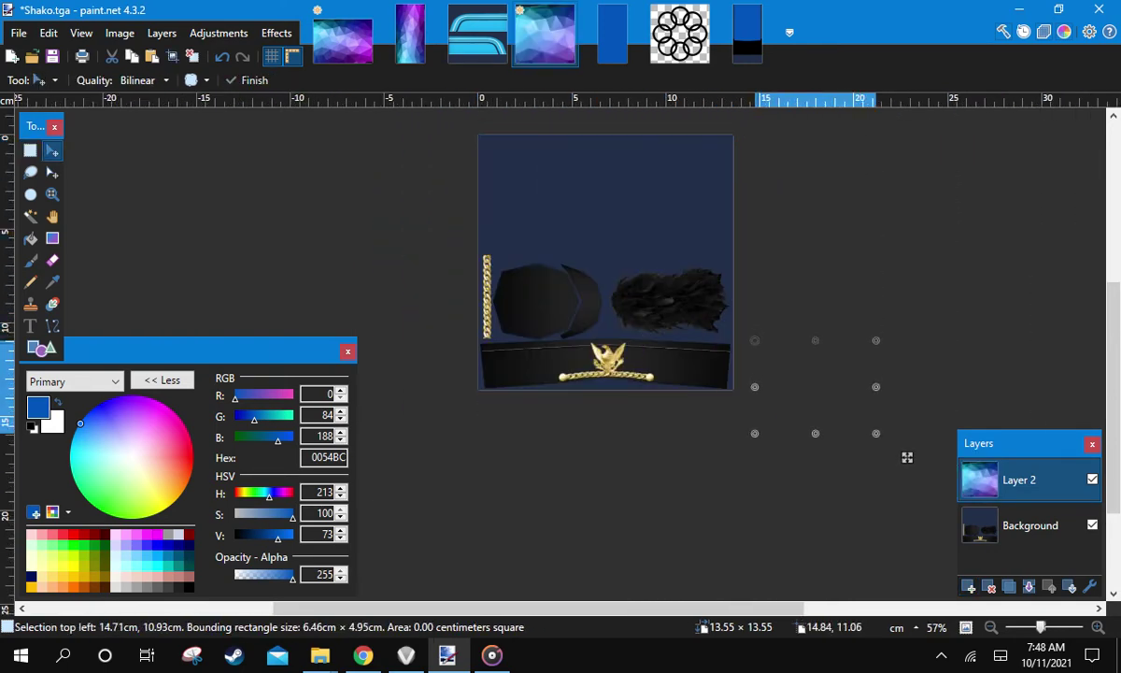
drag(903, 457, 635, 455)
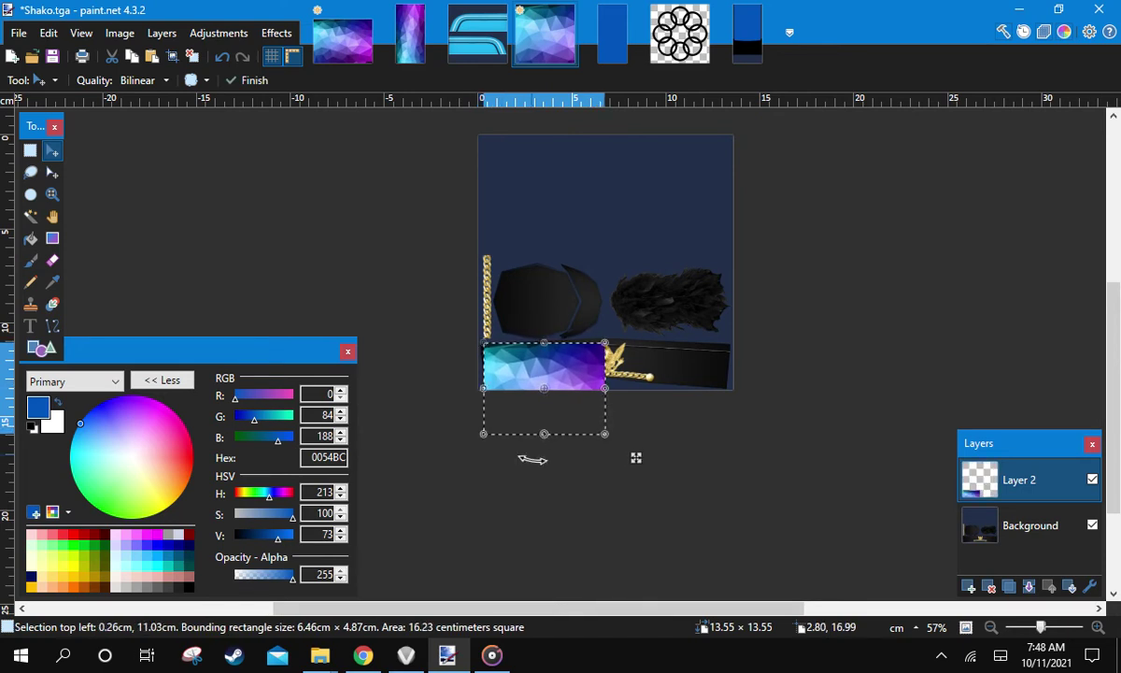
scroll(638, 459, up, 4)
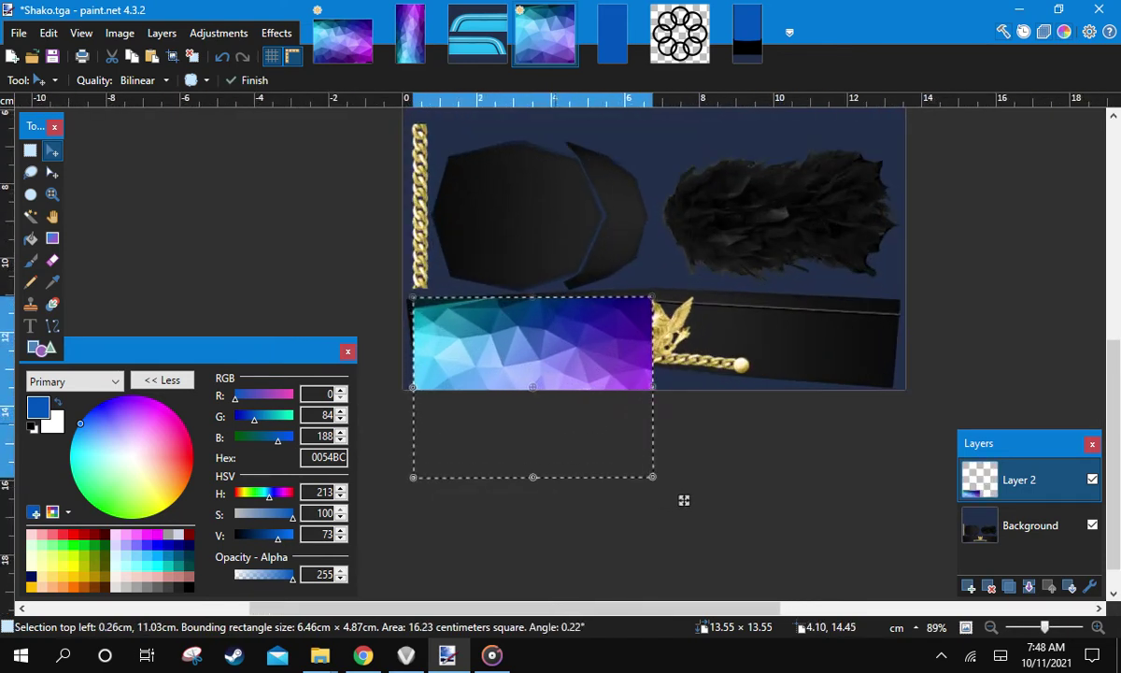
drag(696, 512, 688, 505)
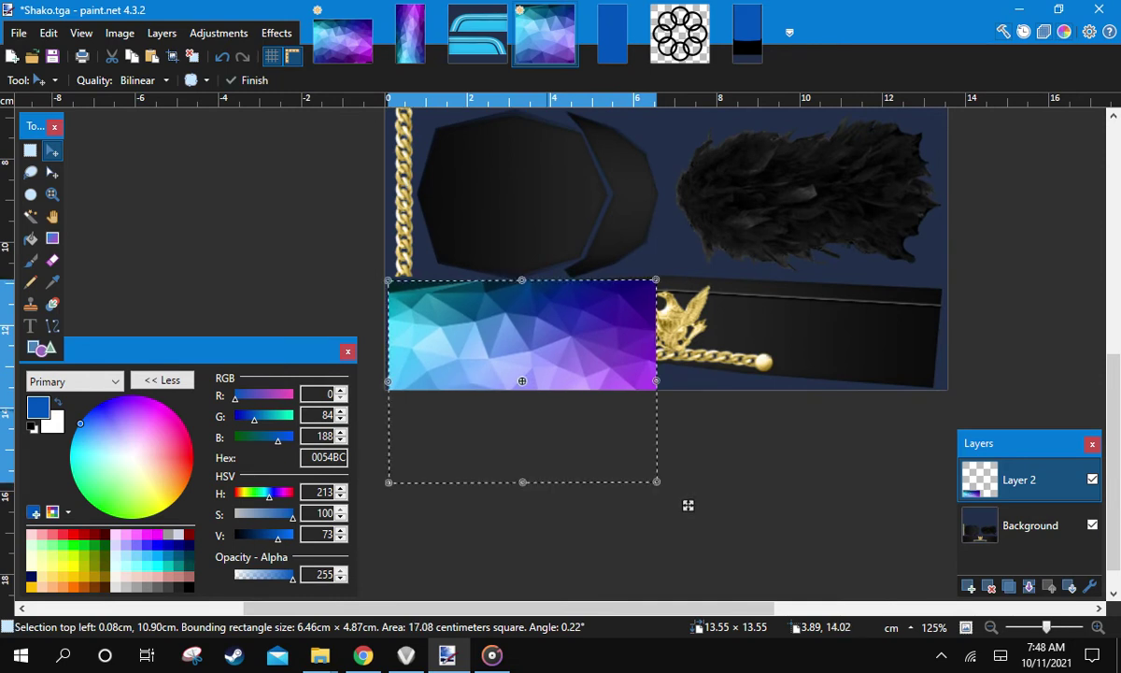
drag(656, 381, 948, 380)
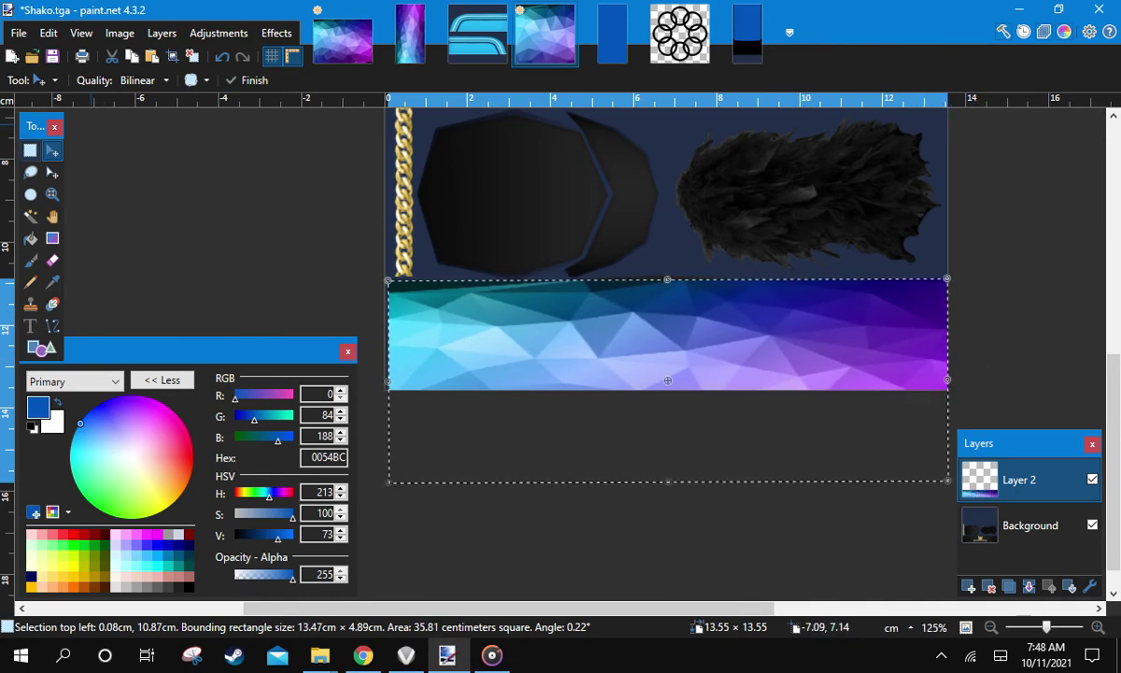
key(s)
Stretch a section of the low-poly band's upper edge upward to about 4.5 × 0.6 cm to cover the exposed black strip
scroll(577, 284, up, 5)
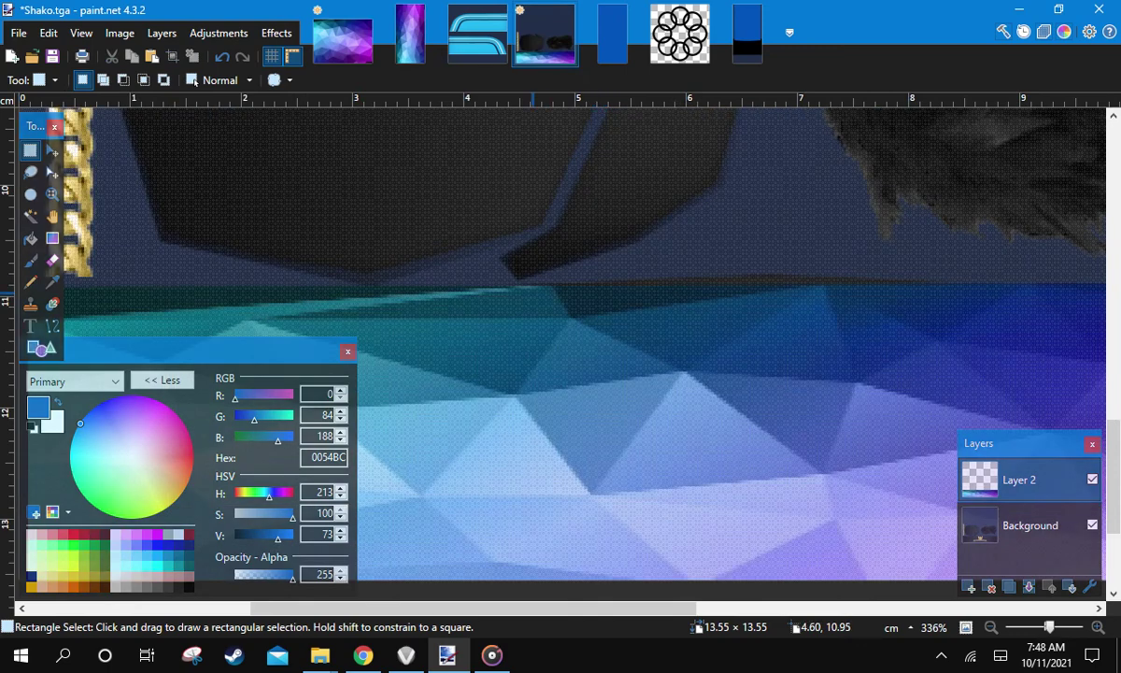
drag(503, 283, 1006, 334)
key(m)
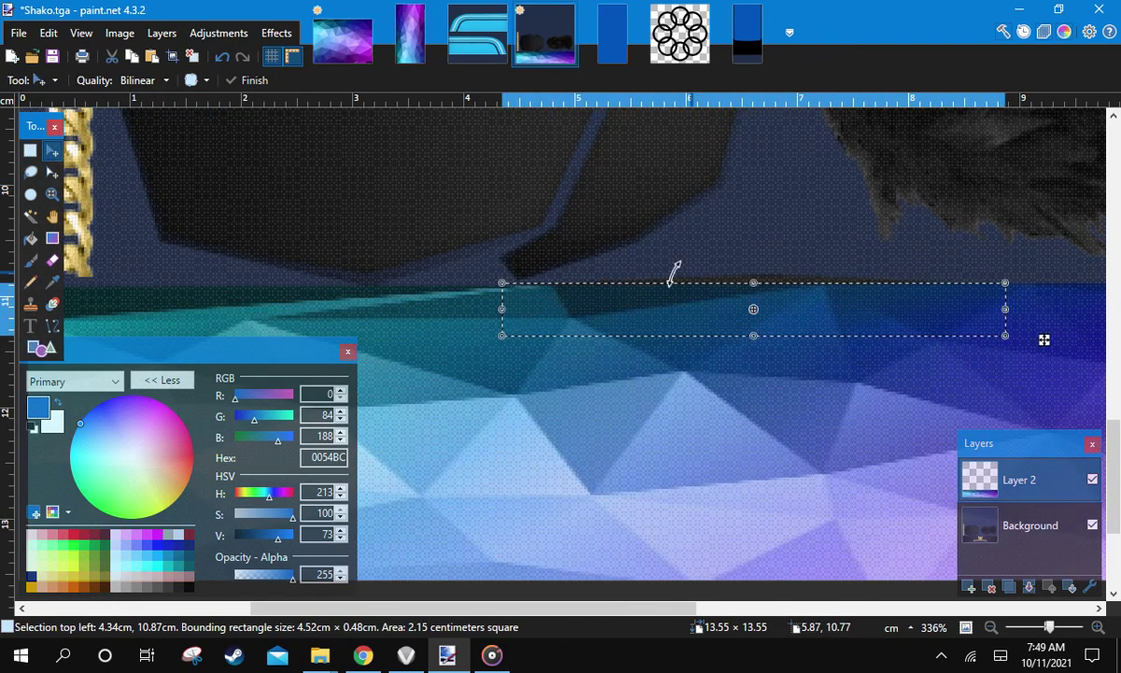
drag(753, 282, 756, 273)
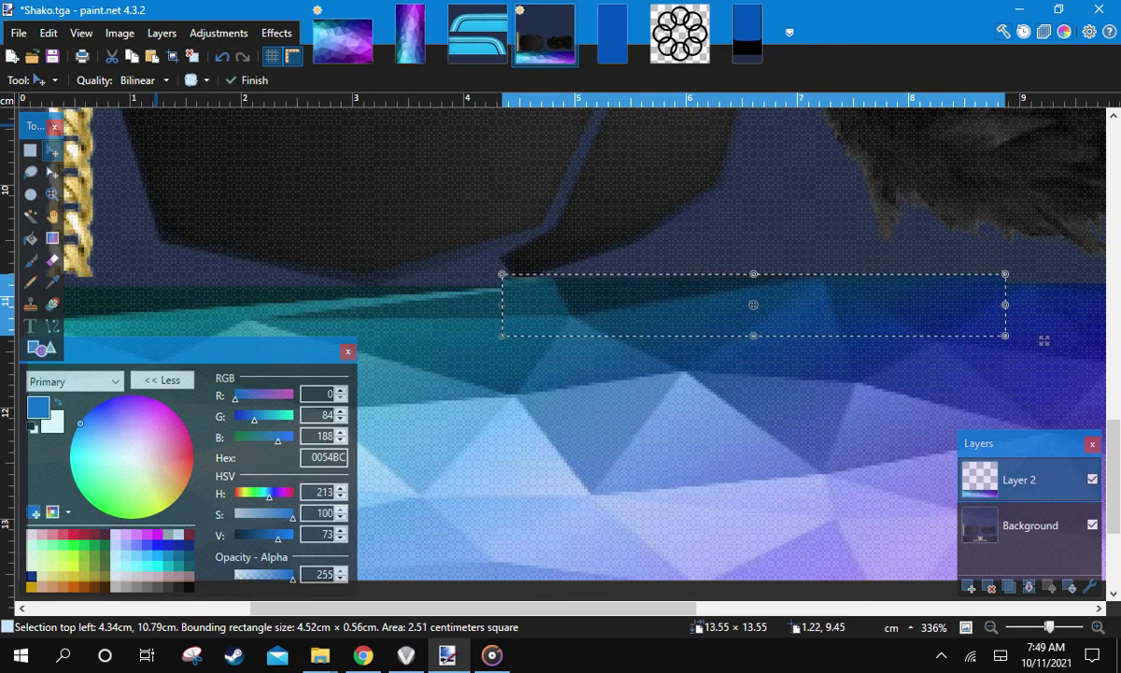
key(s)
scroll(1044, 340, down, 5)
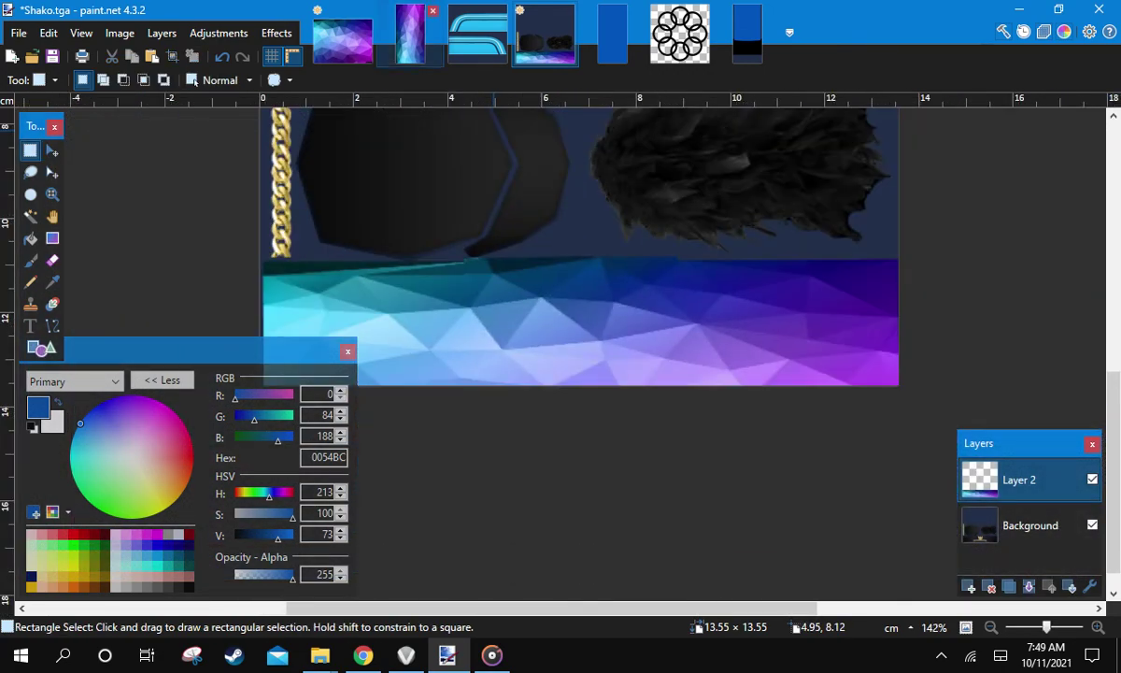
Paste the low-poly image again into Layer 2 of Shako.tga, keeping the canvas size
click(410, 35)
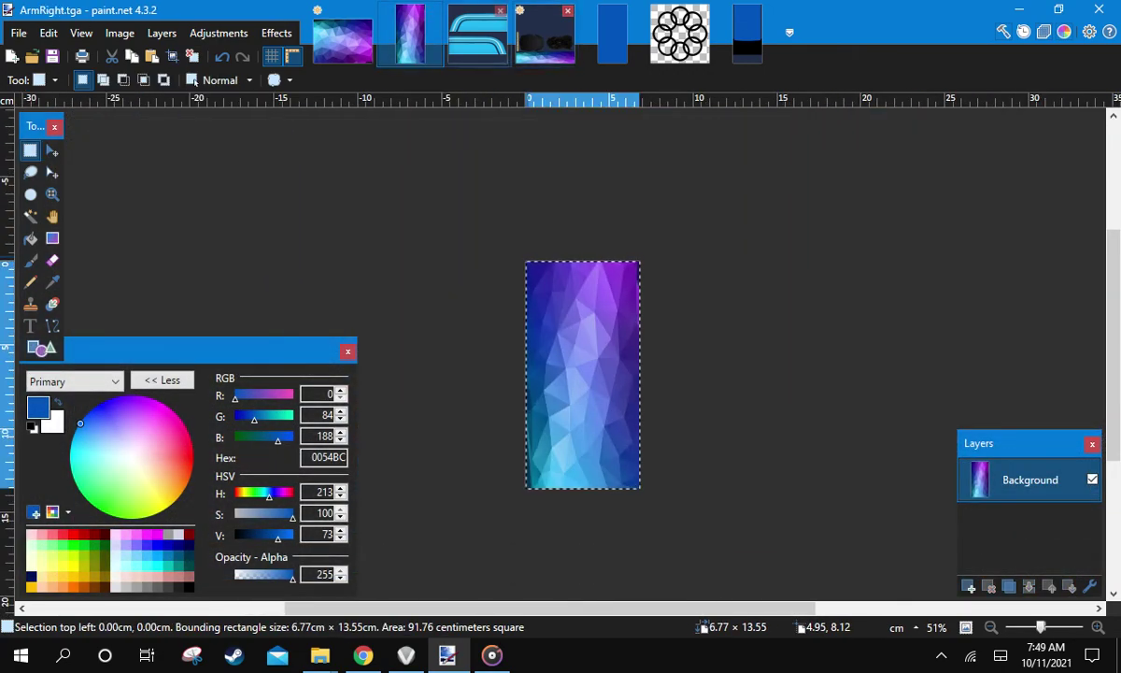
click(343, 36)
click(545, 35)
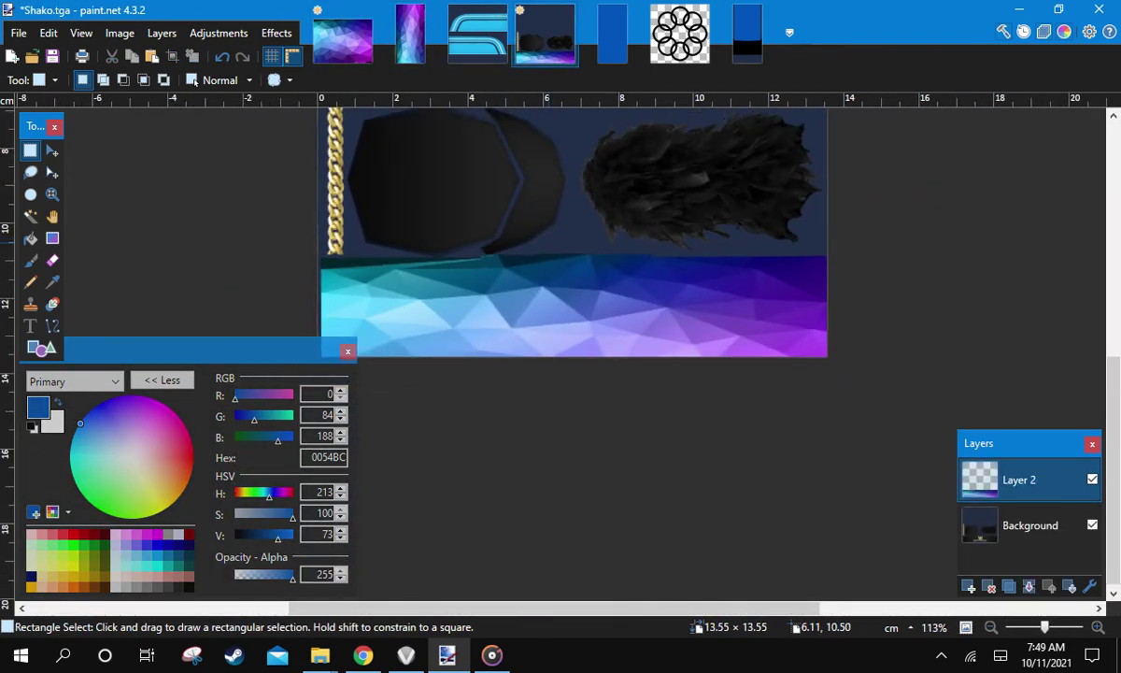
drag(548, 244, 669, 391)
scroll(632, 365, up, 2)
key(ctrl+v)
click(632, 451)
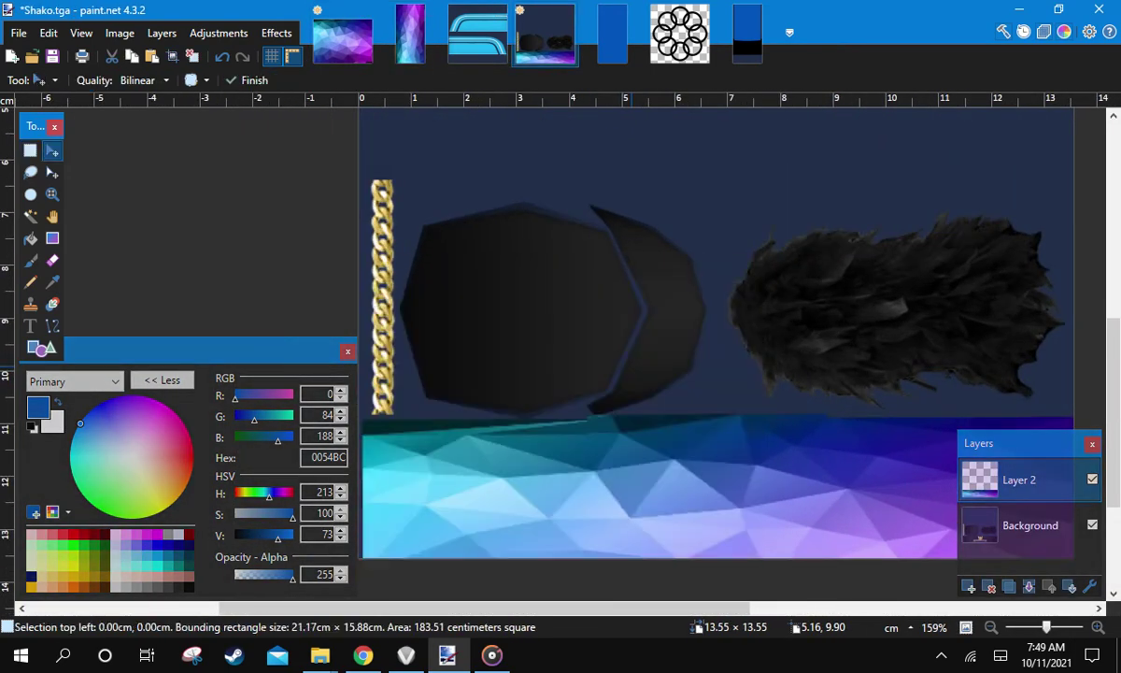
scroll(570, 444, down, 3)
Shrink the second low-poly image to about 7.7 × 6.4 cm and place it beside the gold chain, directly above the band
drag(518, 235, 510, 339)
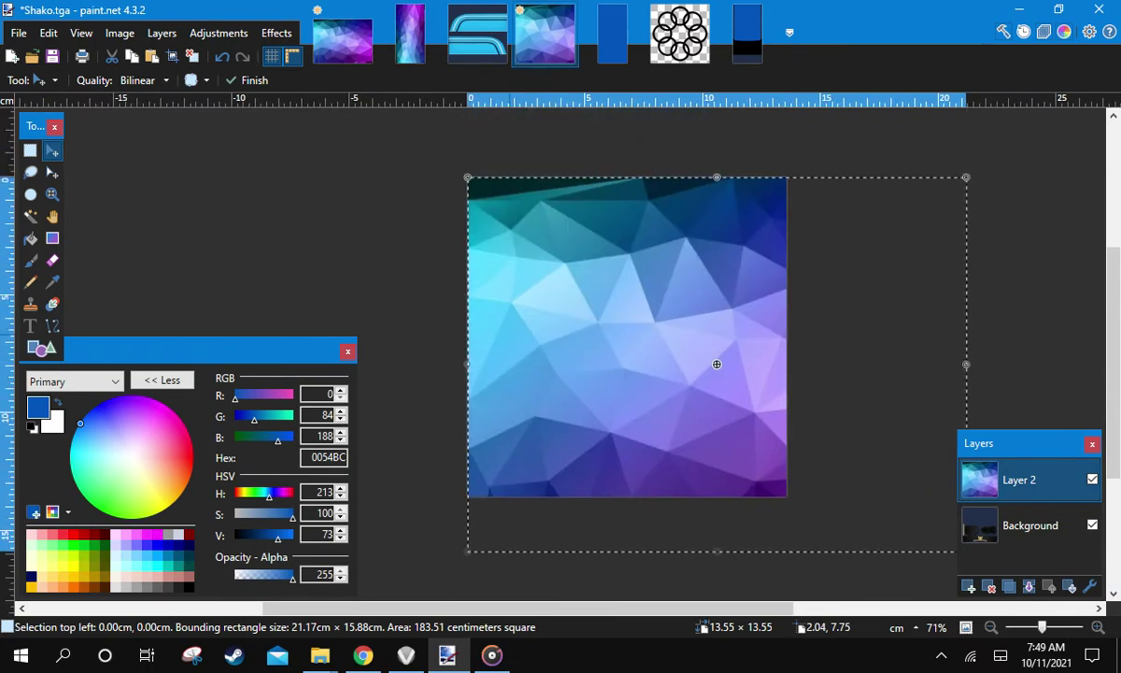
drag(472, 171, 775, 395)
key(ctrl+z)
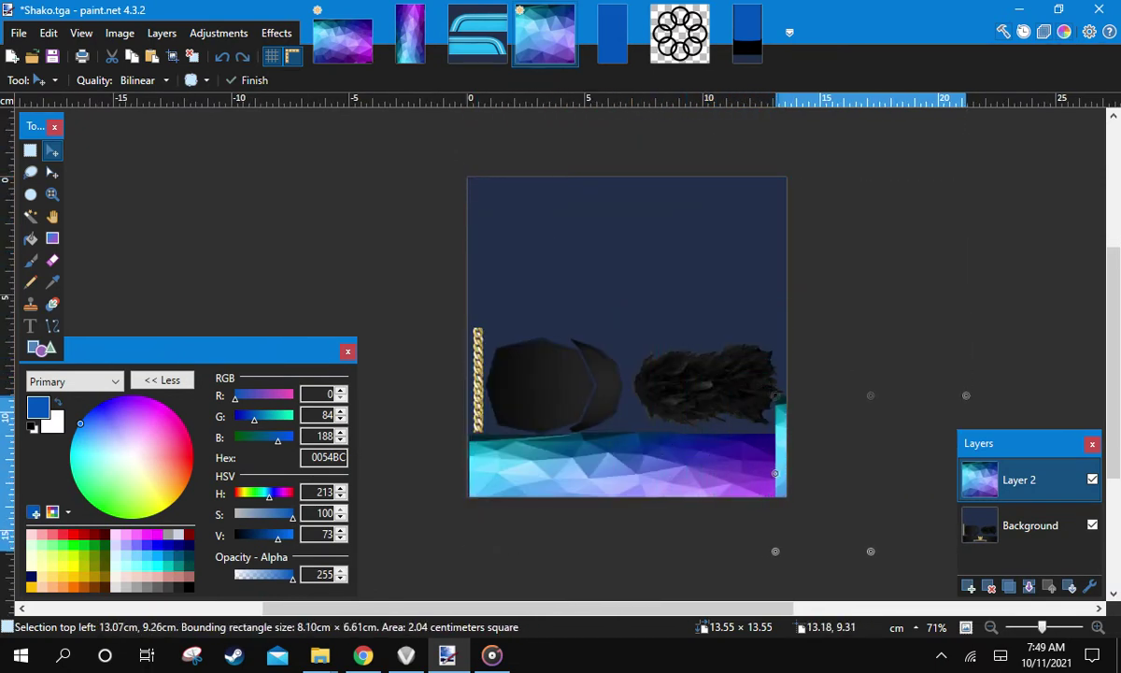
drag(876, 476, 697, 465)
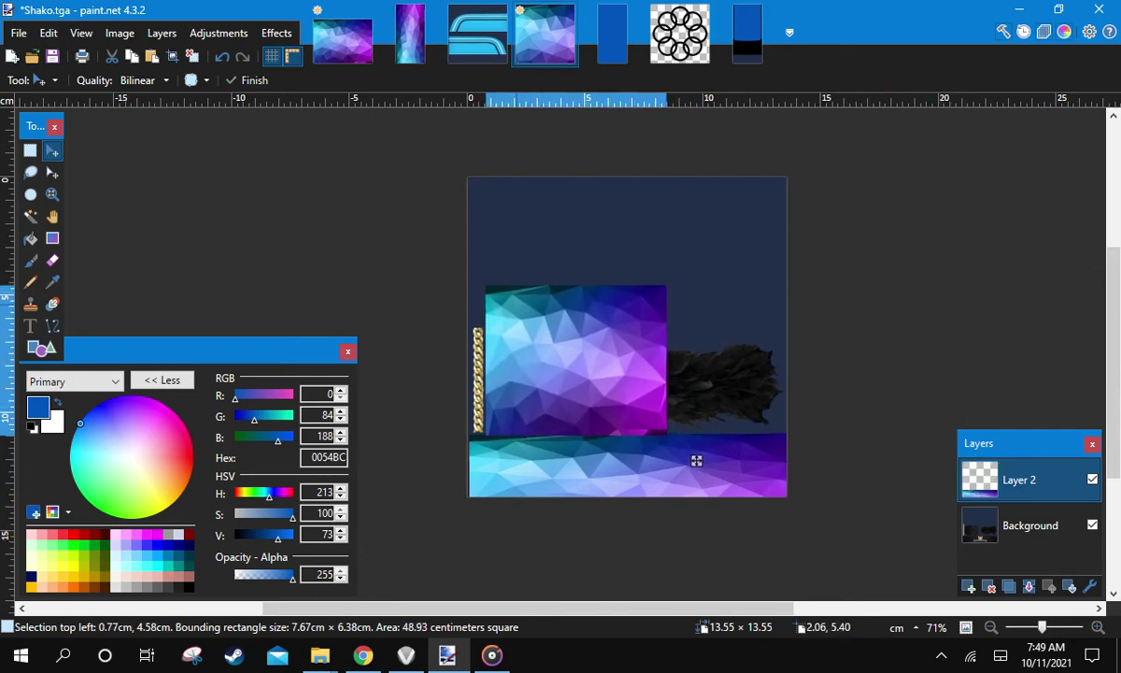
scroll(696, 459, up, 4)
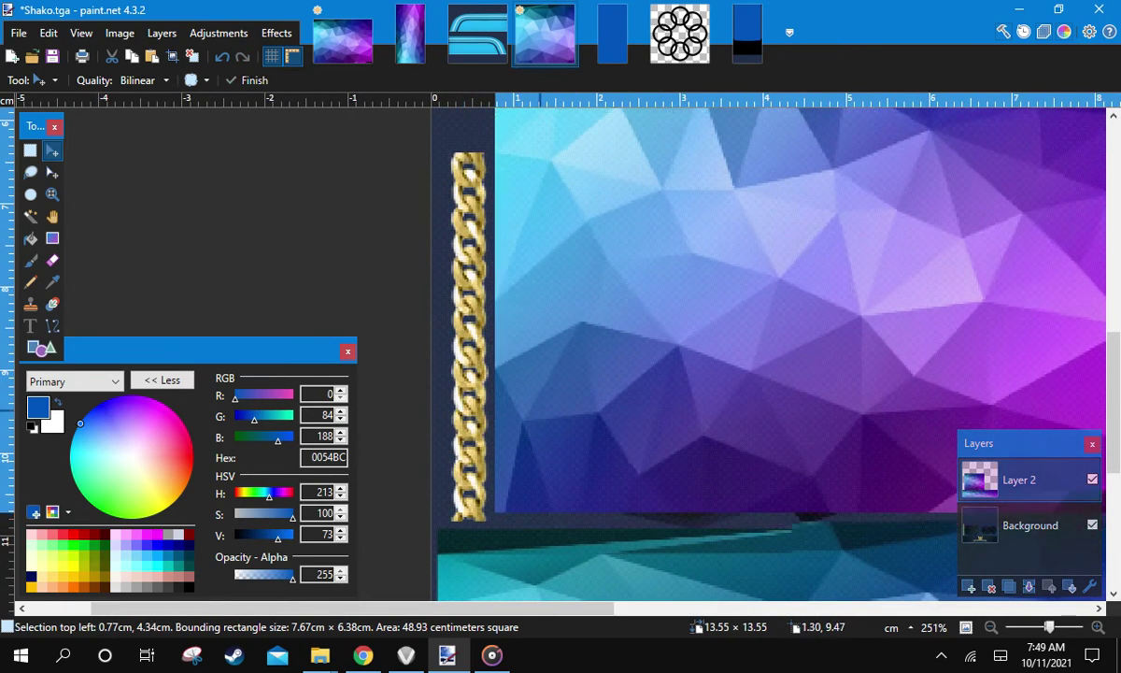
drag(538, 418, 535, 426)
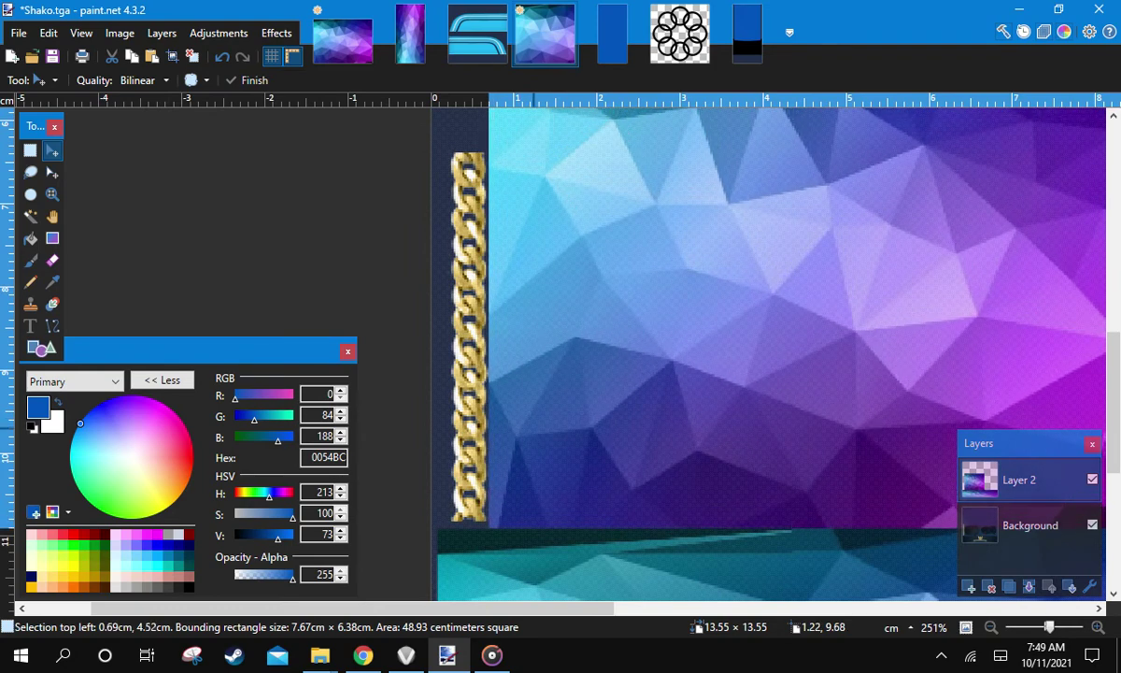
scroll(707, 540, down, 3)
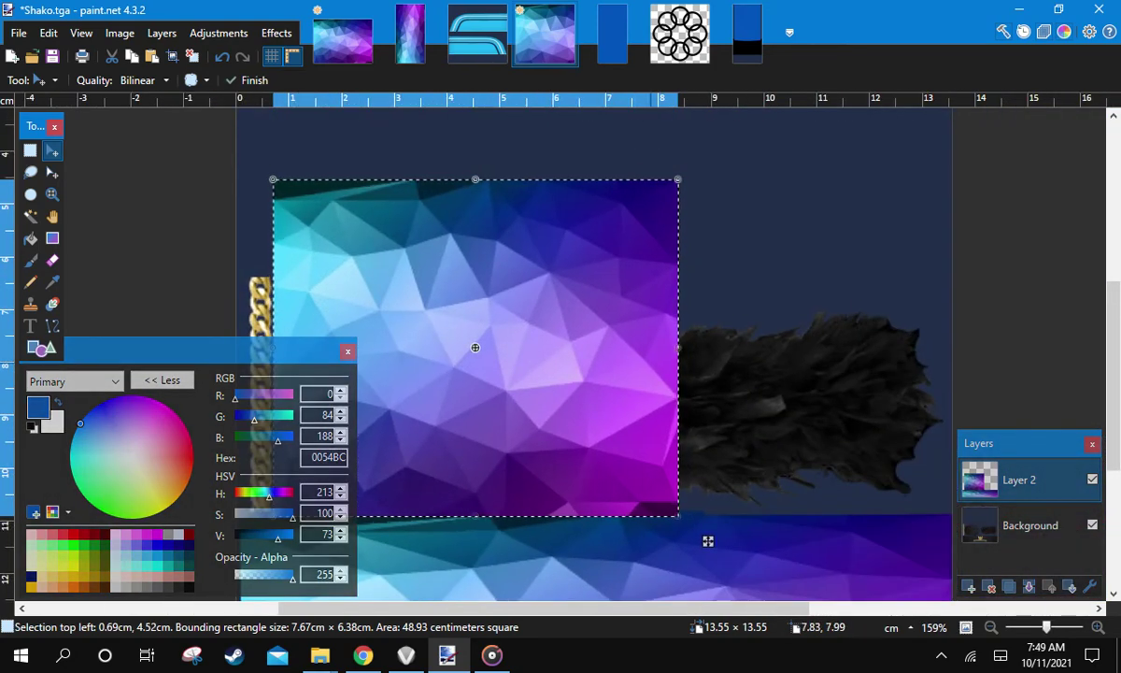
Shrink the second low-poly image further to cover only the shako's crown and visor pieces, then deselect it
drag(708, 538, 622, 539)
drag(449, 280, 598, 271)
key(ctrl+d)
scroll(467, 245, down, 4)
scroll(578, 276, up, 1)
scroll(533, 281, down, 3)
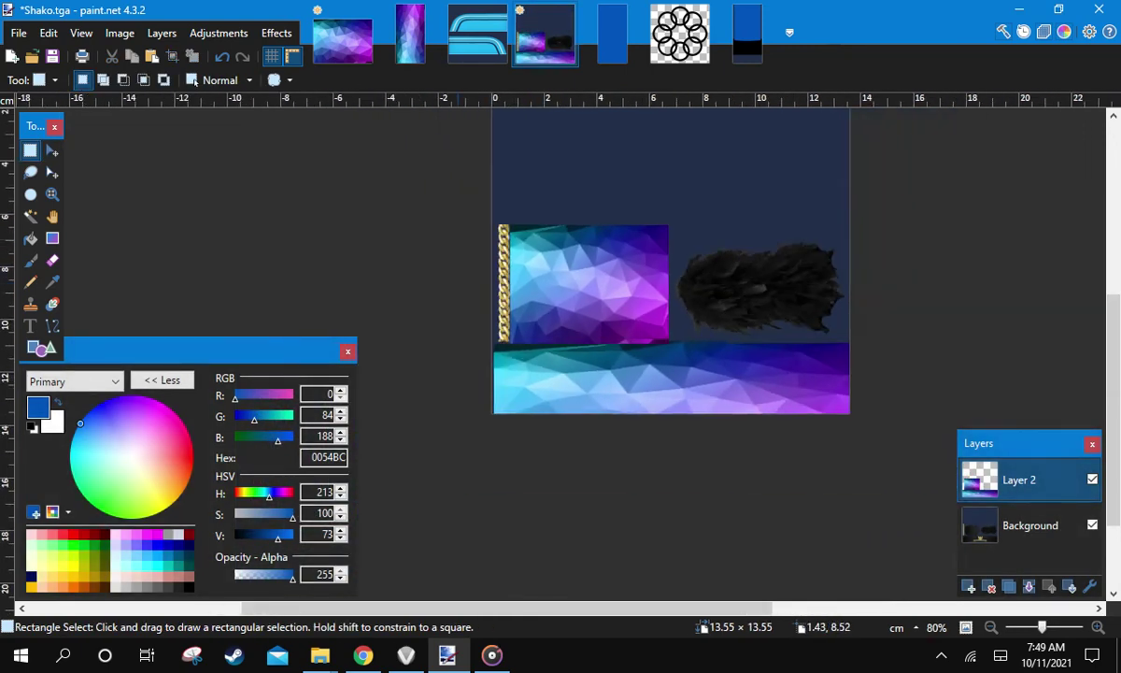
scroll(509, 250, up, 4)
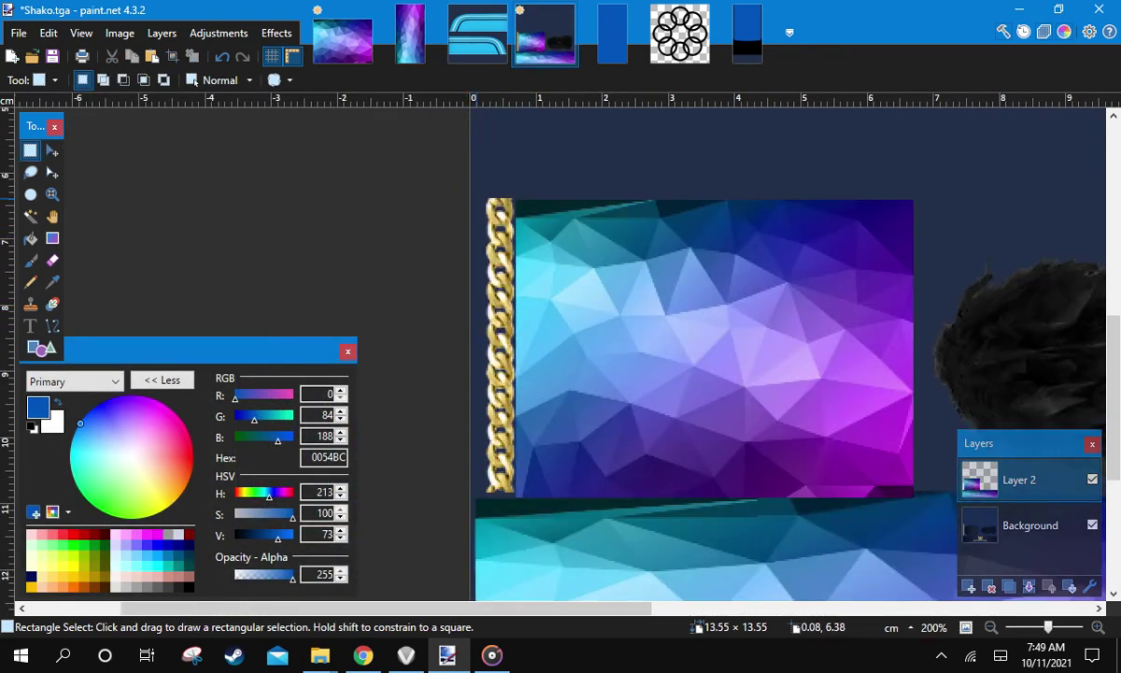
drag(457, 190, 513, 497)
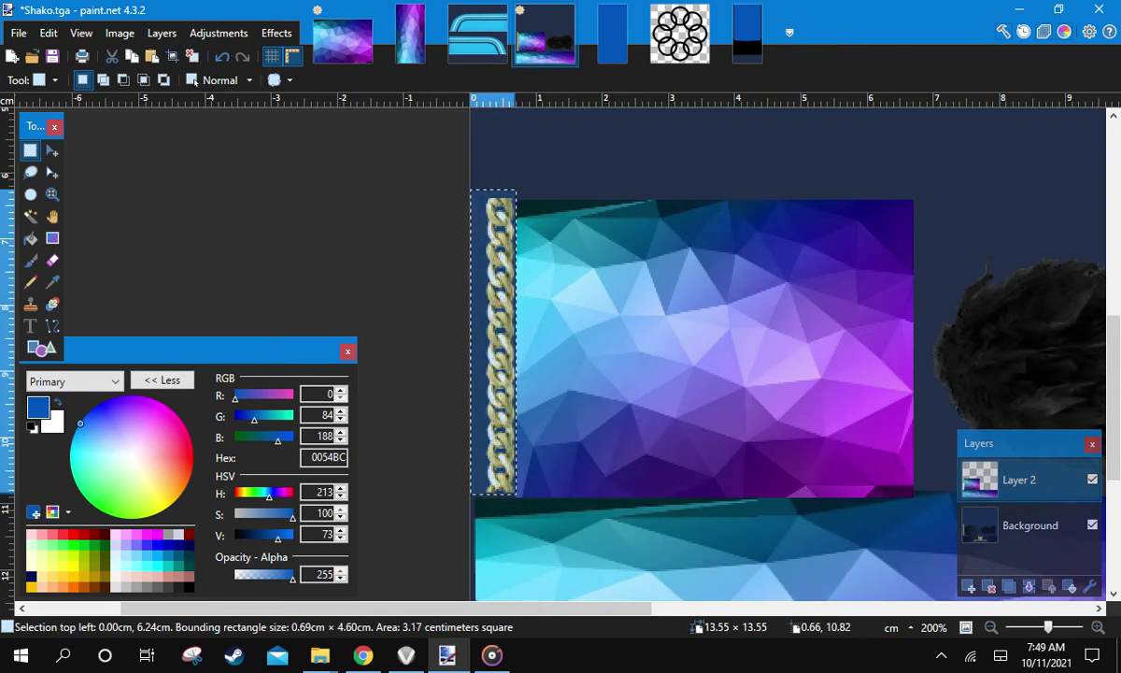
key(ctrl+d)
drag(612, 311, 355, 299)
scroll(457, 301, down, 4)
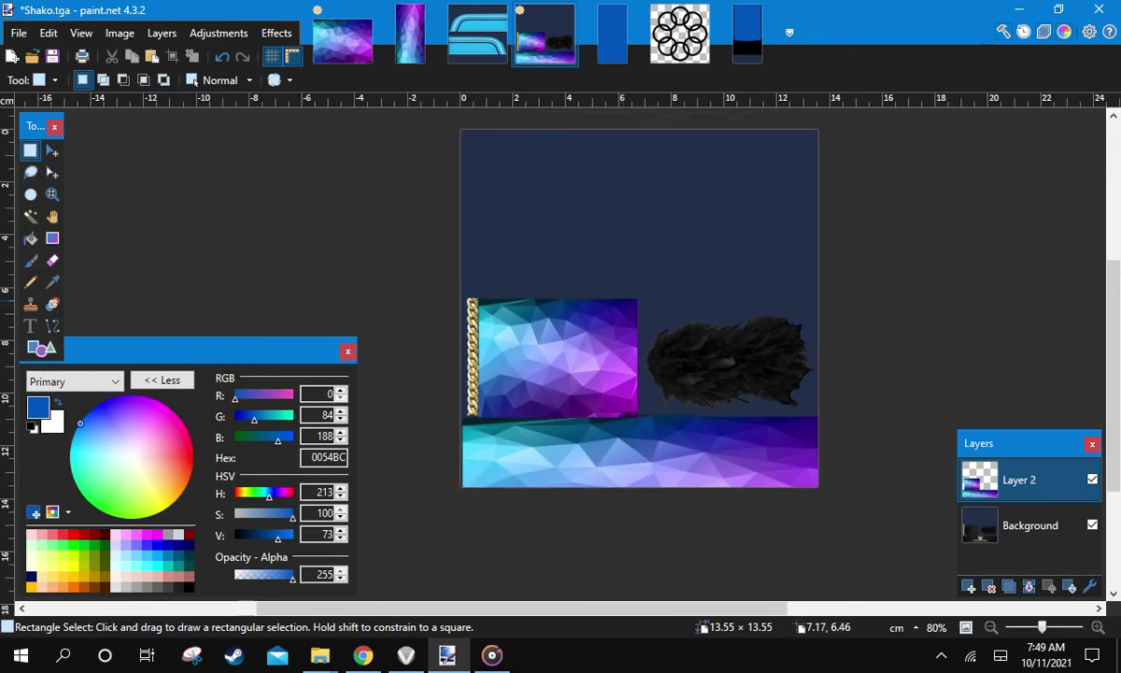
Sample the bright purple 9F03B1 from the low-poly image and fill the black plume with it on the Background layer
click(52, 281)
scroll(701, 415, up, 5)
click(408, 321)
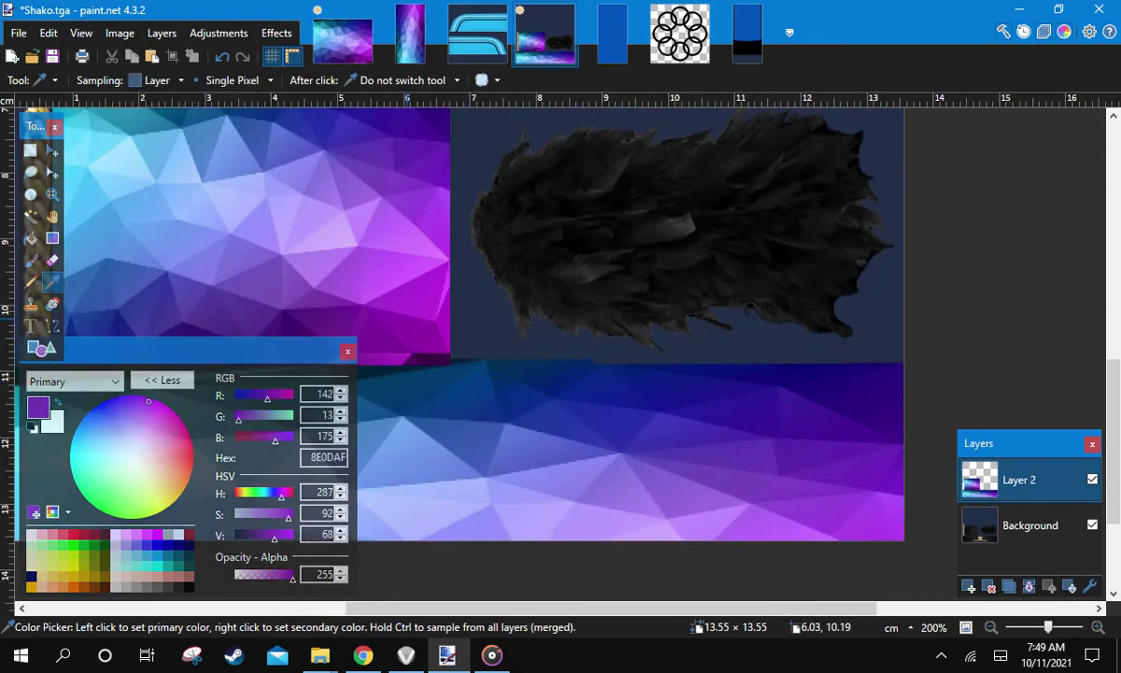
click(444, 349)
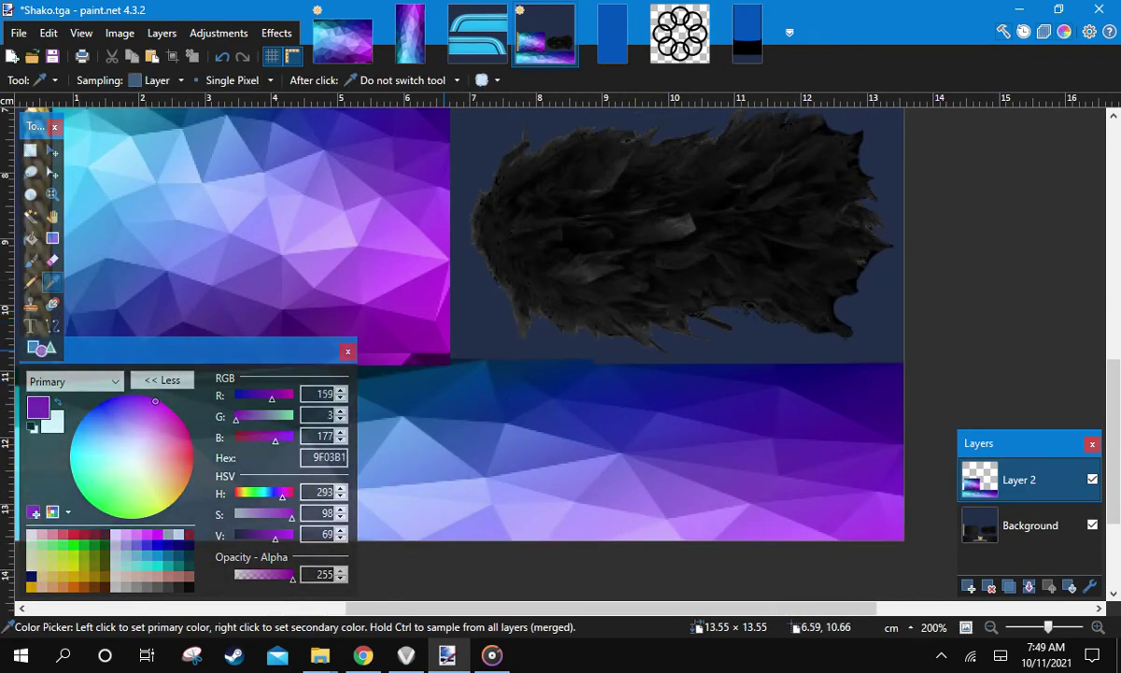
click(31, 237)
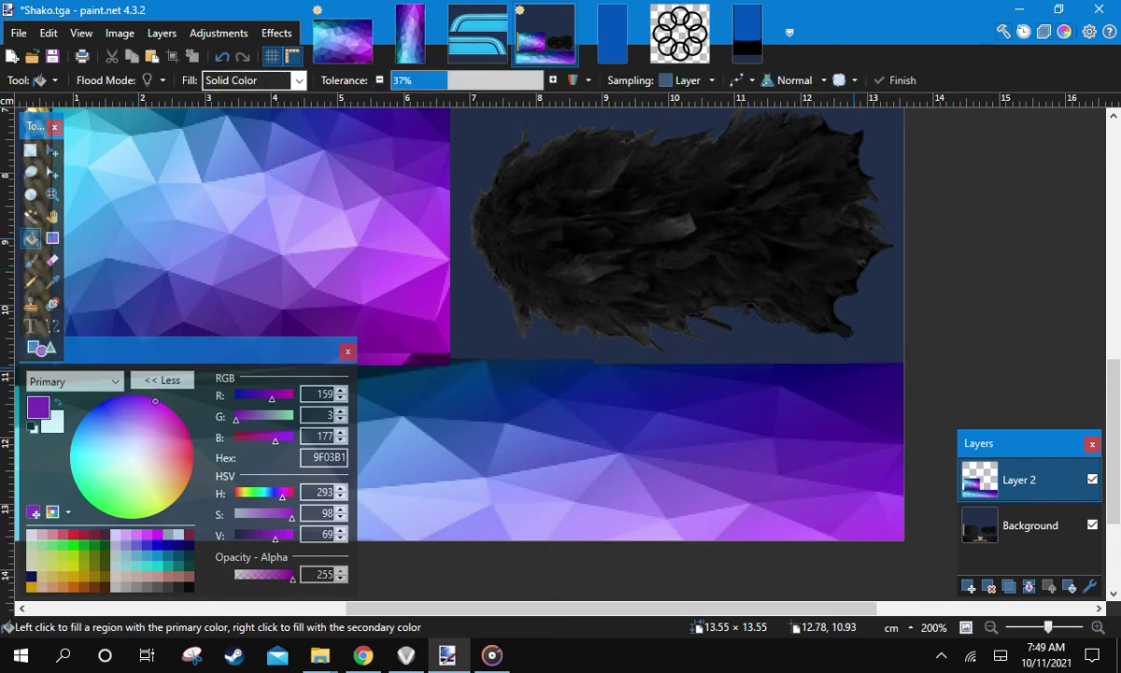
click(1028, 525)
click(708, 231)
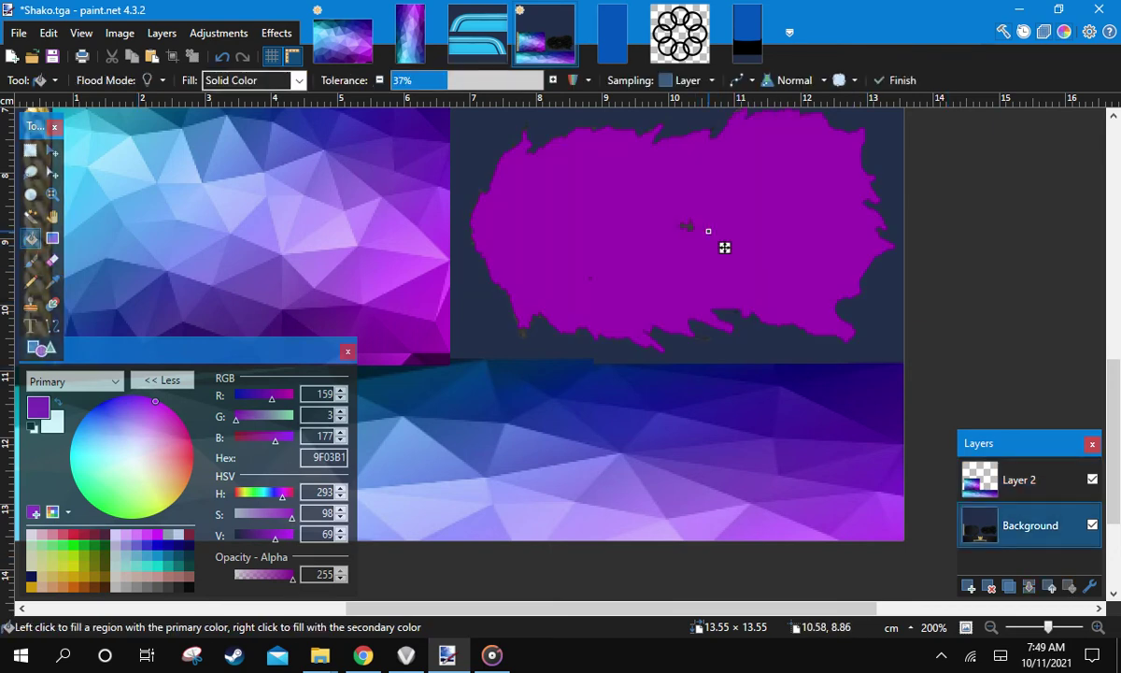
scroll(709, 230, down, 5)
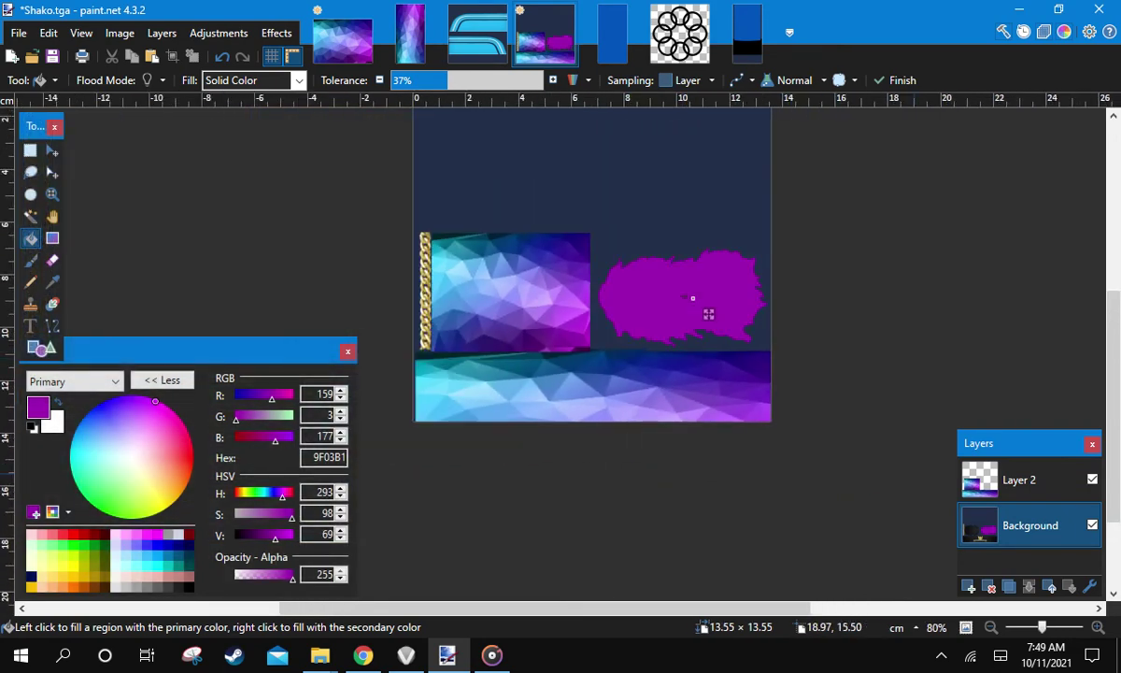
Merge Layer 2 down into the Background and save Shako.tga with the auto-detect bit depth and RLE compression
click(1020, 479)
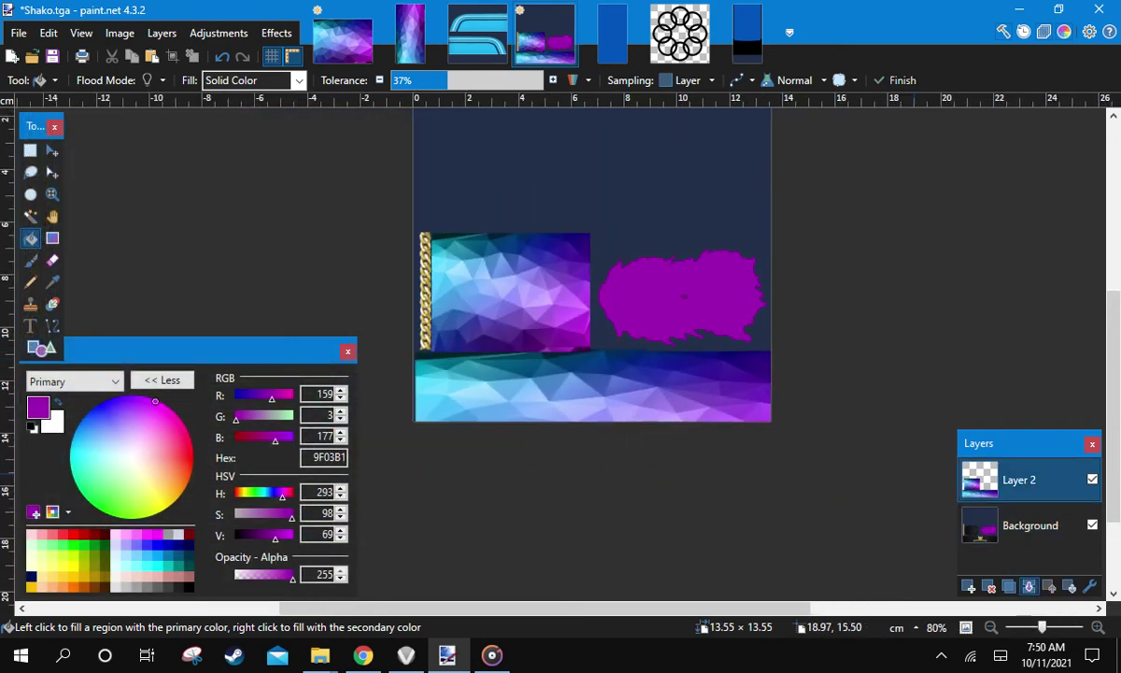
click(1028, 587)
key(ctrl+s)
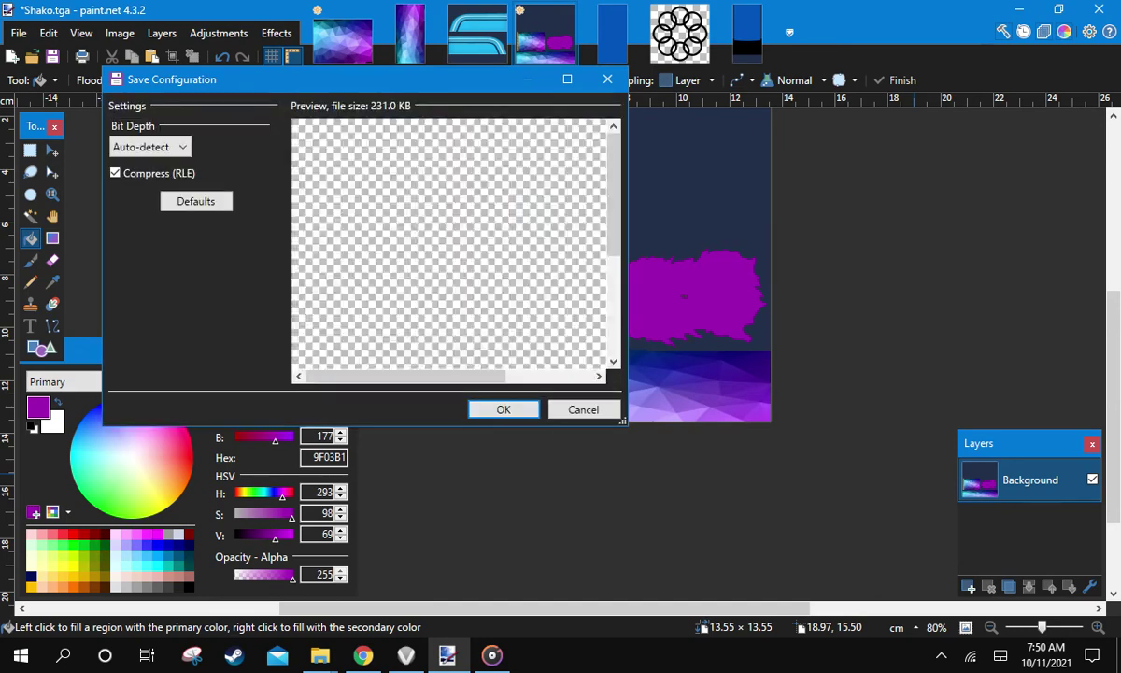
key(Return)
Switch to EnVision and try to reload the BlueAndBlack01 texture on the shako
click(406, 656)
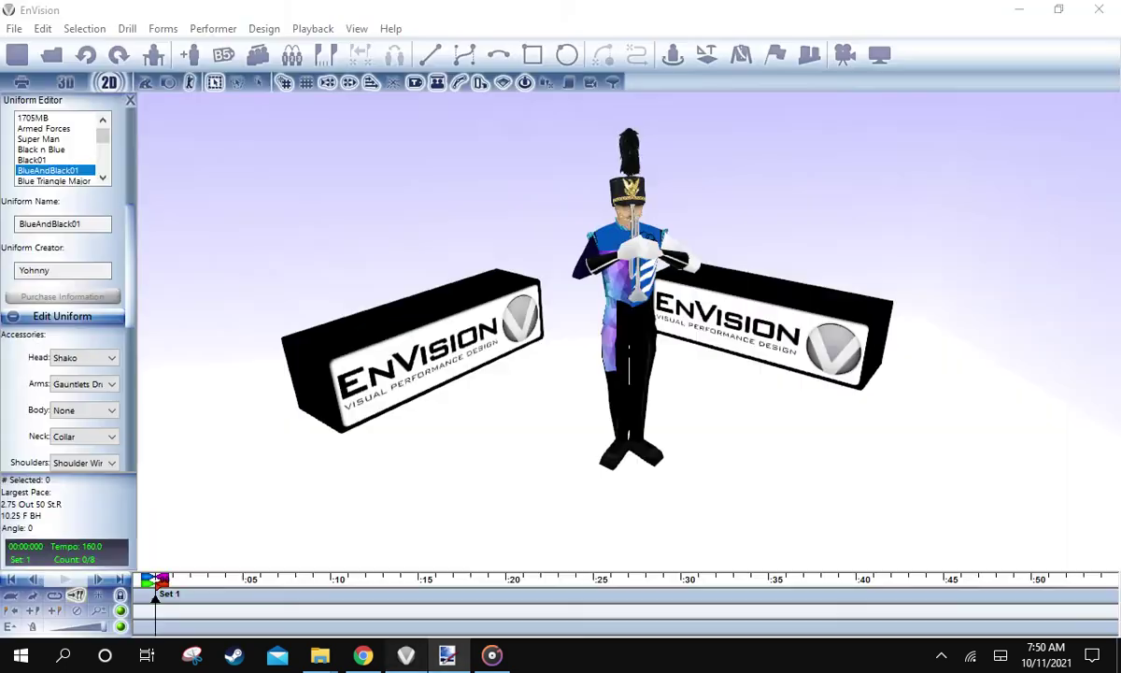
drag(551, 402, 654, 402)
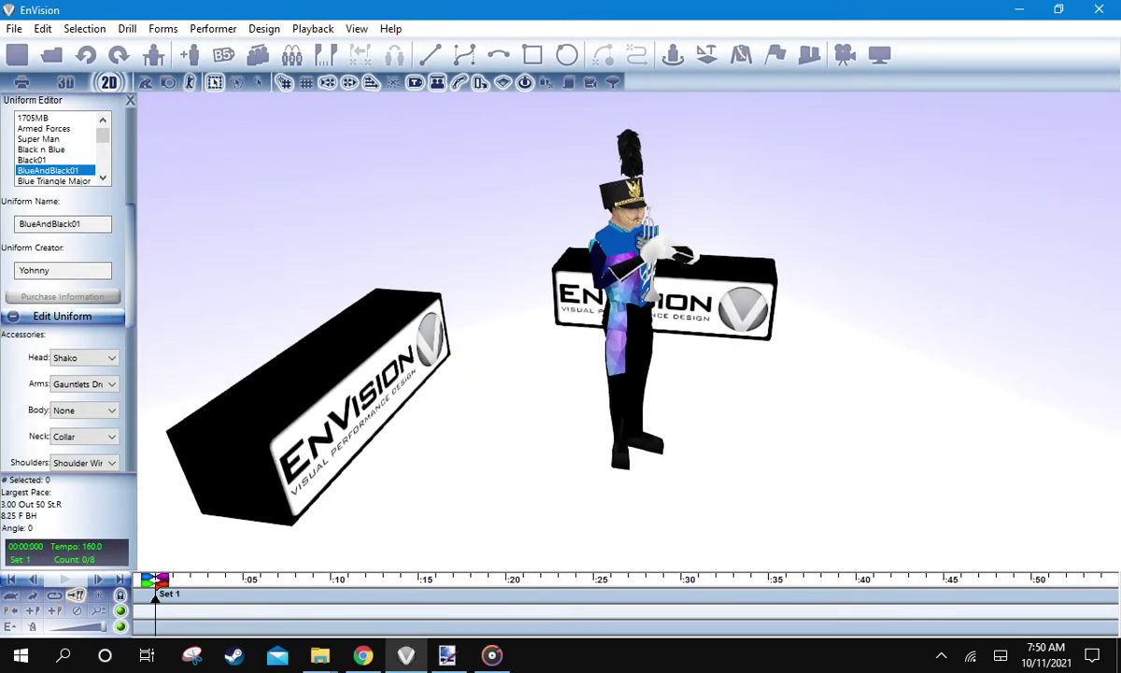
scroll(66, 280, down, 5)
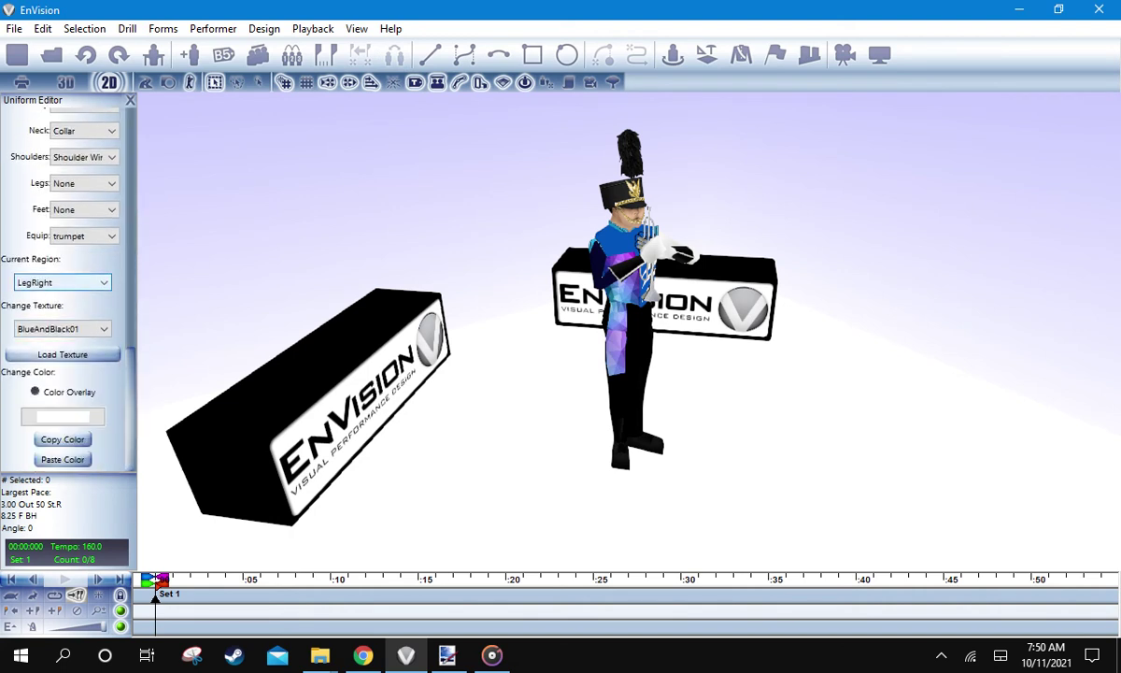
click(63, 282)
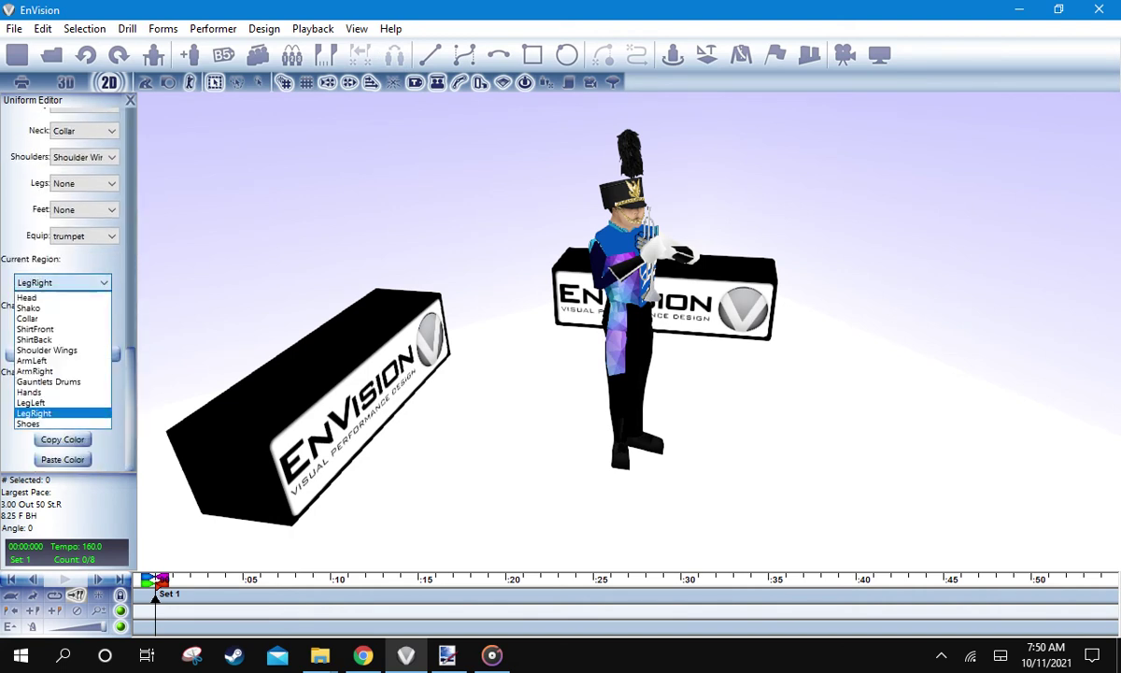
click(42, 309)
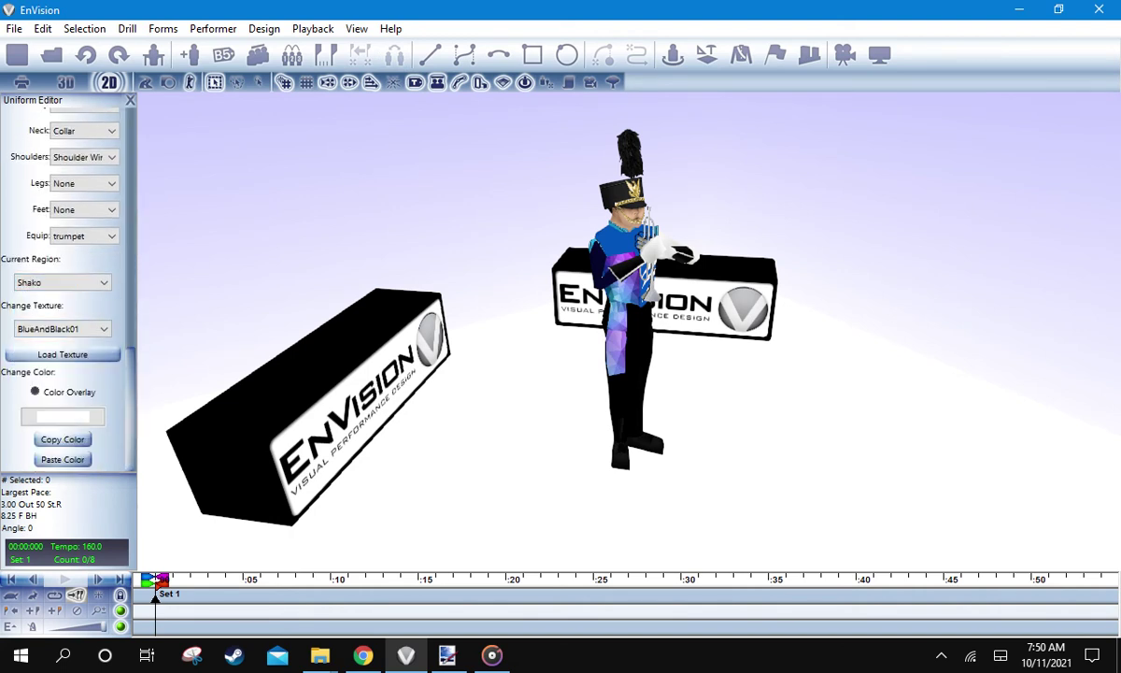
click(63, 329)
scroll(56, 373, up, 1)
scroll(56, 374, up, 2)
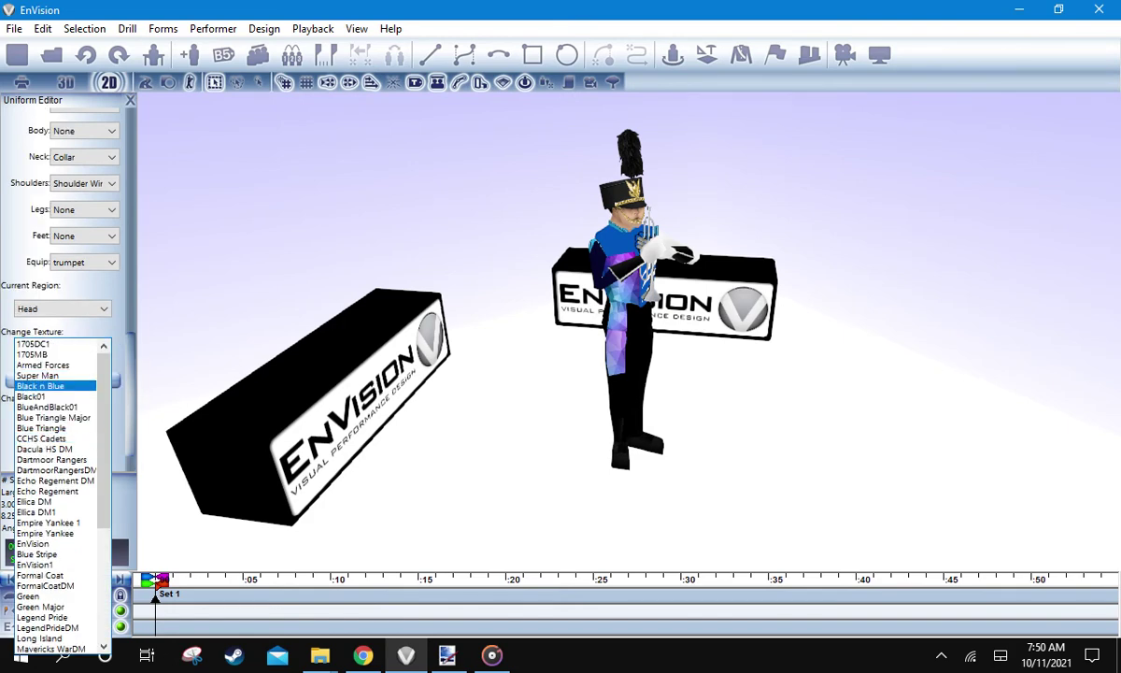
click(47, 406)
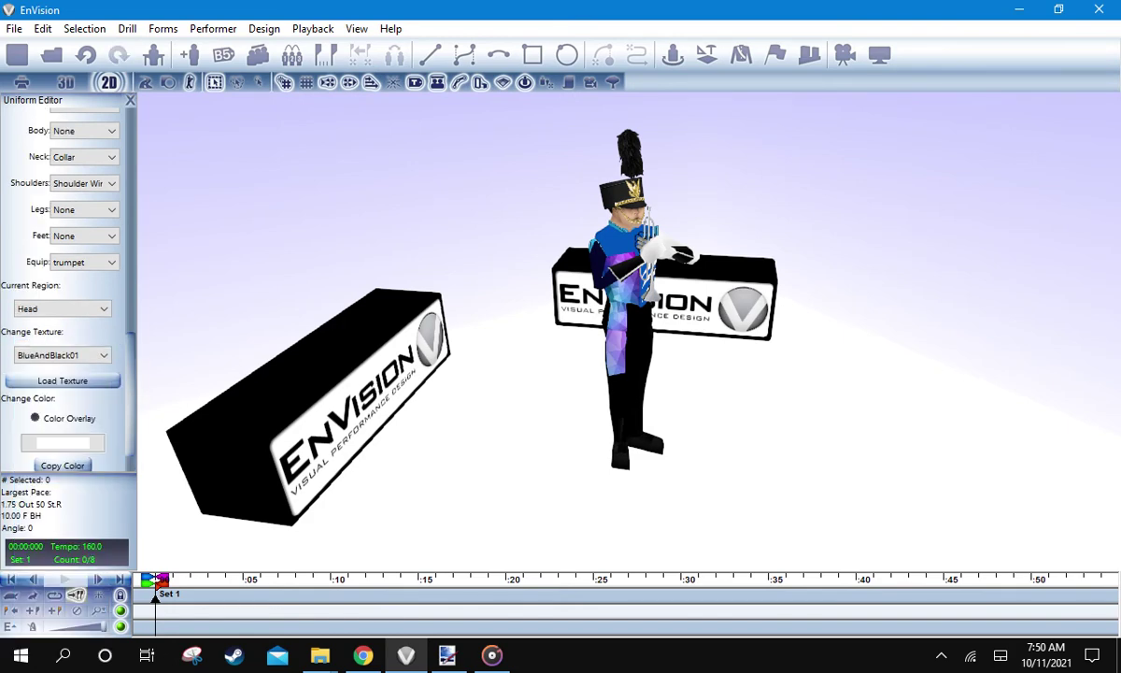
drag(598, 486, 582, 458)
Choose Shako as the current region, reapply the BlueAndBlack01 texture to it and inspect the performer from the side
click(63, 309)
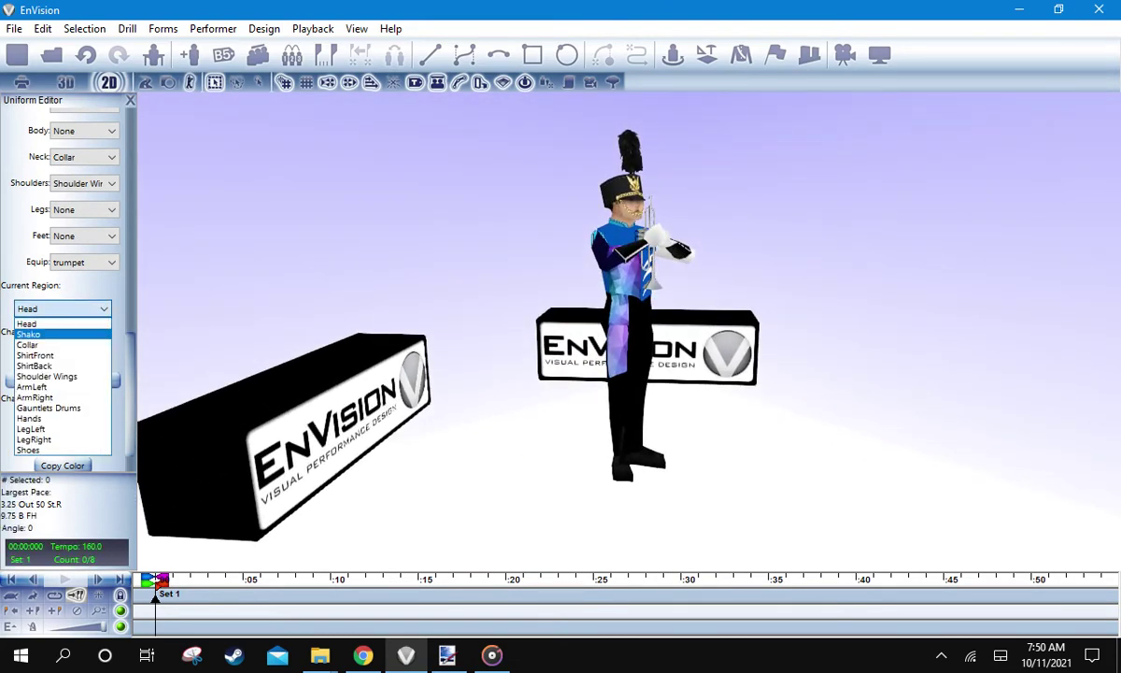
click(28, 334)
click(62, 355)
scroll(42, 256, up, 2)
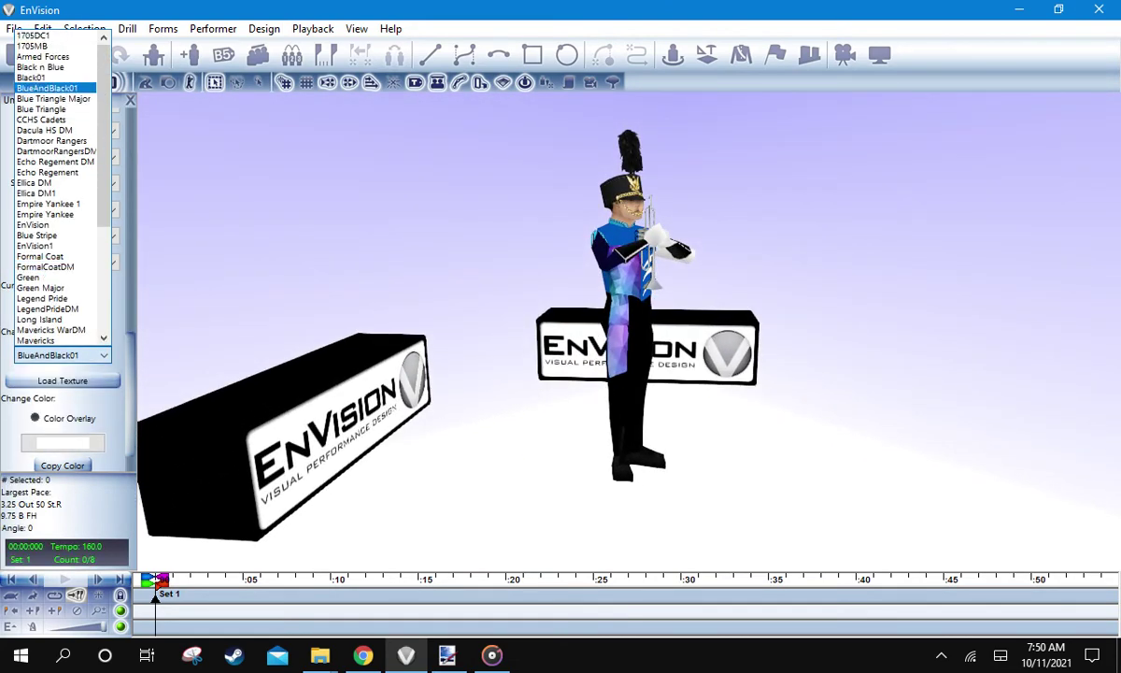
click(49, 88)
drag(599, 457, 458, 458)
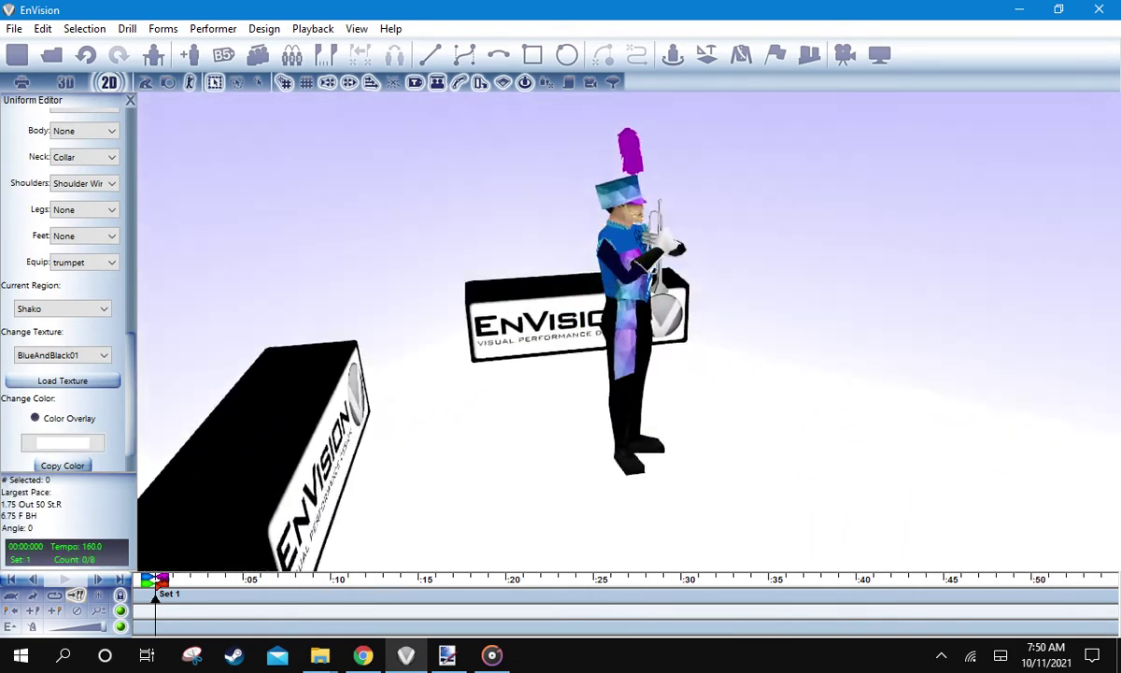
Switch back to paint.net and undo the layer merge and the purple plume fill
click(448, 655)
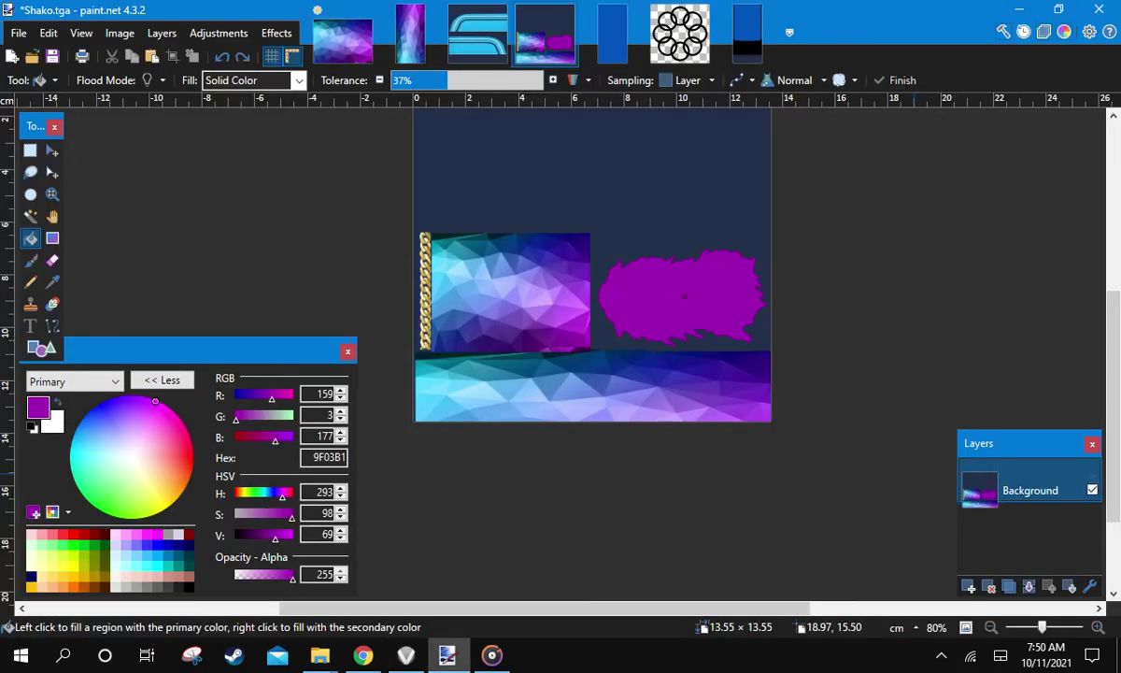
key(ctrl+z)
key(ctrl+z)
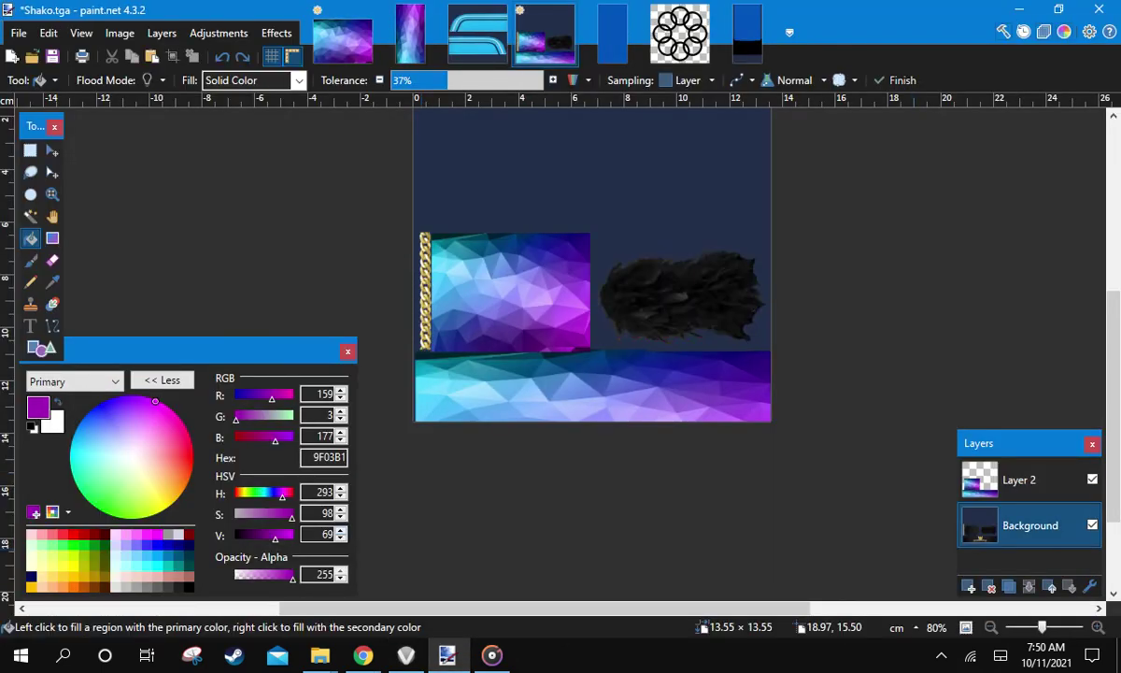
Sample the blue 0054BC from ArmLeft.tga and fill the plume area on the Background layer of Shako.tga with it
click(53, 283)
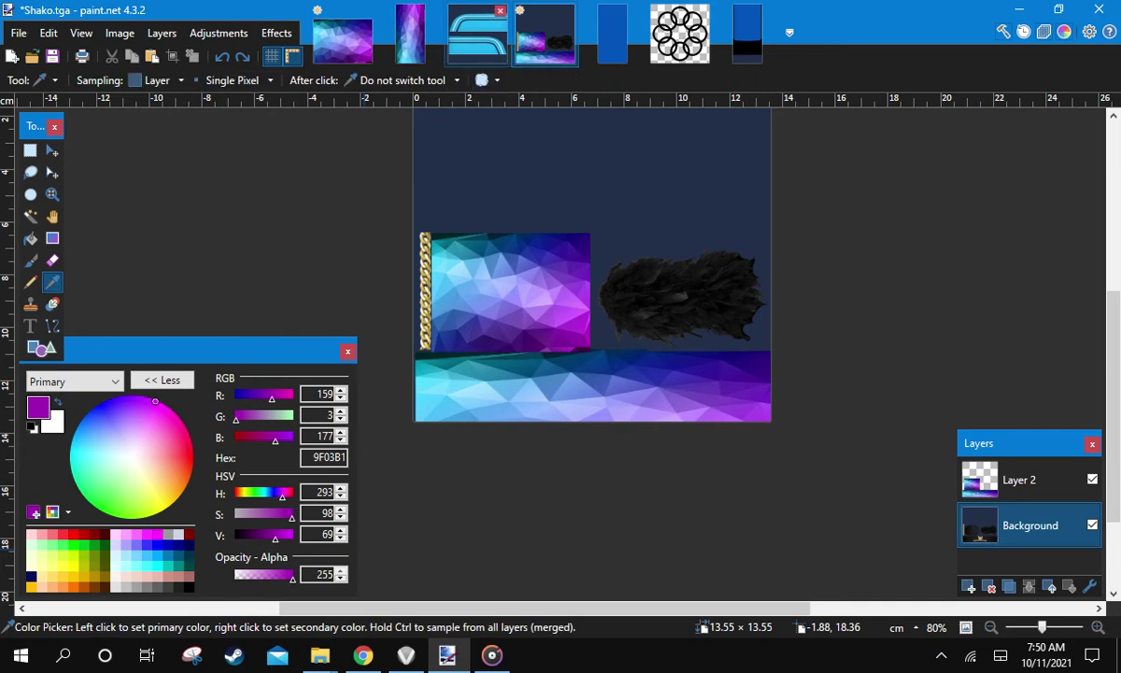
click(412, 35)
click(613, 36)
click(544, 264)
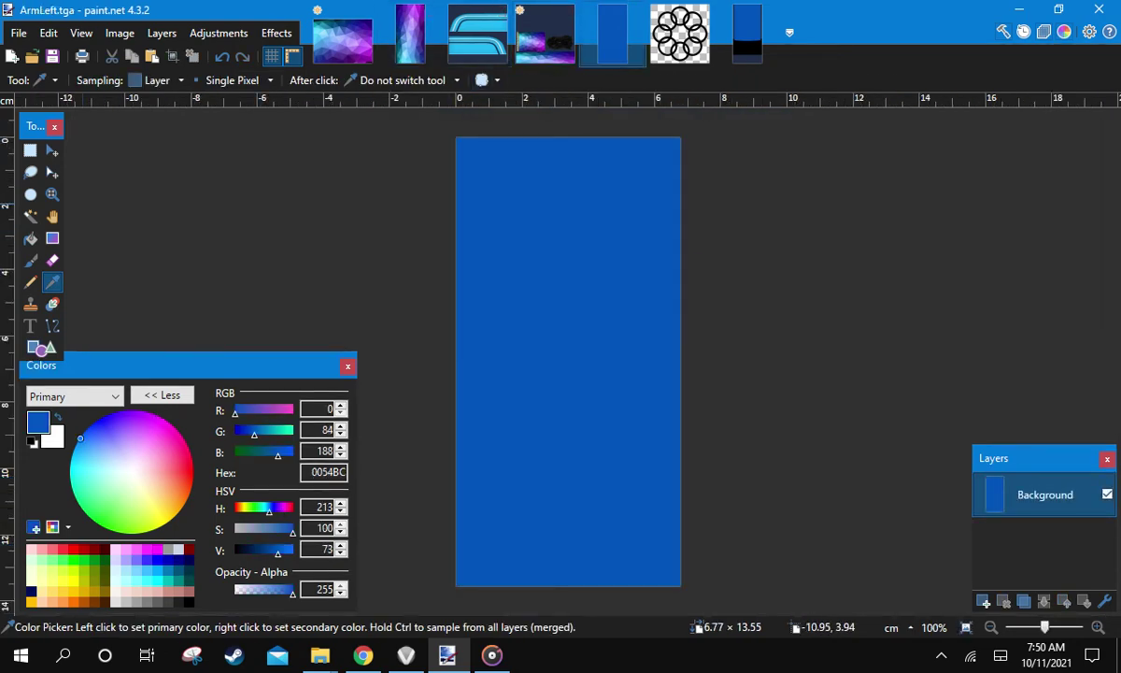
key(ctrl+shift+Tab)
key(f)
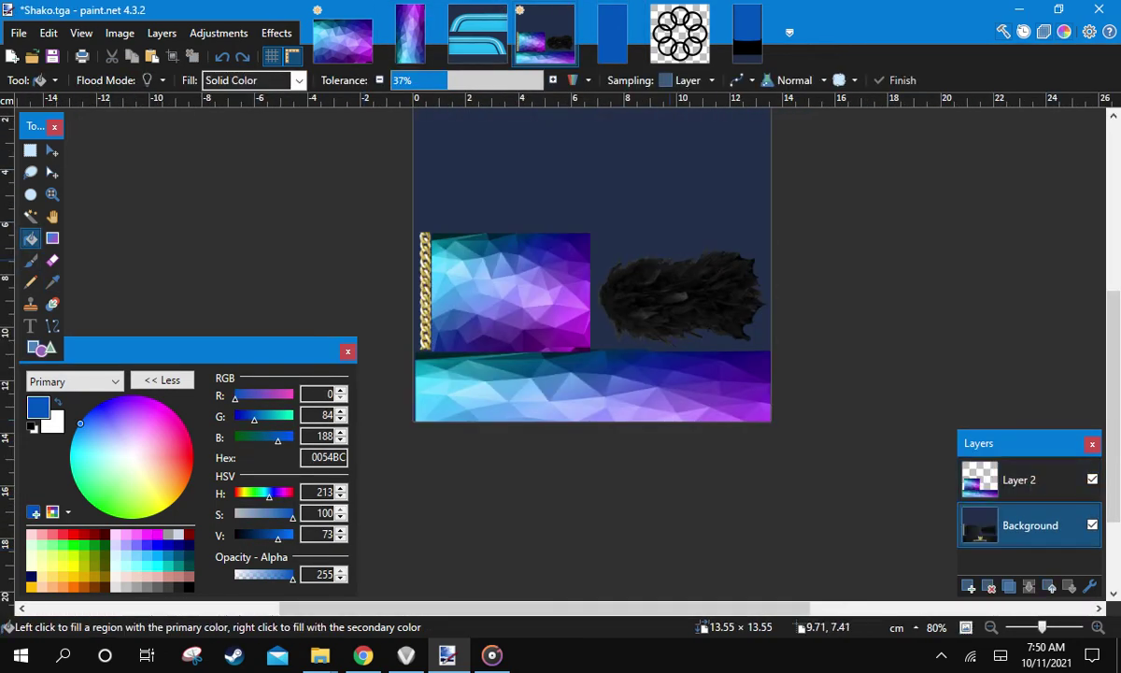
click(681, 284)
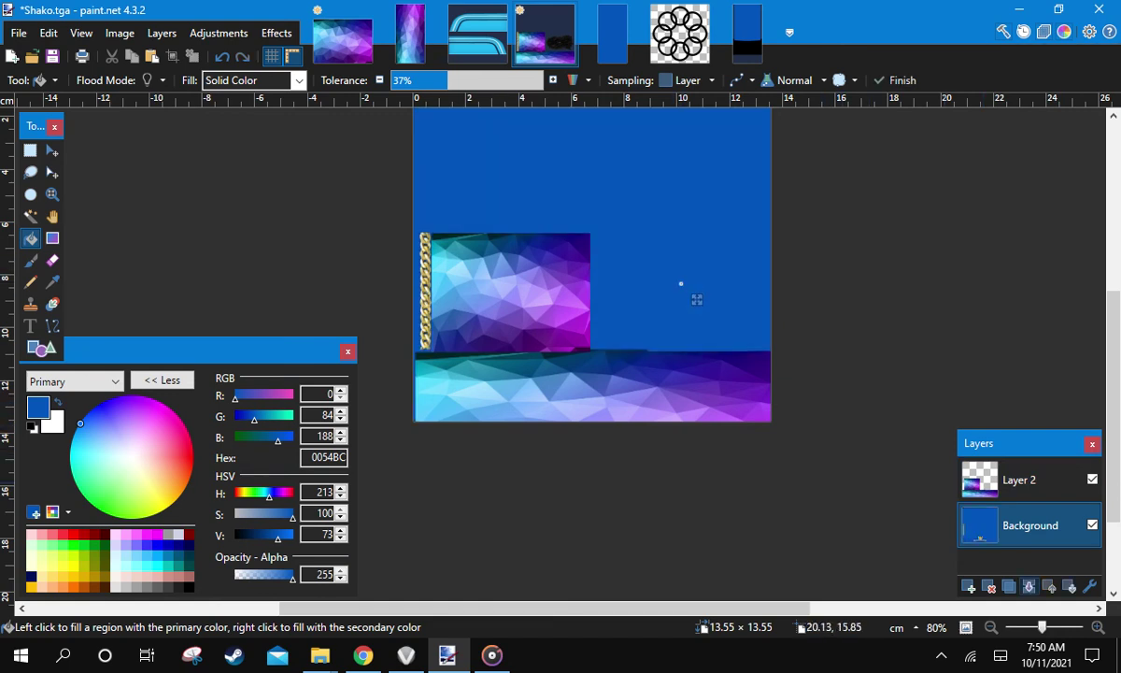
Merge Layer 2 down into the blue-filled Background and save Shako.tga
click(1020, 479)
click(1029, 587)
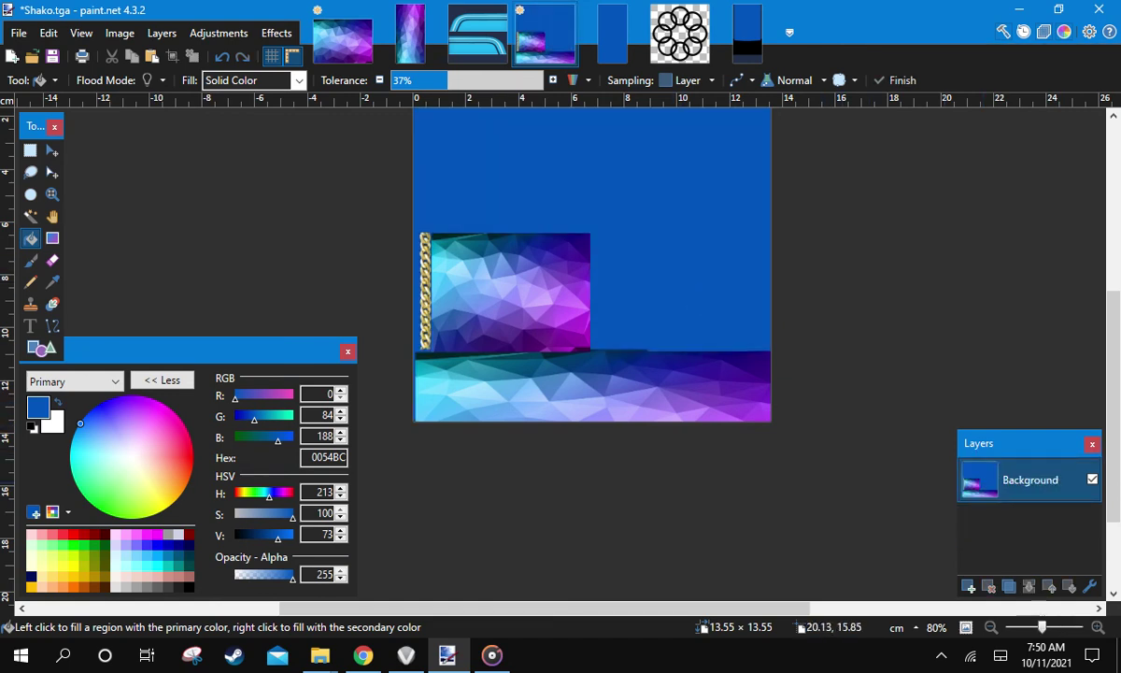
key(ctrl+s)
Switch to EnVision, reapply the BlueAndBlack01 texture to the shako and turn the view to check the blue plume
key(alt+Tab)
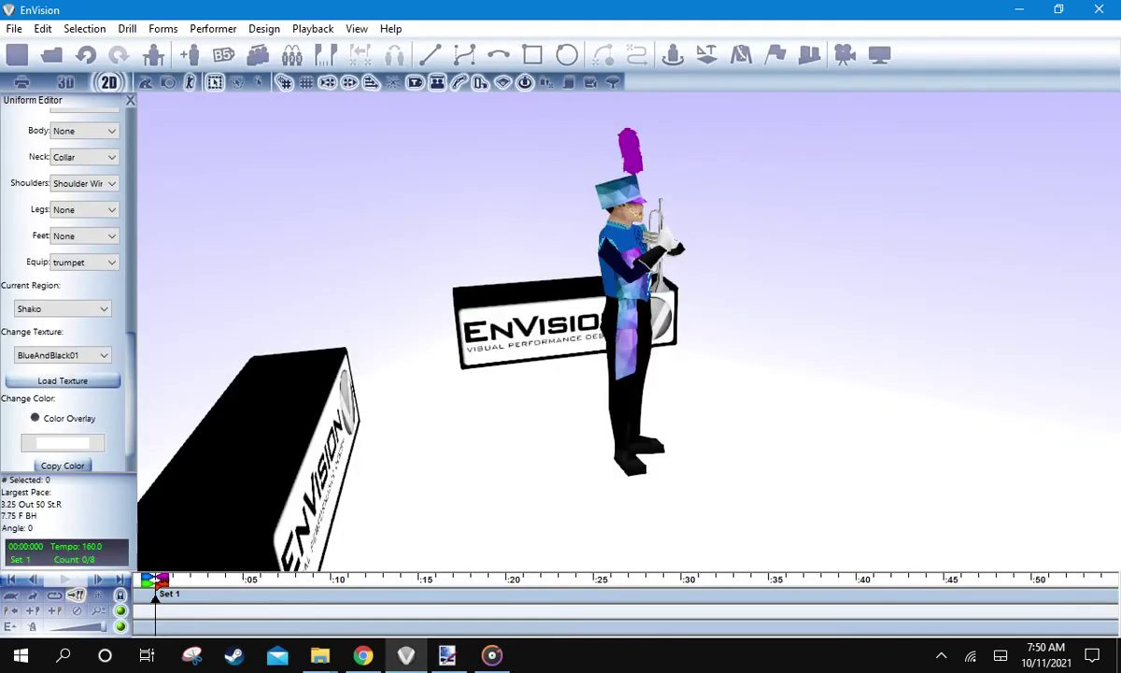
click(62, 355)
scroll(56, 308, up, 2)
click(48, 88)
drag(748, 373, 542, 378)
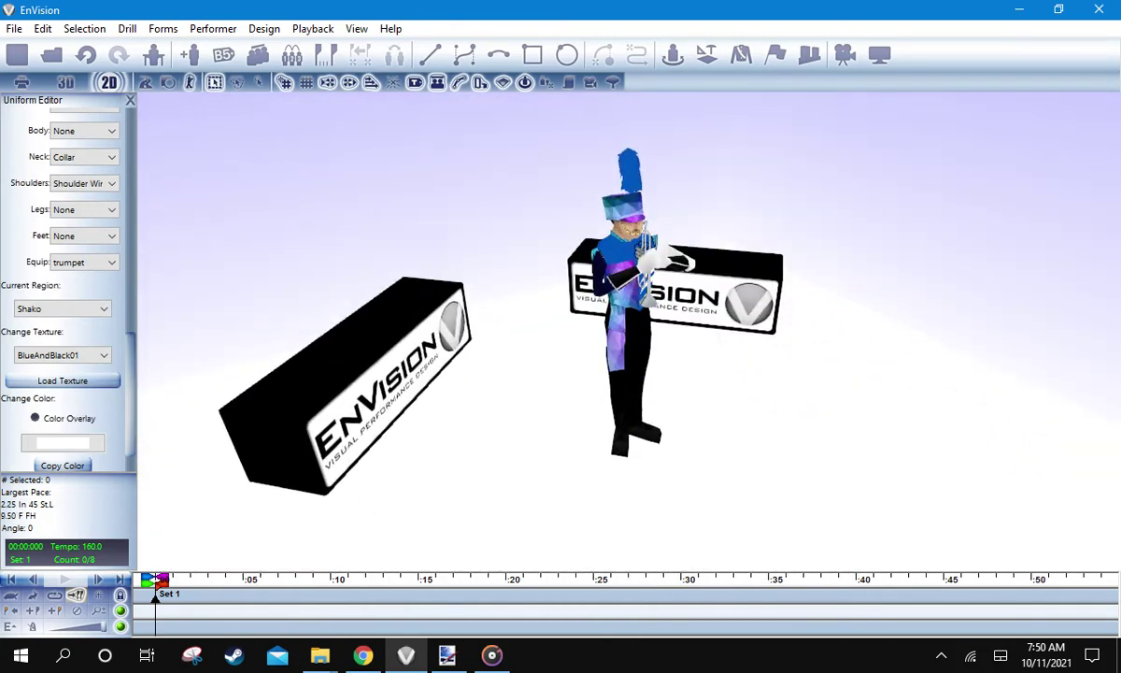
Return to paint.net and undo the layer merge and the blue fill to restore the black plume
click(447, 655)
key(ctrl+z)
key(ctrl+z)
key(ctrl+z)
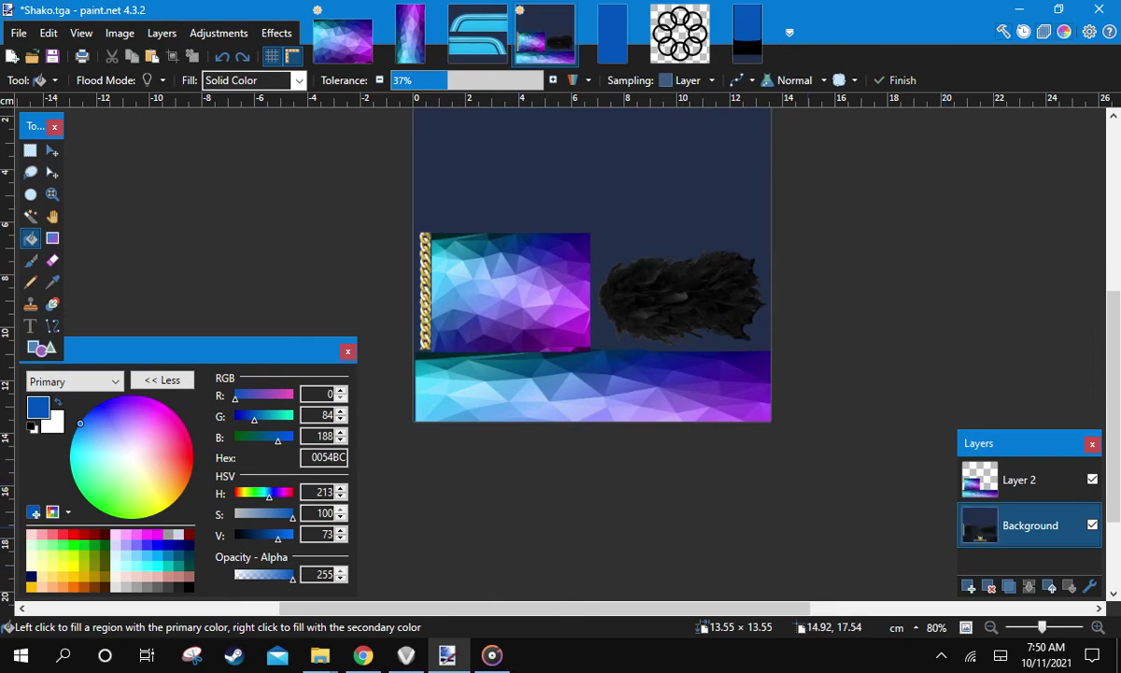
Merge Layer 2 down into the Background with the original black plume and save Shako.tga
click(1020, 480)
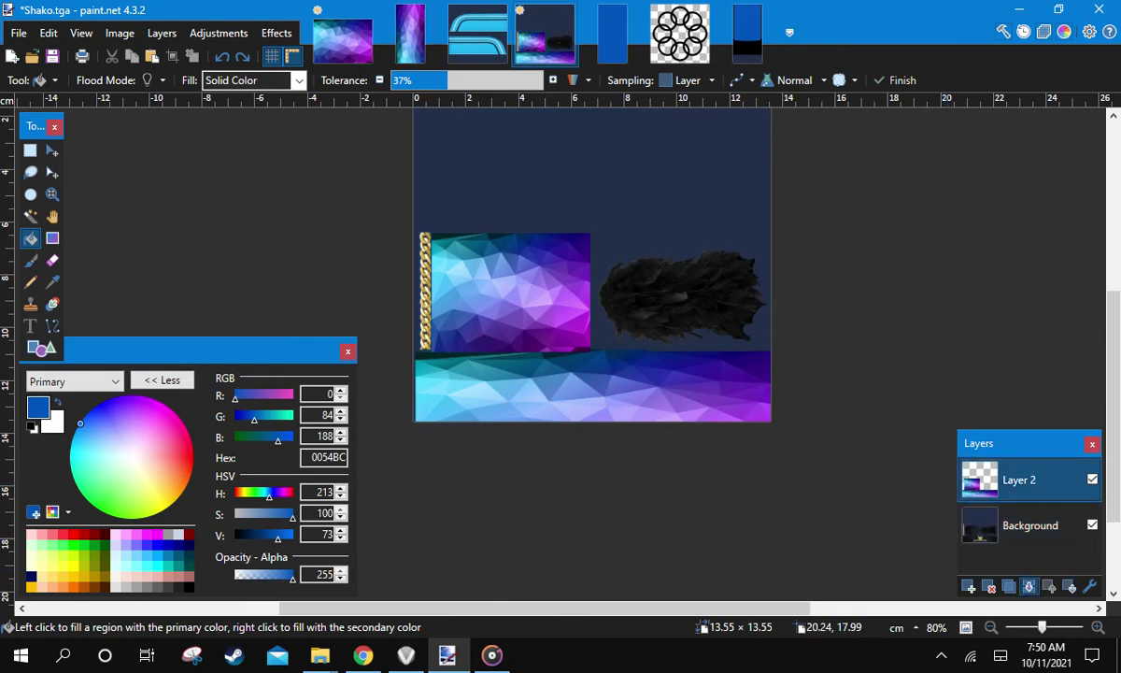
click(1029, 586)
key(ctrl+s)
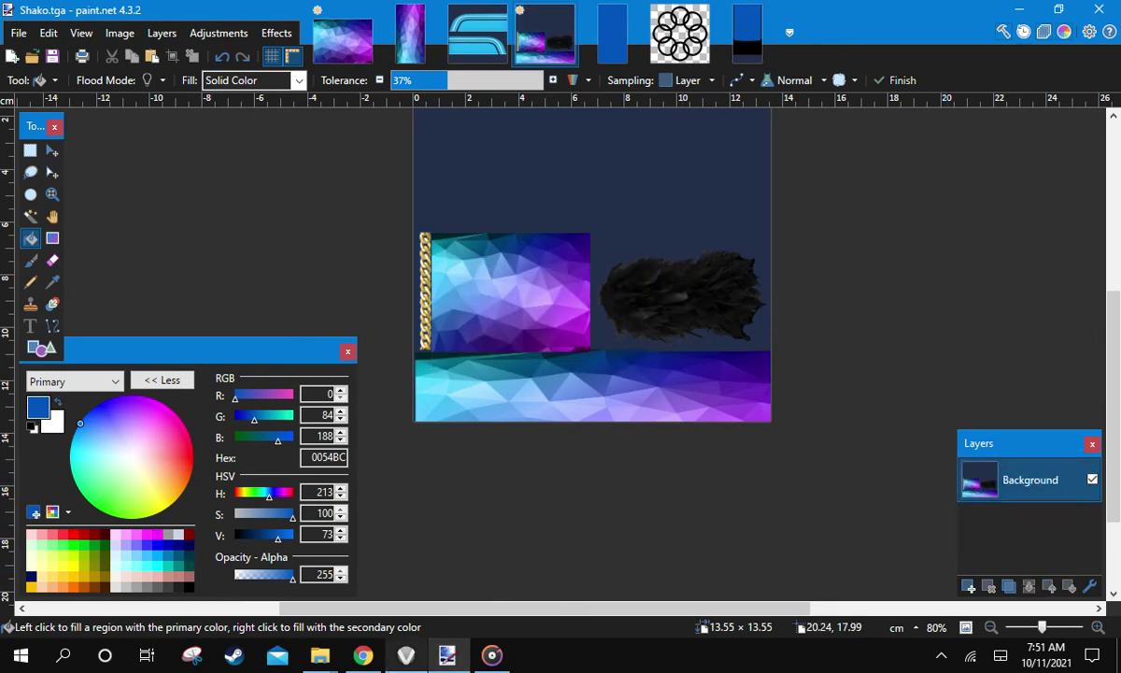
Switch to EnVision, reload the BlueAndBlack01 texture on the Shako region and view the performer from the other side
click(407, 655)
click(63, 355)
scroll(56, 318, up, 2)
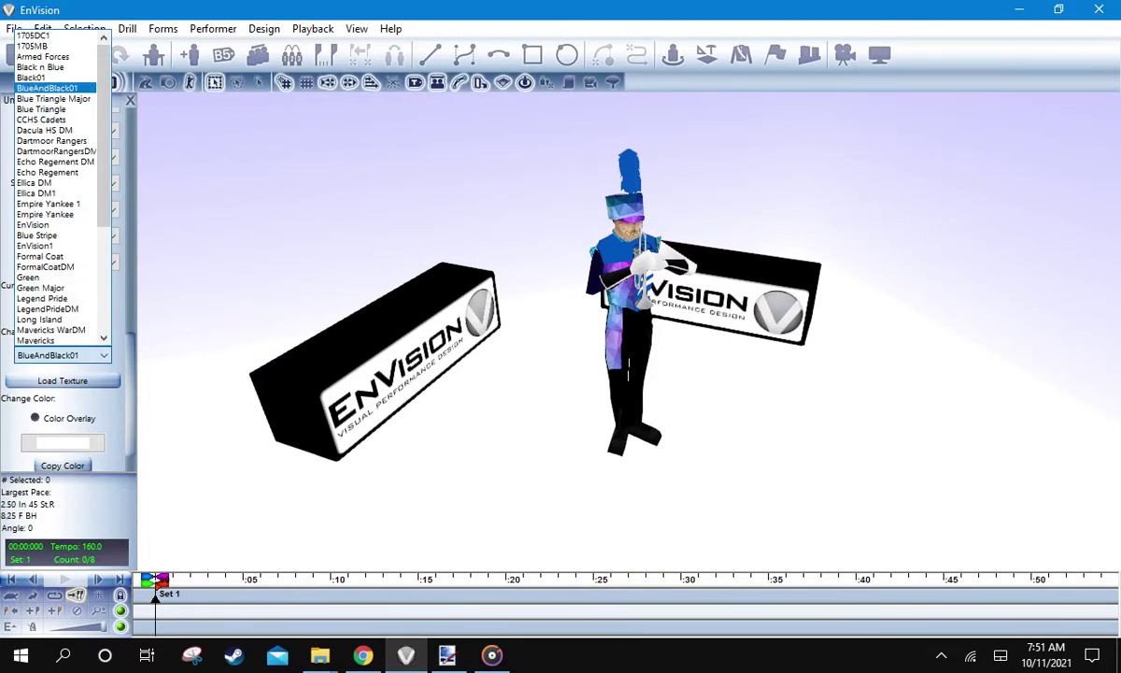
click(54, 88)
drag(598, 373, 654, 346)
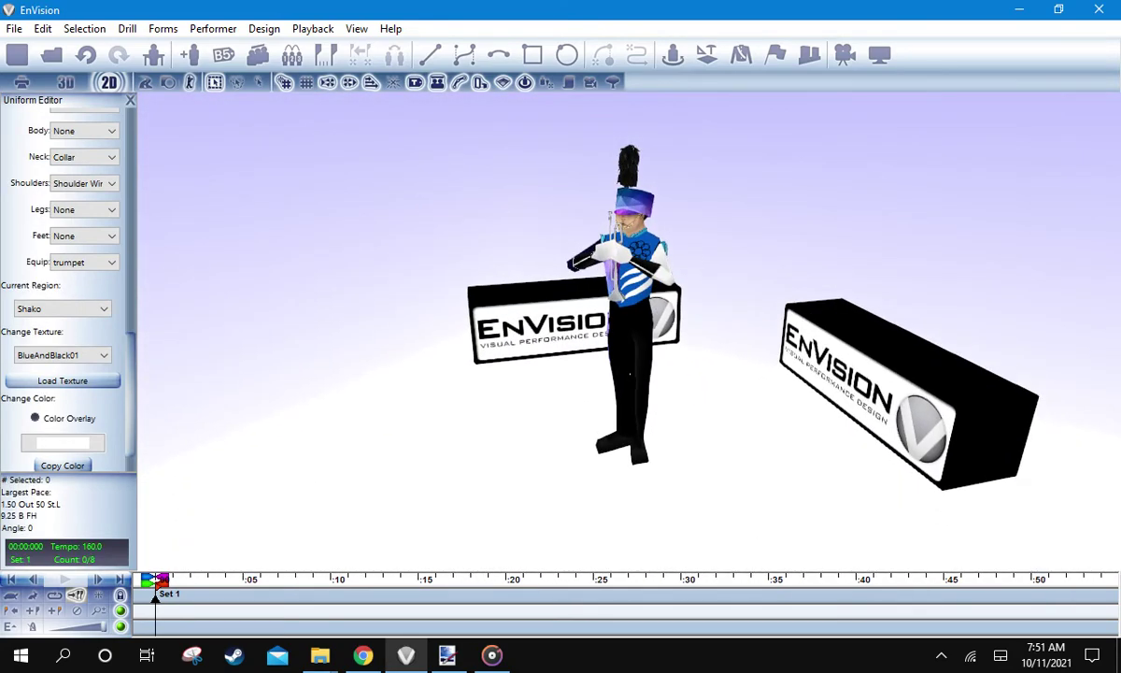
Remove the performer's collar by setting the Neck accessory to None
click(85, 157)
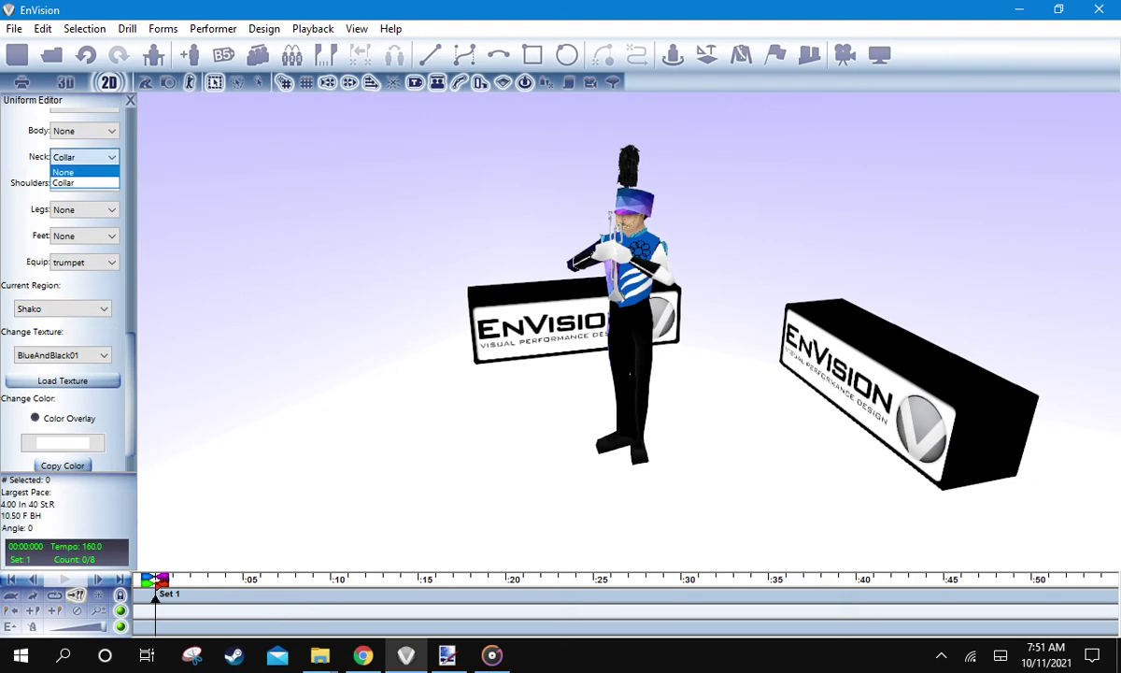
click(75, 170)
scroll(629, 331, up, 3)
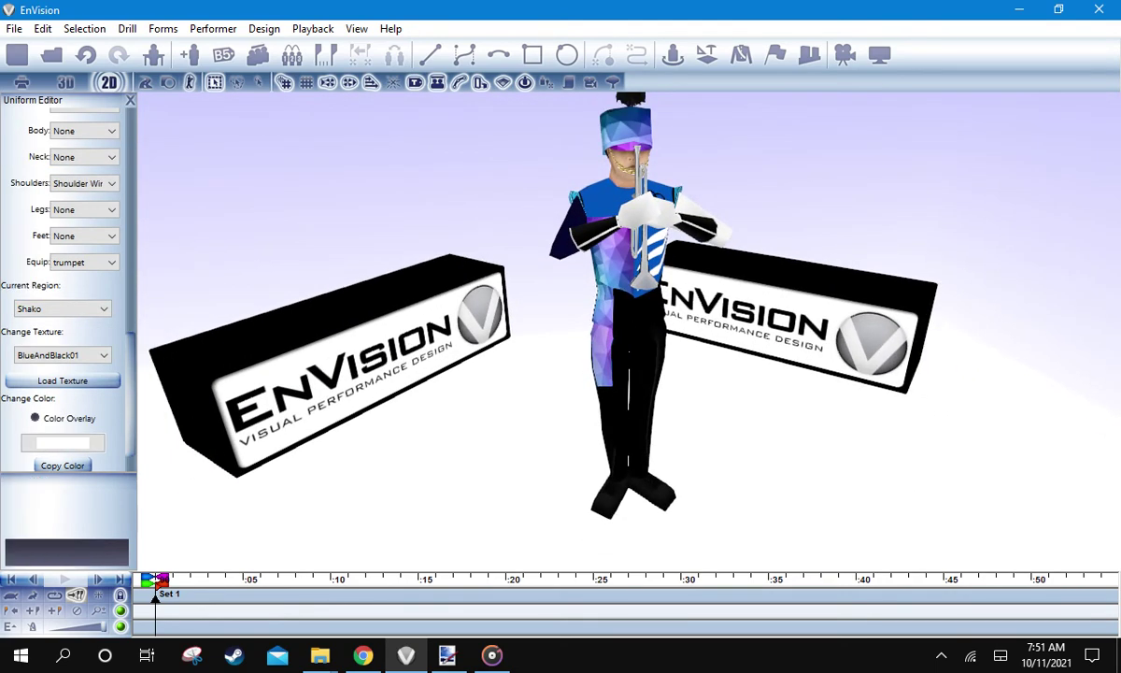
Switch to paint.net and open the Shoulder Wings texture from the BlueAndBlack01 folder as a separate image
click(447, 655)
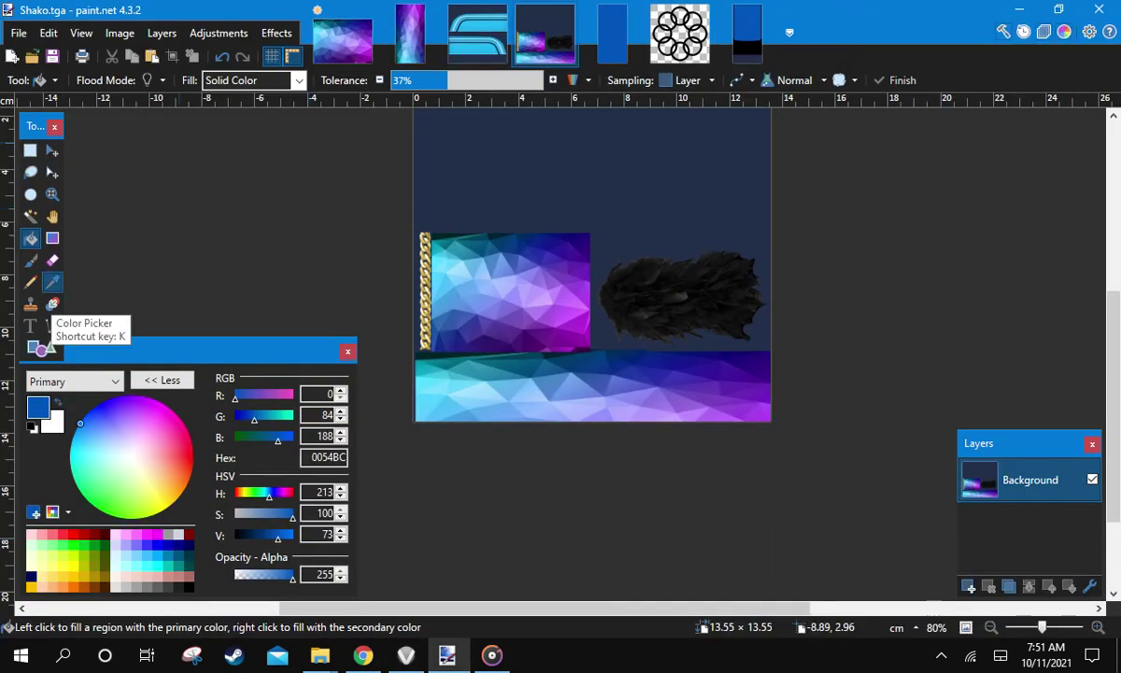
click(52, 282)
click(612, 38)
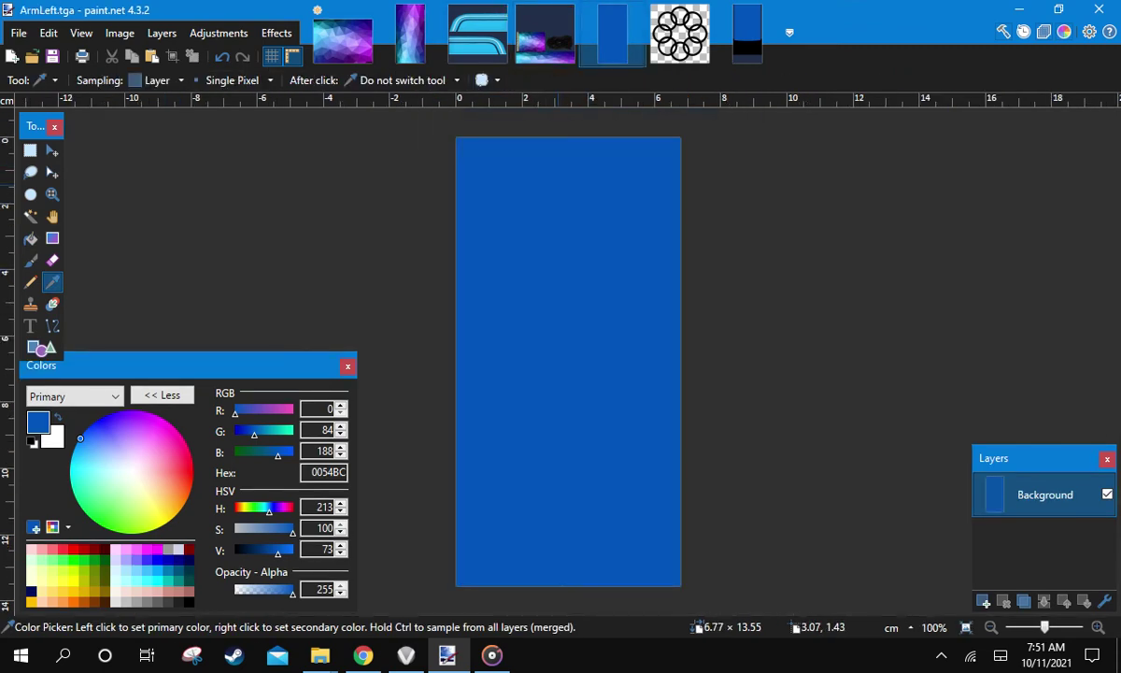
click(478, 39)
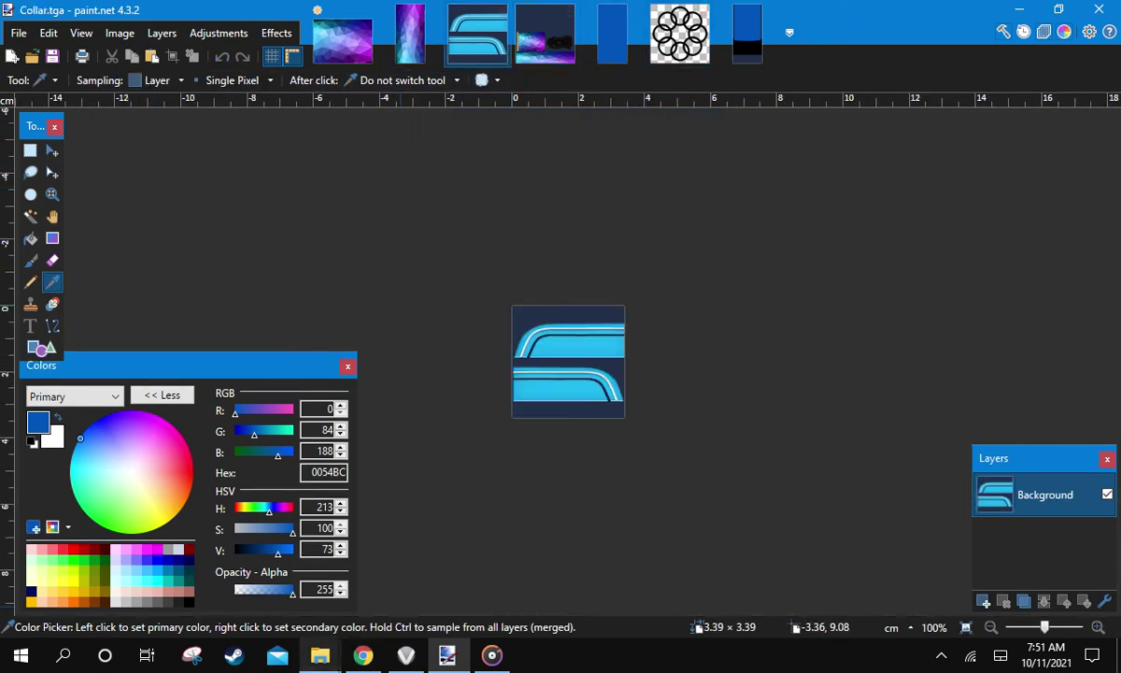
click(262, 575)
scroll(841, 355, down, 3)
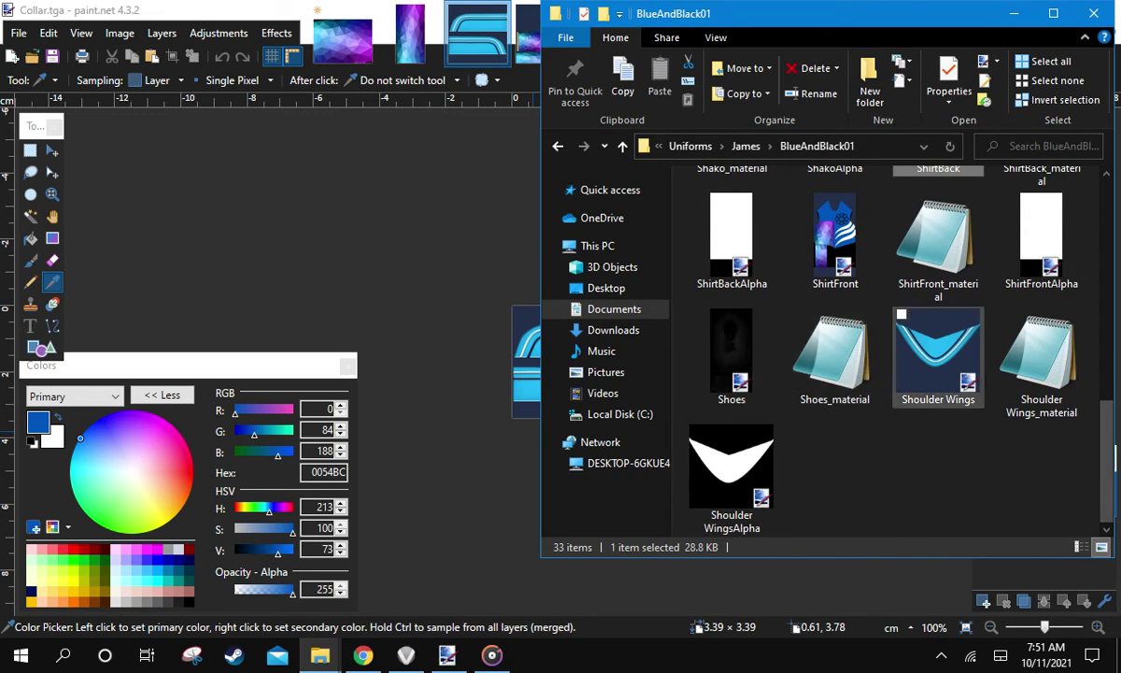
click(938, 358)
drag(938, 357, 381, 283)
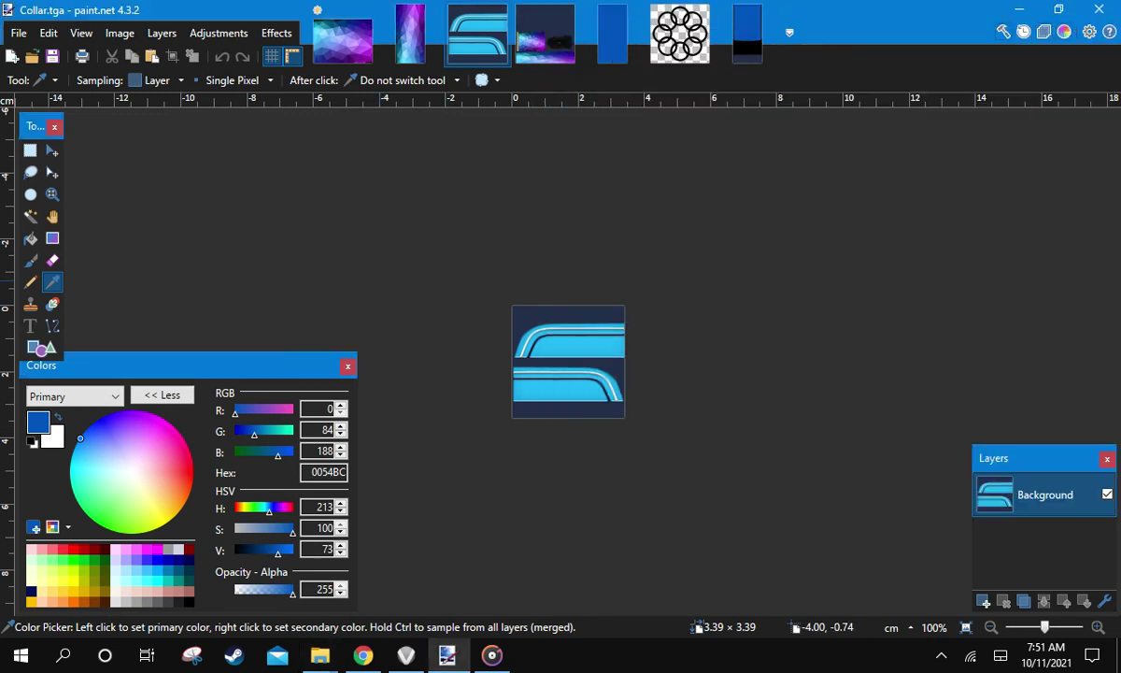
click(496, 336)
Fill a new layer with black over the shoulder wings artwork, merge it into the Background and save Shoulder Wings.tga
key(f)
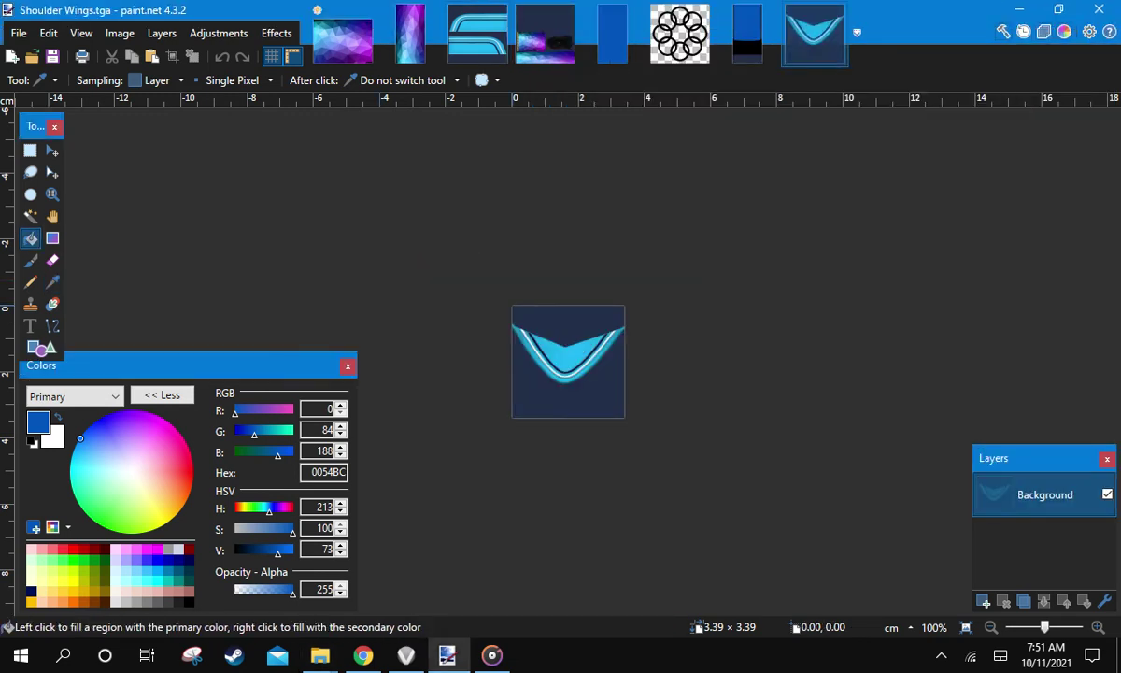
key(d)
scroll(547, 352, up, 4)
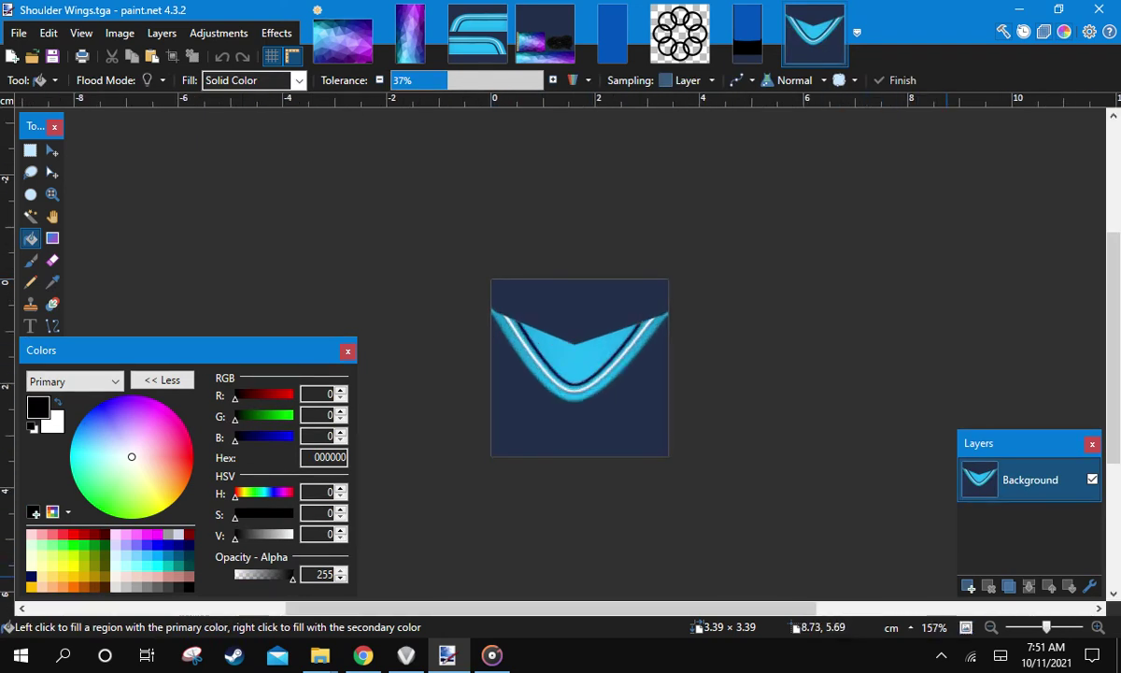
click(969, 586)
click(630, 419)
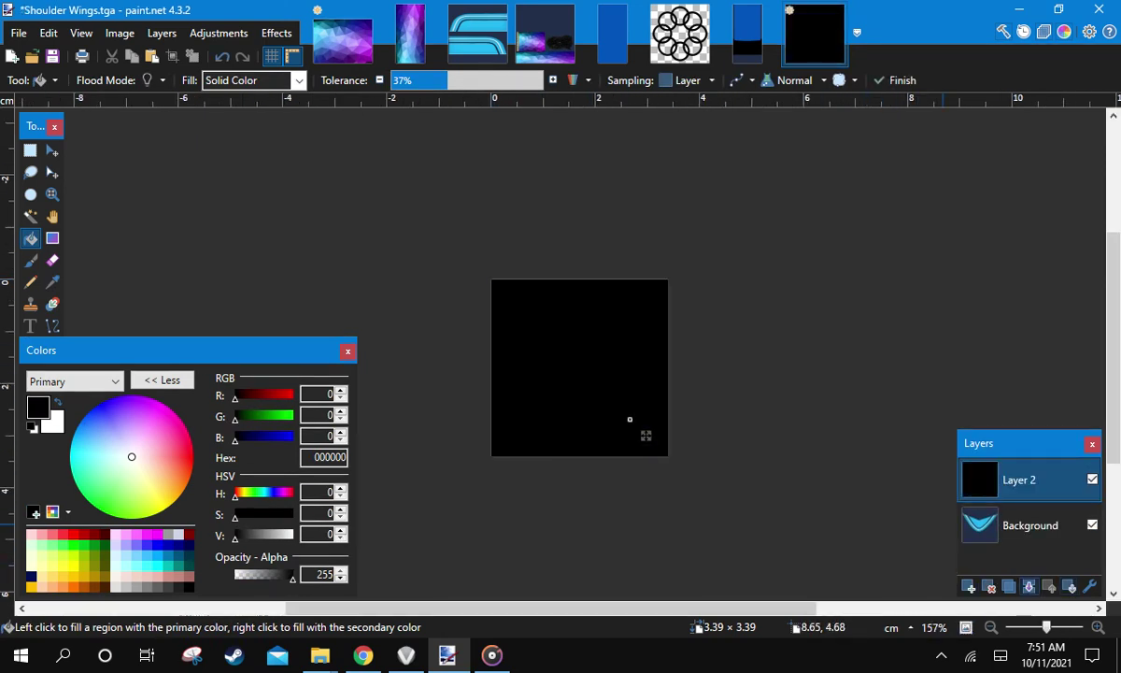
key(ctrl+s)
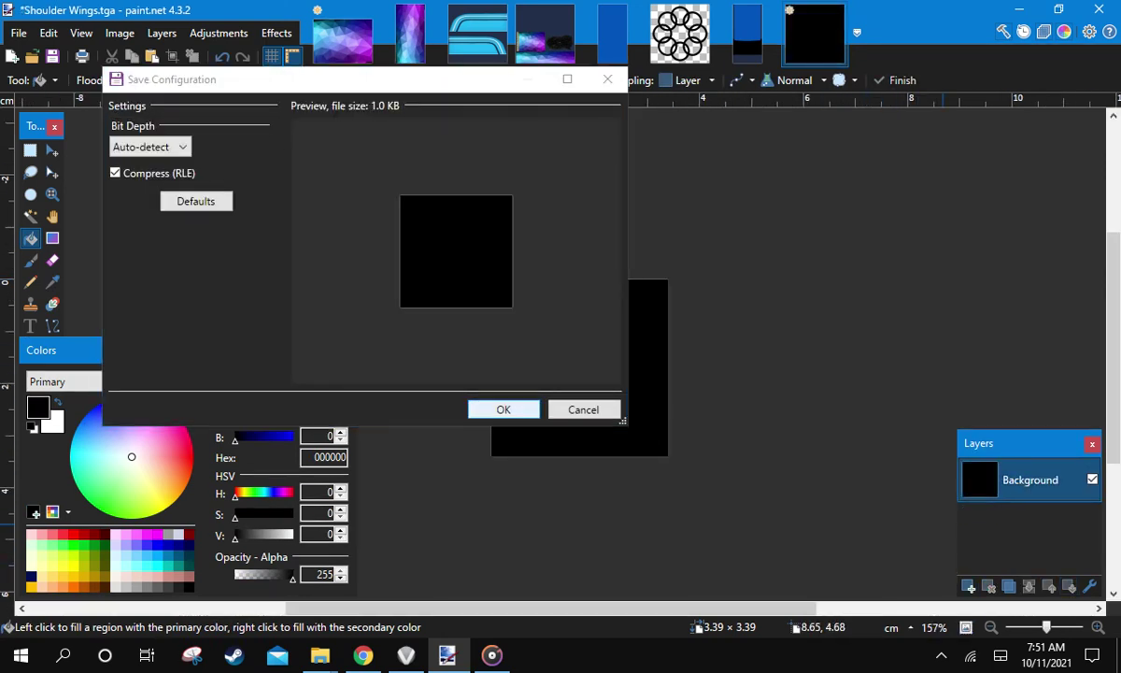
key(Return)
Switch to EnVision, reload the BlueAndBlack01 texture on the Shoulder Wings region and turn the view to check it
key(alt+Tab)
click(62, 308)
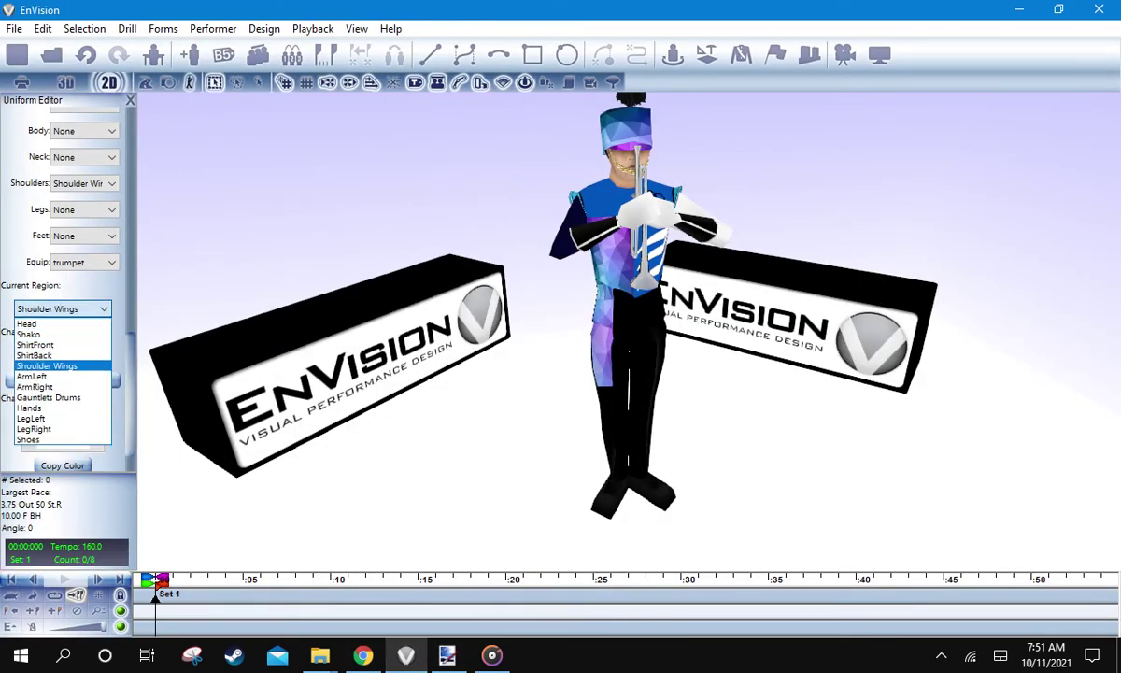
click(47, 365)
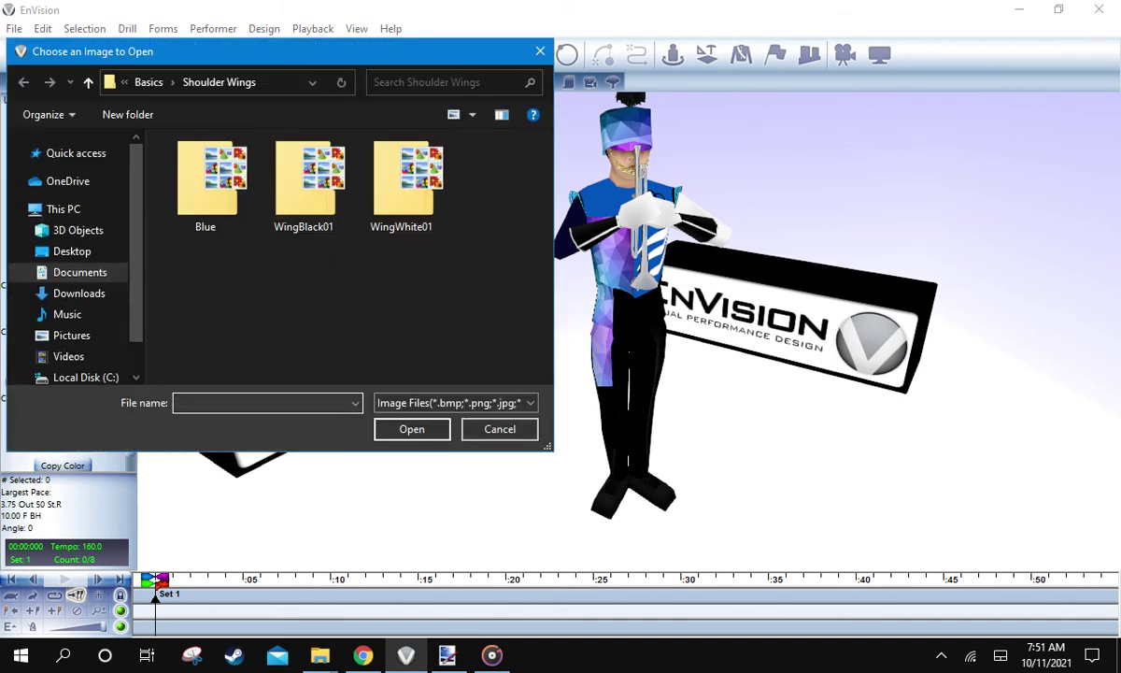
click(540, 51)
drag(673, 299, 485, 299)
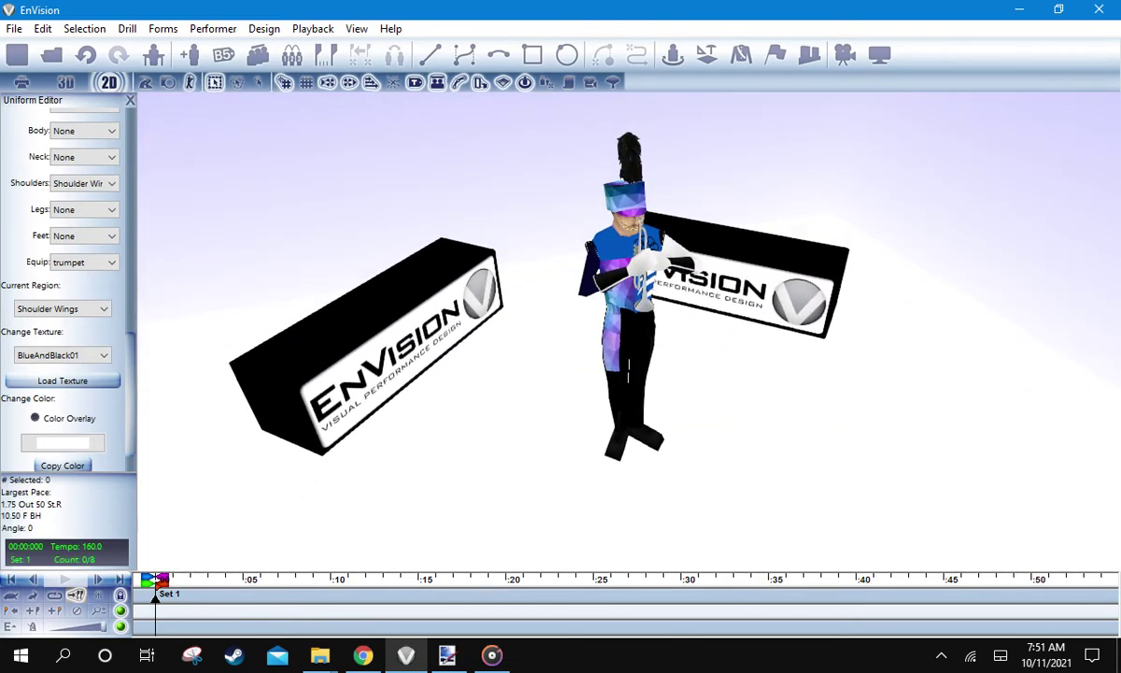
Apply the BlueAndBlack01 texture to the ArmLeft region and turn the performer to the front
click(62, 308)
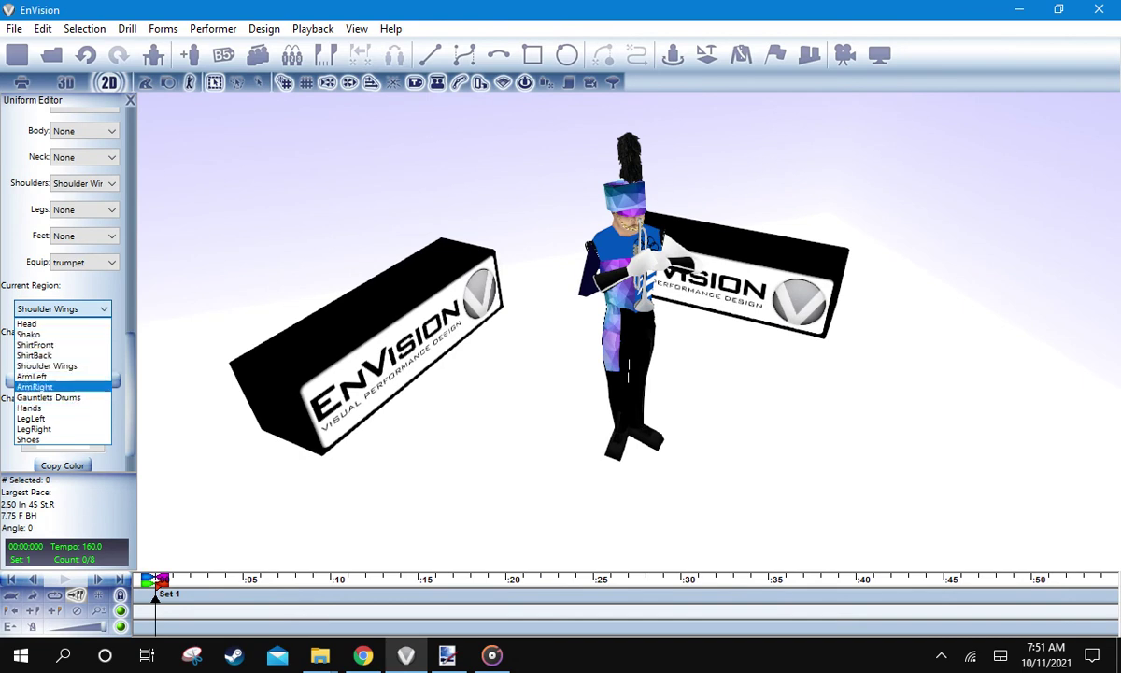
click(56, 376)
click(62, 355)
scroll(56, 269, up, 2)
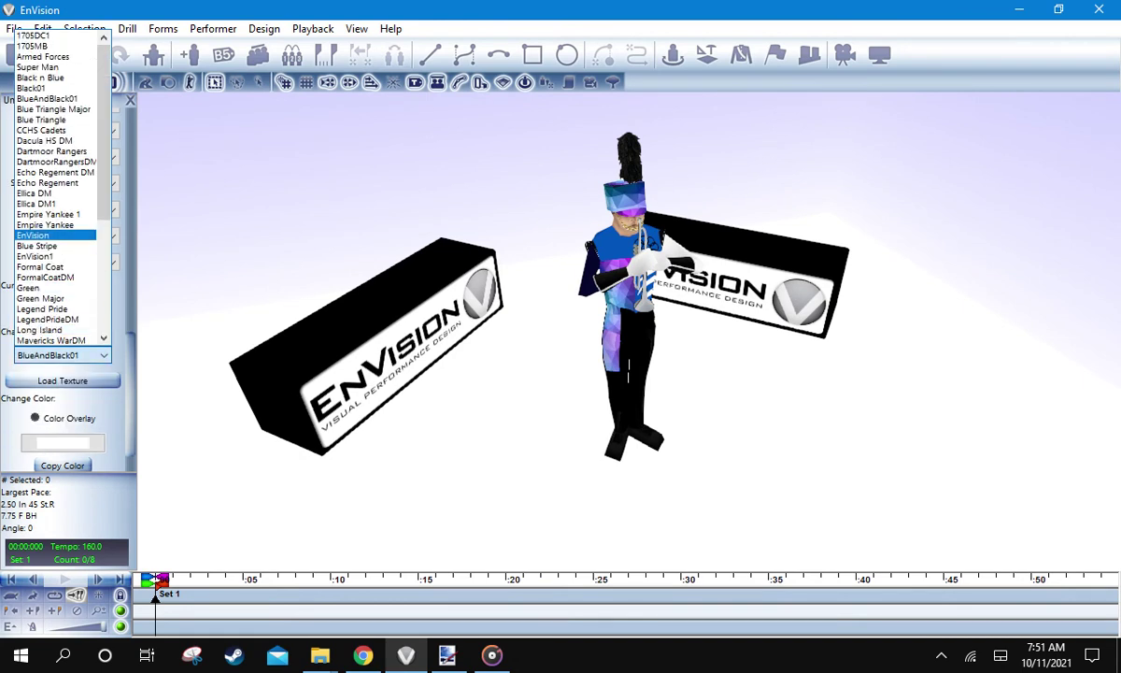
click(49, 99)
drag(645, 355, 565, 355)
Apply the BlueAndBlack01 texture to the ArmRight region
click(62, 308)
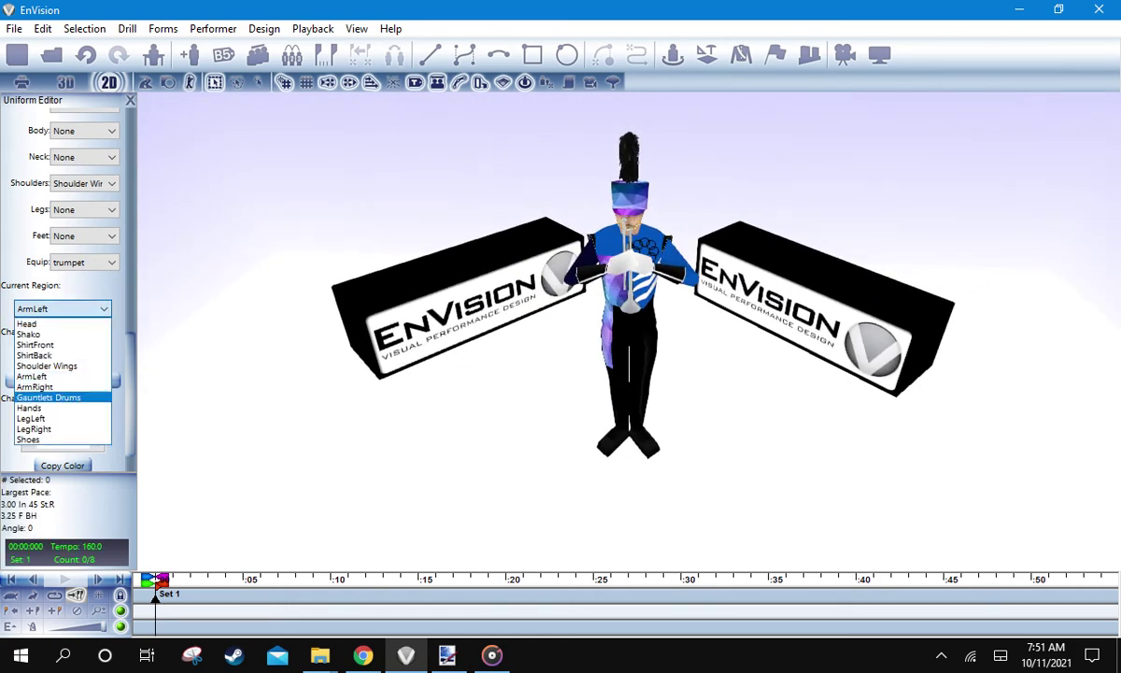
click(38, 387)
click(61, 355)
scroll(56, 292, up, 2)
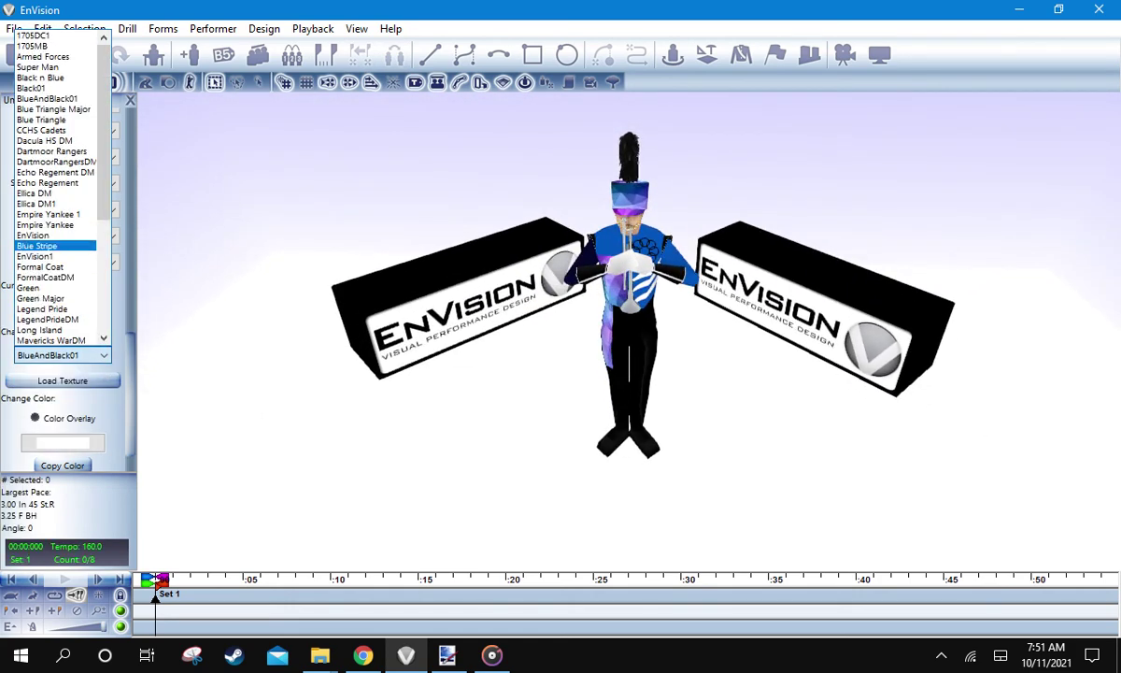
key(Return)
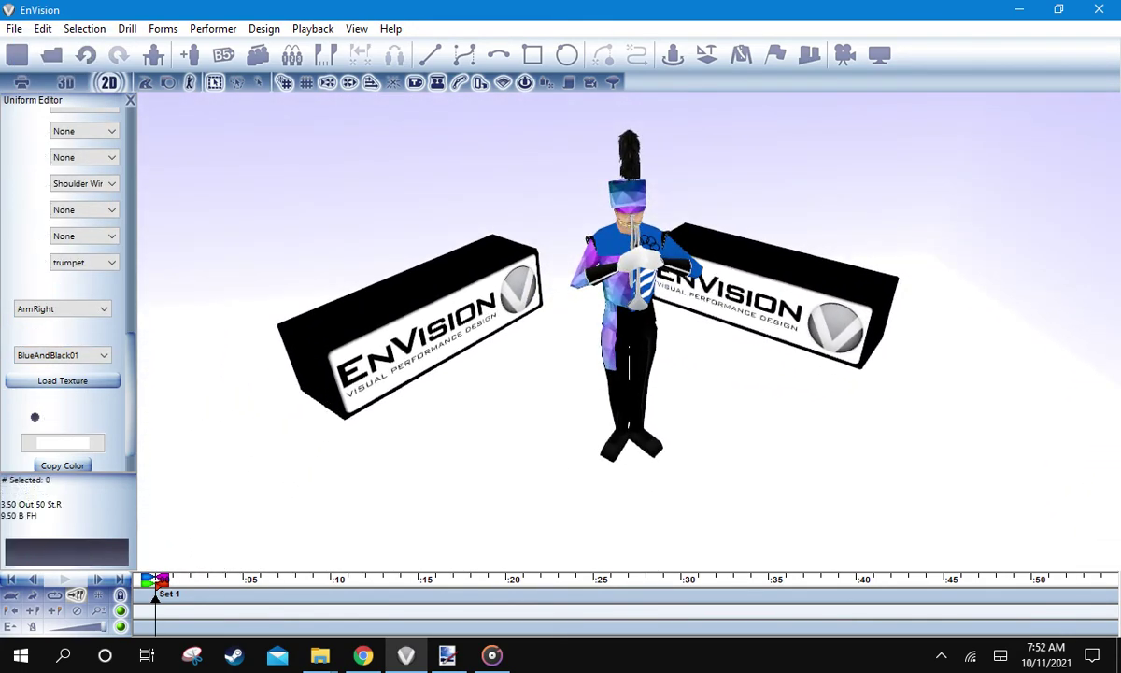
Remove the trumpet by setting the performer's equipment to None and view the uniform from the front
scroll(65, 280, up, 5)
scroll(66, 281, up, 5)
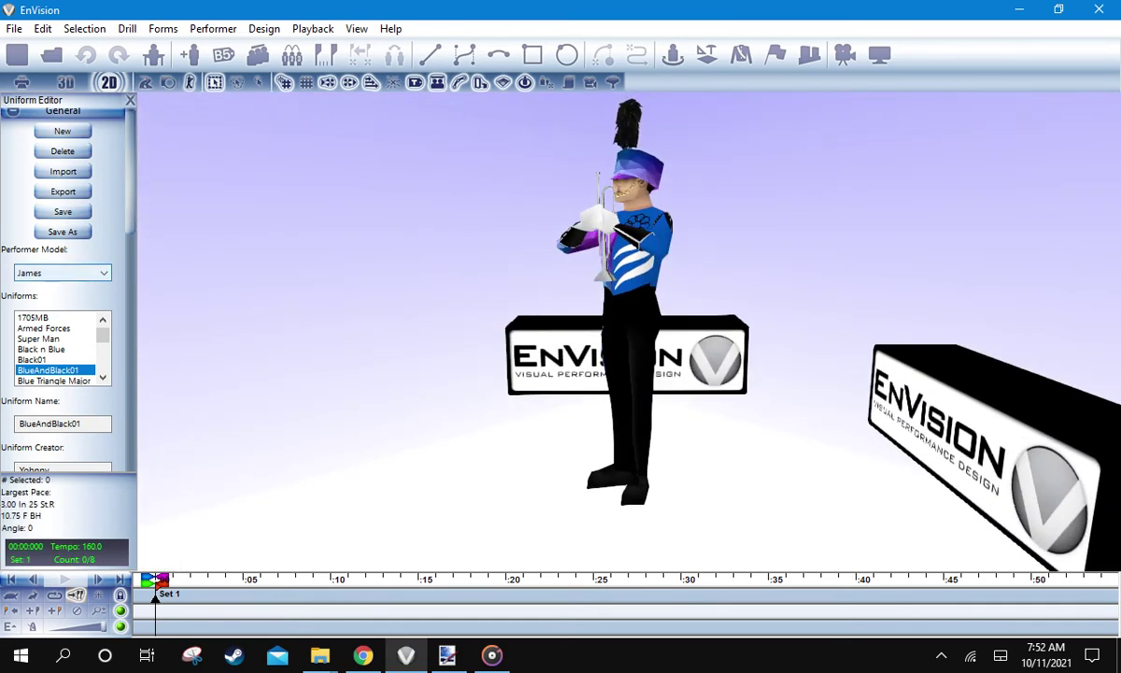
scroll(65, 280, down, 10)
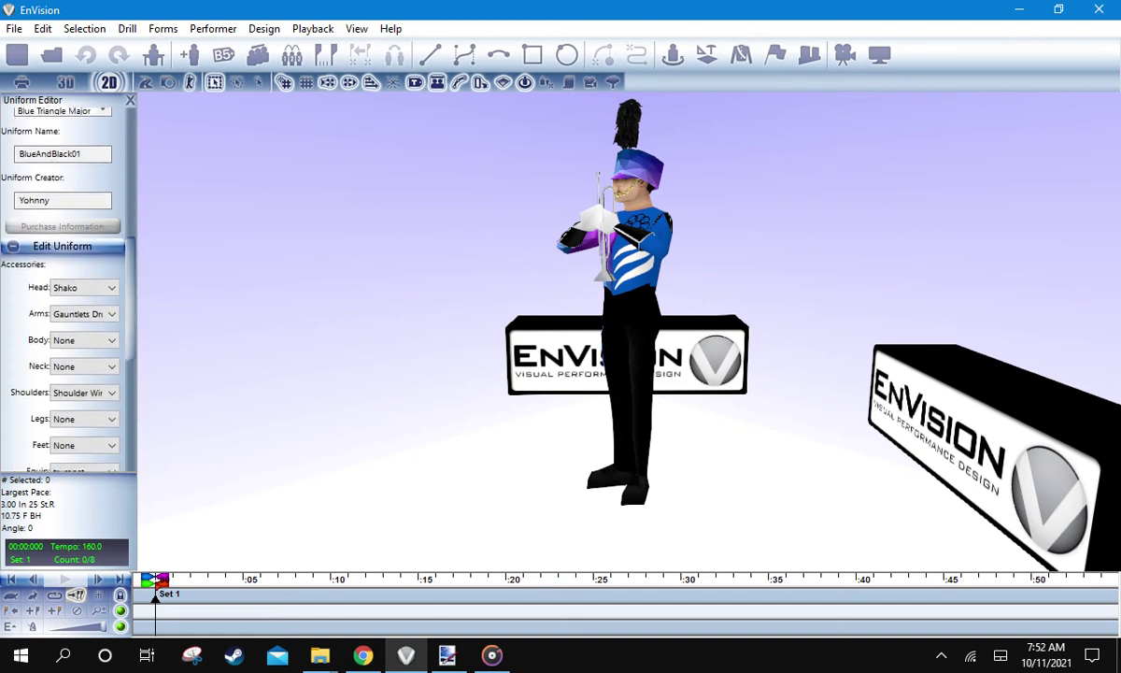
scroll(65, 327, down, 1)
click(84, 328)
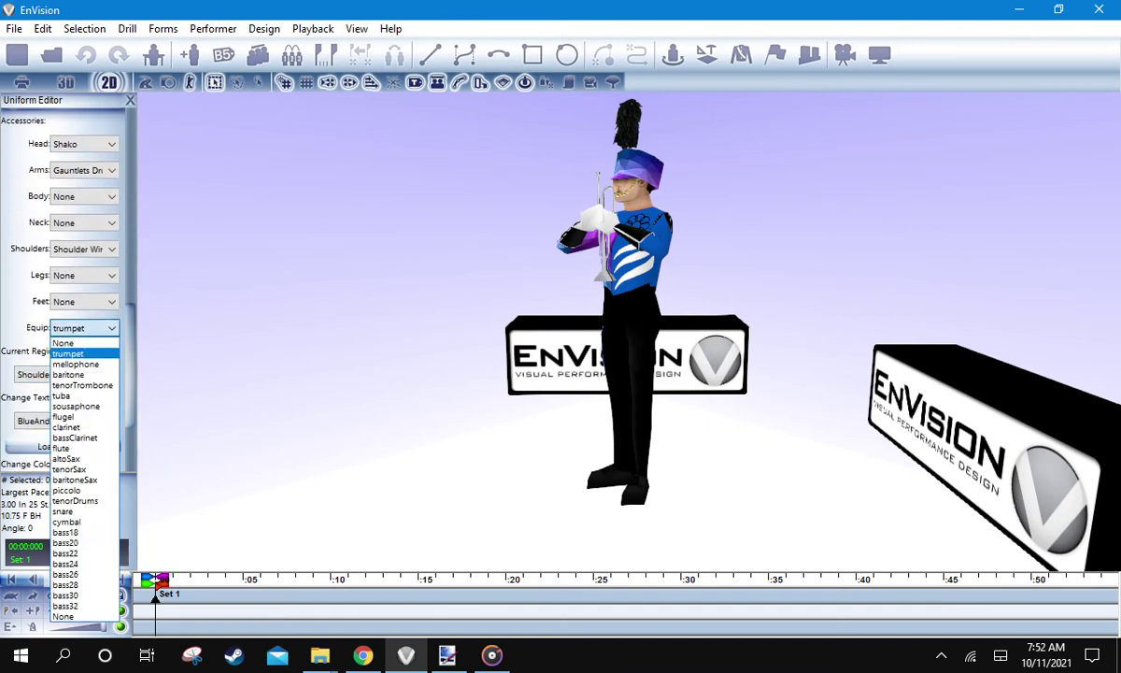
click(75, 353)
click(85, 328)
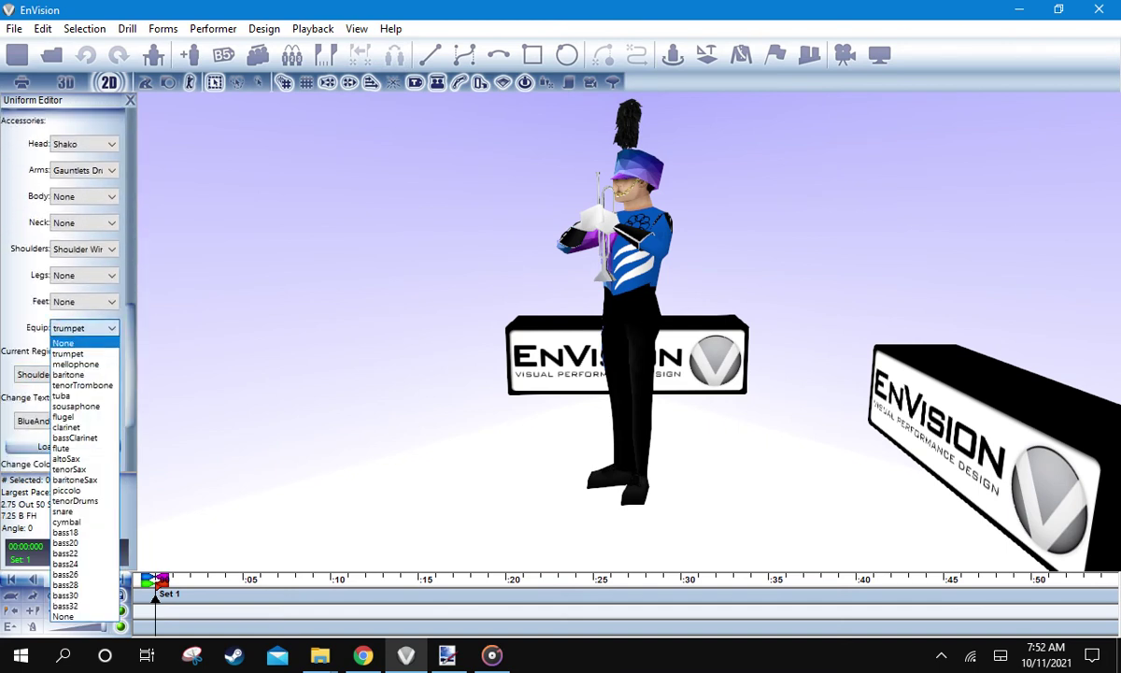
click(63, 343)
drag(523, 355, 626, 364)
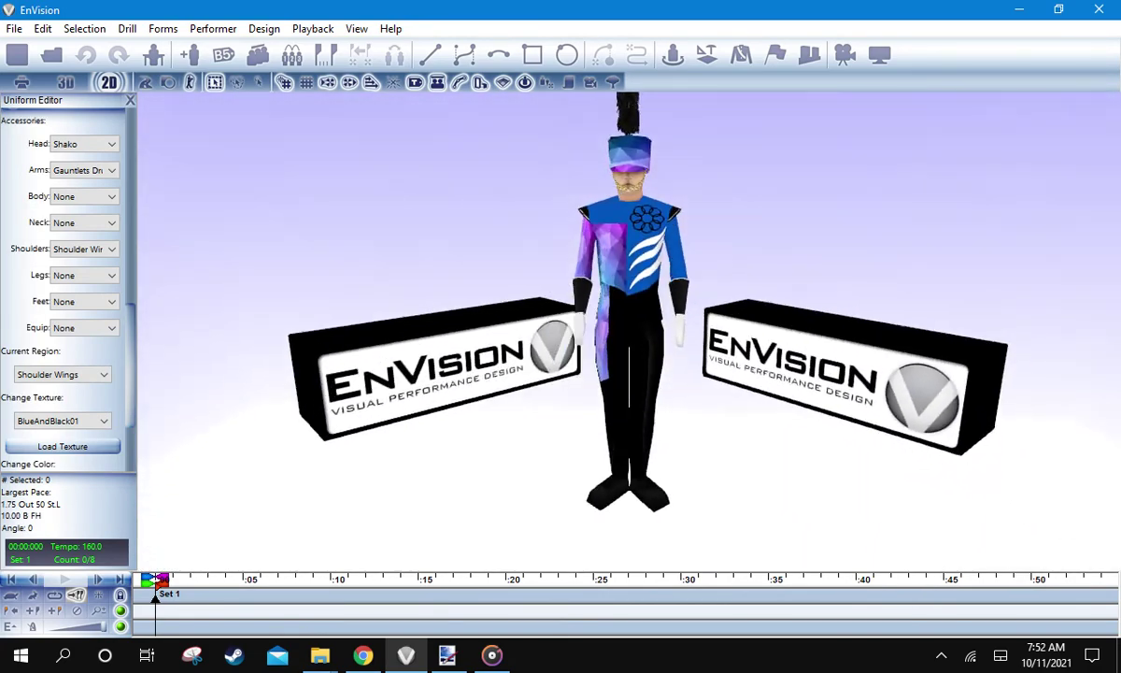
Select the Hands region and try the Black01 texture on it
click(63, 375)
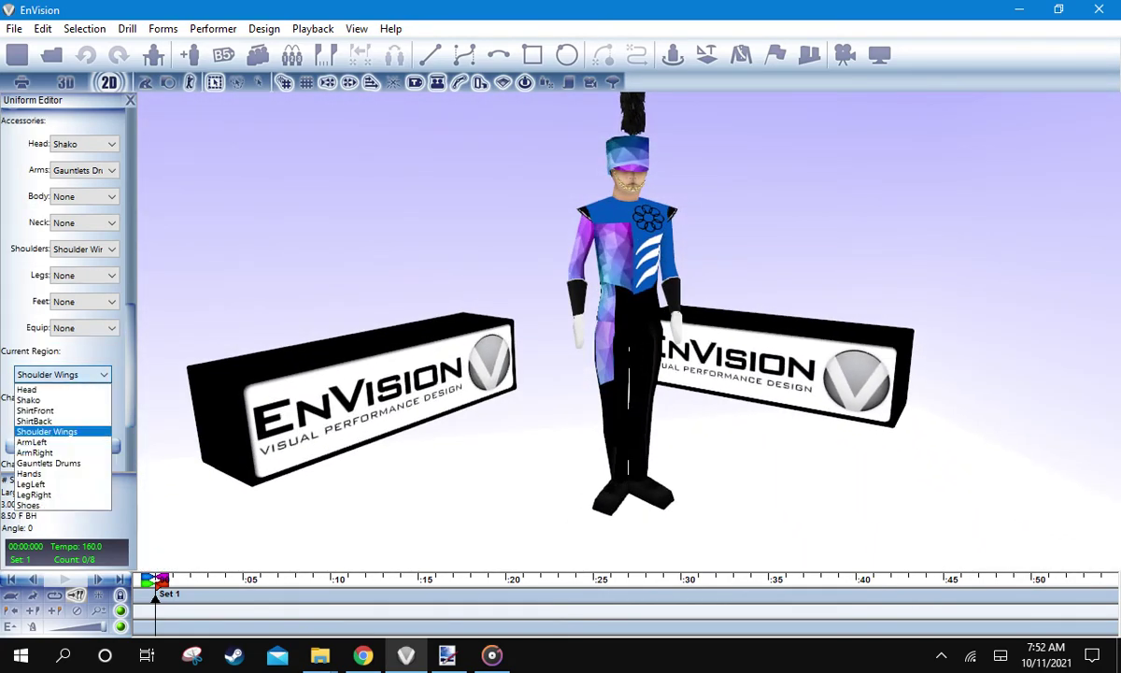
click(29, 474)
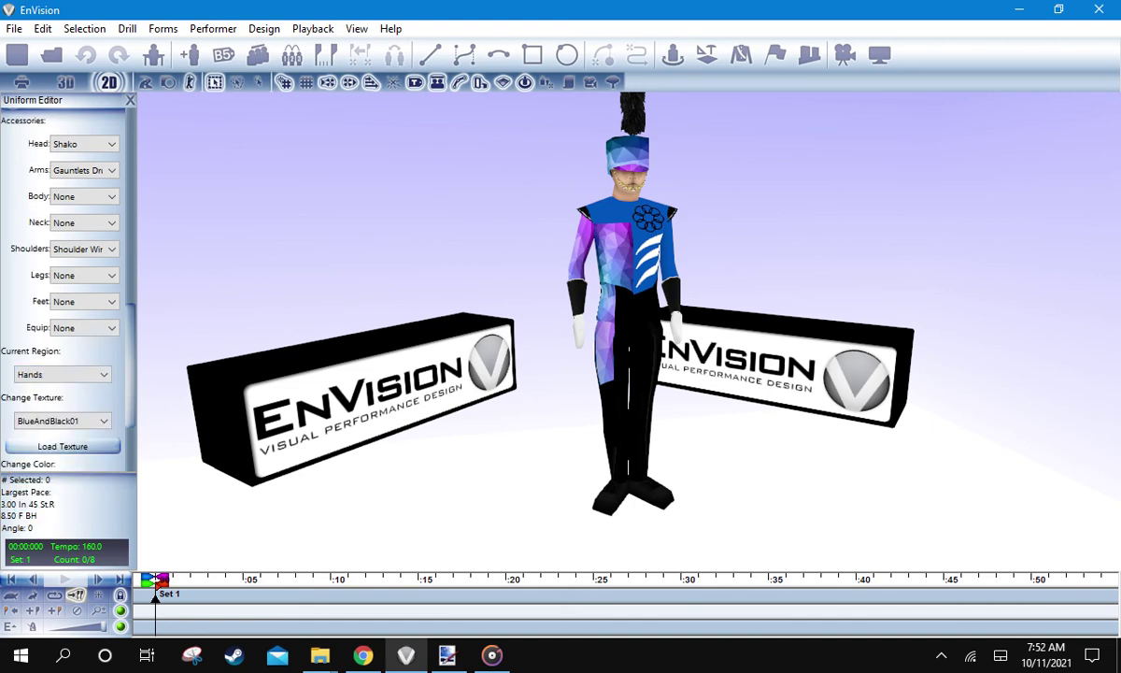
click(63, 447)
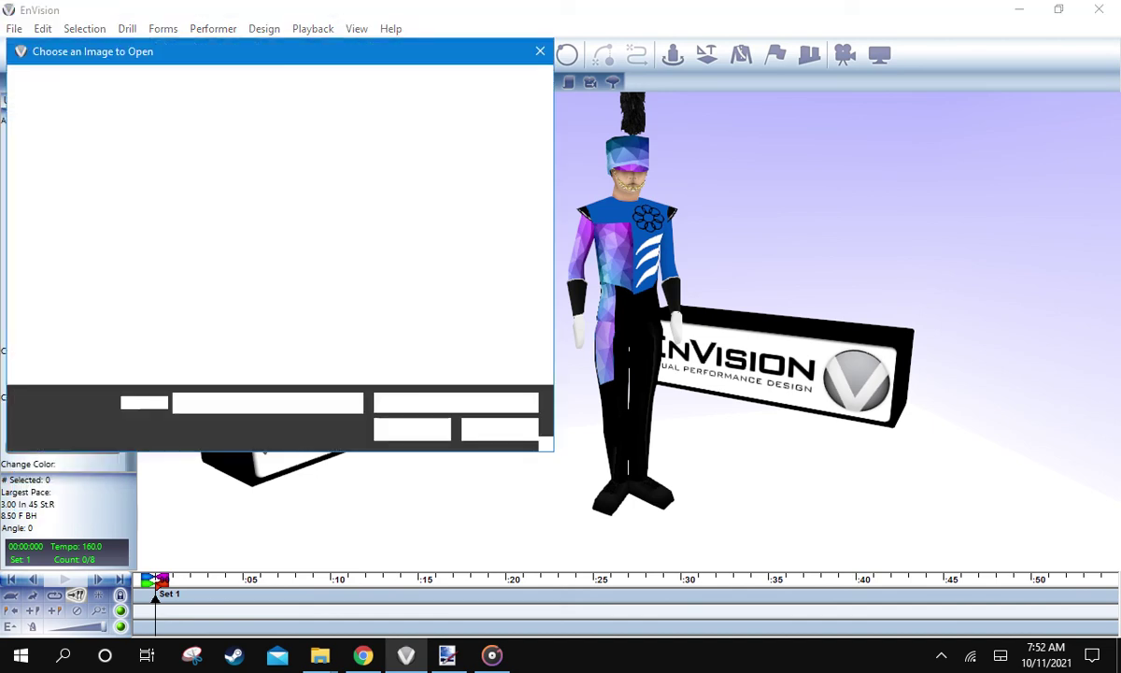
double_click(208, 173)
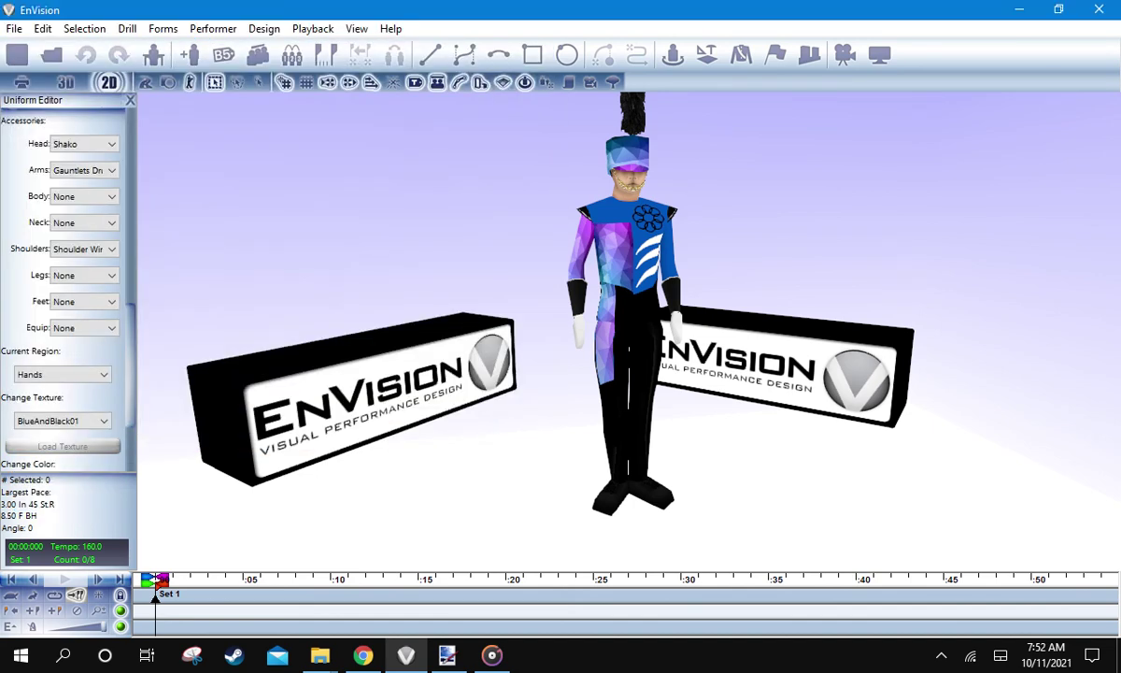
click(61, 420)
scroll(56, 243, up, 2)
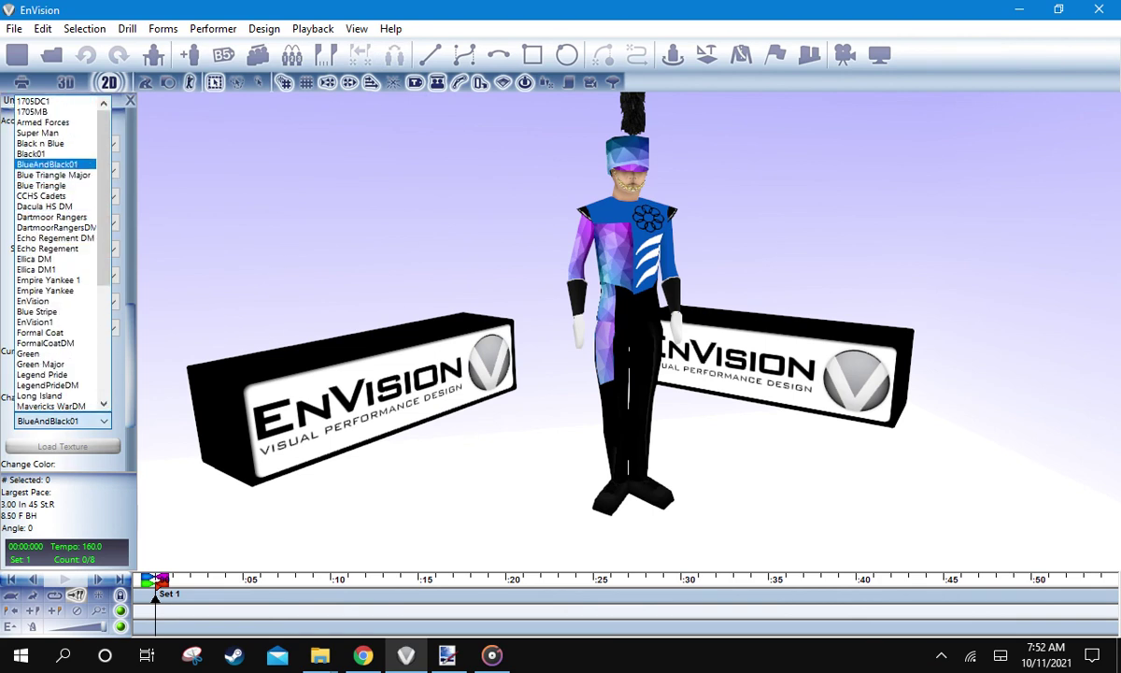
double_click(68, 150)
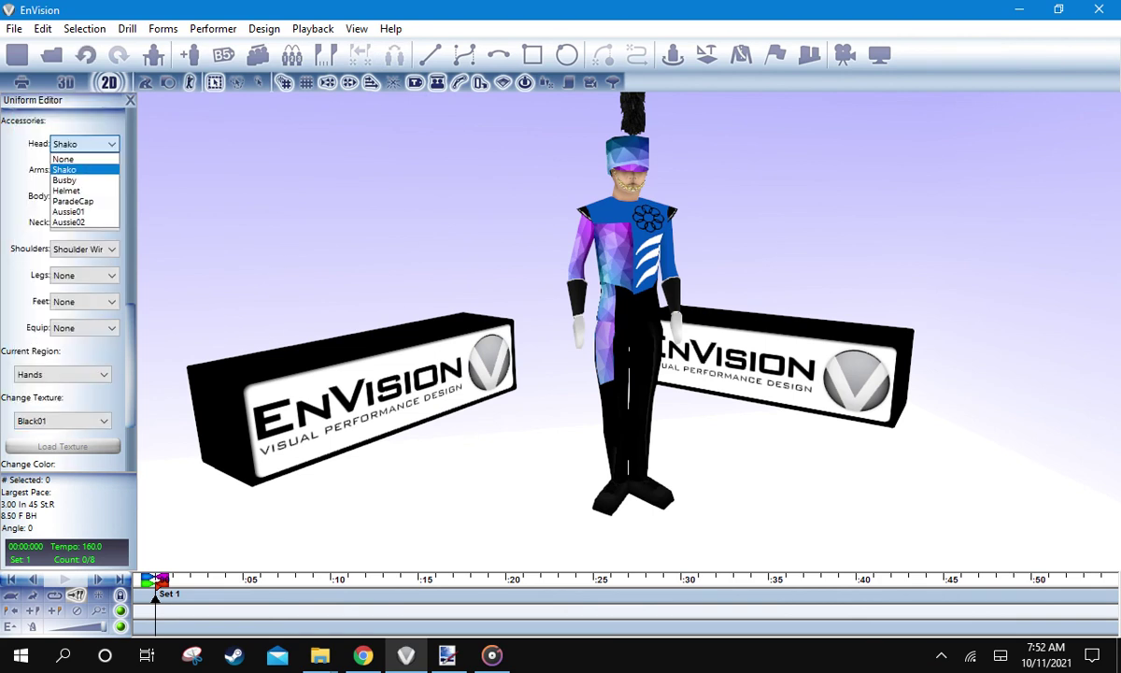
Set the Hands region's texture to Blue Stripe for black gloves and turn the view around the performer
click(73, 422)
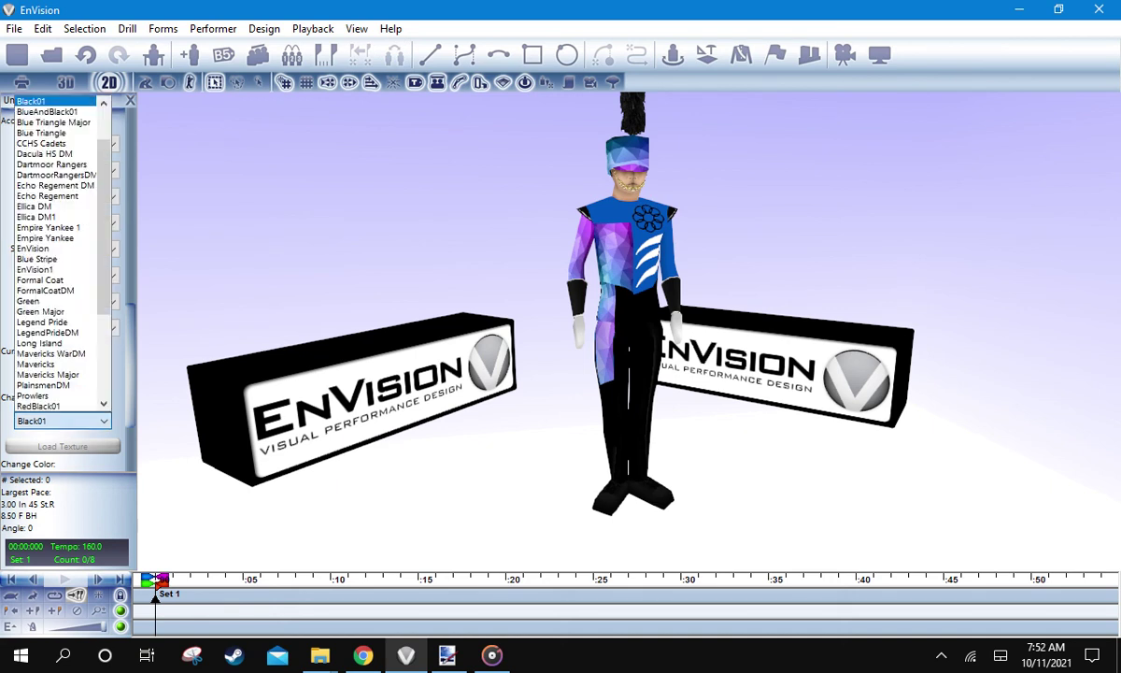
key(Up)
key(Up)
key(Up)
key(Up)
key(Up)
key(Up)
key(Up)
key(Up)
key(Up)
key(Up)
key(Down)
key(Down)
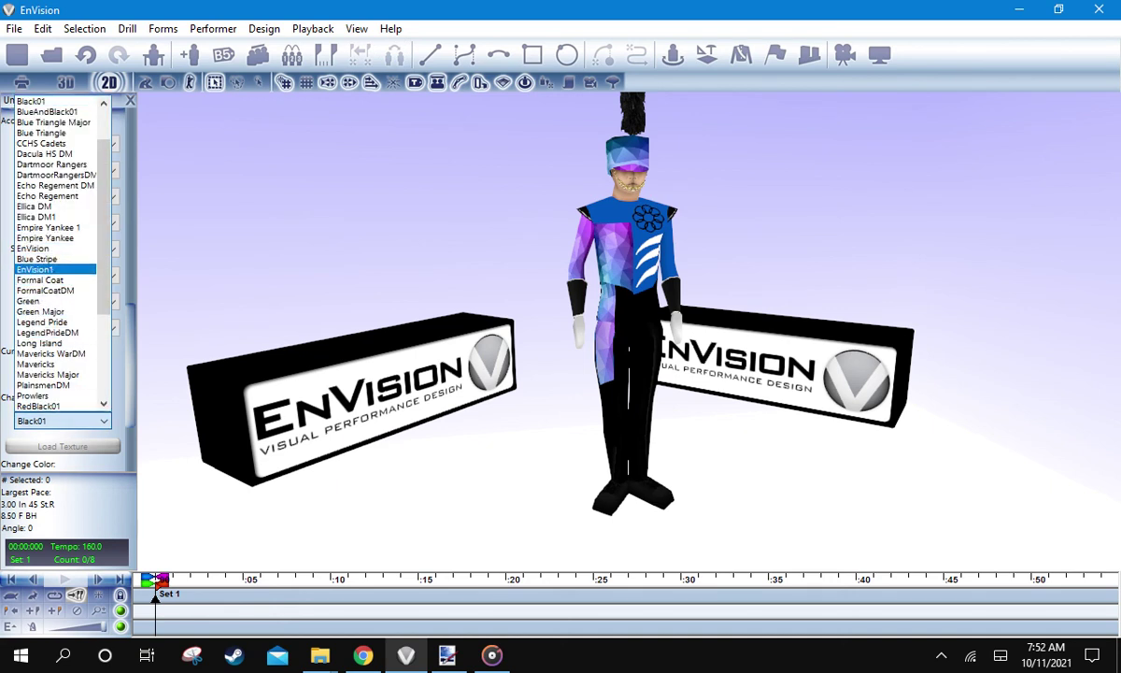
key(Return)
key(Left)
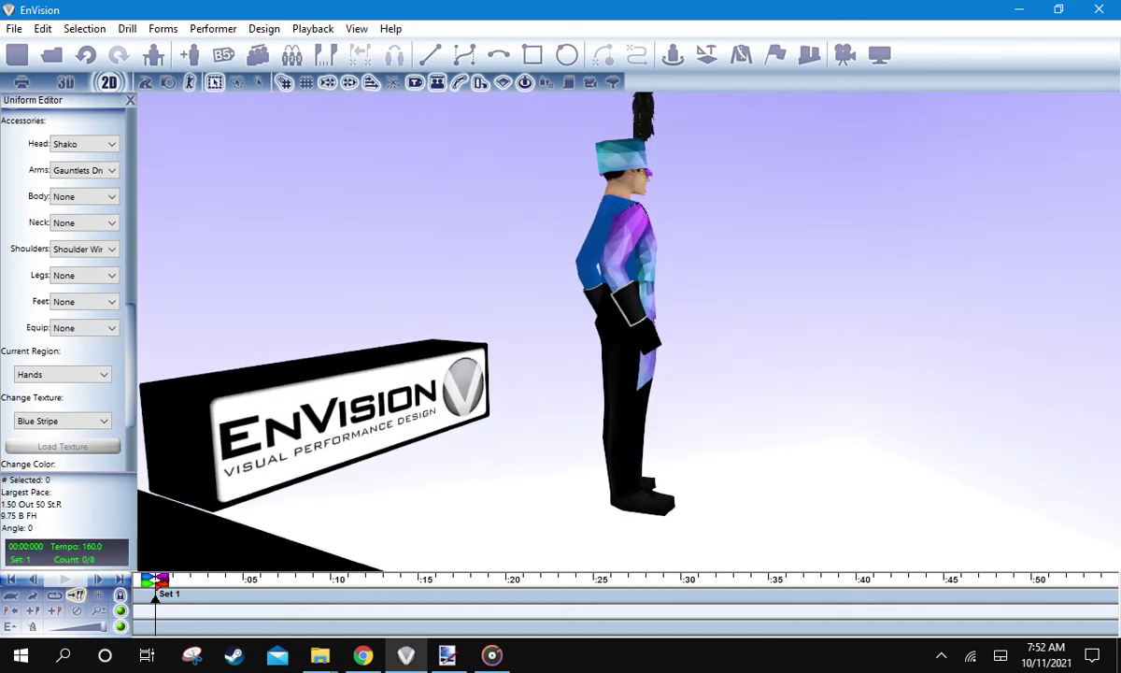
scroll(628, 332, down, 3)
key(Right)
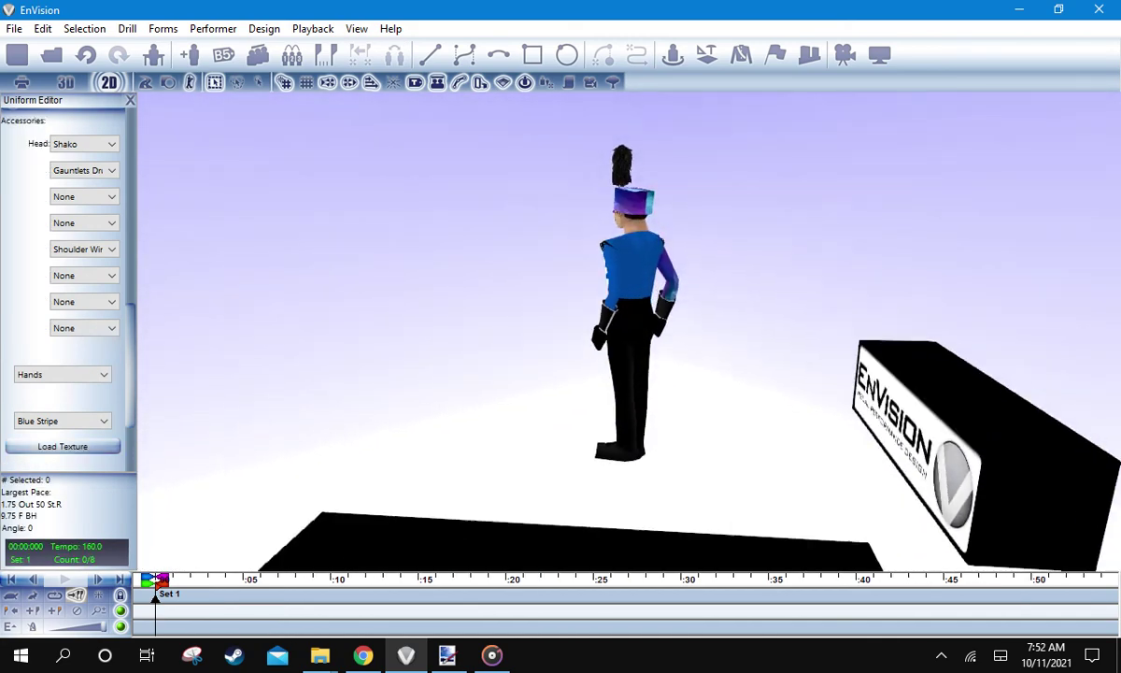
Hide the toolbars and editor panels to examine the complete uniform in an enlarged view
scroll(64, 290, up, 8)
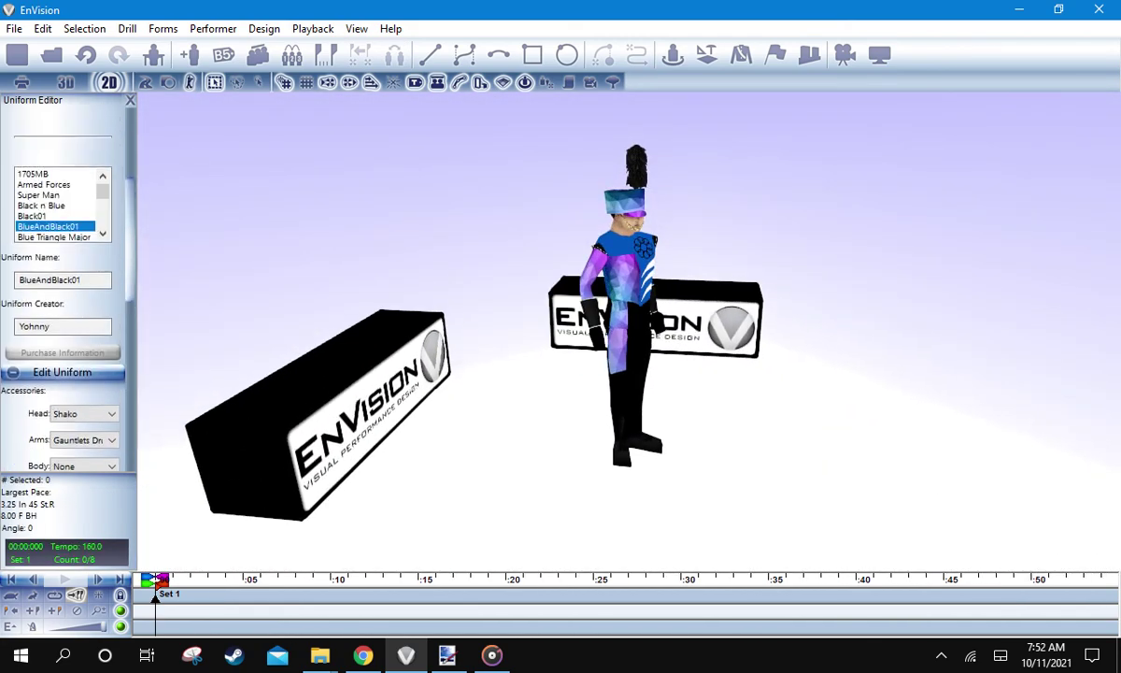
scroll(628, 331, up, 3)
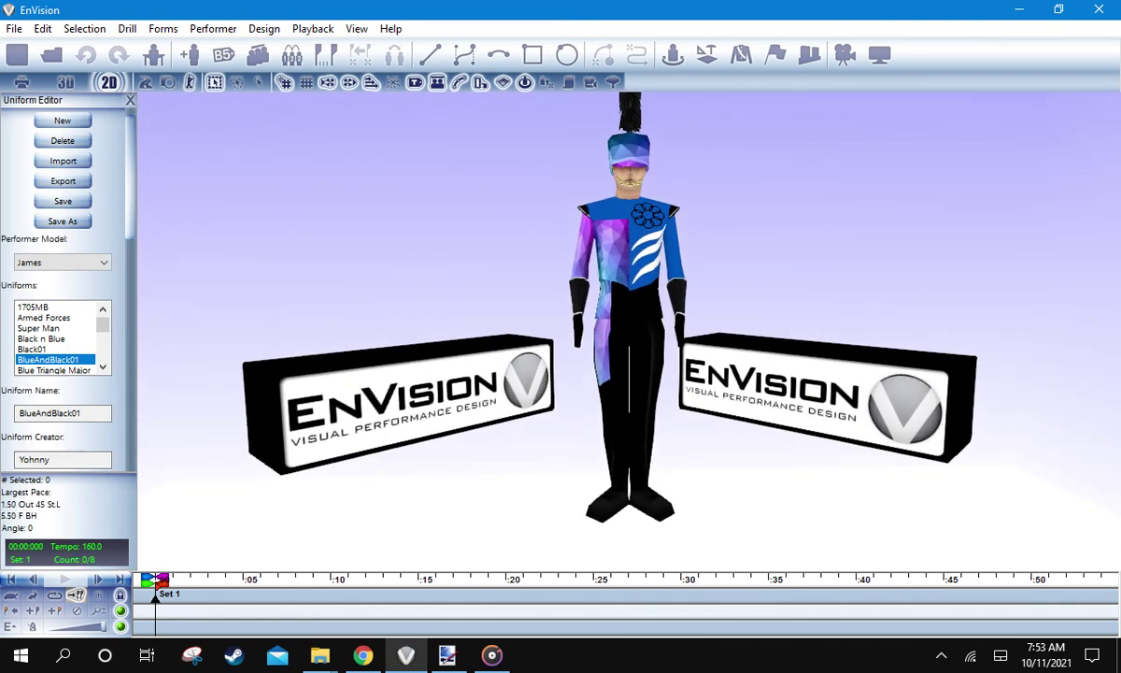
key(F11)
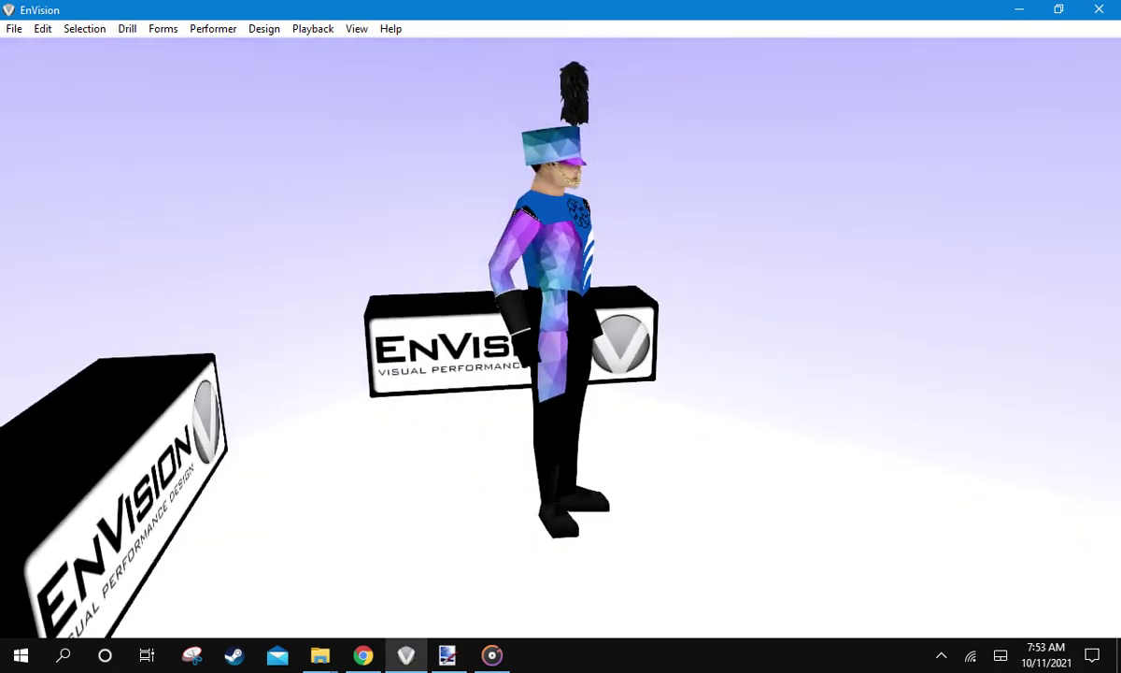